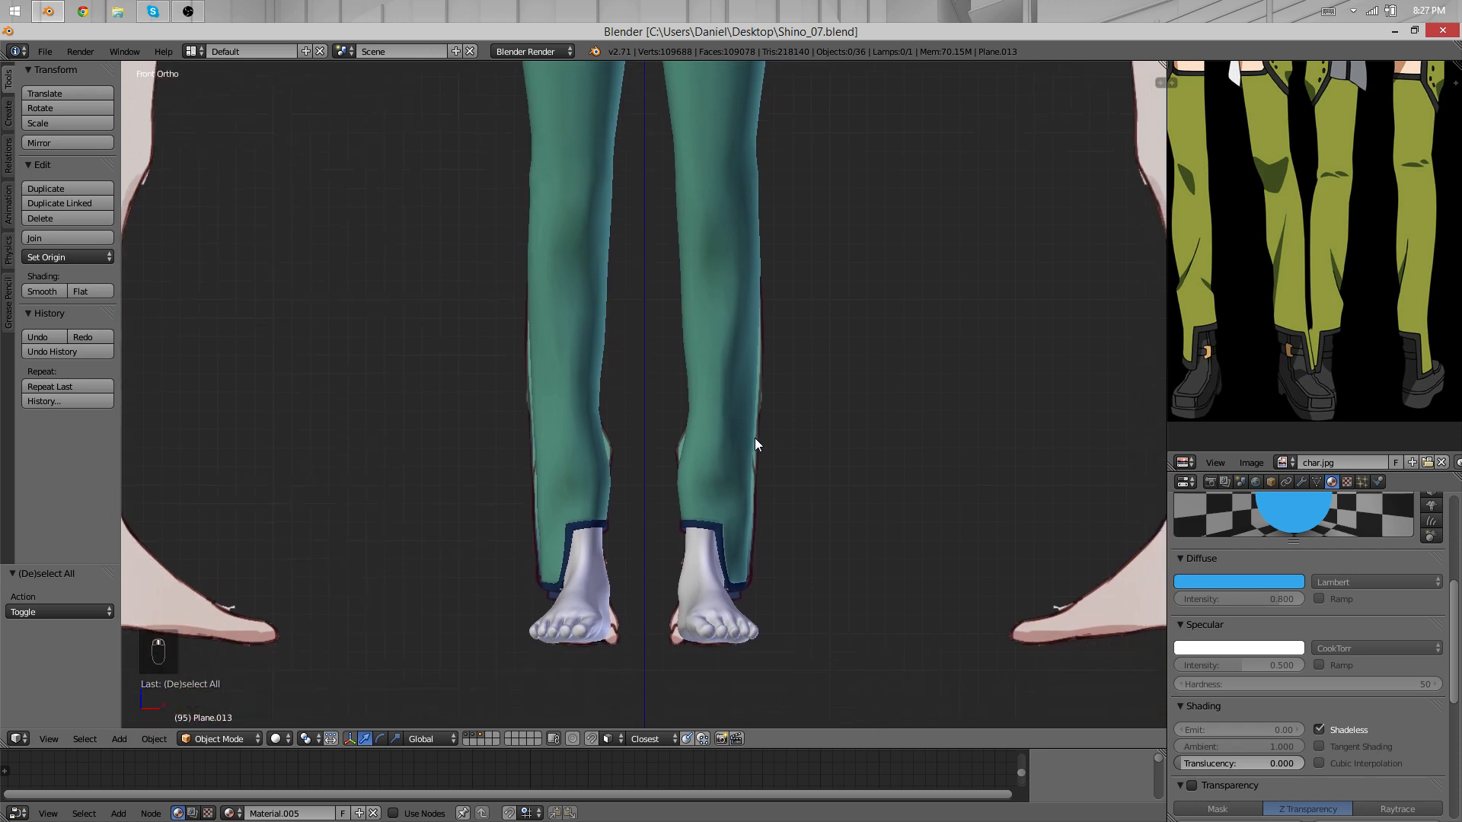
Step: Examine the trouser hems and bare feet of the model against the boots in the reference image
middle_click_drag(746, 478, 662, 426)
middle_click_drag(1409, 424, 1409, 403)
scroll(1283, 364, "up", 1)
middle_click_drag(1282, 364, 1317, 336)
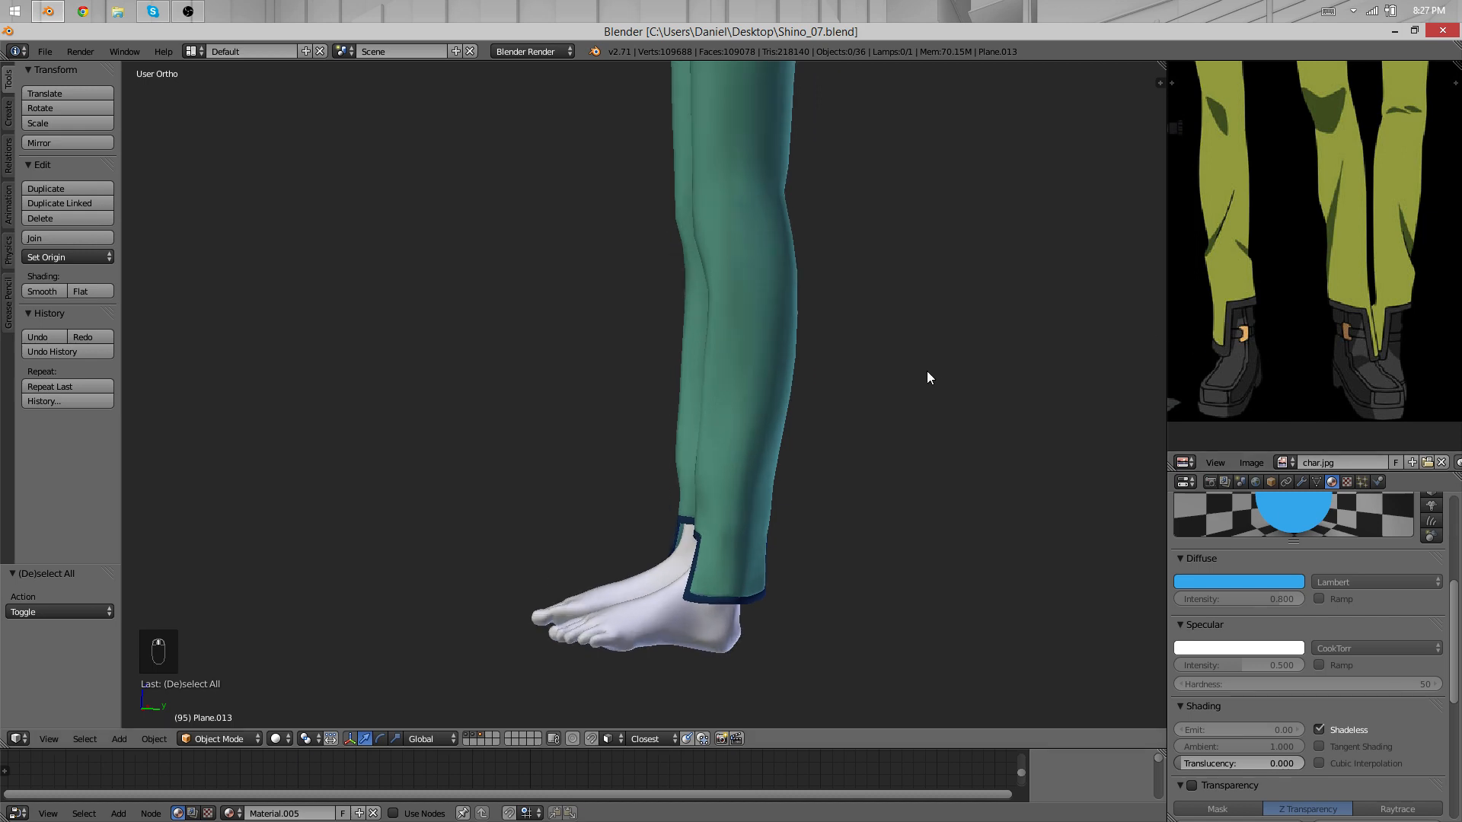
scroll(926, 372, "down", 3)
middle_click_drag(926, 372, 578, 411)
scroll(701, 409, "up", 2)
scroll(1341, 242, "up", 2)
scroll(1337, 232, "down", 5)
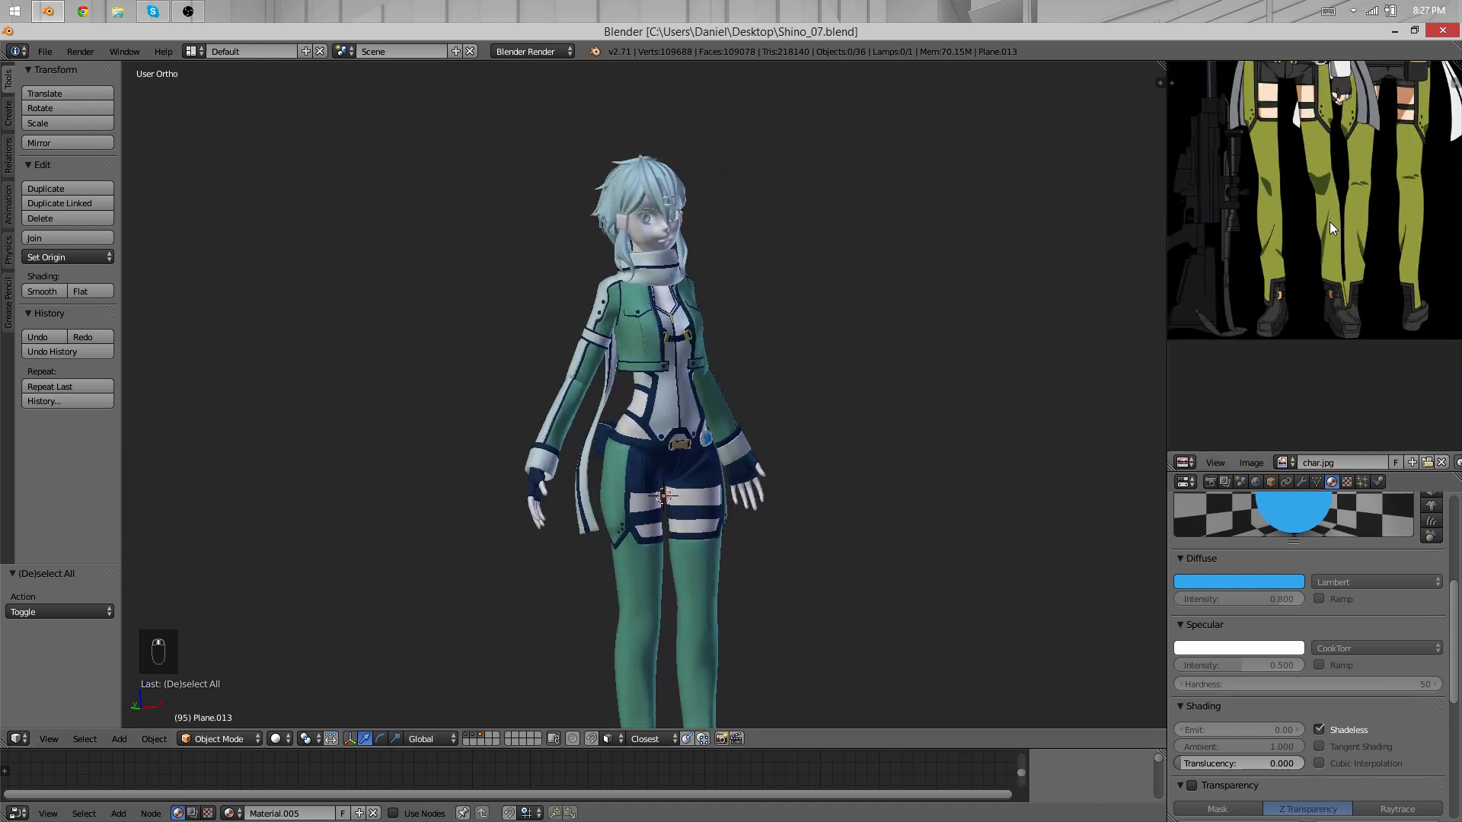
Step: Examine the outfit, trouser legs and boots across the character reference image
middle_click_drag(1330, 222, 1317, 366)
scroll(1316, 364, "up", 2)
middle_click_drag(1190, 130, 1303, 160)
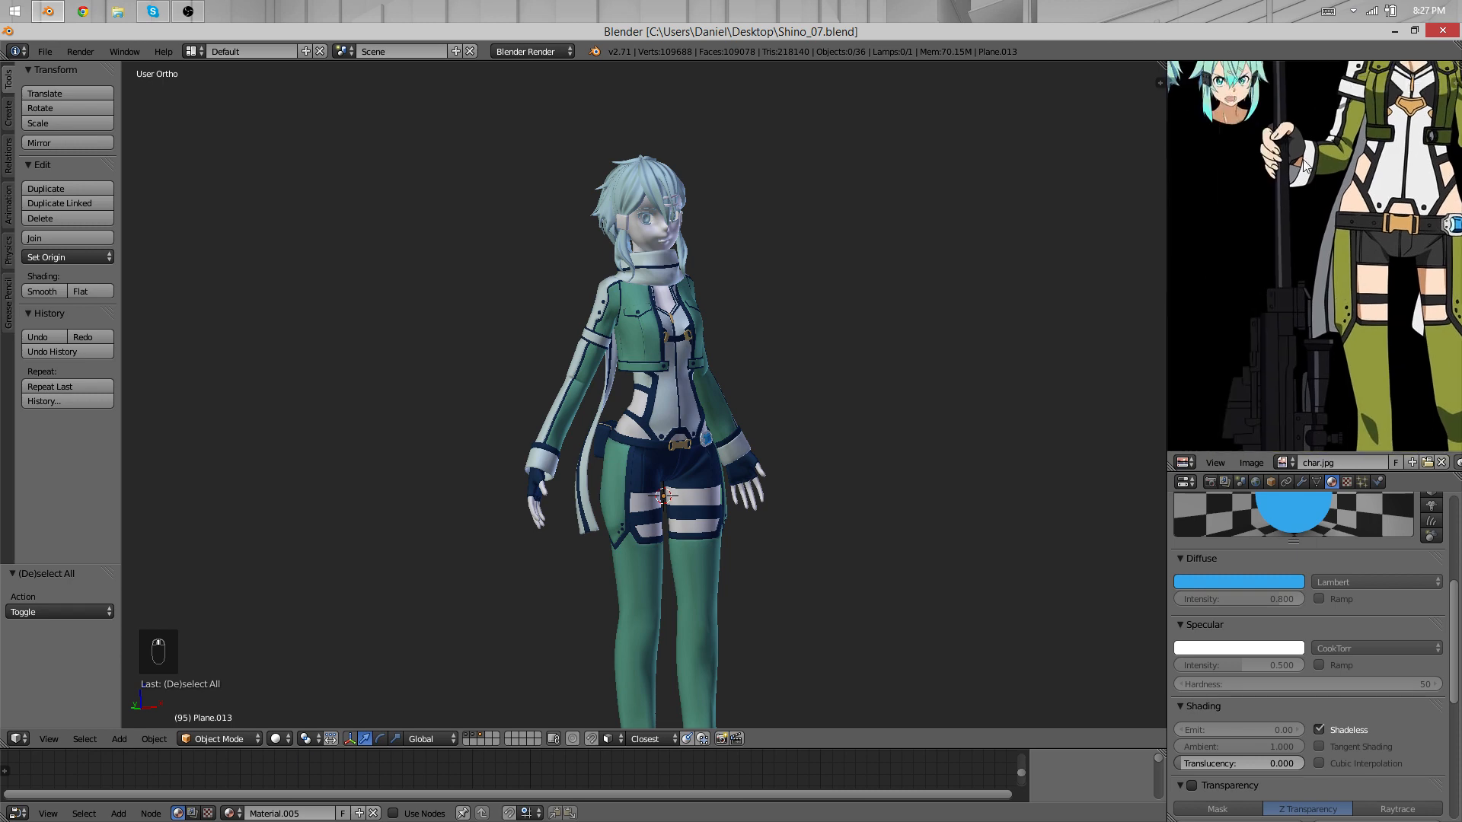
middle_click_drag(1310, 220, 1316, 380)
scroll(1307, 327, "up", 2)
scroll(1368, 310, "down", 2)
middle_click_drag(1367, 311, 1338, 198)
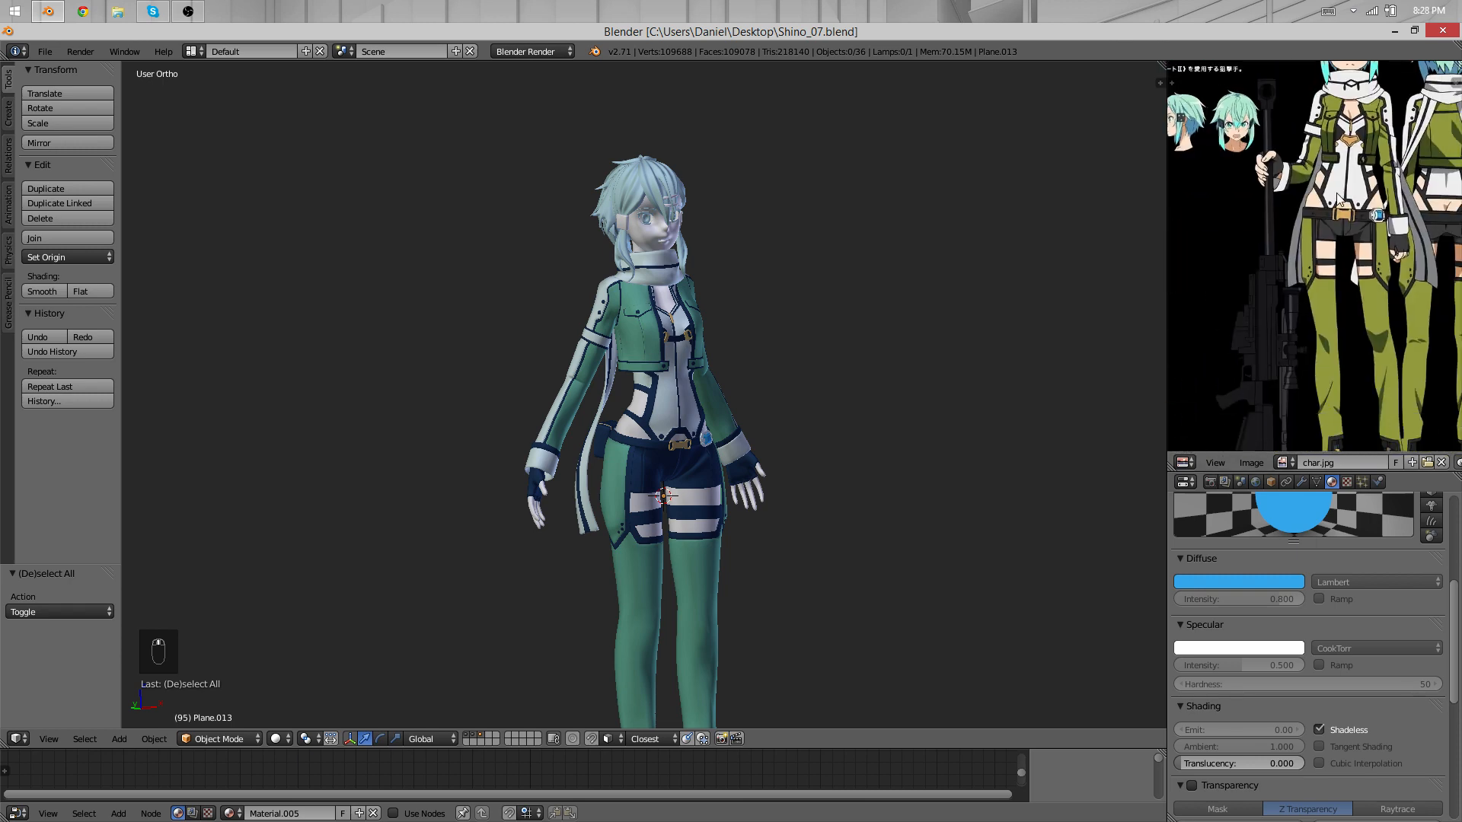
scroll(1370, 251, "up", 2)
middle_click_drag(1378, 262, 1282, 201)
scroll(1325, 221, "down", 3)
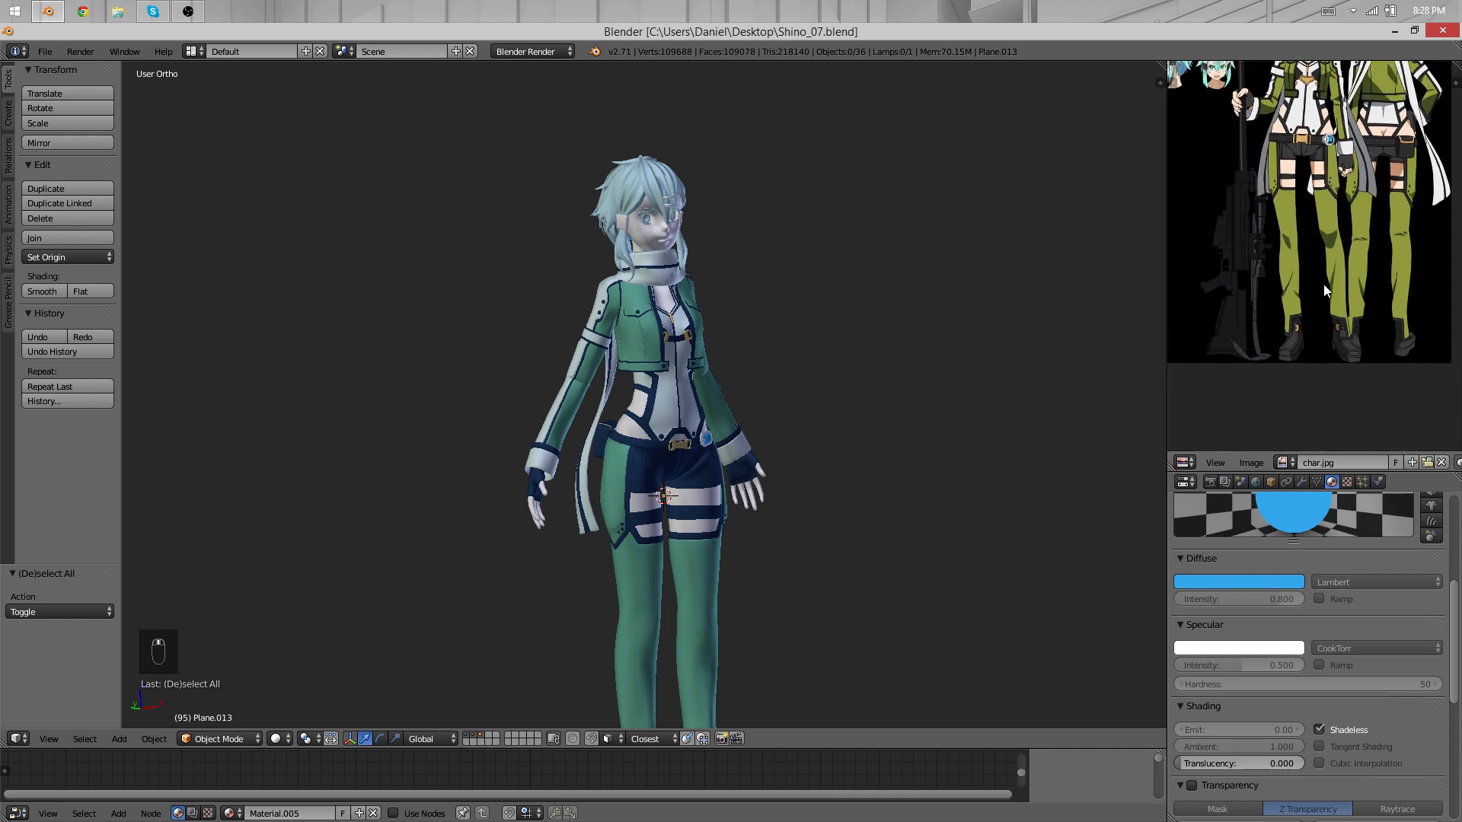
scroll(1322, 286, "up", 3)
middle_click_drag(1281, 290, 1374, 285)
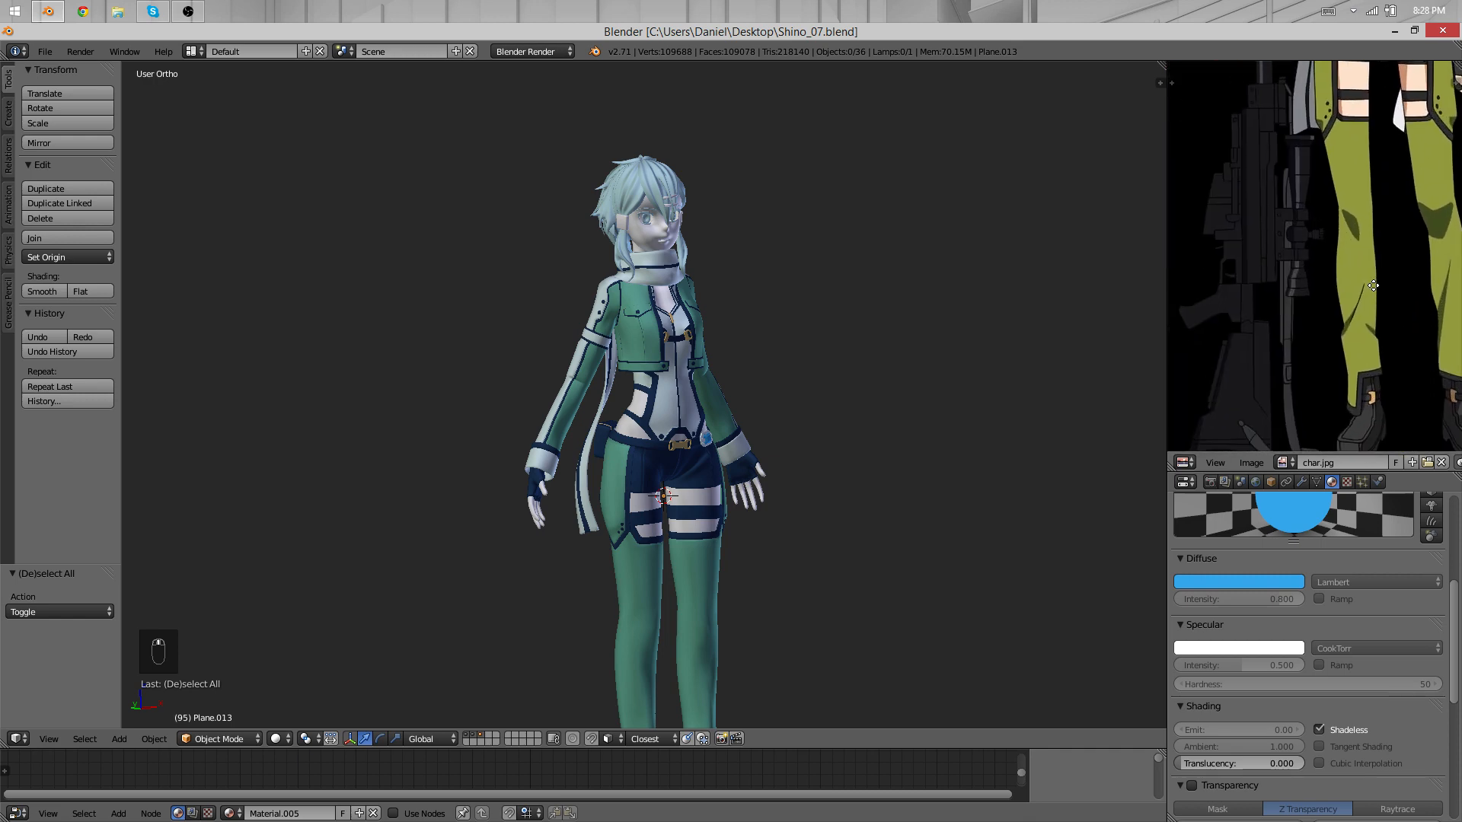
scroll(1358, 228, "down", 4)
scroll(1334, 234, "up", 6)
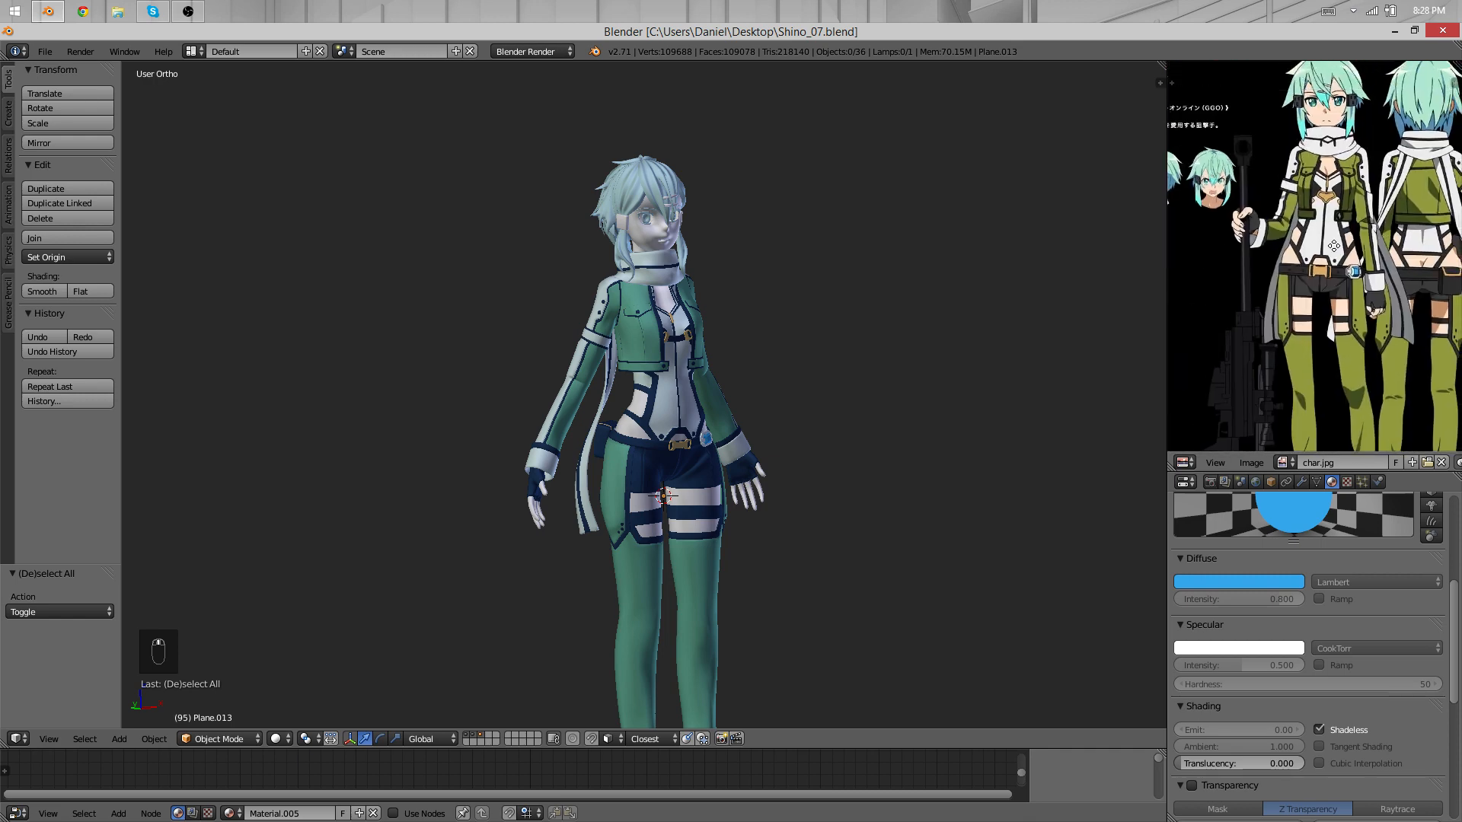
middle_click_drag(1334, 235, 1315, 106)
scroll(1318, 292, "down", 2)
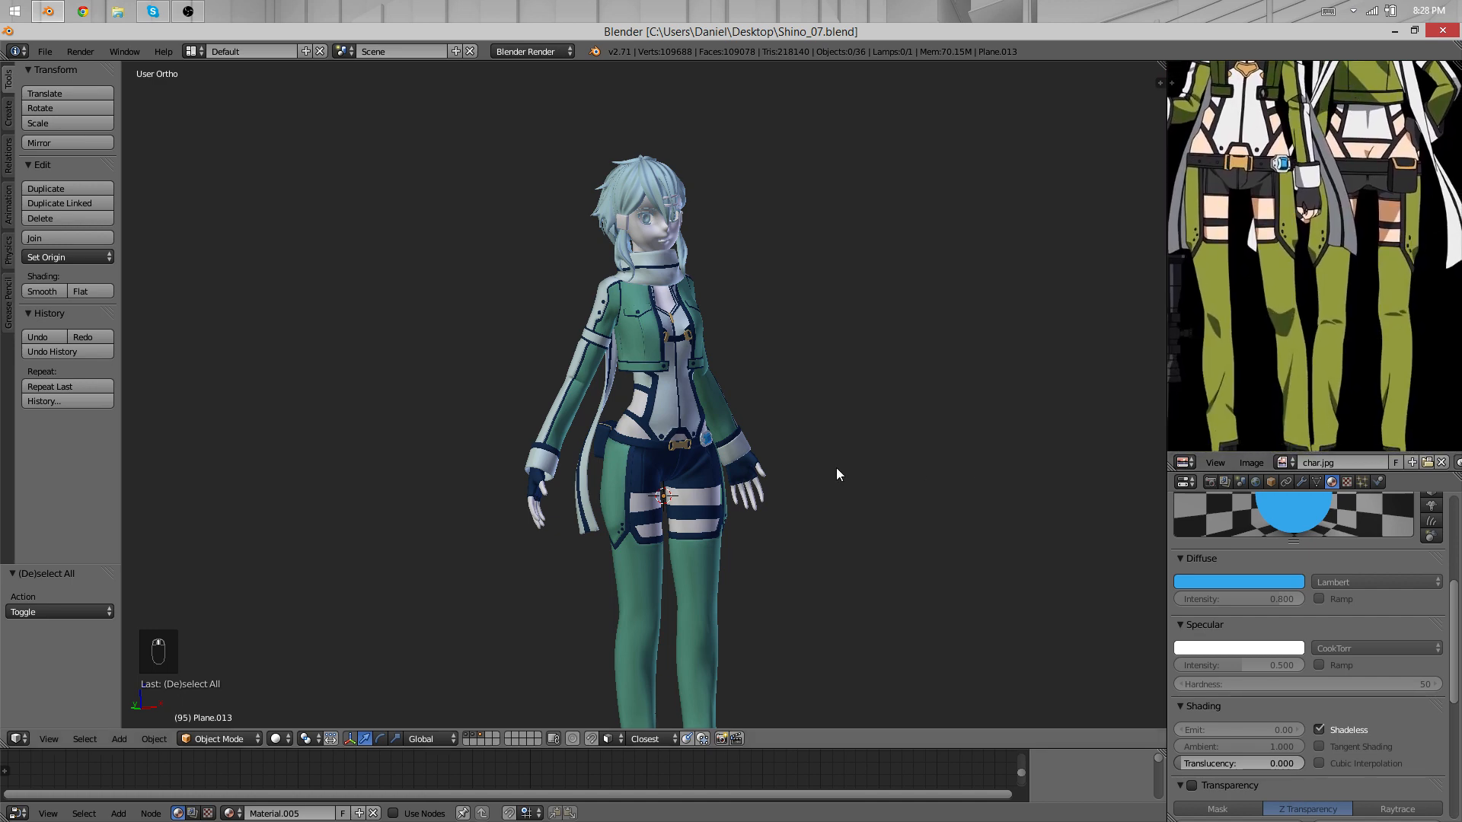
Step: Add a plane mesh to the scene as the base for the boot
middle_click_drag(836, 467, 788, 438)
key("KP_1")
middle_click_drag(770, 513, 831, 297, "shift")
scroll(890, 367, "up", 4)
middle_click_drag(934, 387, 934, 255, "shift")
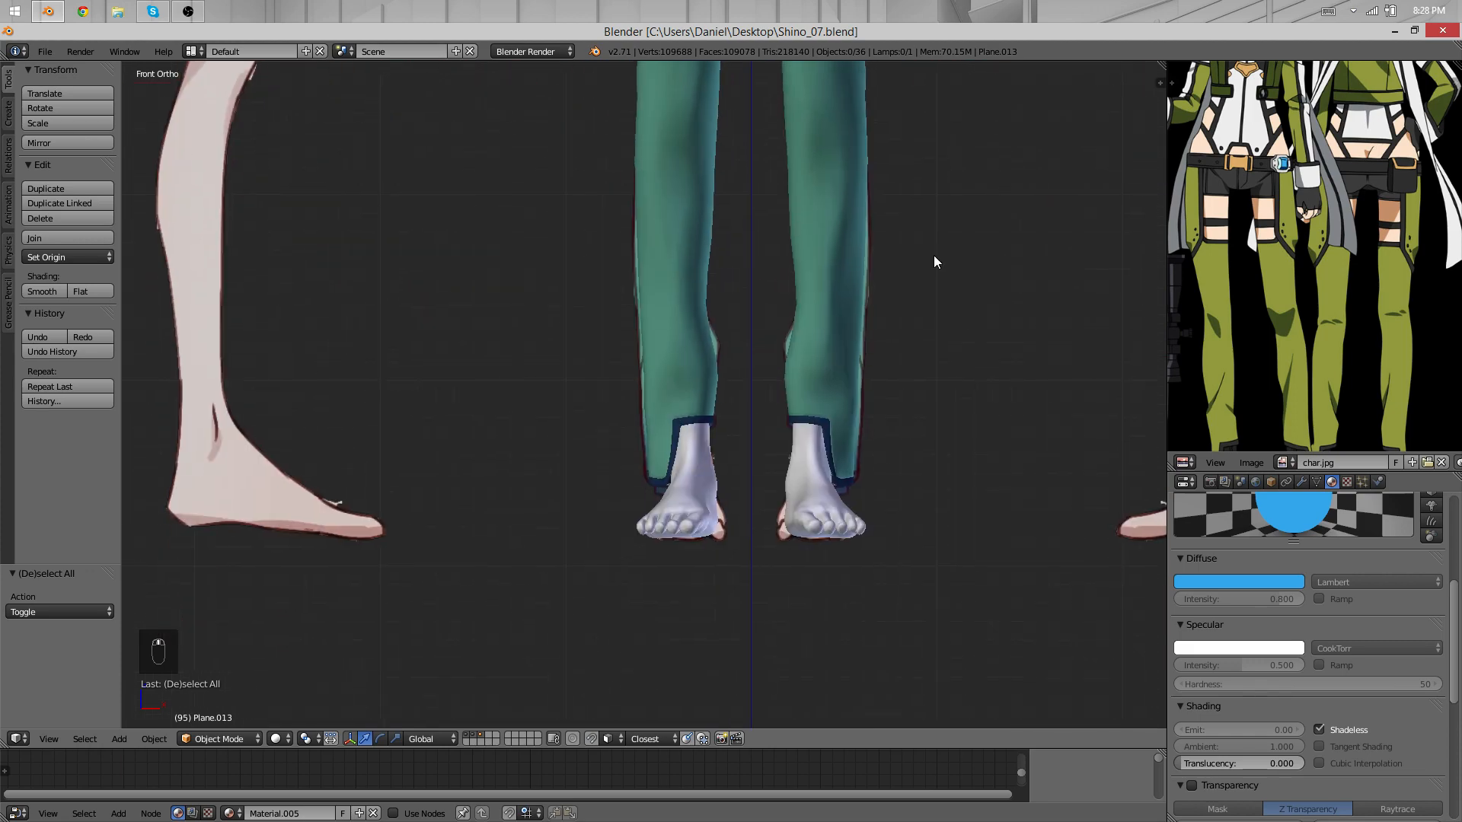
middle_click_drag(1301, 350, 1297, 255)
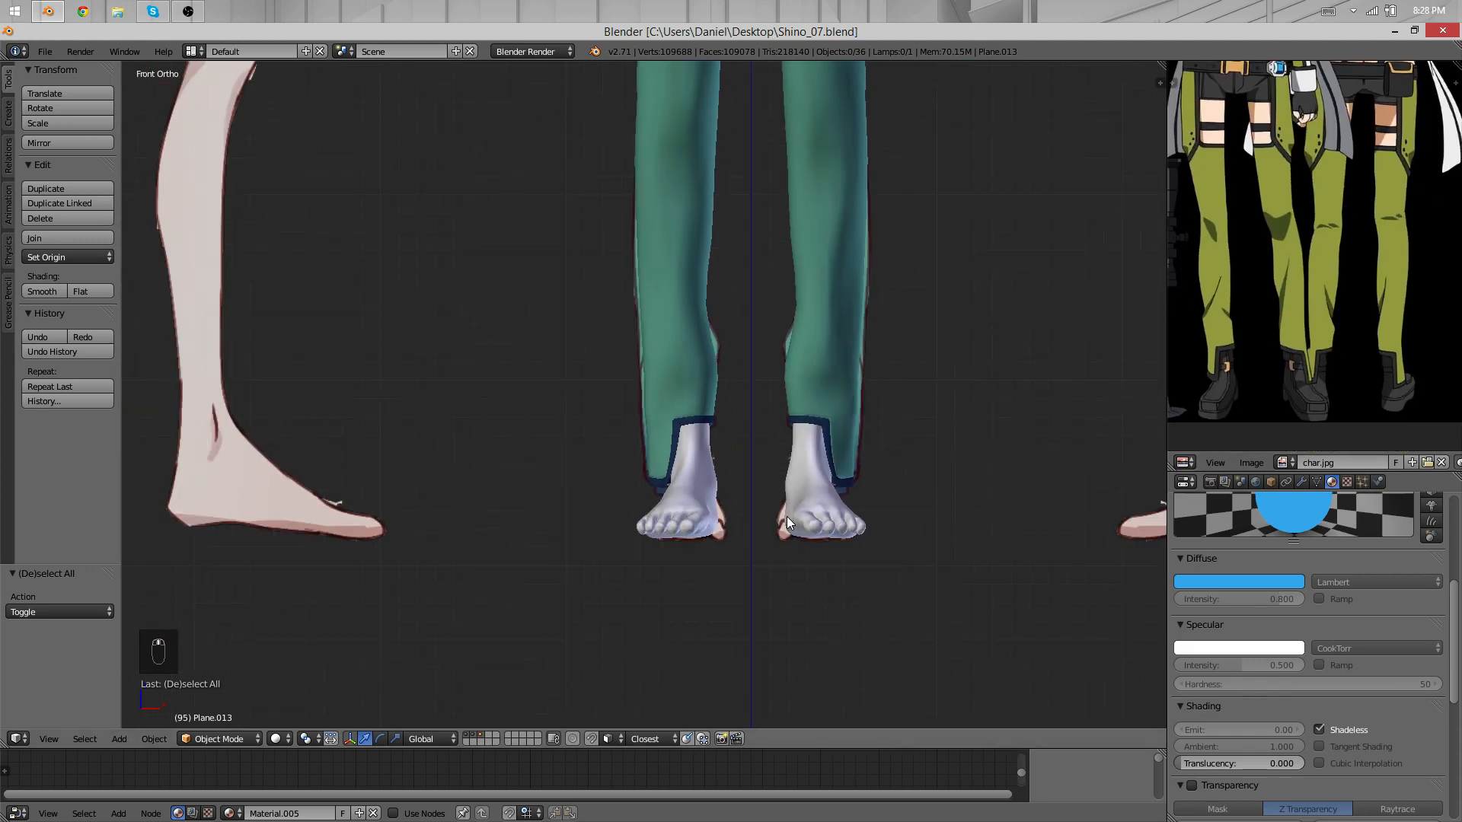
middle_click_drag(788, 521, 765, 387, "shift")
key("shift+a")
mouse_move(766, 385)
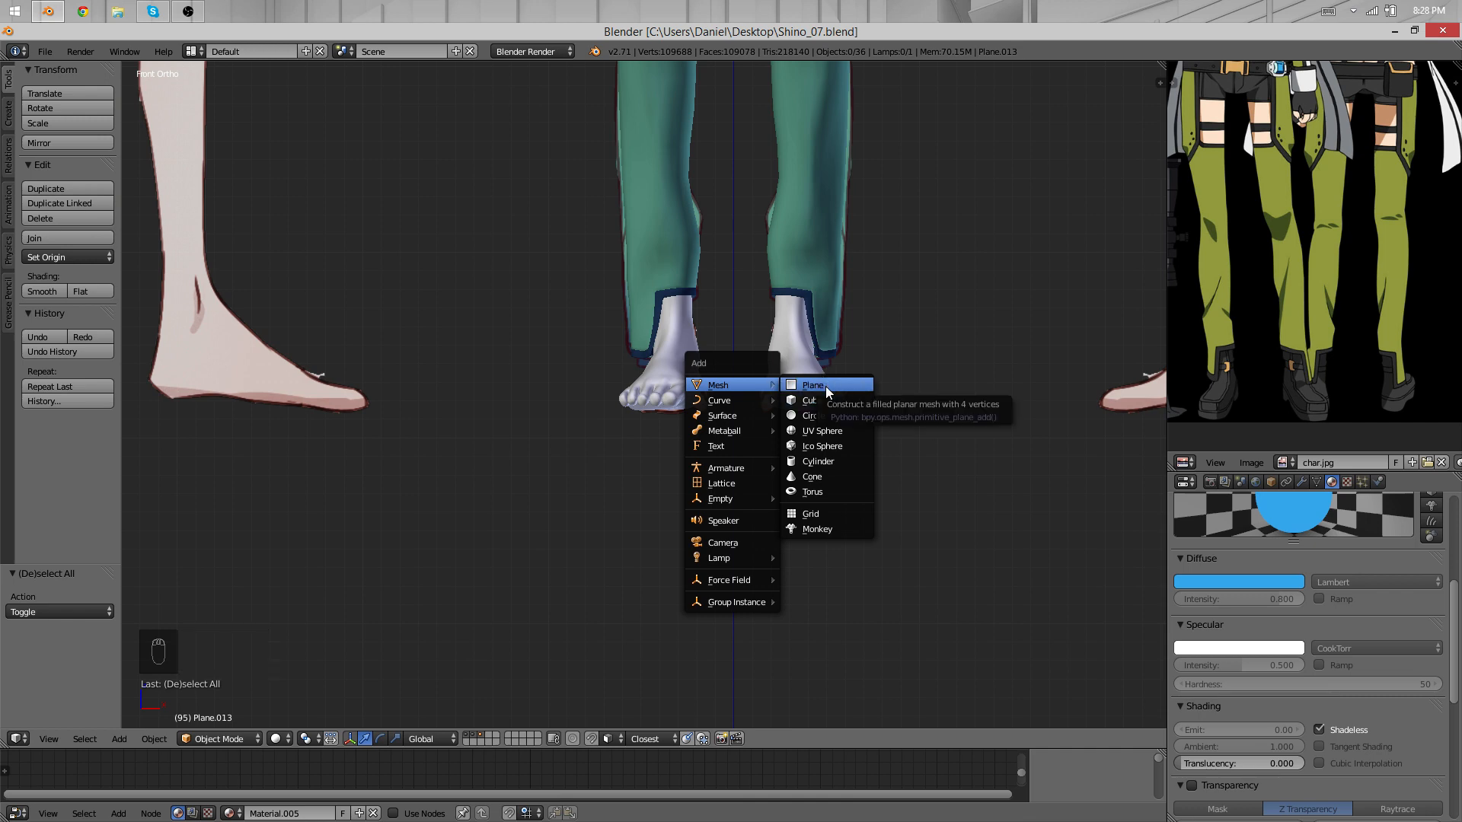
left_click(825, 386)
scroll(829, 396, "down", 4)
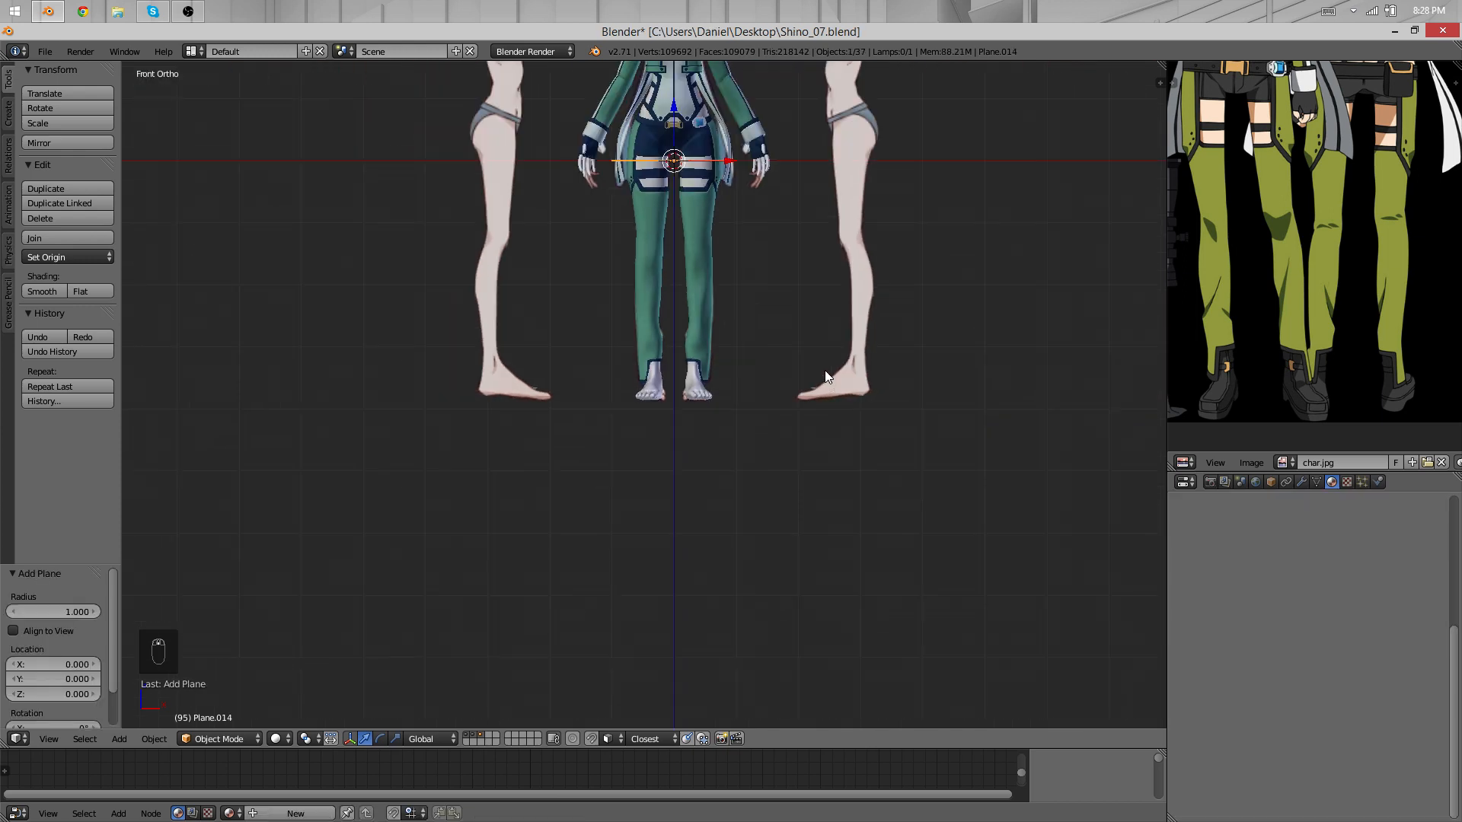
Step: Clear the plane's location and lower it by 3.921 along Z to the level of the feet
middle_click_drag(825, 370, 777, 434)
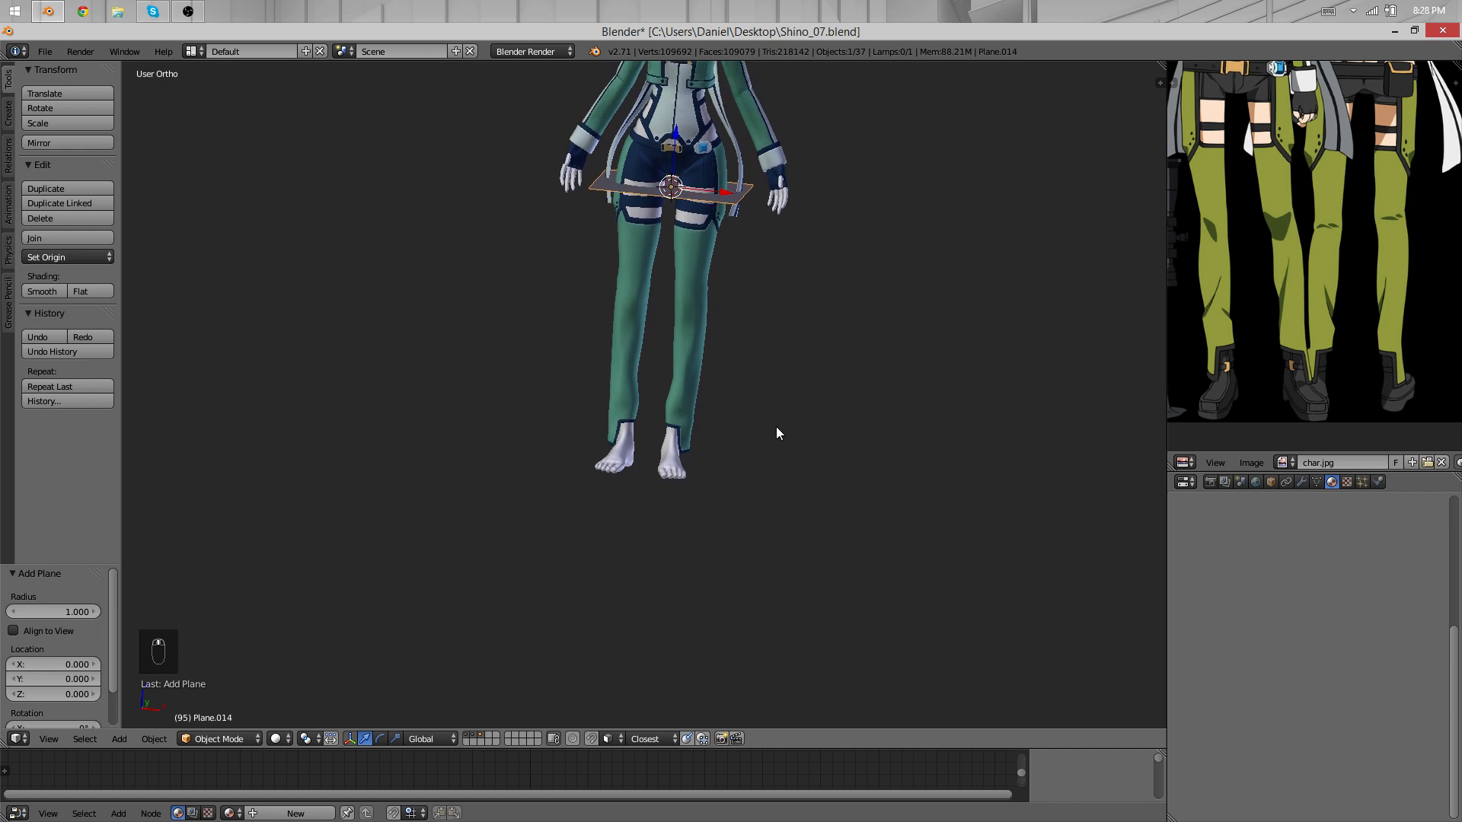
key("alt+g")
scroll(761, 373, "up", 2)
key("g")
key("z")
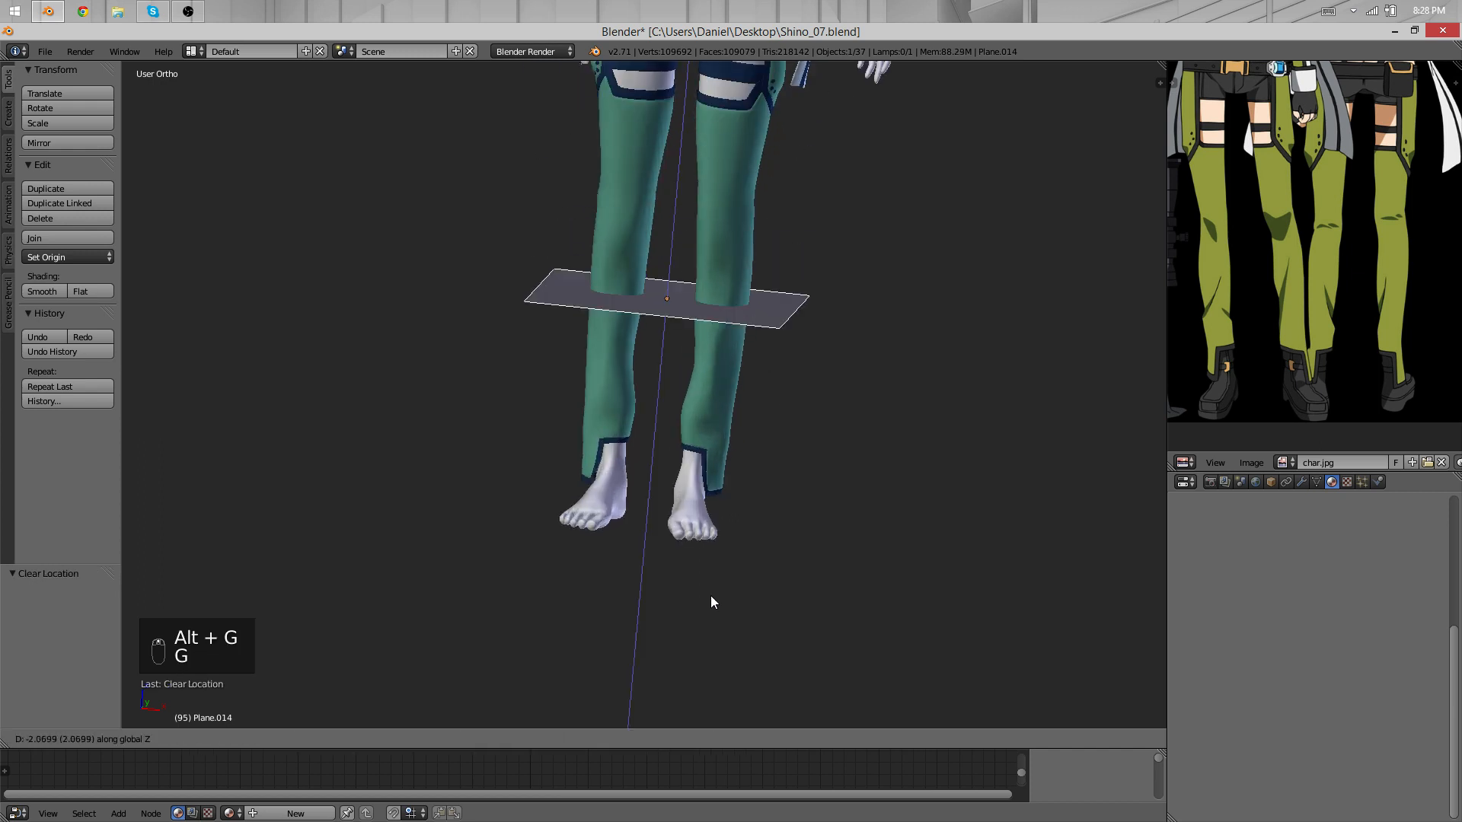
left_click(684, 136)
key("minus")
middle_click_drag(657, 316, 699, 386)
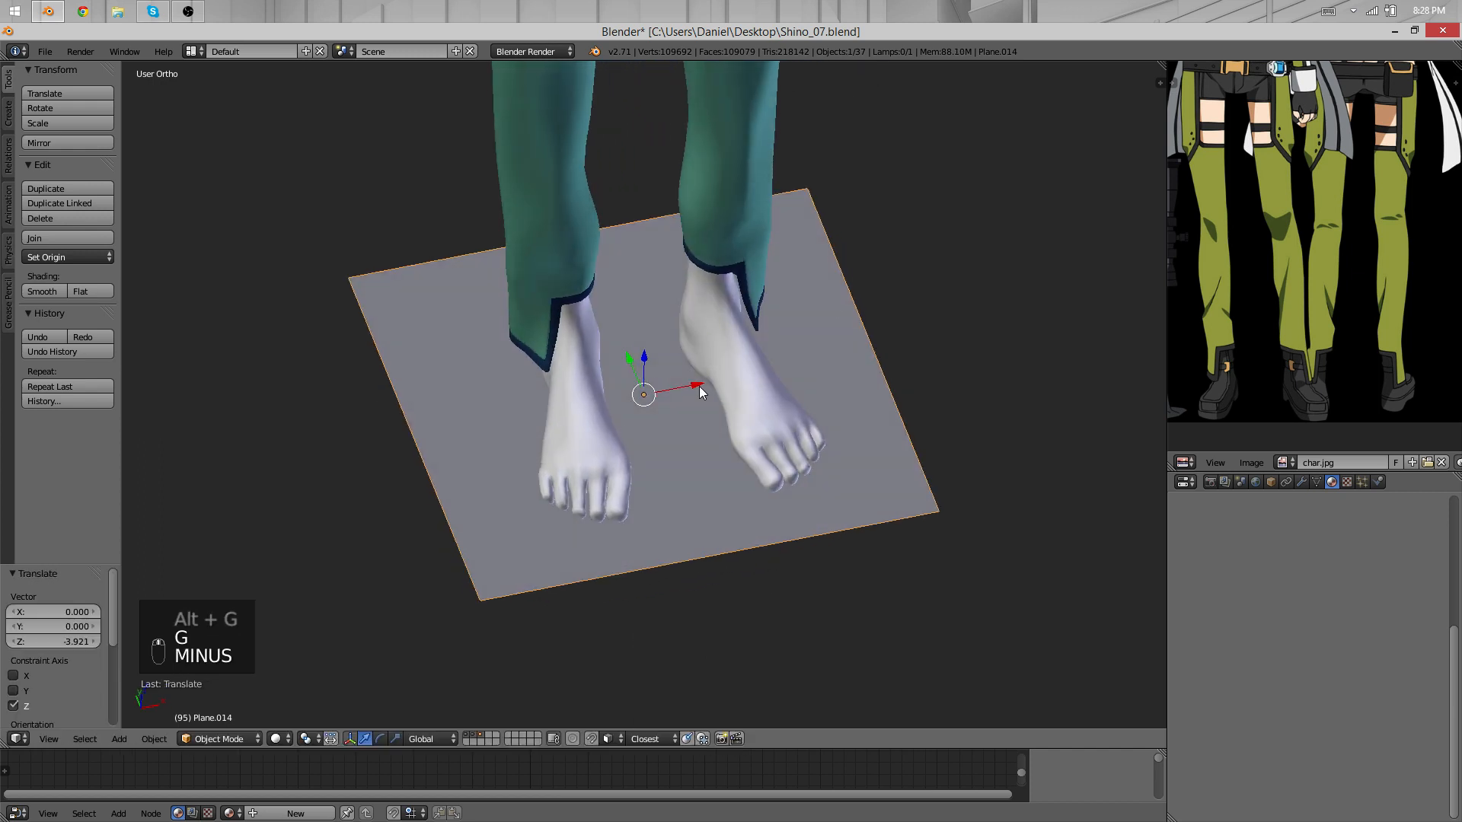
Step: Enter Edit Mode and scale the whole plane down to roughly the width of one foot
middle_click_drag(951, 360, 912, 409)
key("s")
key("s")
right_click(848, 377)
key("Tab")
key("a")
key("a")
key("a")
key("a")
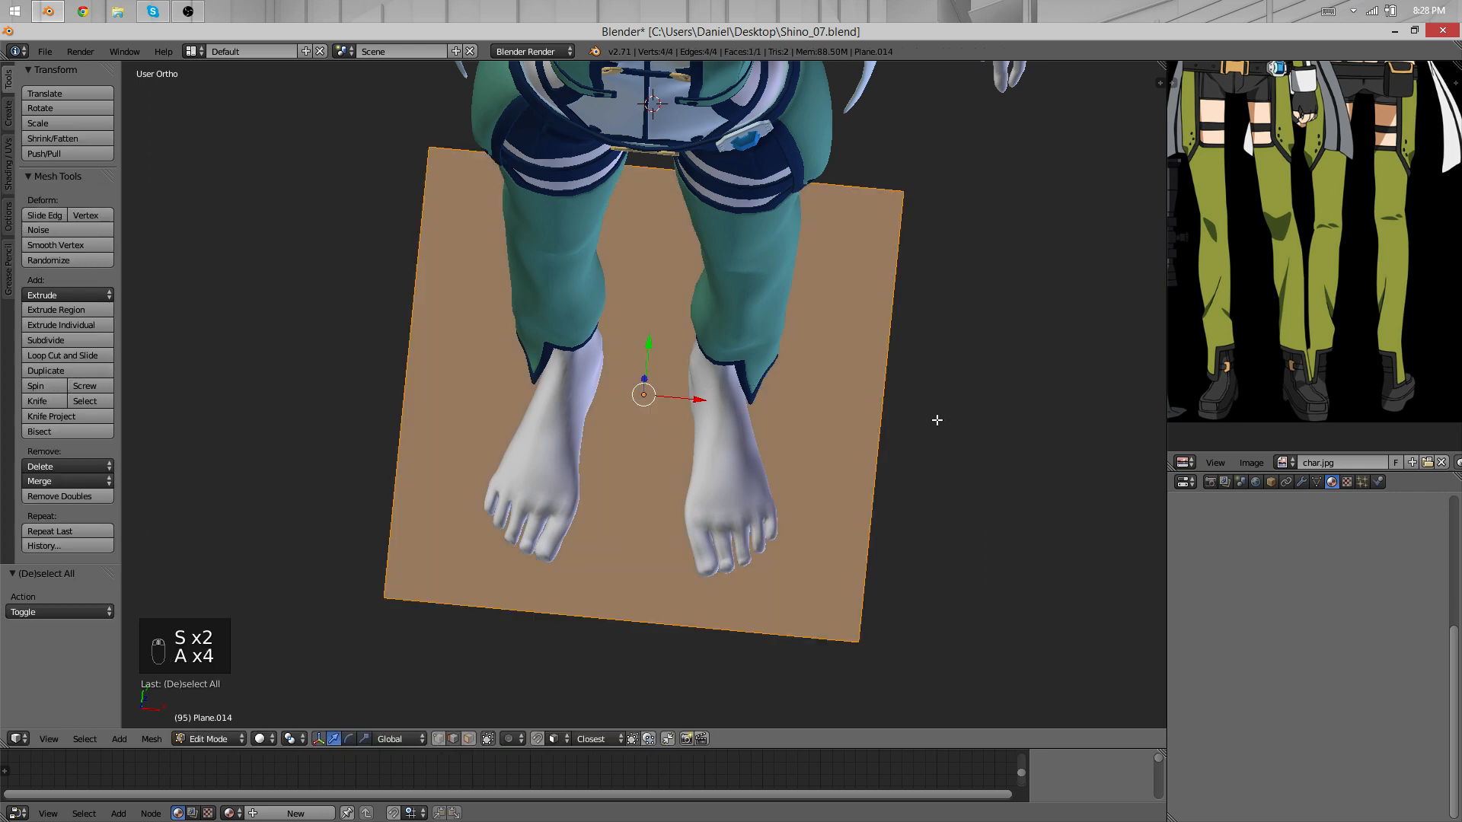
key("s")
left_click(702, 356)
Step: Move the small plane 0.399 along X, forward along Y and 0.069 along Z to sit beneath the character's left foot
key("g")
middle_click_drag(712, 357, 797, 426)
left_click(799, 361)
key("g")
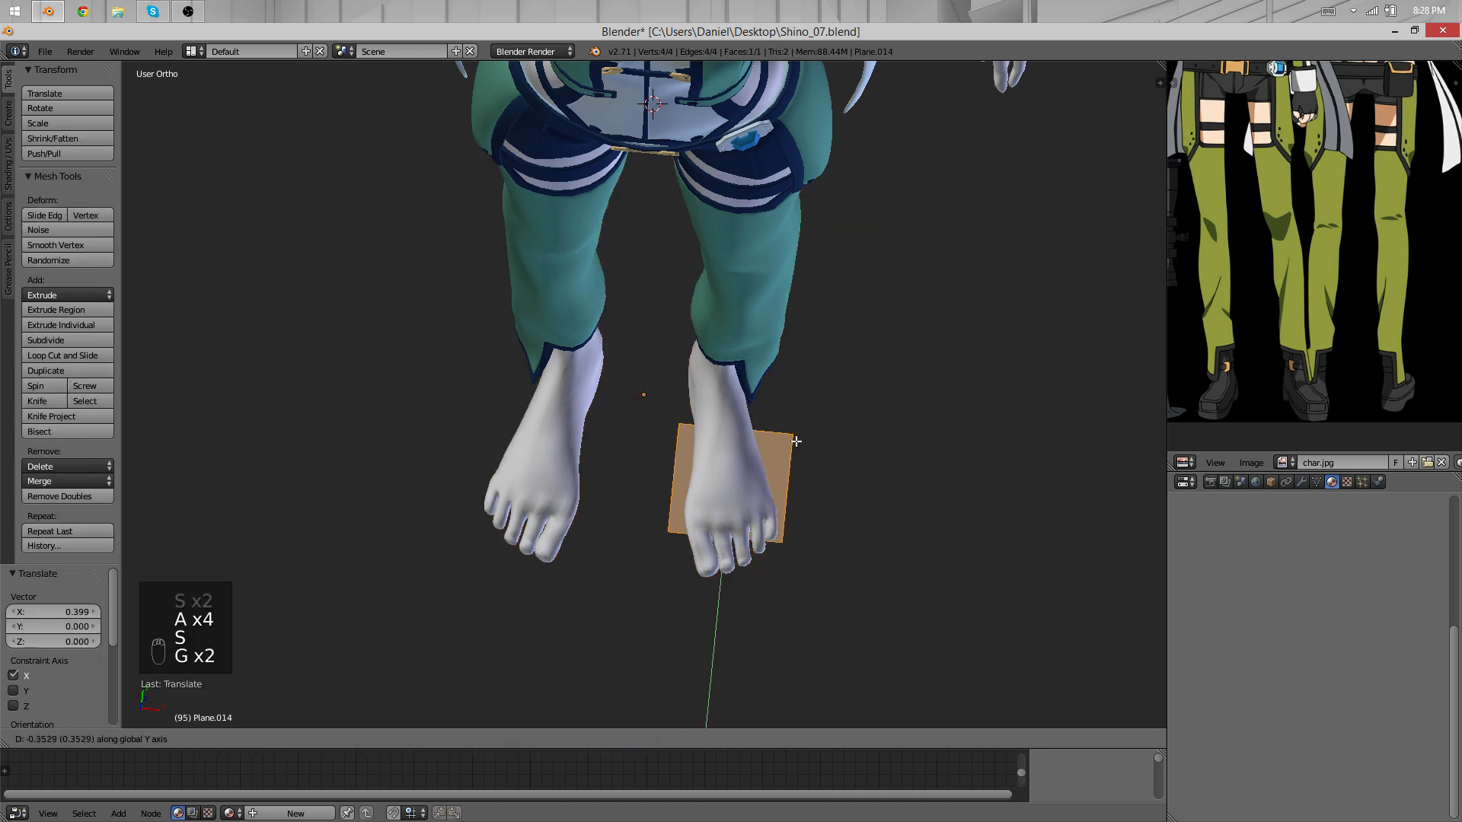
scroll(780, 488, "up", 1)
middle_click_drag(824, 489, 419, 355)
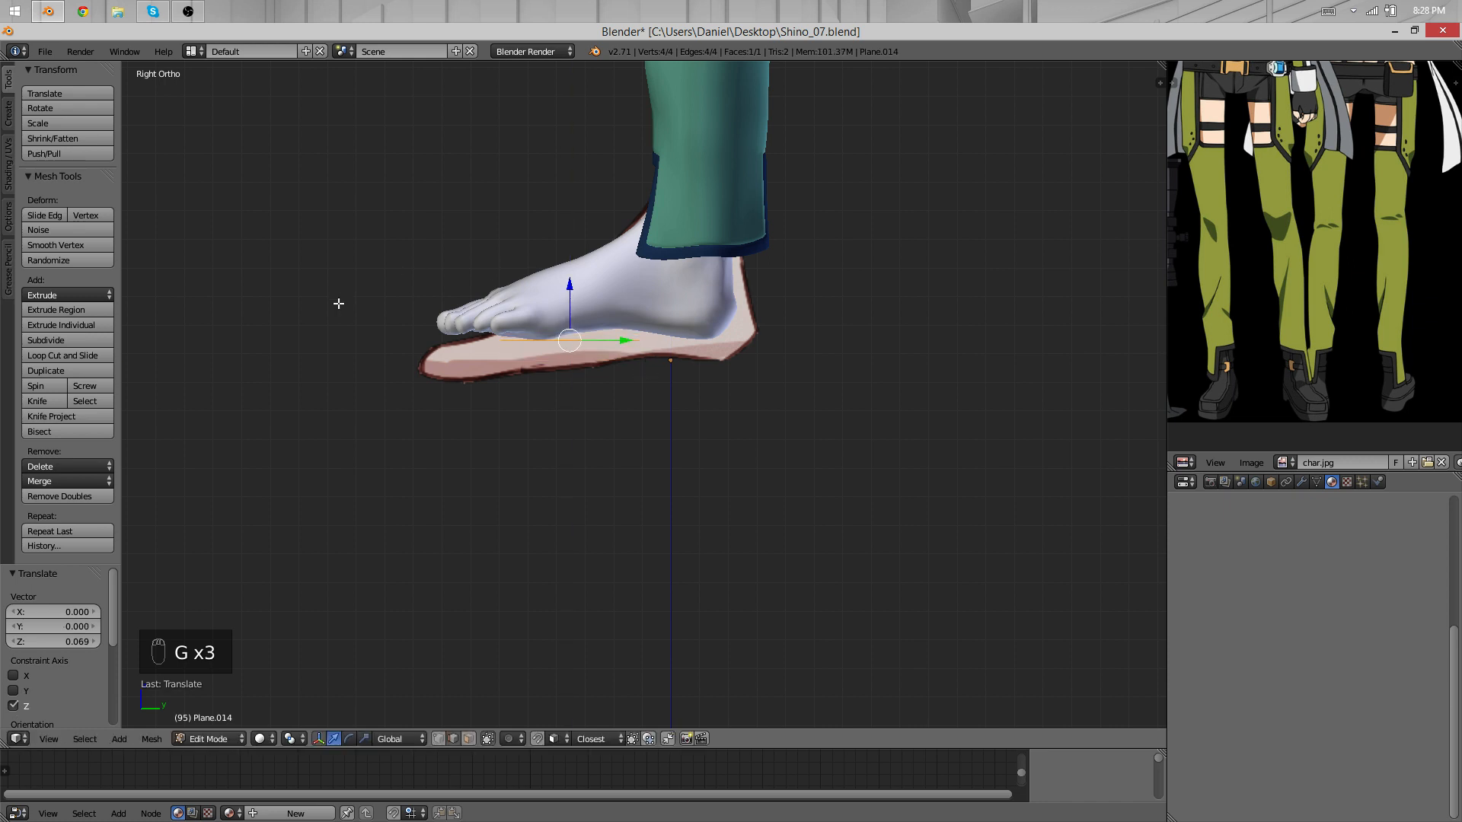
Step: Select the rear edge of the sole plane and scale it to 0.839 to narrow it
middle_click_drag(339, 303, 648, 392)
middle_click_drag(505, 352, 628, 376)
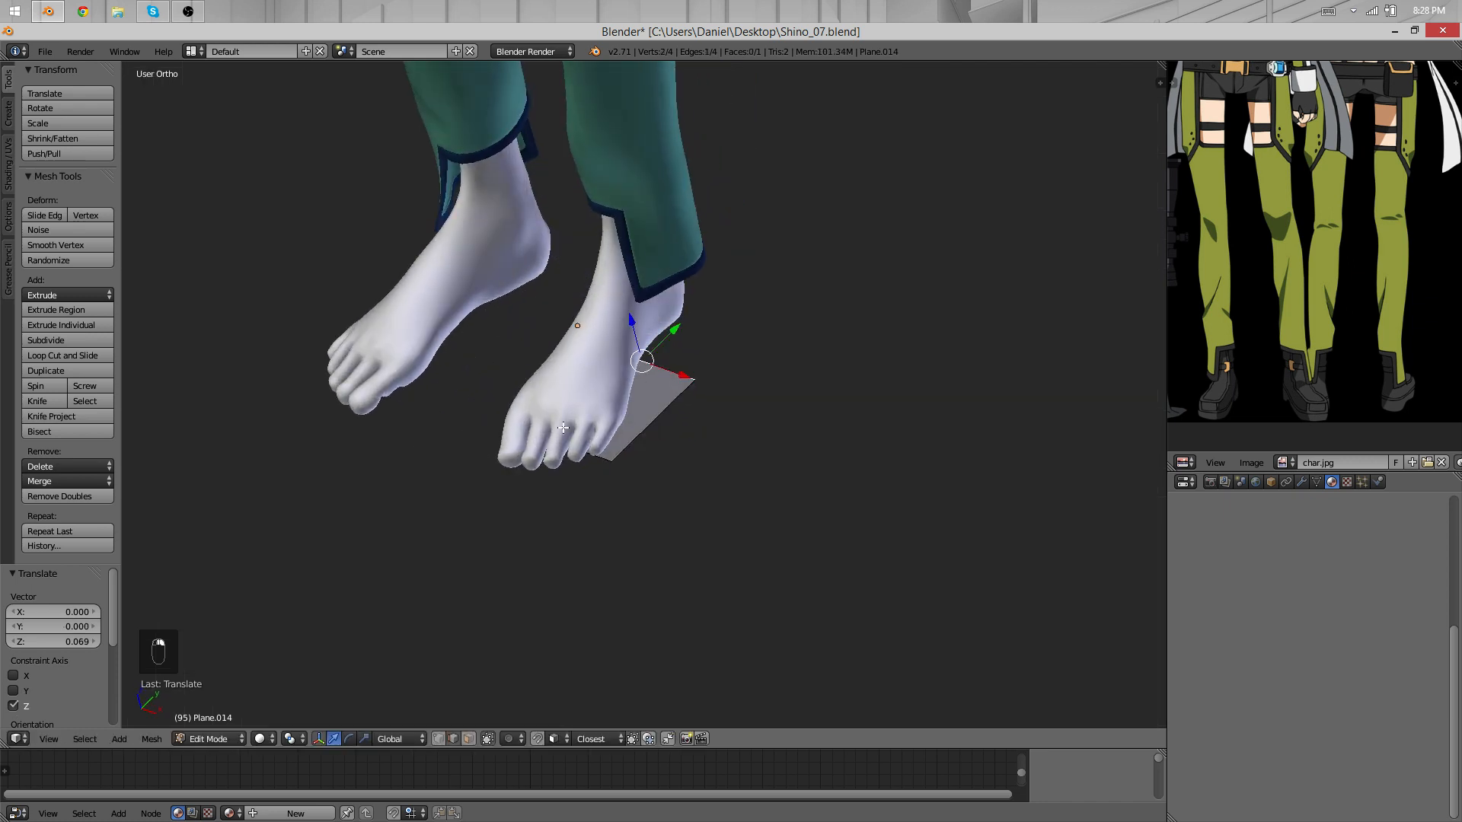
middle_click_drag(563, 428, 662, 400)
key("s")
key("s")
left_click(871, 479)
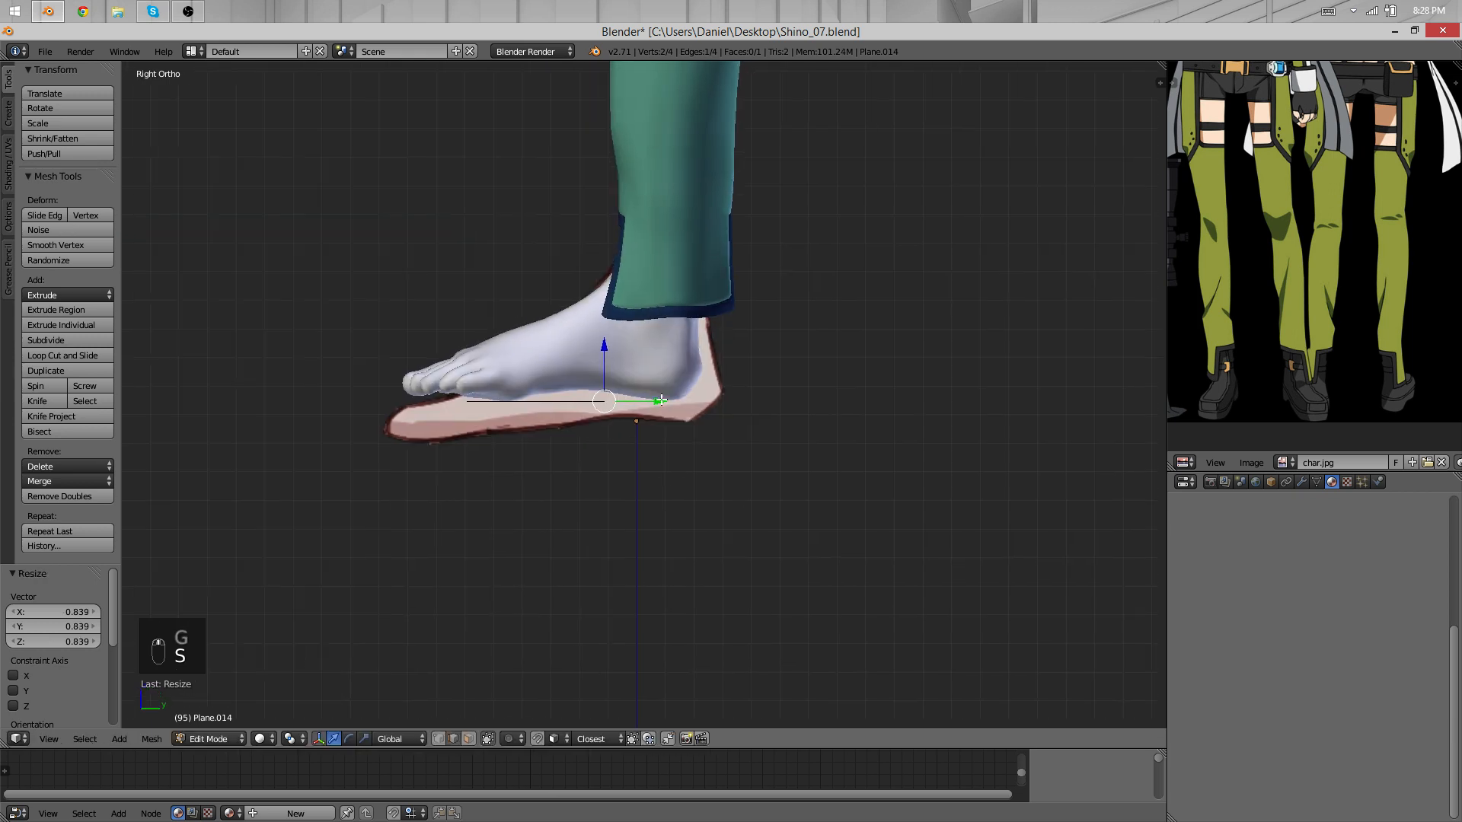
Step: Extrude the sole's rear edge 0.309 along Y to the heel and add one centred lengthwise loop cut
left_click(749, 388)
middle_click_drag(749, 387, 678, 417)
key("ctrl+r")
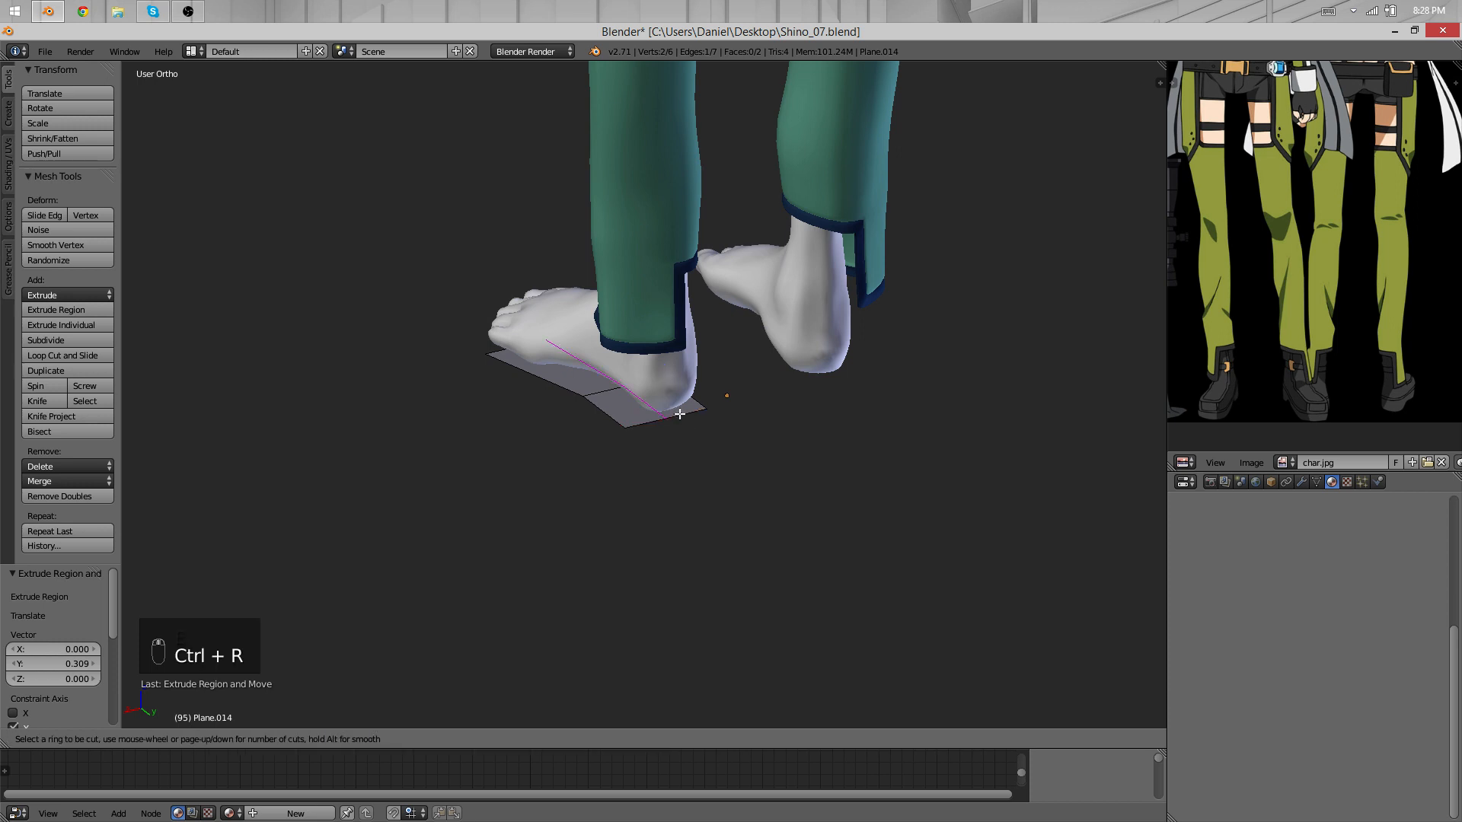
left_click(679, 414)
left_click(680, 414)
Step: Move the sole's front edge about -0.17 along Y towards the toe tips, then scale and reposition it
scroll(1361, 390, "up", 2)
middle_click_drag(1361, 390, 1350, 211)
middle_click_drag(990, 395, 503, 692)
middle_click_drag(676, 252, 701, 375)
right_click(701, 376)
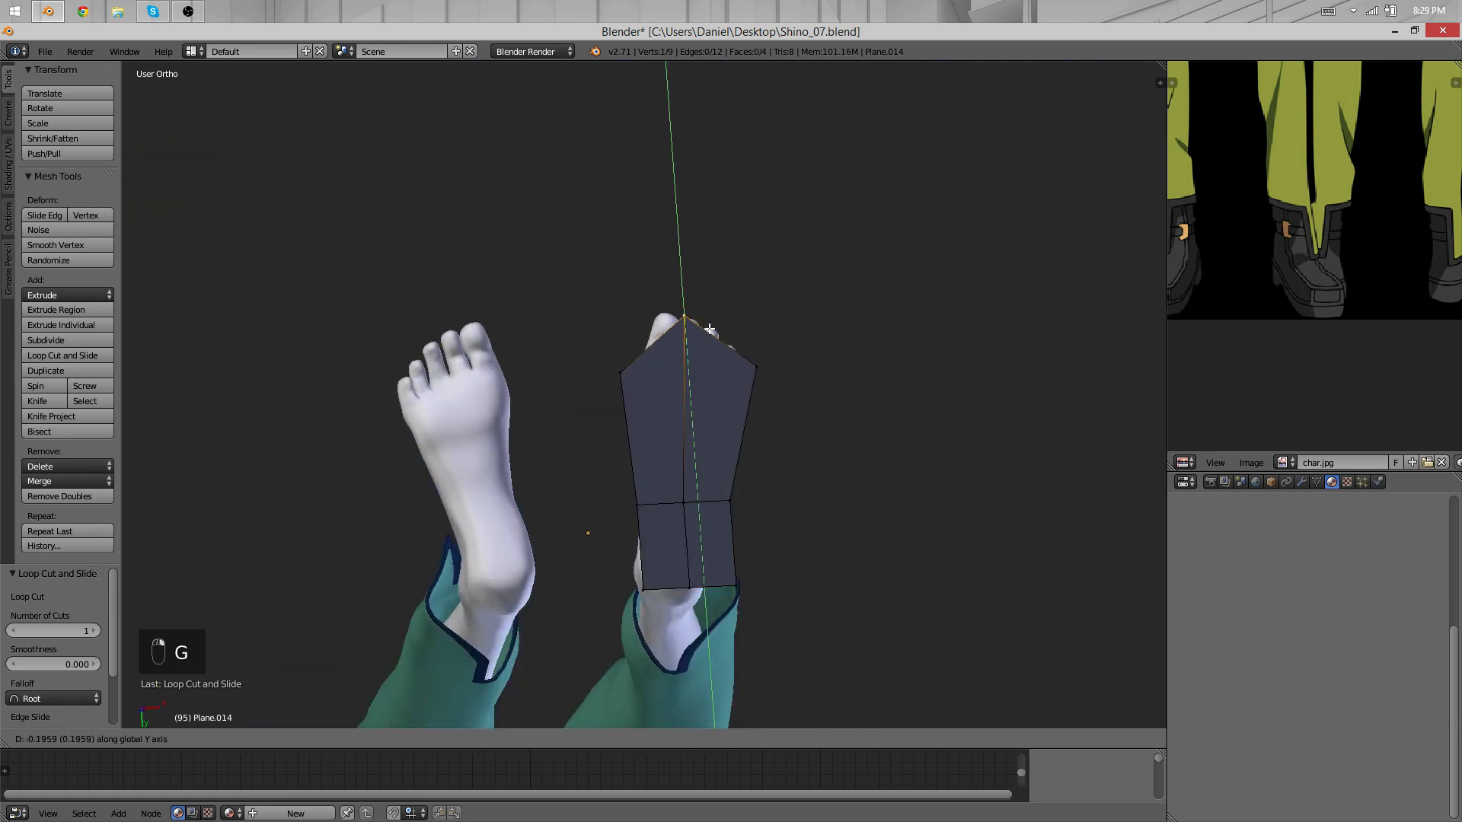
key("g")
middle_click_drag(625, 368, 630, 322)
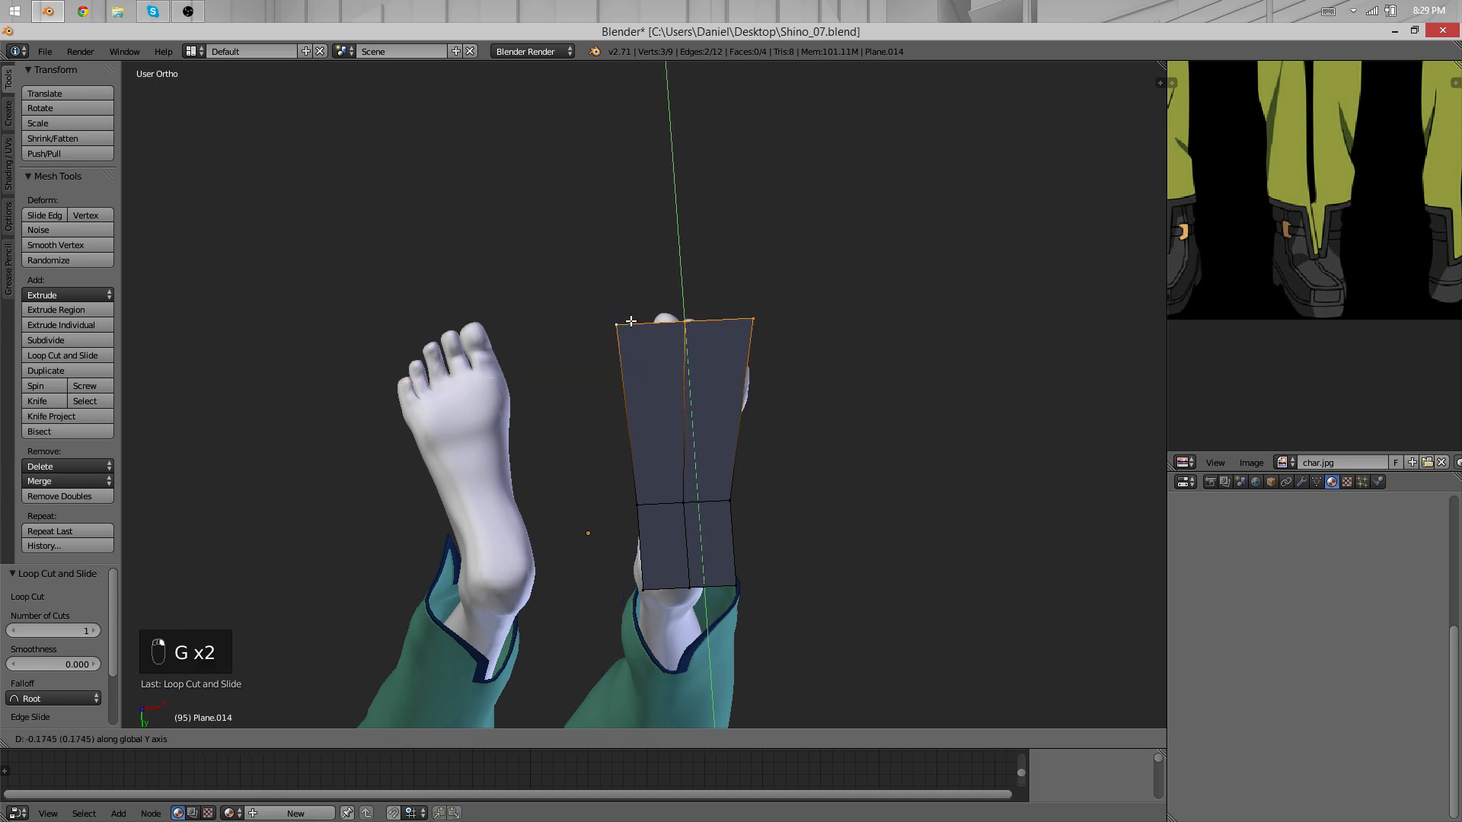
left_click(631, 322)
key("s")
left_click(780, 338)
key("g")
middle_click_drag(780, 337, 678, 381)
left_click(779, 325)
Step: Add a crosswise loop cut at the ball of the foot, scale it to the foot's width and shift it -0.012 along X
key("ctrl+r")
left_click(485, 510)
left_click(485, 510)
key("s")
left_click(778, 418)
key("g")
left_click(783, 413)
key("g")
key("x")
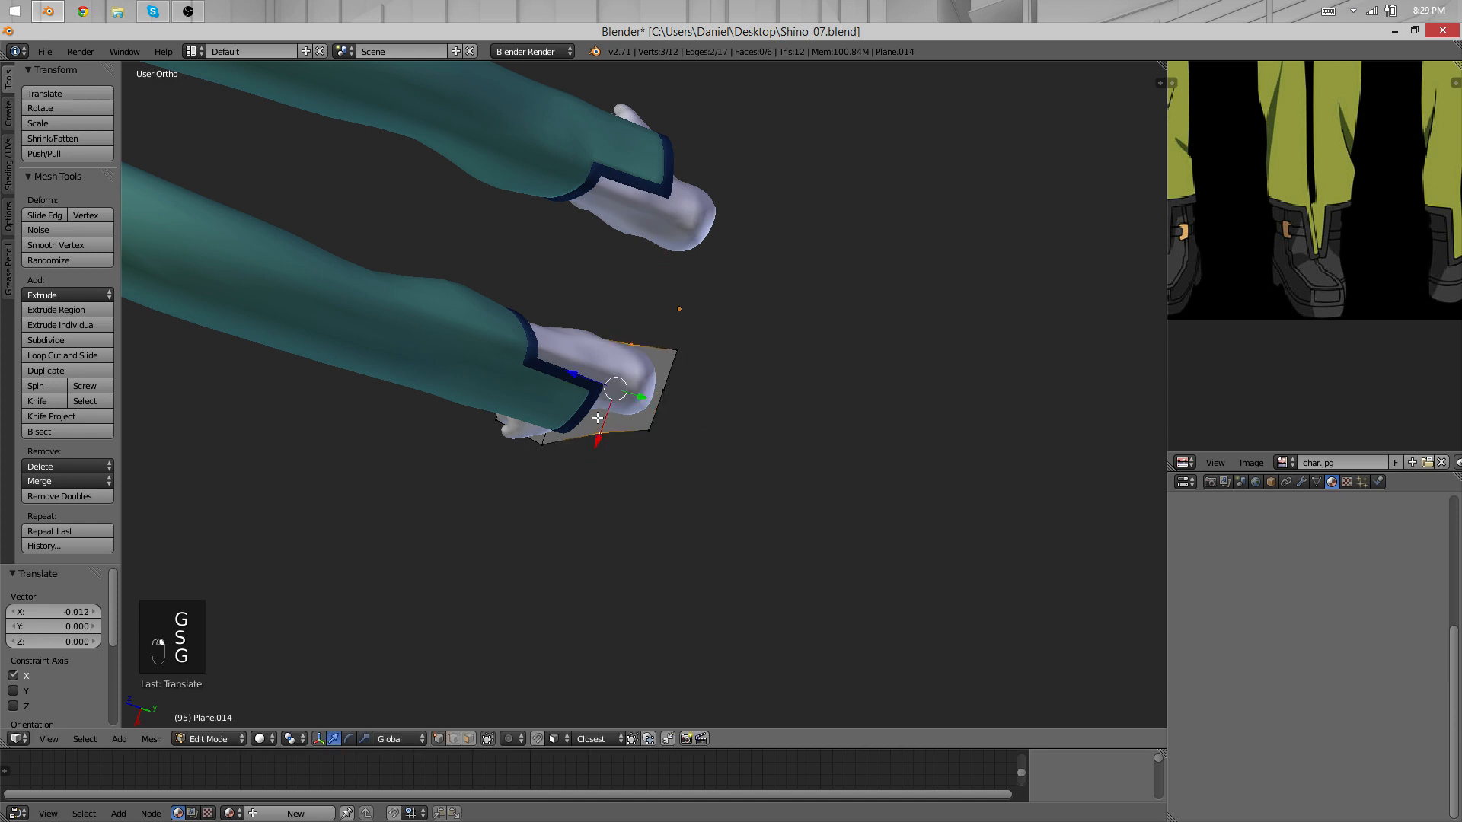
Step: Rotate the sole's front edge about -10 degrees in top view to follow the angle of the toes
middle_click_drag(598, 418, 676, 522)
key("a")
key("a")
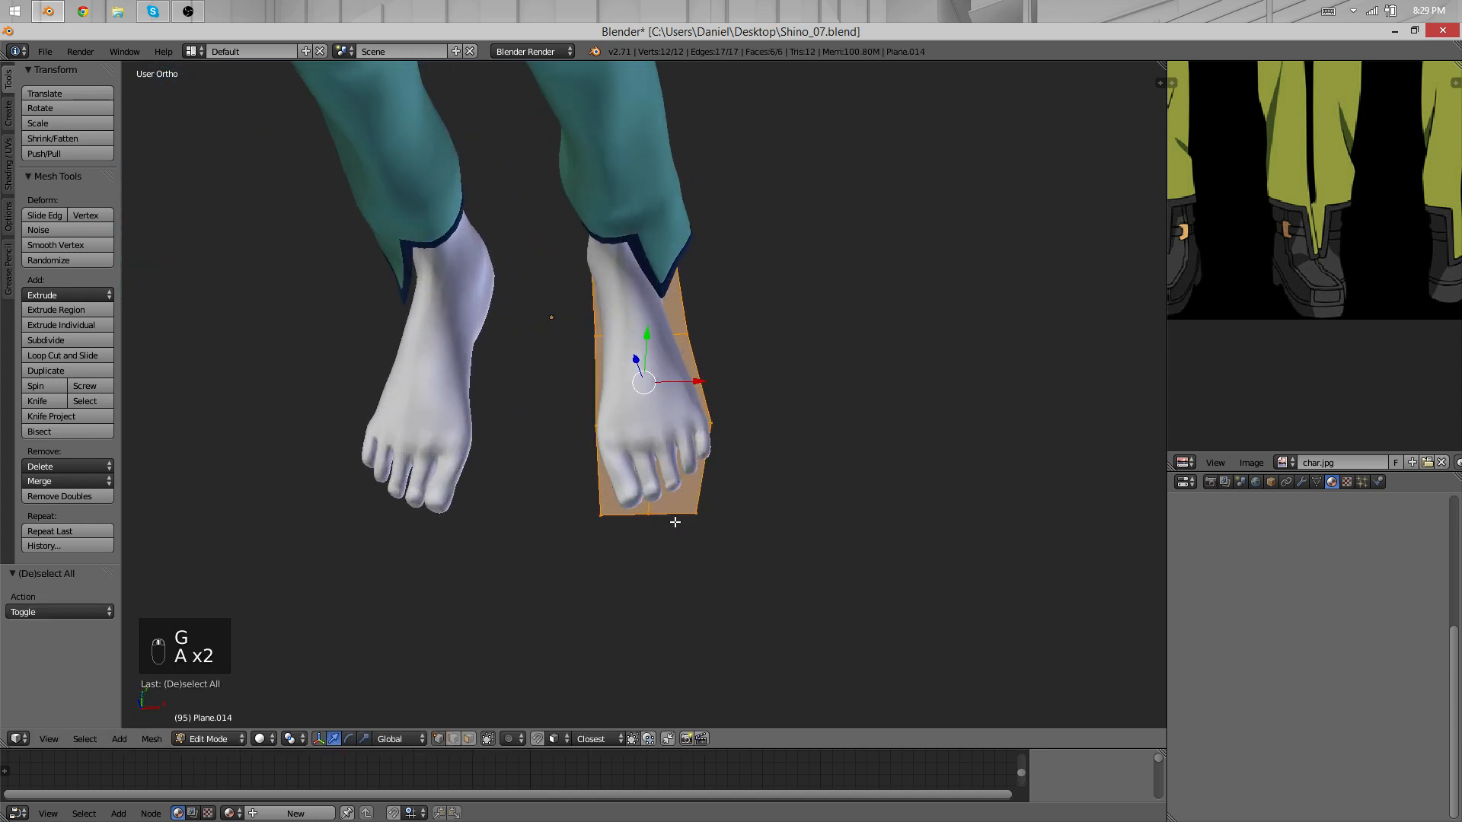
right_click(663, 511, "alt")
key("KP_7")
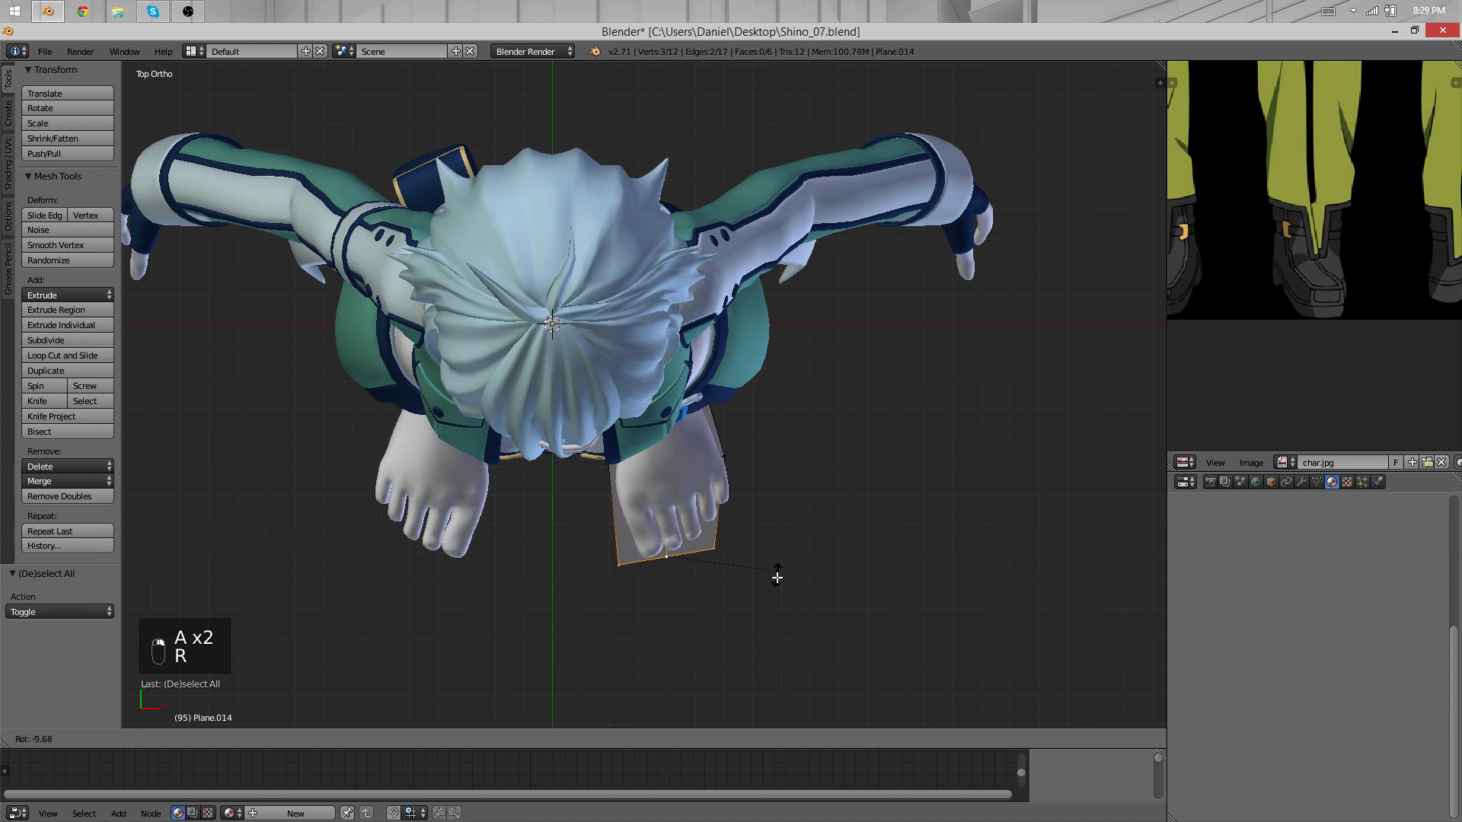
left_click(777, 577)
middle_click_drag(776, 577, 790, 386)
Step: Duplicate the four front faces of the sole and raise the copy 0.316 along Z
key("a")
key("a")
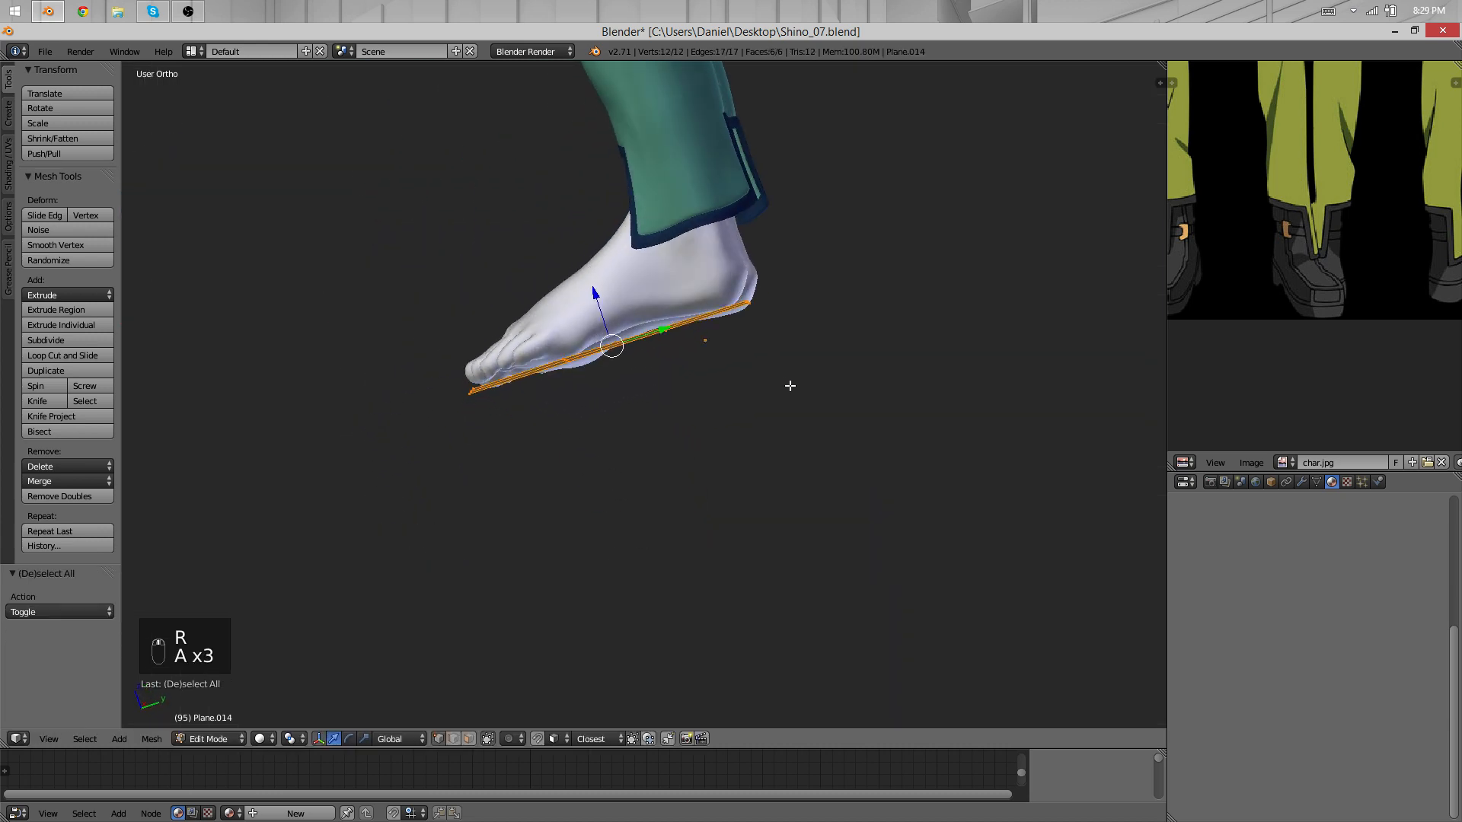
middle_click_drag(697, 232, 677, 417)
key("shift+d")
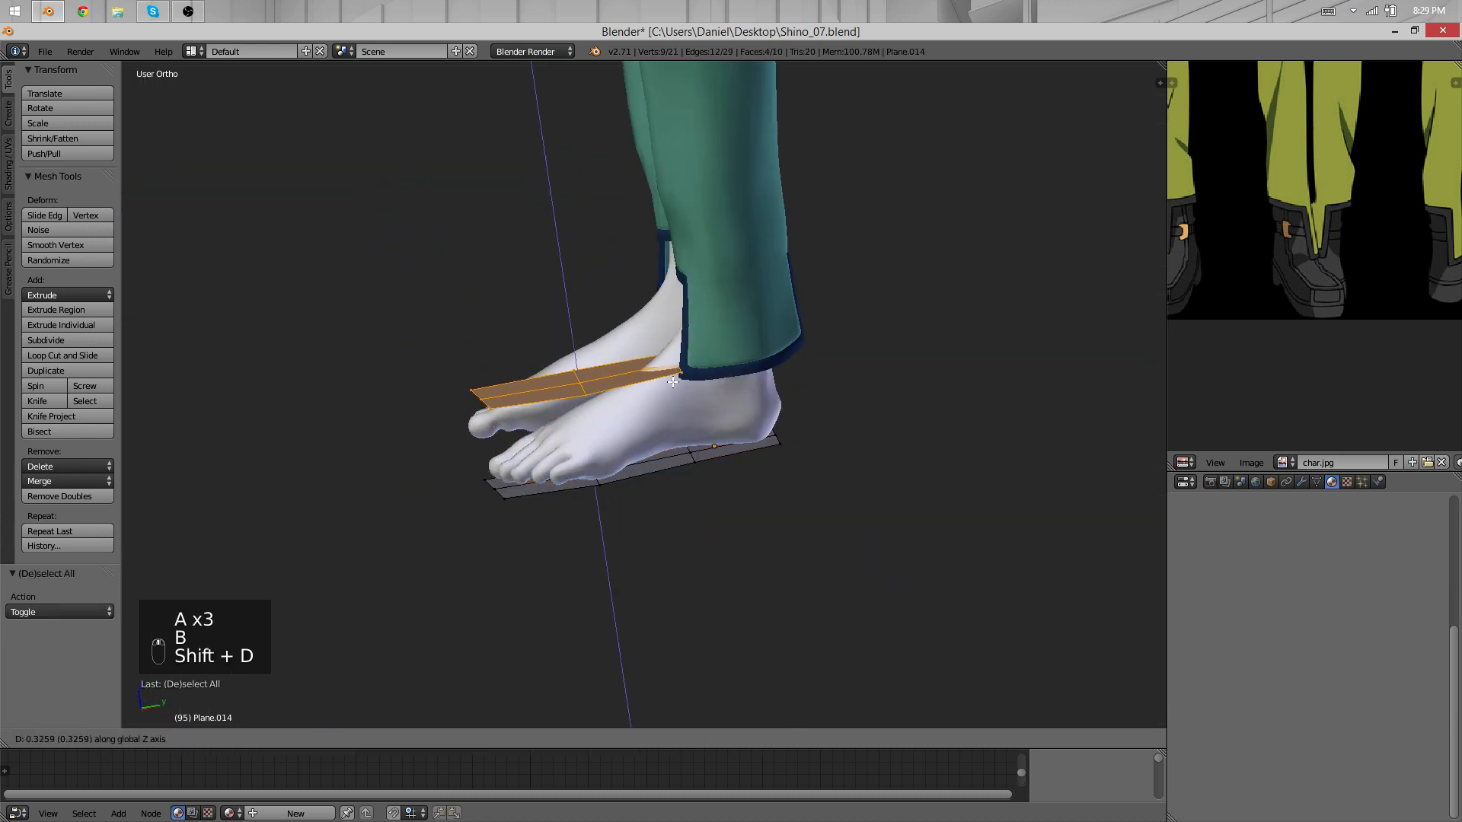
left_click(673, 381)
scroll(1340, 251, "up", 3)
key("KP_3")
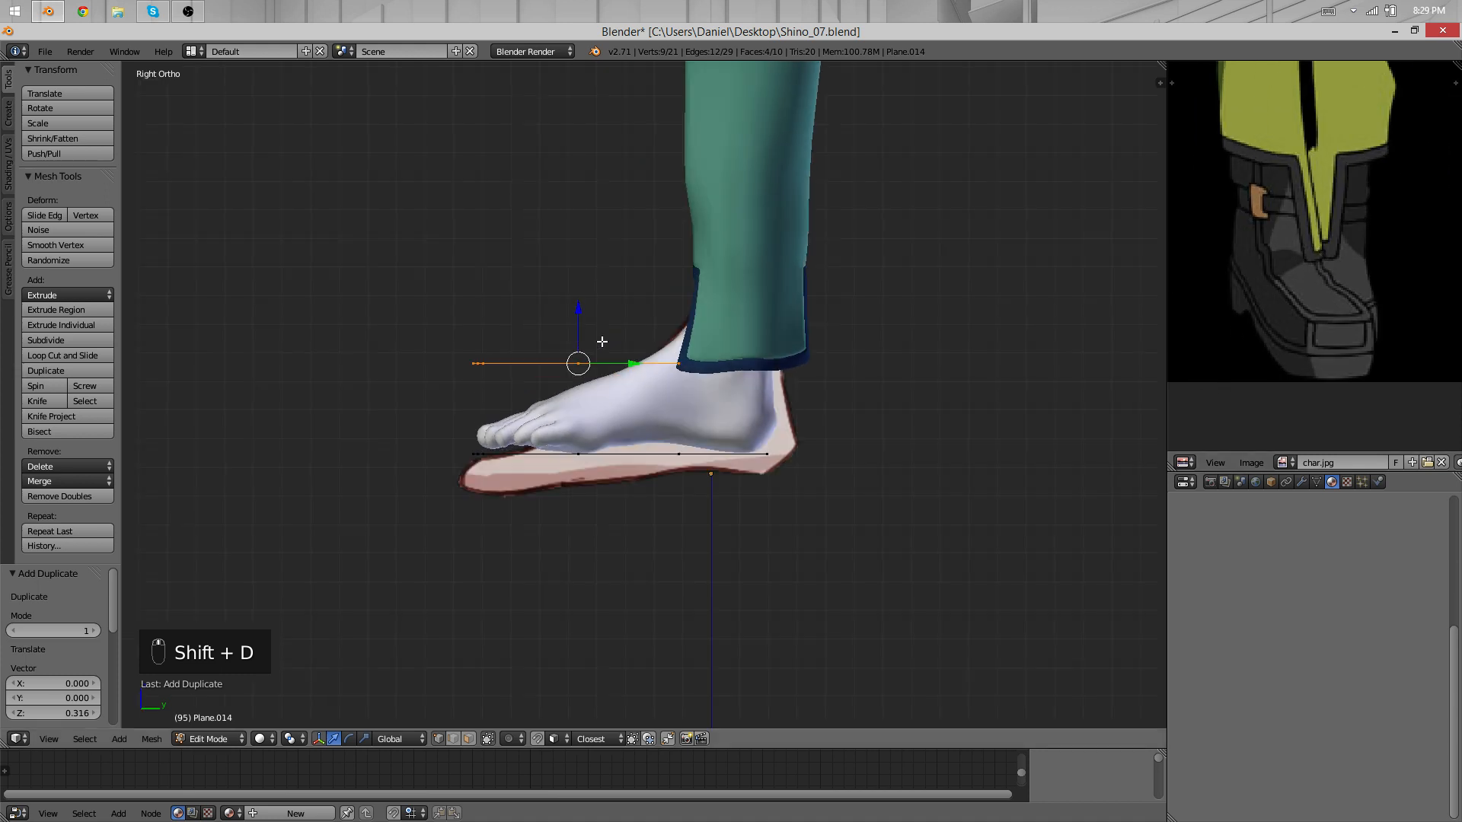
scroll(751, 474, "up", 3)
Step: Tilt the duplicated faces down towards the toes, scale them to 0.955 along Y, and shift them -0.037 along Y and 0.023 along Z
left_click(846, 379)
key("s")
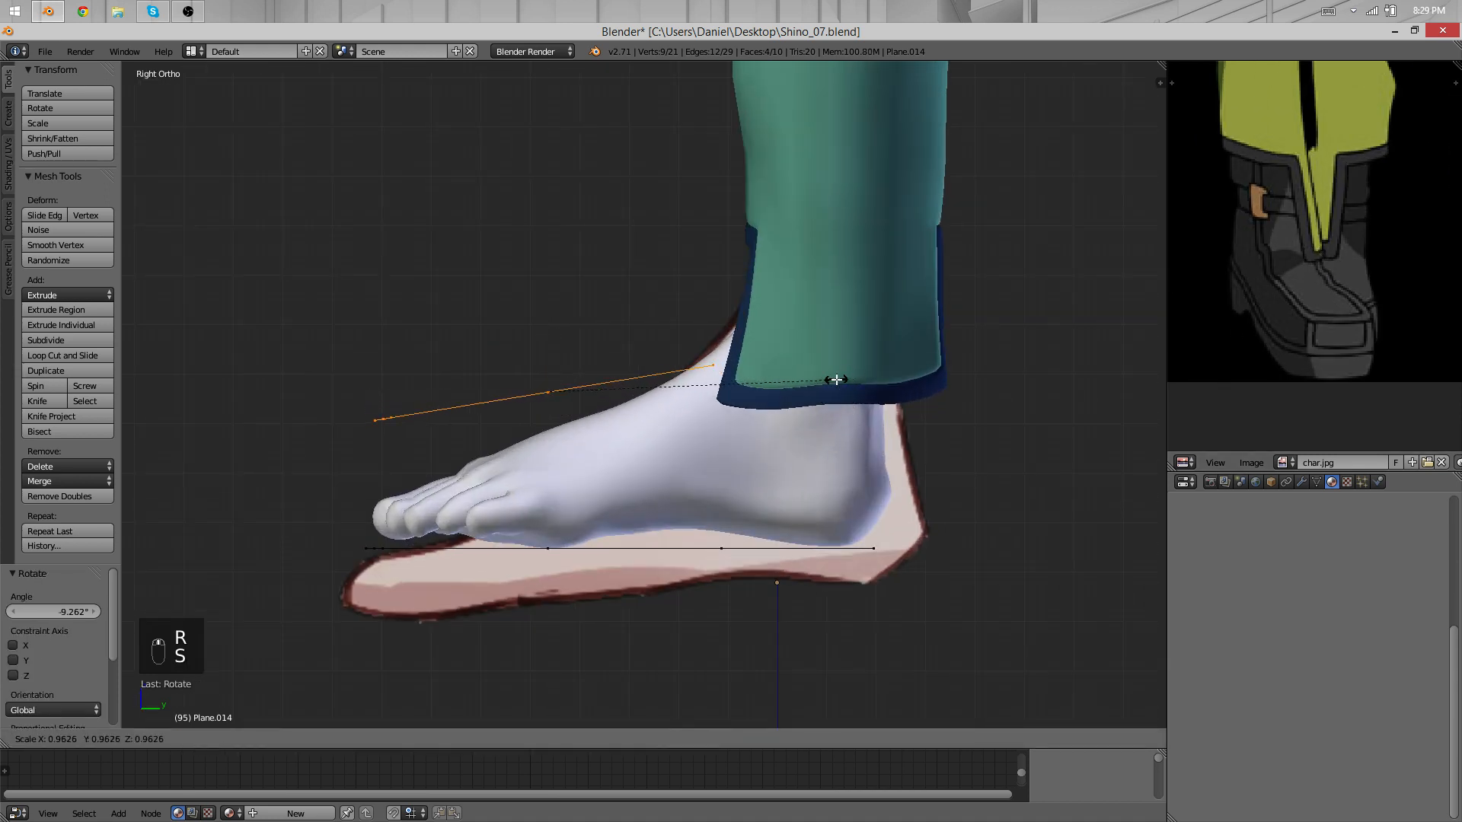
left_click(839, 384)
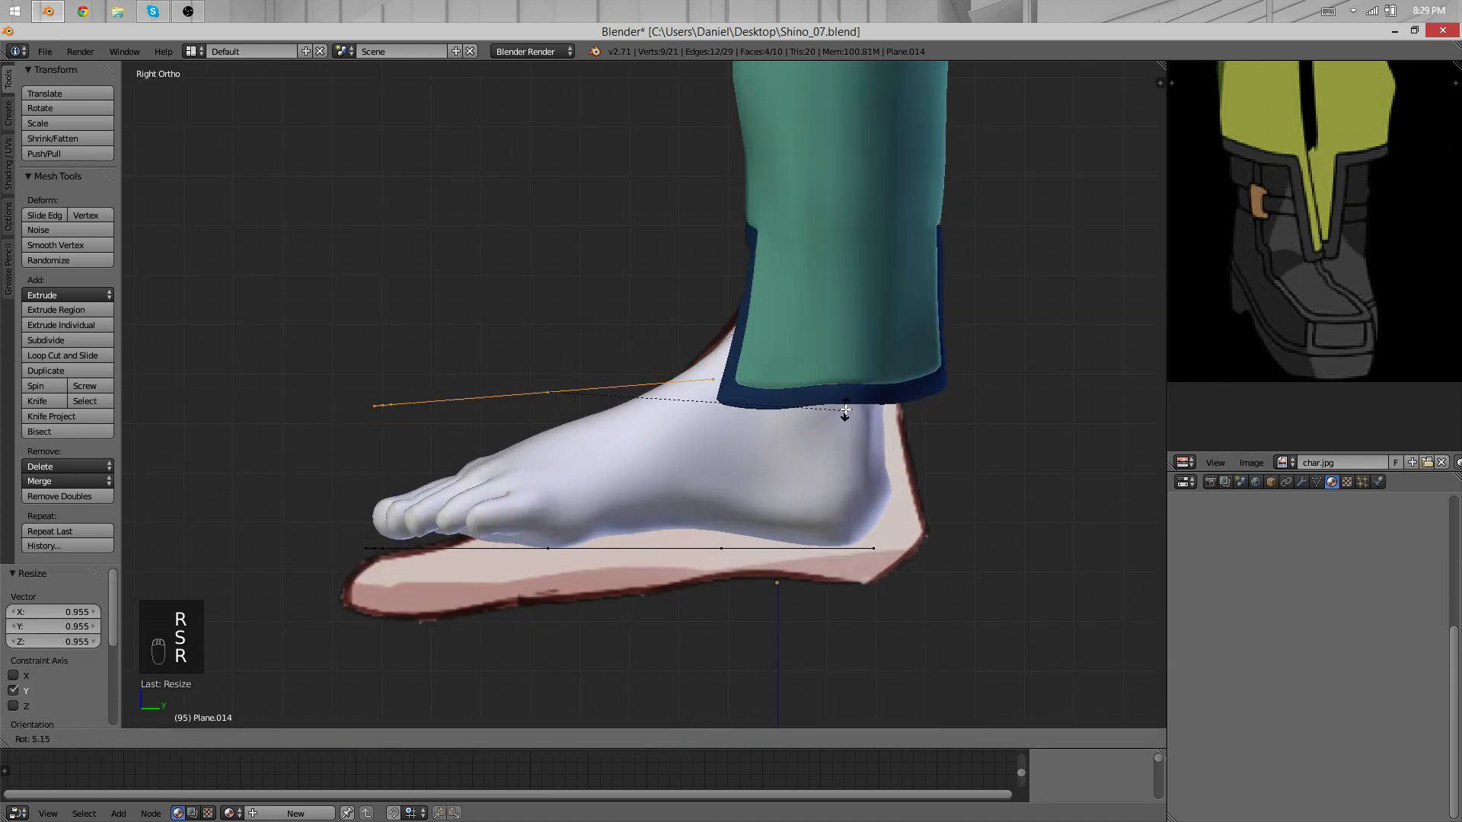
key("g")
left_click(827, 399)
middle_click_drag(827, 399, 887, 483)
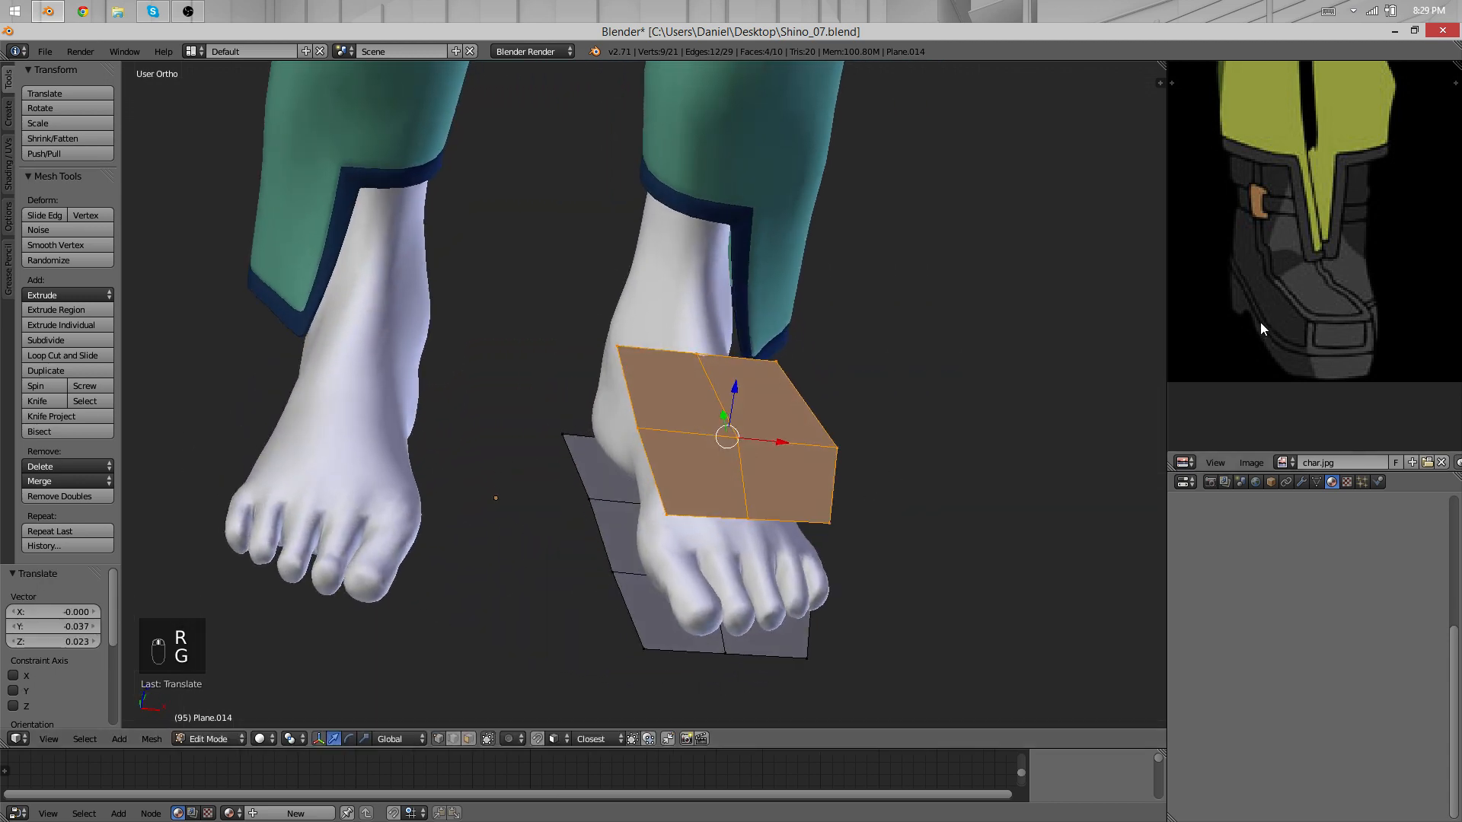
Step: Extrude the raised faces downward into a block over the toes and recalculate the normals of the whole mesh
middle_click_drag(685, 350, 730, 356)
key("KP_1")
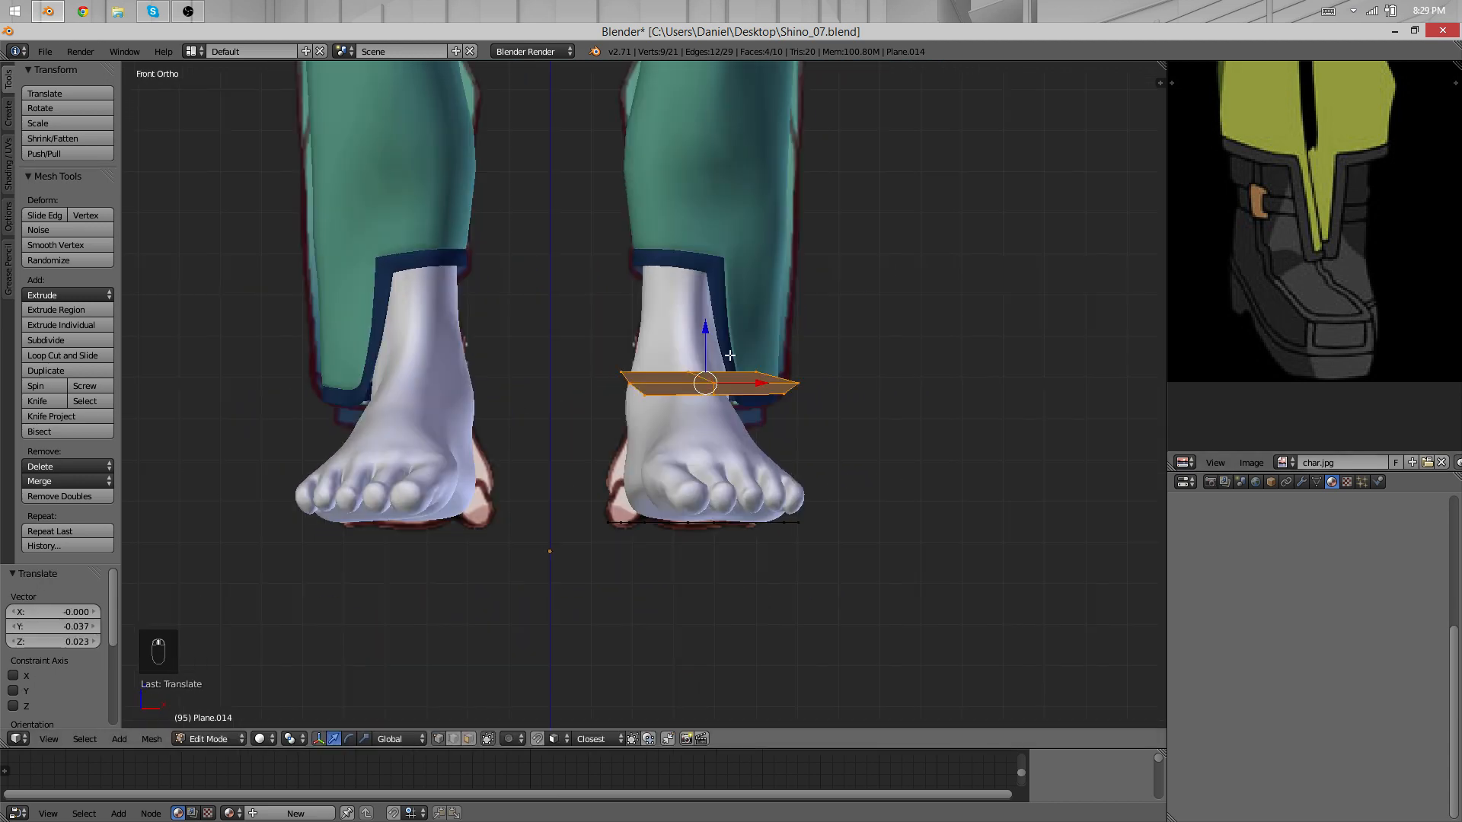
key("e")
left_click(744, 440)
key("a")
key("a")
key("a")
middle_click_drag(744, 441, 621, 342)
key("ctrl+n")
Step: Select the whole linked toe block and reposition it over the front of the foot
key("a")
key("l")
middle_click_drag(598, 434, 701, 402)
key("g")
left_click(610, 427)
Step: Delete all vertices of the linked sole piece beneath the toe block
key("a")
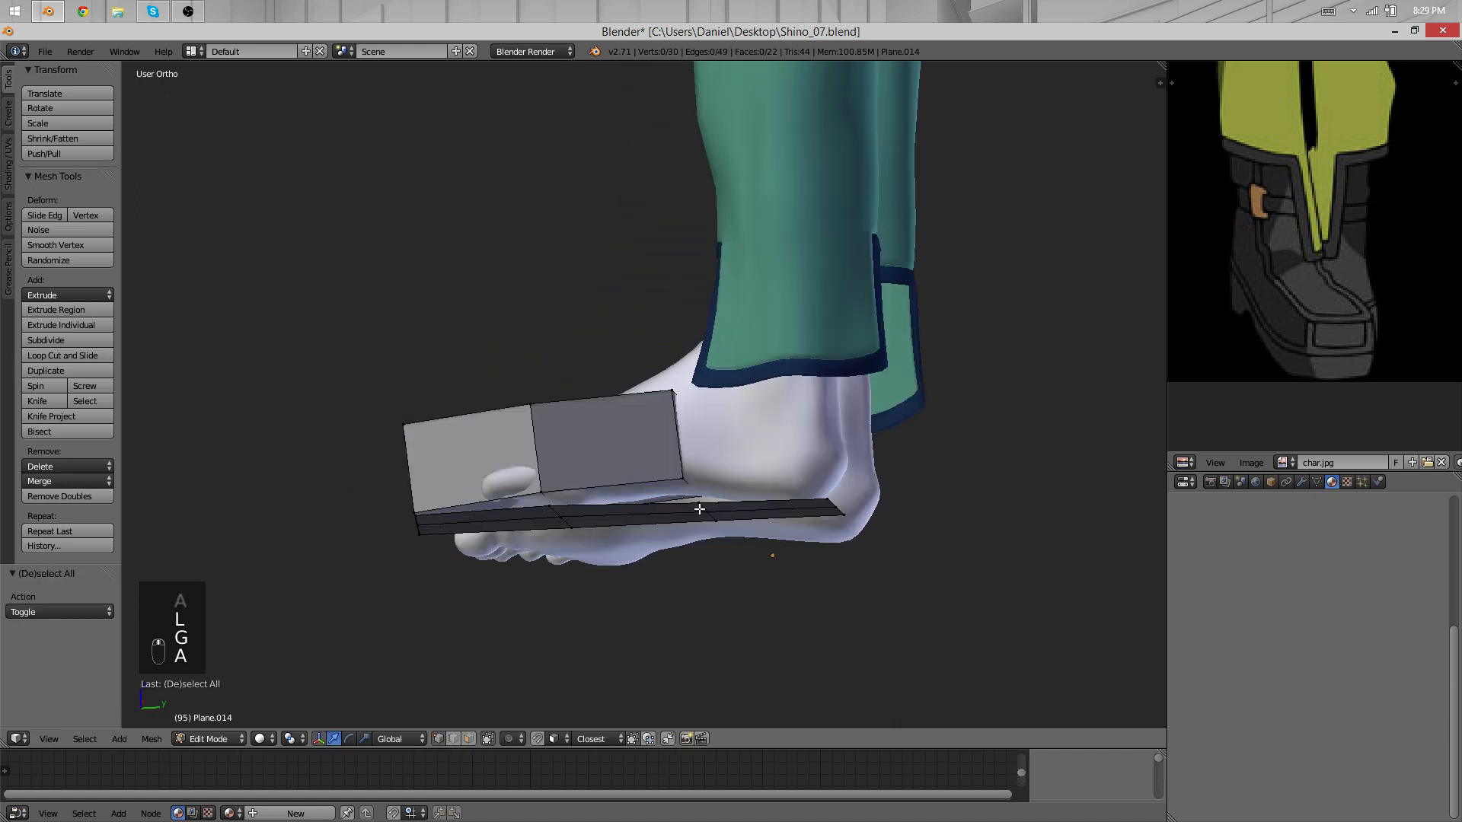
key("l")
key("x")
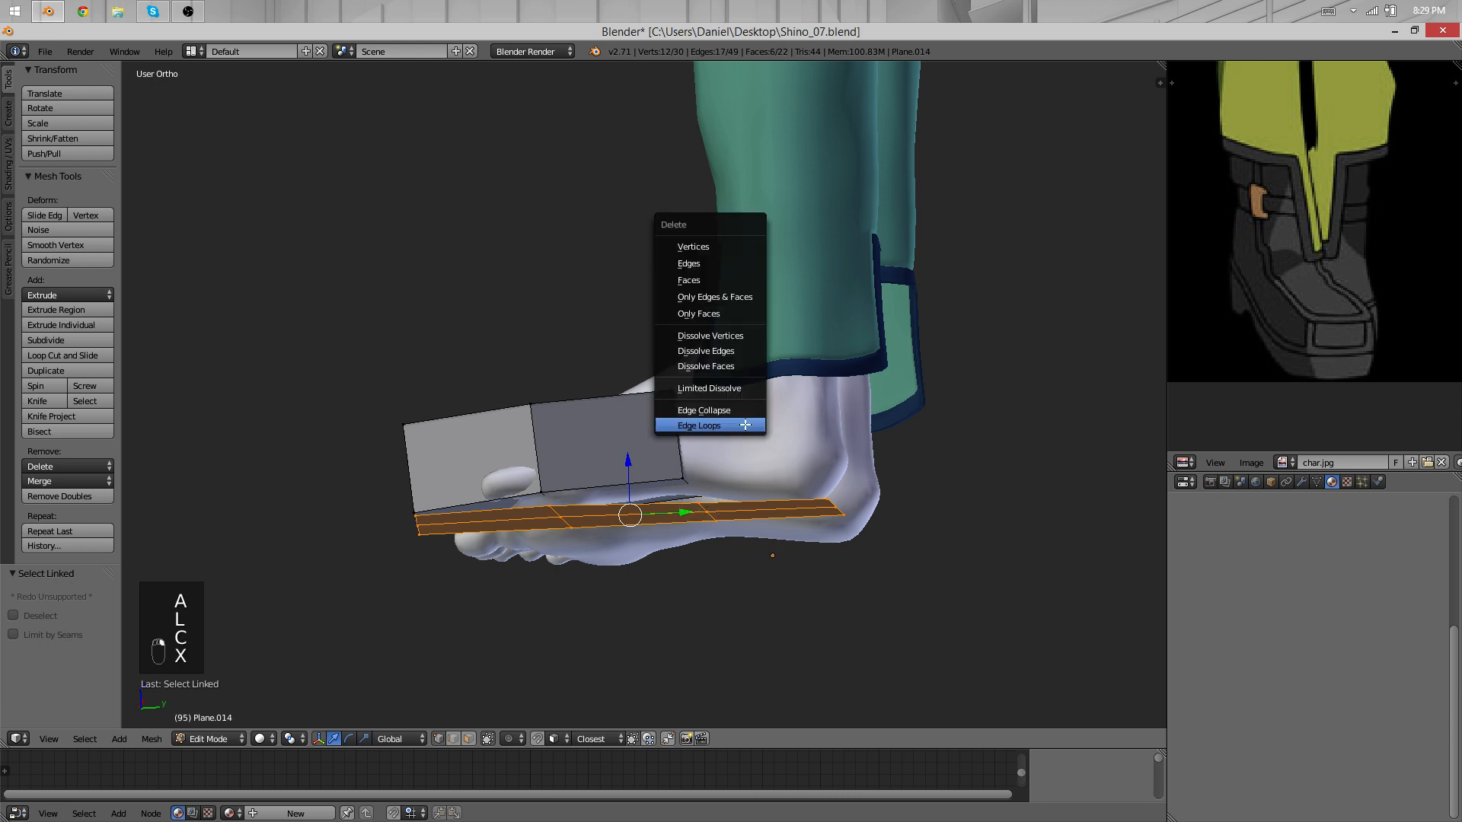
left_click(731, 248)
middle_click_drag(731, 247, 594, 349)
Step: Scale the whole toe block to 1.344 along Z
key("a")
key("a")
key("a")
key("a")
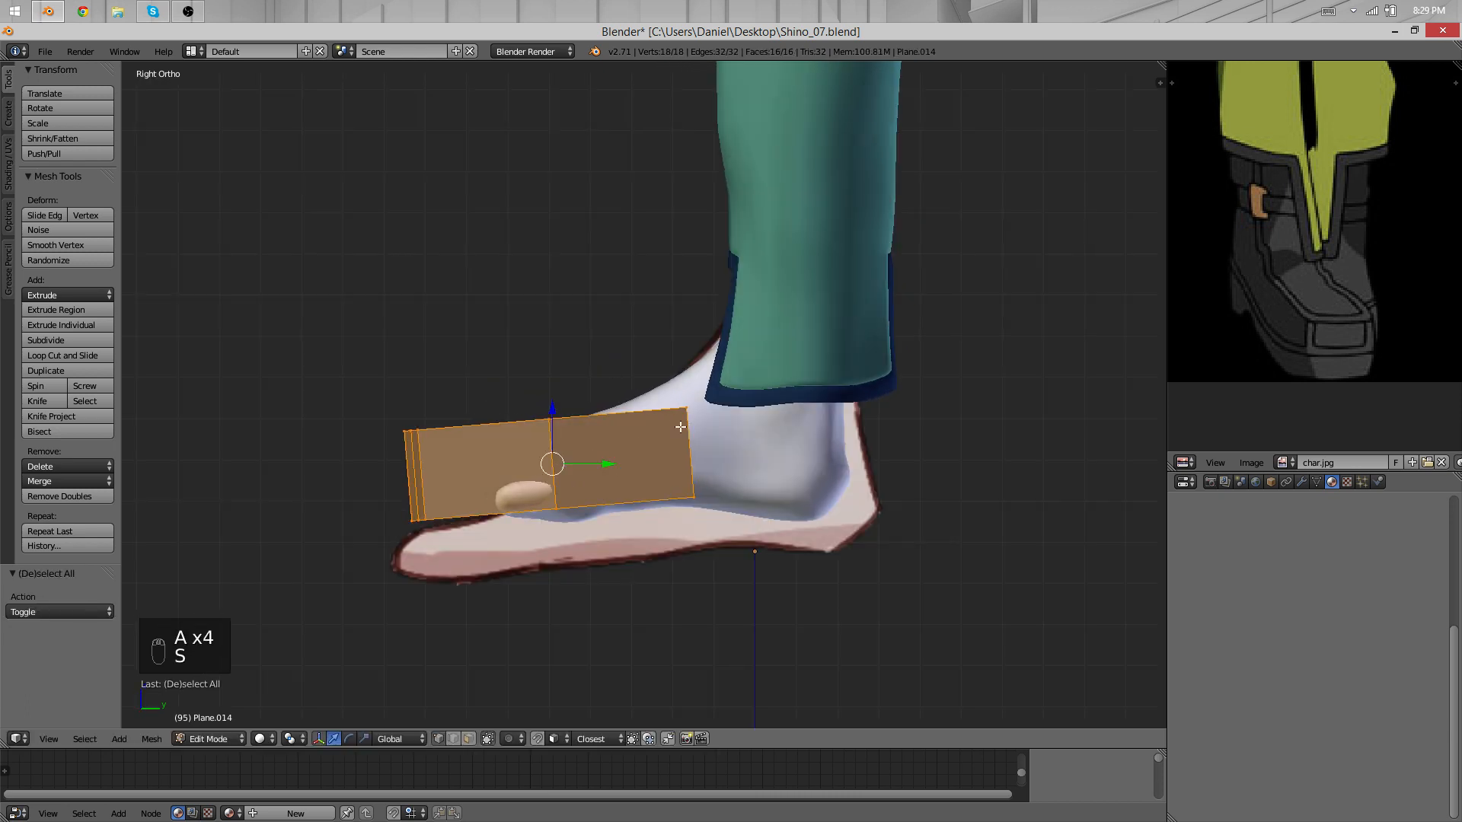
right_click(669, 427)
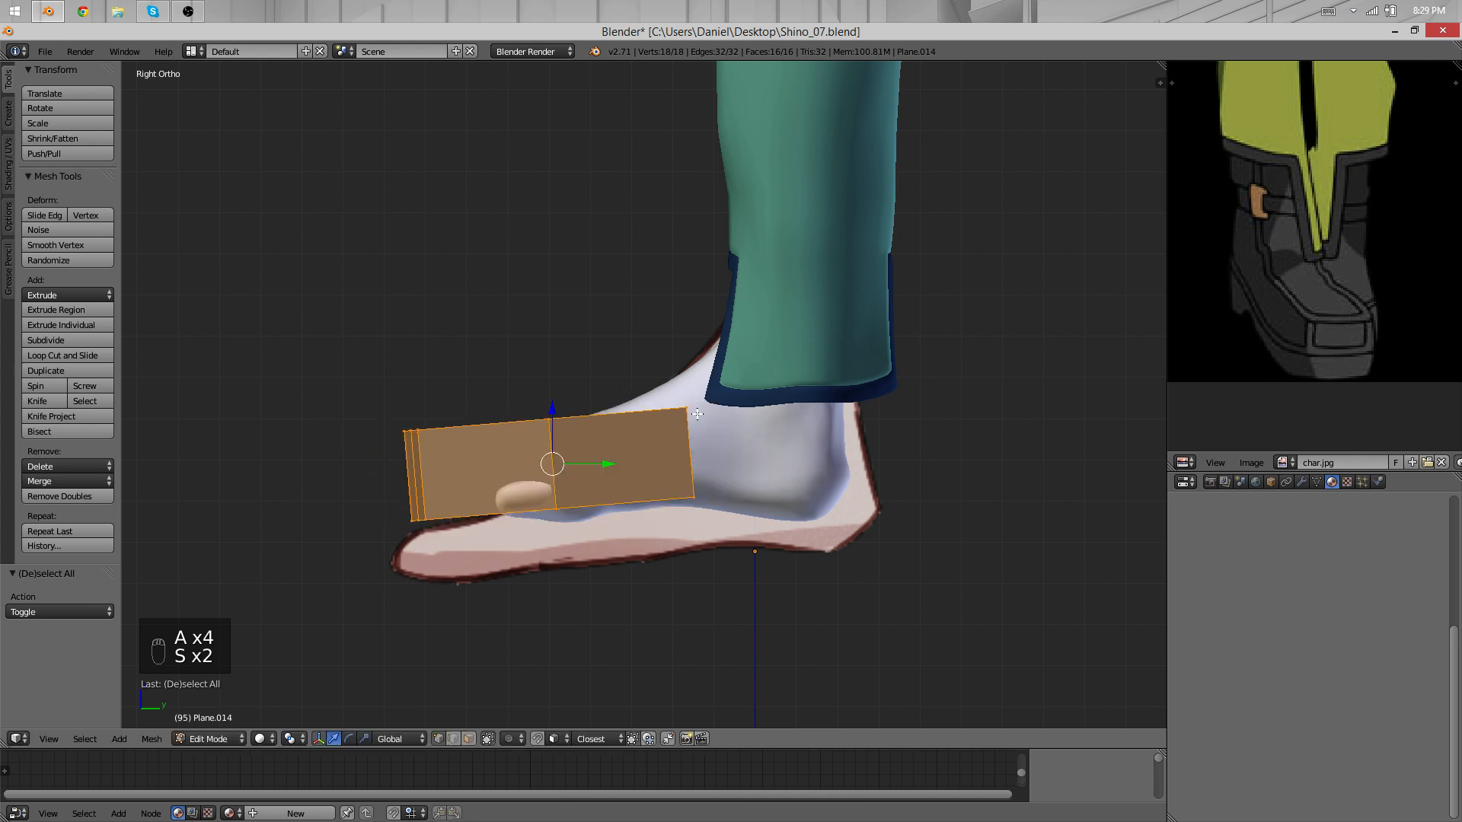
left_click(718, 345)
Step: Flatten the bottom vertices of the toe block along Z
right_click(613, 383, "alt")
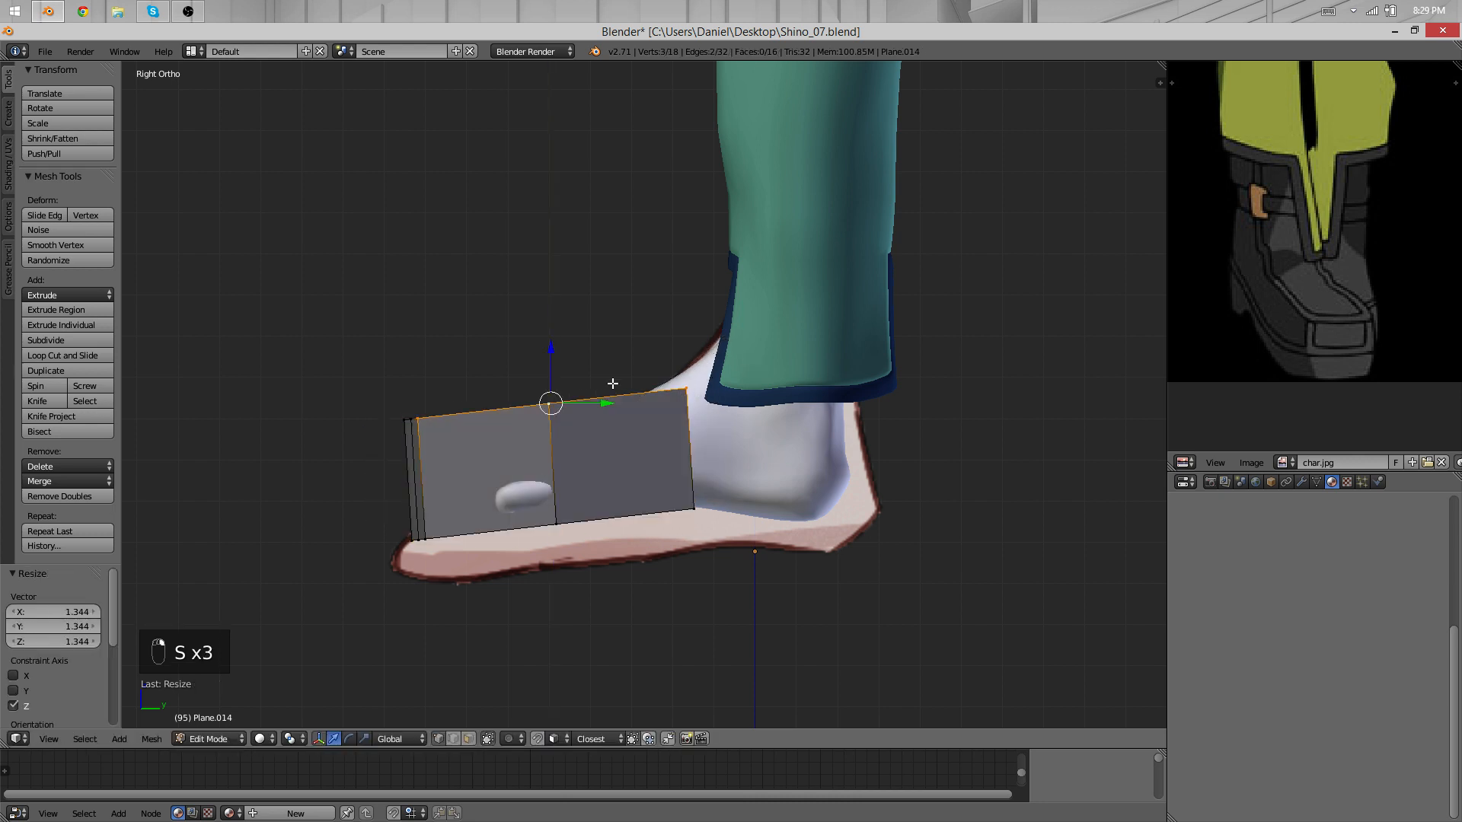
key("a")
key("a")
middle_click_drag(718, 424, 780, 567)
key("a")
key("b")
left_click_drag(780, 567, 403, 487)
middle_click_drag(404, 488, 734, 452)
key("s")
left_click(767, 510)
key("KP_3")
right_click(737, 471)
Step: Shift the whole toe block 0.007 along X over the foot
key("a")
key("a")
key("a")
middle_click_drag(659, 533, 833, 603)
key("g")
left_click(754, 555)
key("g")
key("g")
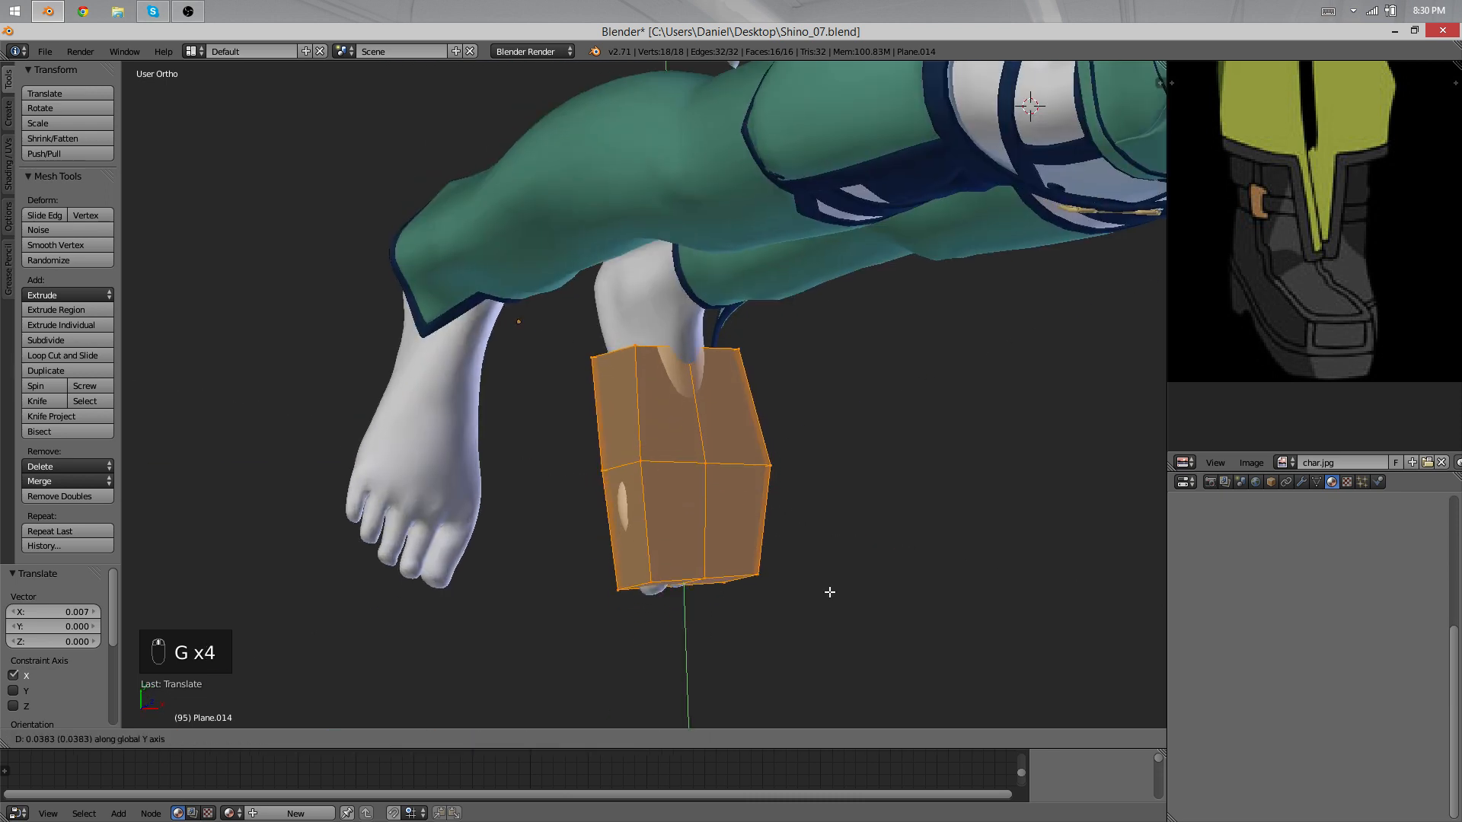
right_click(649, 547)
Step: Widen the block's middle by moving its inner side edge -0.019 and its outer side edge 0.002 along X
right_click(604, 475)
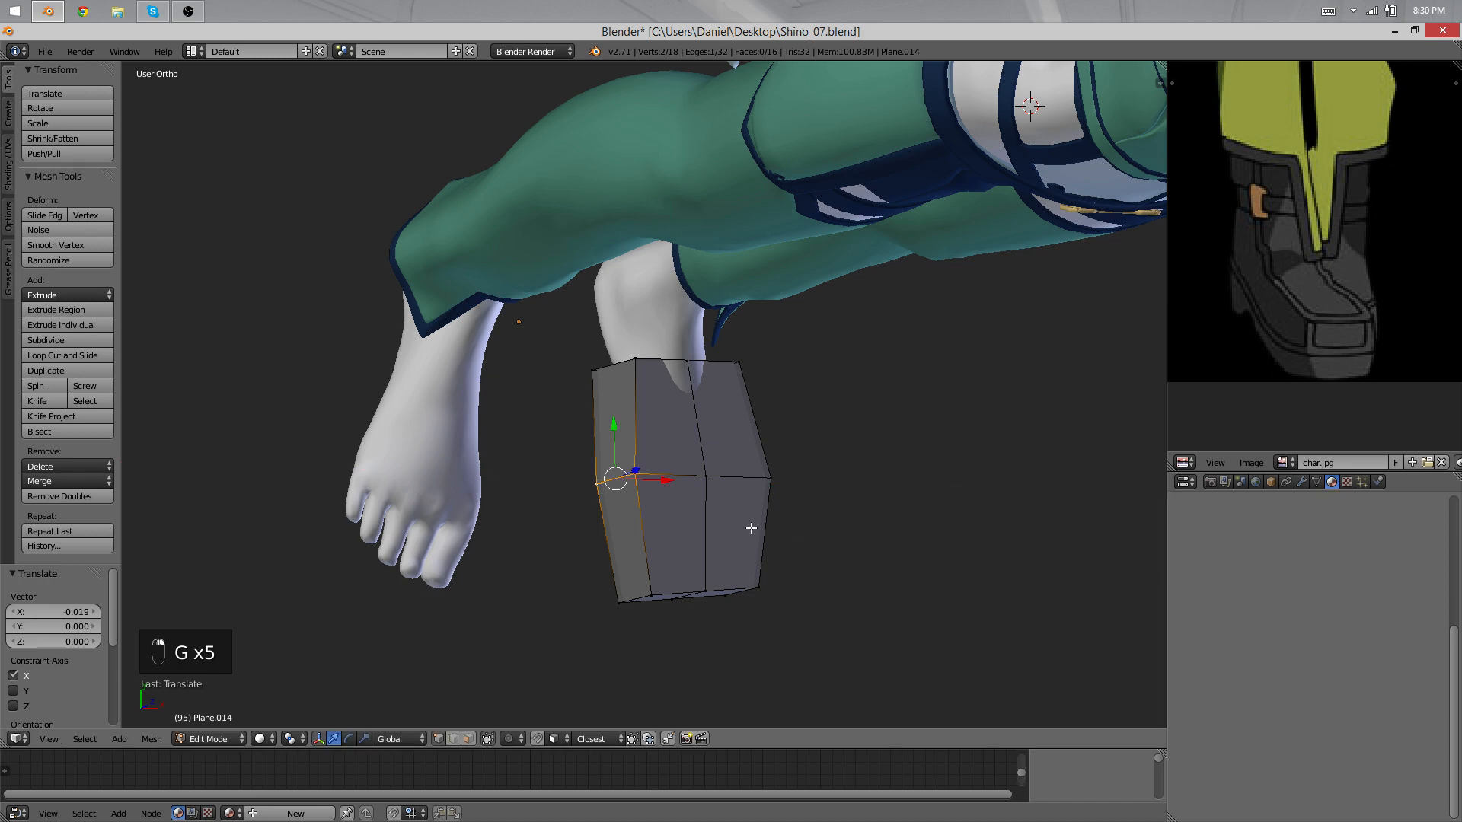
middle_click_drag(752, 527, 742, 516)
right_click(766, 537, "shift")
key("g")
middle_click(775, 541)
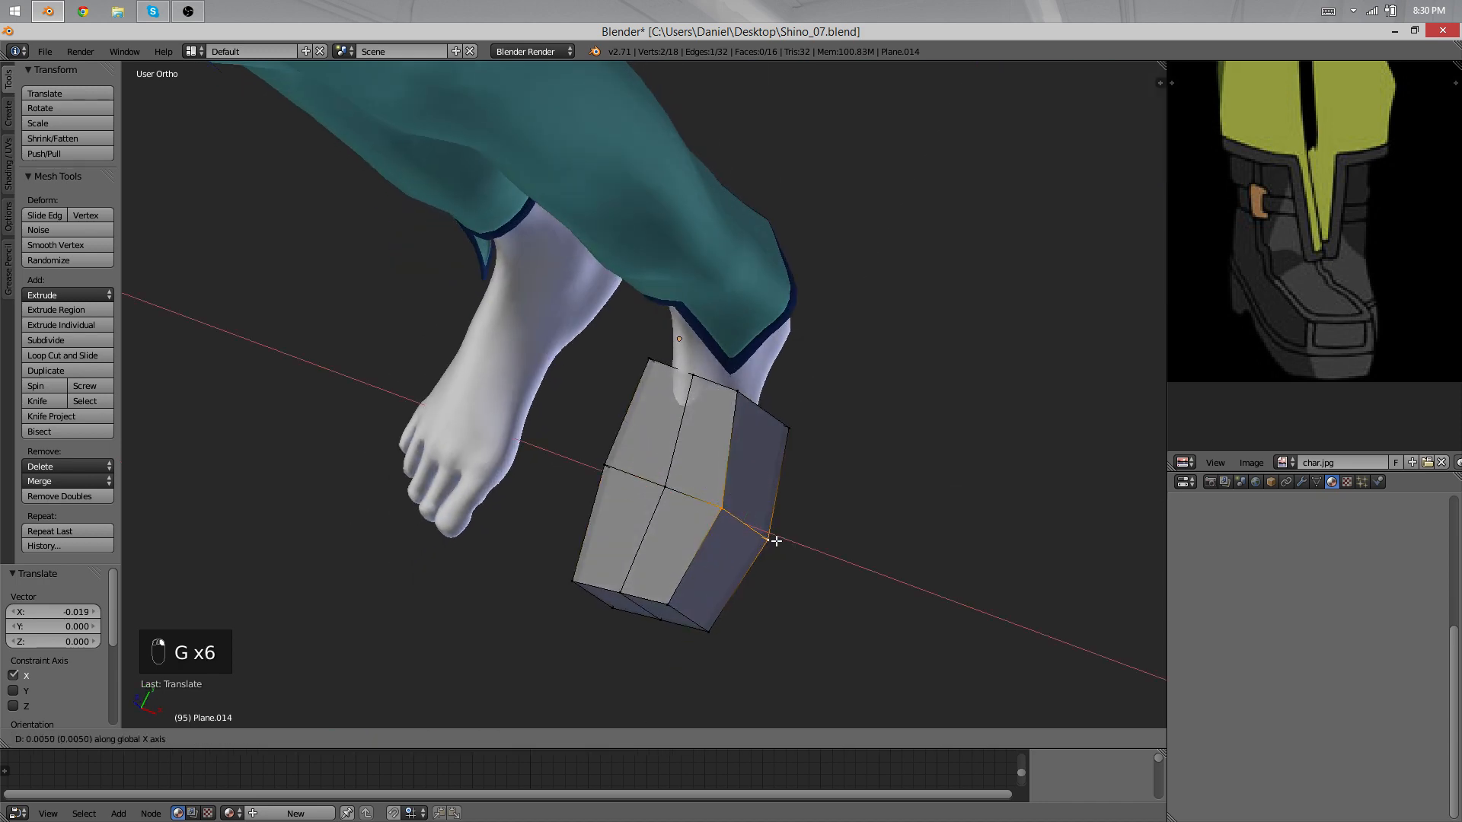
scroll(640, 408, "up", 2)
middle_click_drag(639, 408, 685, 400)
right_click(788, 400)
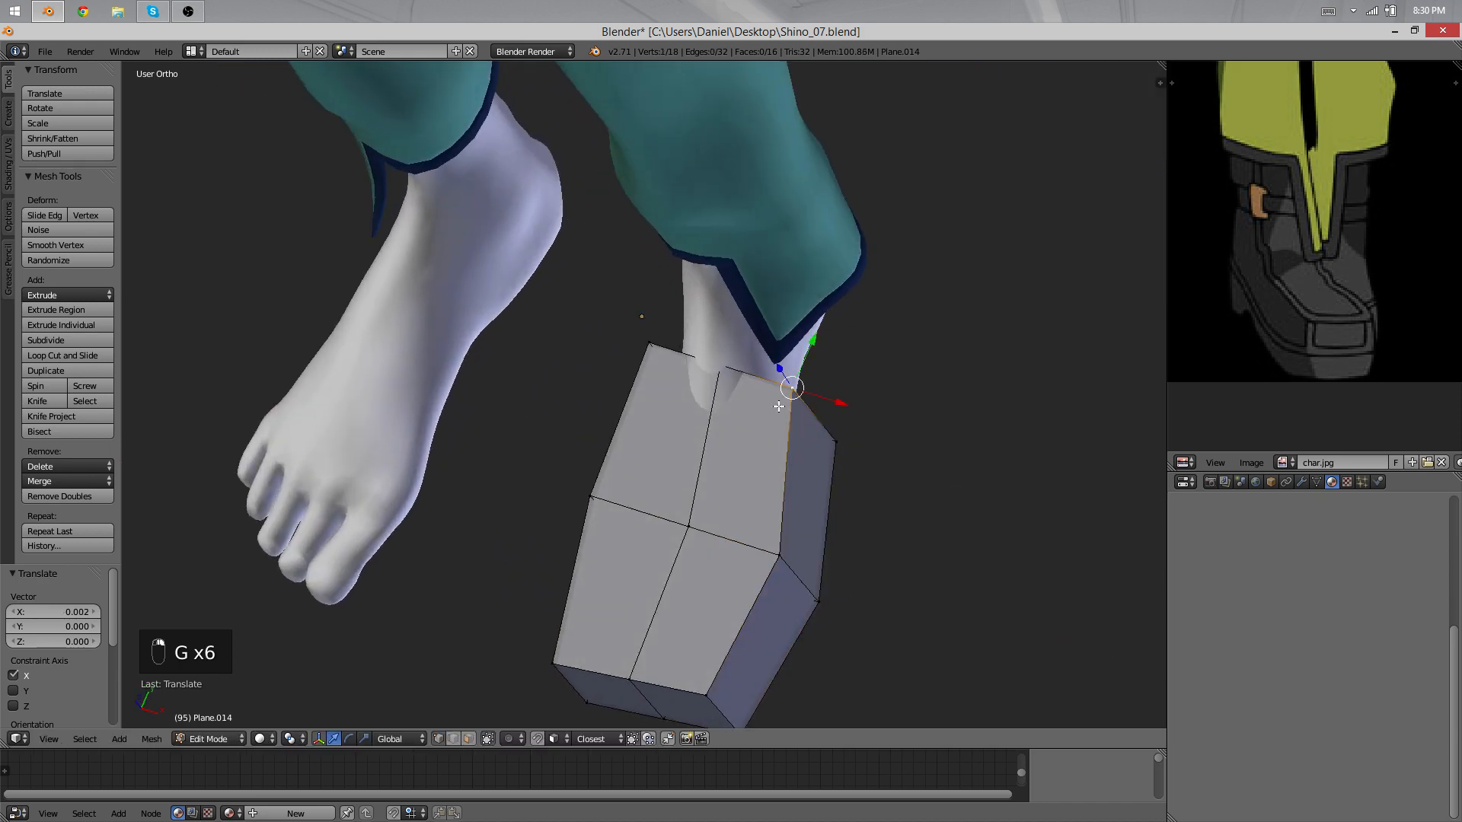
Step: Examine the toe block from several angles in and out of Edit Mode, with its modifier settings open
scroll(581, 616, "down", 6)
scroll(546, 495, "up", 5)
middle_click_drag(581, 616, 1221, 485)
scroll(764, 231, "up", 3)
scroll(764, 232, "down", 3)
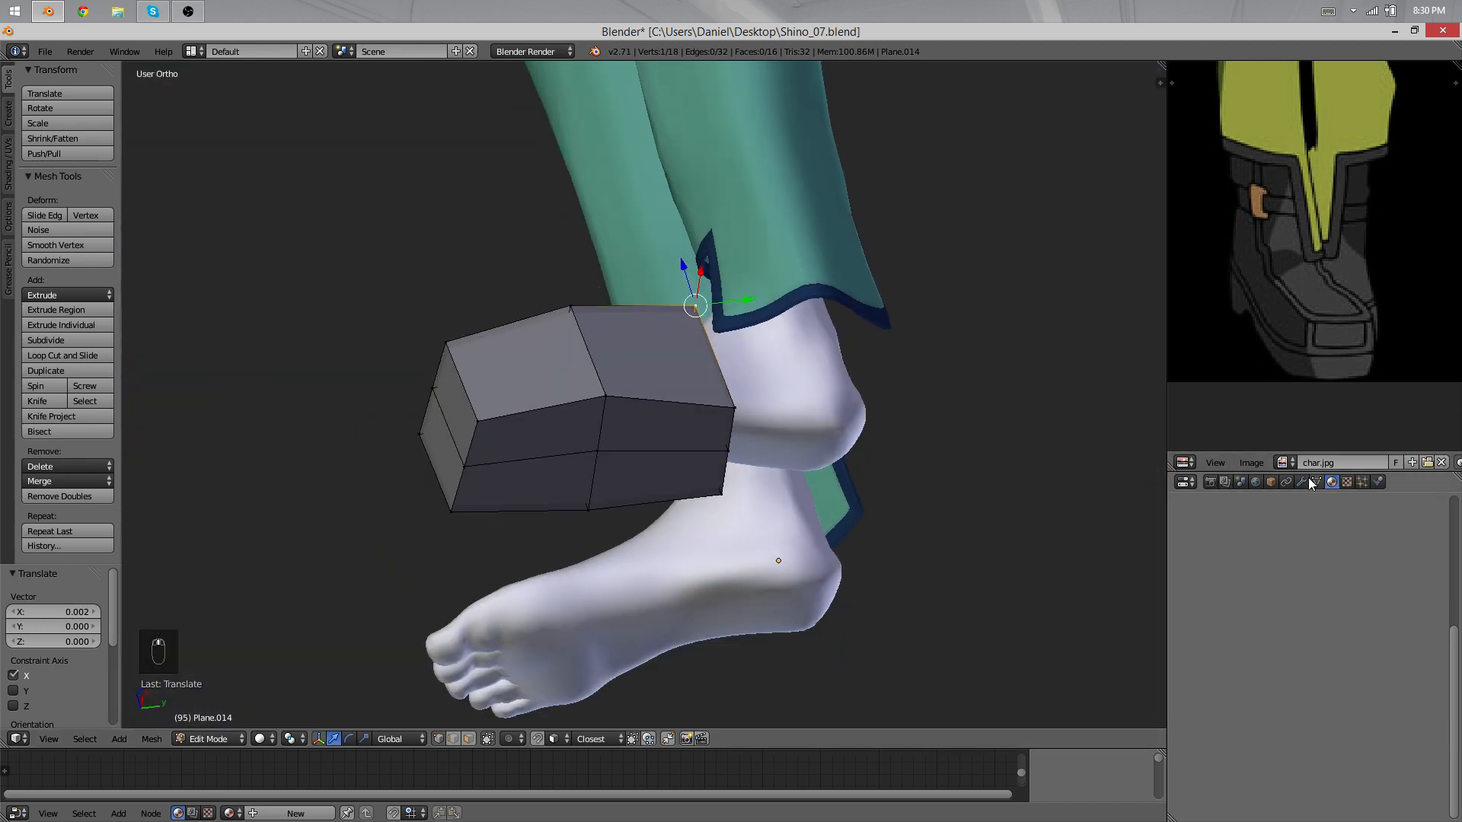
middle_click_drag(578, 251, 760, 616)
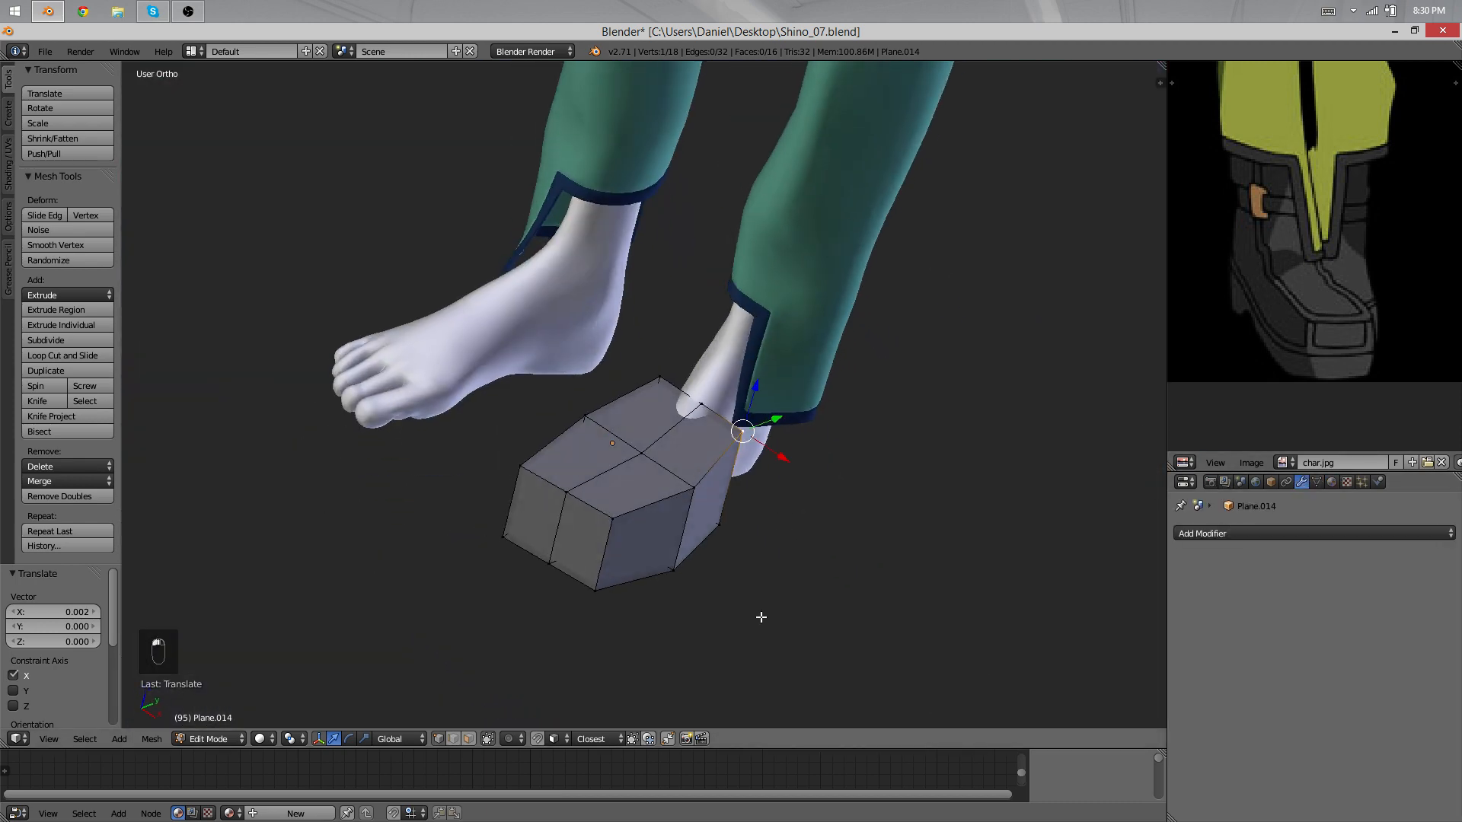
scroll(731, 540, "up", 1)
key("Tab")
middle_click_drag(627, 453, 344, 254)
key("Tab")
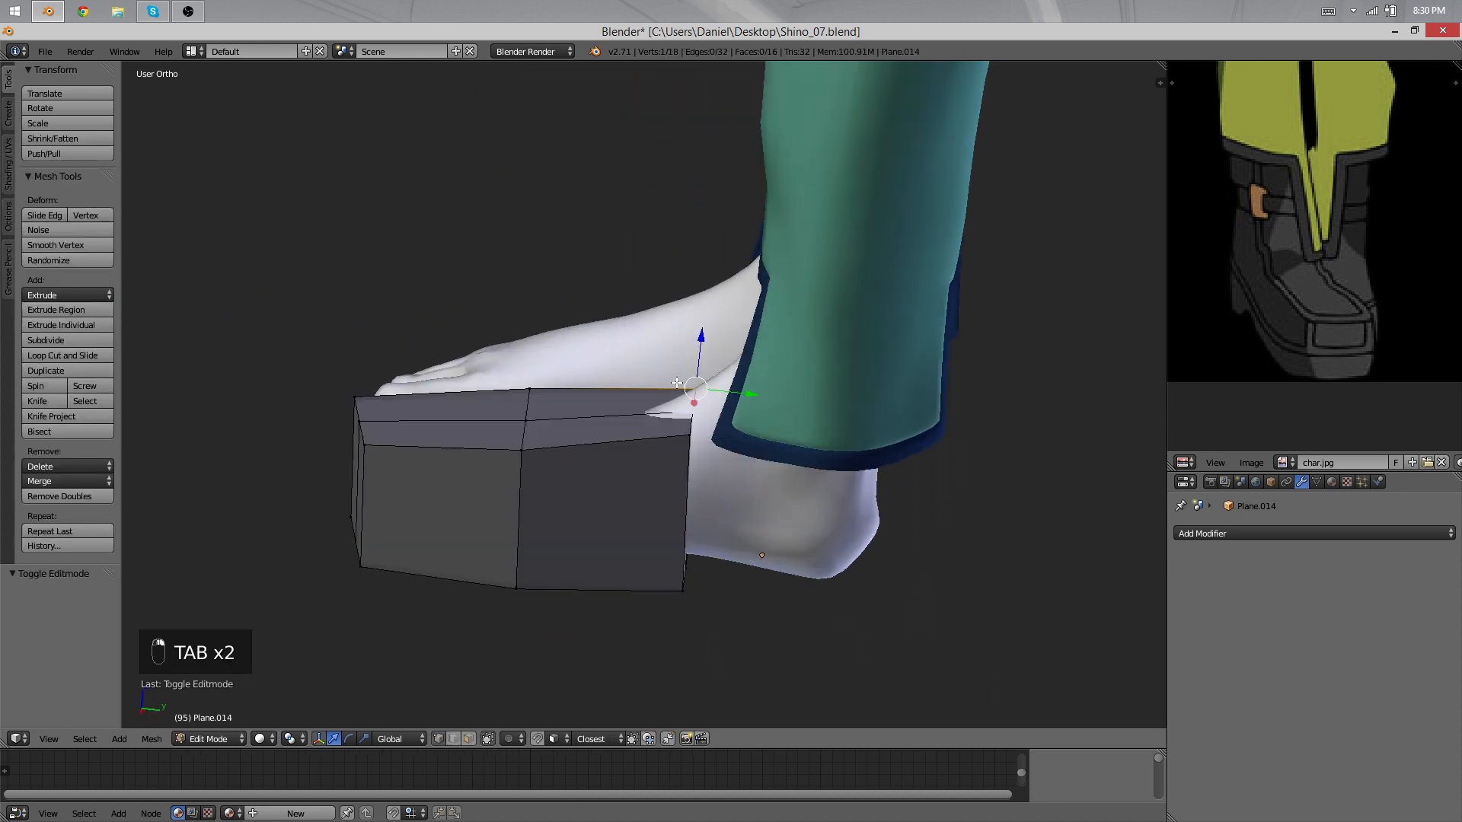
Step: Raise the rear top edges of the block 0.074 along Z to follow the instep
mouse_move(676, 382)
middle_mouse_down()
mouse_move(615, 467)
mouse_move(664, 415)
mouse_move(669, 350)
mouse_move(679, 372)
middle_mouse_up()
right_click(649, 457, "shift")
key("g")
left_click(679, 370)
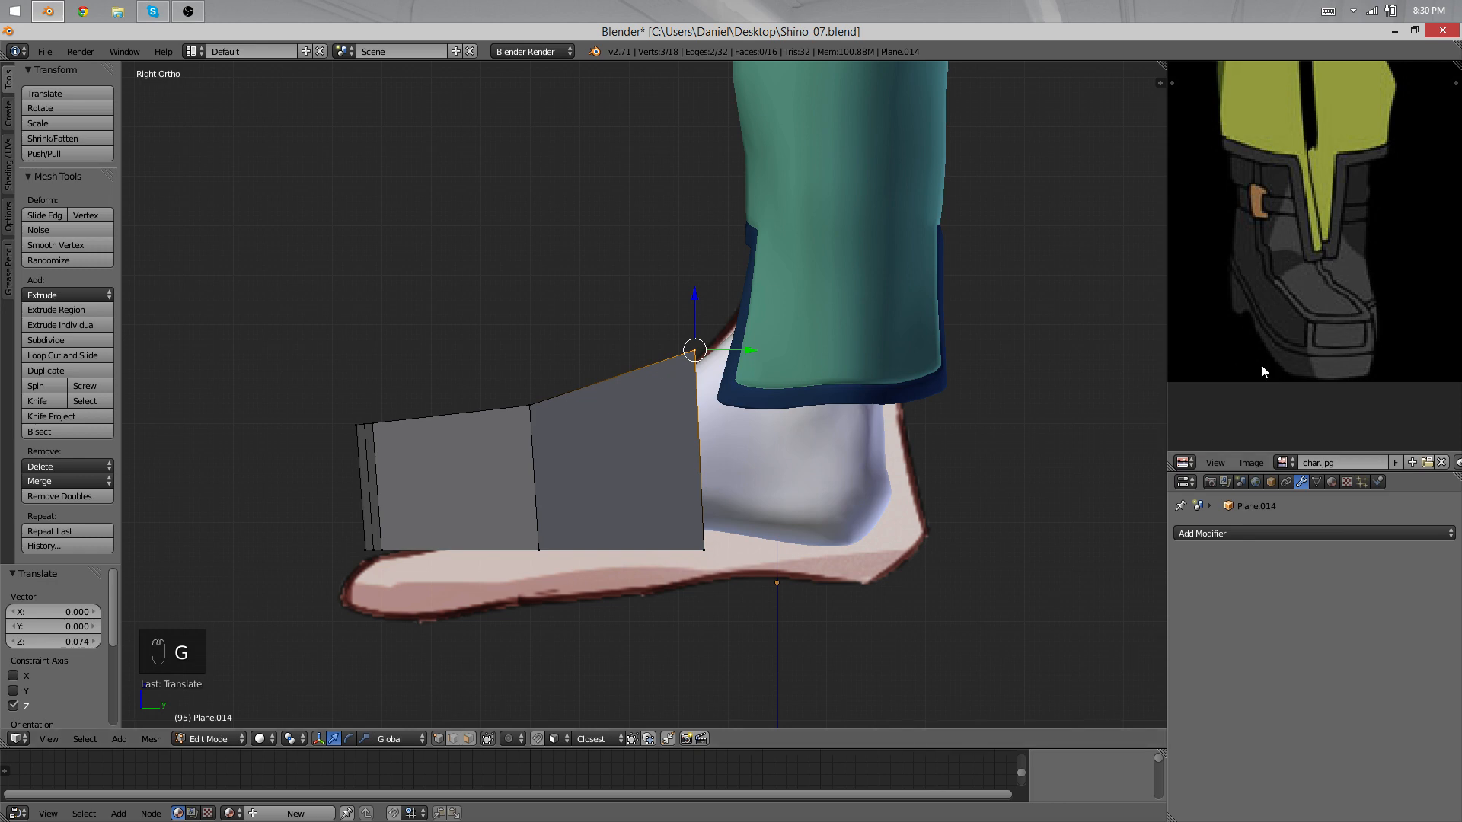
Step: Compare the block with the reference boots from several angles in Object Mode, and reopen the block for mesh editing
scroll(1261, 370, "down", 2)
middle_click_drag(837, 457, 735, 549)
key("Tab")
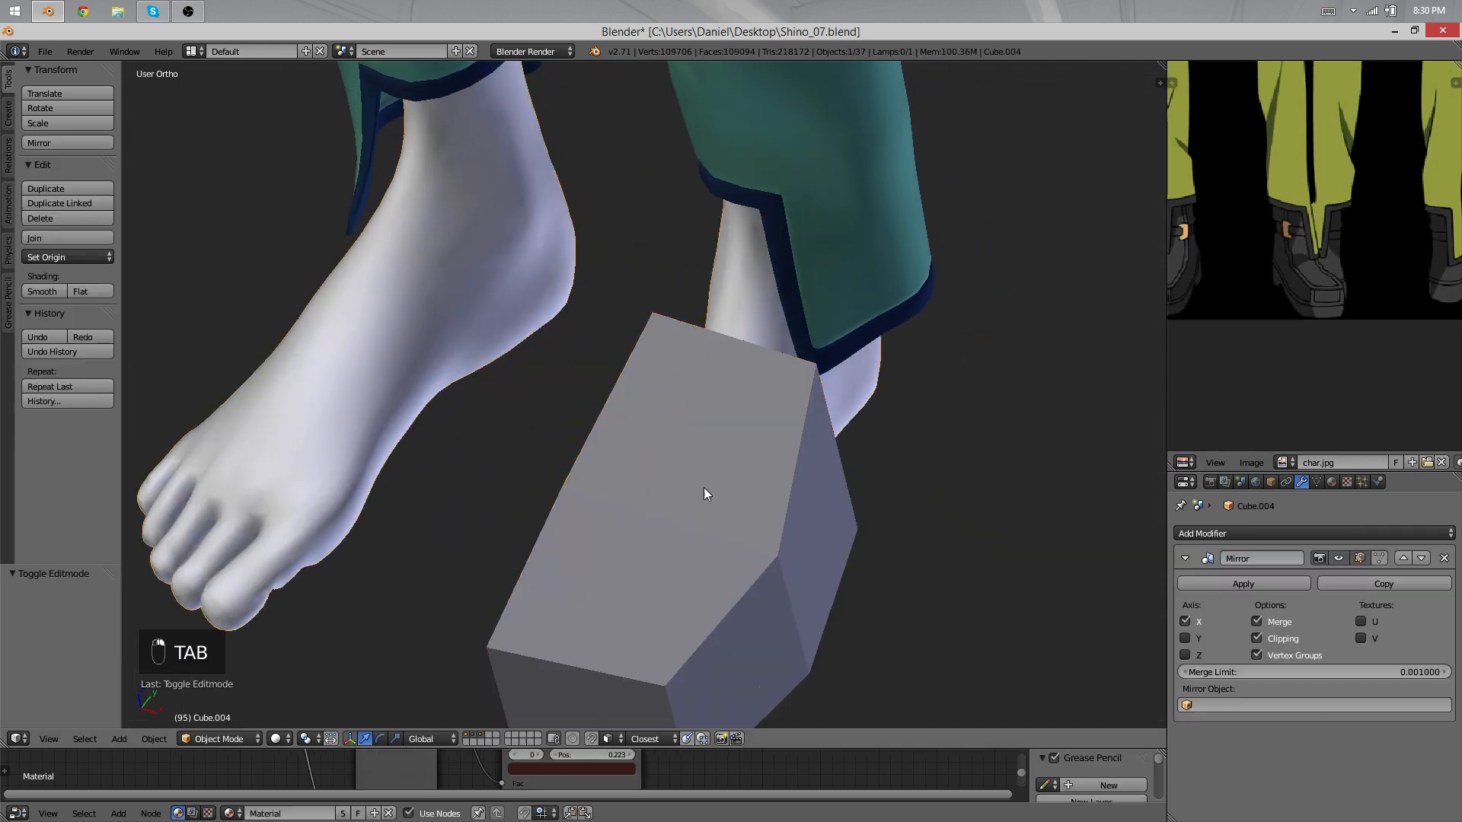
middle_click_drag(705, 490, 644, 430)
scroll(600, 495, "up", 4)
scroll(644, 429, "down", 5)
right_click_drag(644, 429, 637, 381)
middle_click_drag(636, 380, 520, 382)
left_click(682, 428)
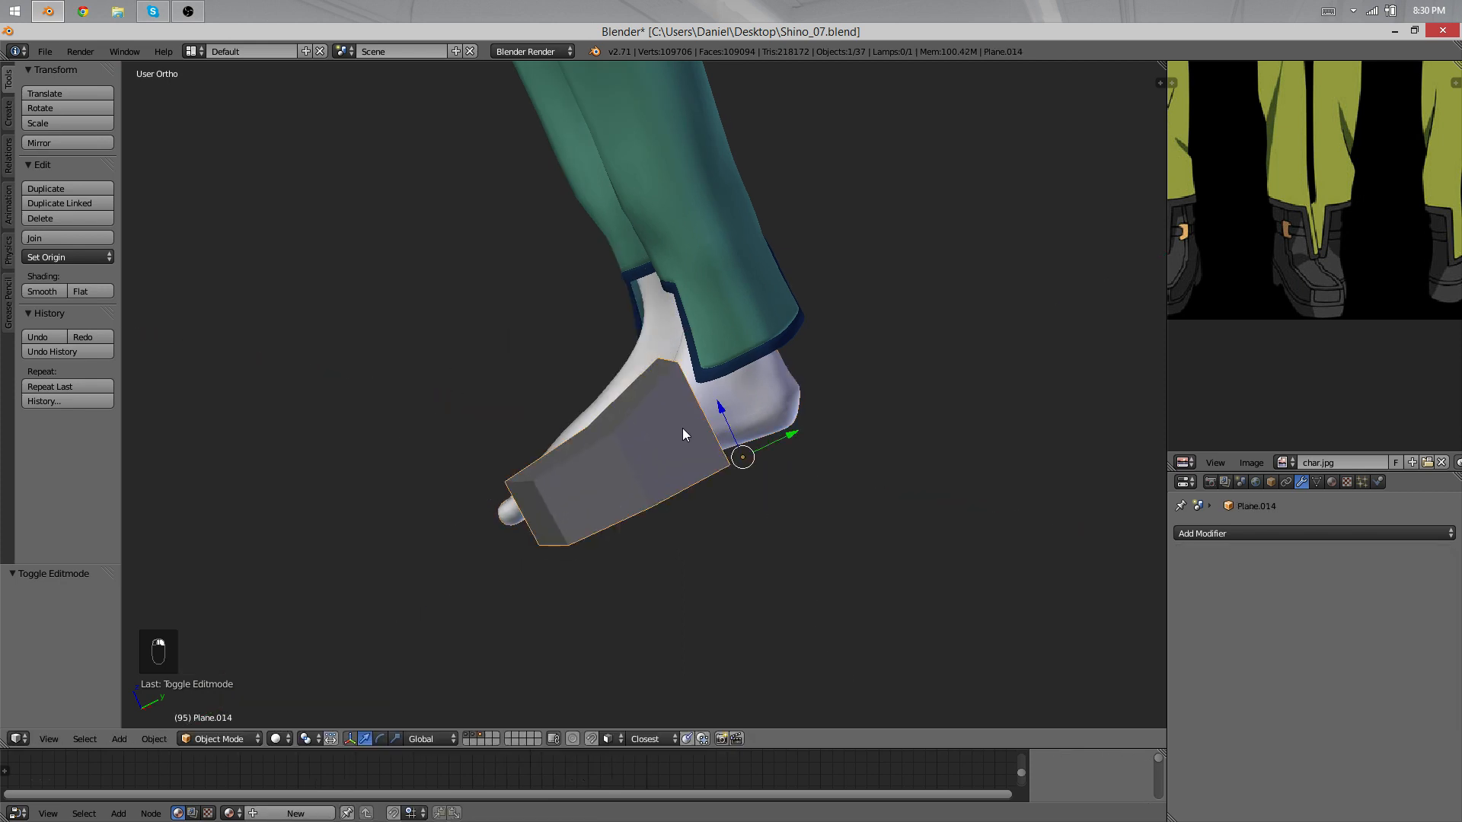
middle_click_drag(586, 469, 639, 430)
key("Tab")
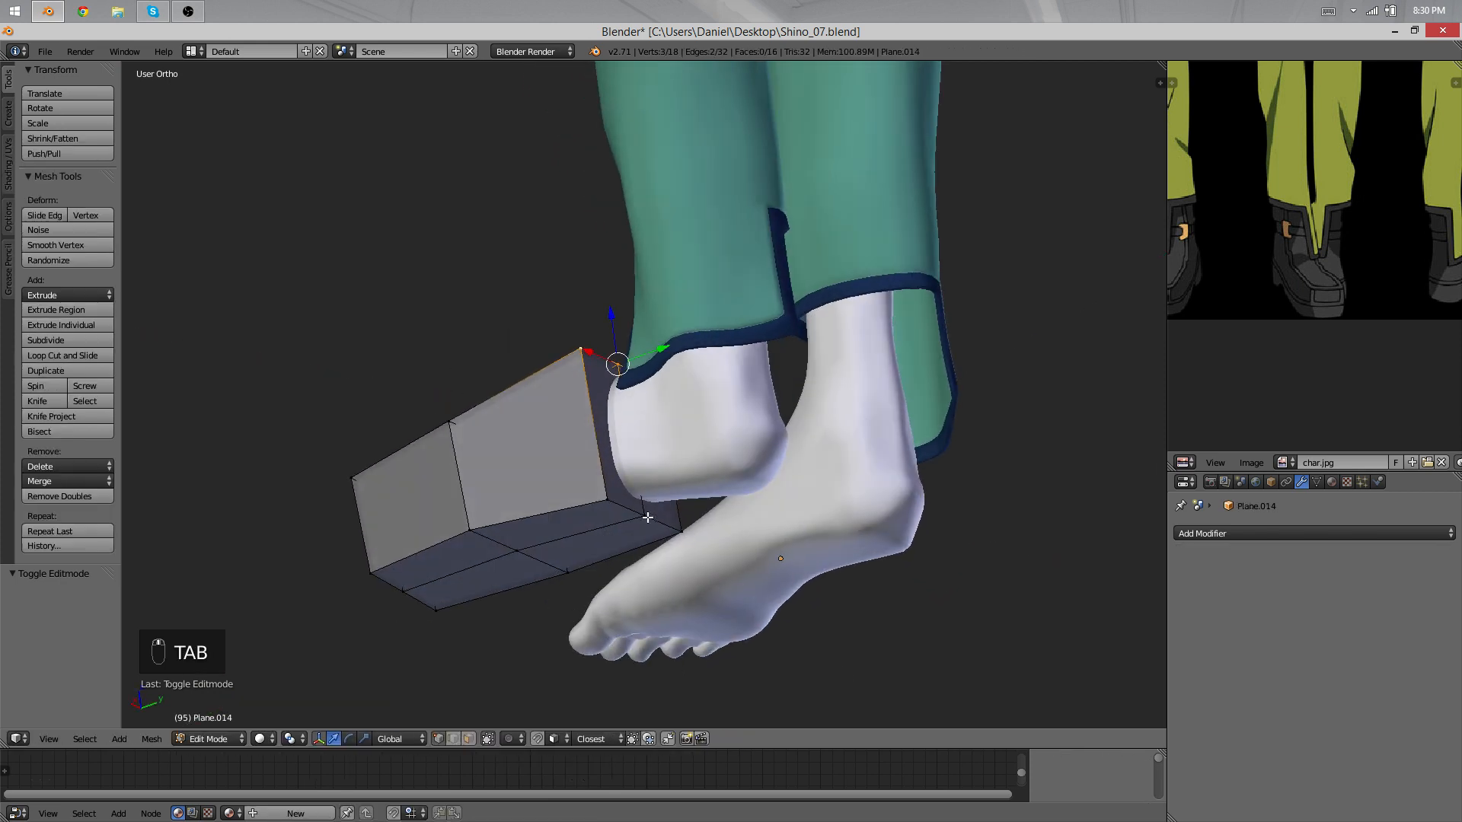
Step: Extrude the block's two rear faces 0.347 along Y and 0.016 along Z, and shift them 0.042 along Y and -0.009 along Z
right_click(676, 533, "shift")
middle_click_drag(676, 534, 678, 501)
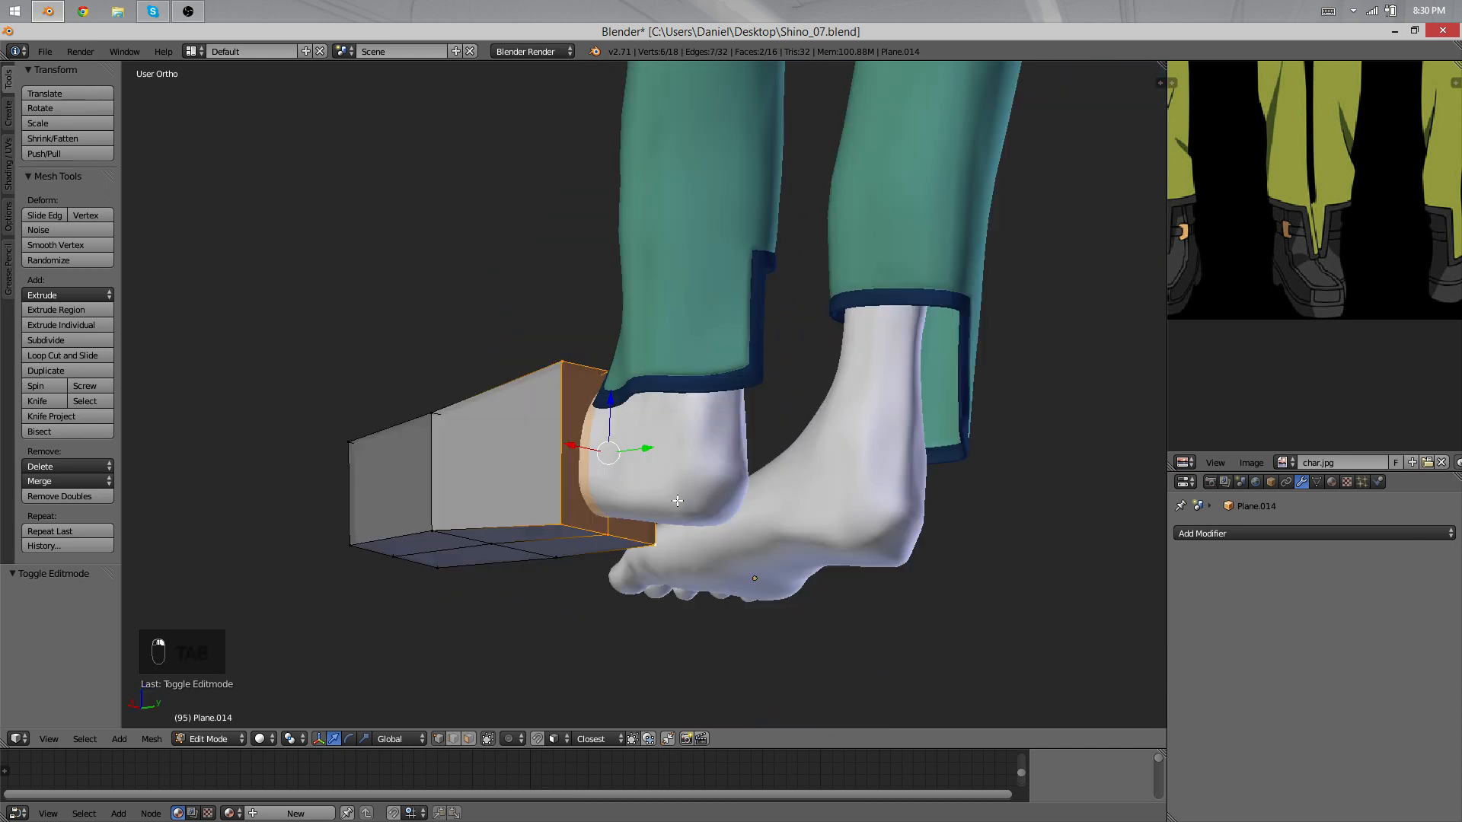
key("KP_3")
key("e")
left_click(843, 485)
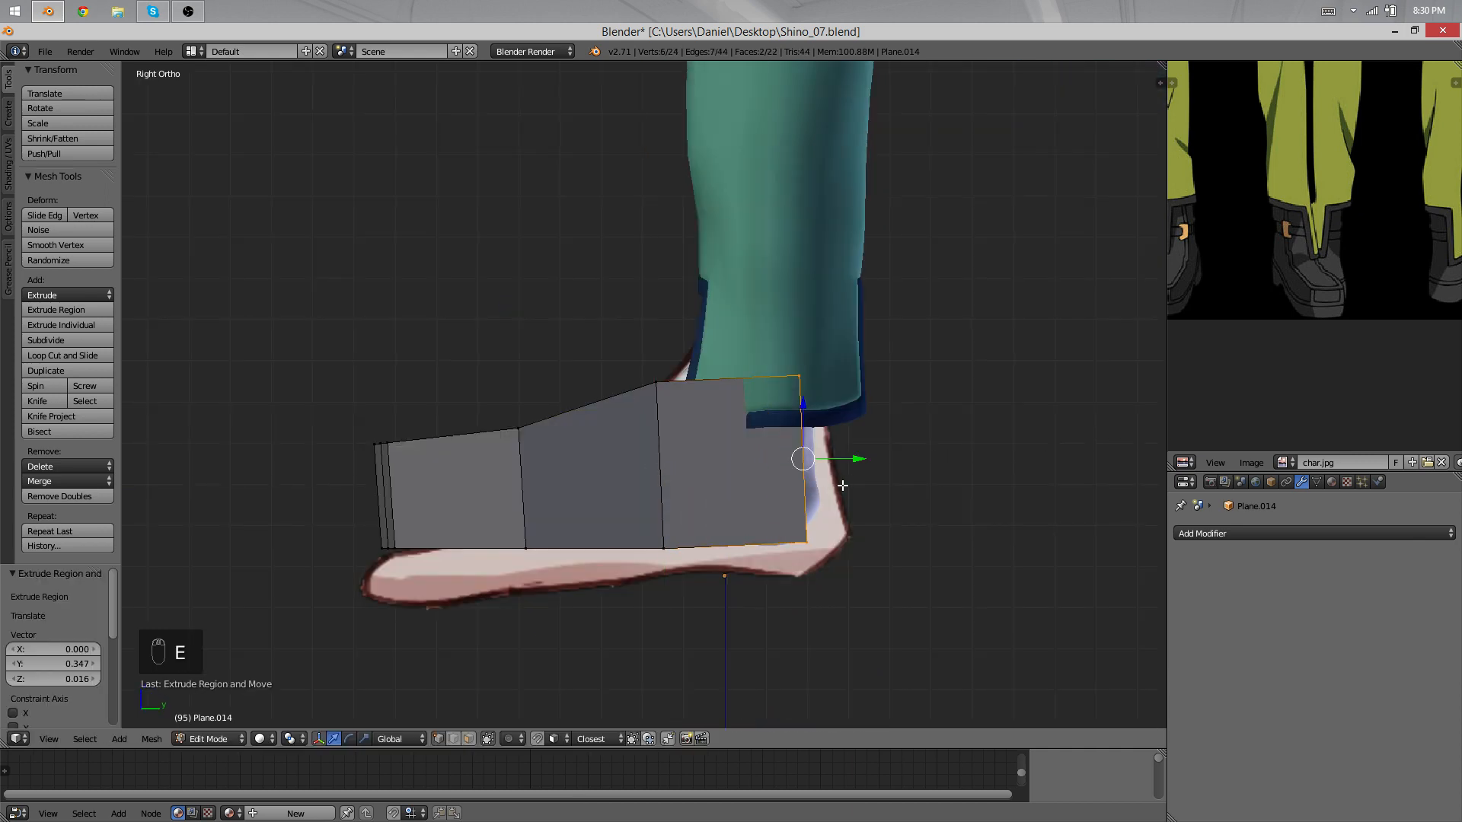
left_click(861, 487)
Step: Extrude the two top faces above the heel upward around the ankle, 0.210 along Z and -0.004 along Y
middle_click_drag(819, 461, 681, 454)
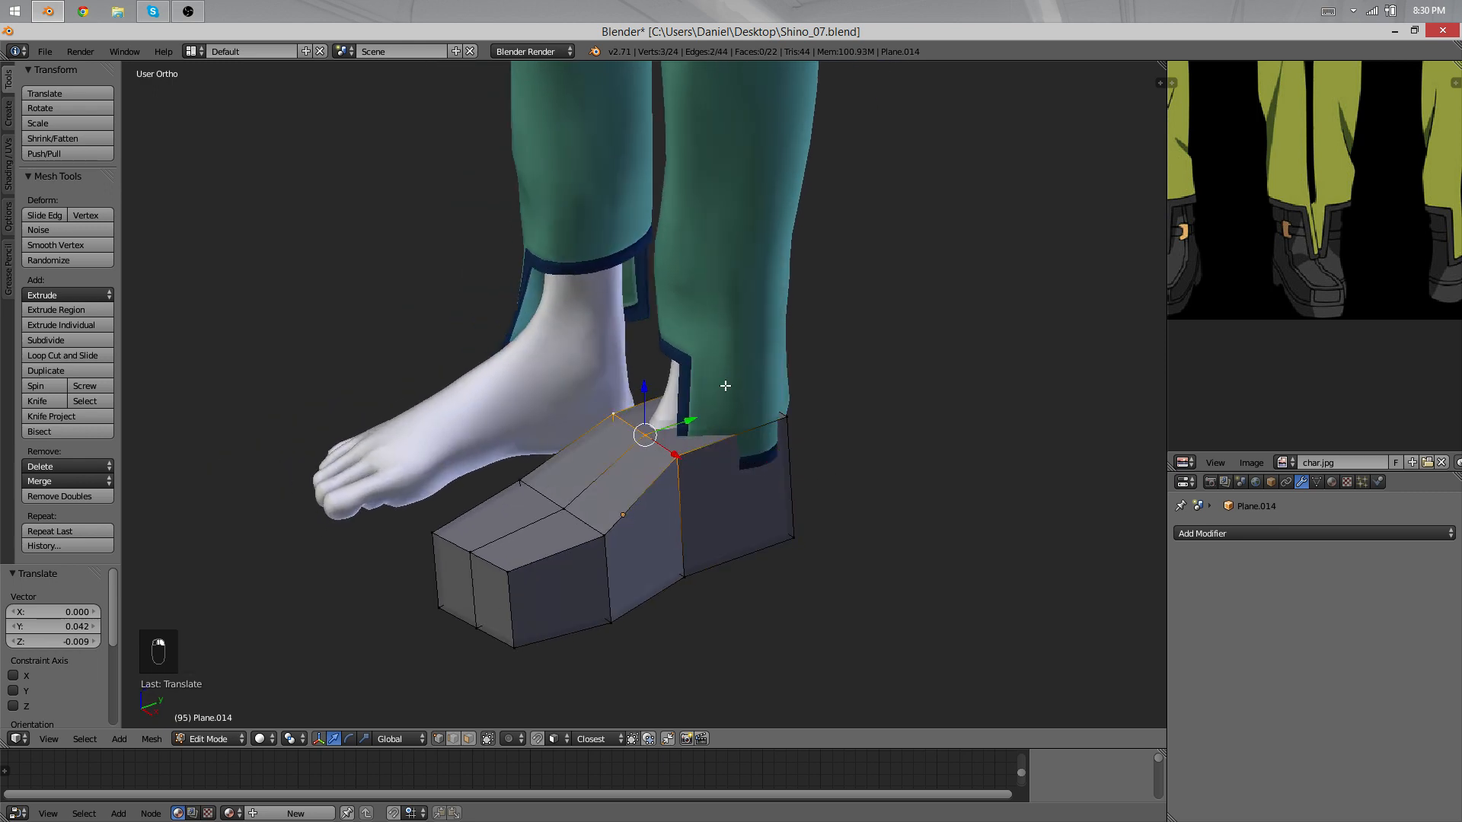
scroll(1222, 359, "up", 2)
scroll(937, 414, "up", 4)
scroll(1269, 380, "up", 1)
scroll(761, 427, "up", 1)
middle_click_drag(685, 426, 963, 443)
key("z")
scroll(838, 399, "down", 2)
left_click(762, 396, "shift")
left_click(673, 373, "shift")
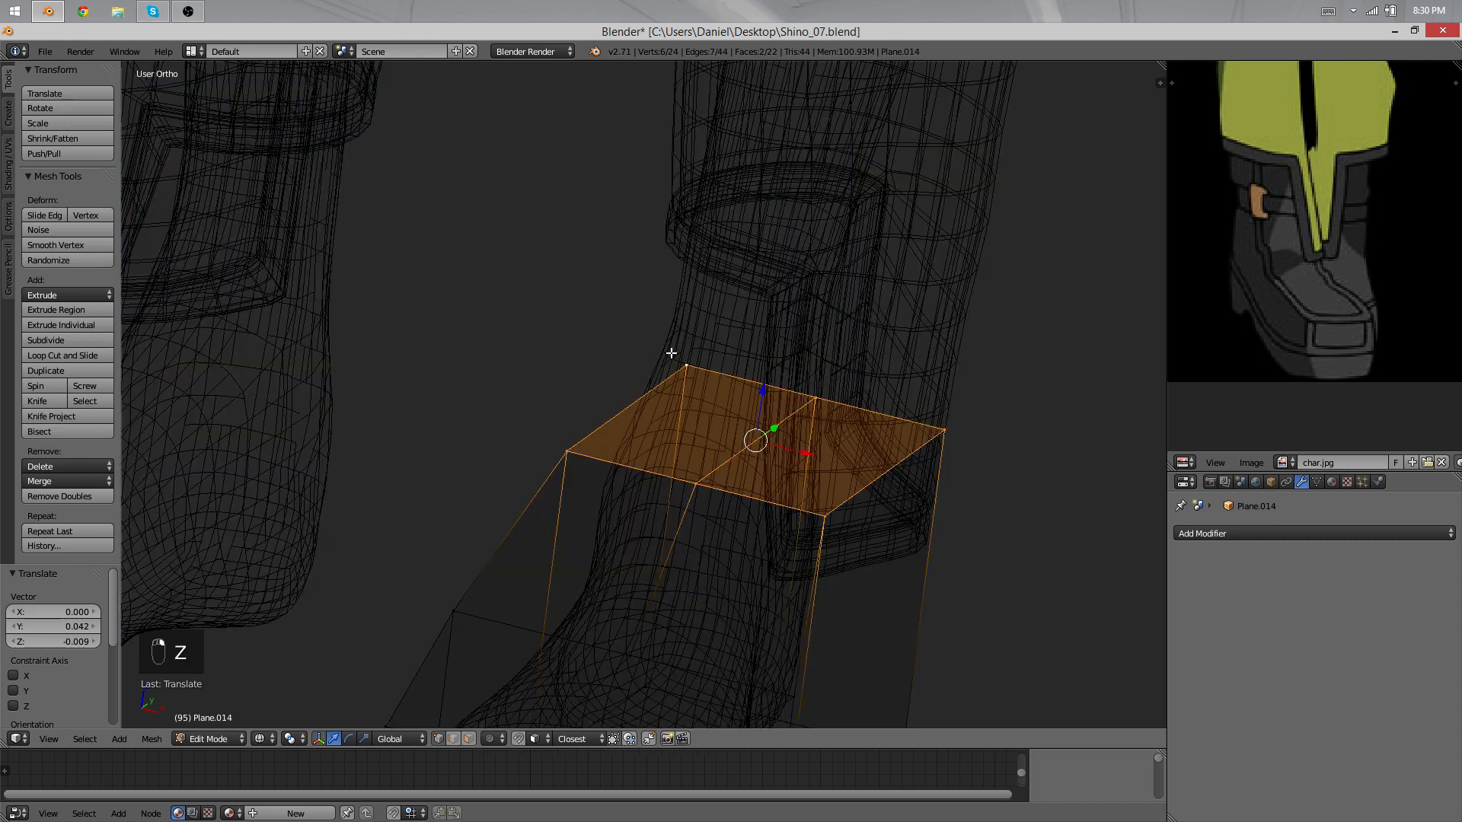
key("e")
left_click(810, 329)
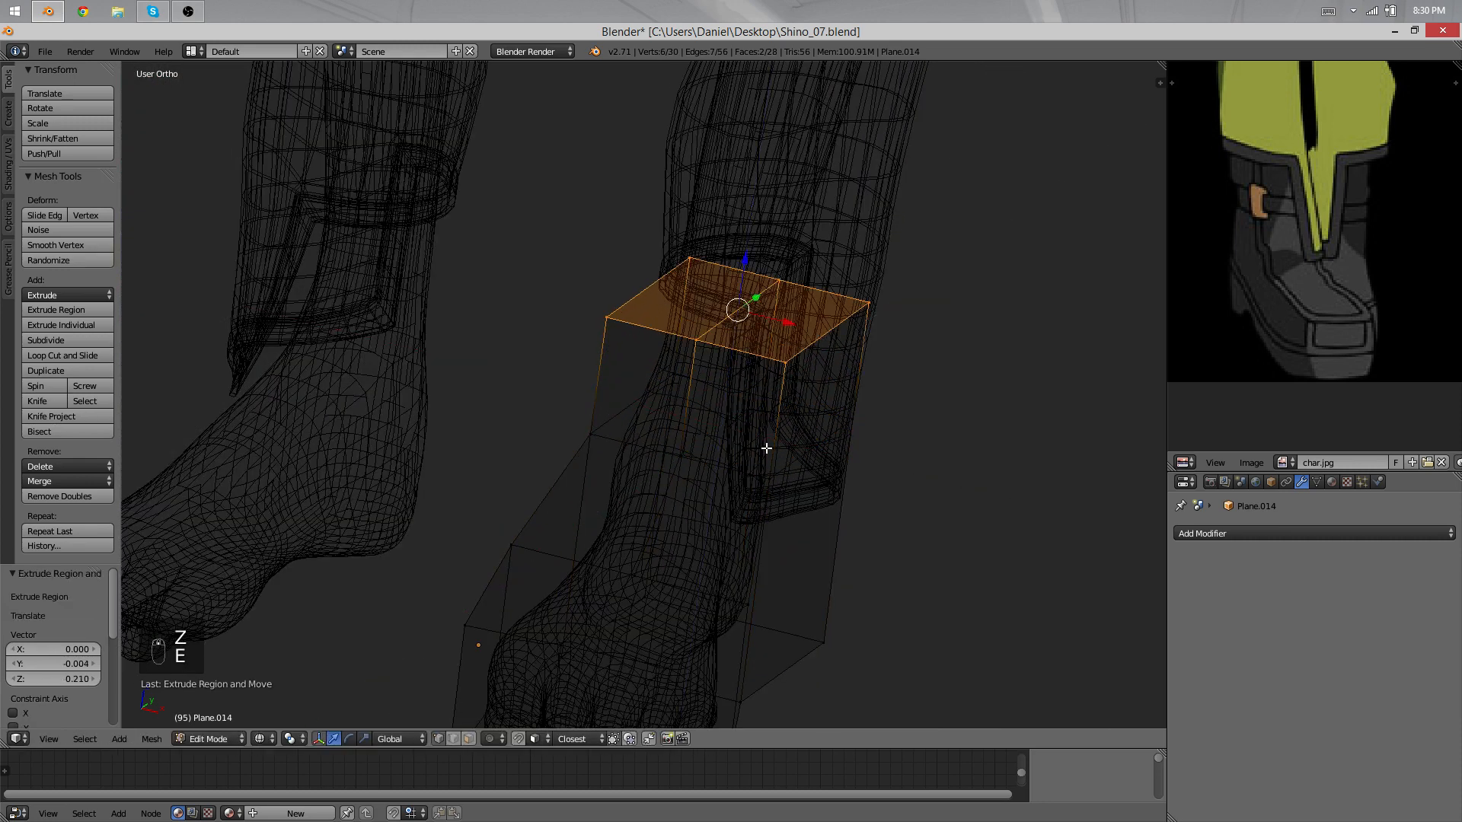
Step: Shift the raised ankle faces about 0.074 along Y and scale them to 0.809
key("z")
middle_click_drag(661, 453, 761, 468)
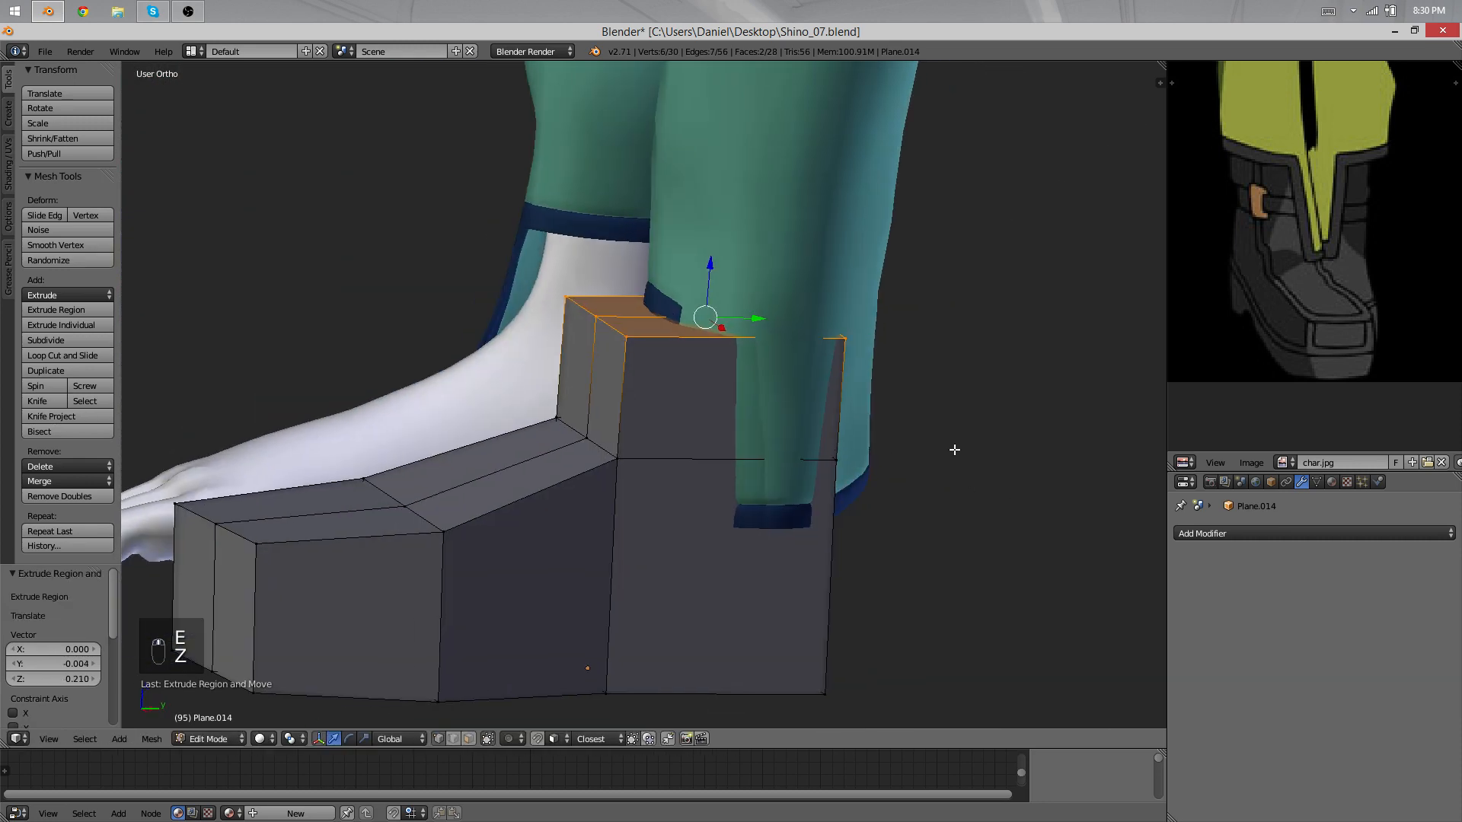
key("s")
left_click(883, 421)
key("g")
left_click(906, 418)
key("z")
middle_click_drag(906, 418, 848, 379)
key("g")
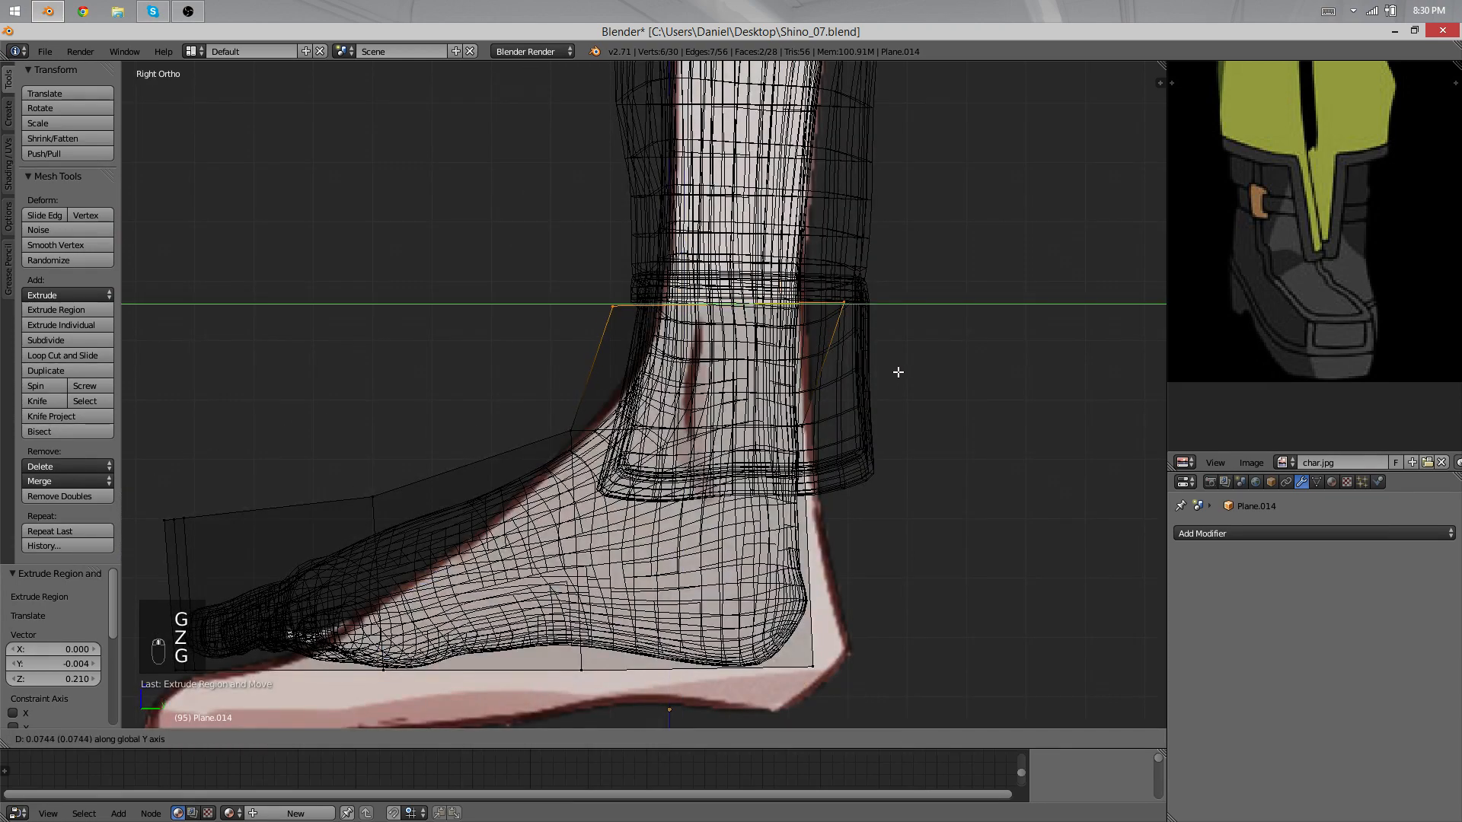
left_click(899, 372)
key("s")
left_click(864, 365)
middle_click_drag(754, 427, 812, 486)
key("z")
scroll(814, 473, "up", 3)
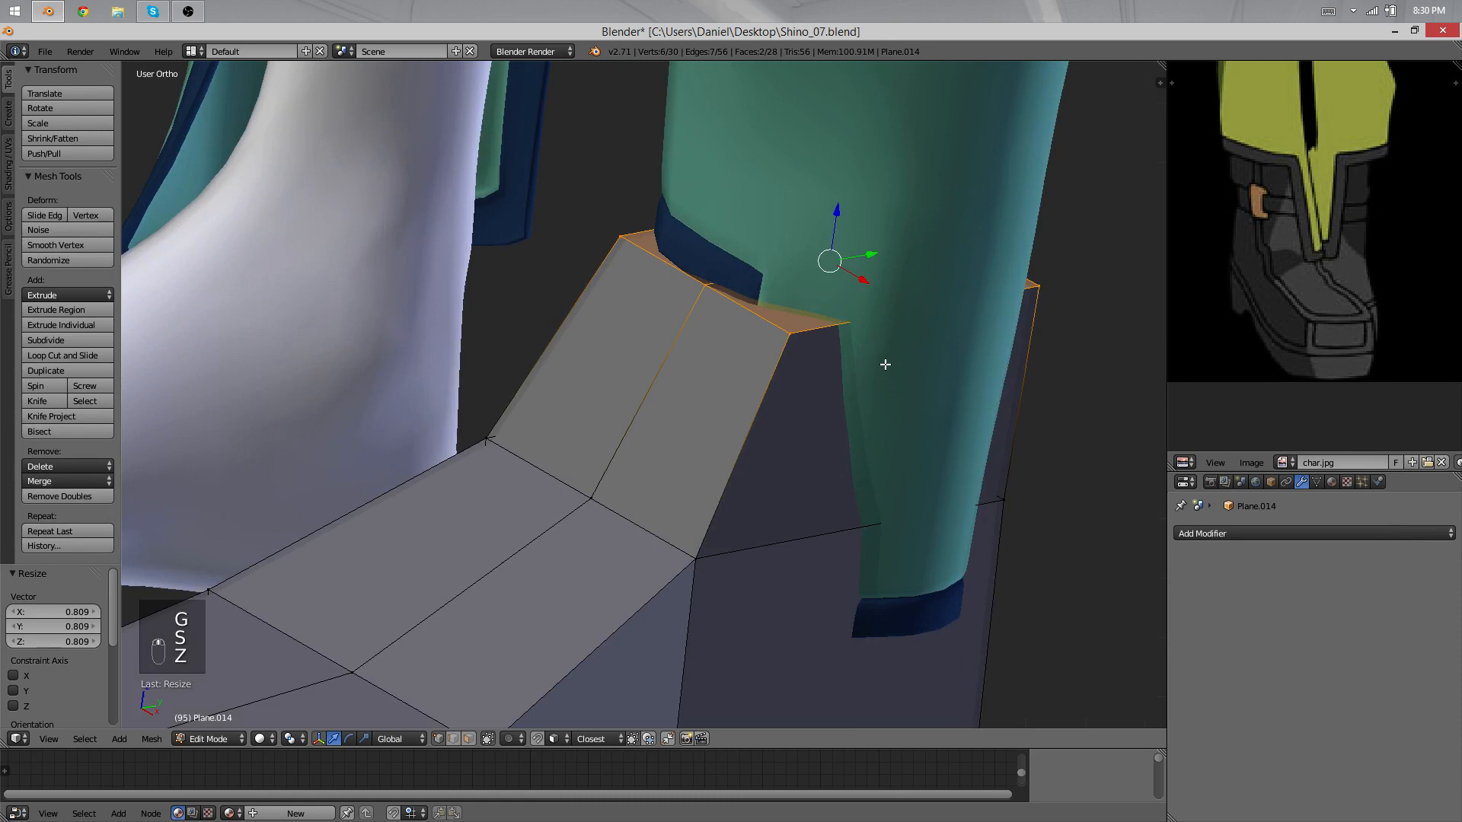
Step: Add one vertical loop cut around the middle of the heel and ankle section
key("ctrl+e")
key("ctrl+r")
left_click(940, 299)
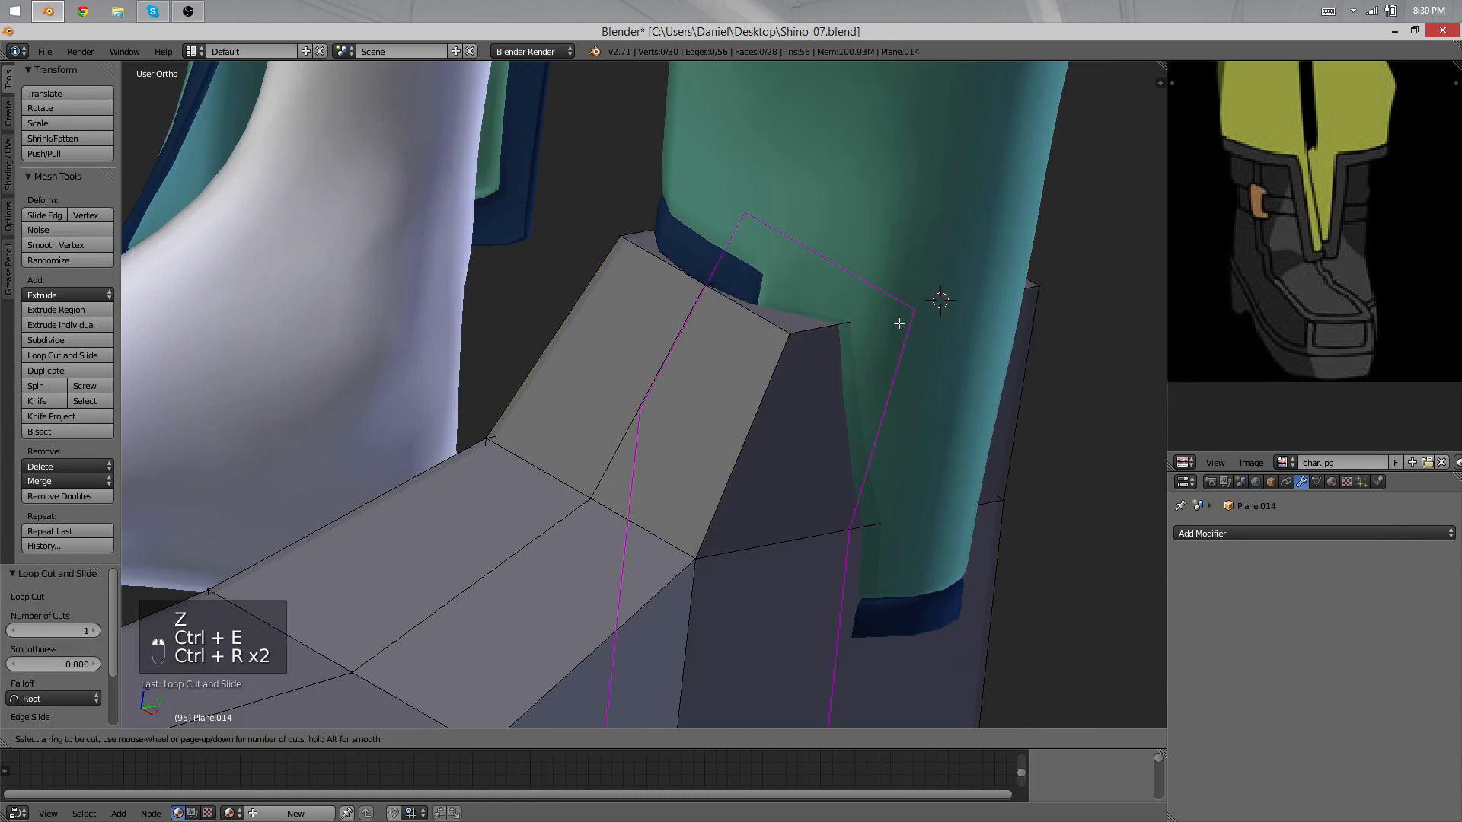
left_click(899, 324)
key("q")
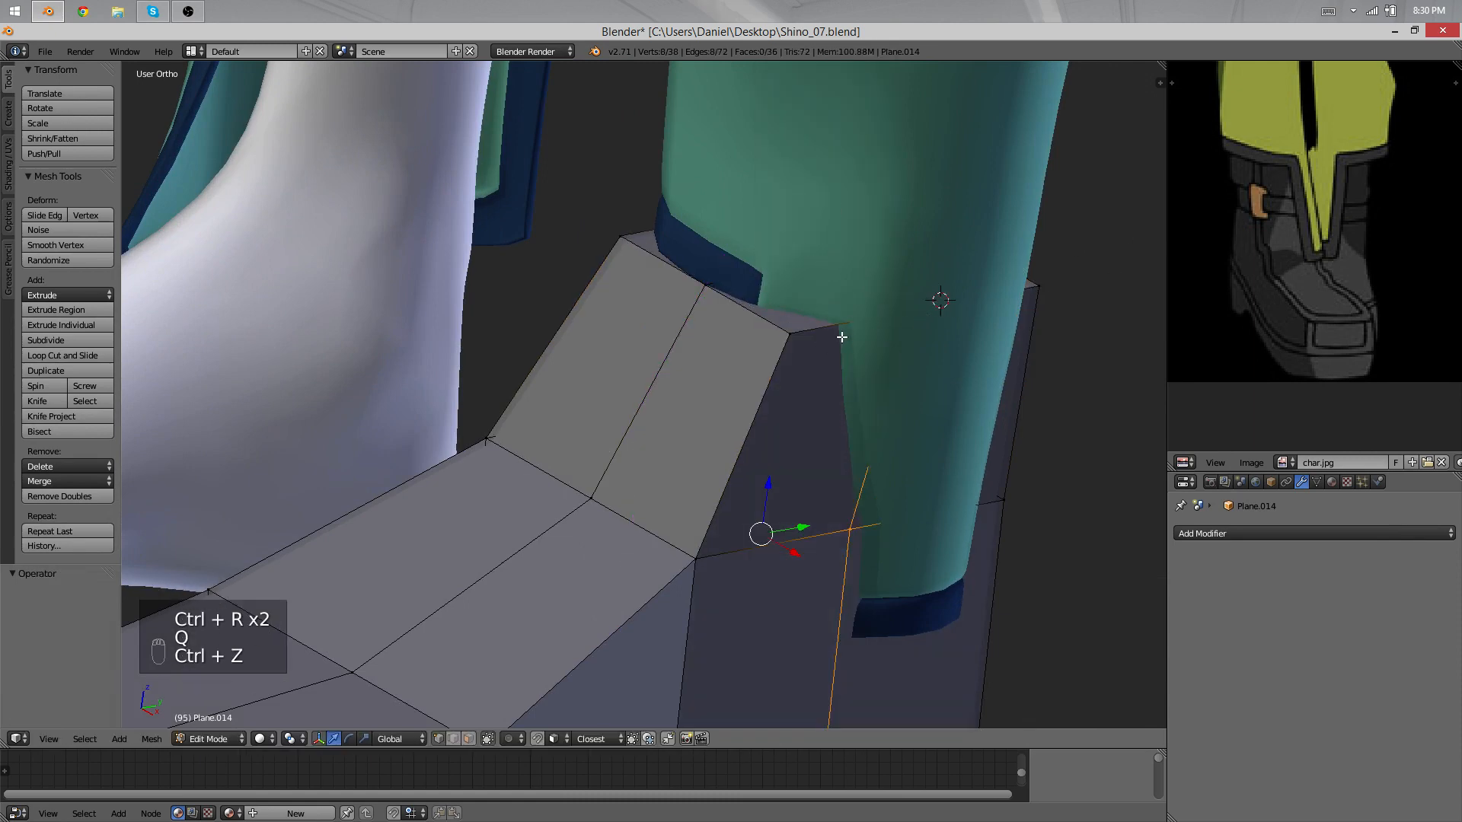
Step: Select the top vertices of the ankle section and apply Smooth Vertex four times
key("z")
key("a")
middle_click_drag(646, 284, 698, 277)
key("KP_3")
left_click_drag(694, 223, 670, 211)
key("a")
key("b")
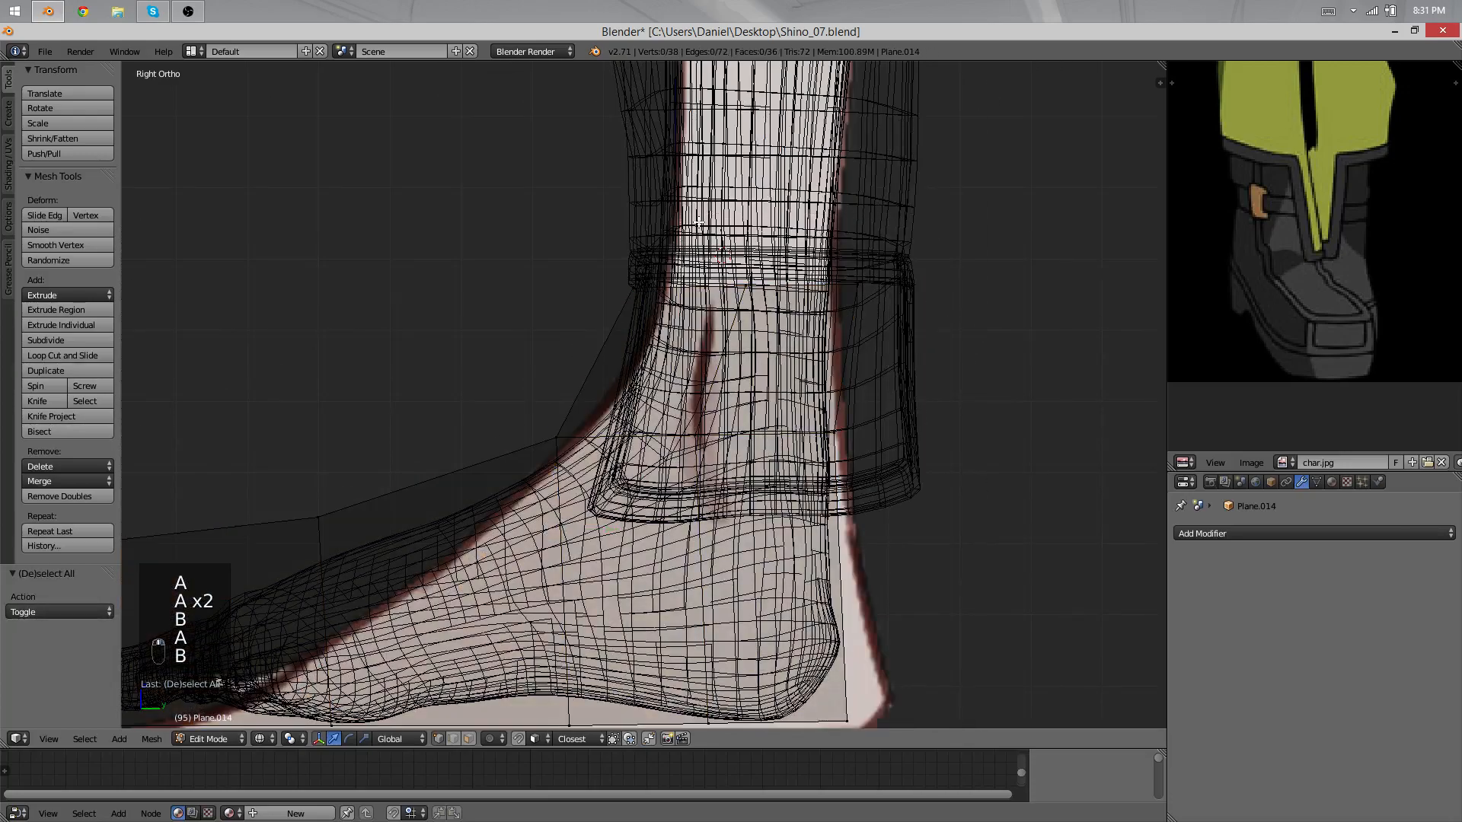
left_click_drag(910, 324, 548, 252)
middle_click_drag(501, 302, 563, 372)
key("q")
Step: Delete the centre vertex of the ankle's top and round the rim of the opening with To Sphere
key("x")
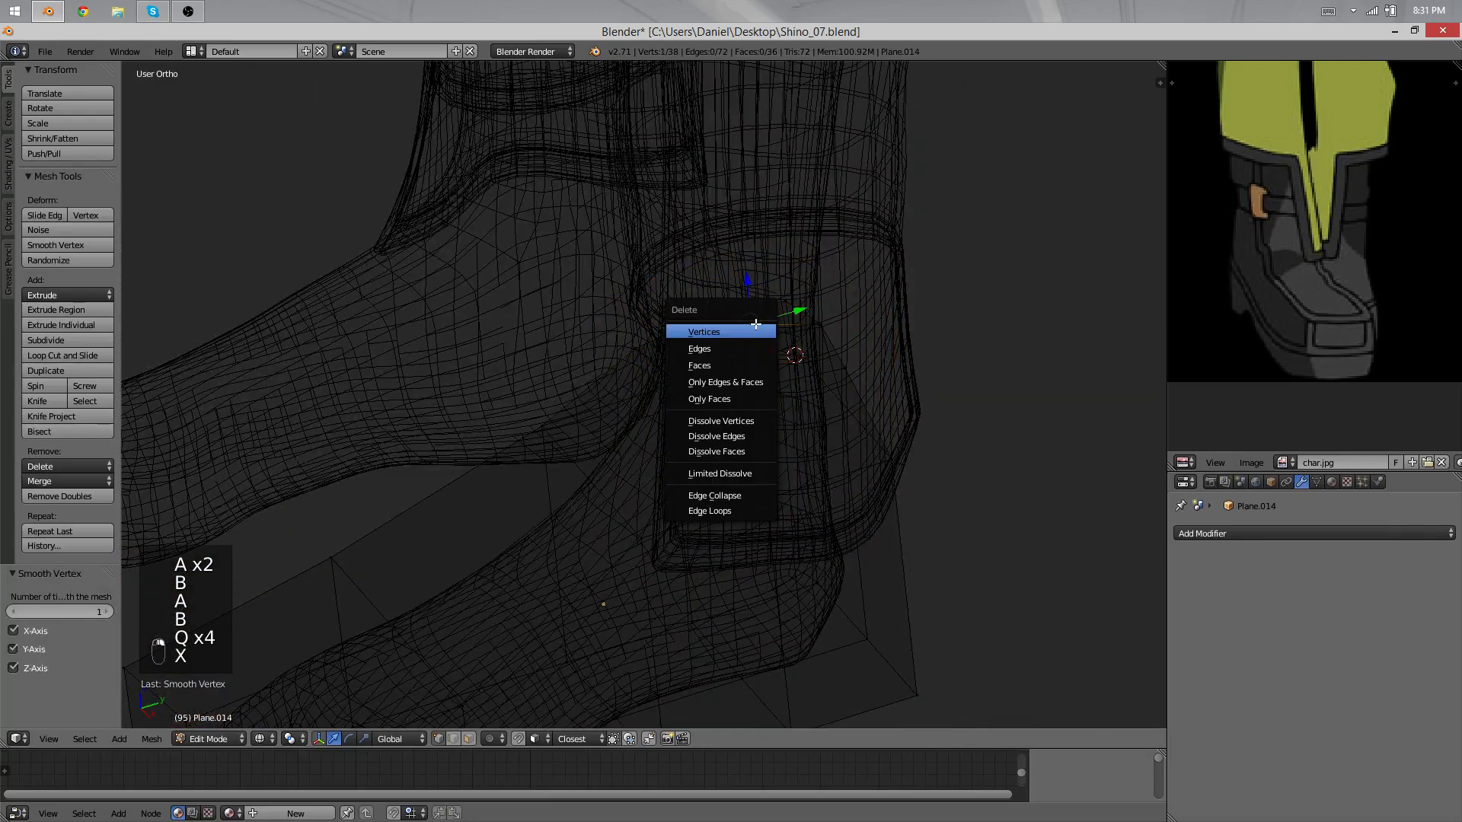
left_click(757, 332)
middle_click_drag(783, 381, 597, 514)
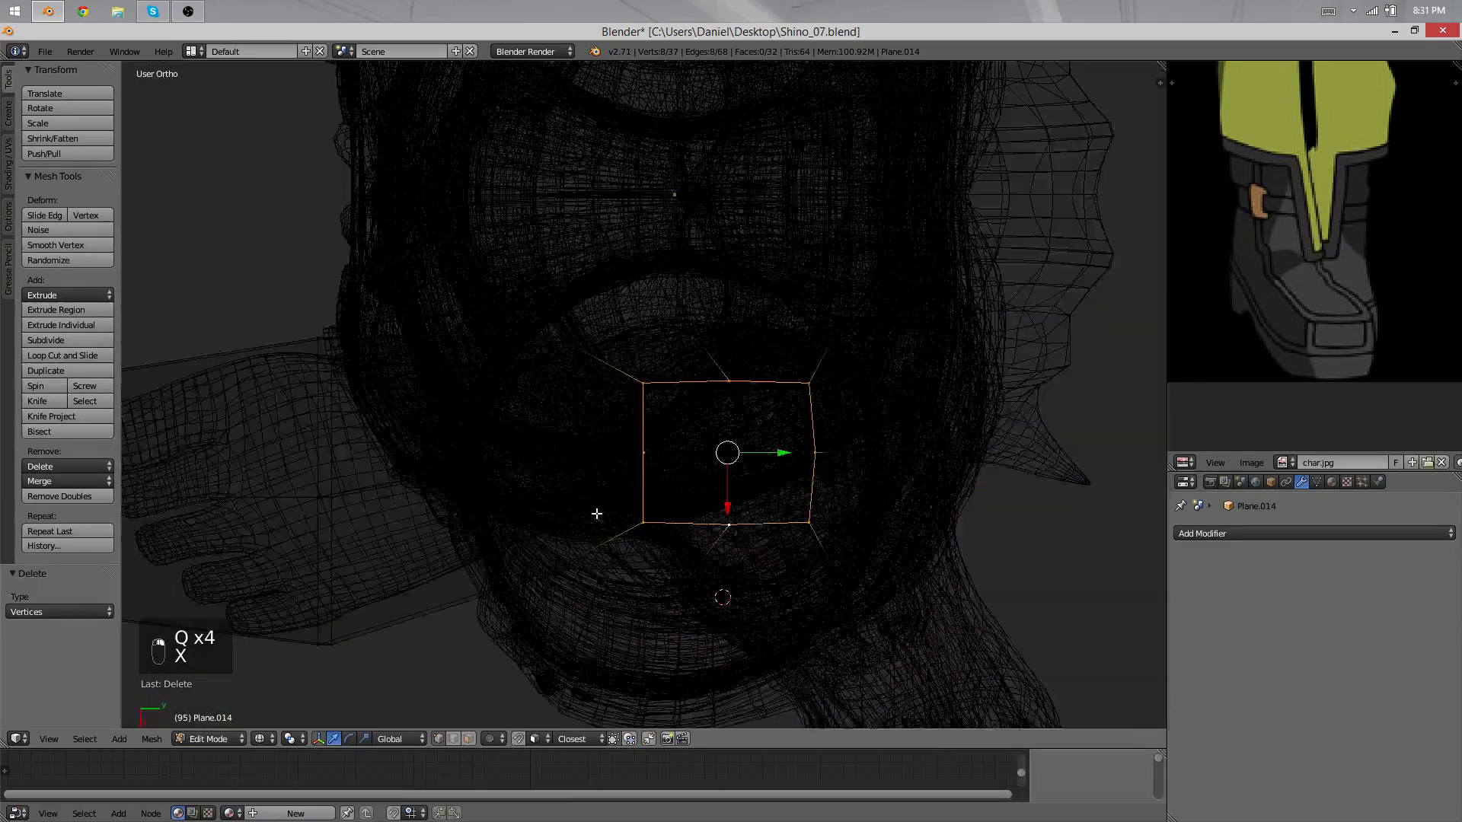
key("alt+shift+s")
left_click(832, 453)
mouse_move(832, 454)
middle_mouse_down()
mouse_move(649, 248)
mouse_move(708, 267)
mouse_move(795, 261)
mouse_move(898, 319)
mouse_move(861, 366)
mouse_move(744, 386)
middle_mouse_up()
key("u")
Step: Resize the ankle opening's rim, raise it 0.097 along Z, and scale it to 0.835
key("z")
key("s")
left_click(950, 313)
key("g")
middle_click(759, 347)
left_click(766, 327)
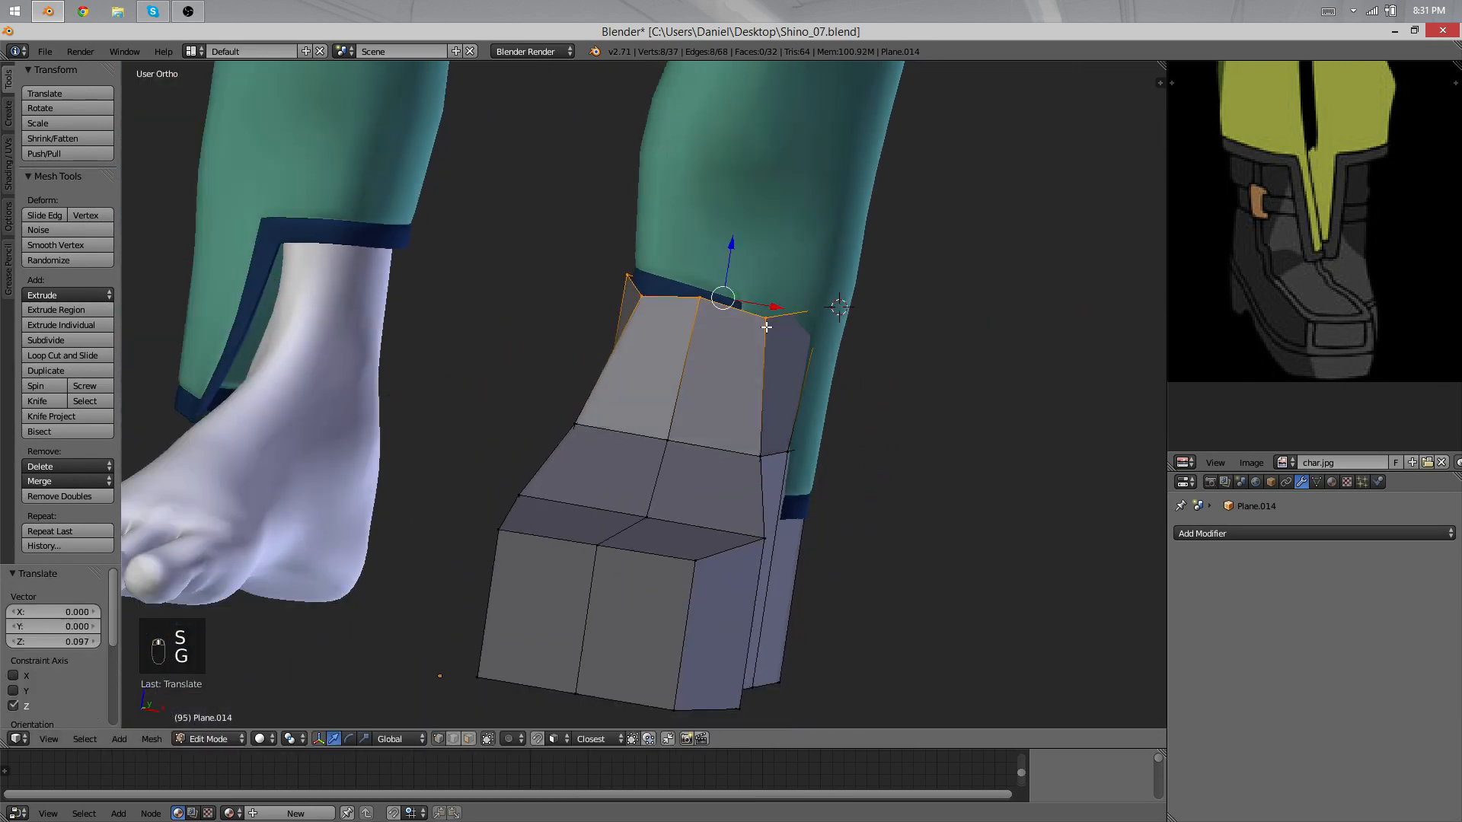
key("s")
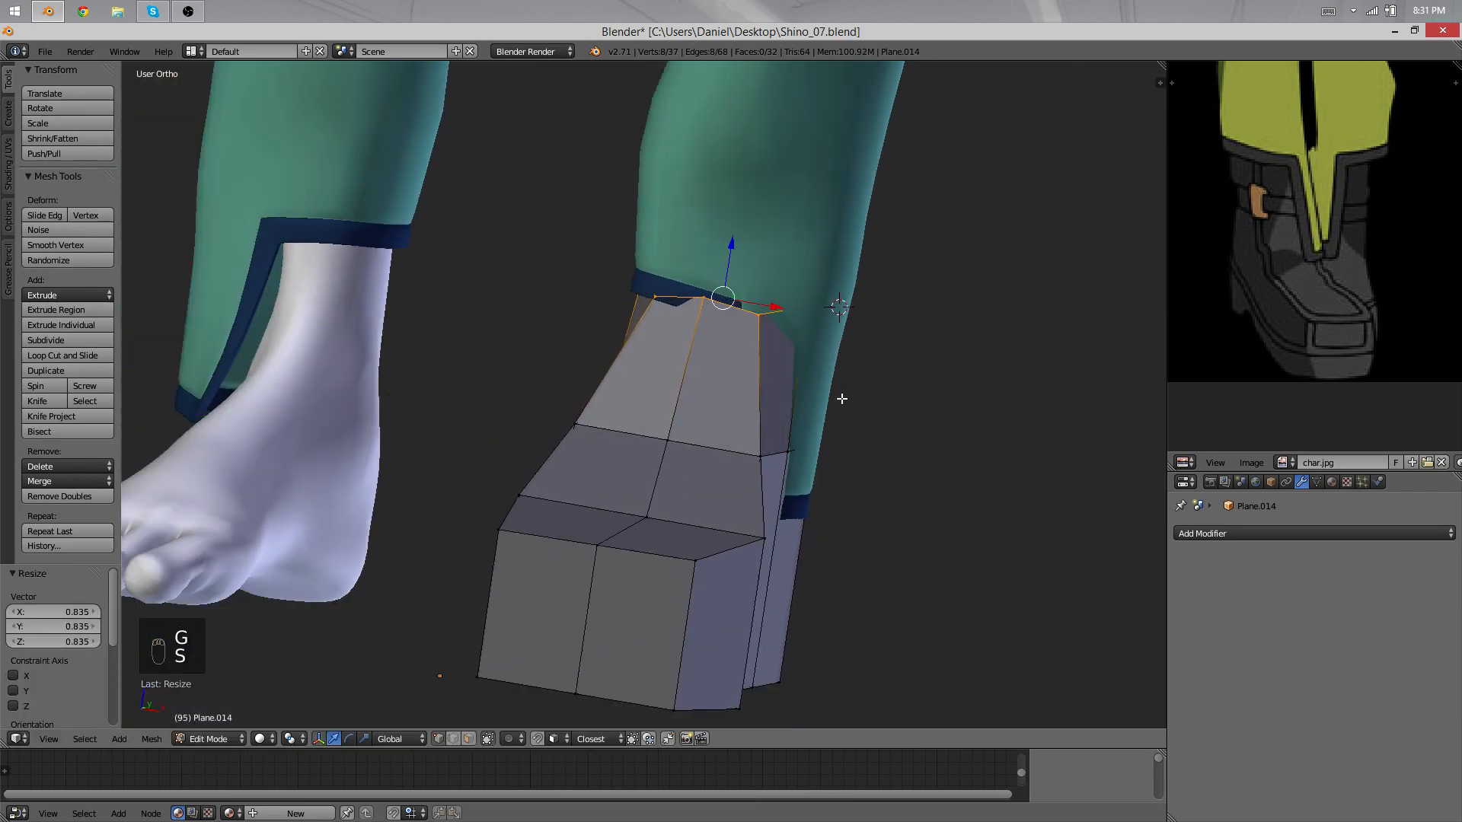
middle_click_drag(842, 398, 855, 307)
scroll(855, 307, "up", 2)
Step: Add a Mirror modifier on the X axis to the boot, and leave Edit Mode with nothing selected
left_click(1218, 533)
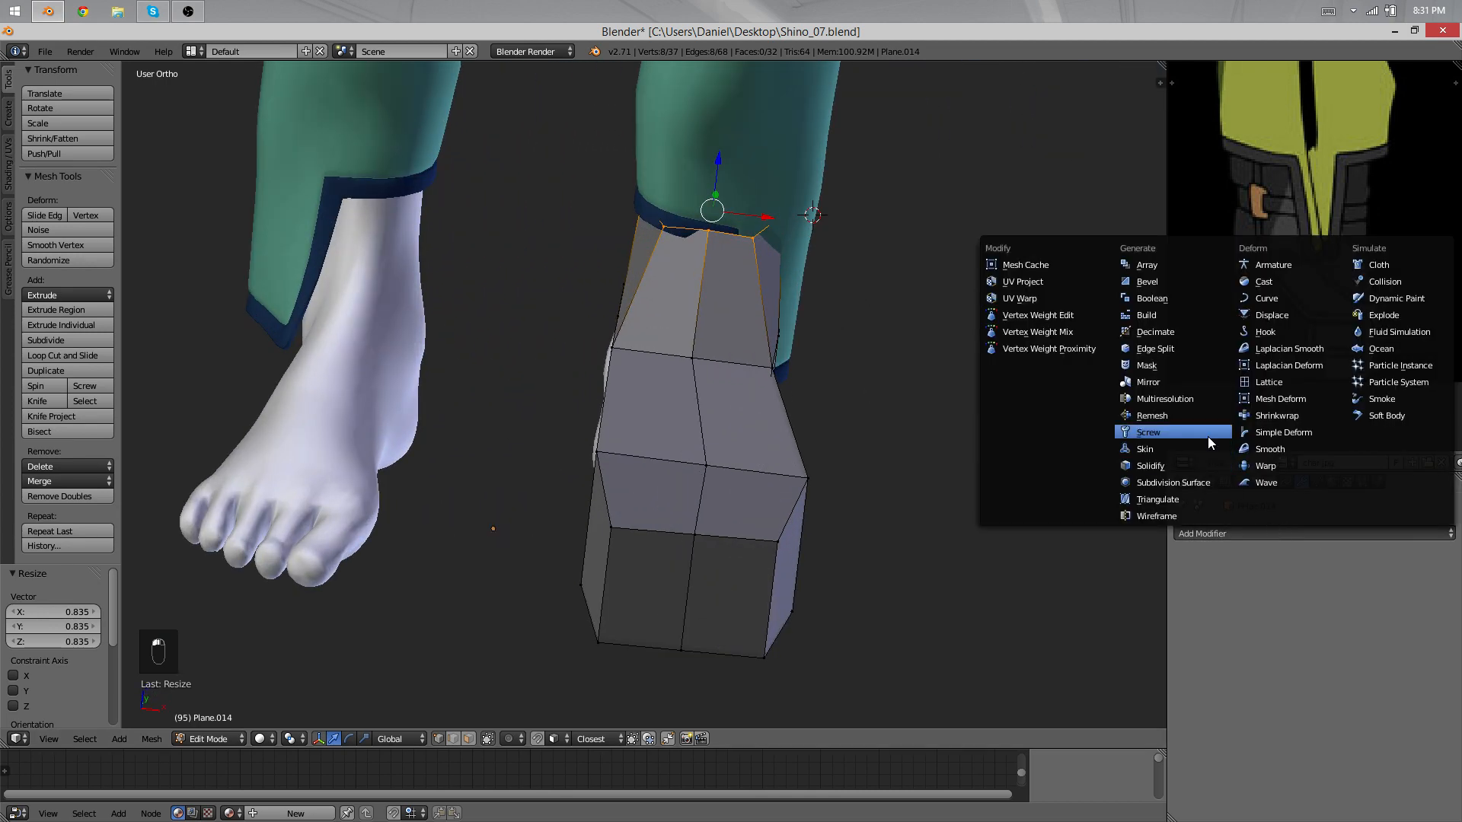
left_click(1206, 382)
middle_click_drag(1009, 418, 800, 451)
scroll(799, 450, "down", 4)
key("Tab")
scroll(590, 548, "down", 3)
key("a")
key("a")
Step: Examine the mirrored pair of boots on the whole character and up close, and return the boot to Edit Mode
middle_click_drag(590, 548, 588, 391)
scroll(831, 300, "down", 4)
scroll(756, 319, "up", 2)
middle_click_drag(756, 320, 625, 443)
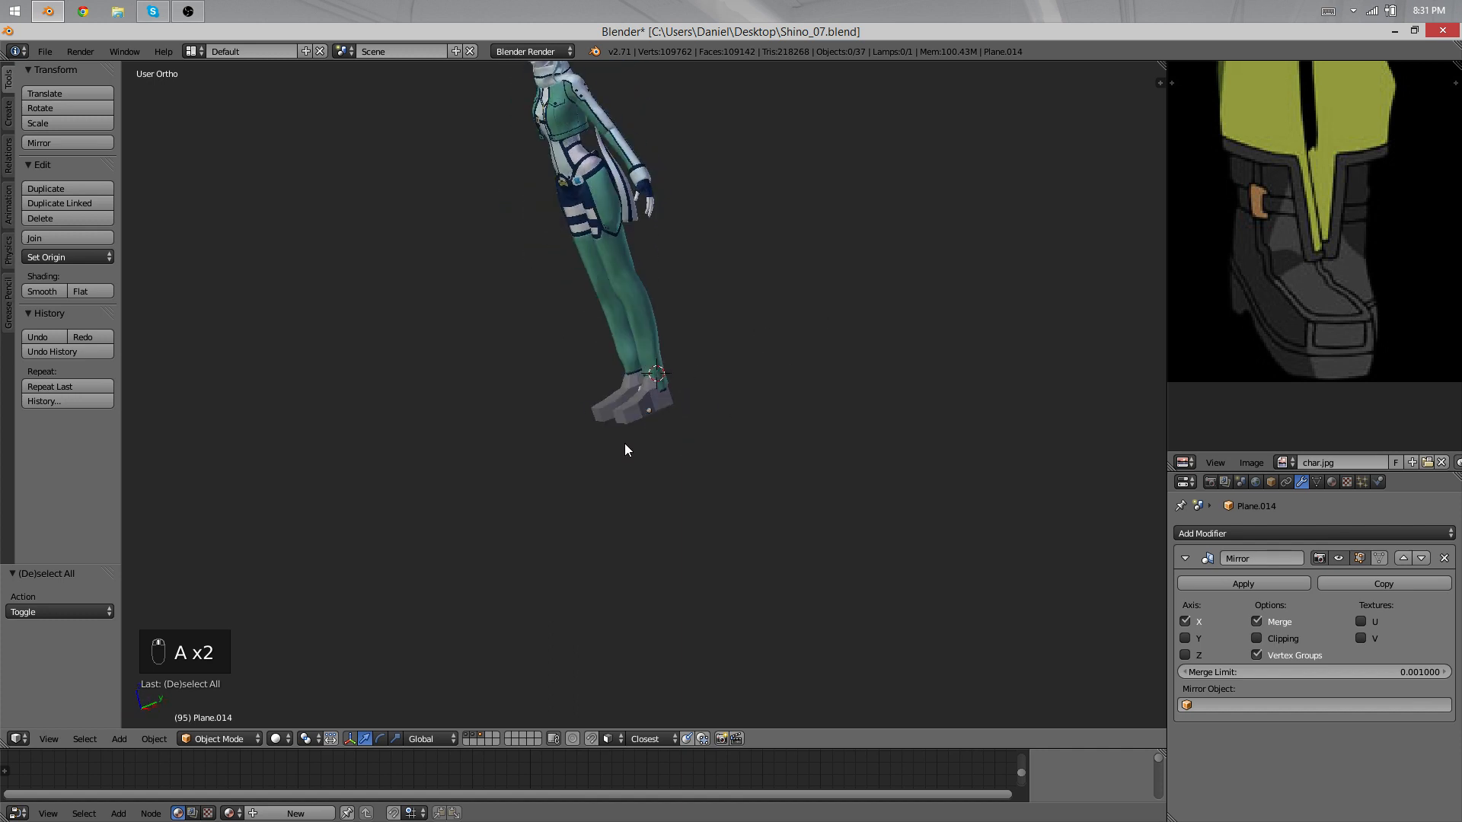
scroll(625, 445, "up", 3)
scroll(606, 405, "down", 5)
scroll(660, 457, "up", 12)
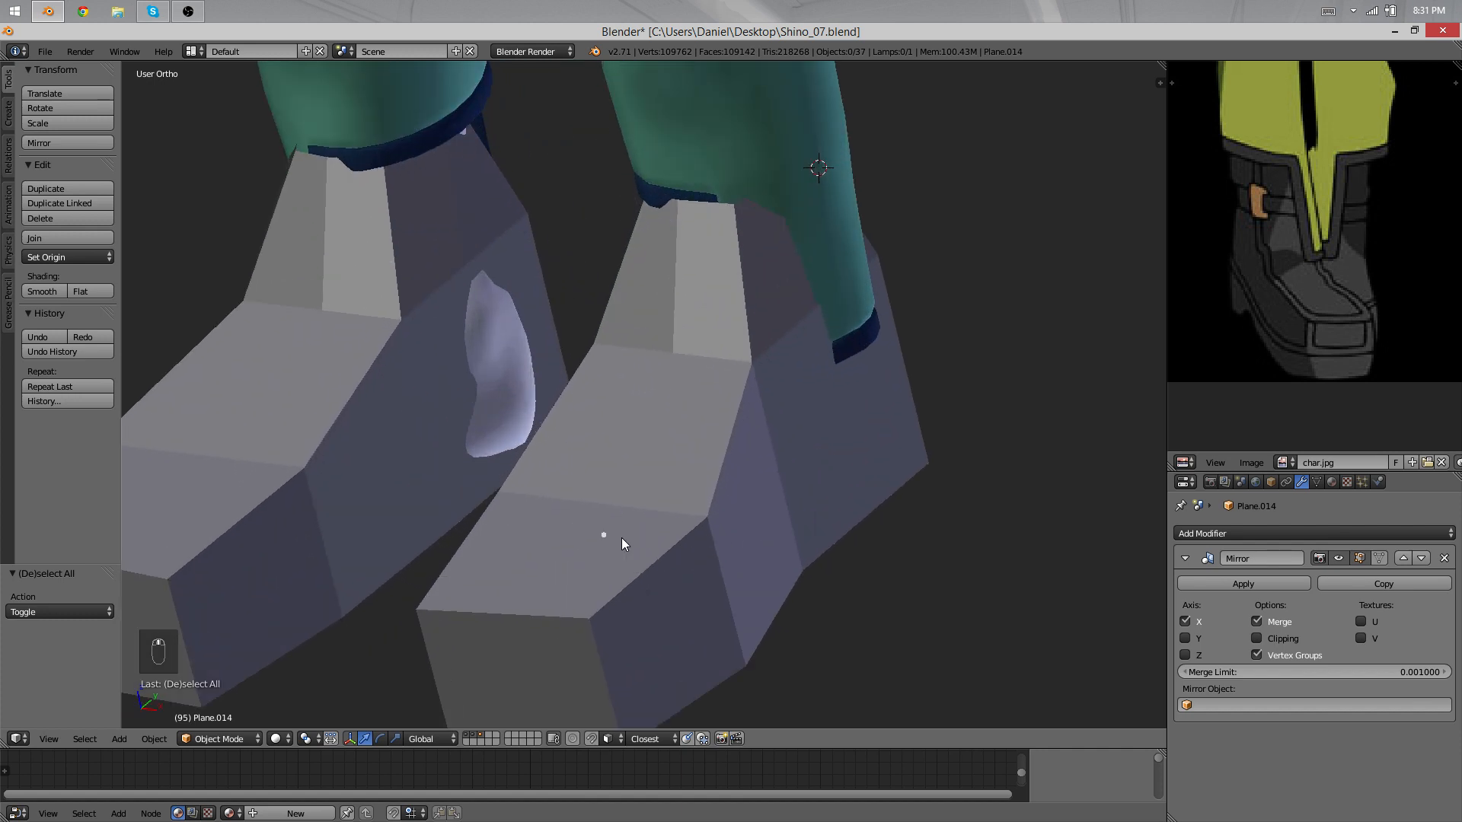
key("Tab")
middle_click_drag(622, 538, 579, 420)
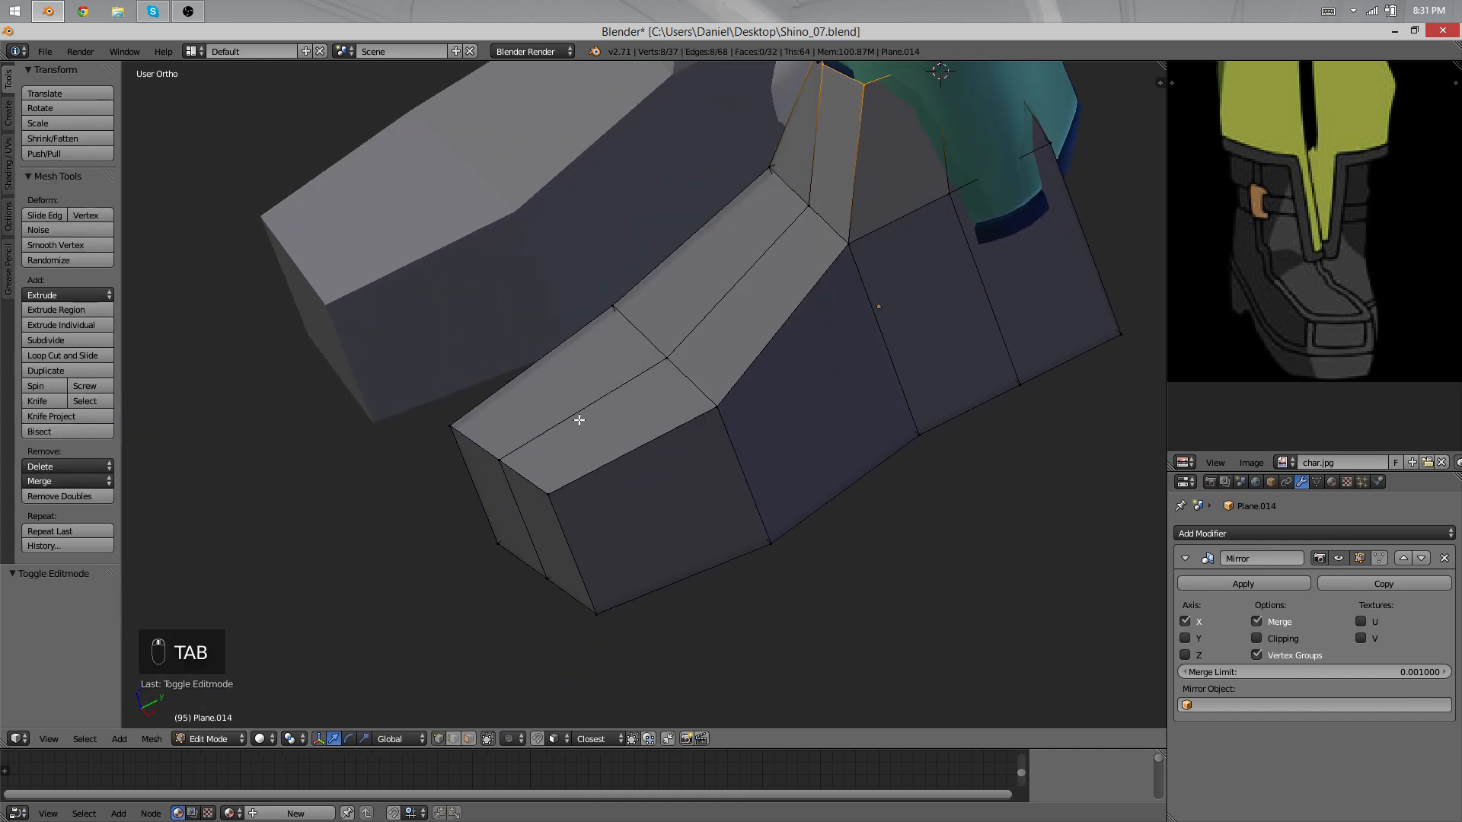
Step: Move the toe's lower front edge 0.035 along Y and 0.025 along Z, and try lowering the toe's upper front edge
left_click(508, 410)
middle_click_drag(545, 492, 670, 449)
key("g")
middle_click(691, 402)
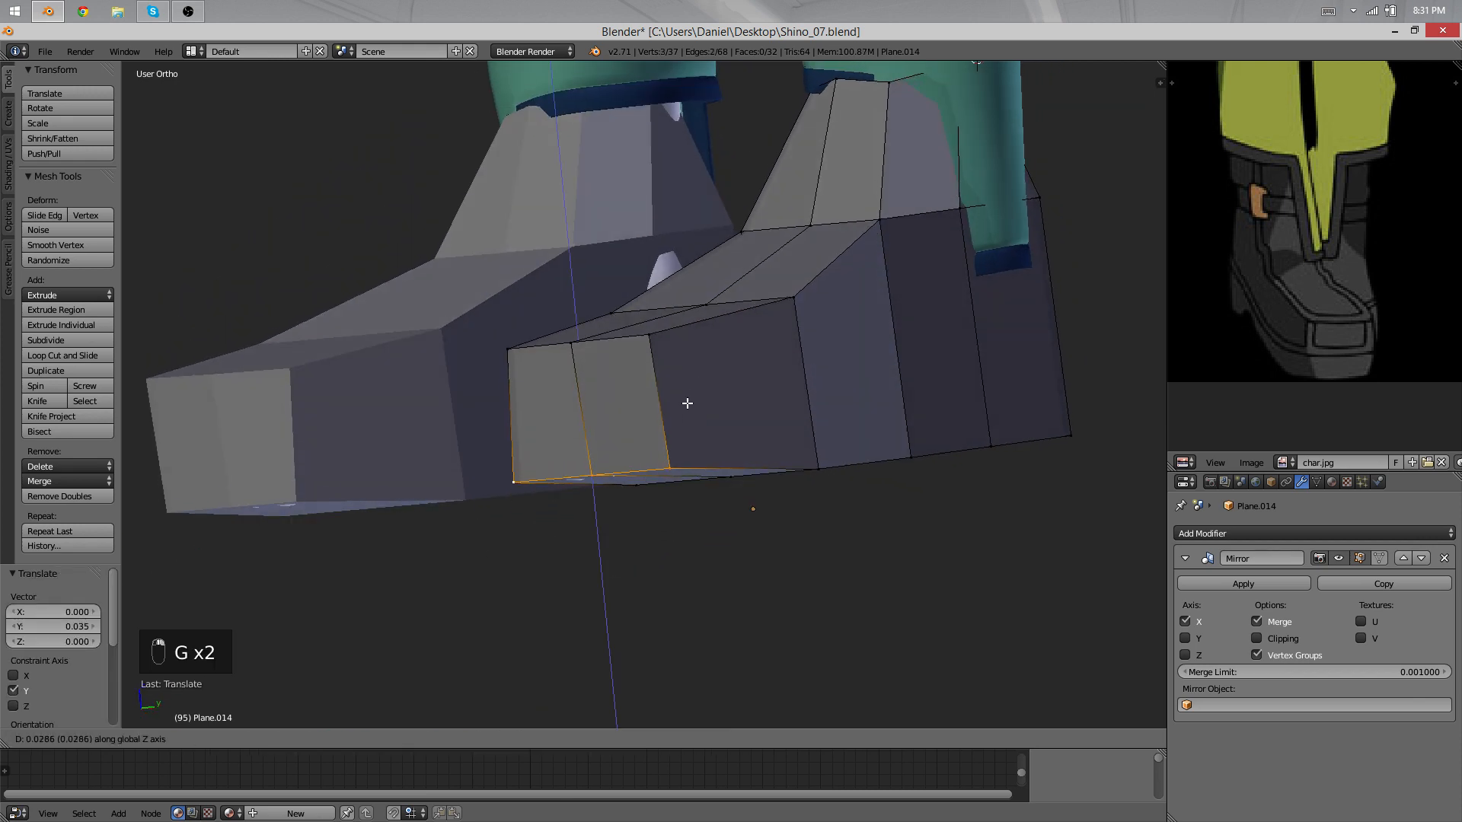
left_click(685, 400)
key("g")
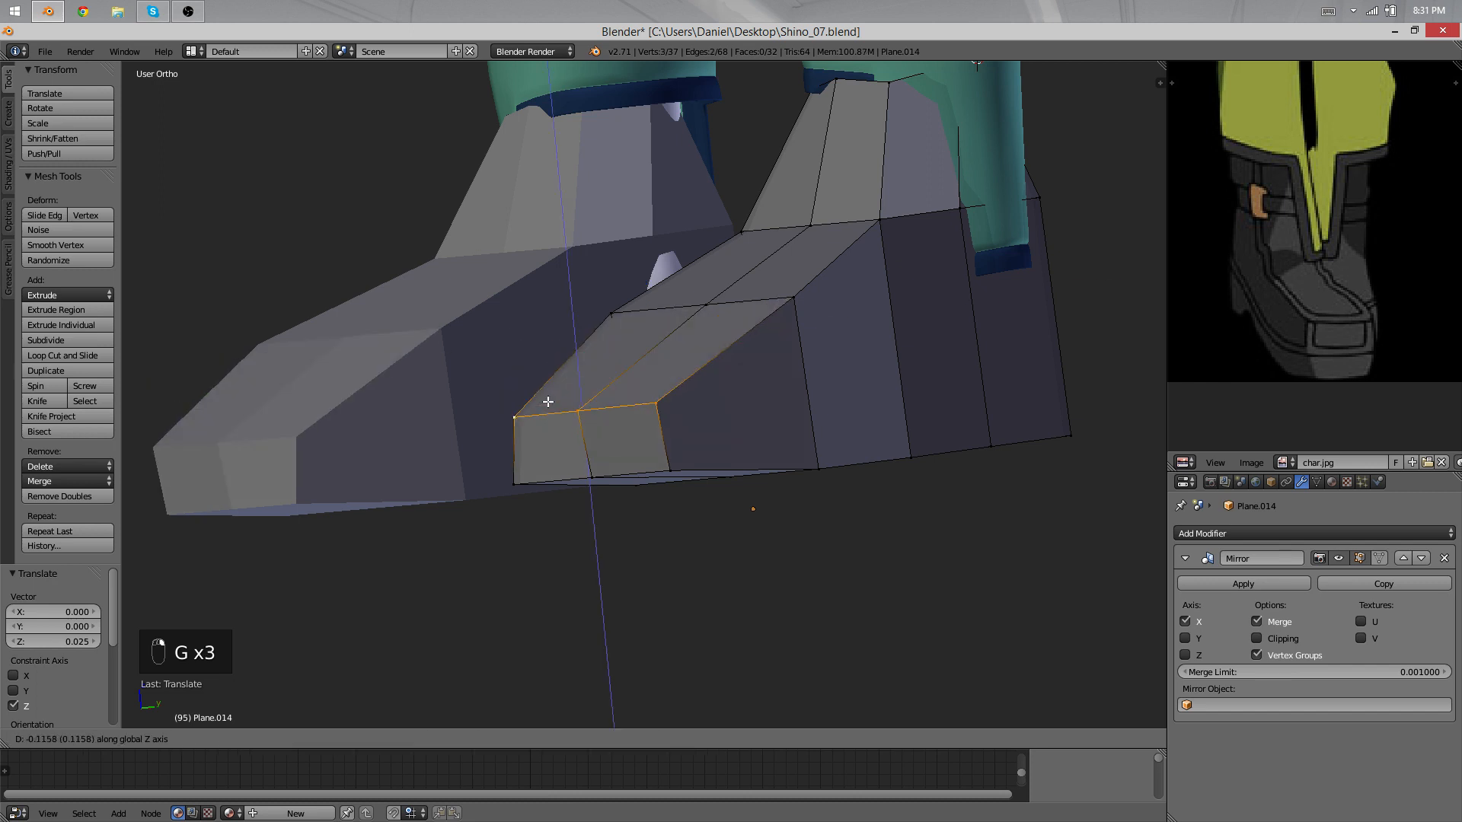
right_click(653, 374)
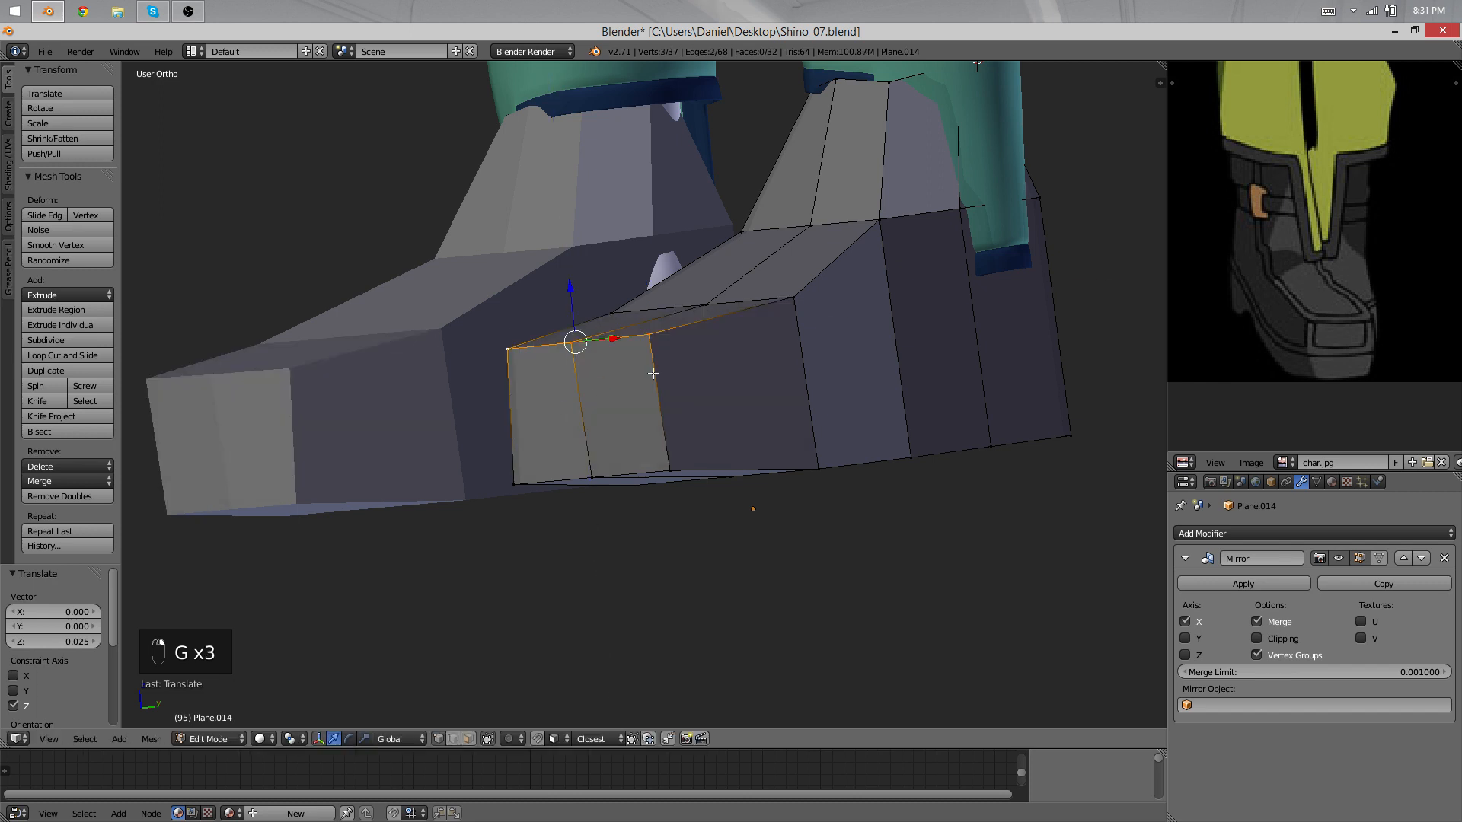
Step: Select the top faces of the toe cap and move them along Z by 0.050 and again by 0.021
right_click(801, 302, "shift")
key("g")
middle_click(799, 318)
middle_click_drag(815, 312, 721, 319)
key("g")
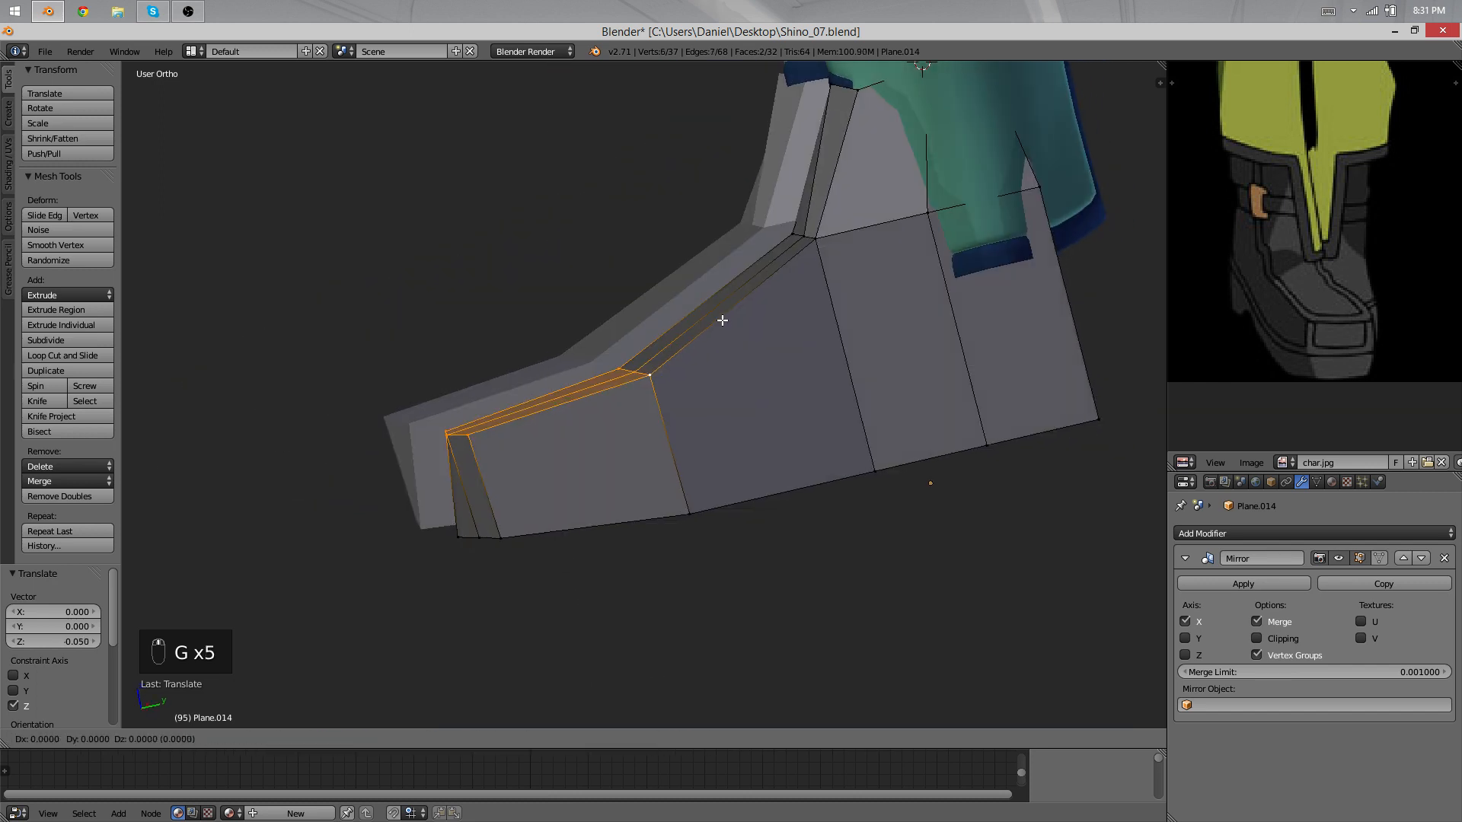
middle_click_drag(769, 274, 789, 258)
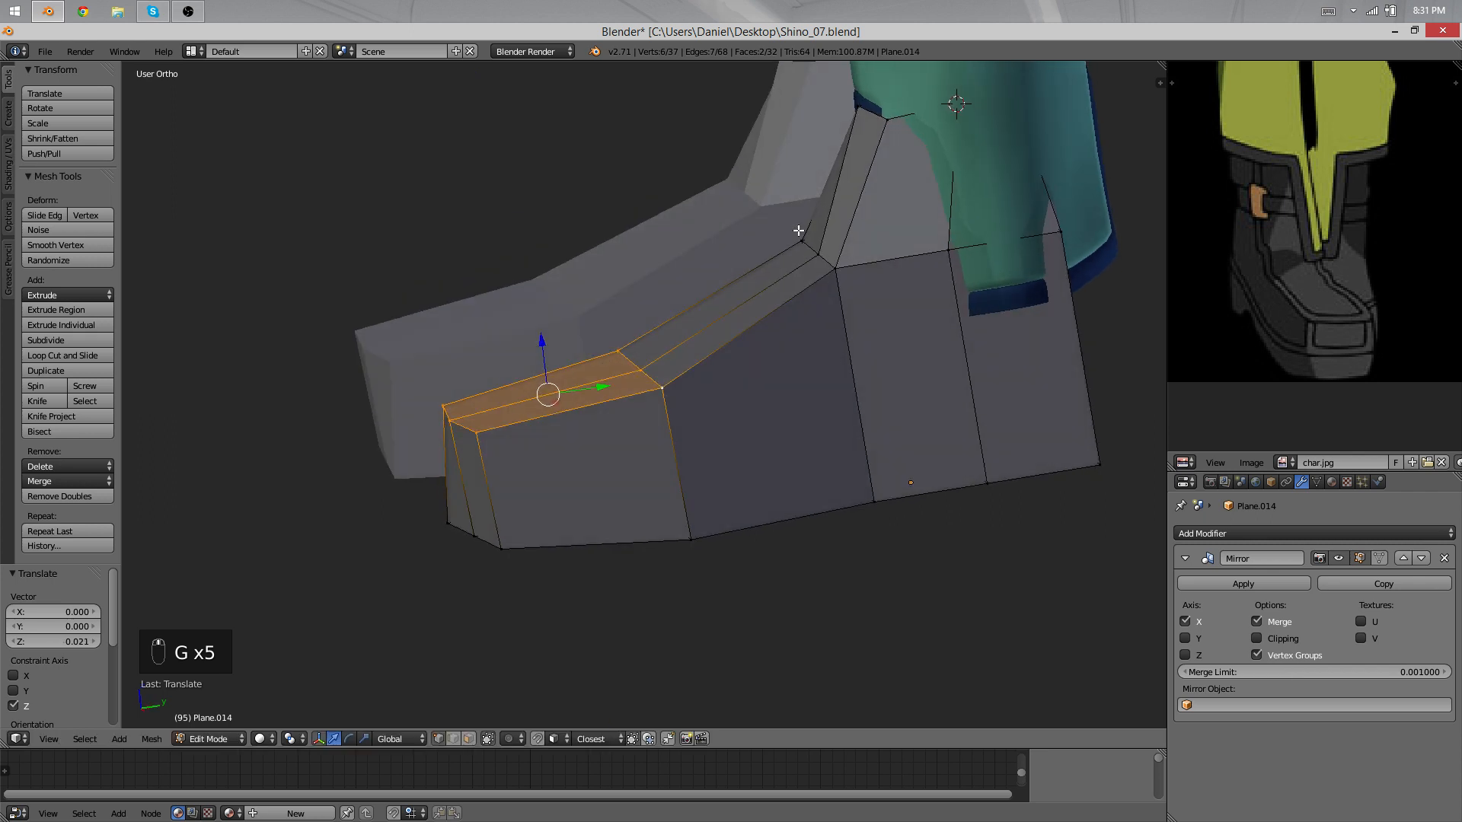
Step: Edge-slide the loop around the ankle's base toward the sole with a factor of 0.275
key("ctrl+r")
right_click(846, 279)
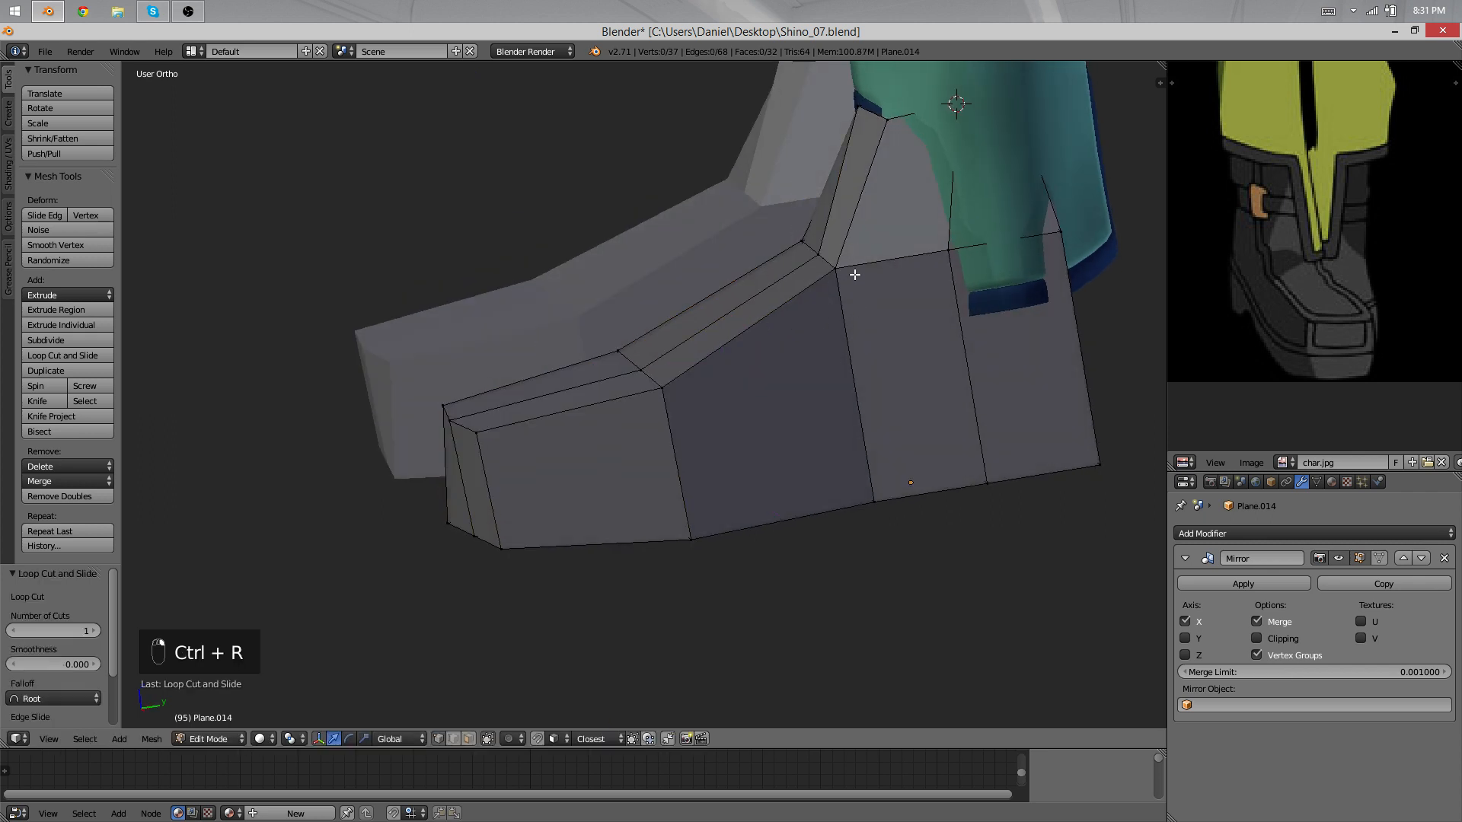
key("g")
key("g")
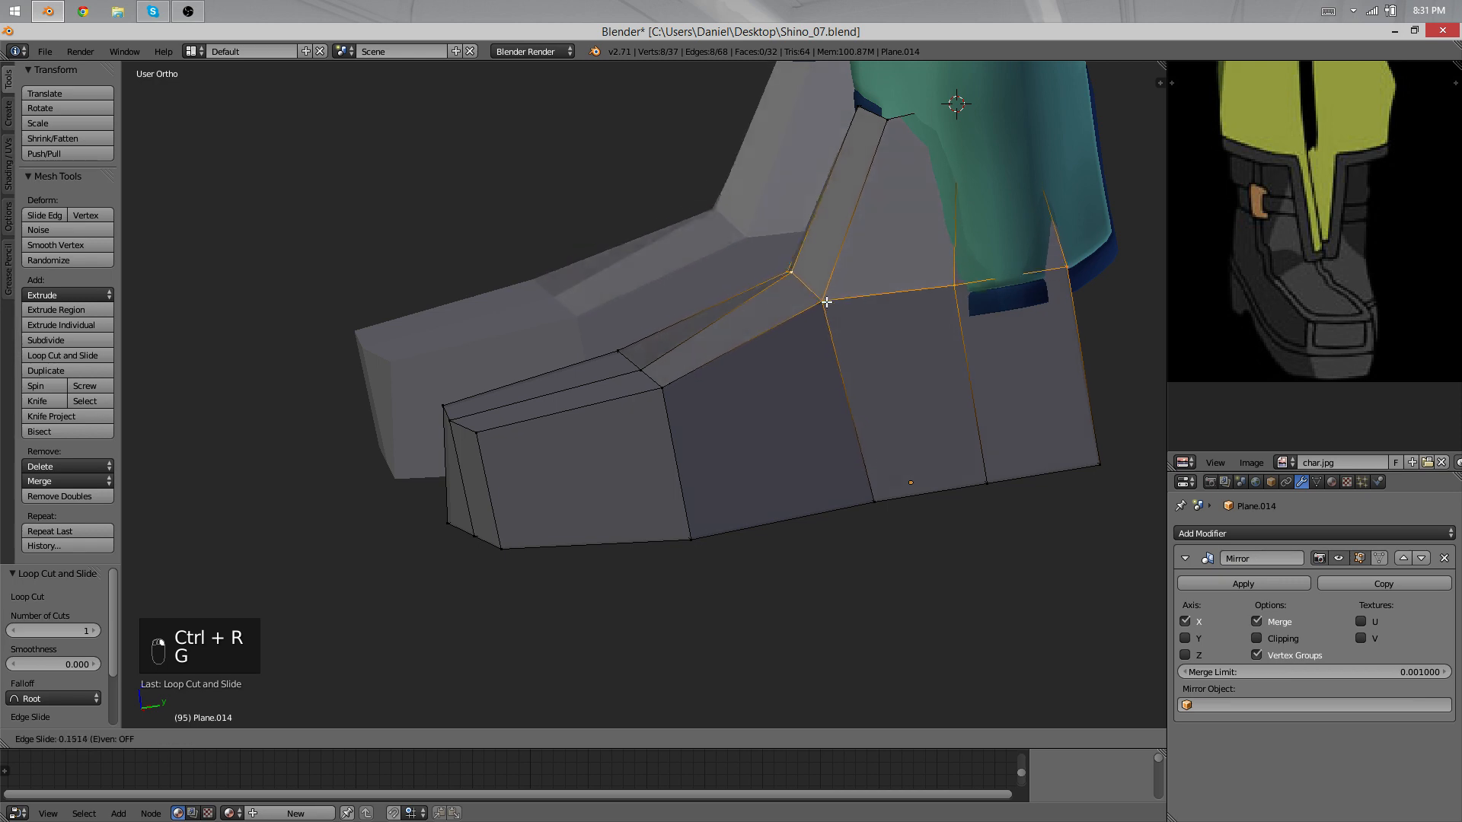
left_click(826, 318)
middle_click_drag(619, 395, 701, 356)
Step: Add two edge loops around the lower part of the boot's ankle
key("ctrl+r")
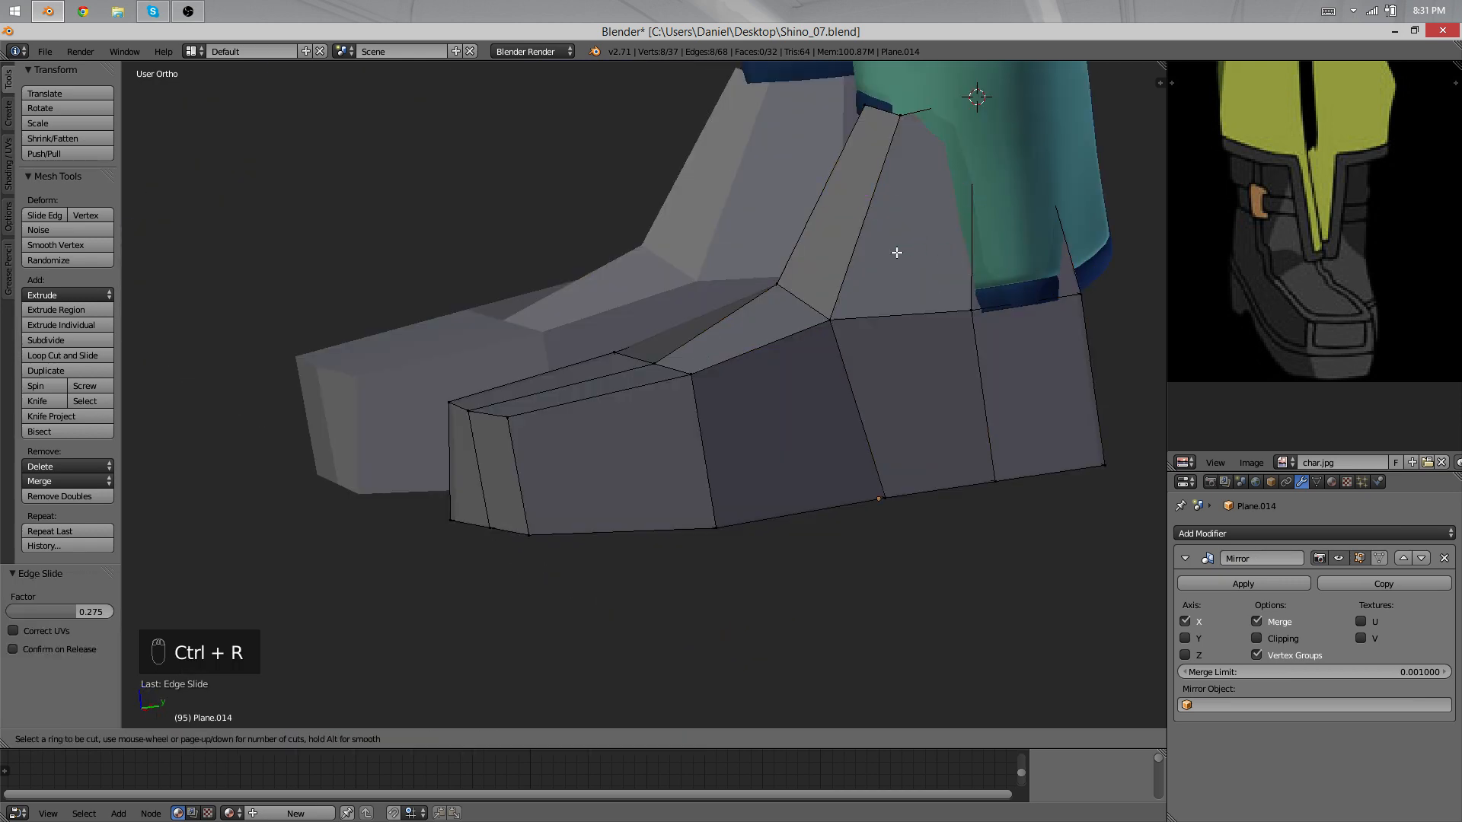
key("ctrl+r")
left_click(850, 239)
left_click(871, 286)
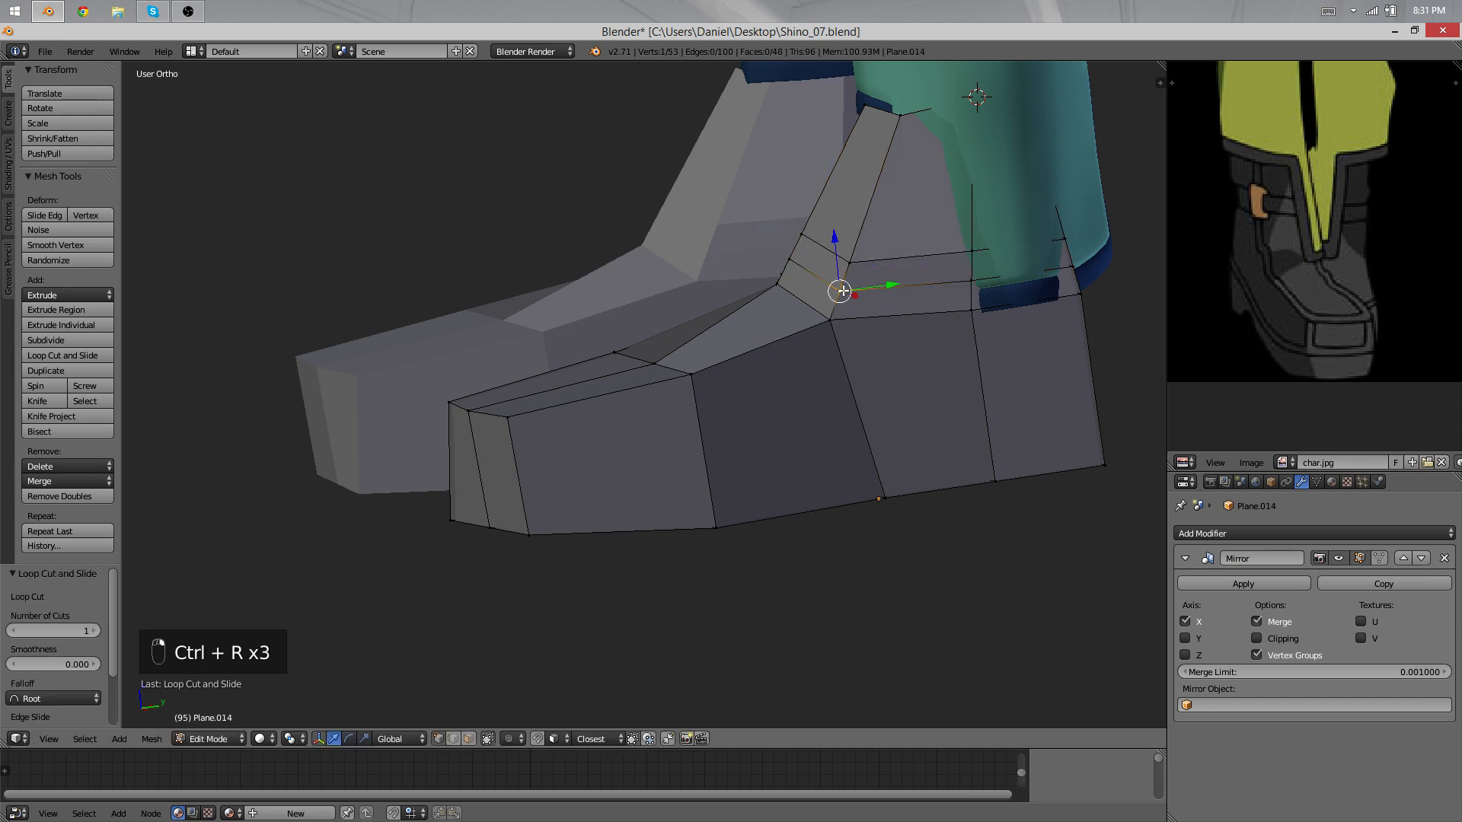
Step: Select the front edges of the new ankle loop and pull them forward -0.037 along Y
middle_click_drag(735, 298, 561, 326)
right_click(790, 283, "shift")
key("g")
left_click(720, 297)
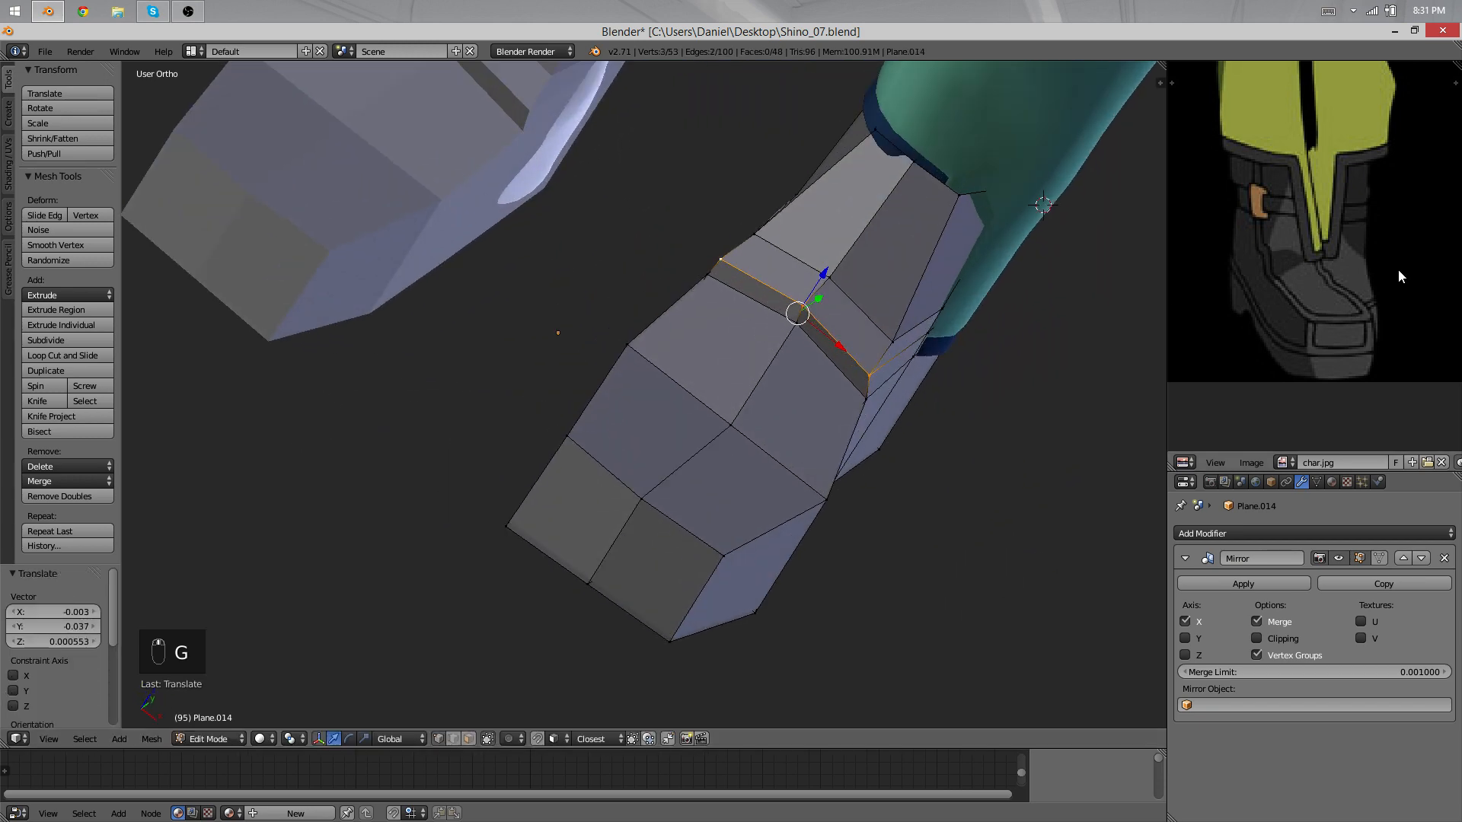
Step: Reposition single vertices around the ankle crease, one by 0.019 along X and another by 0.013 along X and -0.018 along Y
right_click(701, 261)
middle_click_drag(701, 261, 780, 266)
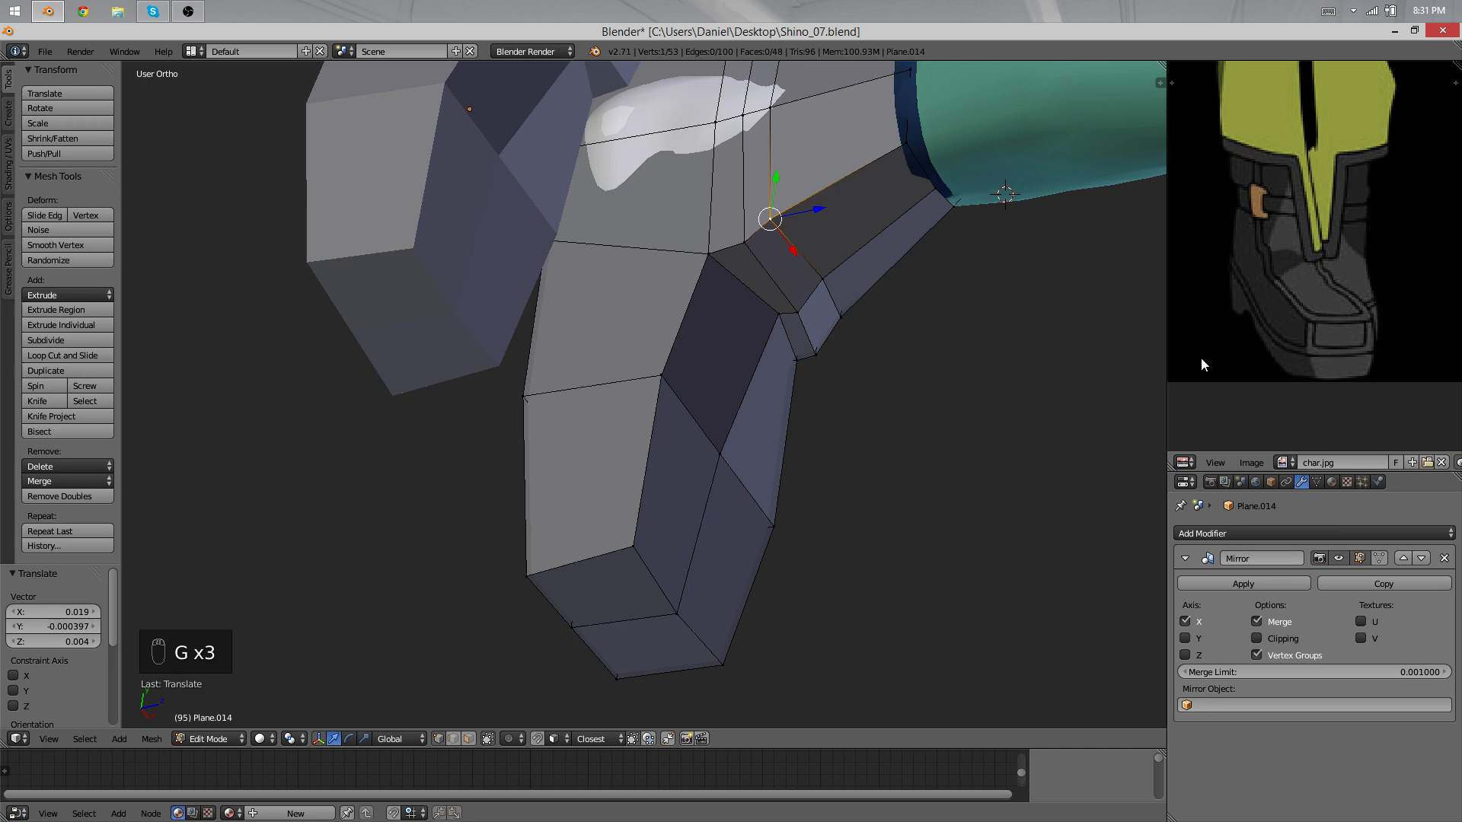
middle_click_drag(990, 312, 815, 308)
scroll(815, 308, "up", 4)
scroll(815, 308, "down", 4)
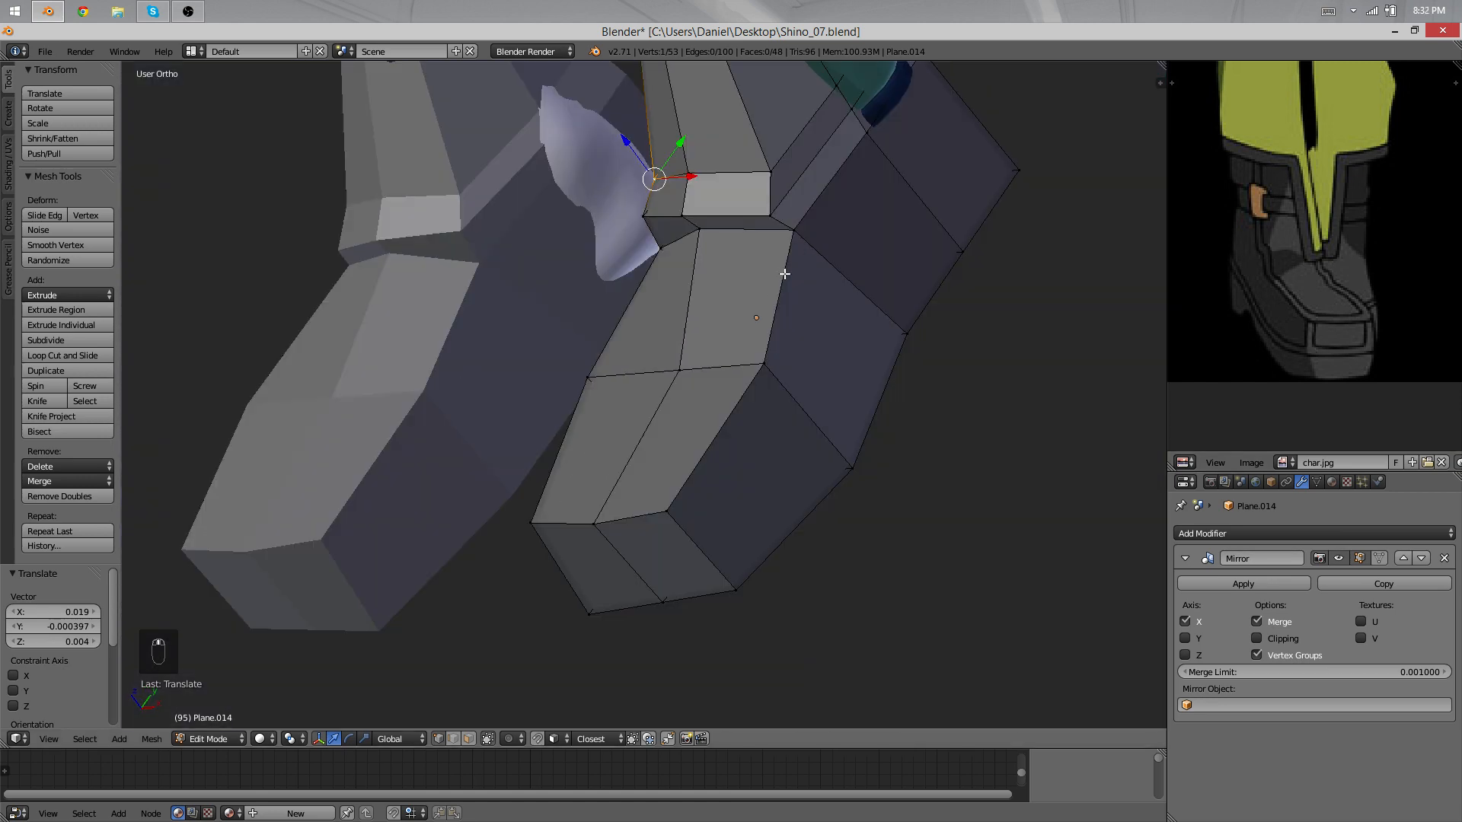
key("g")
left_click(777, 191)
key("g")
left_click(780, 183)
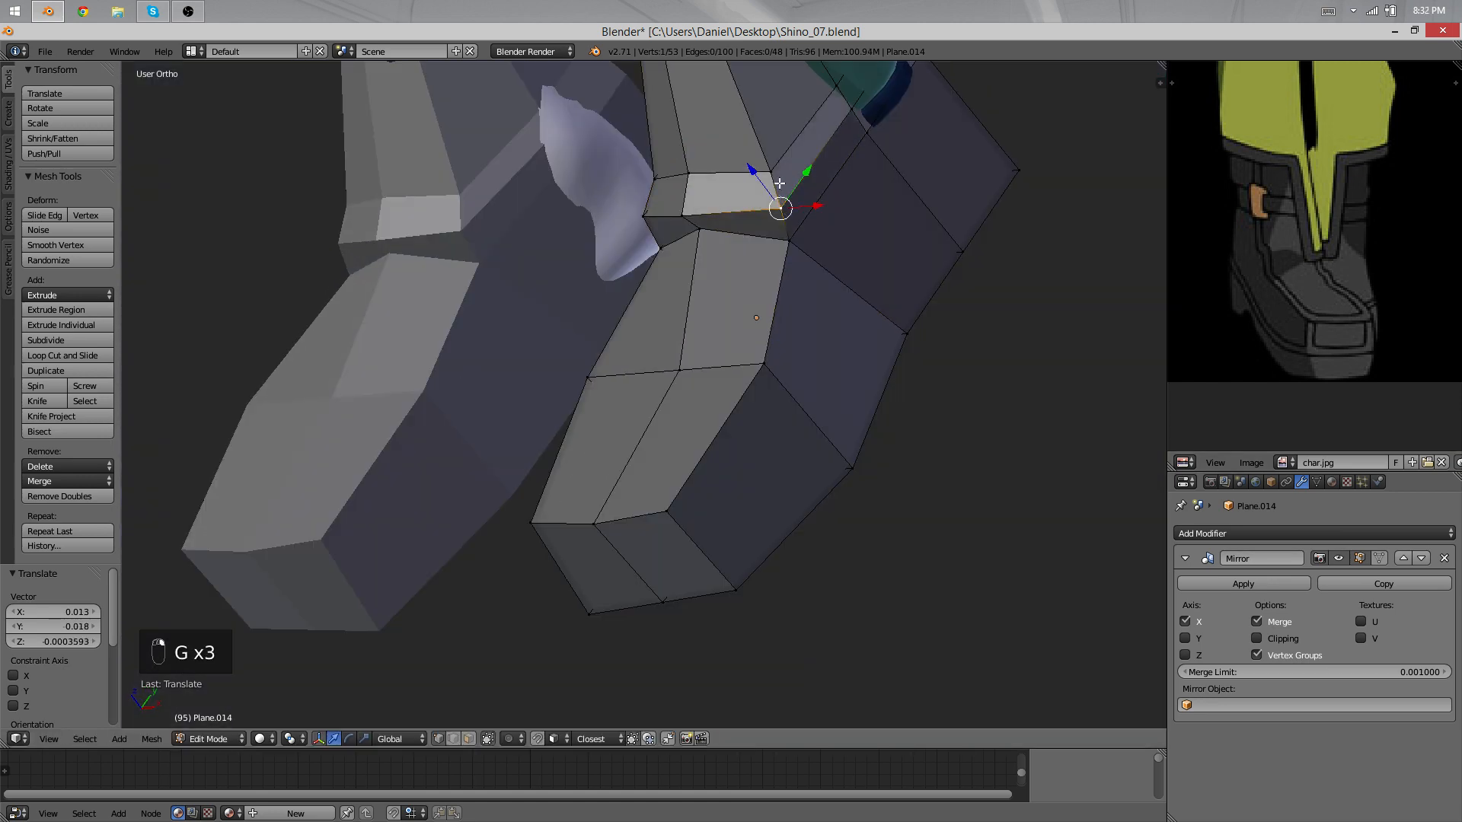
middle_click_drag(810, 224, 712, 239)
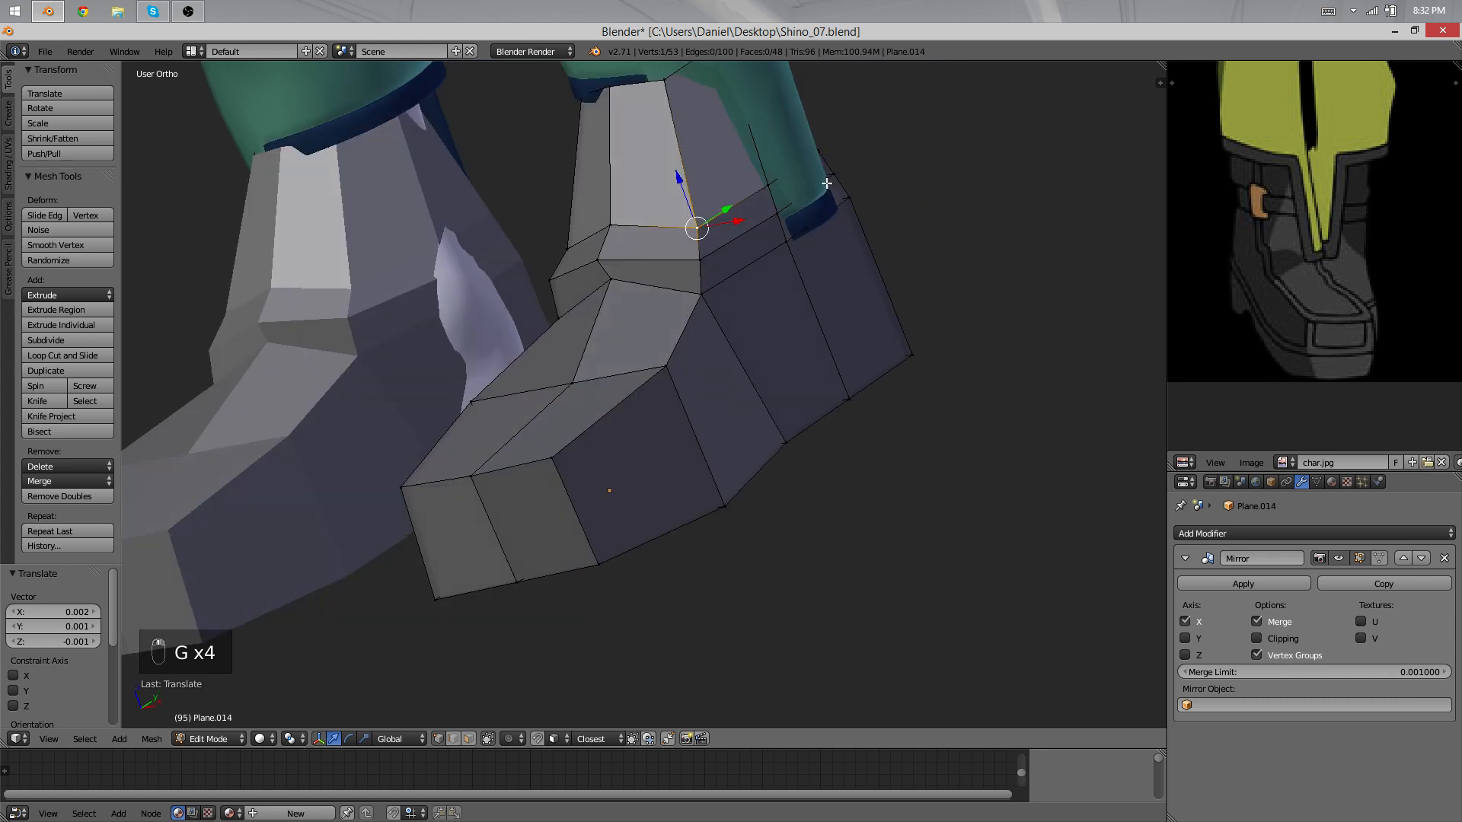
Step: Leave the boot and open the trouser mesh for editing
key("Tab")
right_click(669, 332)
key("Tab")
middle_click_drag(663, 427, 626, 342)
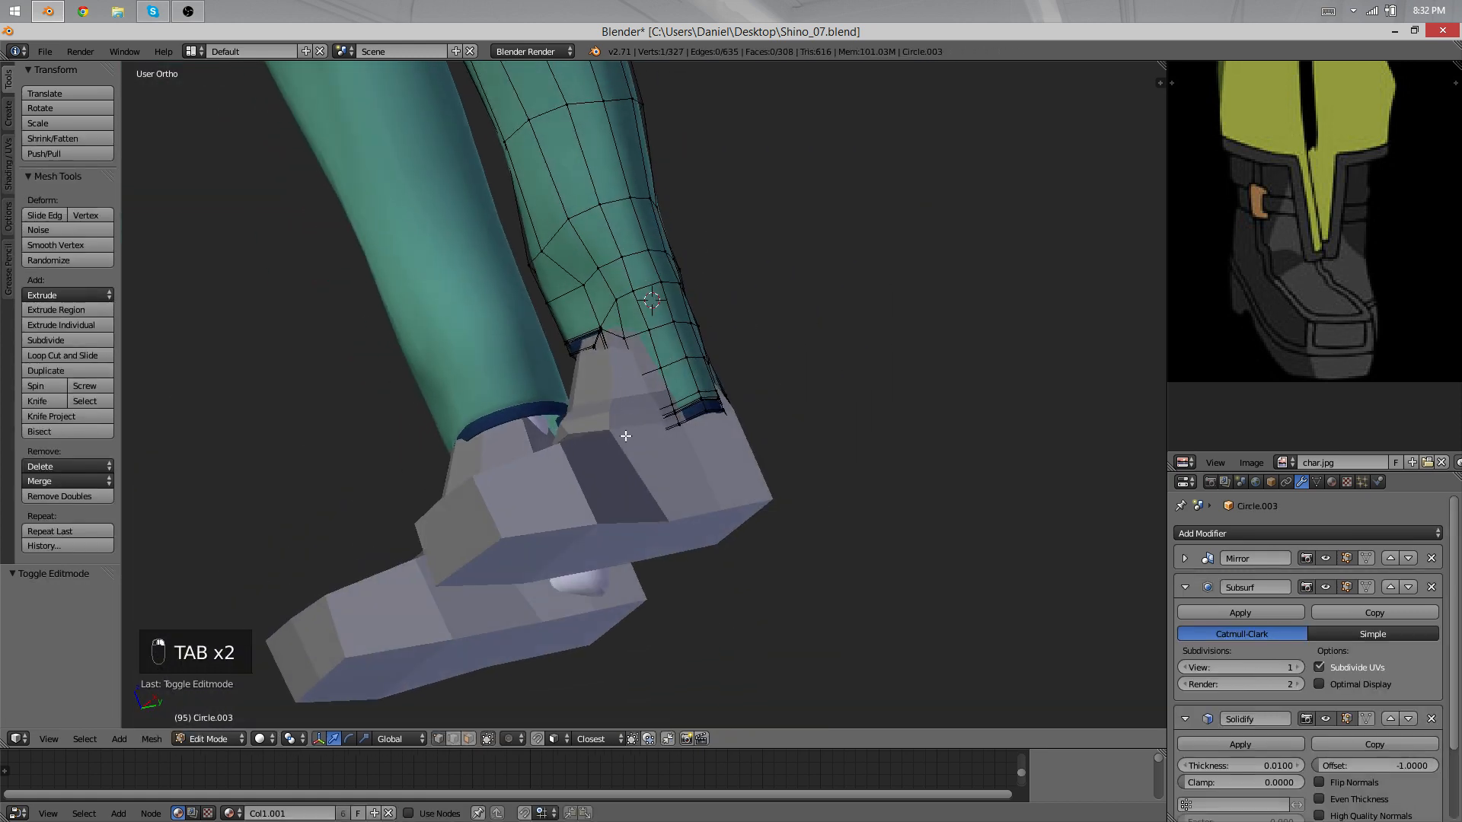
scroll(626, 435, "up", 3)
Step: Turn on proportional editing and raise the trouser hem vertex hidden inside the boot, with a proportional size of about 0.42
right_click(627, 443)
middle_click_drag(642, 461, 685, 358)
key("g")
key("z")
key("a")
key("a")
key("a")
right_click(586, 478)
key("o")
key("z")
key("g")
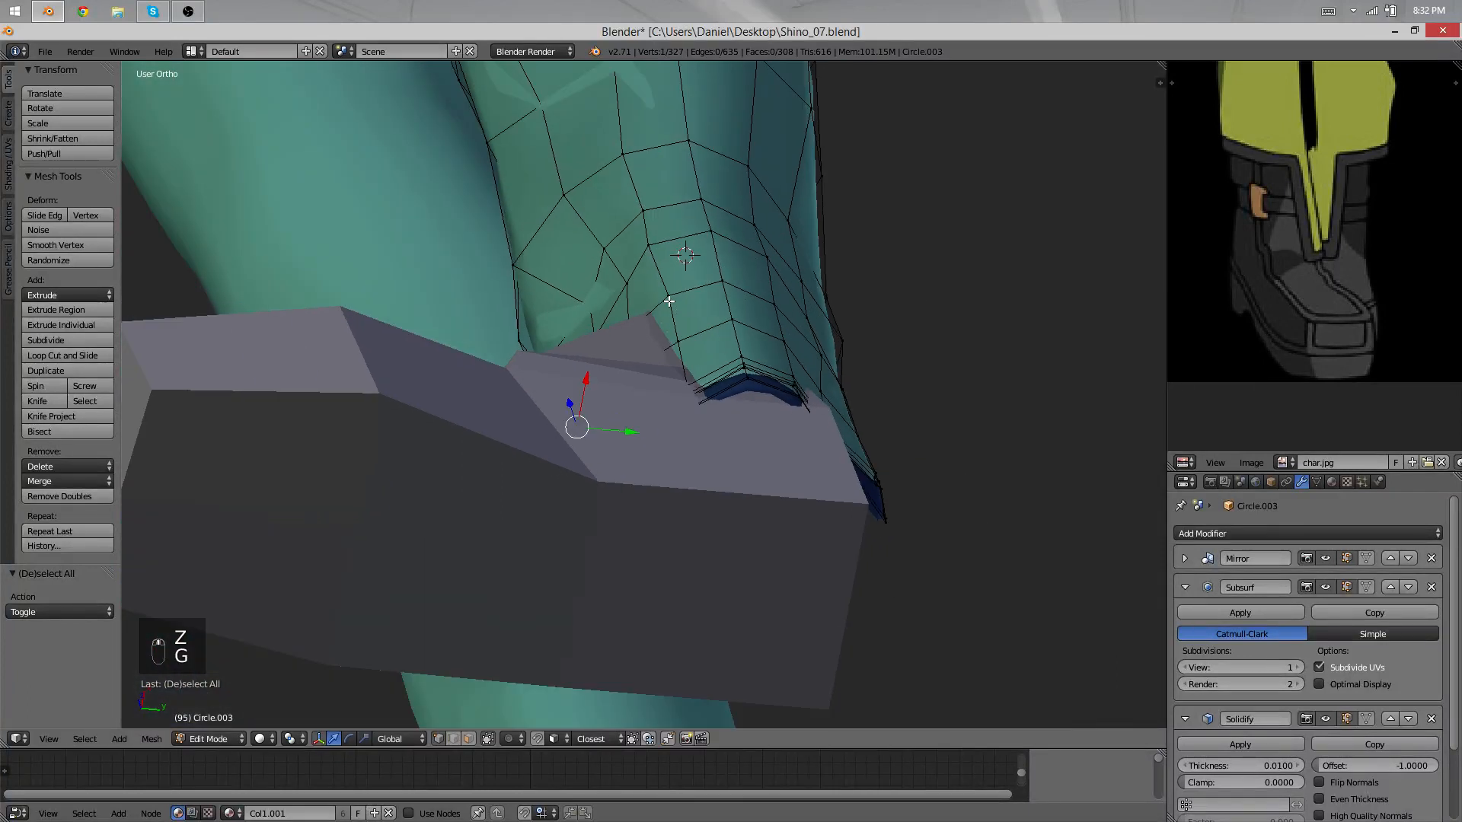
key("g")
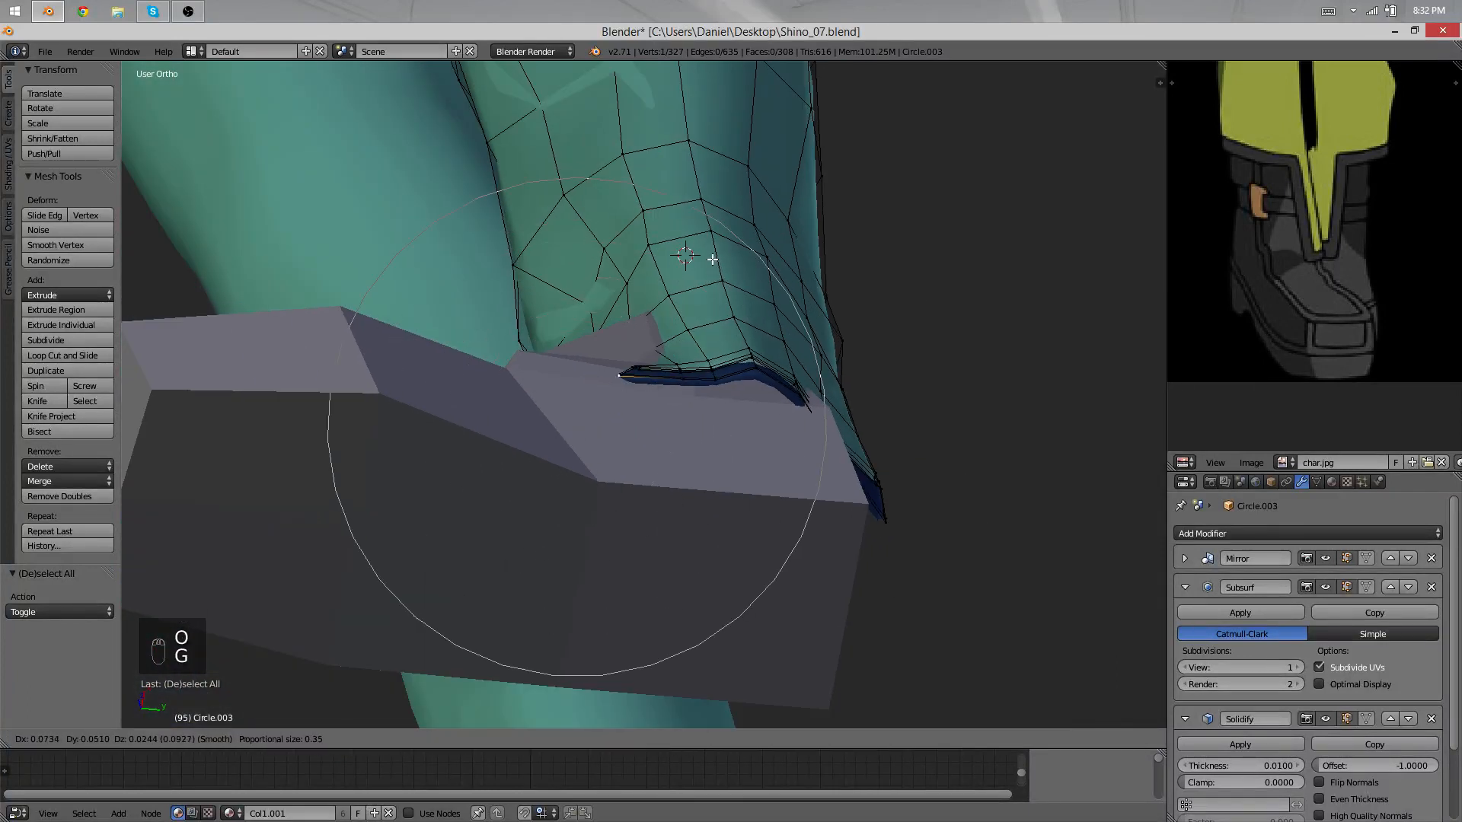
scroll(713, 257, "down", 3)
scroll(704, 237, "up", 1)
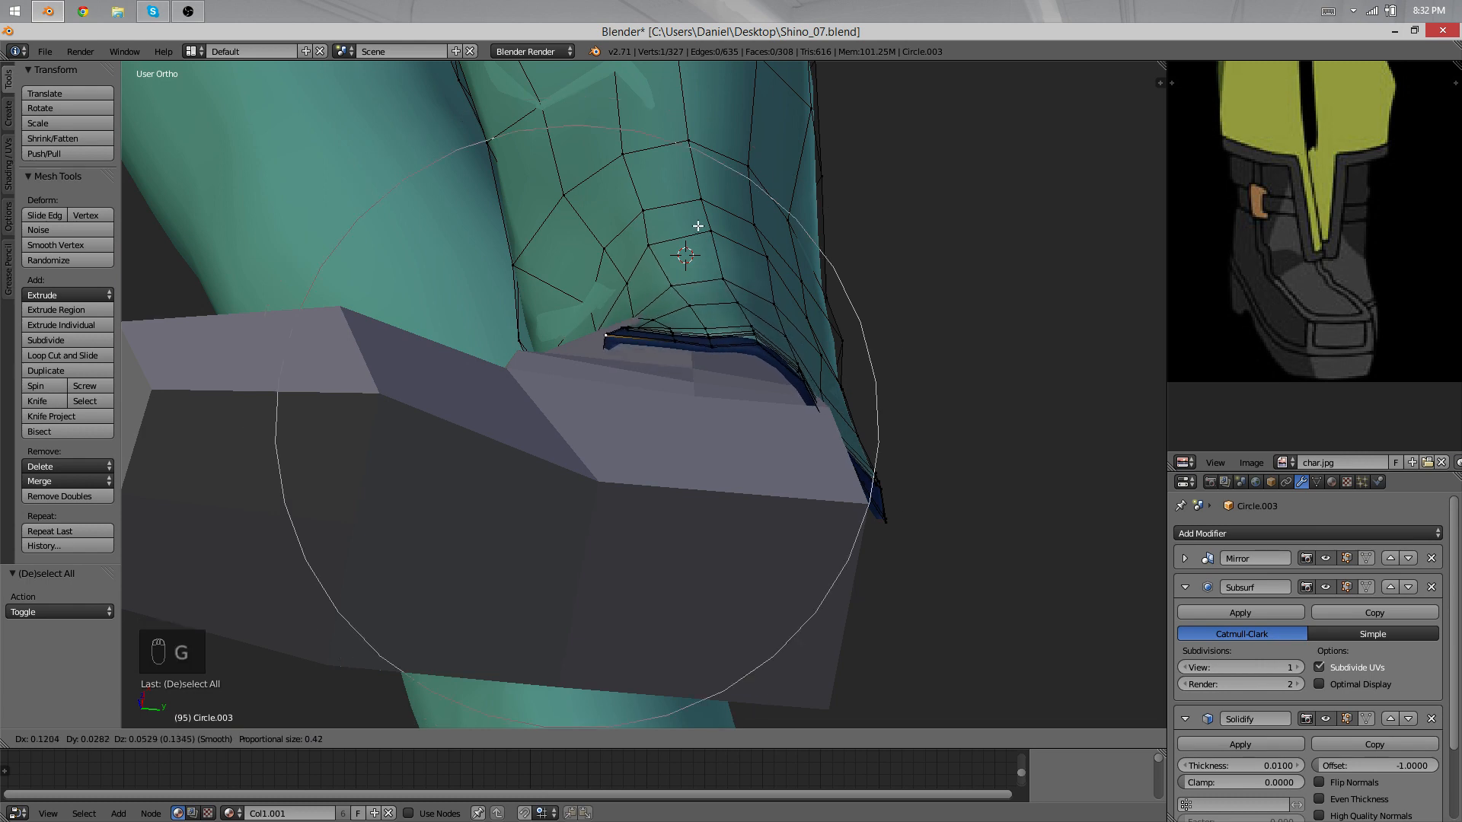
left_click(693, 236)
Step: Reshape the inner part of the trouser hem around the ankle by moving its vertices with proportional editing
middle_click_drag(693, 236, 674, 323)
key("g")
left_click(587, 280)
key("g")
left_click(672, 342)
key("g")
left_click(633, 313)
right_click(520, 242)
key("g")
left_click(509, 272)
middle_click_drag(510, 274, 628, 370)
key("Tab")
key("Tab")
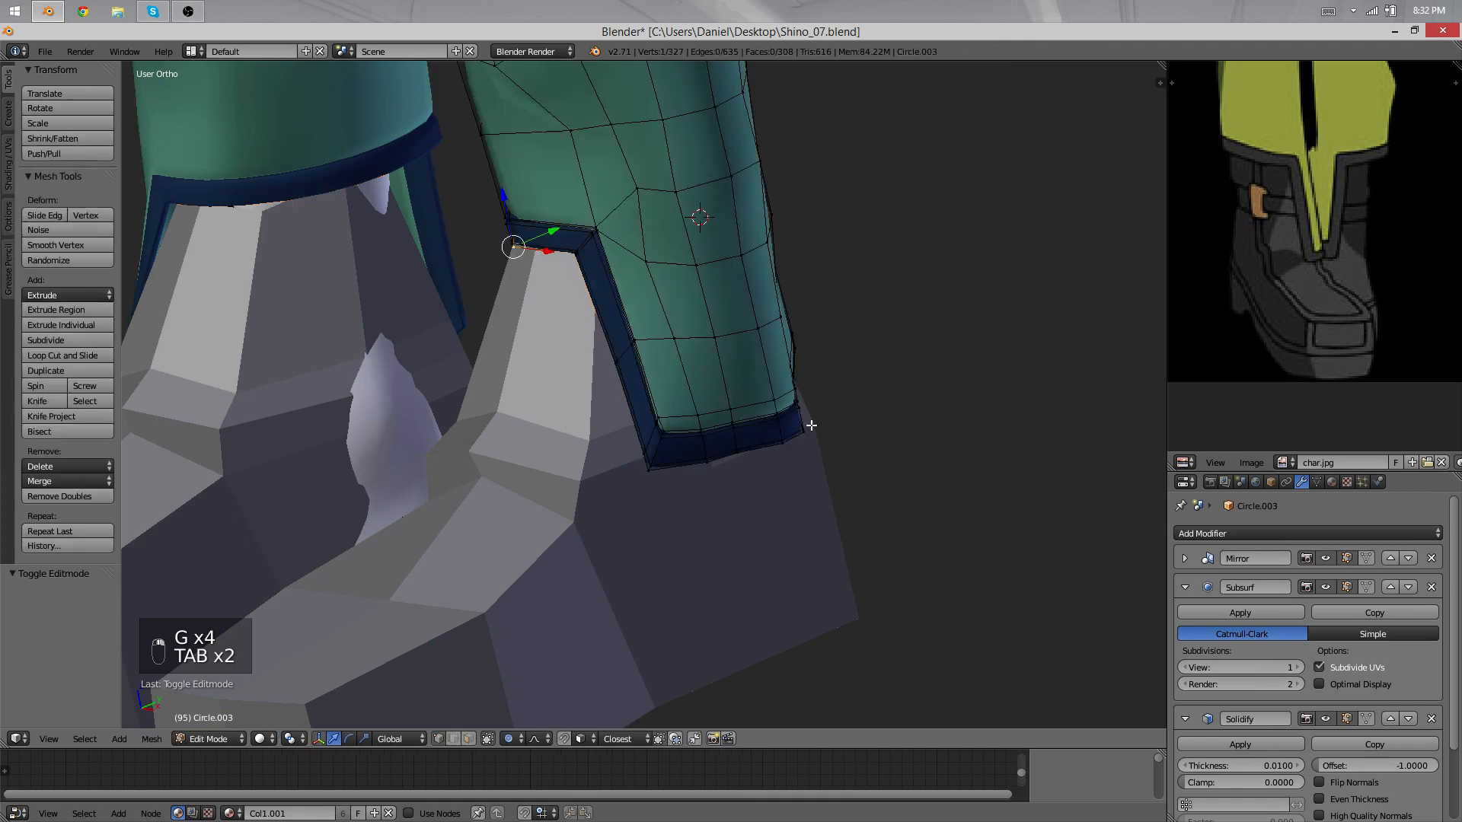
Step: Move the trouser hem's lower outer corner outward from the boot and leave Edit Mode
right_click(833, 431)
middle_click_drag(809, 424, 668, 358)
key("g")
left_click(886, 447)
key("Tab")
Step: Try hiding the selected boots, and undo the hiding and the last selection change
key("a")
key("a")
right_click(641, 438)
key("h")
scroll(474, 361, "up", 8)
key("ctrl+z")
scroll(721, 485, "up", 4)
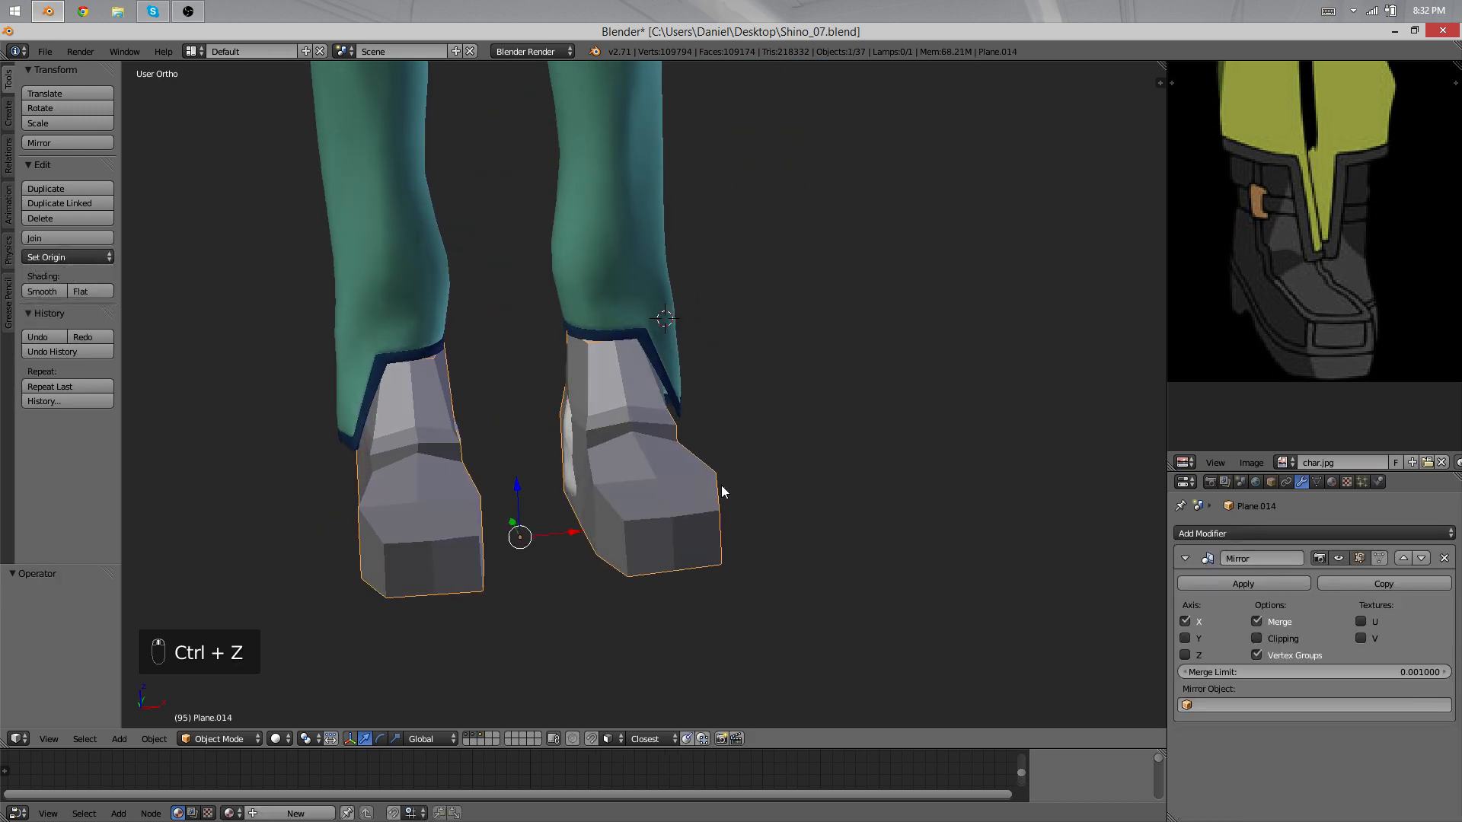
right_click(562, 455)
key("ctrl+z")
Step: In the boot's Edit Mode, push the inner ankle edge -0.022 along X with proportional editing, and nudge it slightly further
key("Tab")
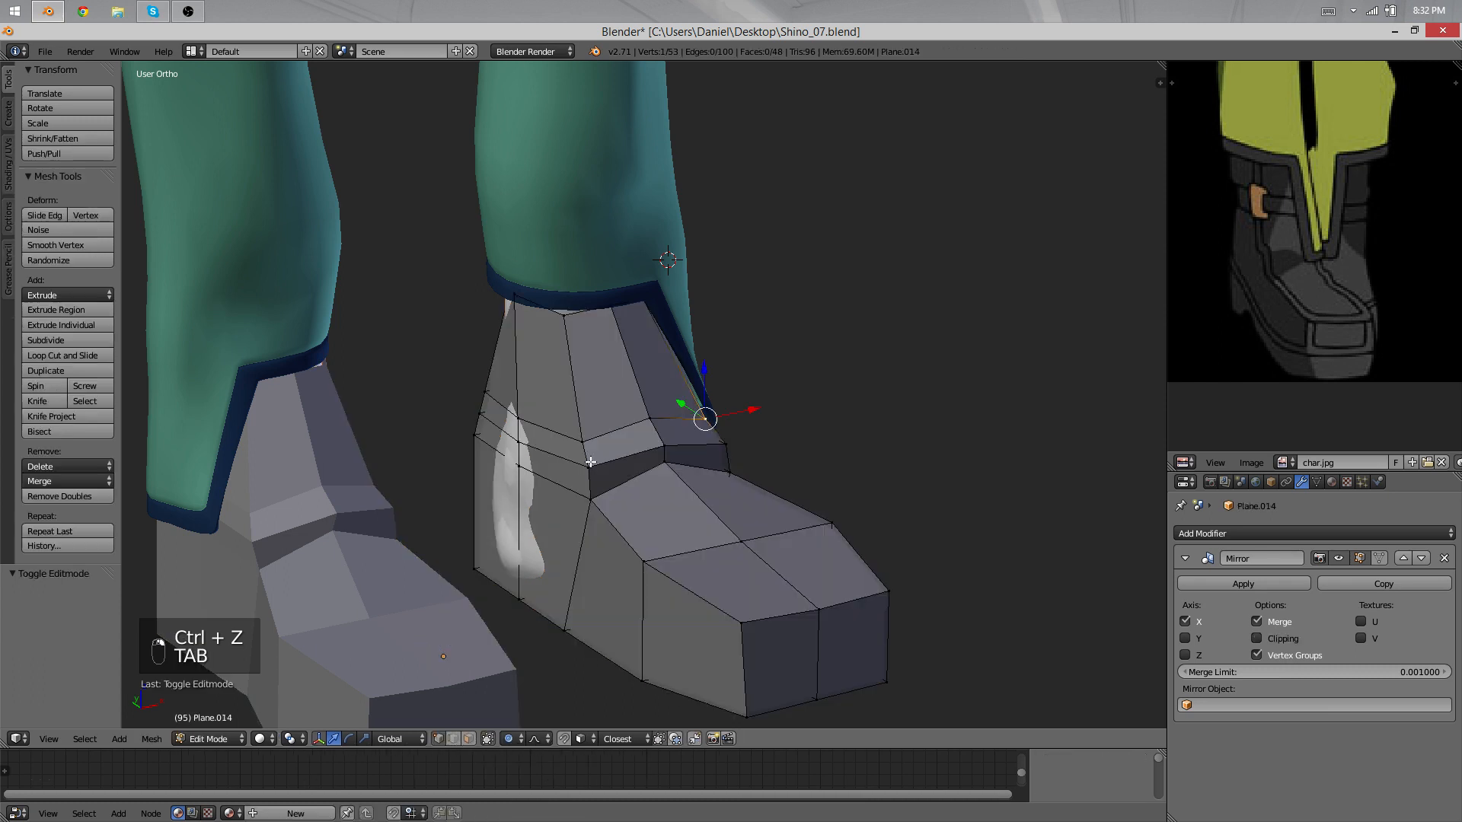
key("g")
key("x")
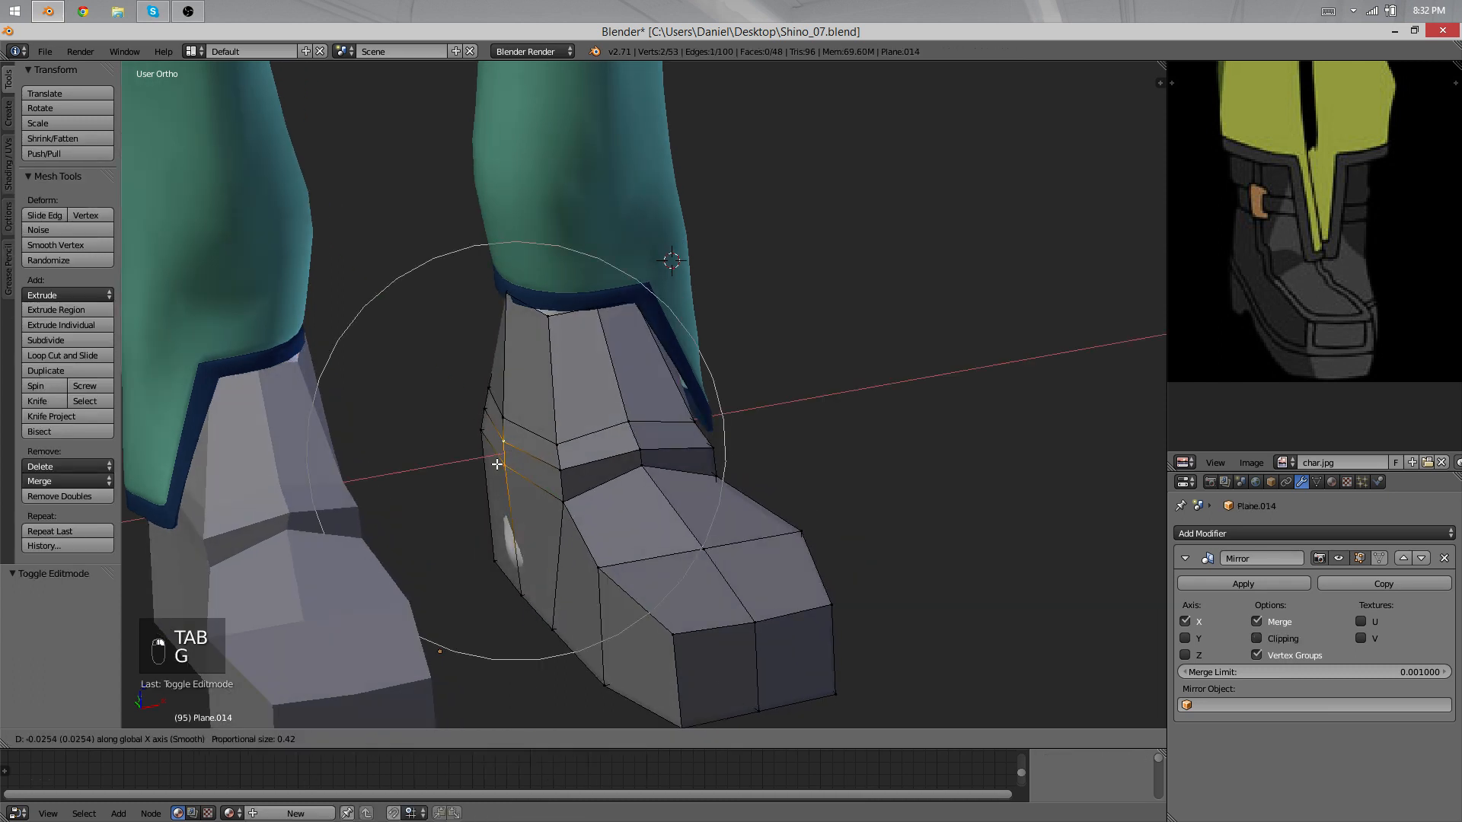
left_click(500, 476)
key("g")
key("g")
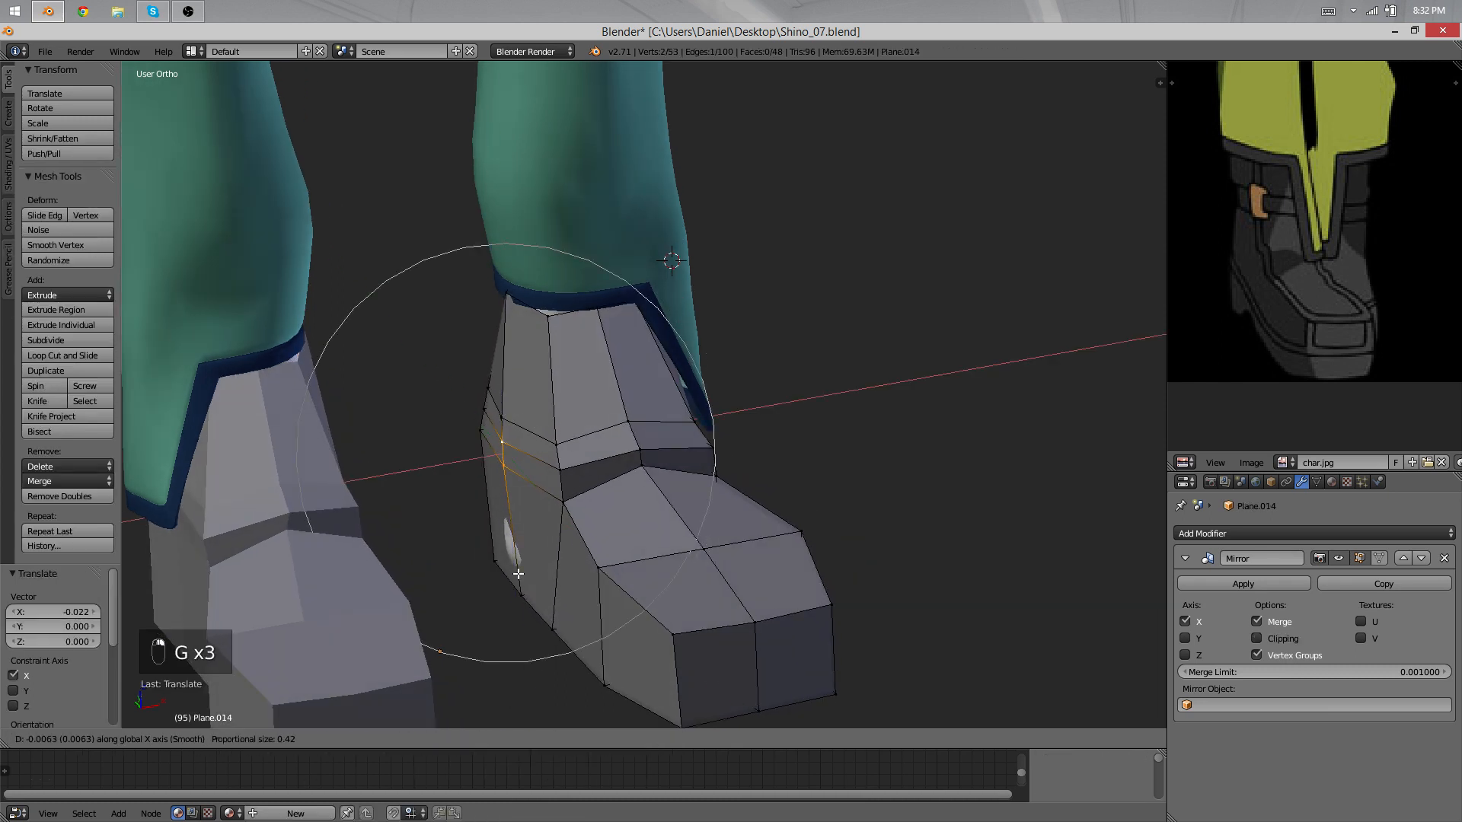
left_click(518, 578)
Step: Move the inner sole vertex below the ankle along X to cover the protruding foot, and leave Edit Mode
right_click(521, 590)
key("g")
key("x")
left_click(510, 580)
key("Tab")
scroll(730, 588, "down", 5)
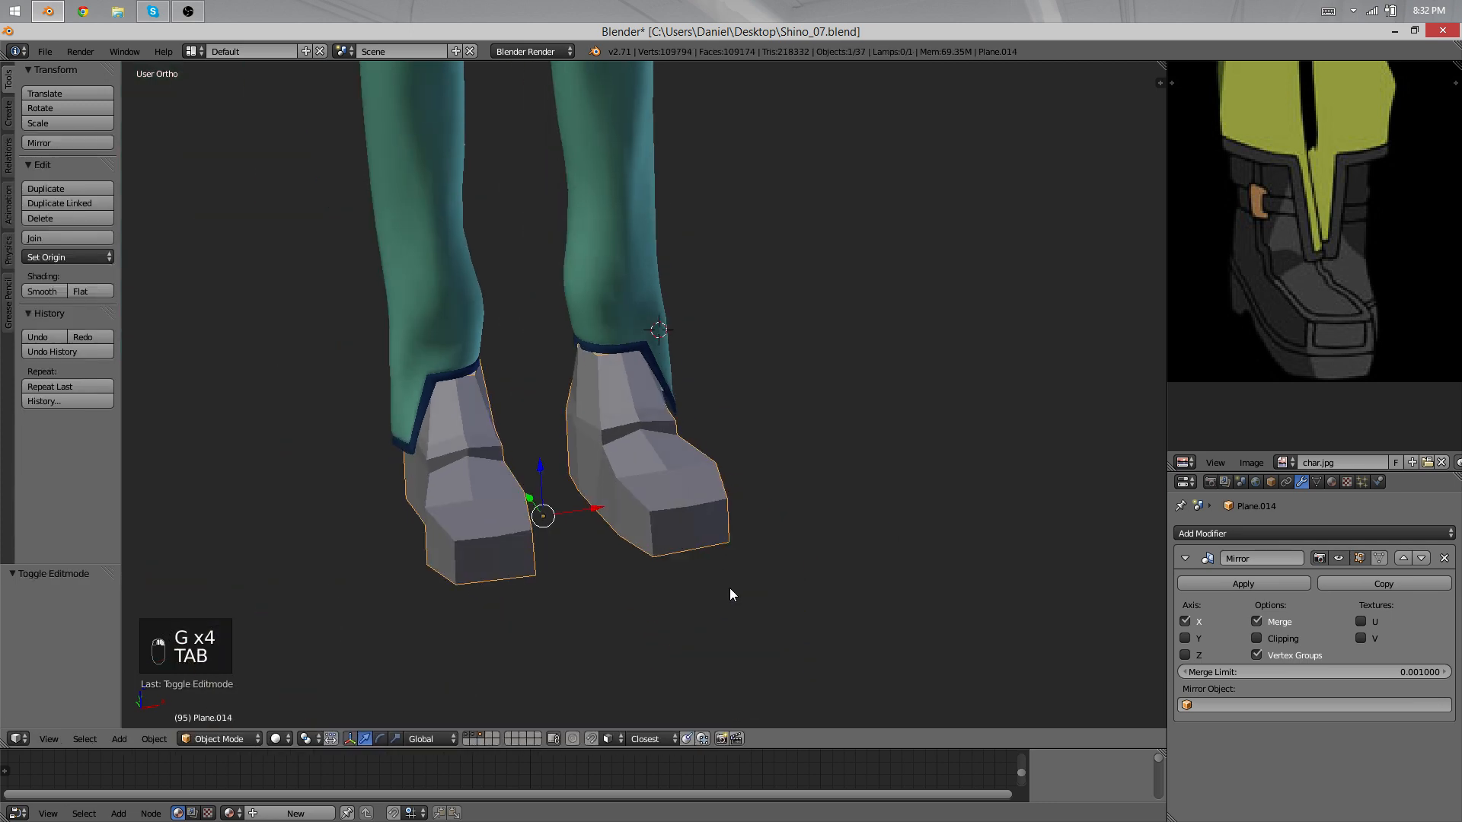
middle_click_drag(729, 587, 628, 419)
Step: Return the boot to Edit Mode and reposition the outer sole vertex below the ankle
key("a")
key("a")
key("Tab")
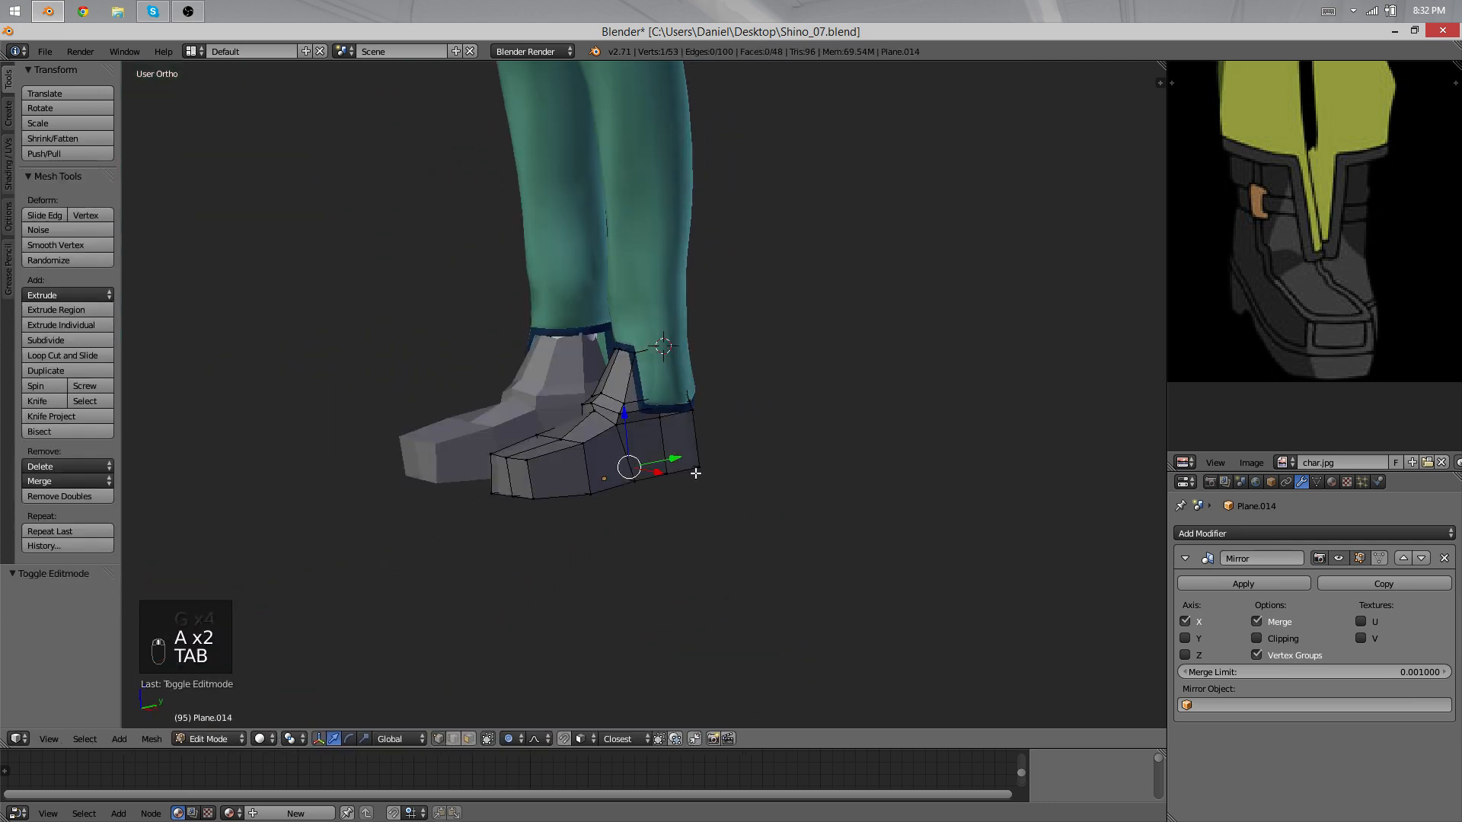
scroll(708, 236, "up", 6)
key("g")
middle_click_drag(628, 361, 537, 432)
right_click(647, 533)
key("g")
left_click(655, 556)
Step: Examine the boot from the right side against the foot reference, in and out of Edit Mode
key("Tab")
key("Tab")
key("Tab")
scroll(655, 557, "down", 5)
key("Tab")
scroll(634, 447, "up", 4)
scroll(635, 441, "up", 4)
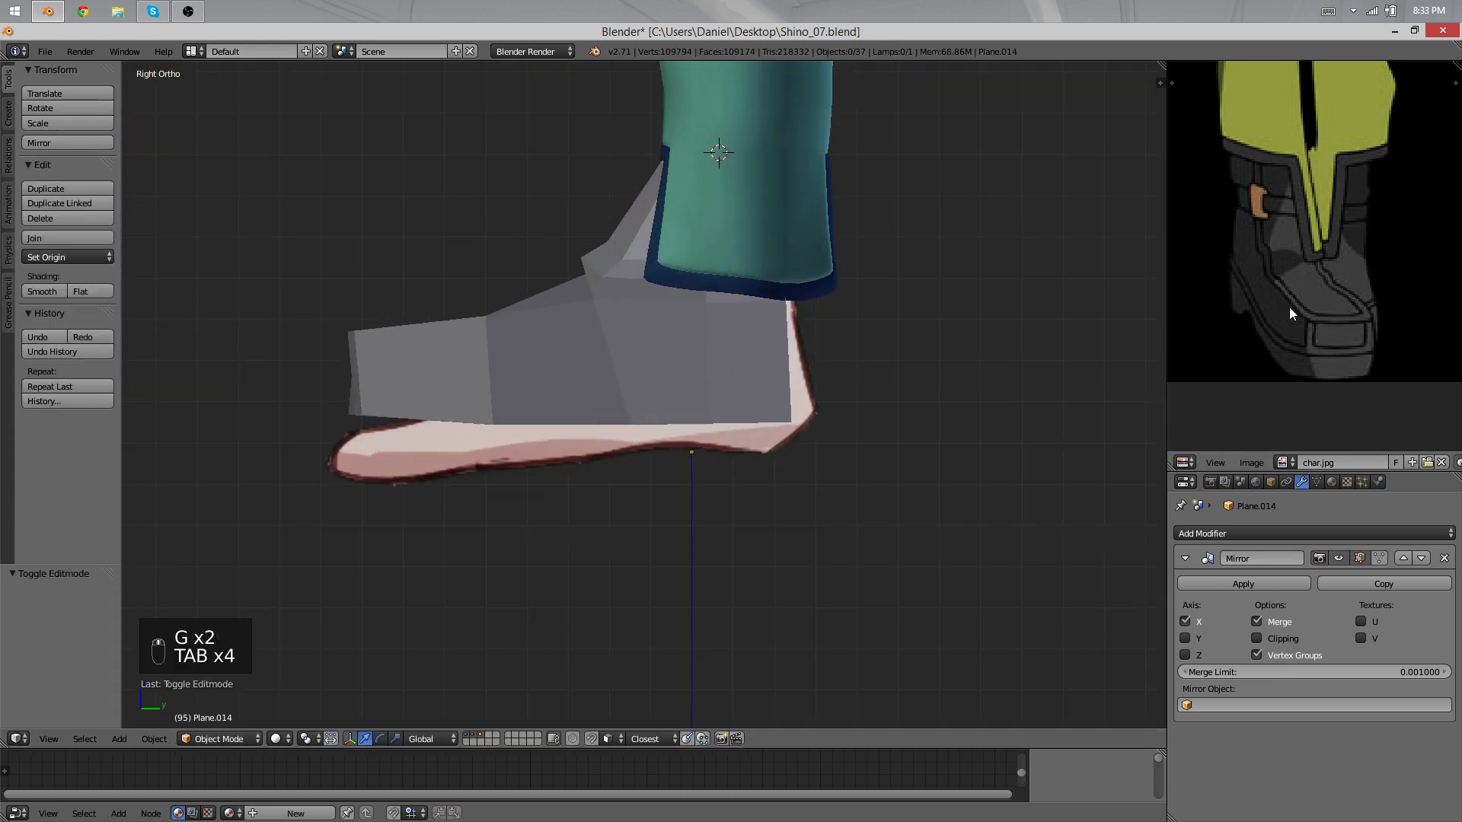
key("Tab")
scroll(743, 454, "up", 3)
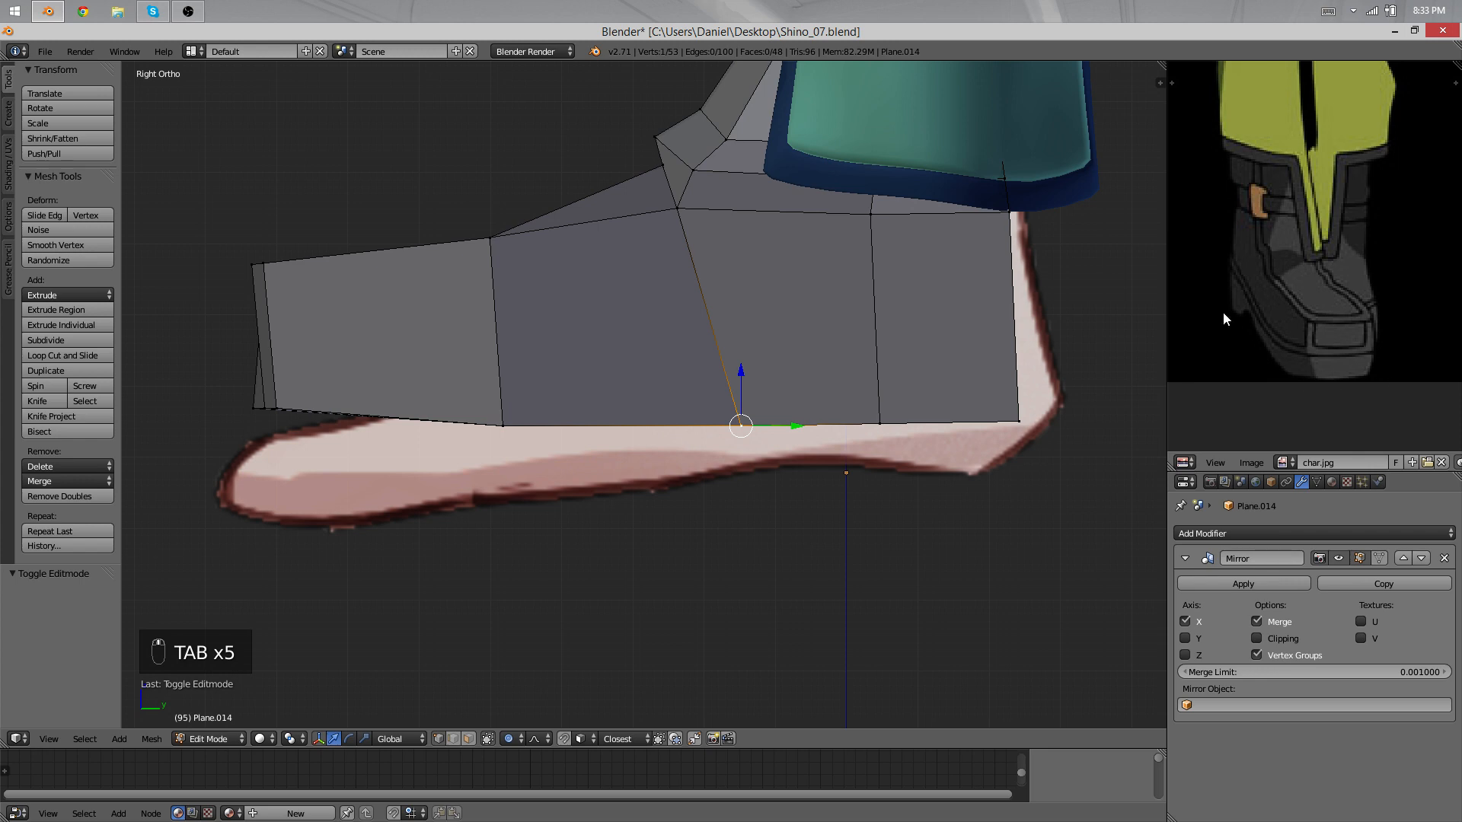
Step: Box-select all the toe's front vertices in wireframe and lower them 0.046 along Z with proportional editing
key("u")
key("z")
key("a")
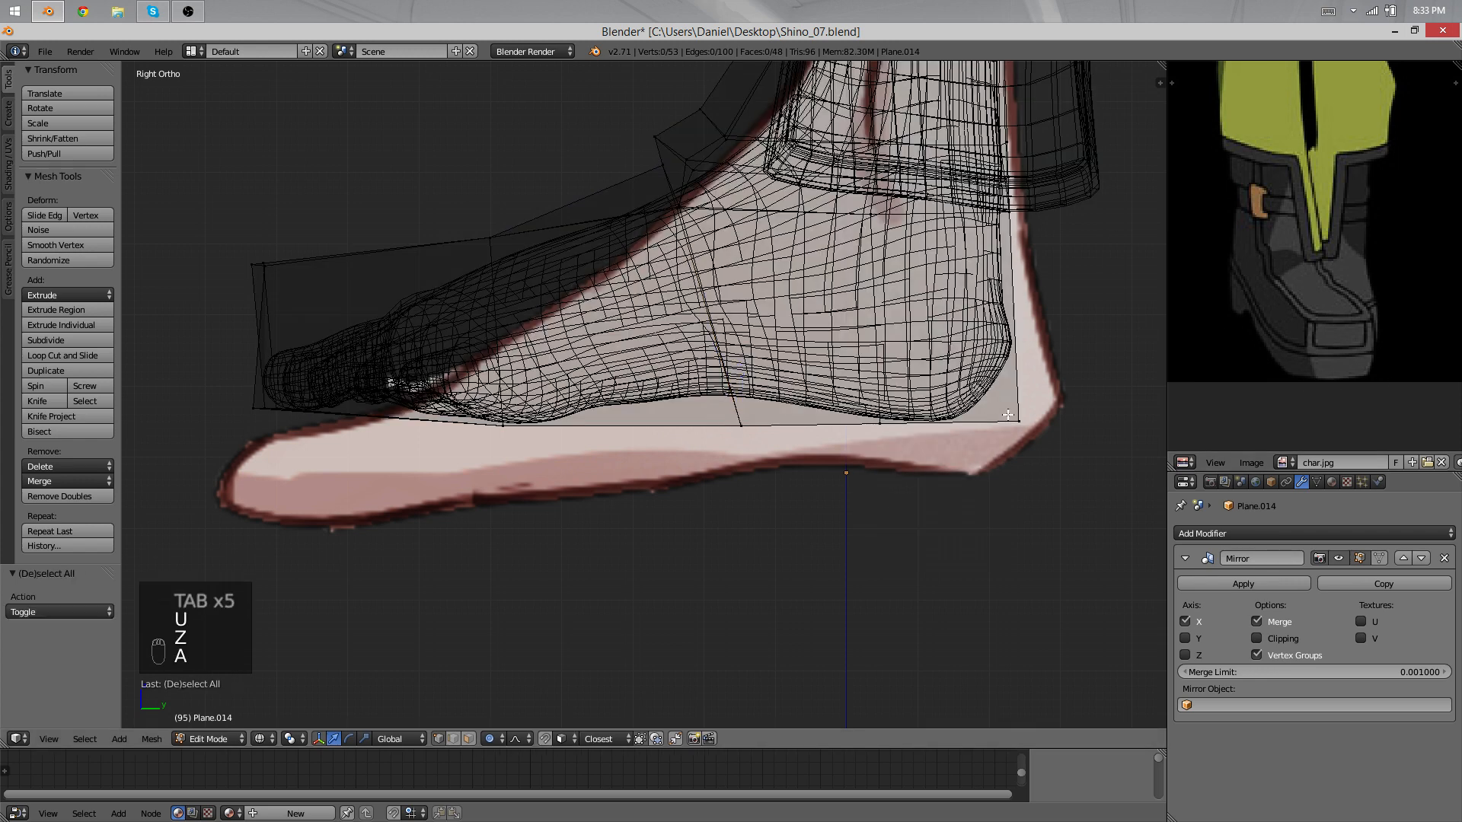
key("a")
key("a")
key("a")
key("a")
key("a")
key("a")
key("b")
left_click_drag(398, 424, 183, 185)
key("g")
left_click(176, 215)
key("z")
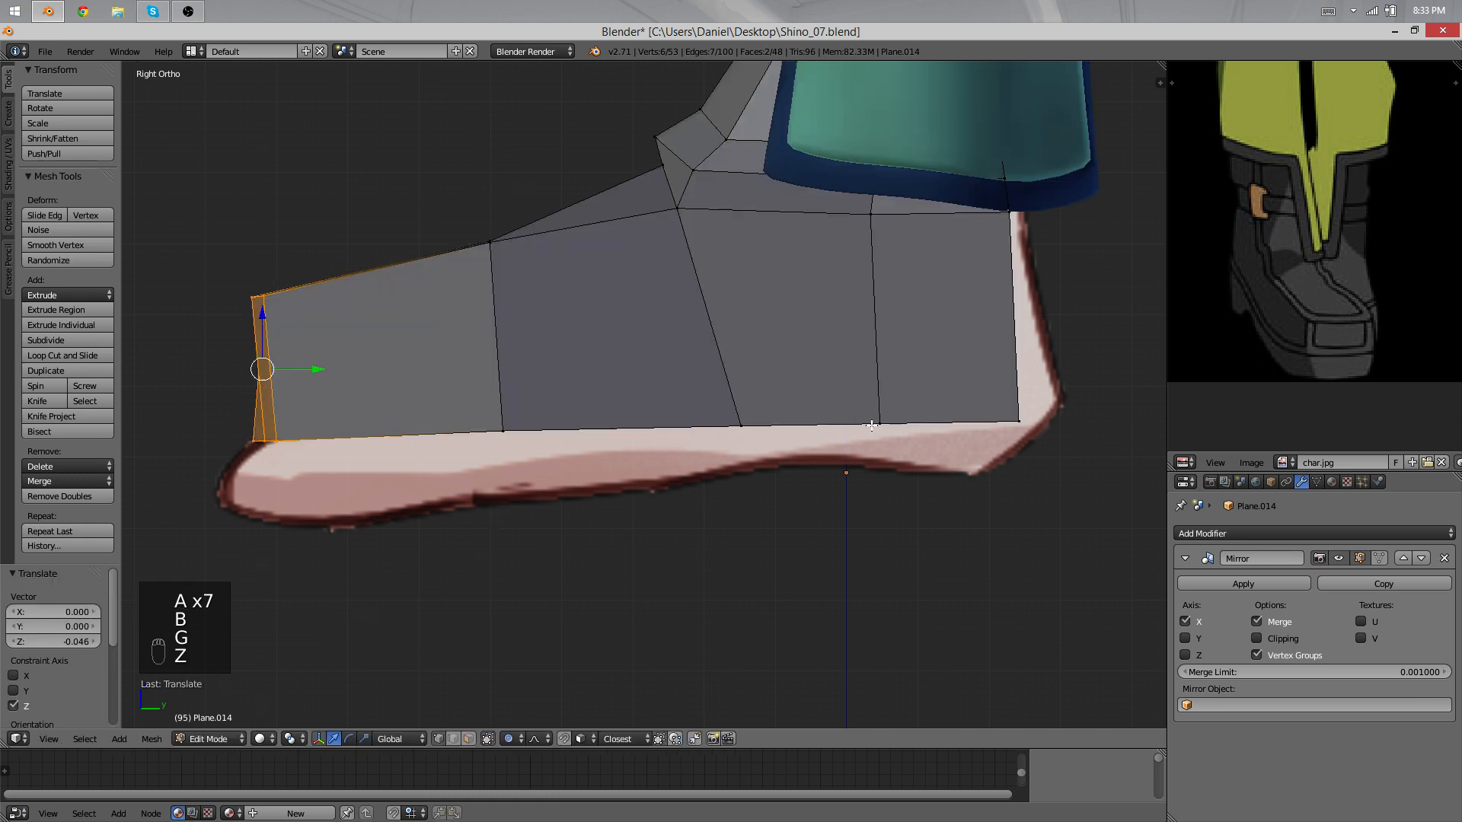
middle_click_drag(902, 441, 937, 427, "shift")
key("a")
key("b")
left_click_drag(1134, 479, 271, 365)
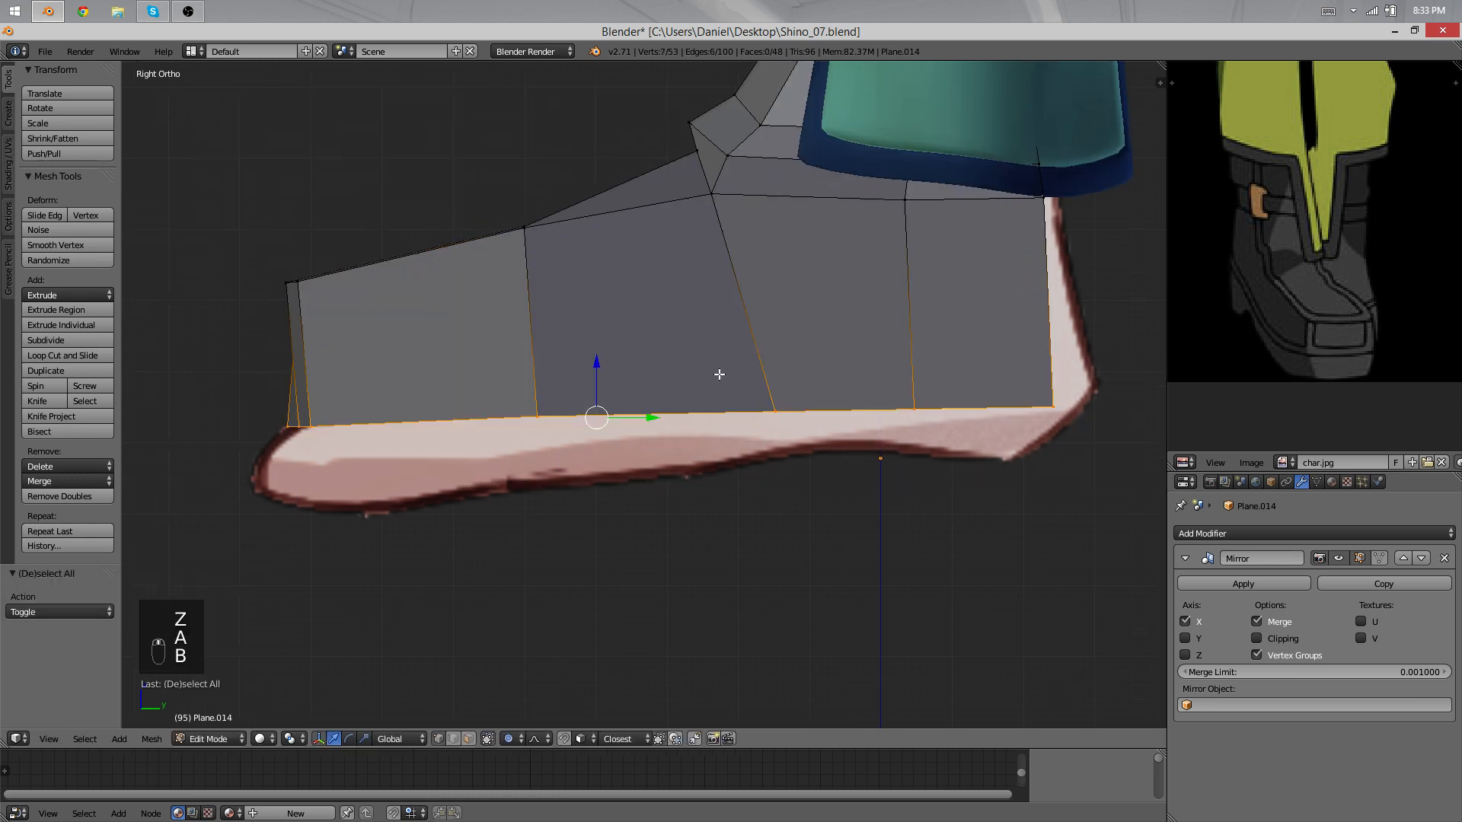
Step: Box-select all the sole vertices in wireframe, rotate them -0.714°, and lower them 0.009 along Z
key("z")
key("a")
key("n")
key("n")
key("b")
left_click_drag(1096, 461, 122, 358)
key("r")
left_click(1053, 350)
key("g")
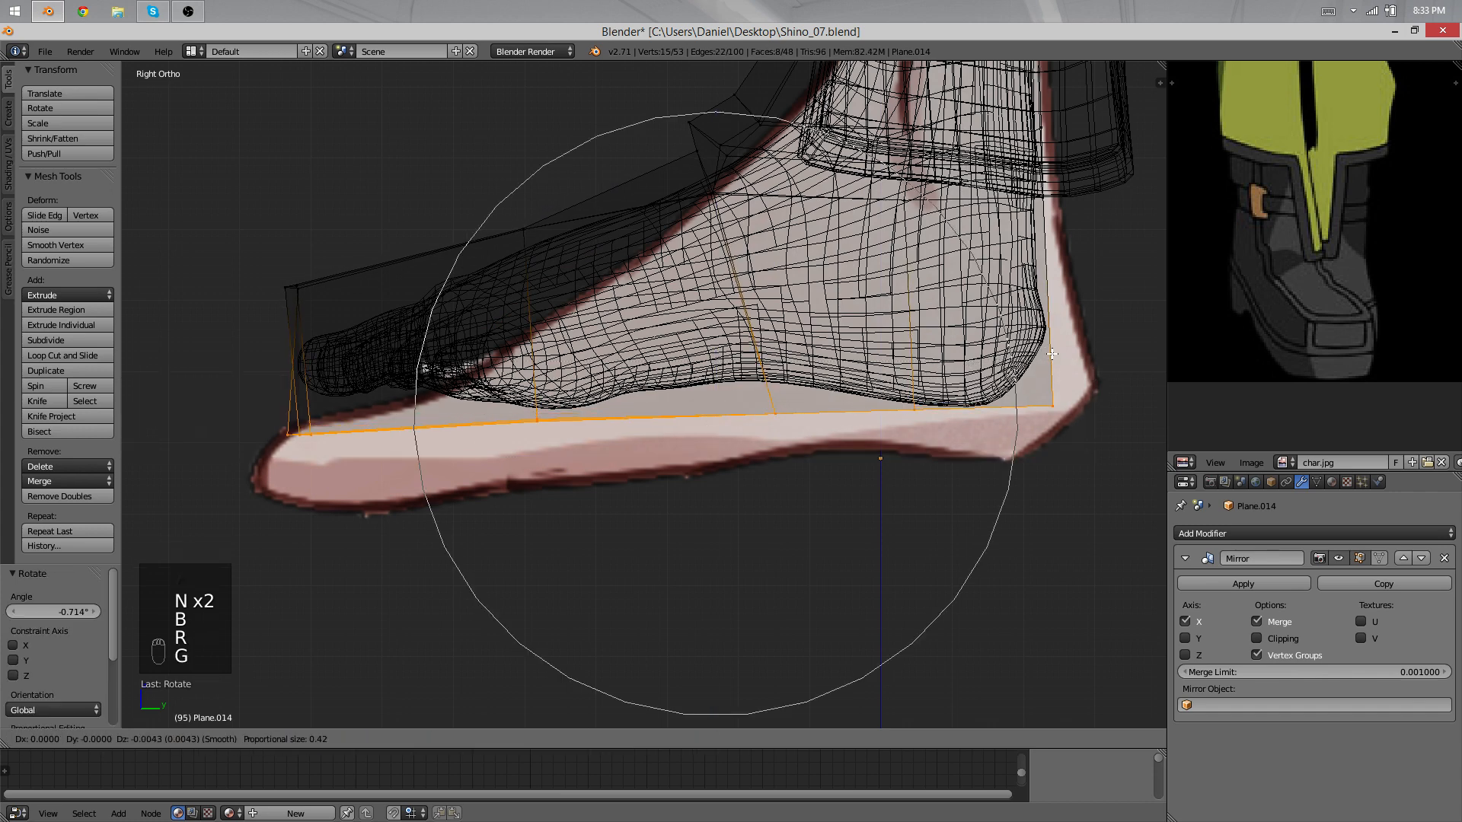
left_click(1053, 353)
key("z")
Step: Extrude the underside of the boot downward about 0.097 to form a thick sole
scroll(301, 453, "down", 2)
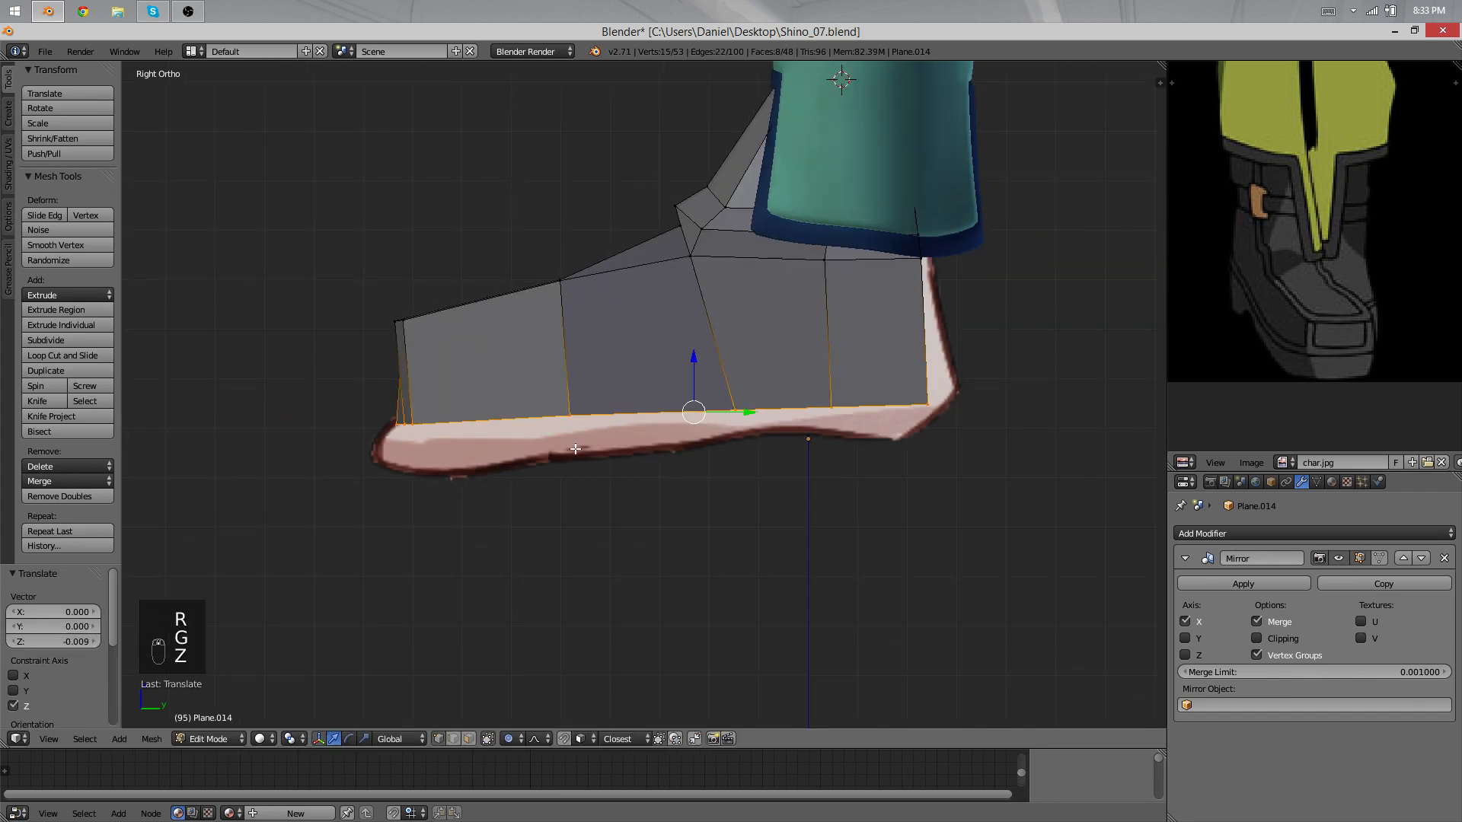
key("e")
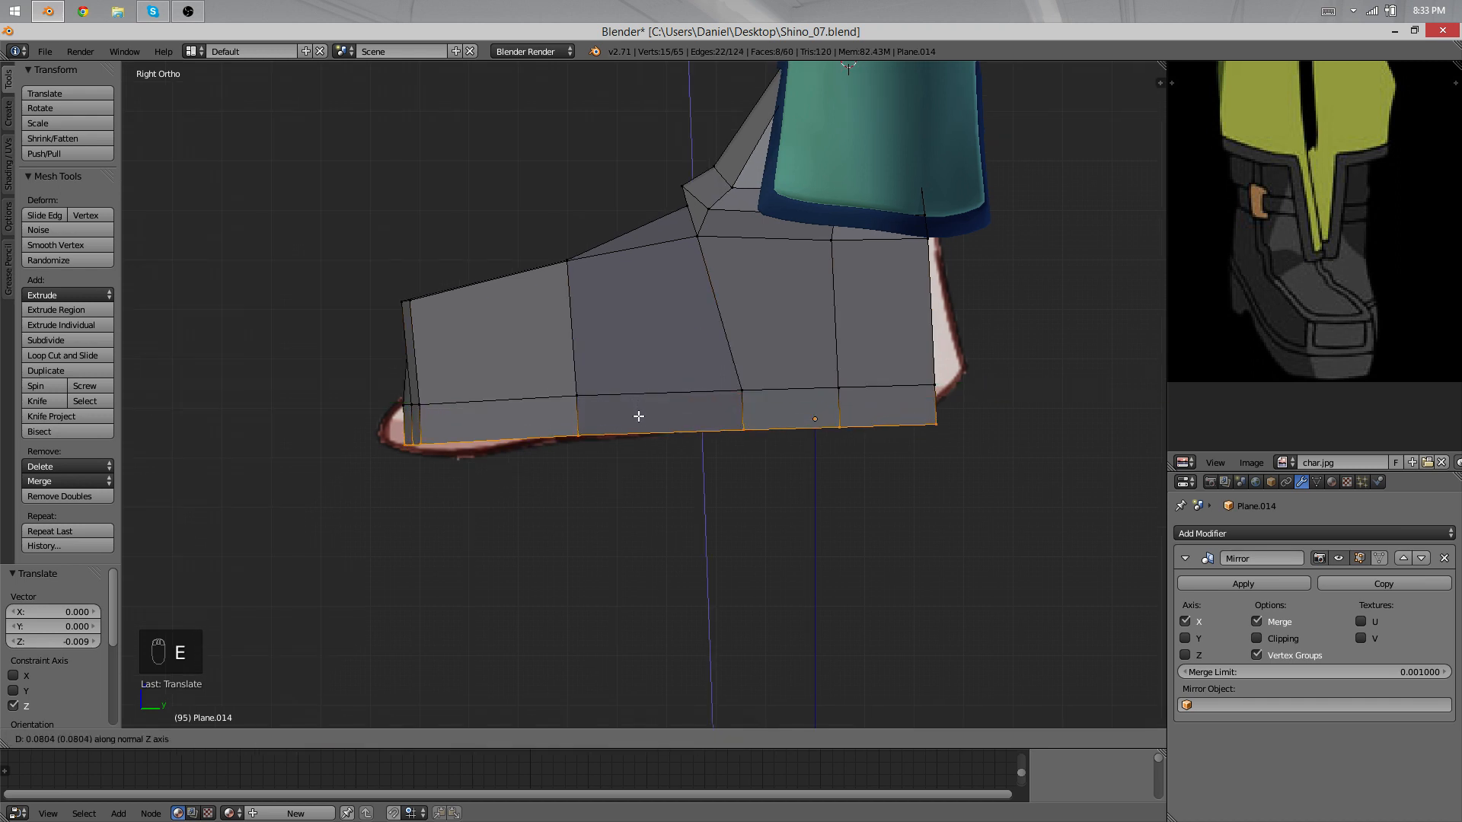
left_click(636, 423)
Step: Box-select the bottom vertices of the sole's arch section in wireframe and delete the faces between them
scroll(639, 444, "up", 3)
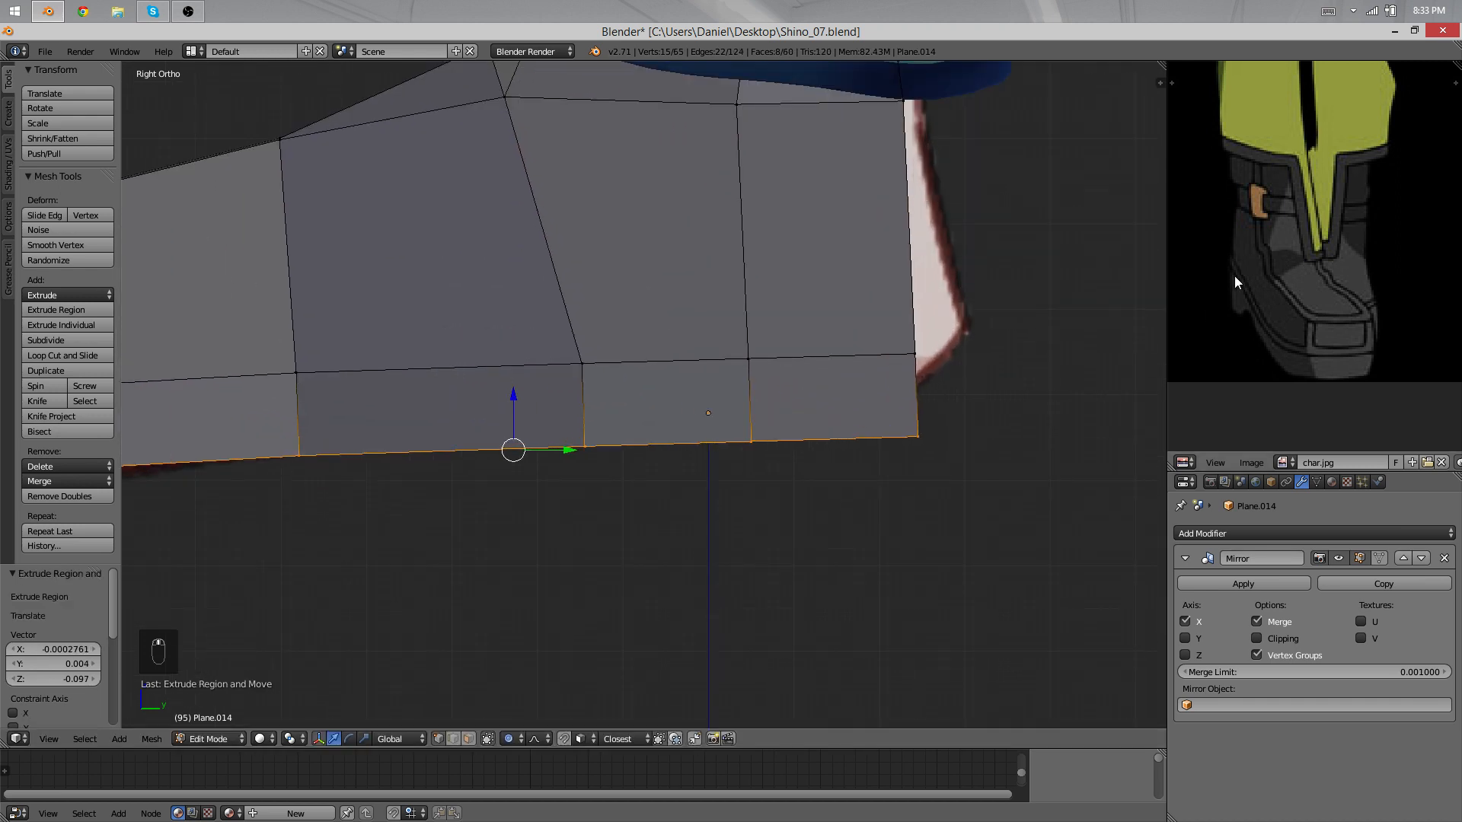
key("z")
key("a")
key("b")
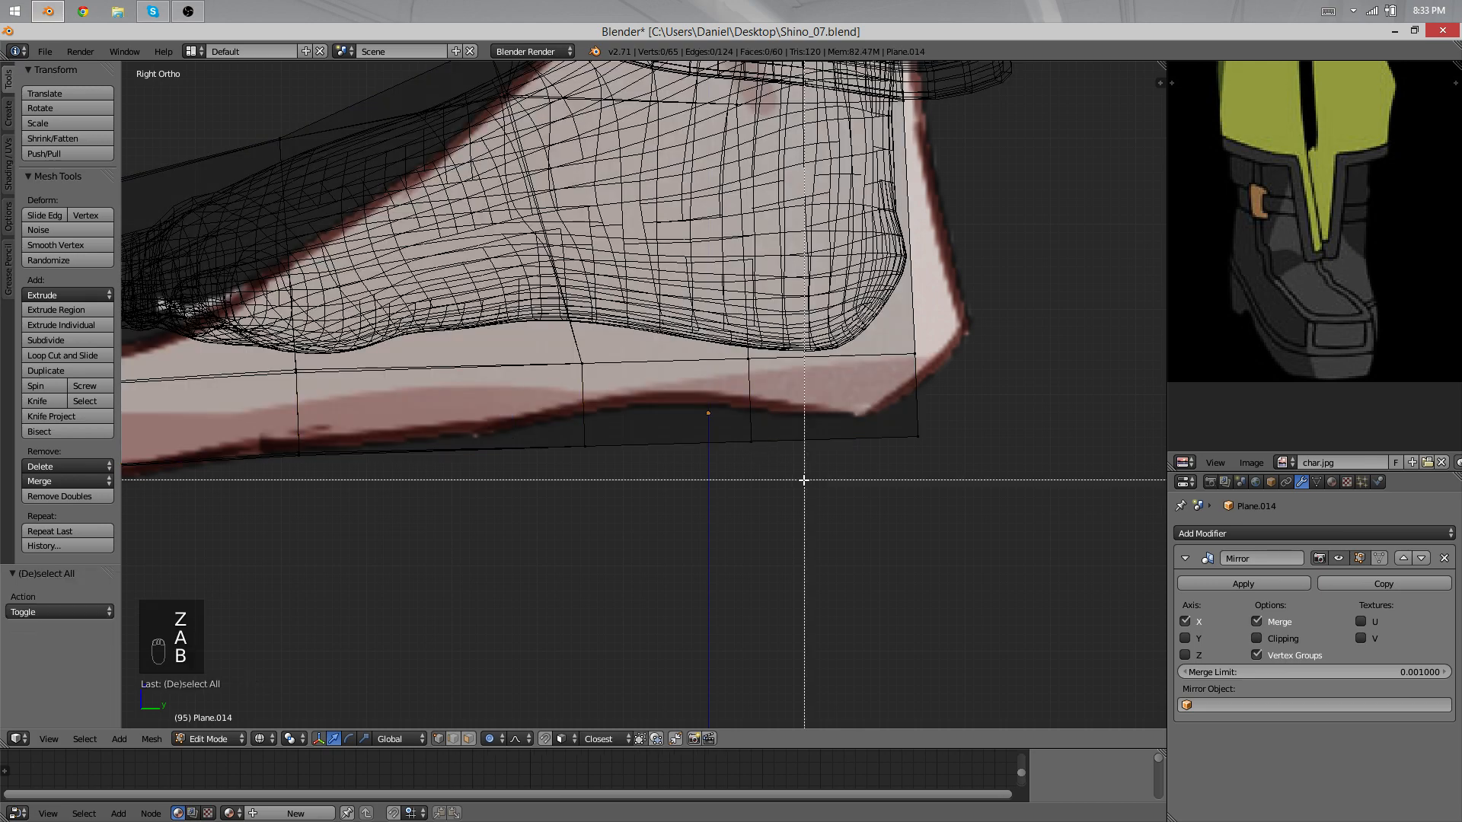
left_click_drag(799, 477, 494, 423)
key("x")
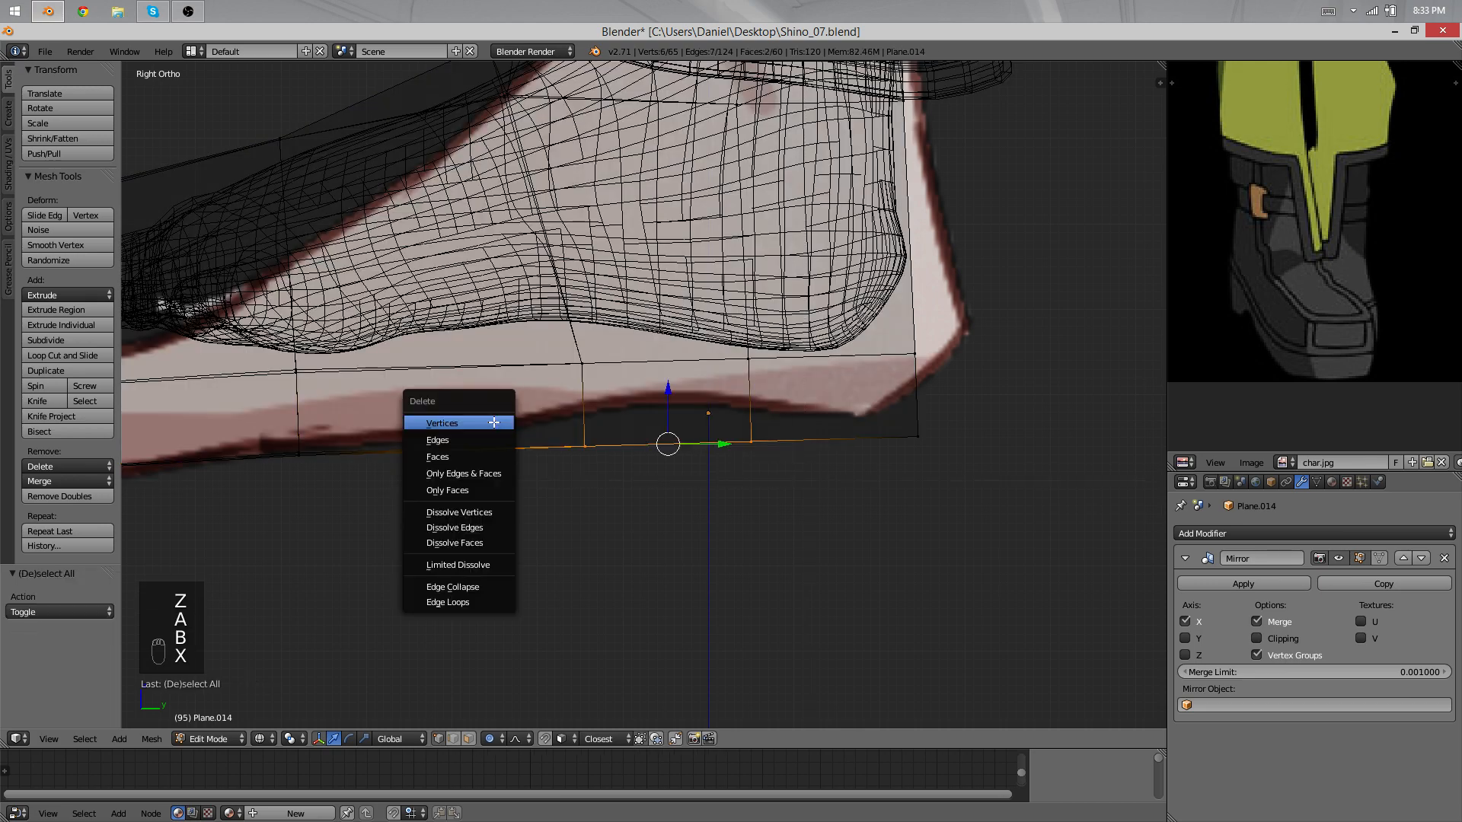
left_click(493, 452)
Step: Box-select the full height of the arch section between forefoot and heel and delete its remaining side faces
key("a")
key("a")
key("a")
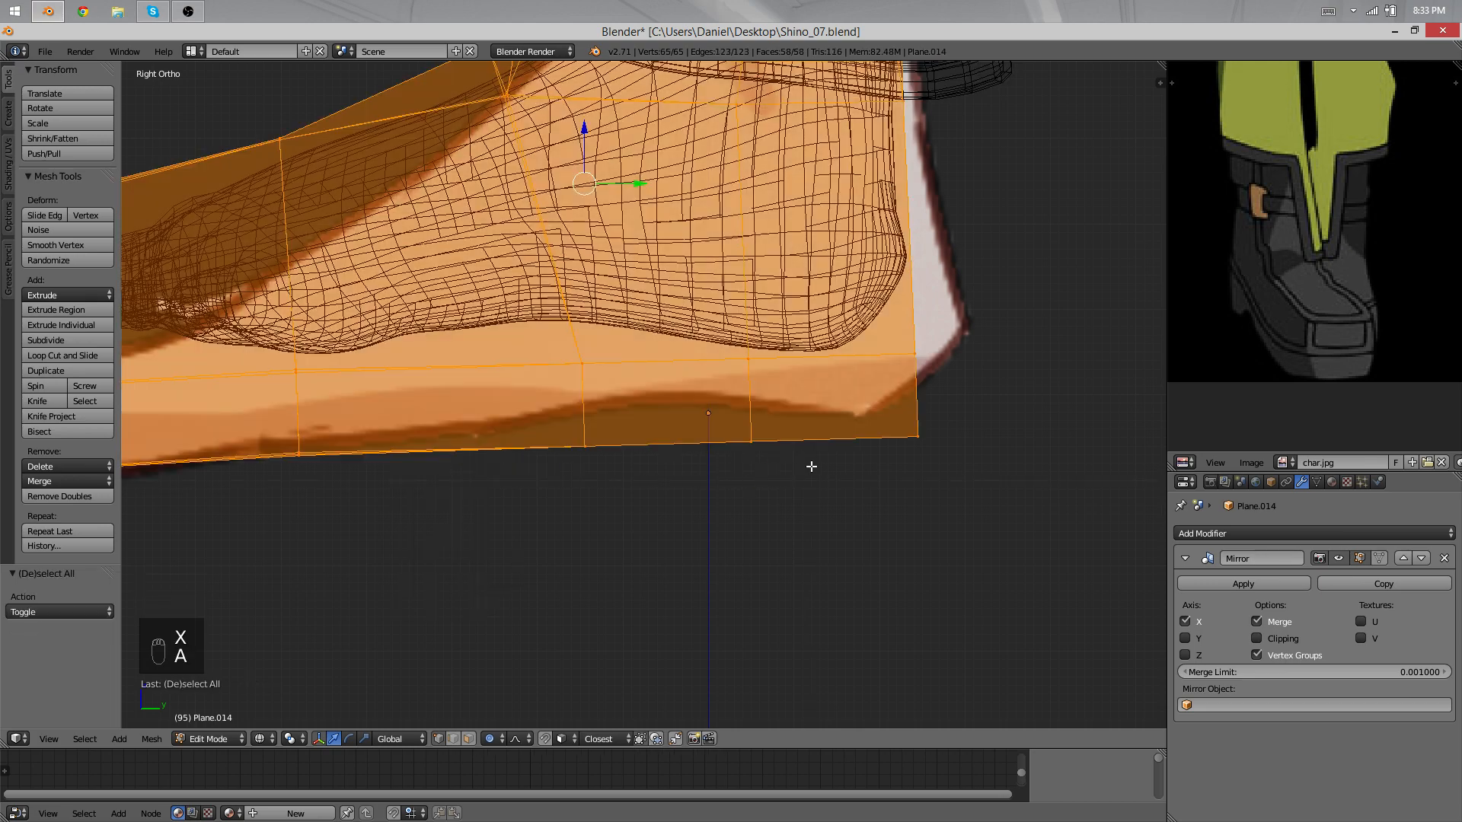
key("b")
left_click_drag(816, 490, 502, 335)
key("x")
left_click(503, 333)
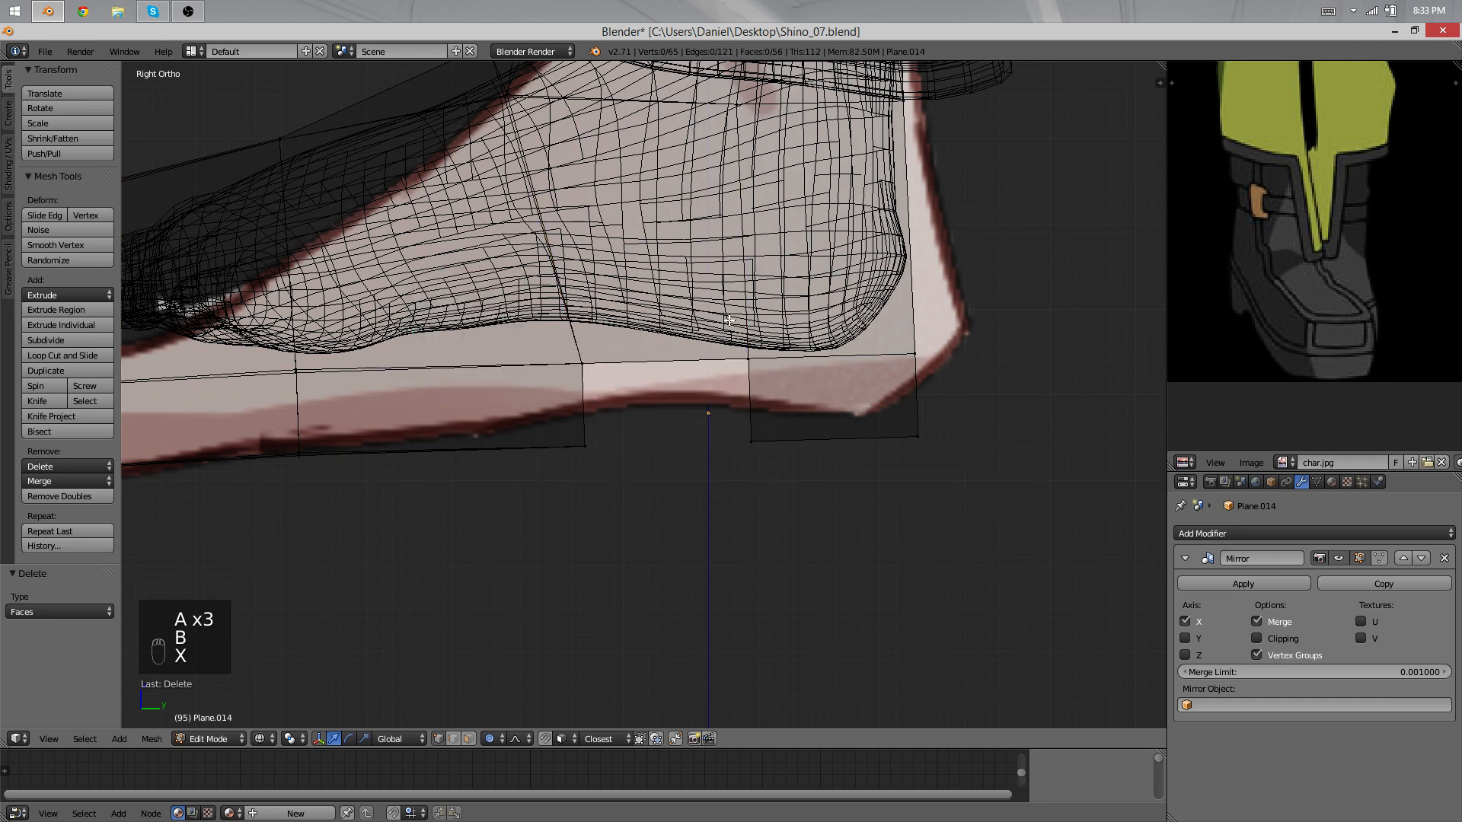
Step: Bridge the underside of the arch gap with a face and add a lengthwise loop cut through its middle
key("z")
middle_click_drag(750, 388, 661, 368)
middle_click_drag(610, 439, 749, 481)
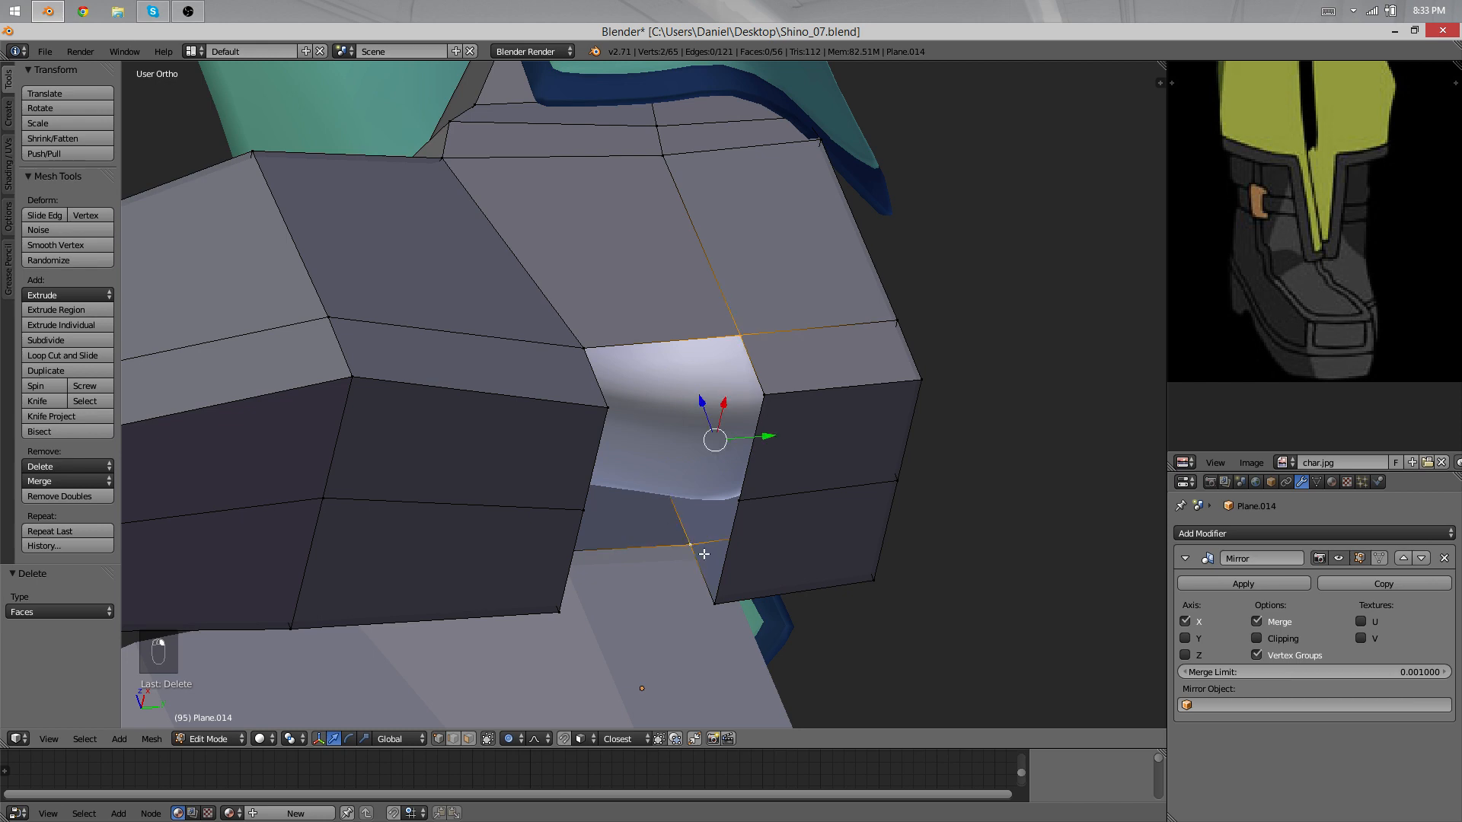
middle_click_drag(703, 554, 585, 552)
key("f")
key("ctrl+r")
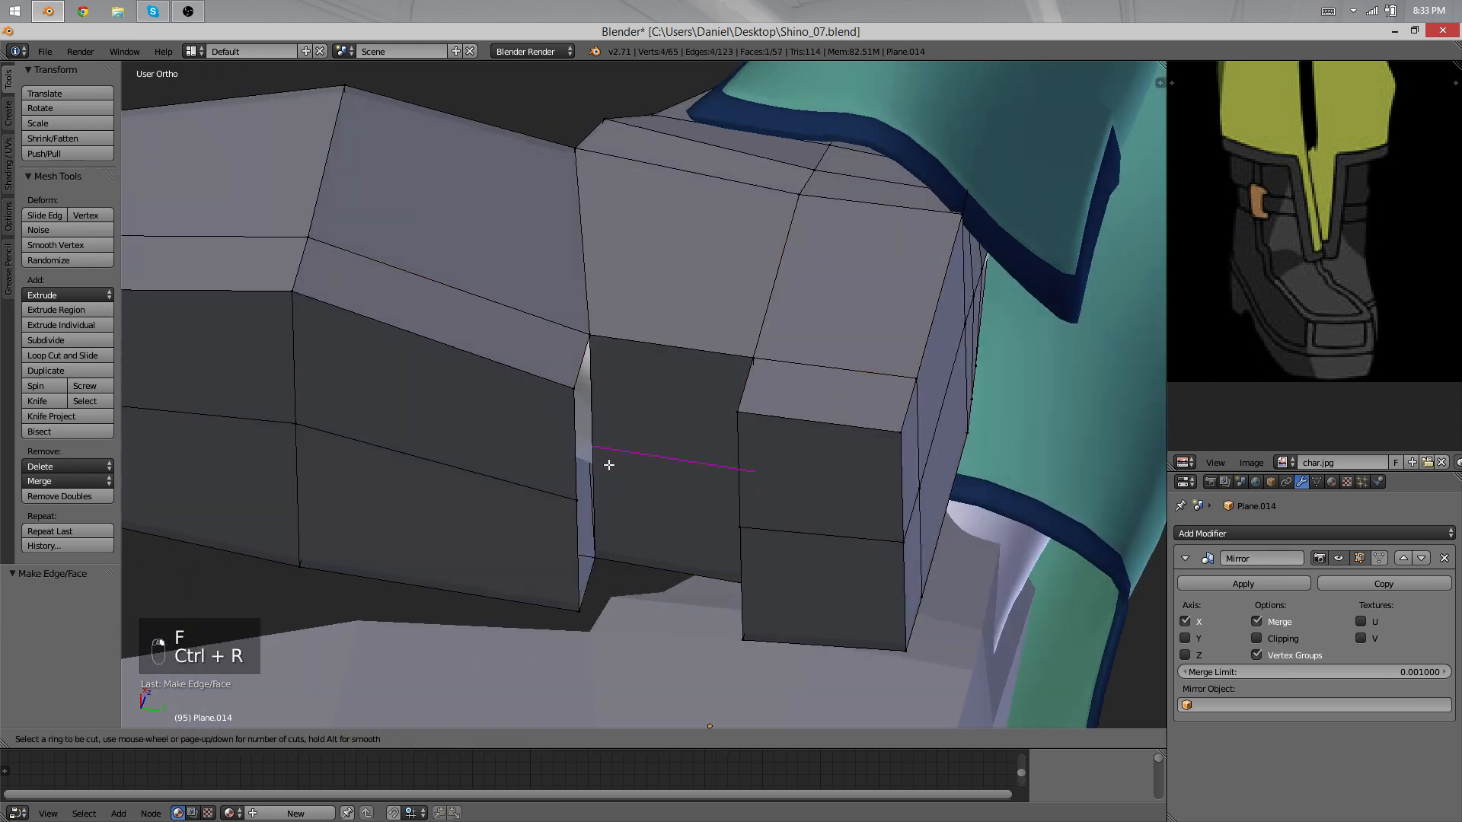
left_click(607, 463)
Step: Try to fill the open forefoot-side wall of the arch gap from its corner vertices
left_click(564, 385)
key("f")
key("f")
key("f")
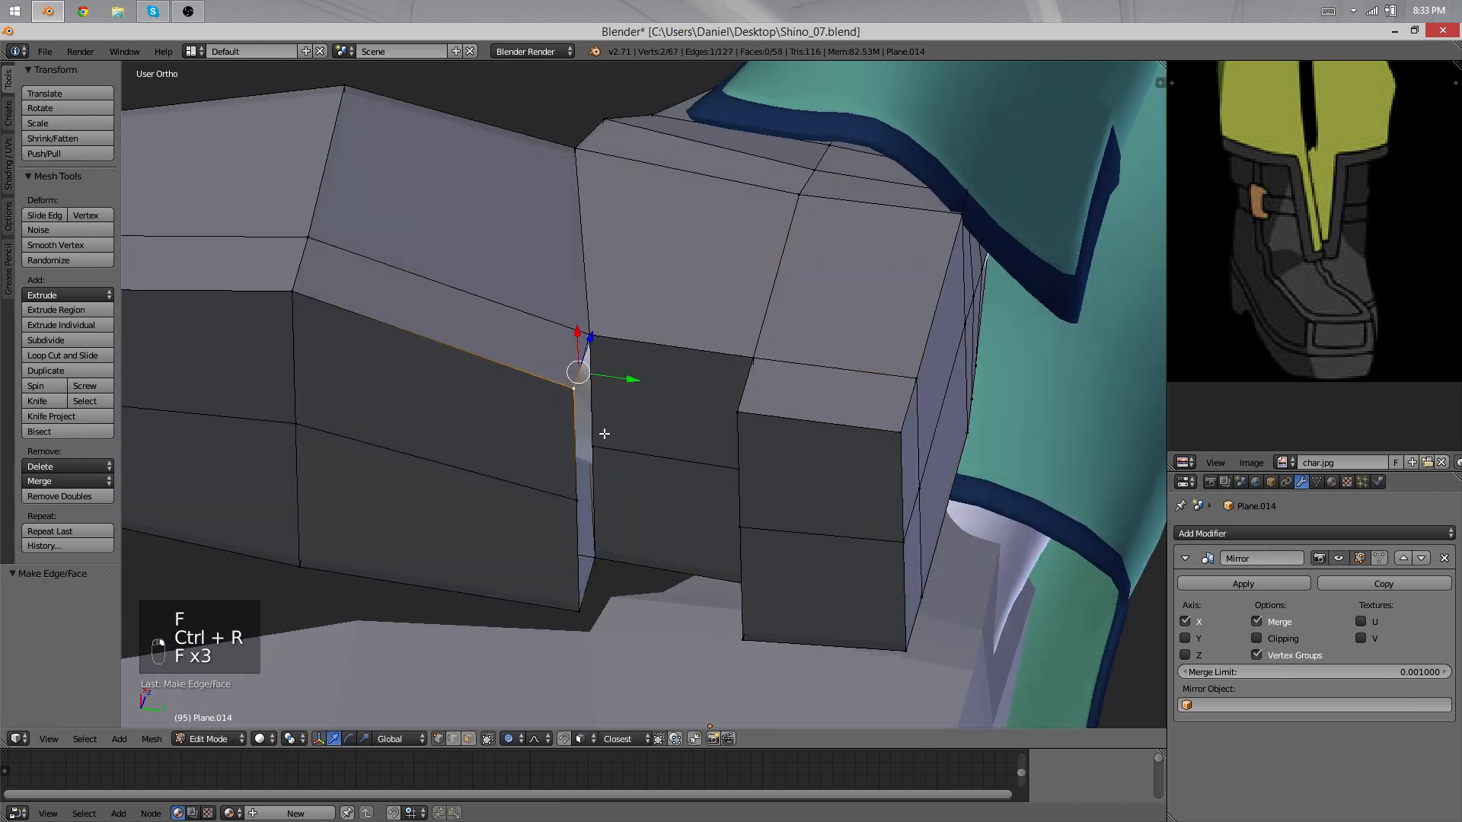
middle_click_drag(604, 433, 574, 487)
key("a")
middle_click_drag(1256, 335, 1195, 329)
scroll(1281, 329, "down", 4)
scroll(1258, 306, "up", 4)
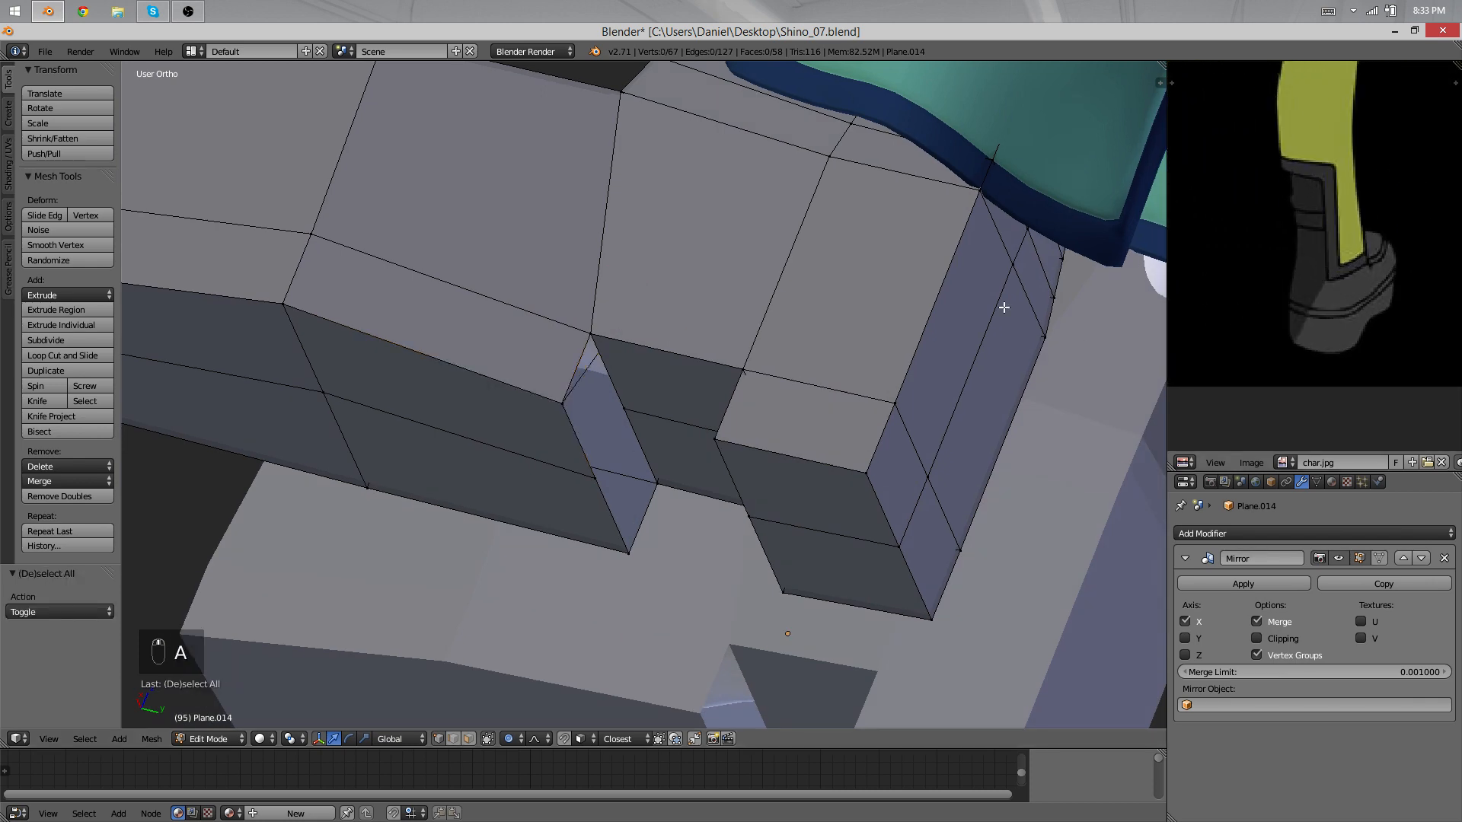
scroll(761, 323, "down", 3)
middle_click_drag(628, 308, 610, 279)
scroll(610, 279, "up", 3)
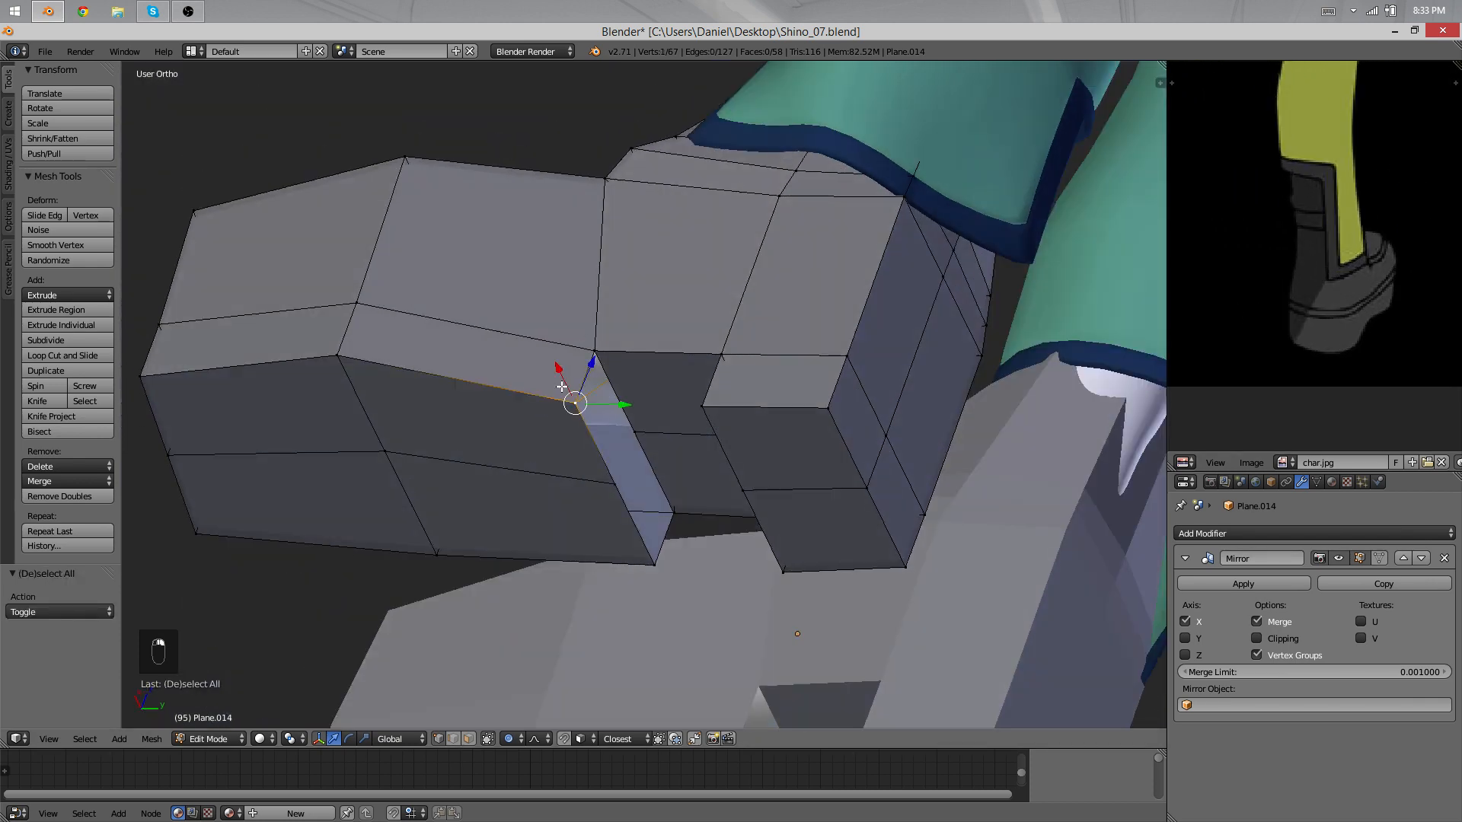
right_click(592, 483, "shift")
middle_click_drag(583, 478, 555, 441)
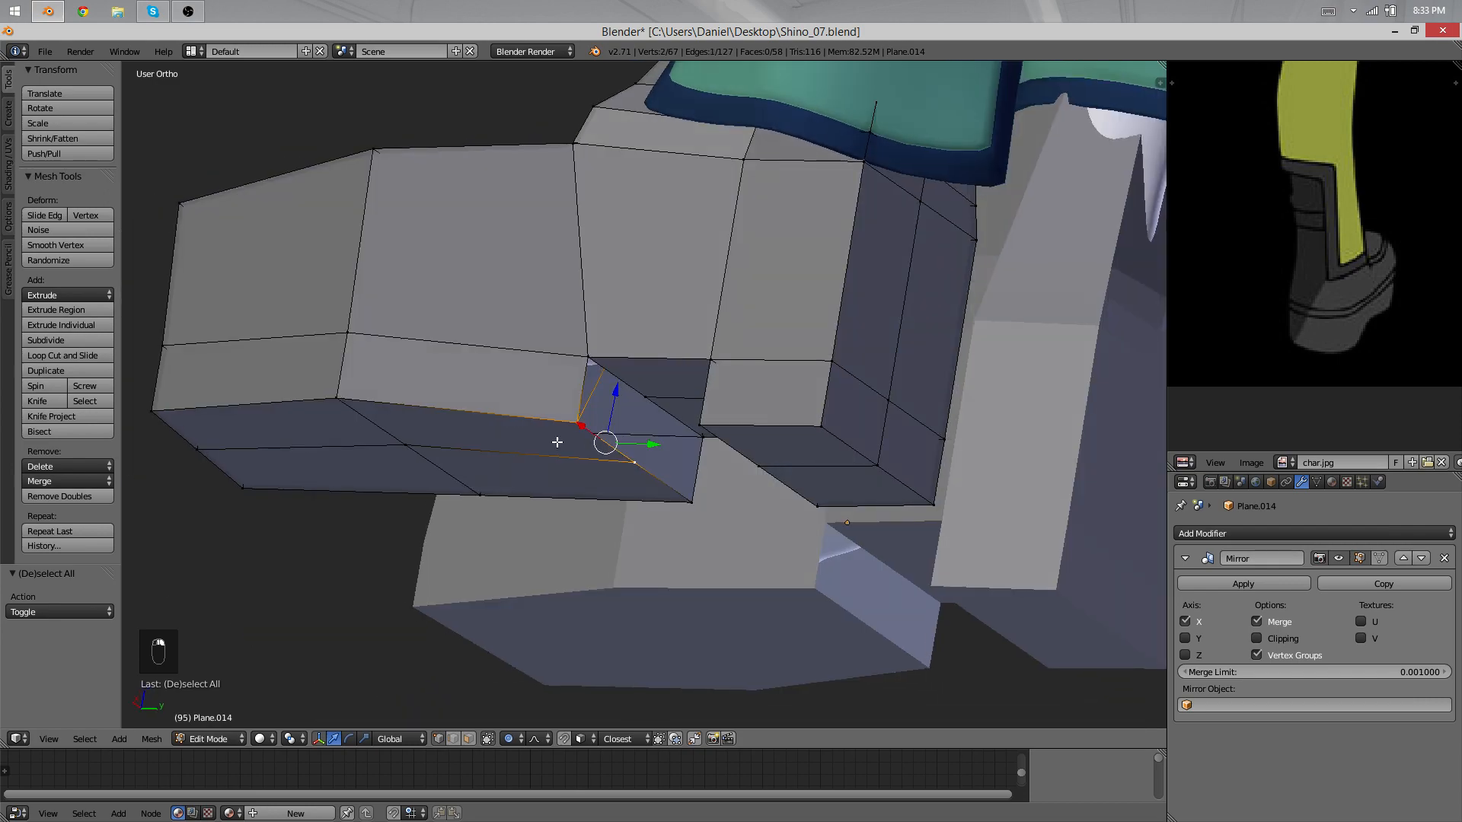
key("g")
right_click(531, 427)
Step: Select the two end vertices of the stray edge across the sole in wireframe and delete that edge
key("z")
middle_click_drag(625, 368, 571, 414)
key("a")
key("a")
key("a")
right_click(576, 433)
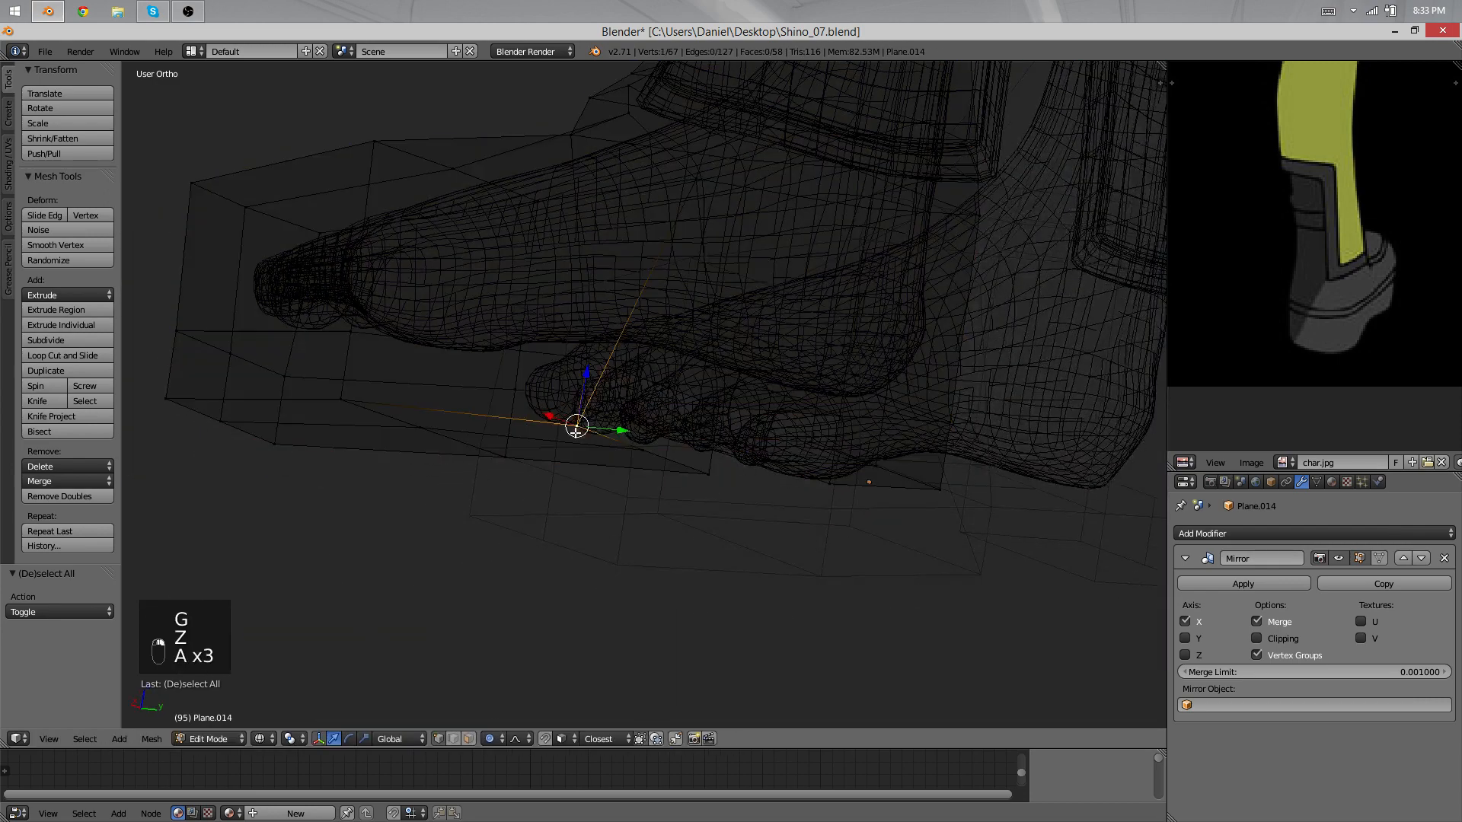
right_click(710, 203, "shift")
key("x")
left_click(715, 184)
key("z")
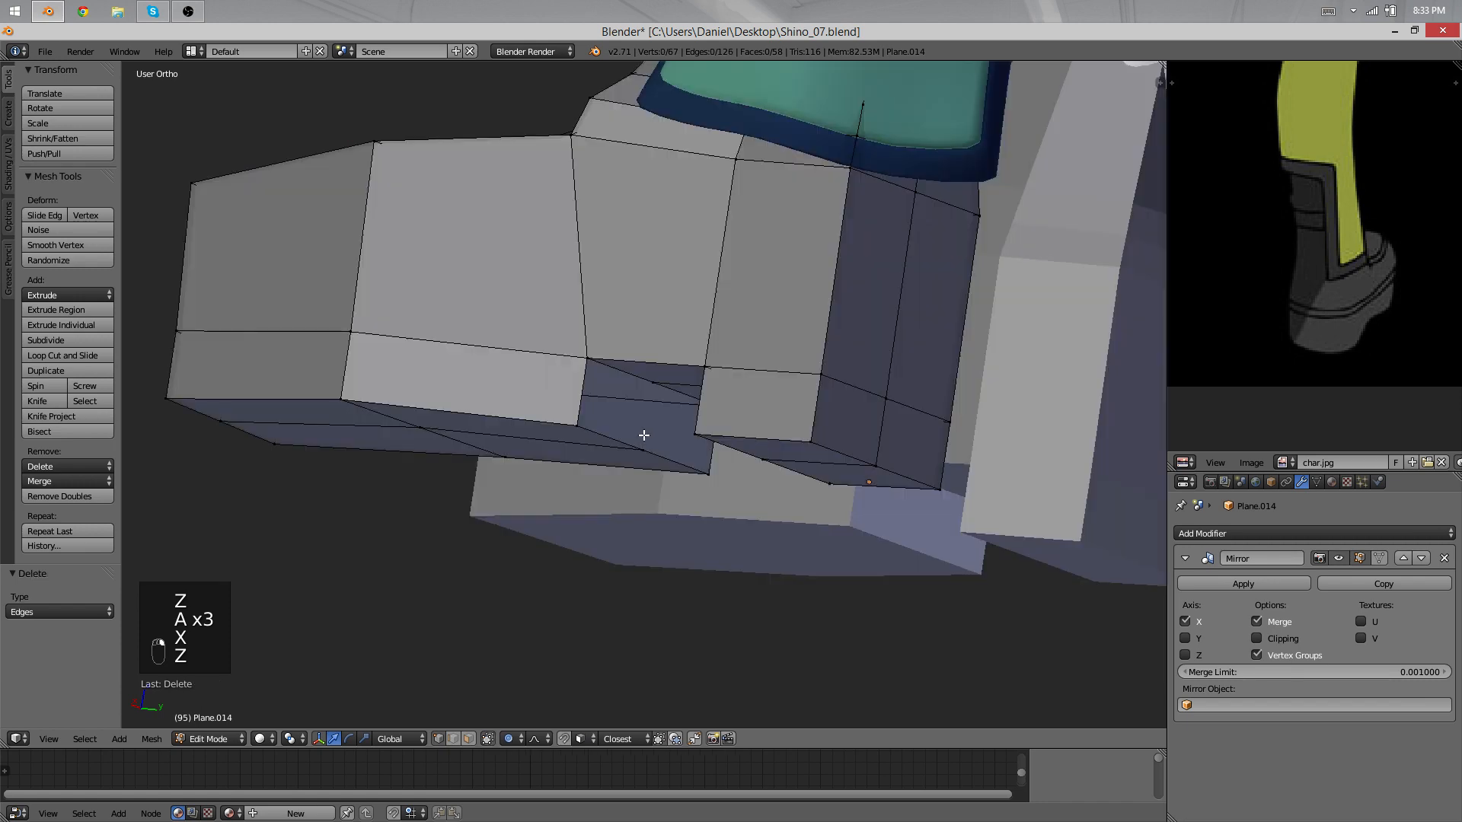
Step: Fill the open forefoot-side wall of the arch gap with two faces
middle_click_drag(643, 434, 568, 335)
key("f")
key("f")
key("f")
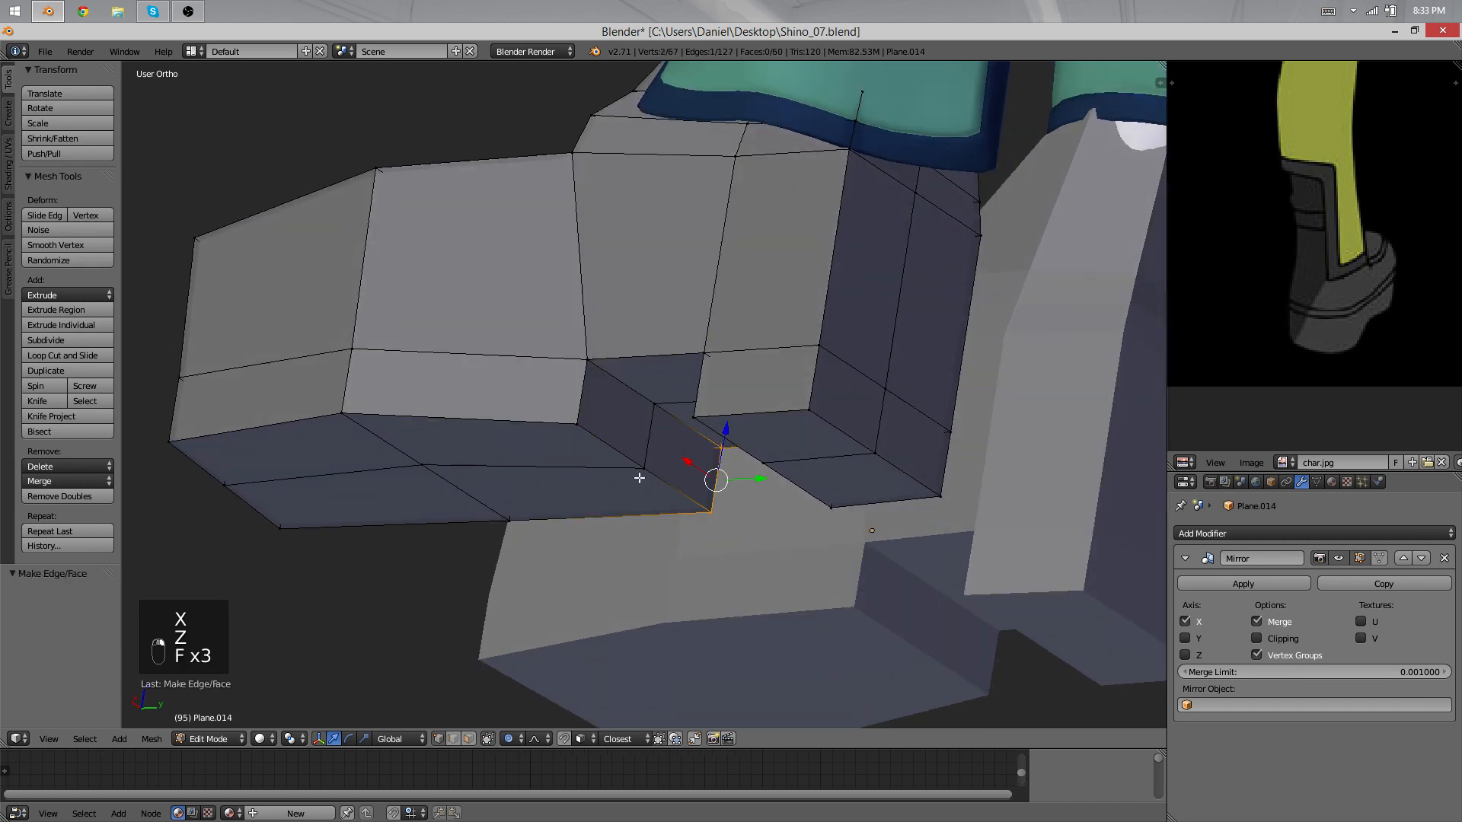
Step: Turn off proportional editing and try moving the lower vertices at the forefoot side of the arch gap
middle_click_drag(561, 424, 623, 491)
key("g")
middle_click(623, 493)
right_click(616, 477)
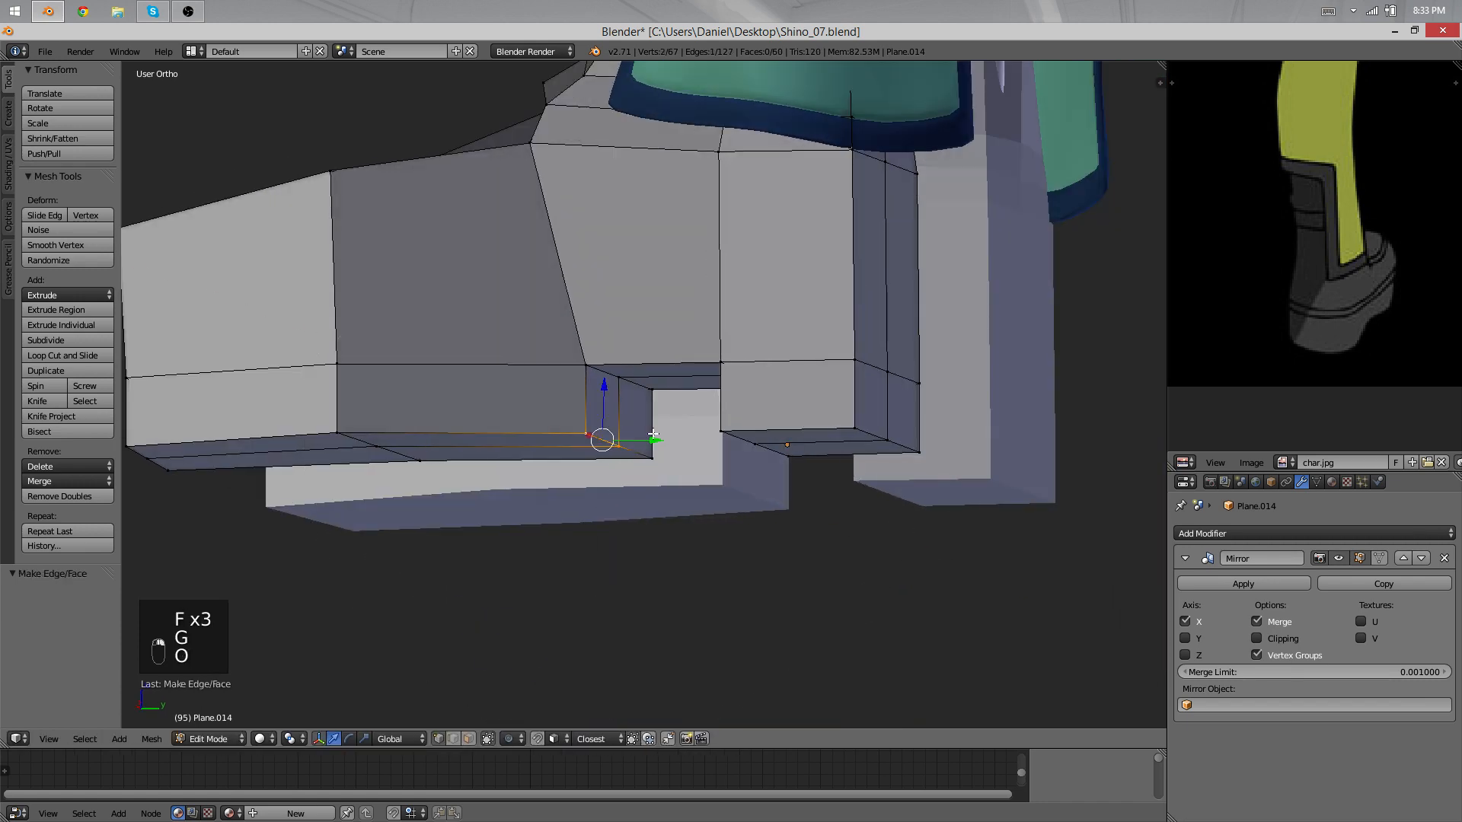
key("g")
right_click(507, 402)
Step: Fill the heel-side wall of the arch gap with two faces and check the boot in Object Mode
middle_click_drag(507, 402, 601, 365)
scroll(601, 364, "down", 3)
scroll(590, 359, "up", 5)
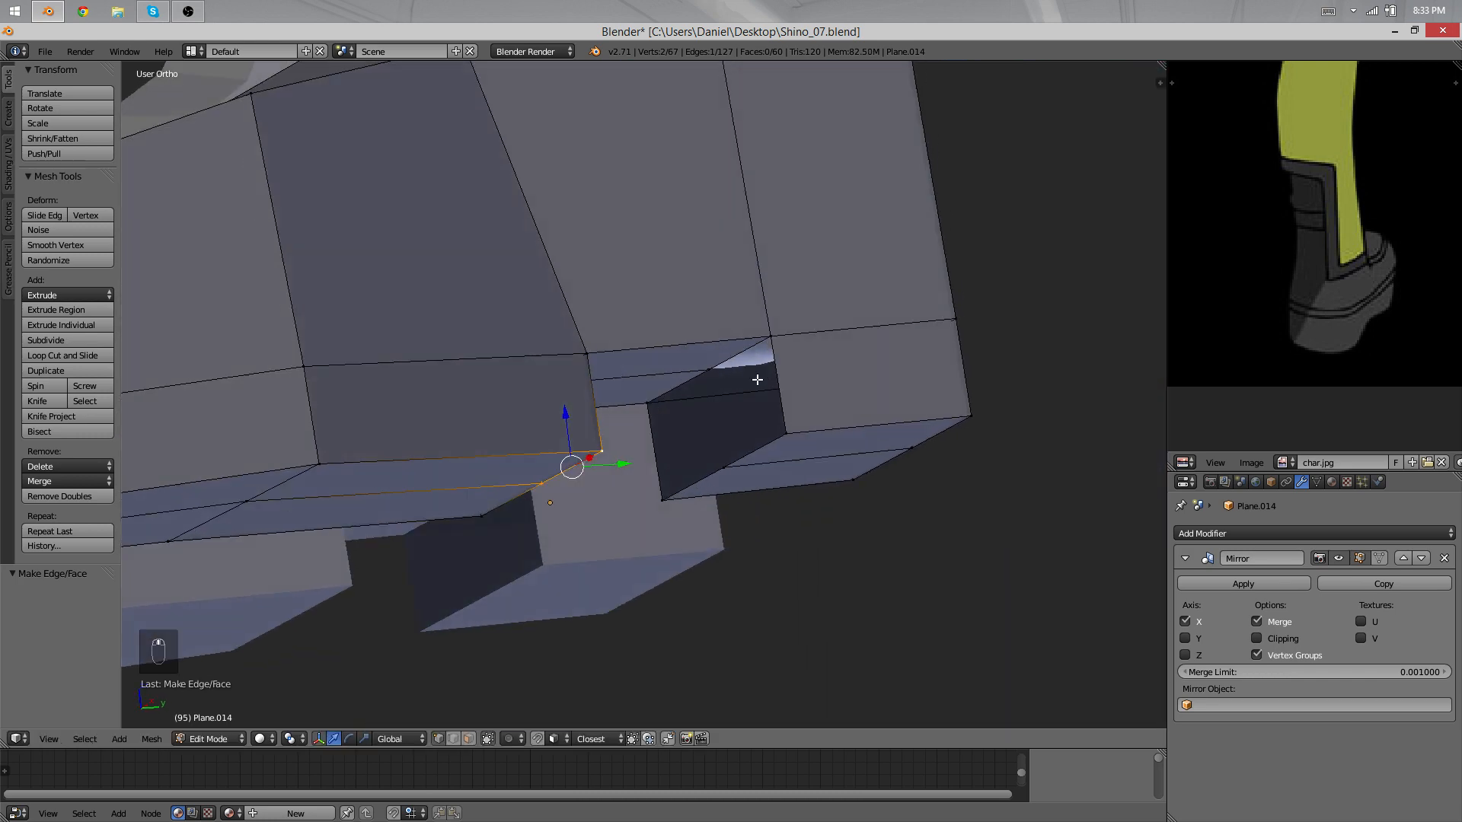
key("f")
key("f")
key("f")
scroll(647, 489, "down", 4)
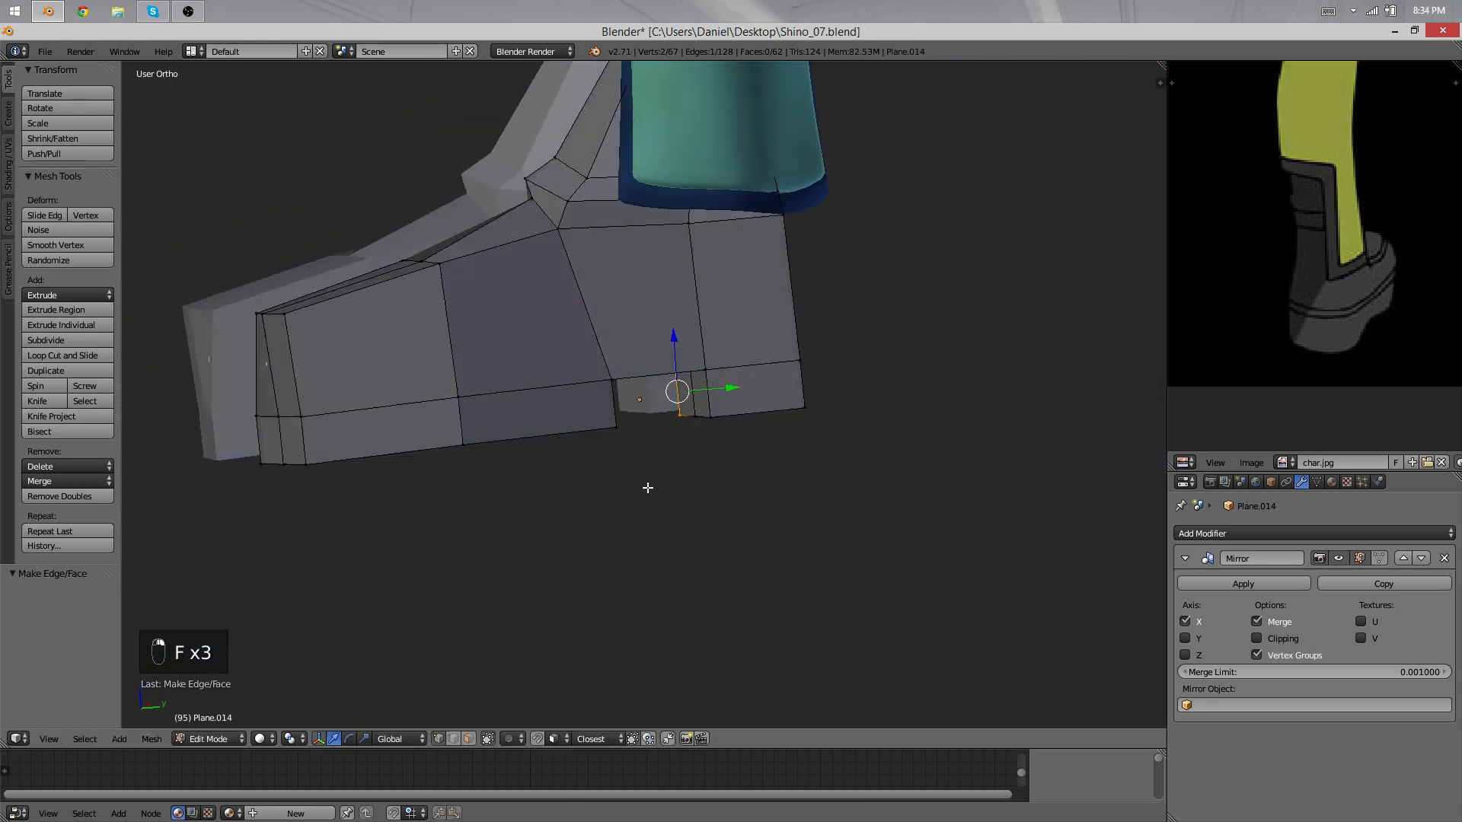
key("Tab")
scroll(657, 414, "down", 2)
scroll(676, 350, "up", 3)
scroll(676, 354, "up", 3)
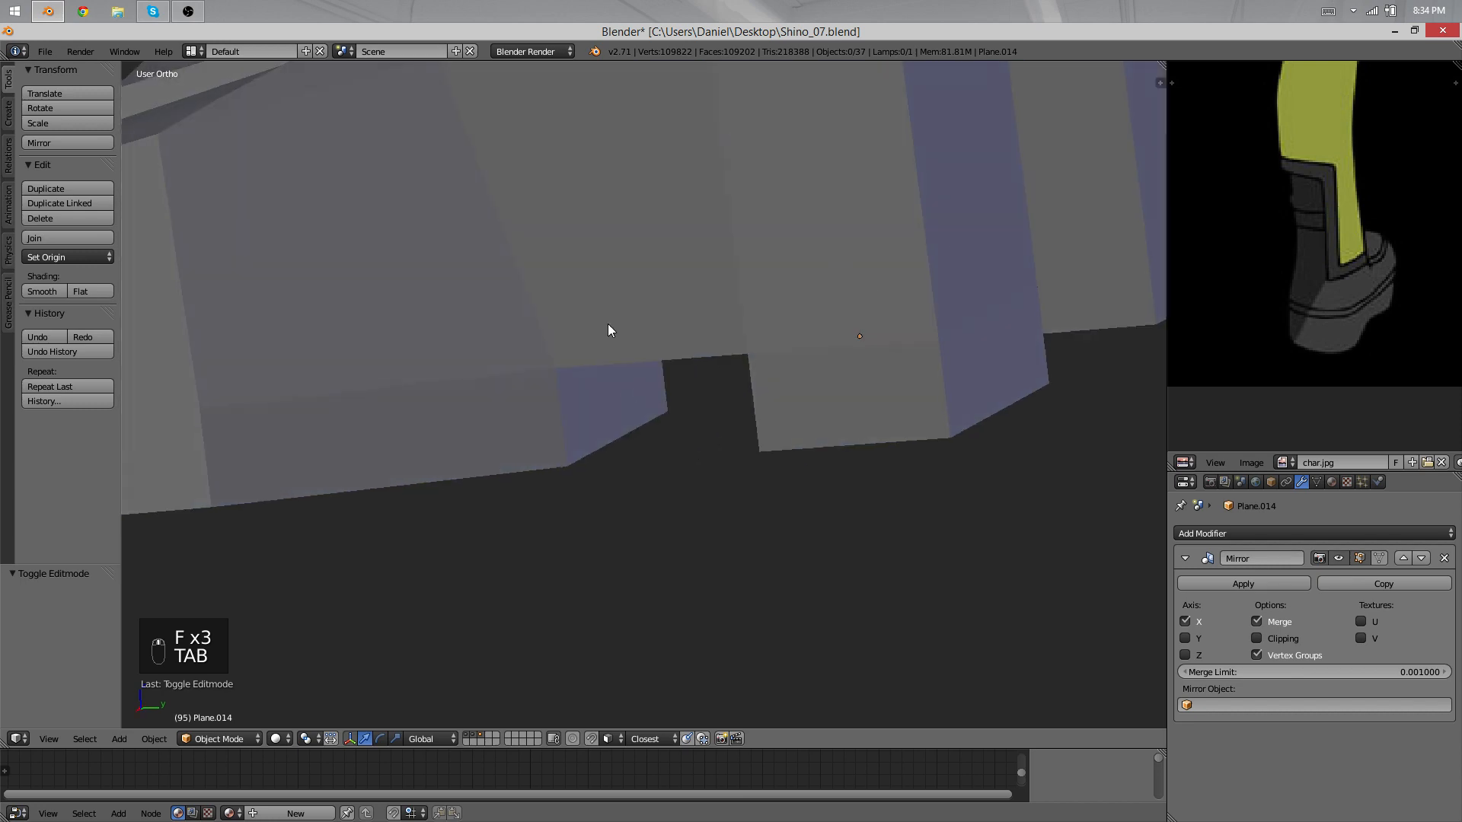
Step: Move the forefoot sole's rear bottom edge about 0.15 toward the toe along Y and slightly up along Z
key("Tab")
middle_click_drag(562, 464, 551, 429)
right_click(550, 428)
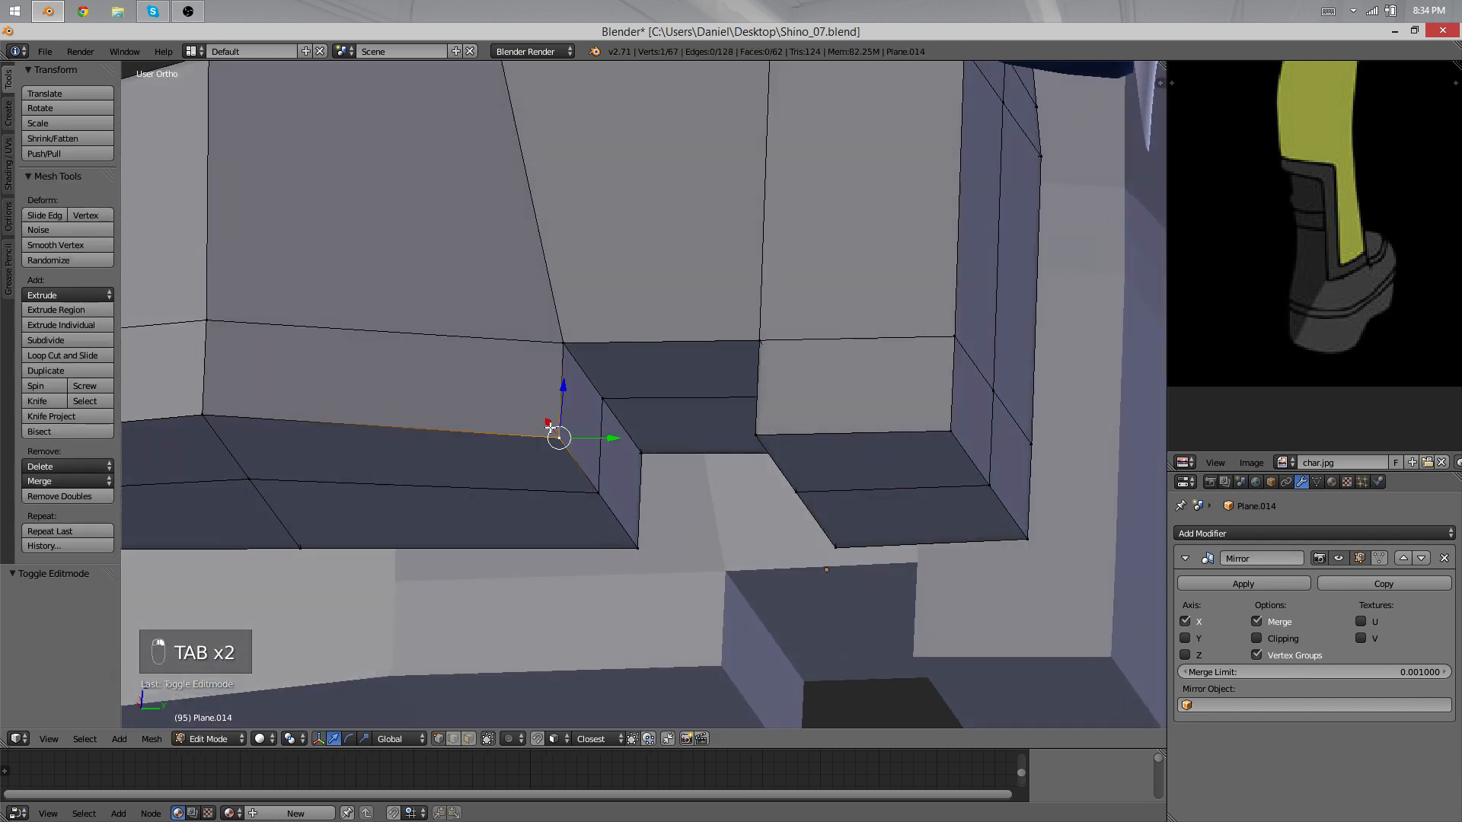
scroll(609, 472, "down", 4)
key("g")
key("y")
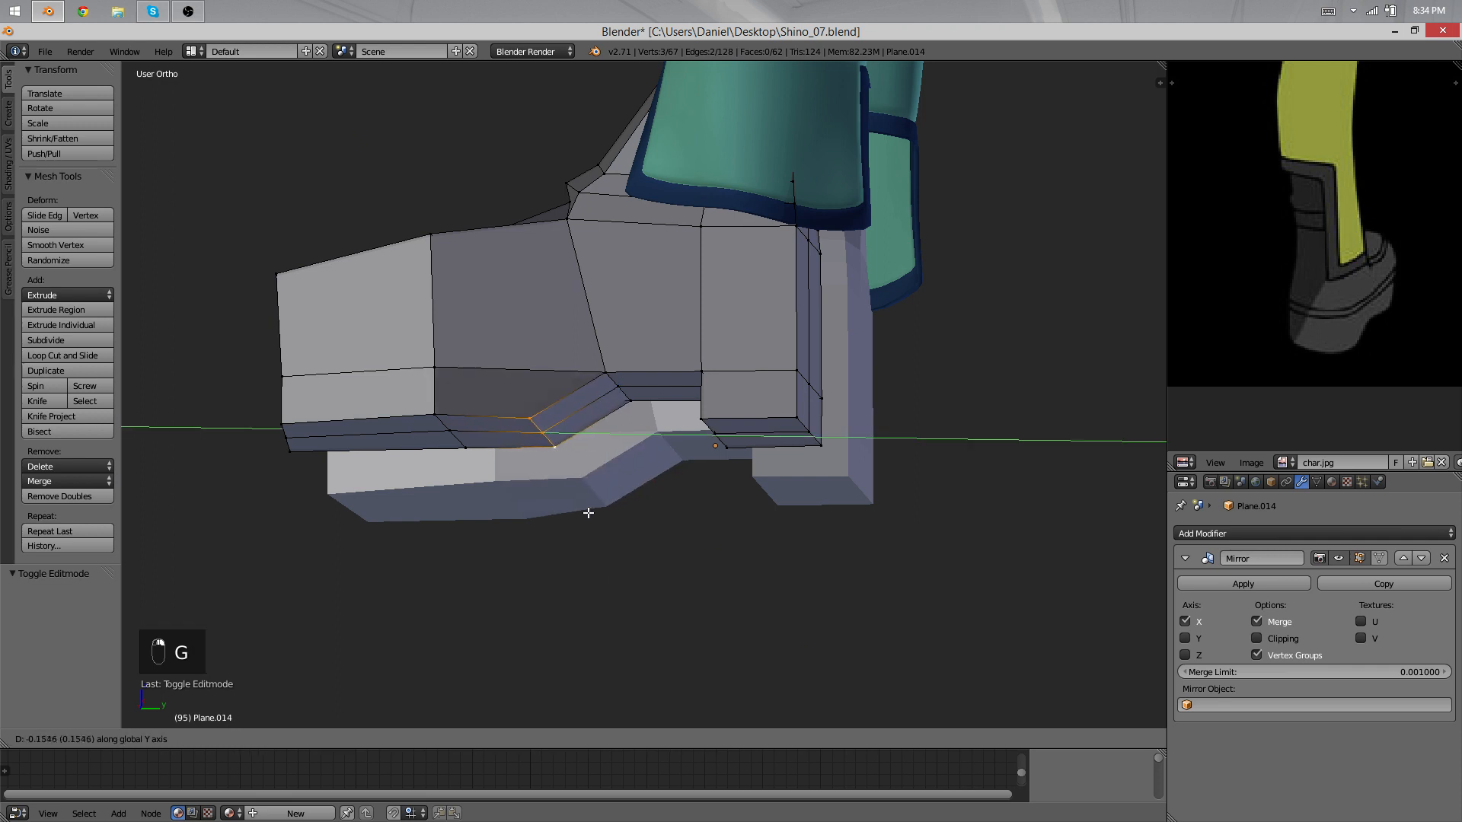
left_click(587, 513)
key("g")
key("z")
left_click(594, 499)
Step: Scale the forefoot sole's rear bottom edge by 1.243 and try further repositioning and scaling it
key("s")
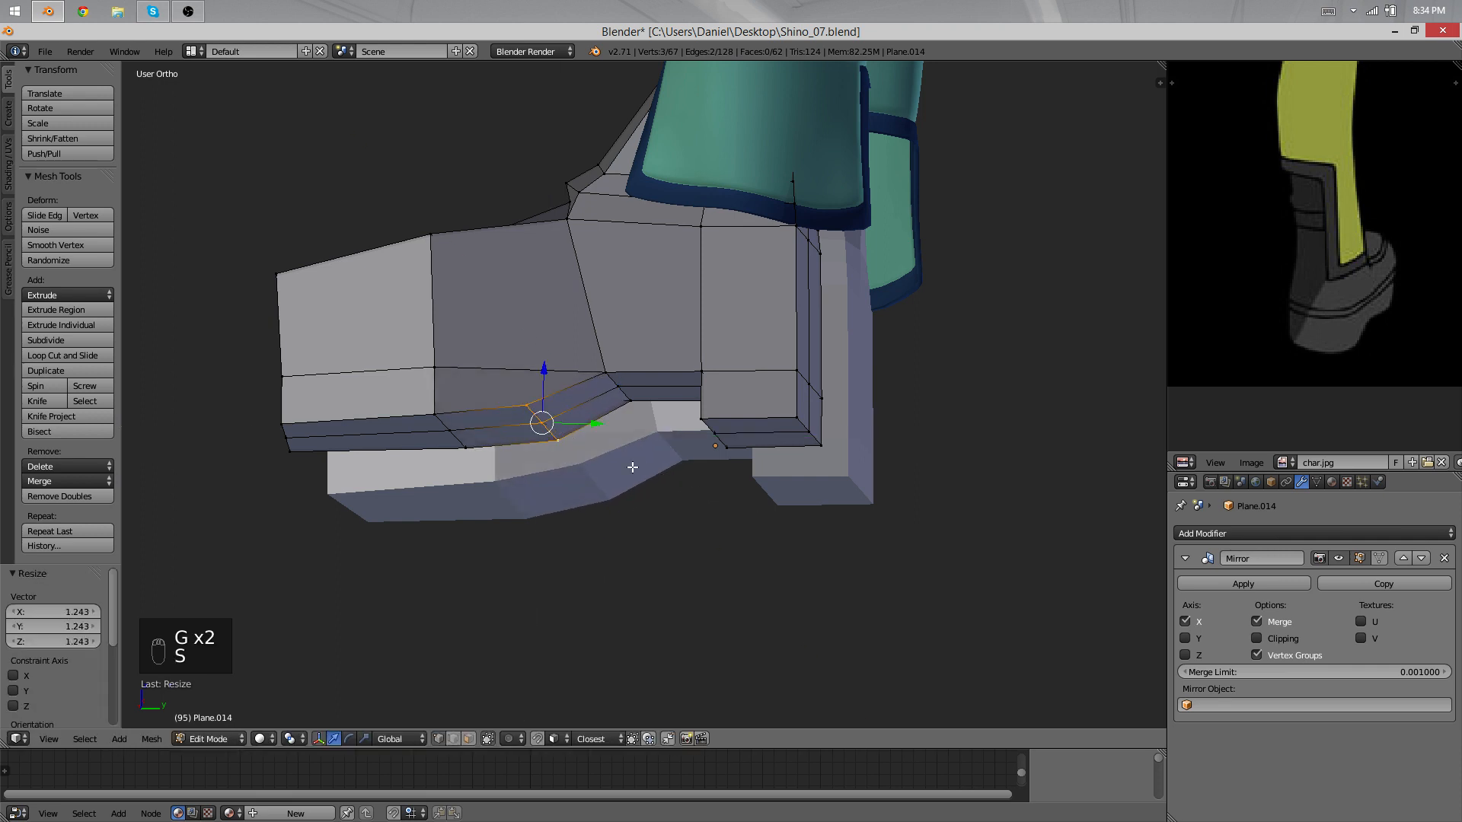
middle_click_drag(633, 468, 661, 516)
key("g")
left_click(661, 507)
scroll(571, 435, "down", 3)
key("s")
middle_click_drag(568, 434, 424, 350)
key("g")
key("y")
Step: Leave Edit Mode and undo the reshaping of the sole's arch, restoring the filled gap with redo
key("Tab")
scroll(577, 488, "up", 2)
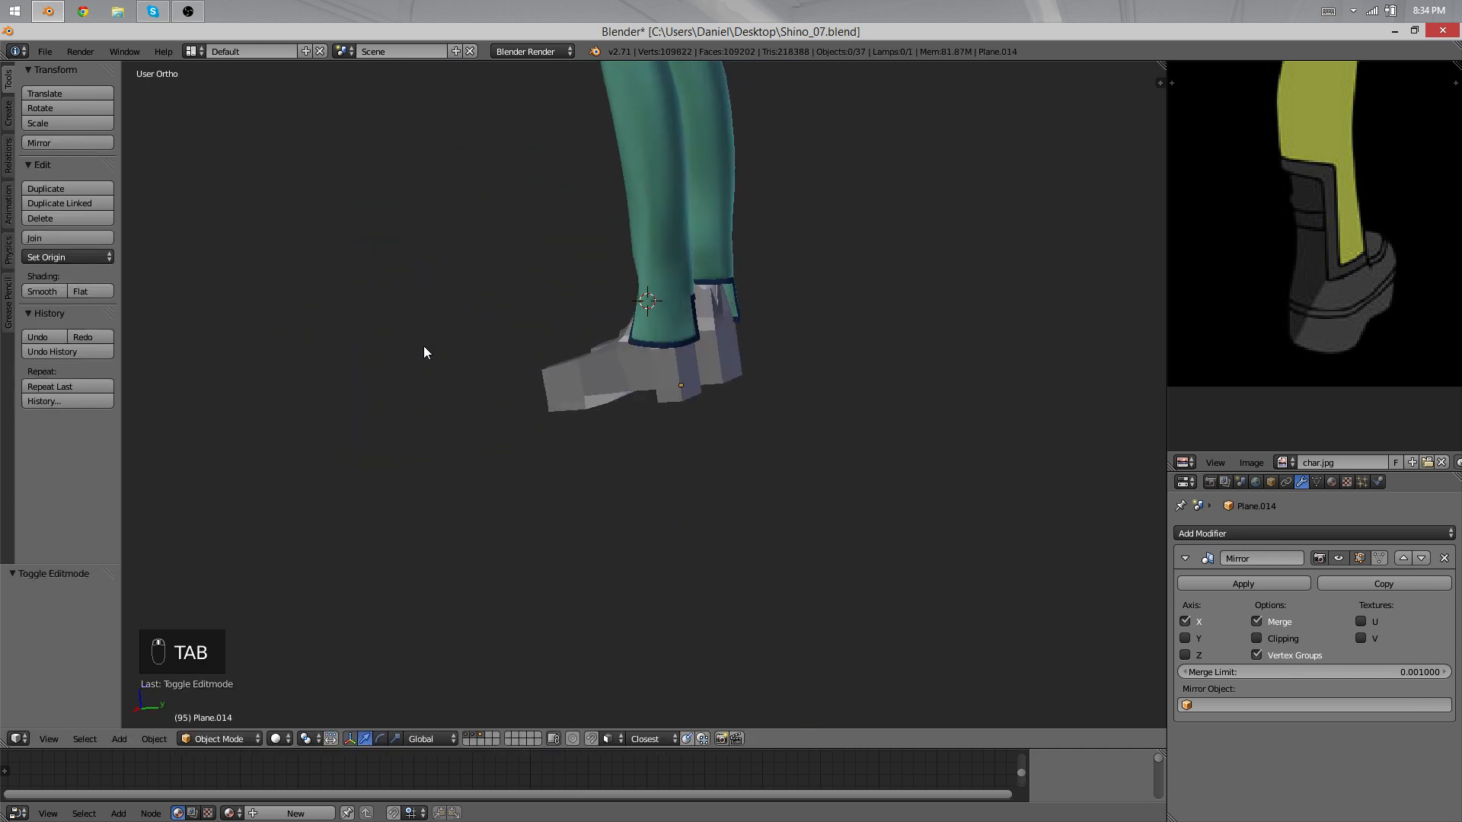
scroll(558, 436, "up", 3)
key("ctrl+z")
key("ctrl+z")
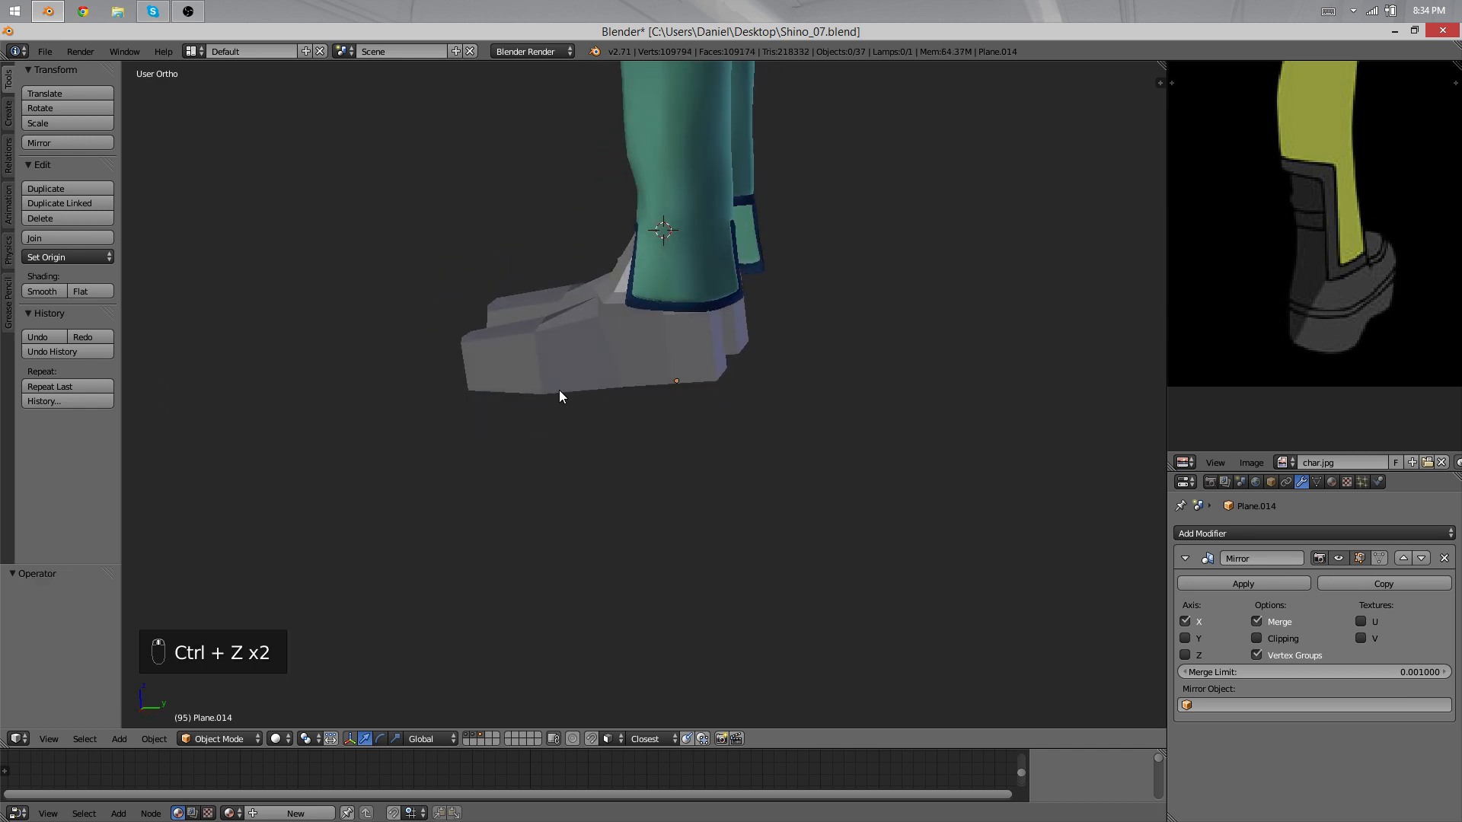
key("ctrl+shift+z")
Step: Examine the sole's arch gap and heel from the side against the foot reference, in and out of Edit Mode
middle_click_drag(555, 389, 683, 408)
key("a")
key("a")
scroll(683, 408, "up", 3)
middle_click_drag(686, 397, 665, 434)
scroll(649, 358, "up", 4)
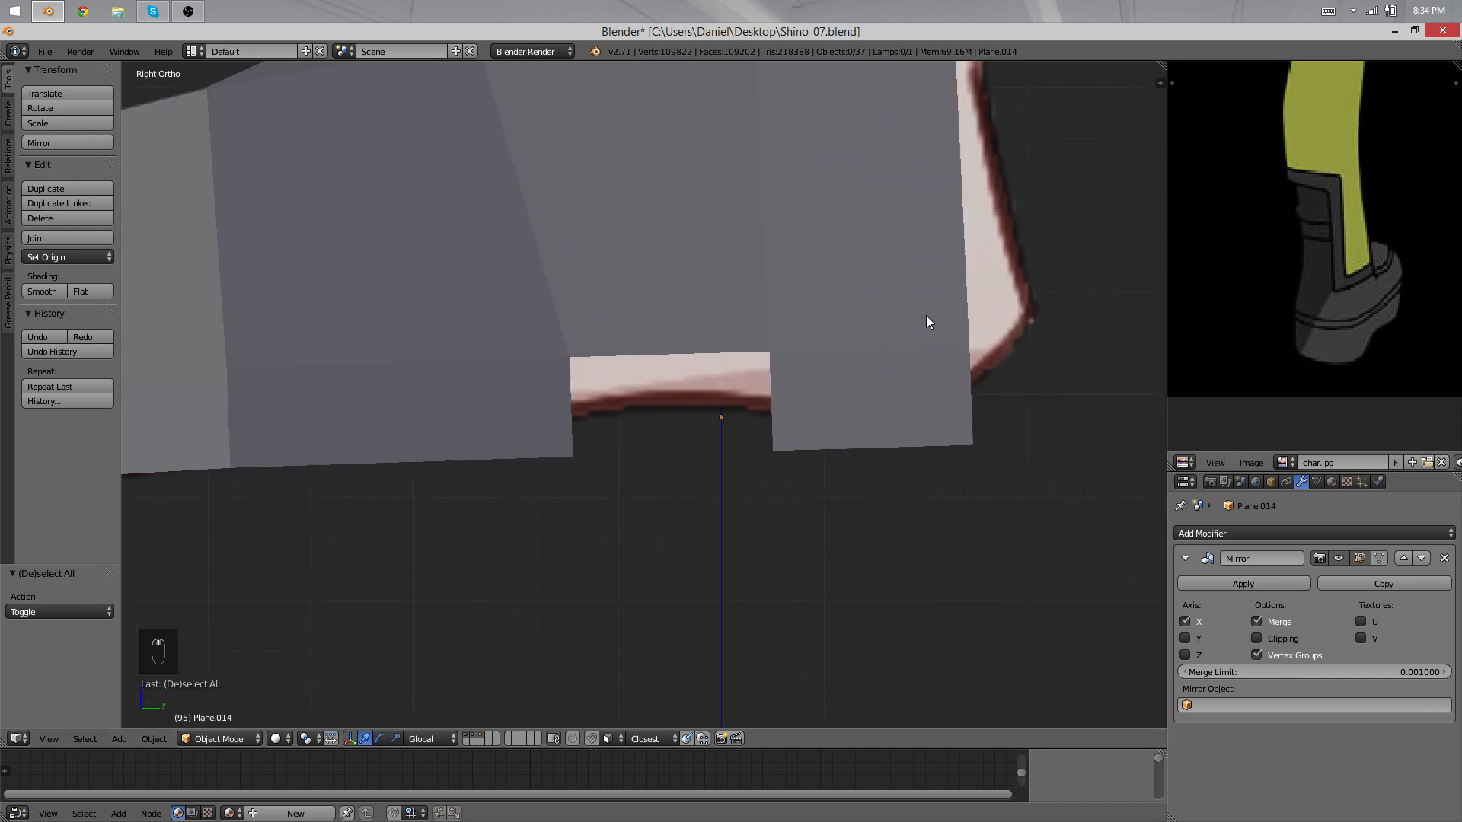
key("Tab")
scroll(810, 353, "down", 4)
scroll(648, 396, "down", 3)
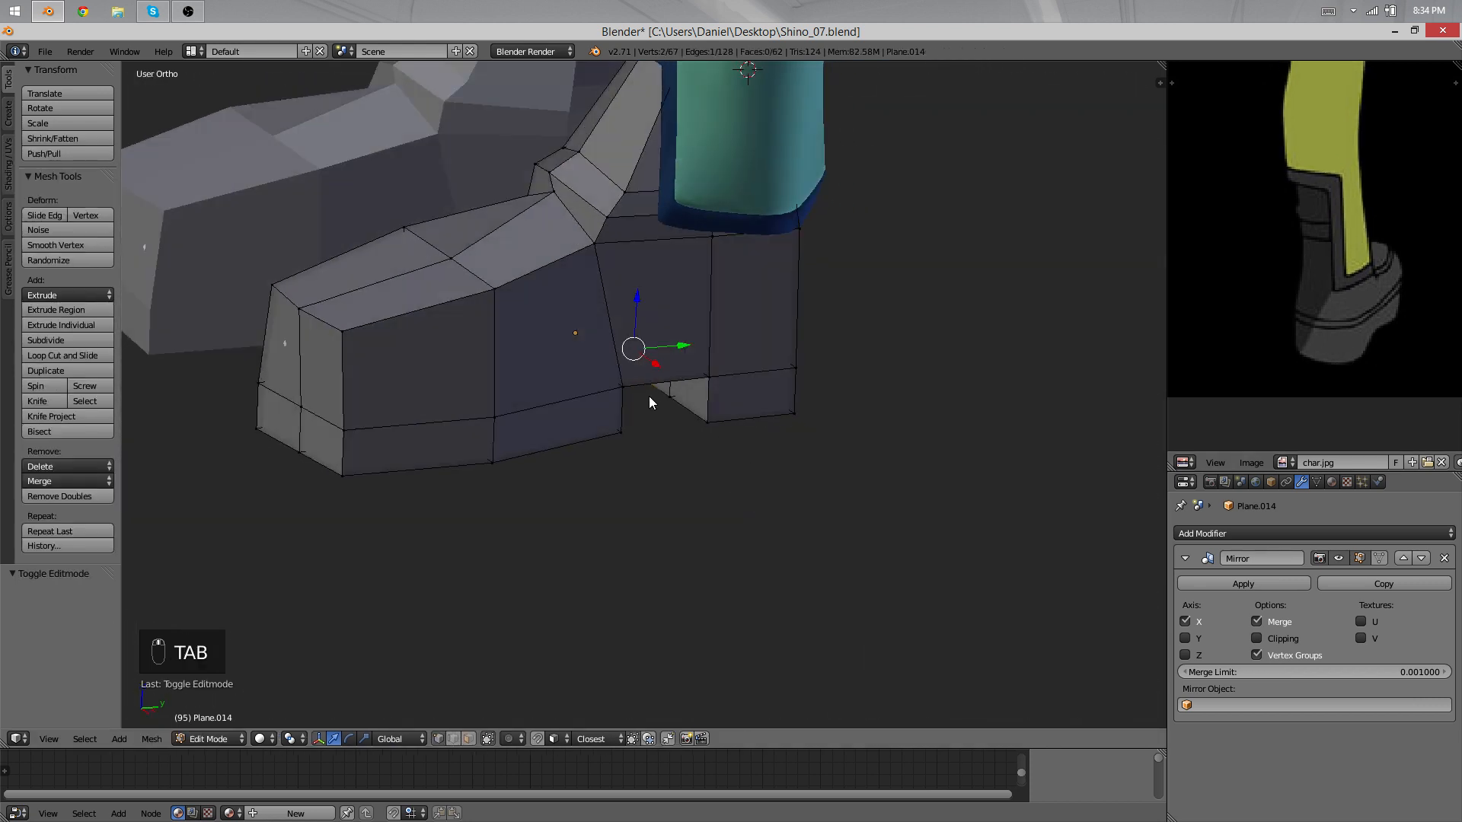
Step: Add a Subdivision Surface modifier to the boots in Object Mode and set their shading to smooth
key("Tab")
middle_click_drag(652, 396, 715, 426)
left_click(1240, 534)
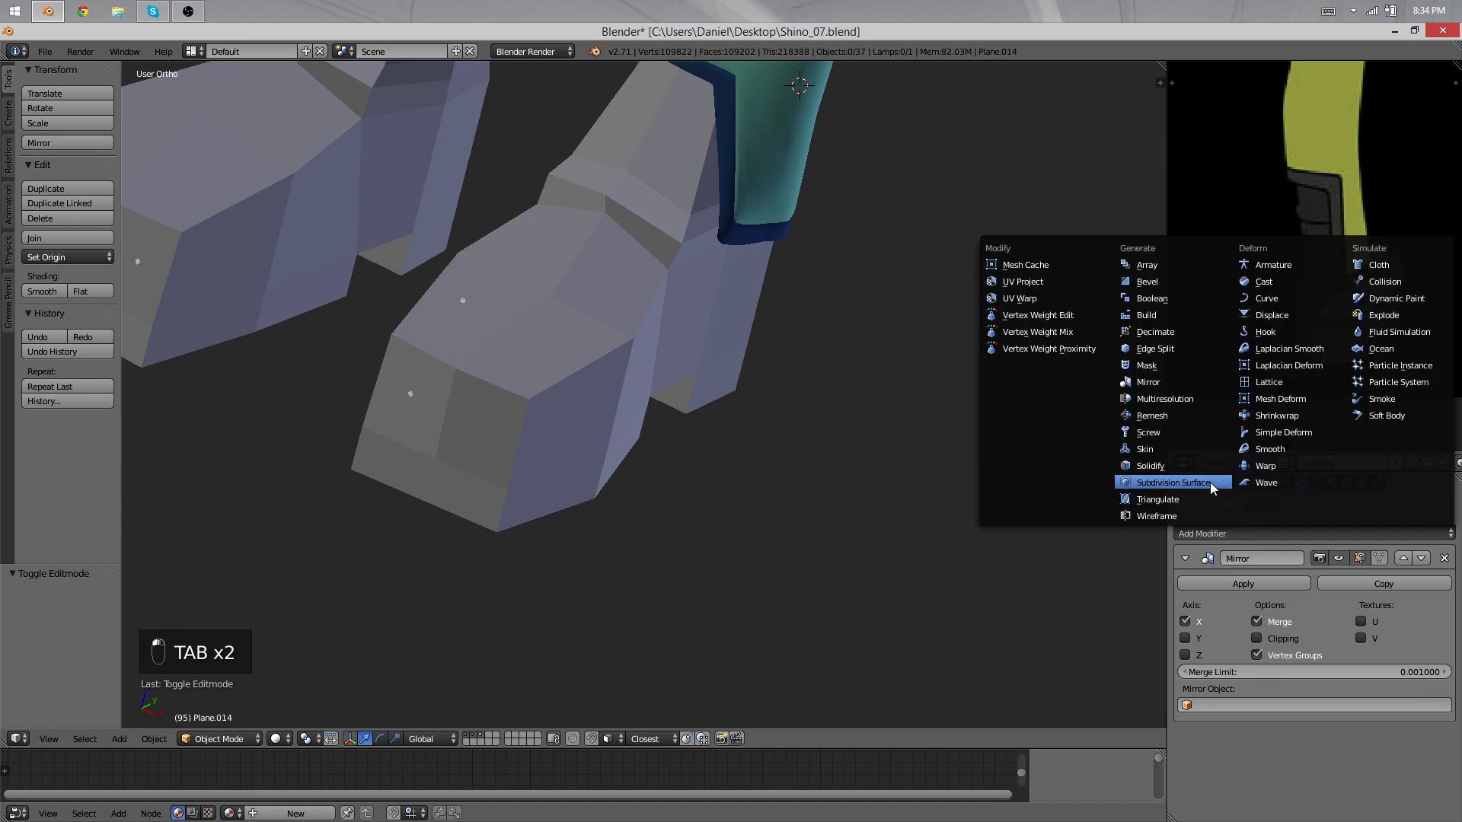
left_click(1209, 481)
middle_click_drag(881, 499, 456, 425)
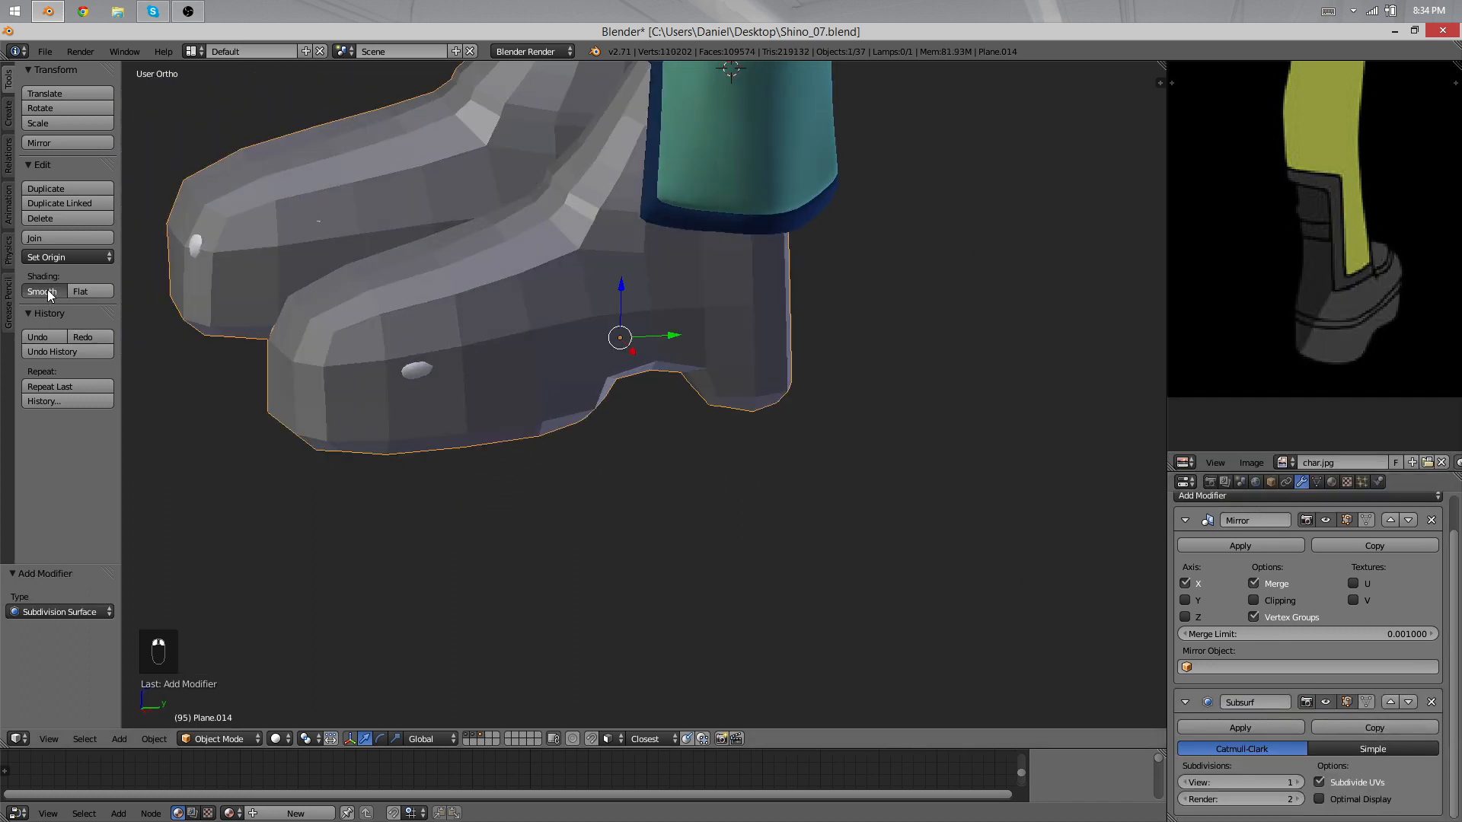
left_click(49, 295)
middle_click_drag(514, 381, 486, 388)
scroll(620, 480, "down", 4)
middle_click_drag(627, 486, 685, 459)
key("a")
scroll(678, 447, "up", 2)
Step: Add a loop cut around the boot's shaft, slid down close to the ankle crease
key("Tab")
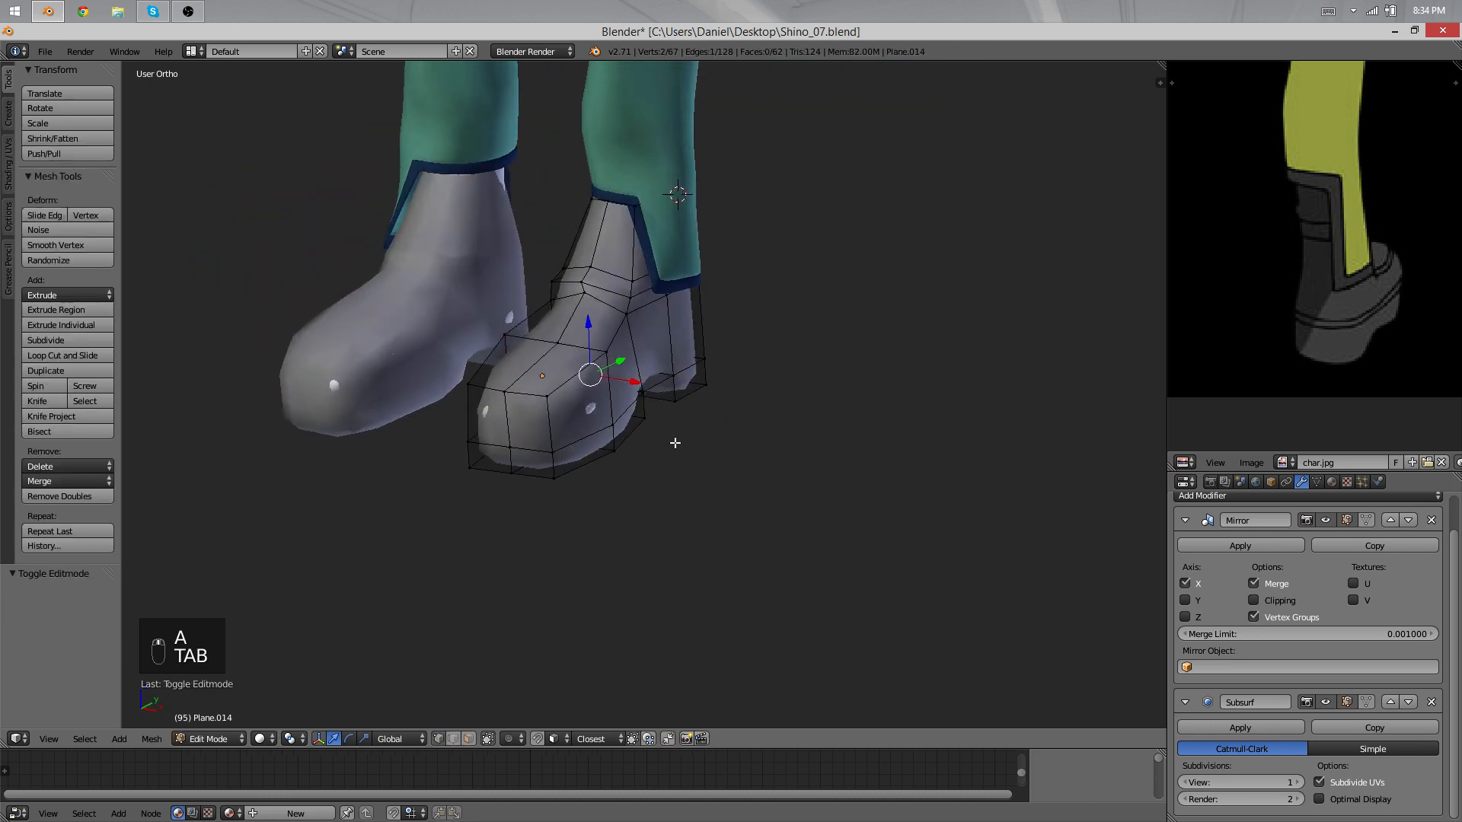
scroll(674, 443, "up", 5)
key("ctrl+r")
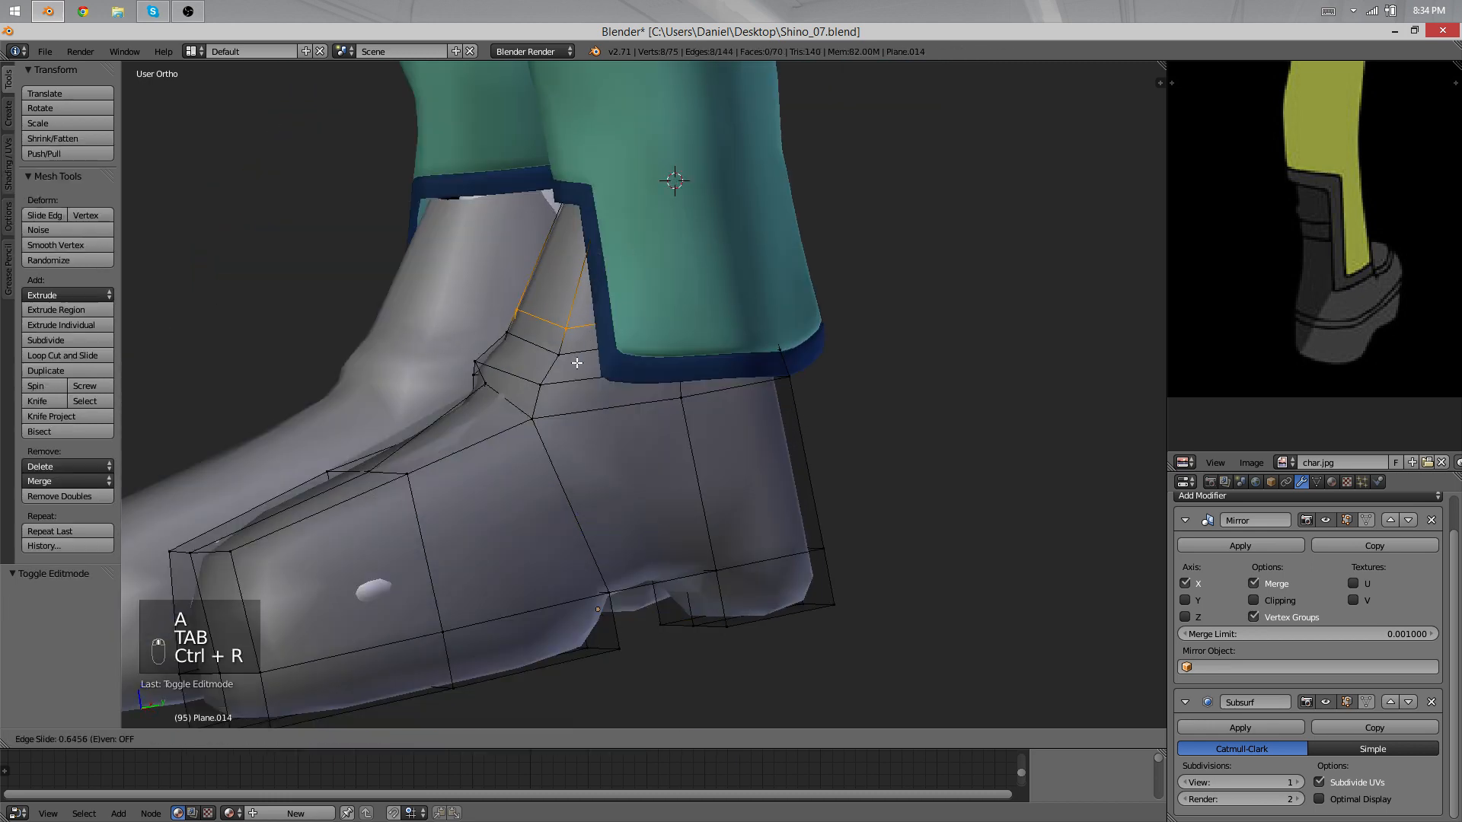
left_click(577, 364)
Step: Move the three front vertices of the ankle row beneath the new loop by 0.009, 0.012, -0.020
right_click(538, 351)
middle_click_drag(552, 356, 502, 377)
key("g")
middle_click_drag(593, 420, 728, 419)
left_click(520, 411)
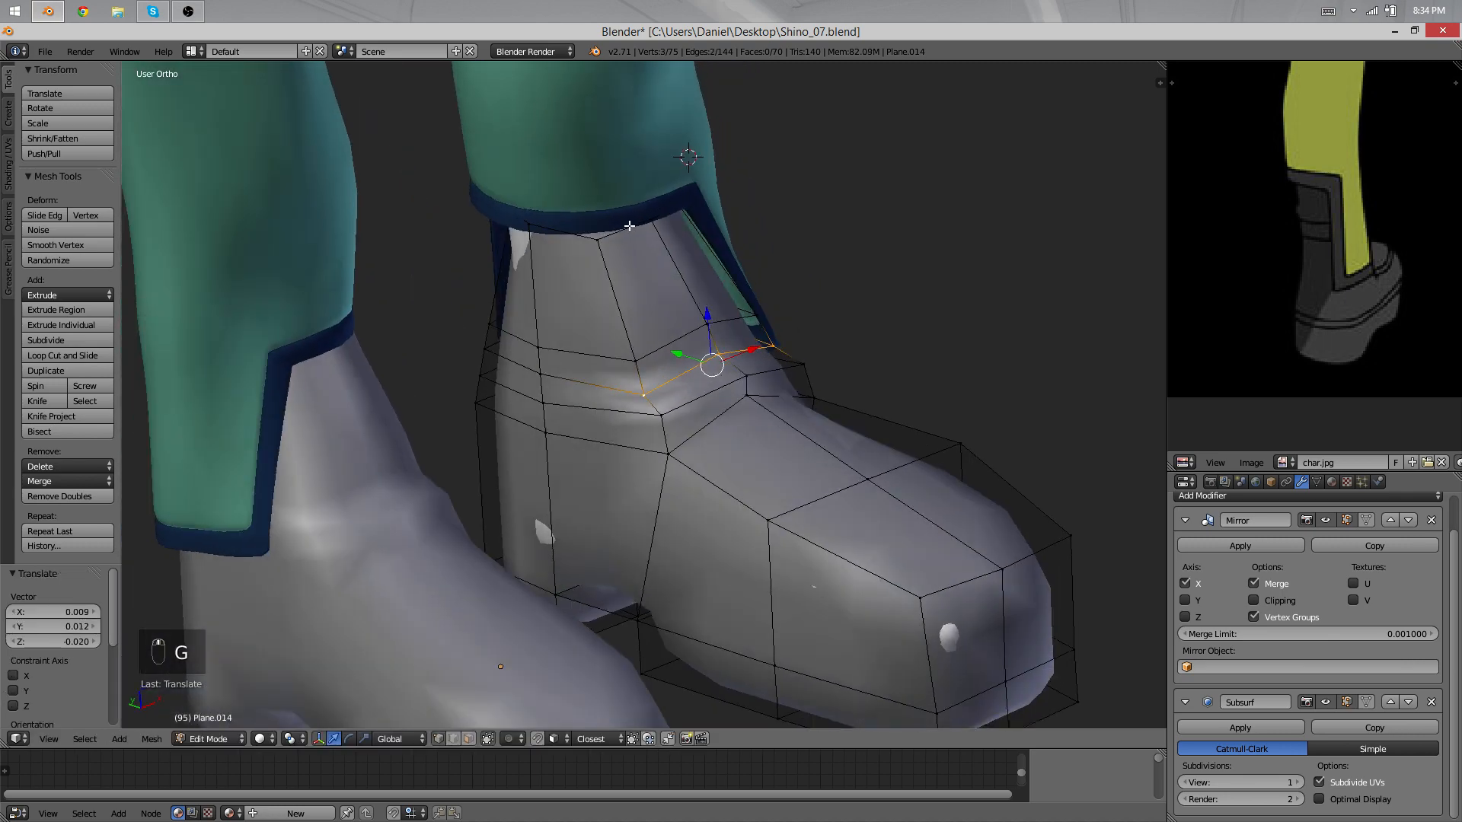
Step: Select the boot's top edge loop in wireframe, scale it 1.388 along Y, and flatten it along Z
key("z")
scroll(783, 316, "down", 3)
key("s")
key("x")
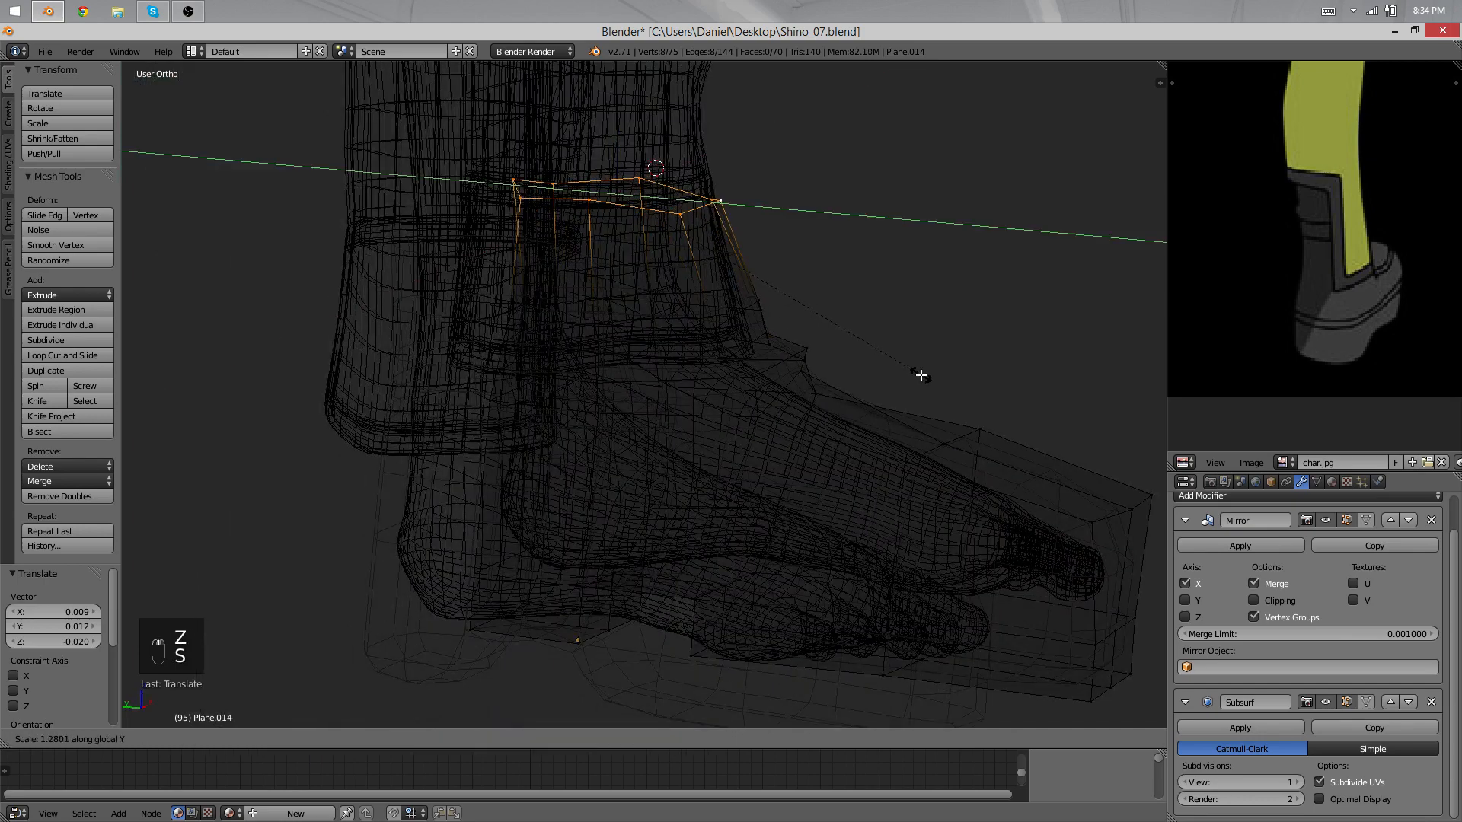
left_click(945, 392)
middle_click_drag(944, 392, 649, 421)
key("KP_3")
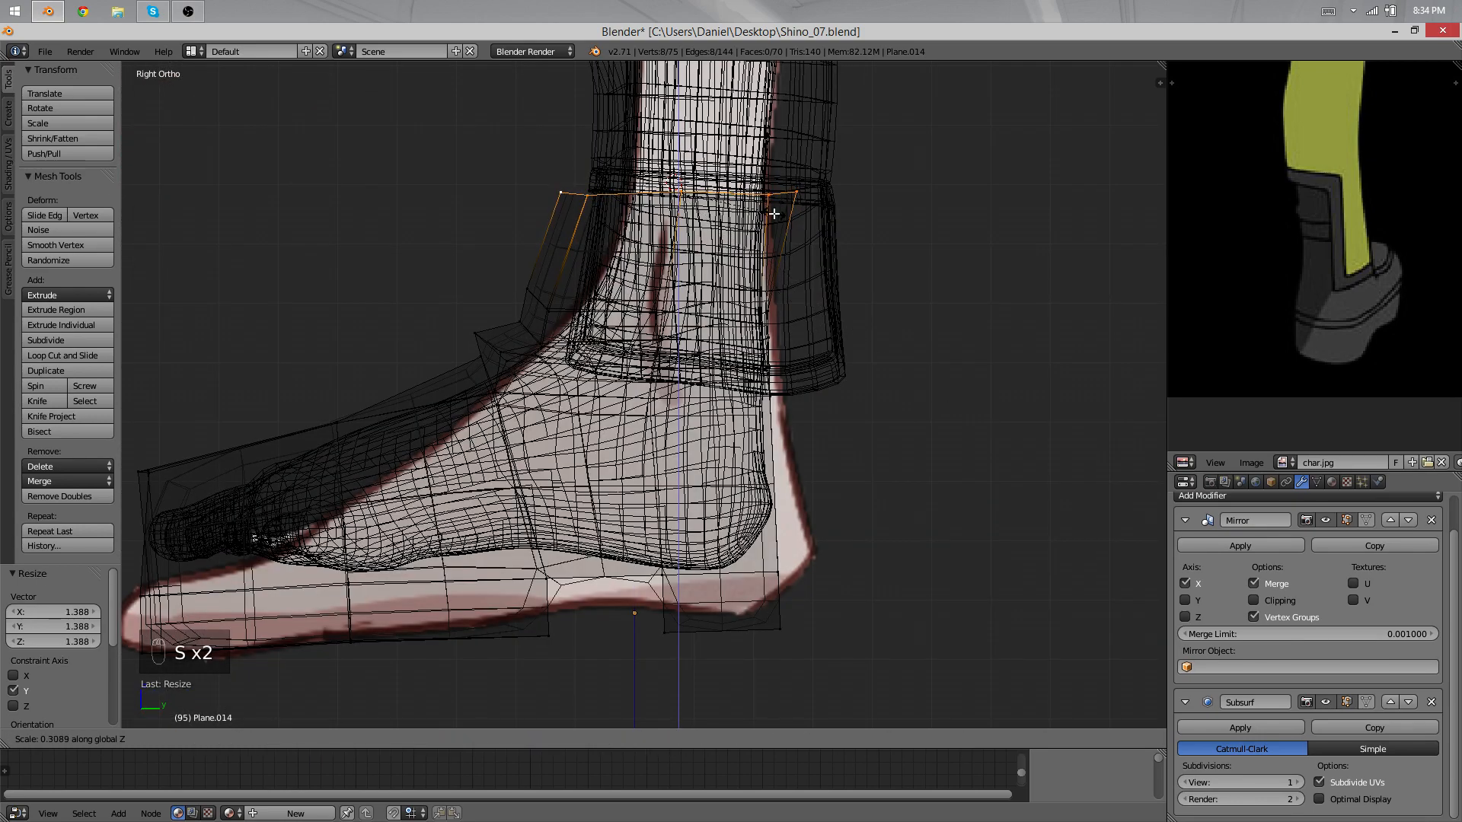
key("z")
mouse_move(767, 282)
middle_mouse_down()
mouse_move(575, 463)
mouse_move(688, 294)
mouse_move(414, 398)
middle_mouse_up()
Step: Switch to editing the trousers and move the cuff's upper front corner vertex -0.037 along Y with proportional editing
key("Tab")
scroll(575, 462, "down", 4)
key("Tab")
key("Tab")
right_click(685, 284)
key("Tab")
scroll(414, 399, "up", 5)
middle_click_drag(617, 322, 596, 375)
middle_click_drag(604, 264, 608, 404, "shift")
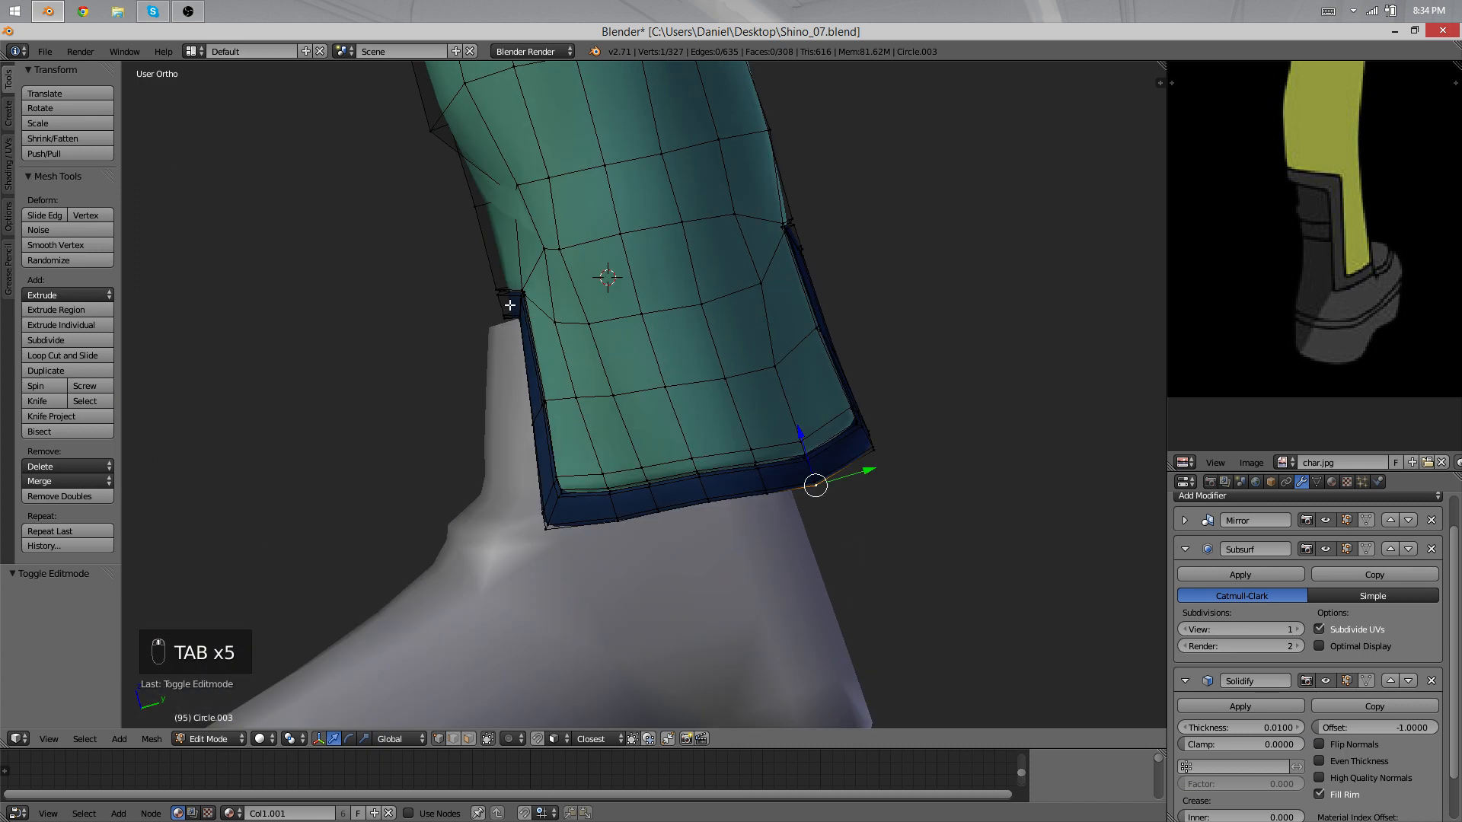
key("i")
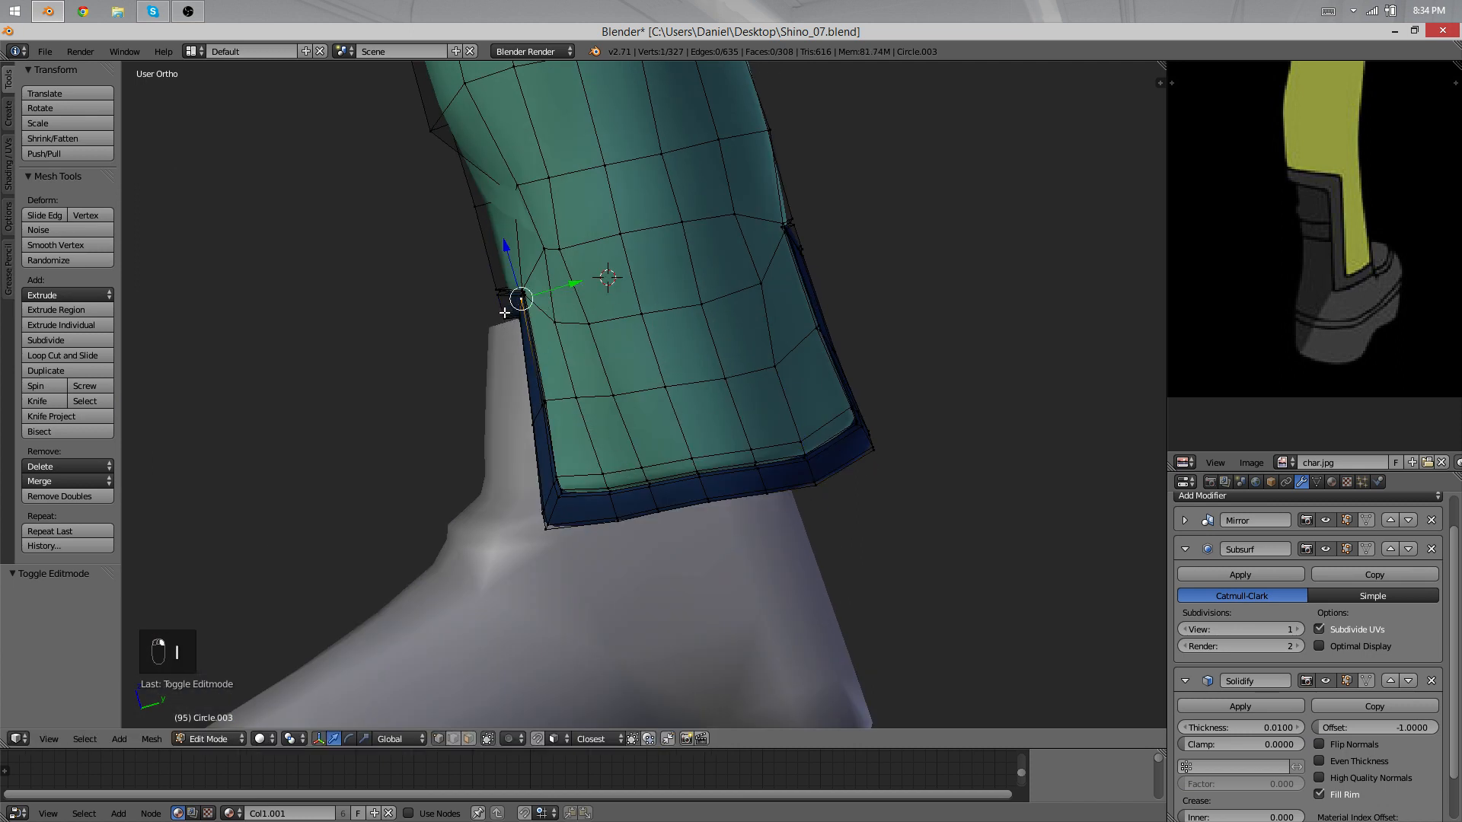
key("g")
key("y")
scroll(532, 316, "down", 4)
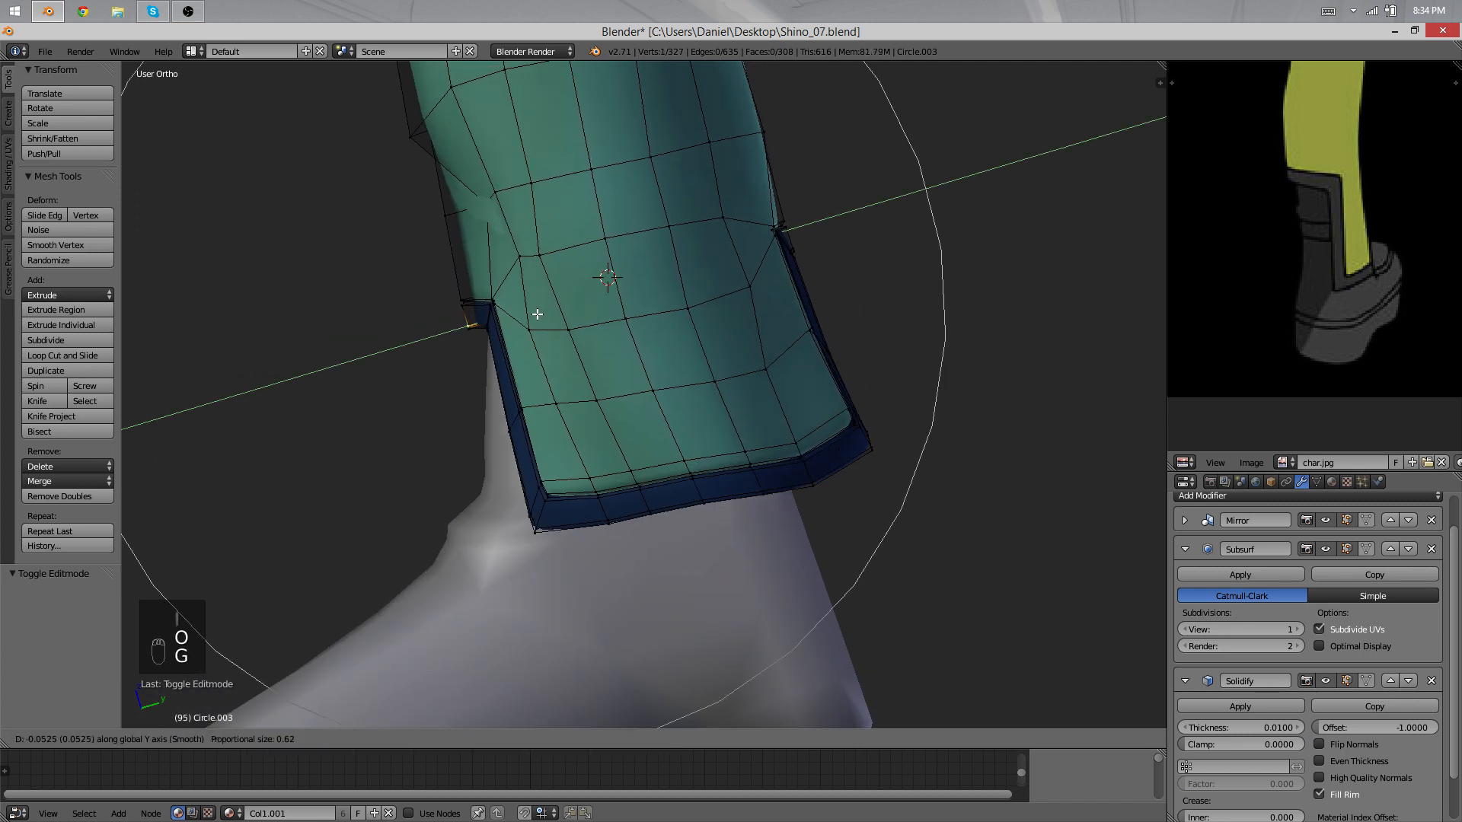
left_click(548, 316)
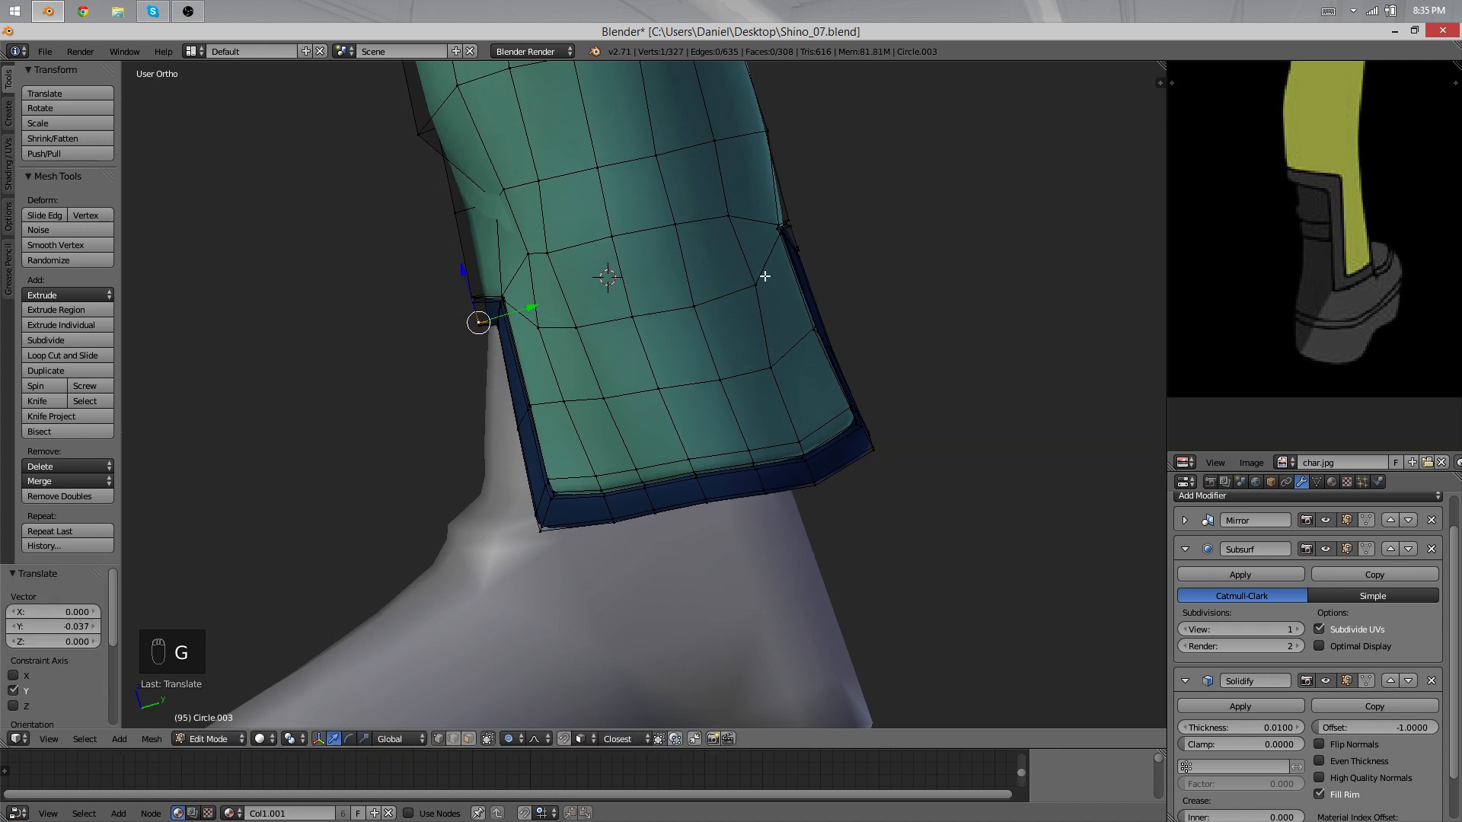
Step: Move the cuff's lower back corner -0.036 along Y and shift its upper back corner forward along Y
key("g")
key("y")
left_click(843, 435)
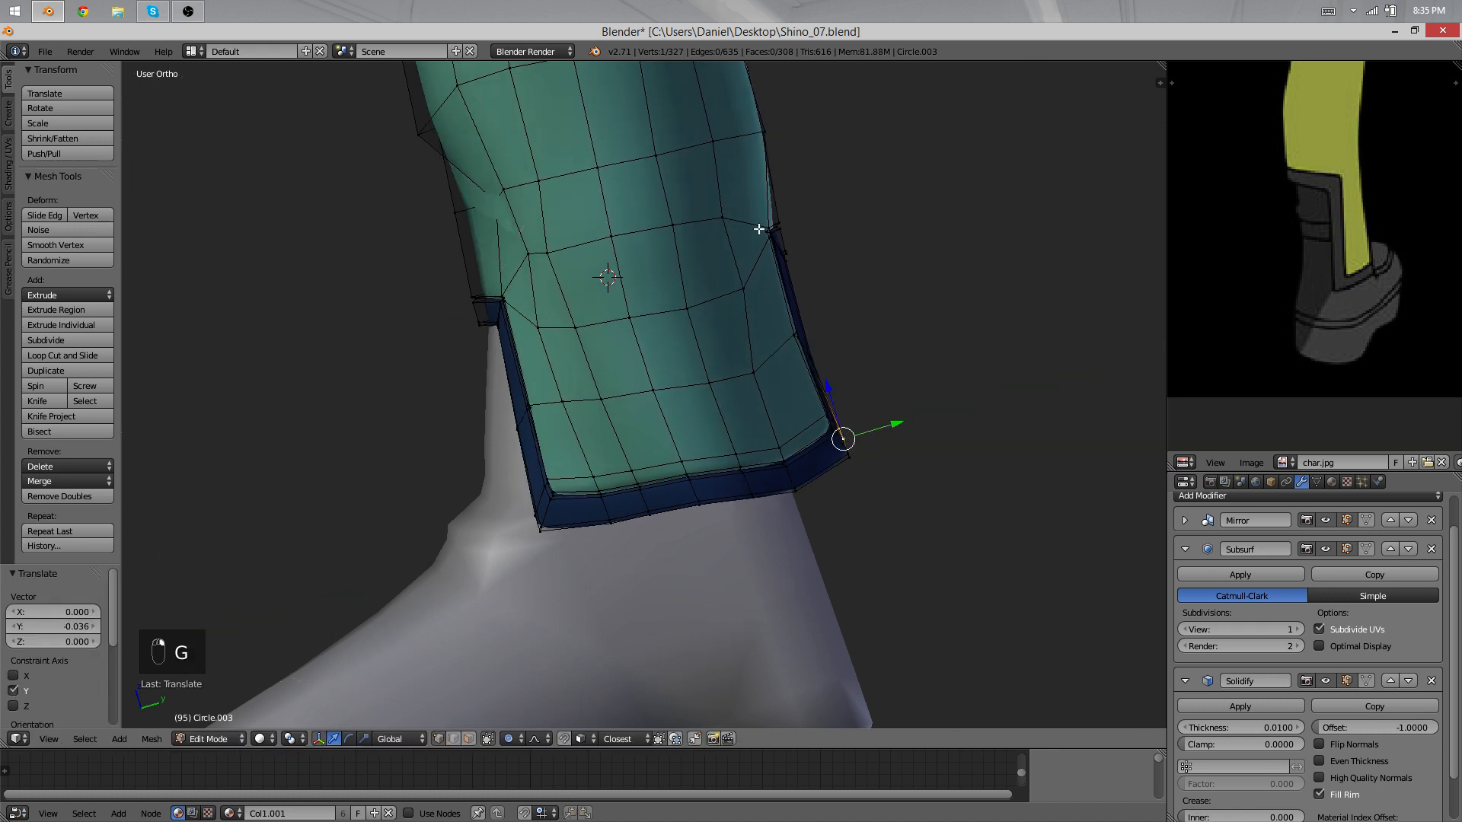
right_click(760, 228)
key("g")
key("y")
left_click(741, 235)
Step: Shift the vertex at the cuff's upper front corner along Y
right_click(483, 300)
key("g")
middle_click(481, 303)
left_click(494, 306)
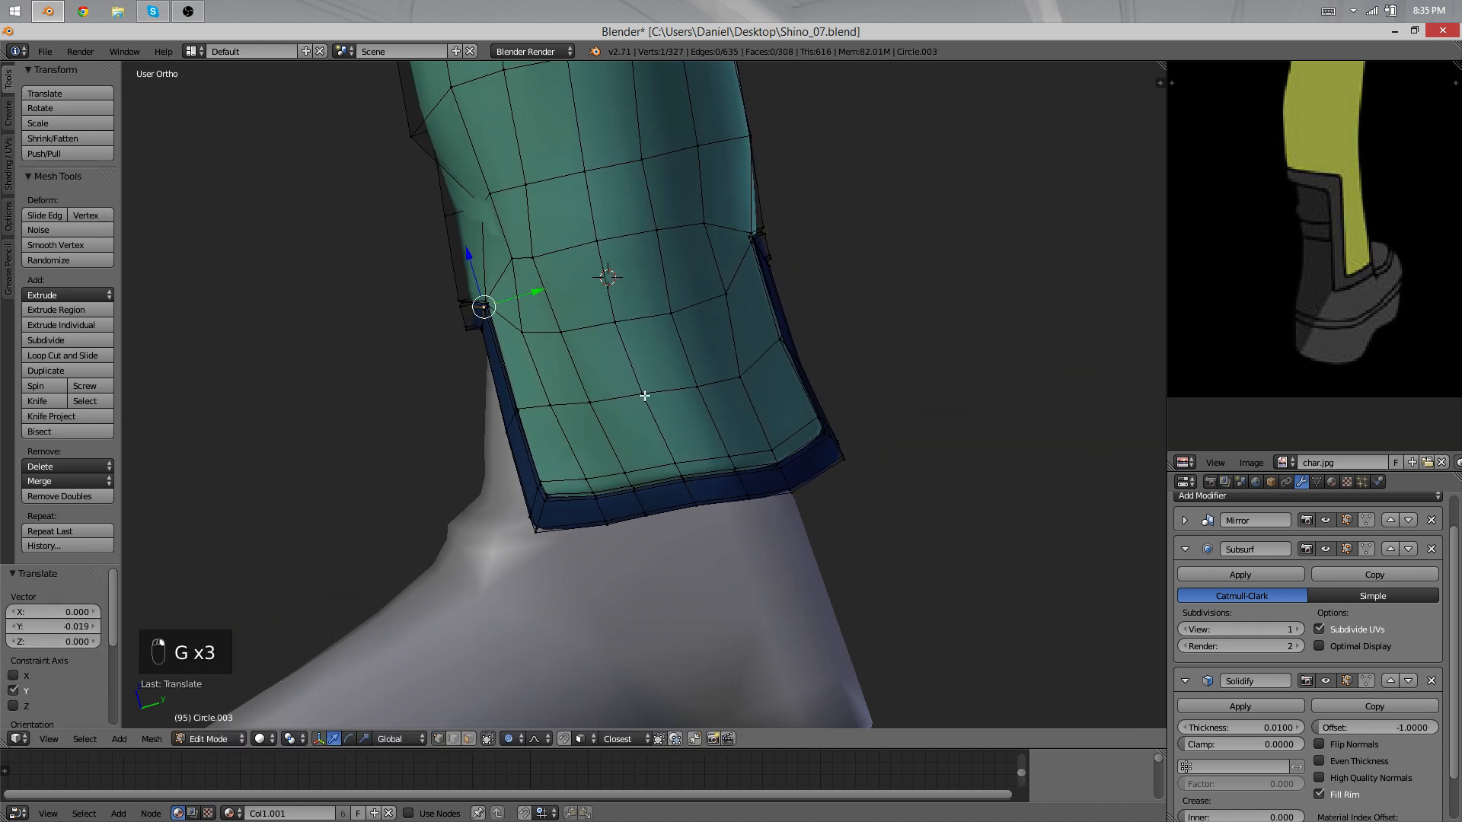
middle_click_drag(643, 395, 761, 461)
key("Tab")
key("Tab")
Step: Move the cuff's lower back corner vertex by about 0.010, -0.023, -0.005 with proportional editing and rotate it 17.368°
right_click(817, 496)
key("g")
scroll(807, 494, "up", 6)
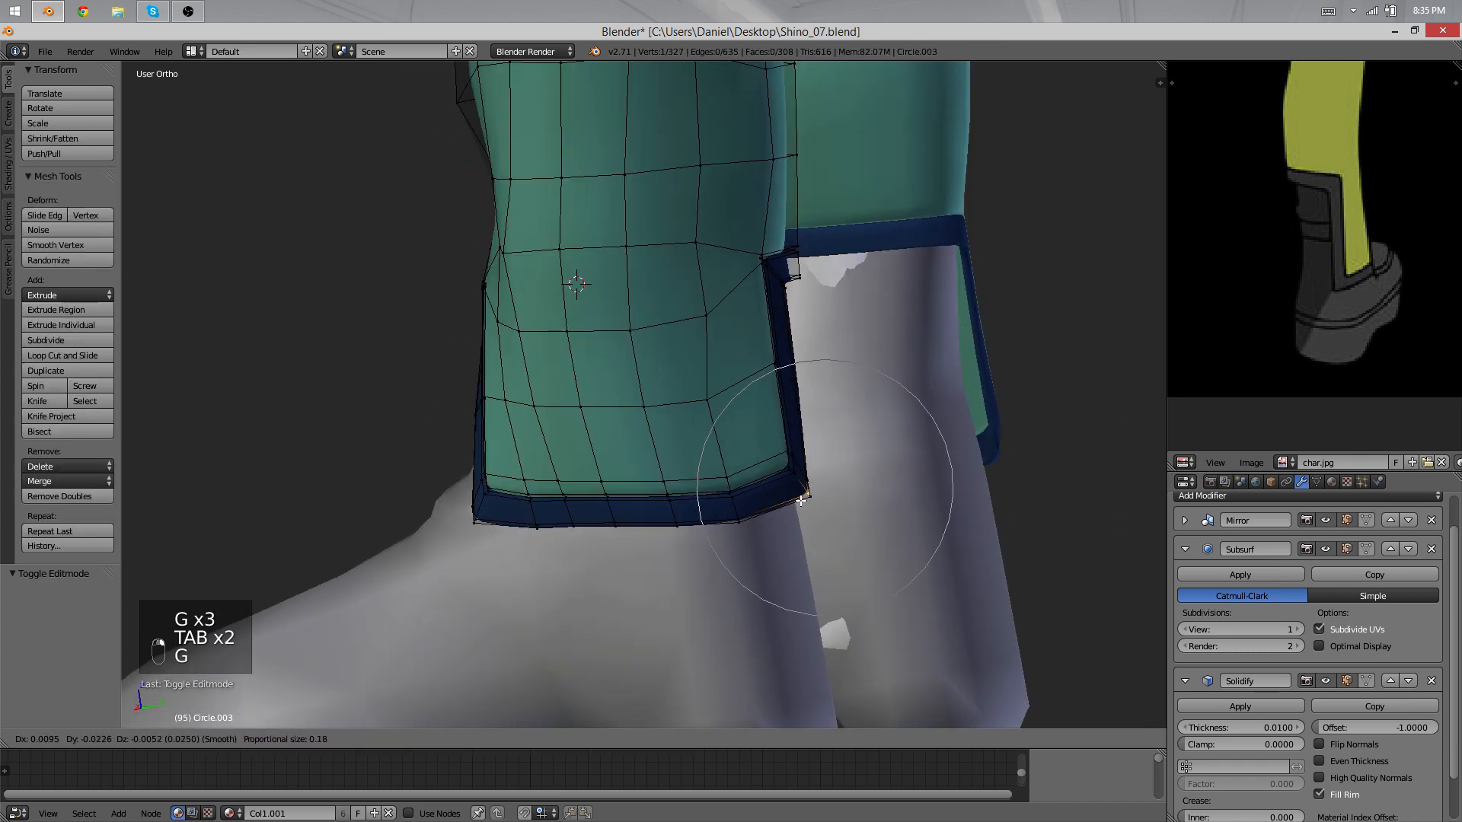
left_click(801, 501)
key("r")
left_click(906, 515)
Step: Move the vertex at the cuff's lower front corner by about -0.005, -0.022, 0.016 and return to Object Mode
middle_click_drag(540, 503, 609, 521)
right_click(550, 535)
key("g")
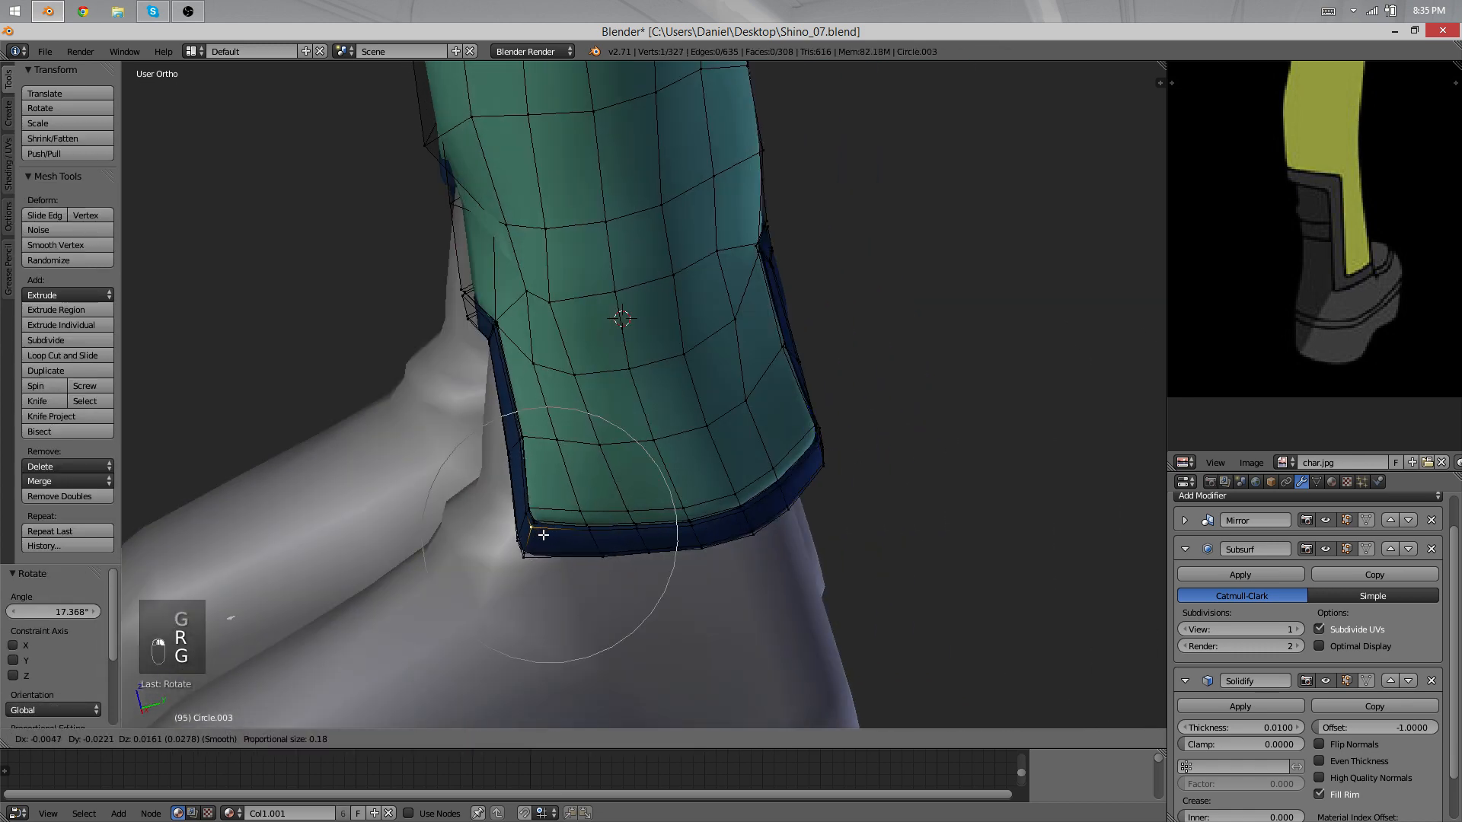
left_click(544, 535)
key("Tab")
scroll(788, 526, "down", 3)
middle_click_drag(662, 464, 404, 345)
scroll(404, 345, "down", 5)
scroll(505, 394, "up", 7)
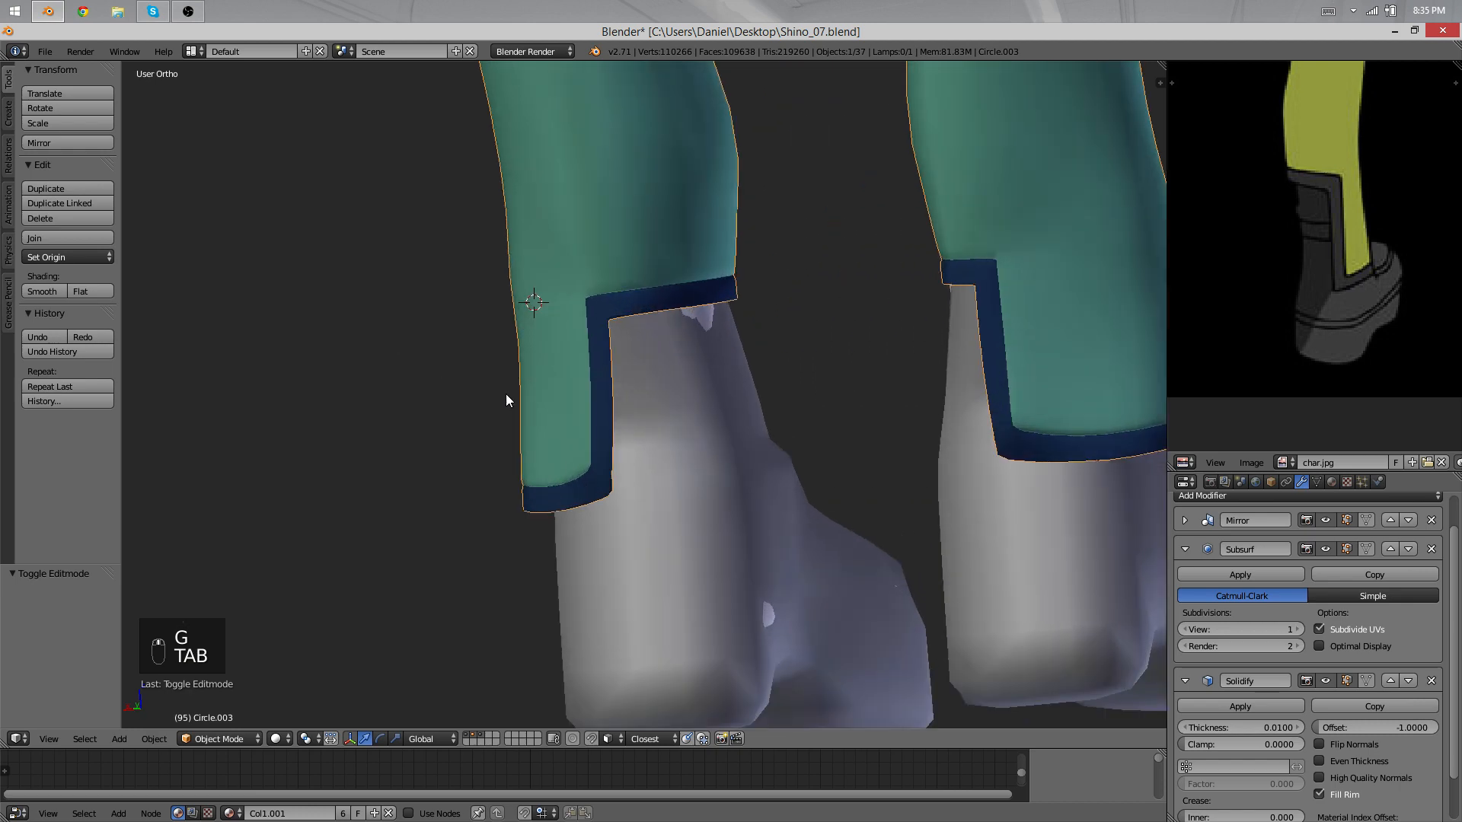
Step: Edit the boot and lower two vertices of its top edge beneath the trouser cuff with proportional editing
middle_click_drag(506, 394, 489, 259)
right_click(655, 321)
key("Tab")
middle_click_drag(656, 319, 734, 251)
scroll(742, 245, "up", 3)
right_click(794, 208)
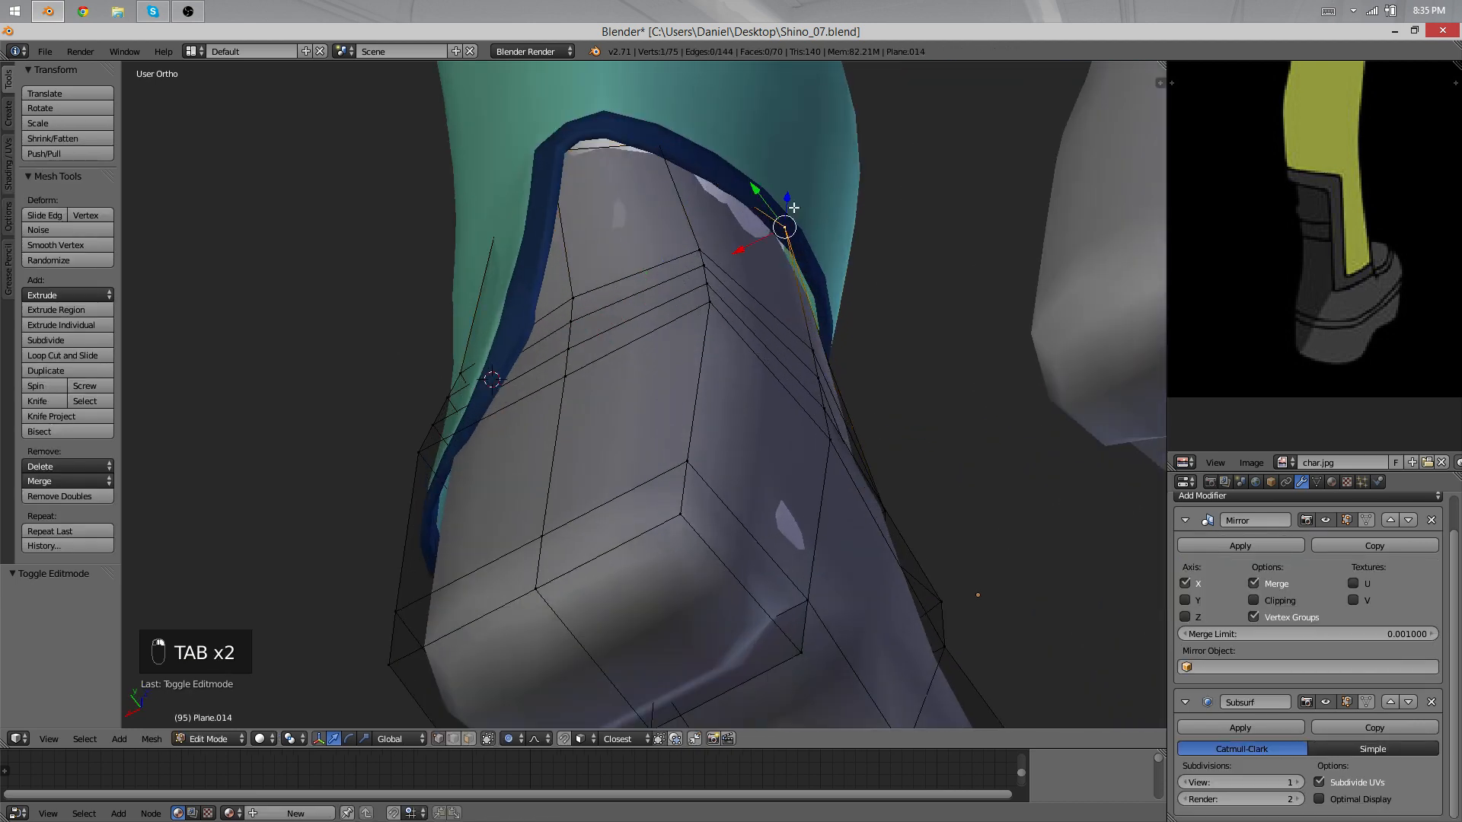
right_click(675, 140, "shift")
key("g")
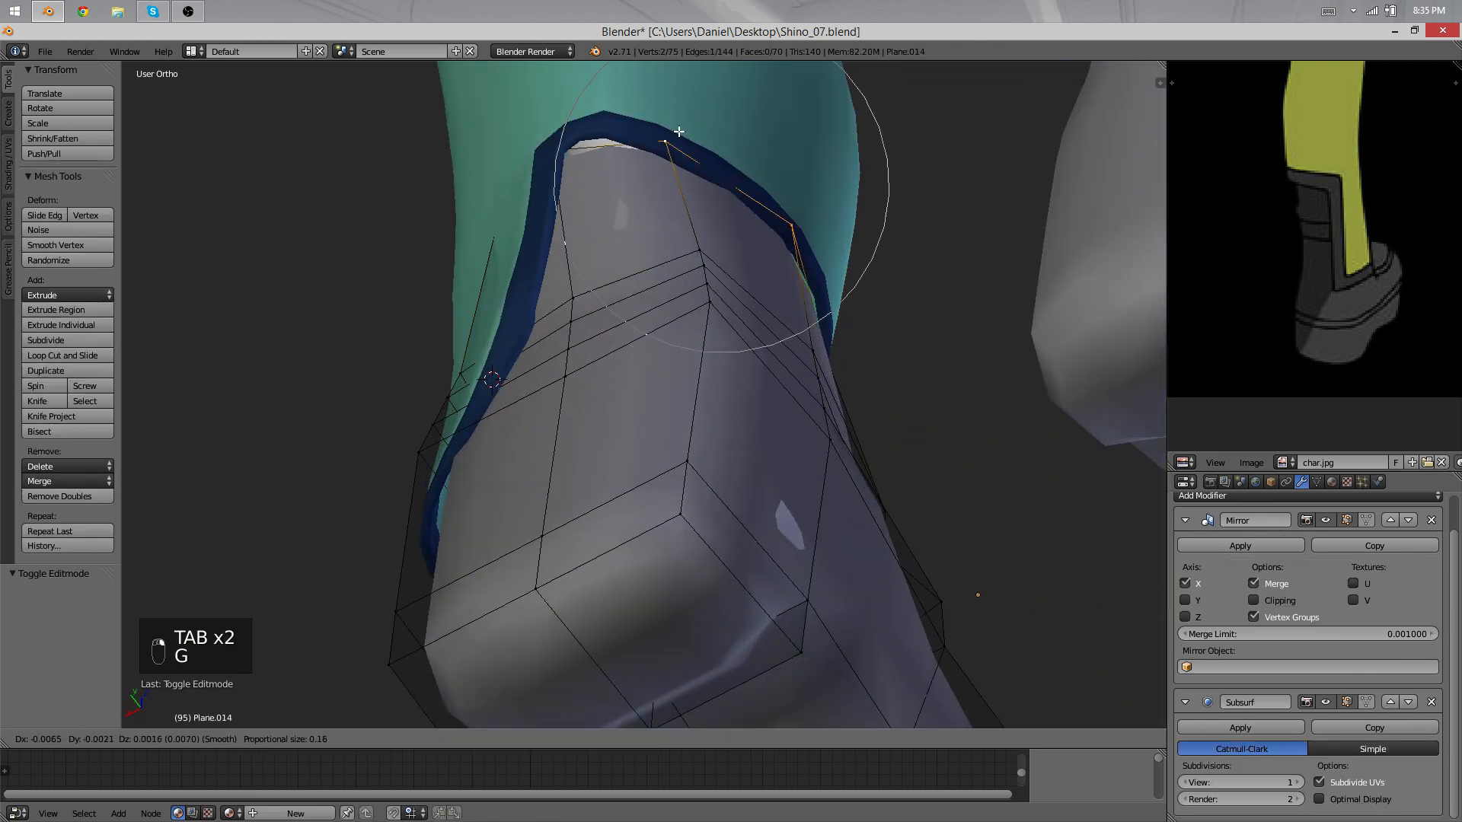
left_click(672, 186)
key("Tab")
Step: Edit the trousers again and reposition the cuff around the boot's shaft with two proportional moves
middle_click_drag(672, 186, 646, 320)
right_click(527, 266)
key("Tab")
scroll(602, 381, "up", 3)
key("g")
left_click(535, 367)
key("g")
left_click(513, 424)
Step: Smooth the vertices on the inner side of the trouser leg just above the cuff and nudge them into place
right_click(718, 324)
scroll(696, 310, "down", 7)
scroll(662, 473, "down", 3)
key("Tab")
scroll(728, 335, "up", 4)
scroll(682, 381, "up", 4)
key("Tab")
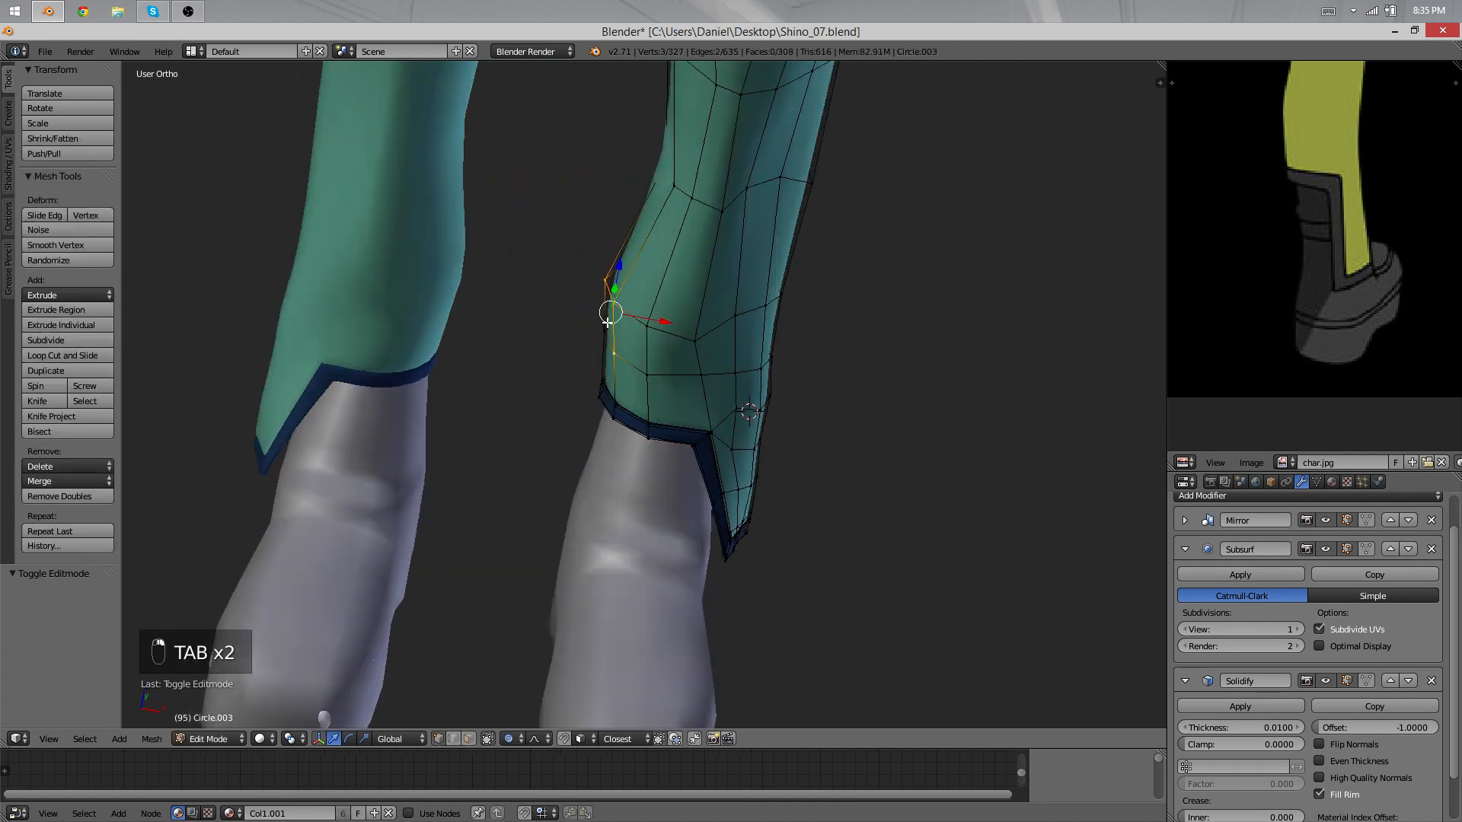
key("q")
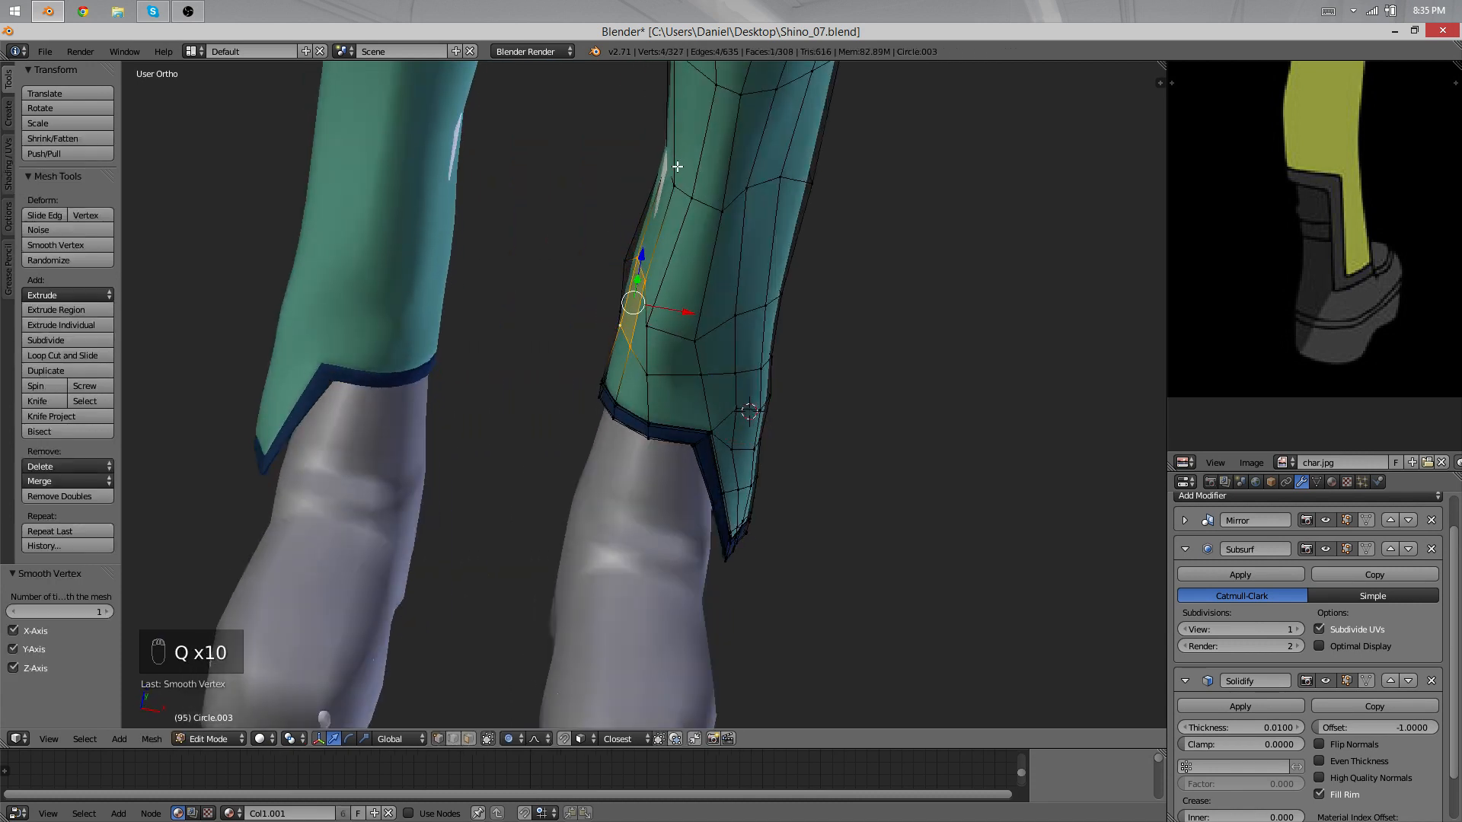
key("g")
key("g")
key("Tab")
Step: Box-select the vertices on the outer side of the trouser leg above the cuff and smooth them
scroll(698, 445, "down", 3)
middle_click_drag(698, 445, 759, 381)
scroll(472, 403, "up", 4)
key("Tab")
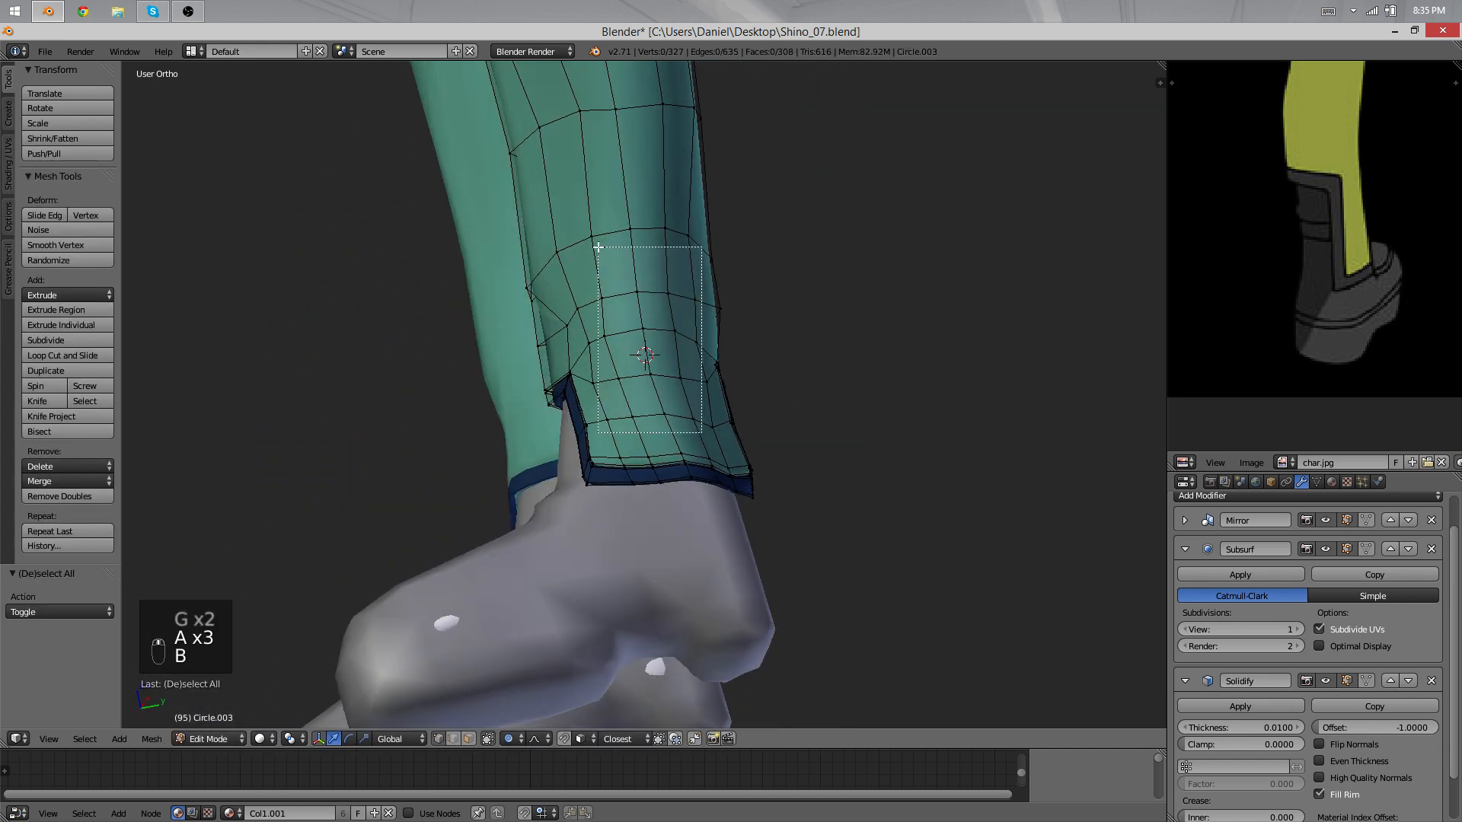
left_click_drag(598, 247, 598, 247)
middle_click_drag(738, 329, 648, 451)
key("b")
left_click_drag(590, 282, 590, 282)
key("q")
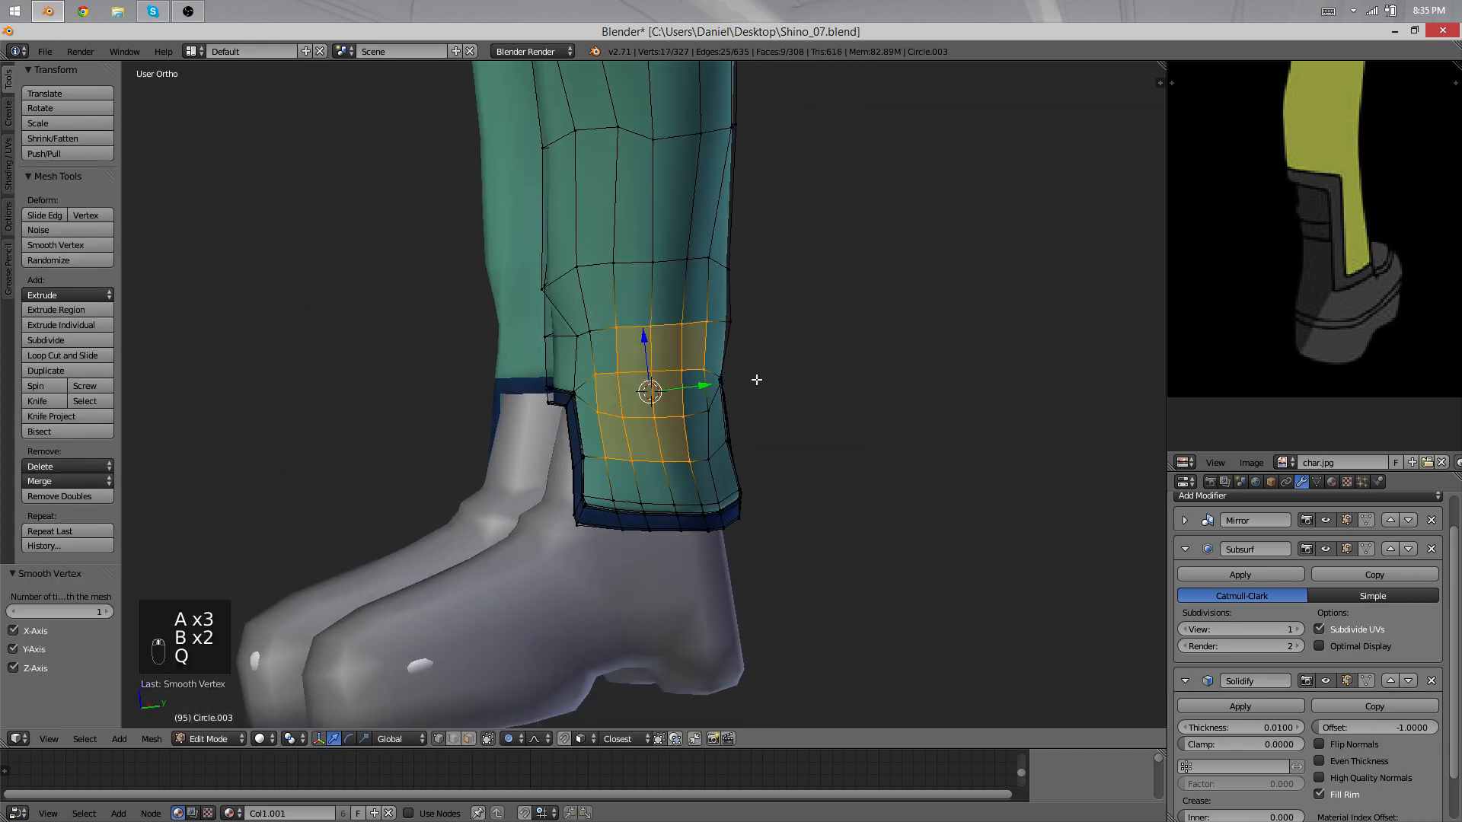
Step: Extend the selection around the back of the trouser leg above the cuff and smooth those vertices repeatedly
middle_click_drag(670, 287, 616, 384)
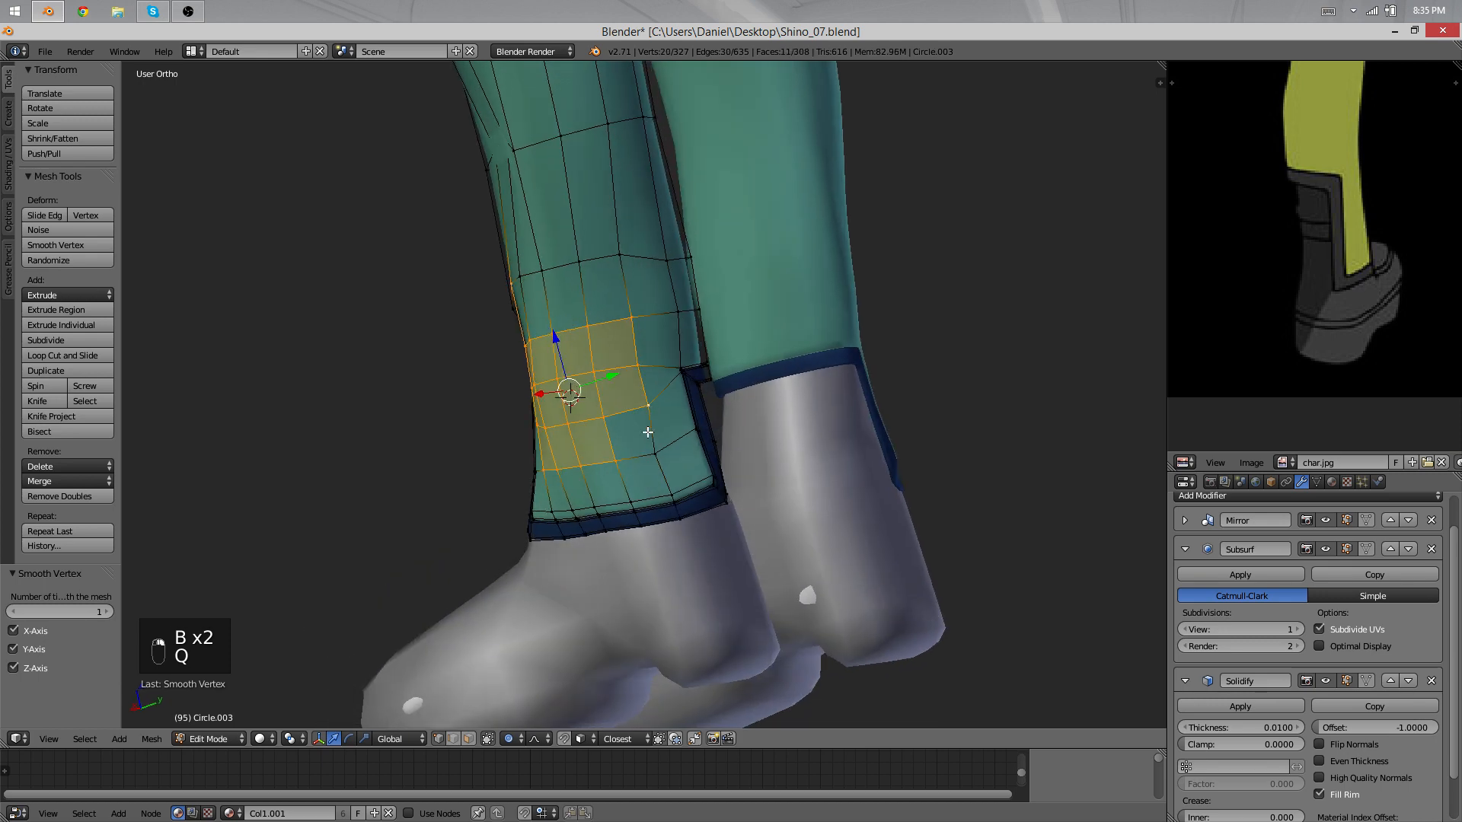
key("q")
key("q")
key("q")
middle_click_drag(654, 440, 625, 271)
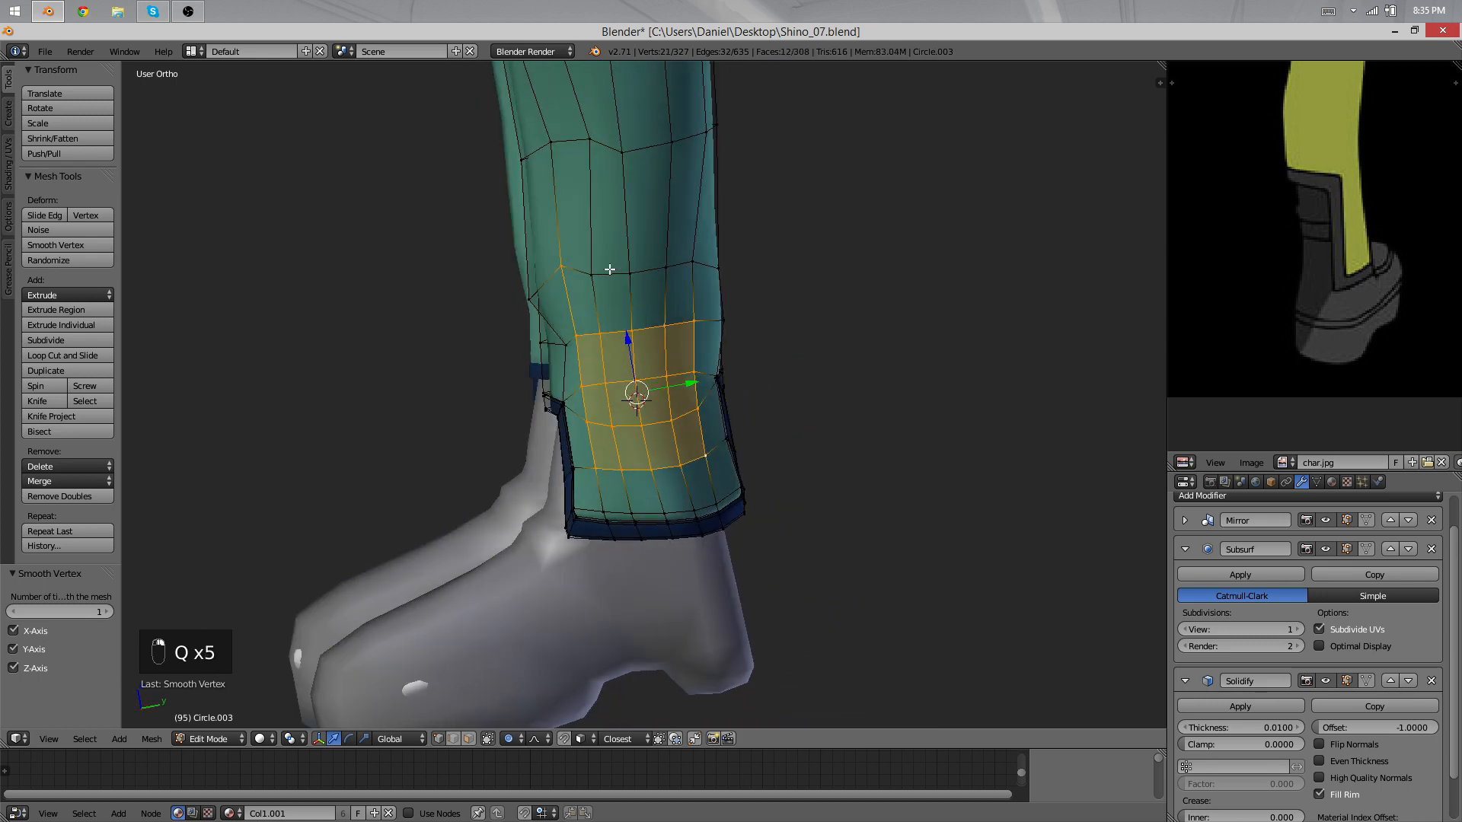
Step: Undo the last operation and smooth the outer trouser leg with the next higher row of vertices included
key("ctrl+z")
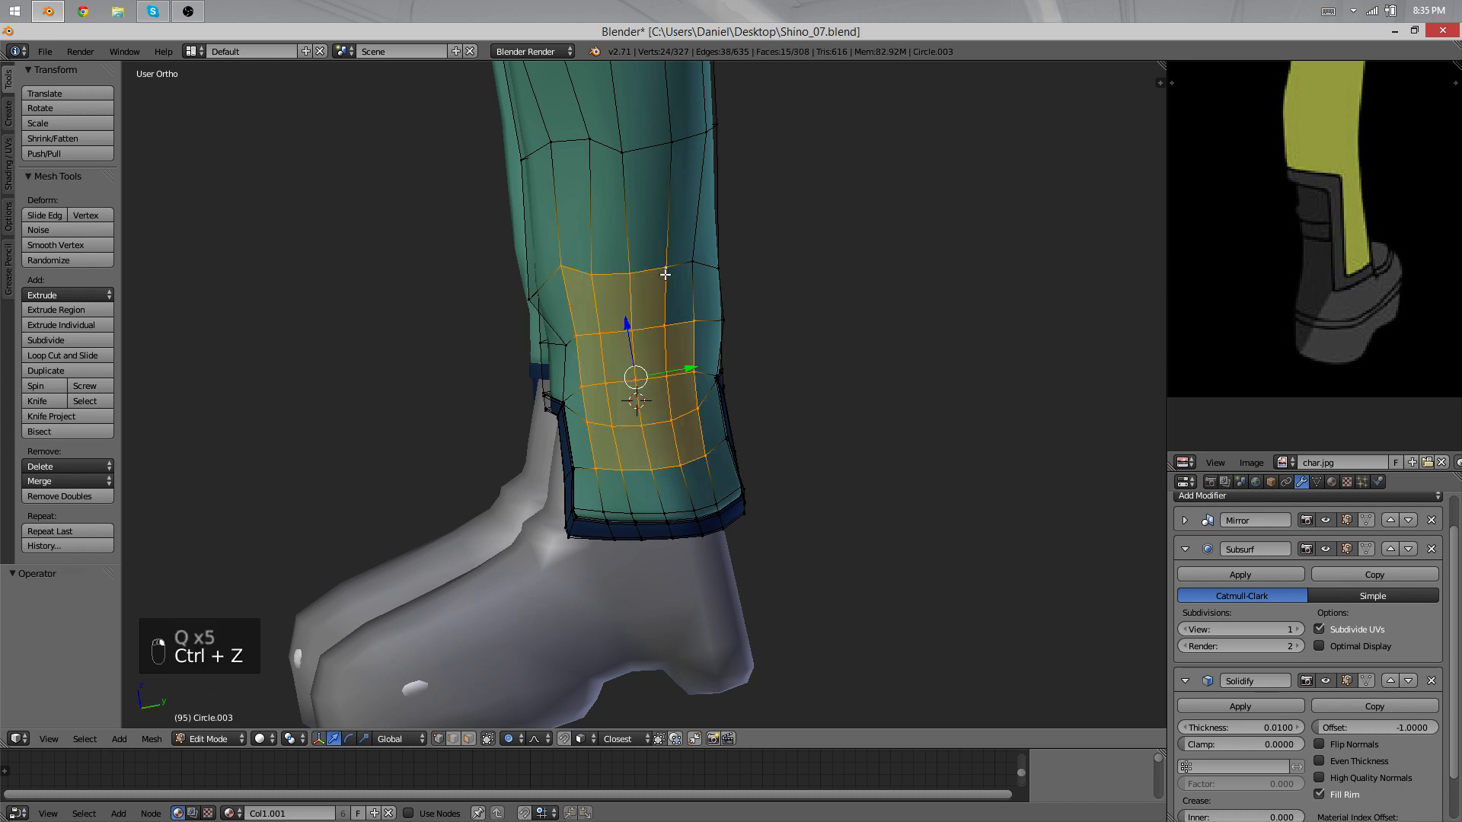
key("q")
key("q")
key("Tab")
Step: Examine the fit of the trouser cuffs around the boots from the back, side and front
middle_click_drag(802, 335, 424, 451)
scroll(501, 346, "down", 3)
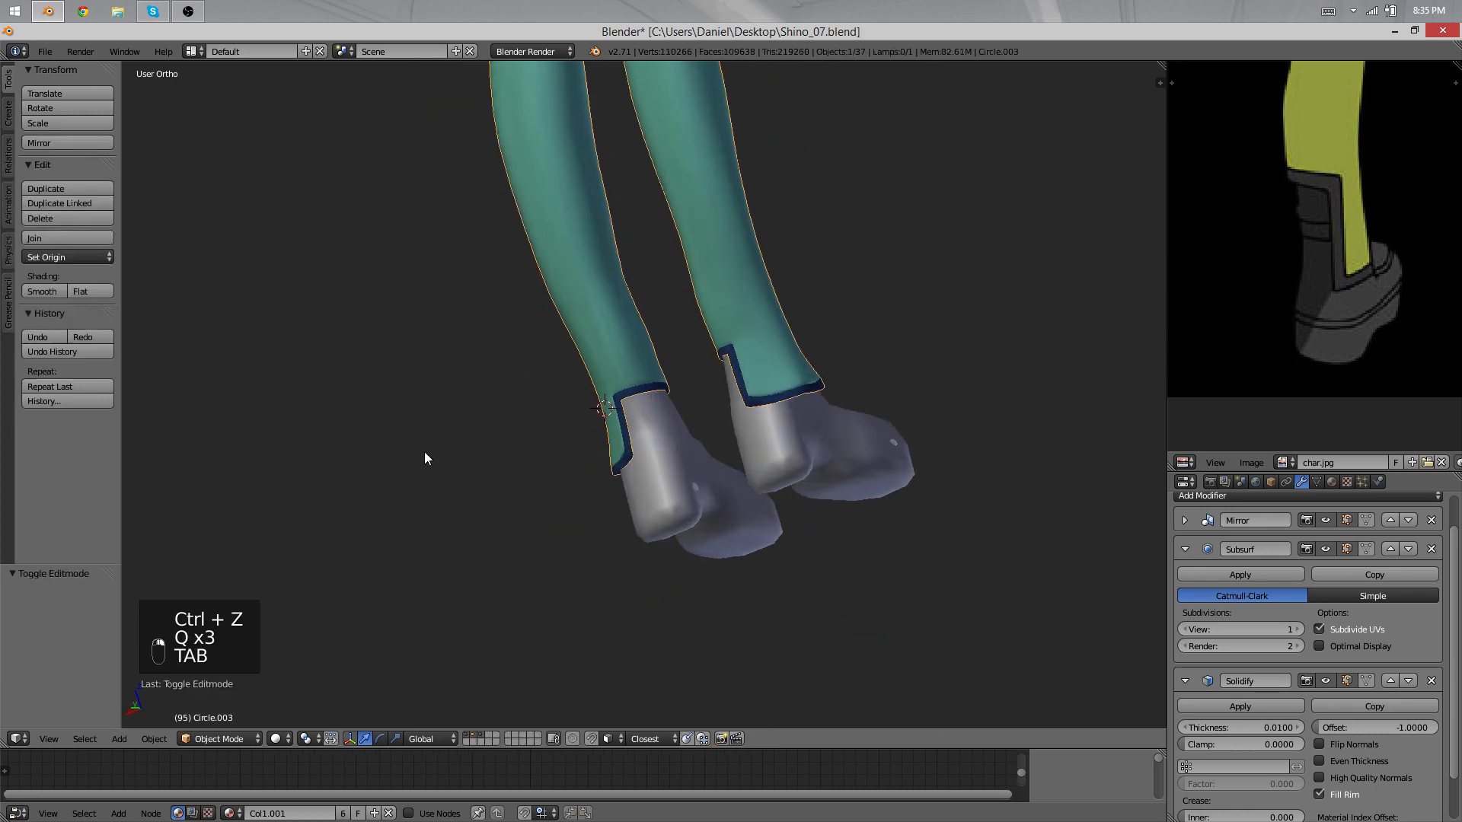
scroll(534, 414, "up", 3)
scroll(535, 414, "down", 3)
middle_click_drag(534, 414, 1117, 405)
scroll(32, 415, "down", 2, "ctrl")
scroll(457, 472, "down", 2)
middle_click_drag(457, 472, 814, 541)
scroll(815, 542, "up", 4)
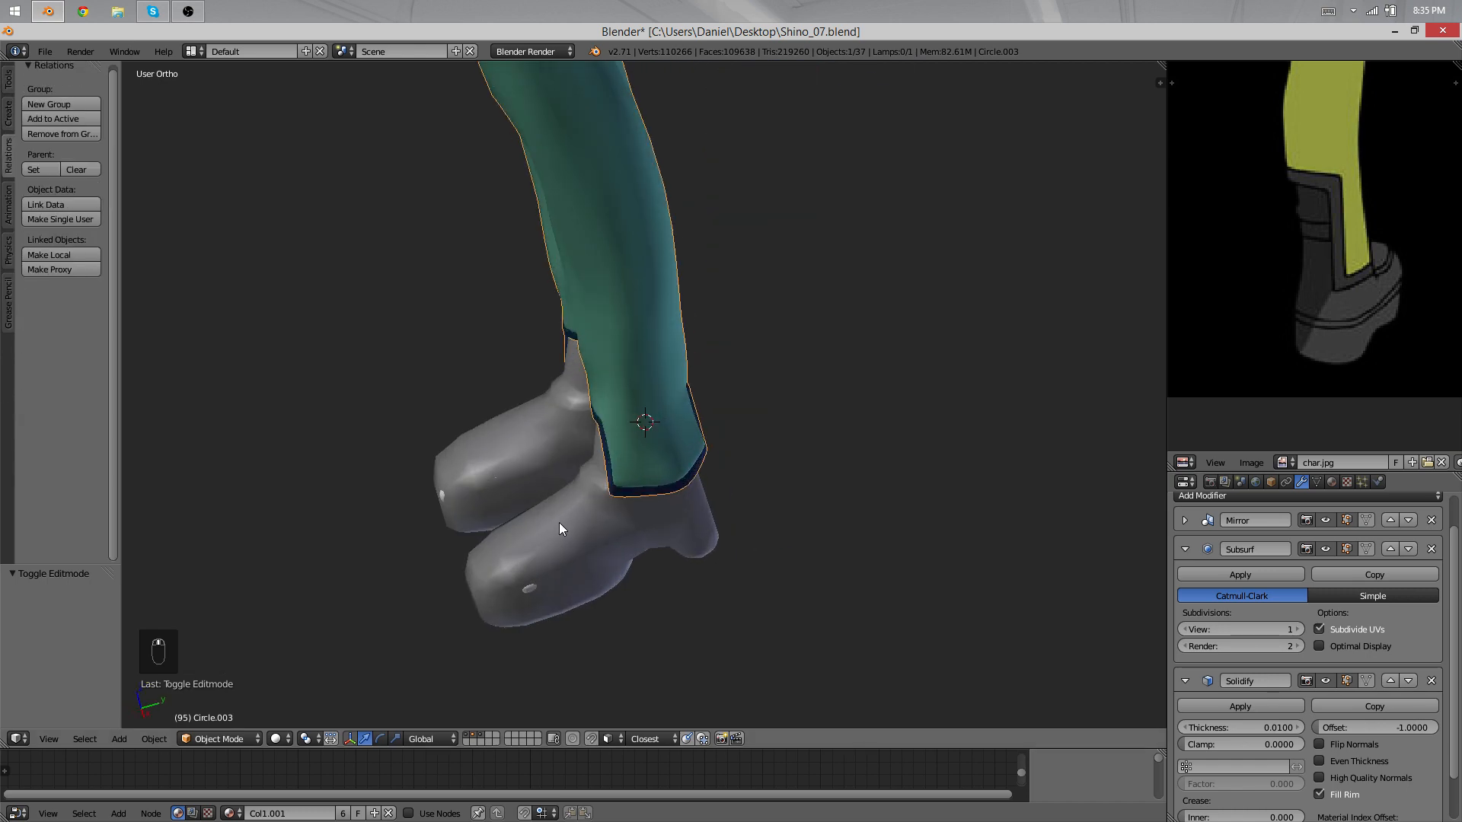
middle_click_drag(559, 522, 808, 336)
key("KP_1")
scroll(807, 380, "up", 5)
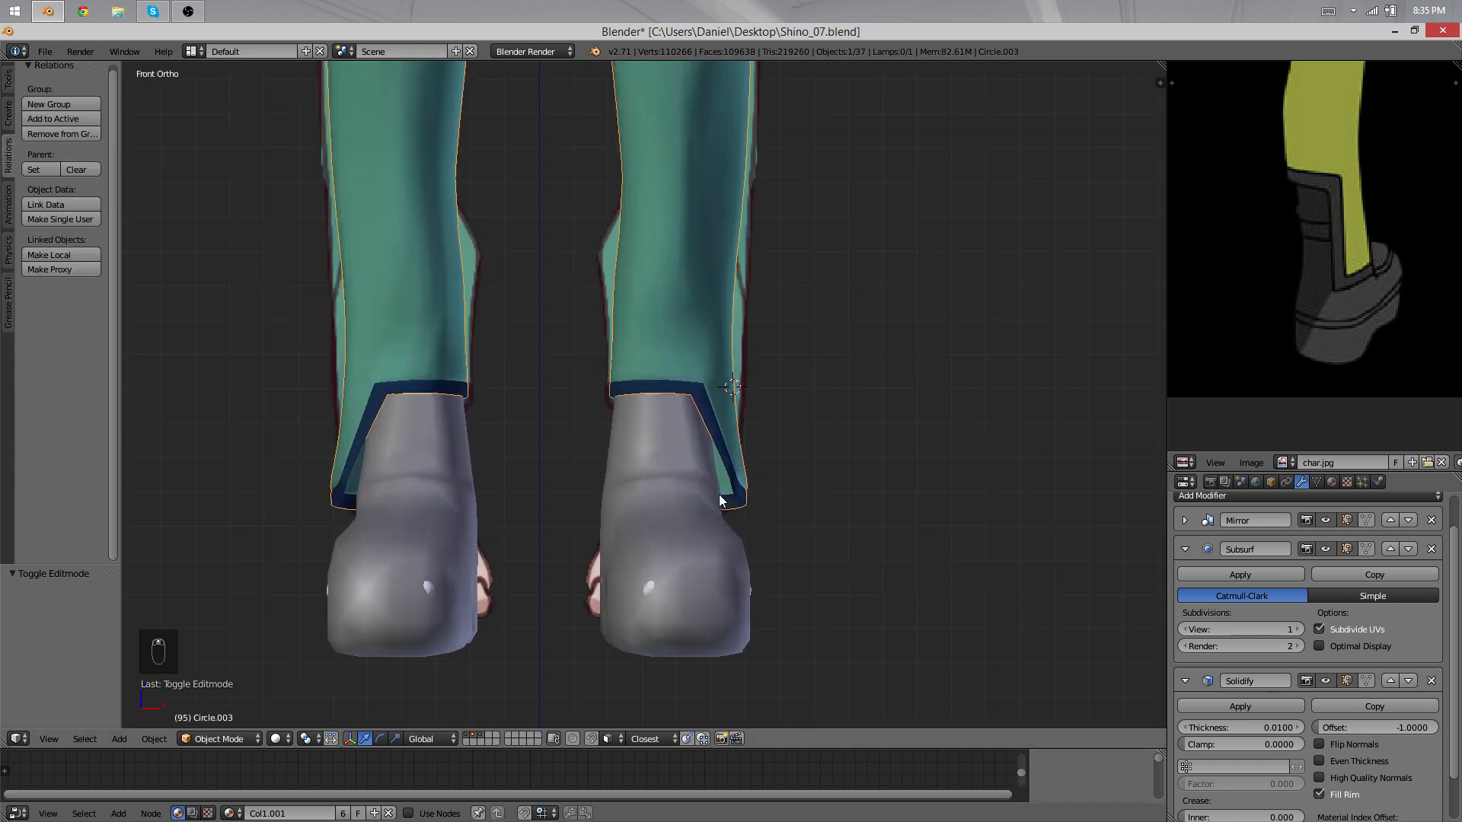
Step: Try to move the edge loop around the boot's ankle crease with proportional editing off
right_click(745, 565)
key("Tab")
middle_click_drag(745, 565, 706, 522)
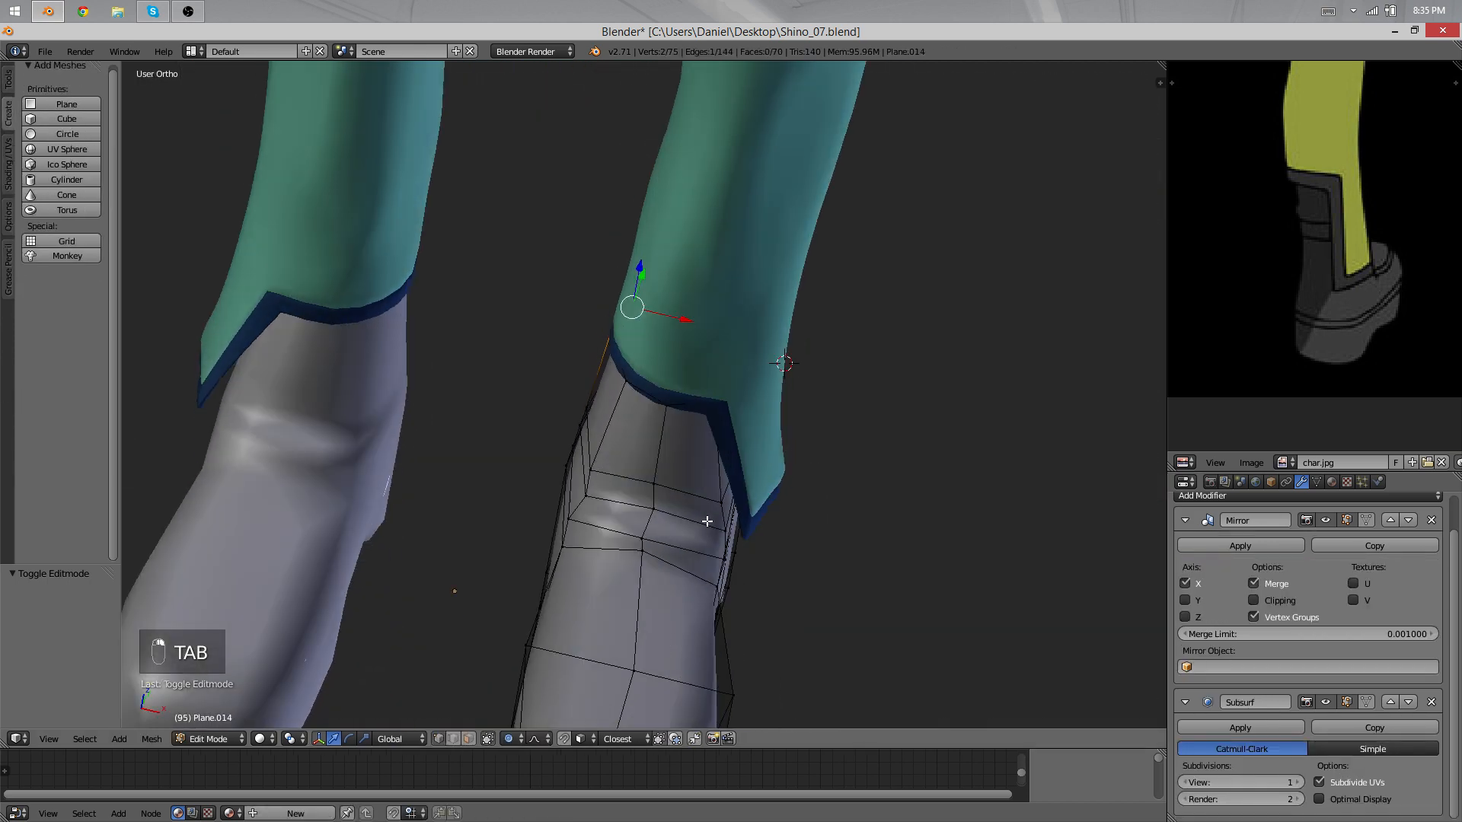
middle_click_drag(765, 579, 784, 531, "shift")
scroll(627, 476, "up", 2)
key("g")
middle_click(631, 477)
right_click(631, 476)
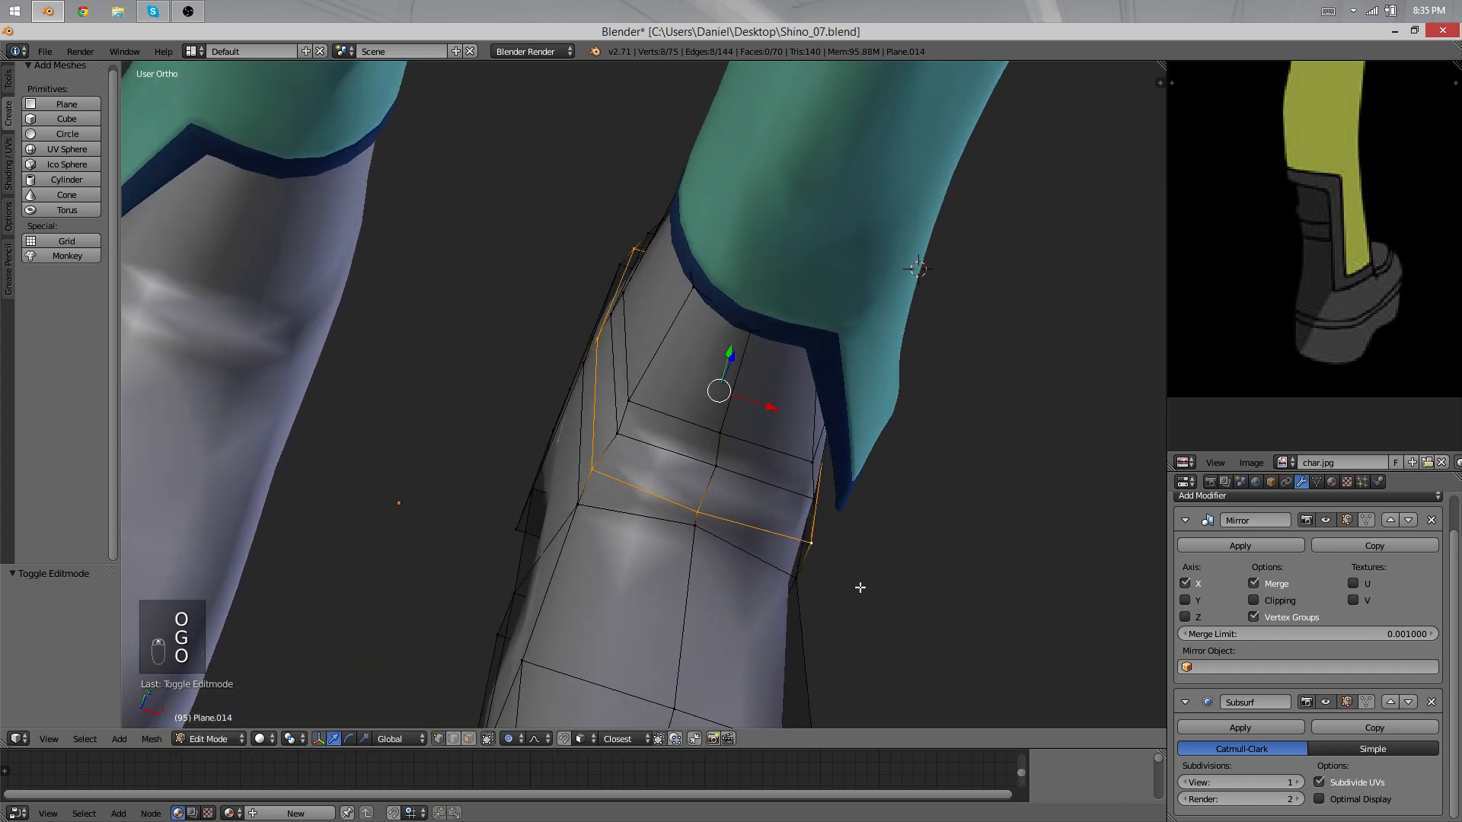
scroll(859, 587, "down", 5)
scroll(699, 358, "up", 5)
key("a")
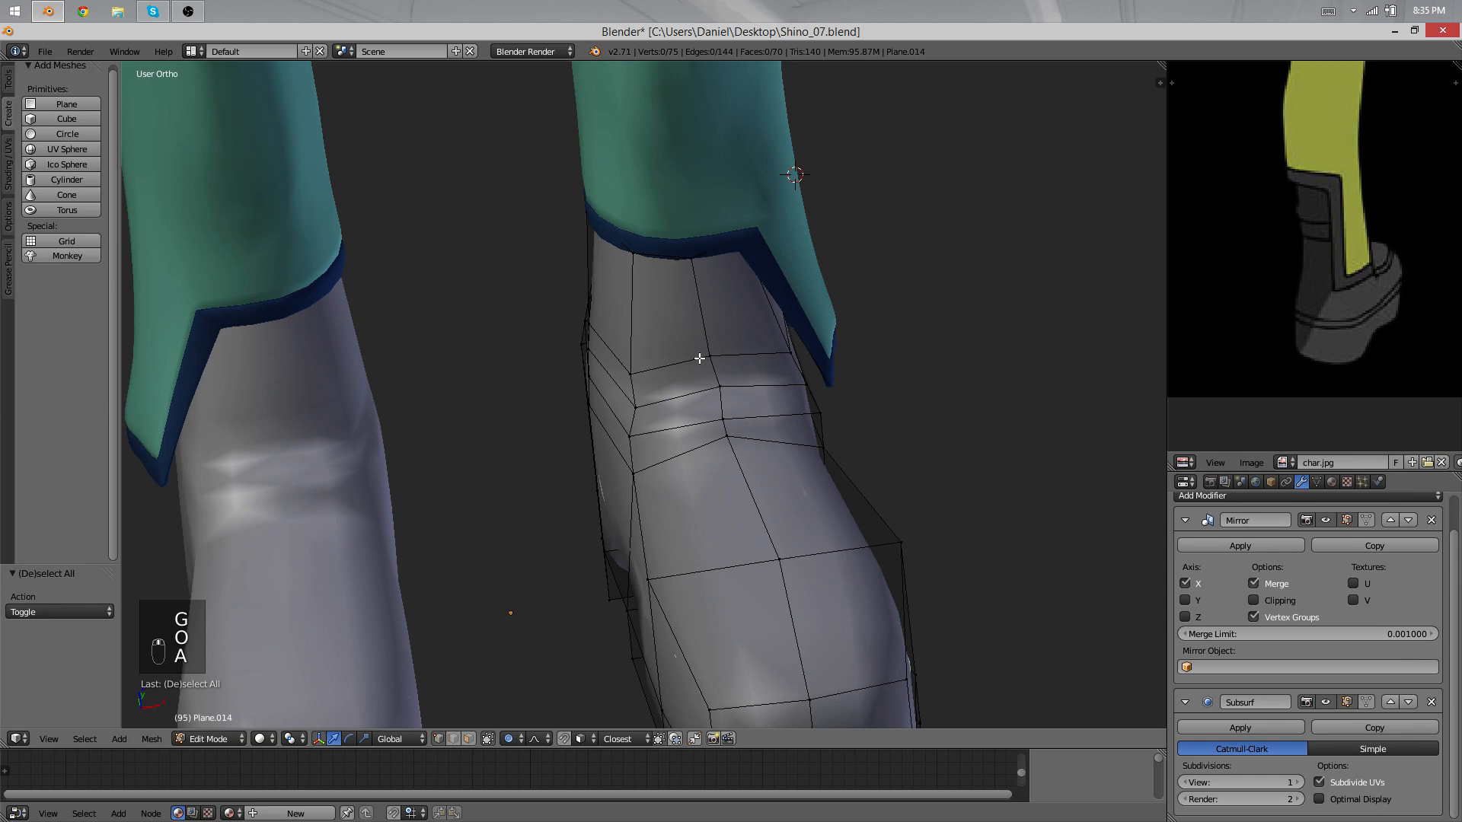
Step: Examine the toe ends of both boots from the front and side
scroll(699, 357, "down", 5)
key("Tab")
middle_click_drag(699, 358, 725, 486)
key("a")
key("Tab")
scroll(647, 405, "up", 5)
scroll(767, 464, "up", 3)
key("a")
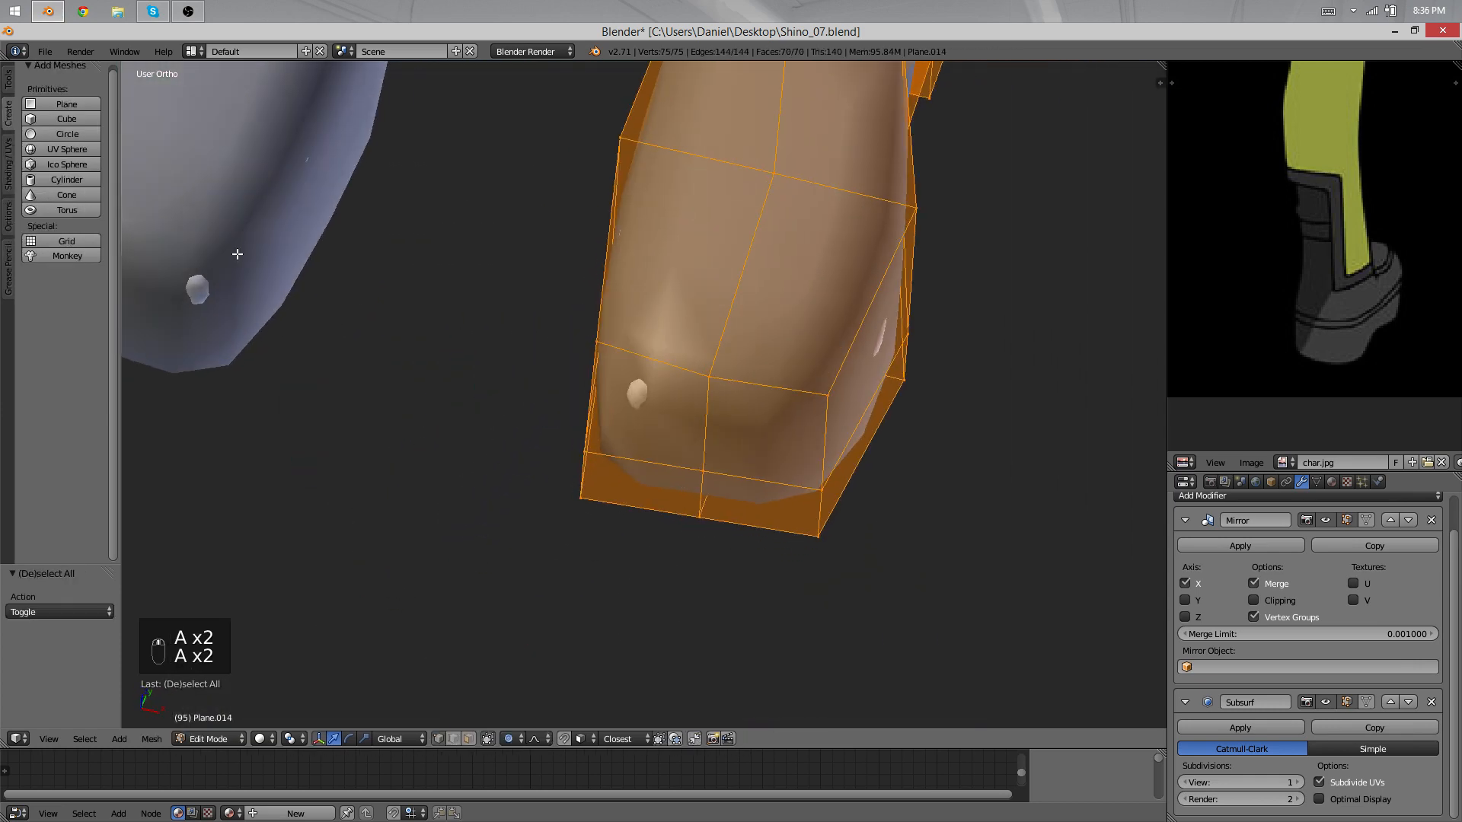
scroll(573, 452, "down", 5)
key("Tab")
scroll(715, 411, "up", 6)
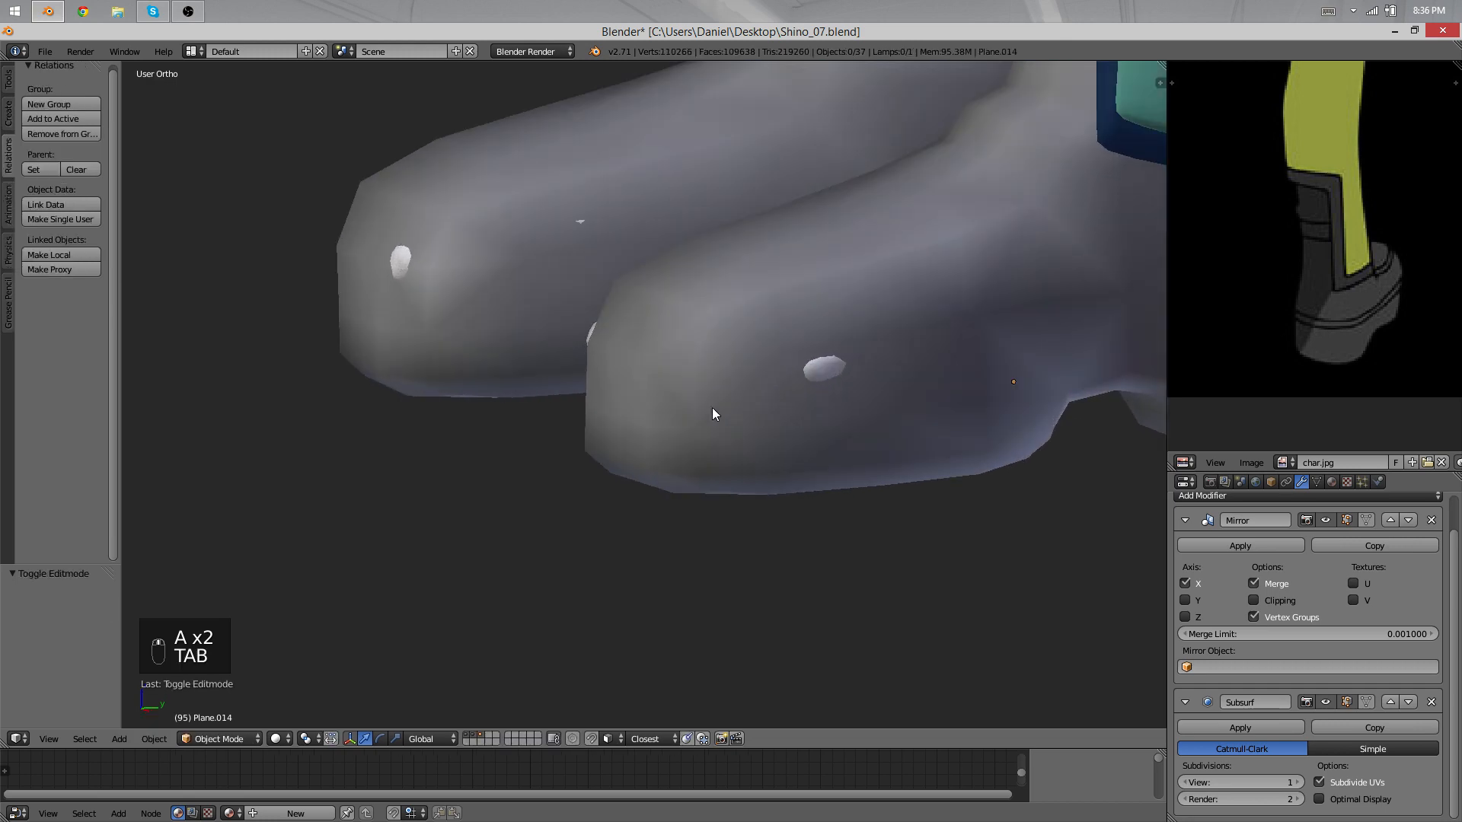
Step: Add a vertical loop cut across the boot's toe, slid close to the front end
key("Tab")
scroll(741, 360, "down", 3)
middle_click_drag(741, 360, 741, 360)
key("ctrl+r")
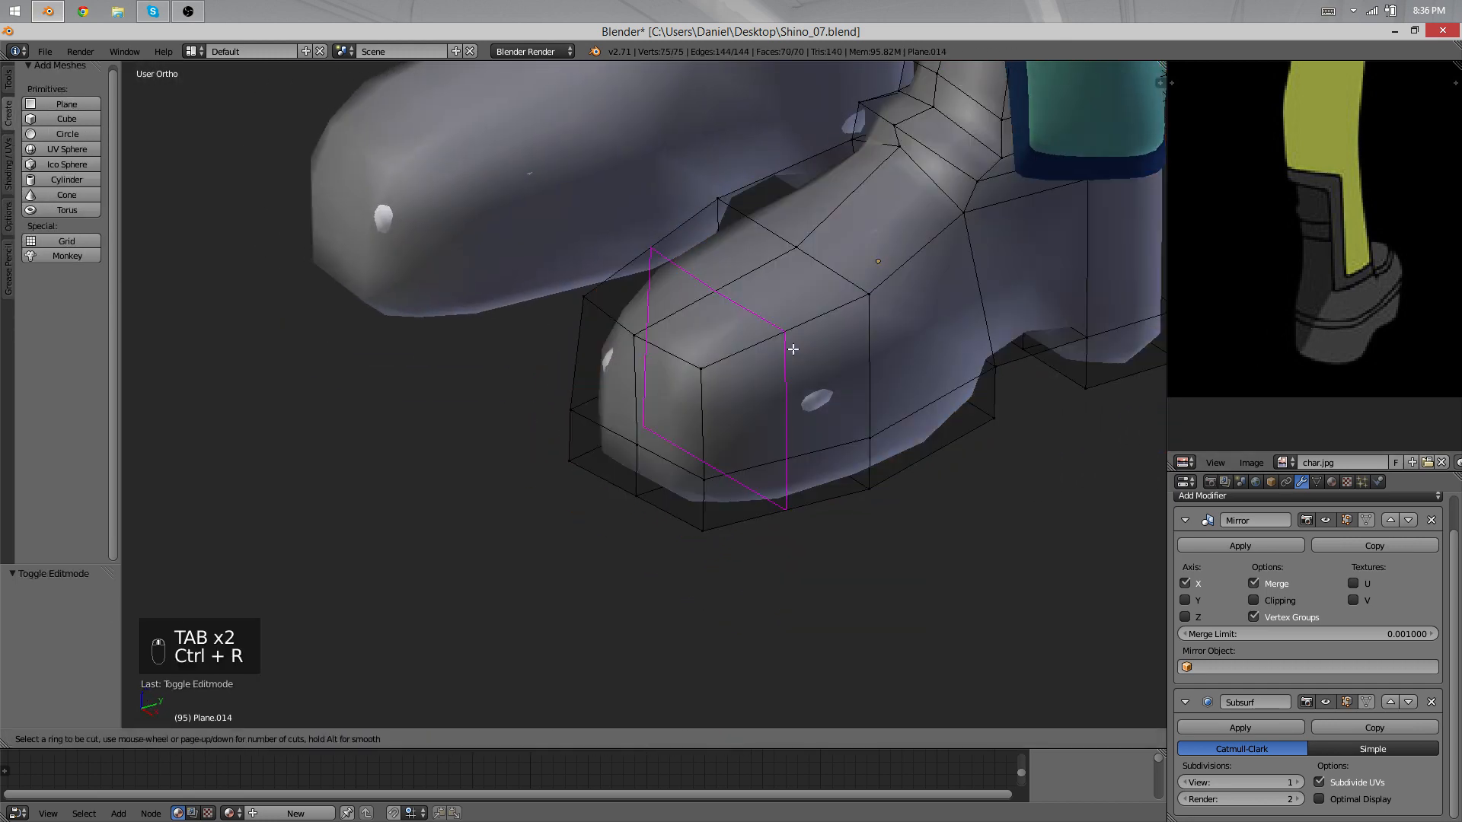
left_click(741, 360)
left_click(749, 357)
key("Tab")
scroll(751, 392, "down", 3)
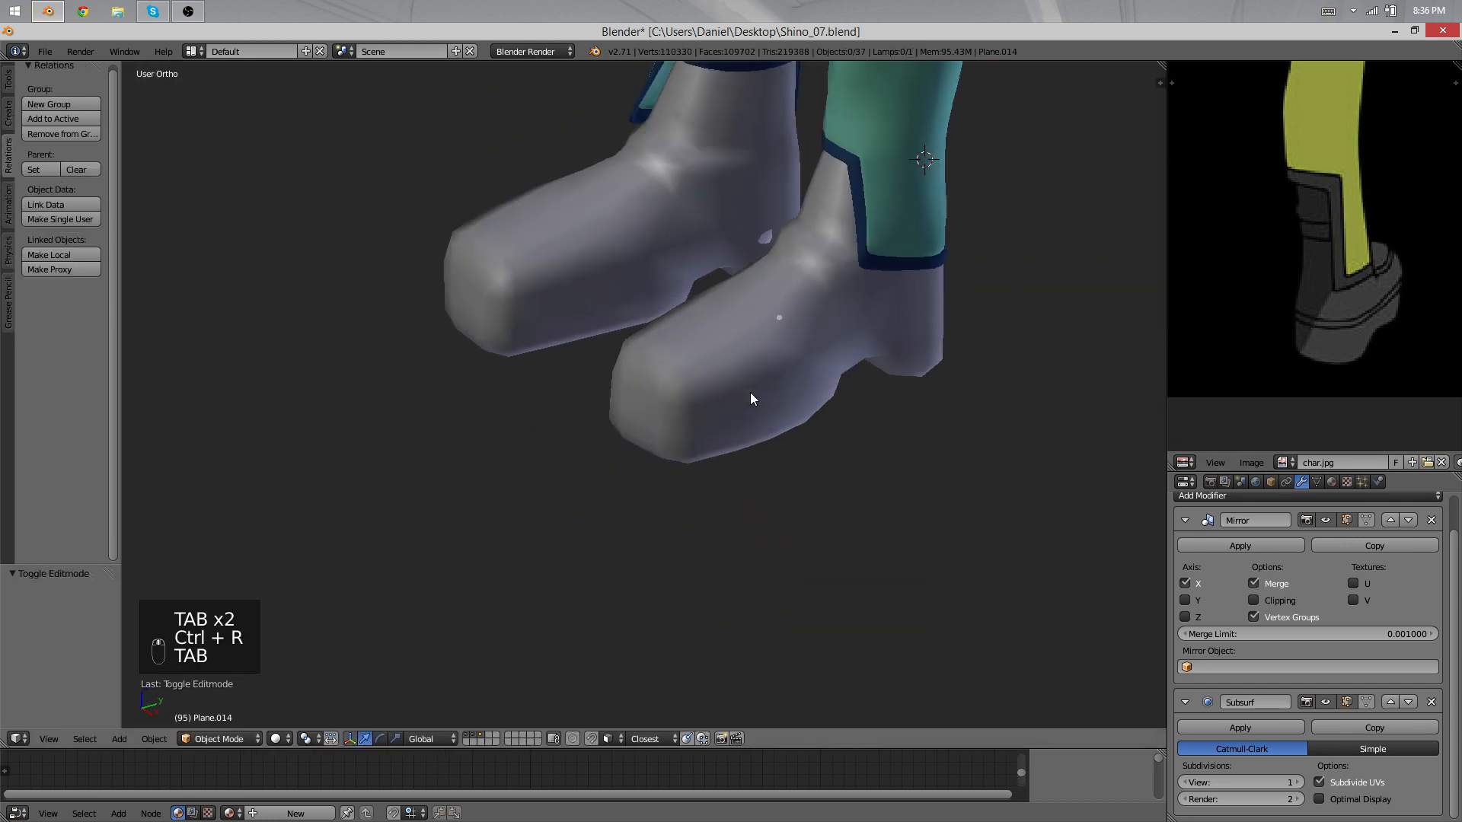
middle_click_drag(750, 392, 814, 382)
Step: Add a horizontal loop cut around the boot's foot, slid up towards the top edge of the toe
key("Tab")
scroll(764, 356, "up", 4)
scroll(764, 357, "down", 2)
key("ctrl+r")
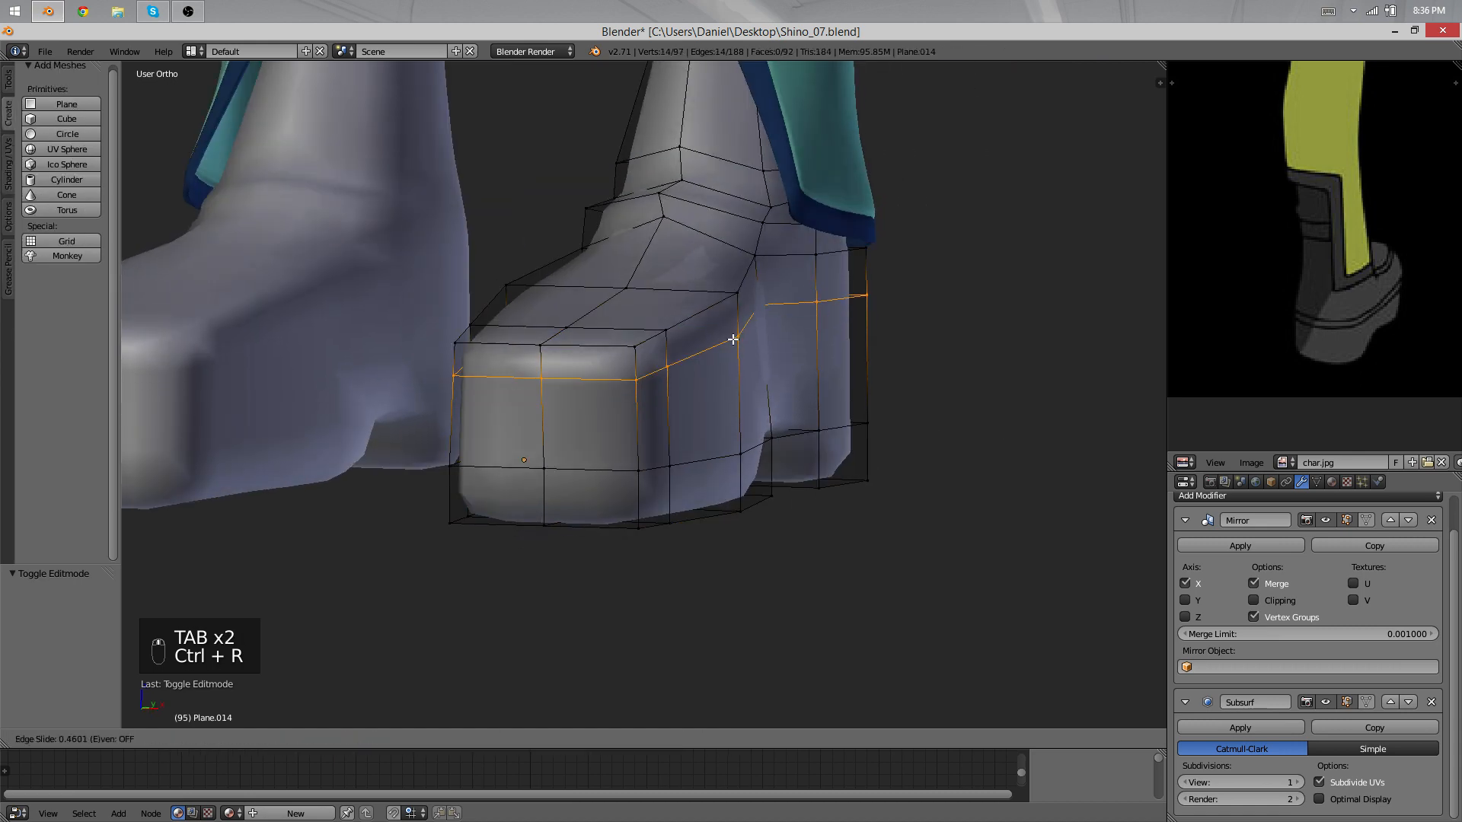
left_click(731, 349)
key("Tab")
scroll(701, 485, "down", 4)
middle_click_drag(701, 485, 641, 561)
Step: Move the short edge at the toe's upper outer corner by -0.022, -0.006, -0.012 with proportional editing
key("Tab")
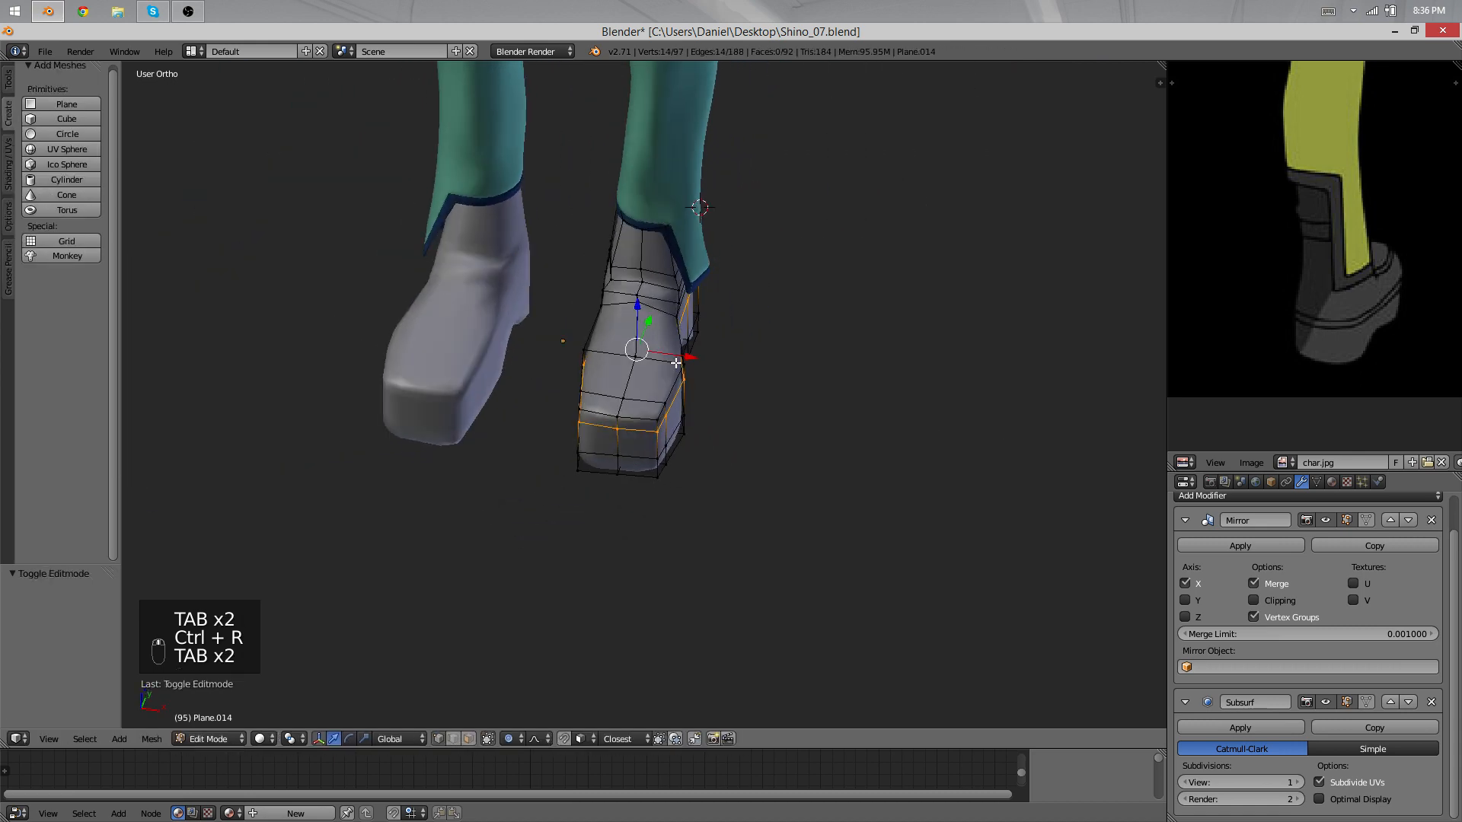
scroll(697, 326, "up", 5)
key("g")
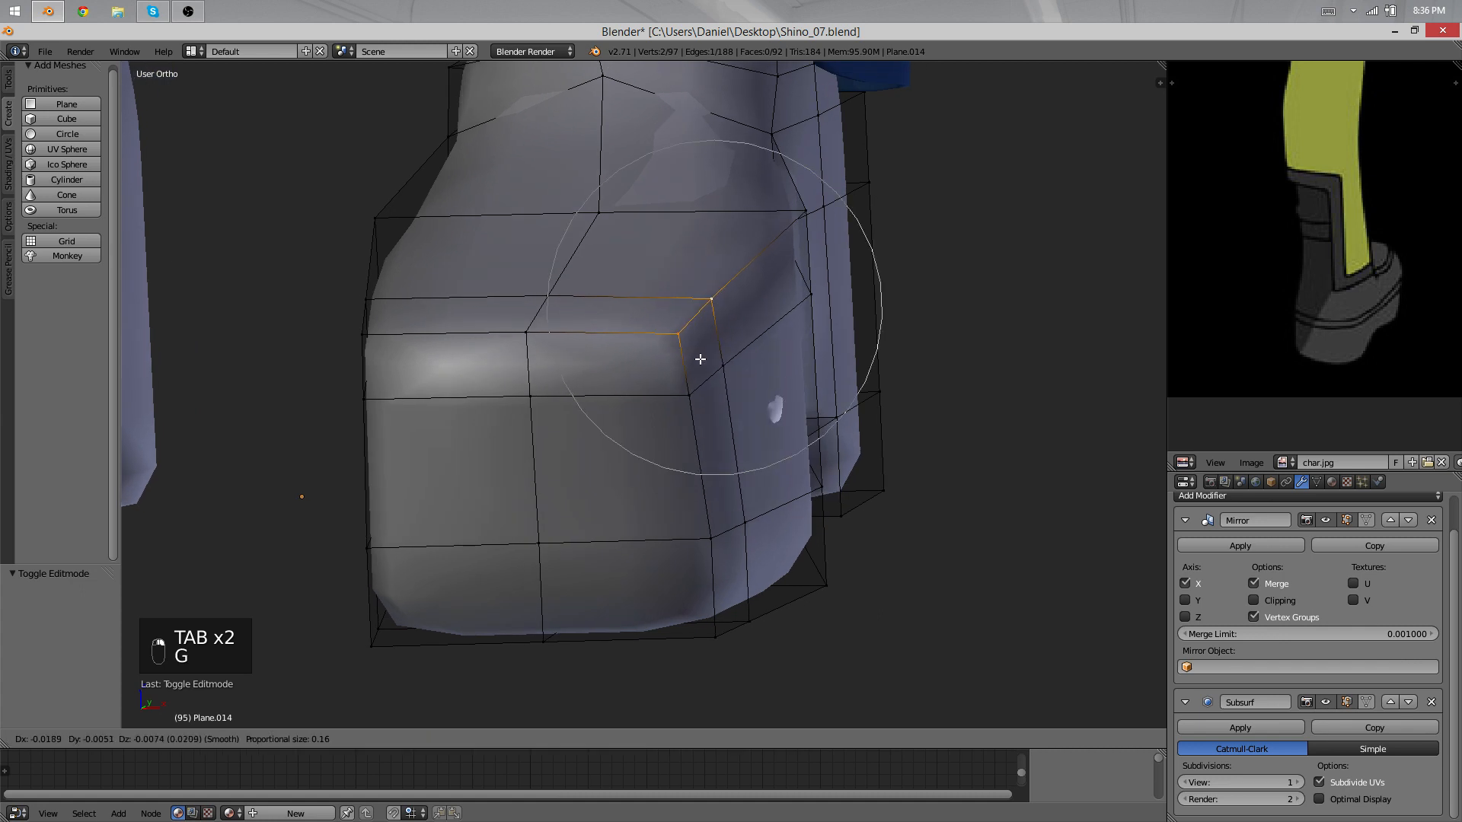
left_click(708, 362)
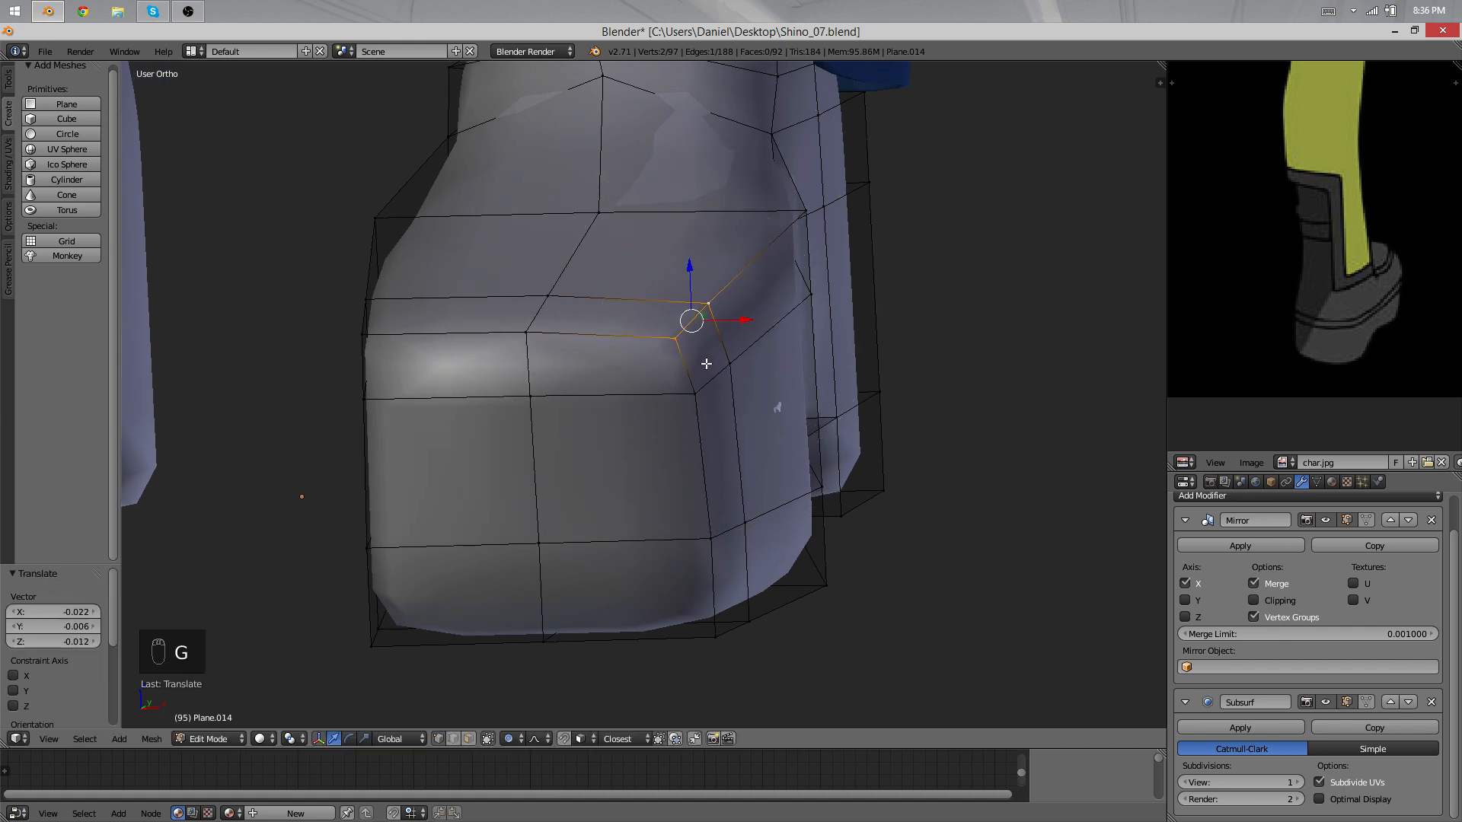
Step: Pull the upper outer vertex behind the toe corner inward and down, and move the vertex below it by 0.014, -0.002, -0.009
right_click(805, 212)
key("g")
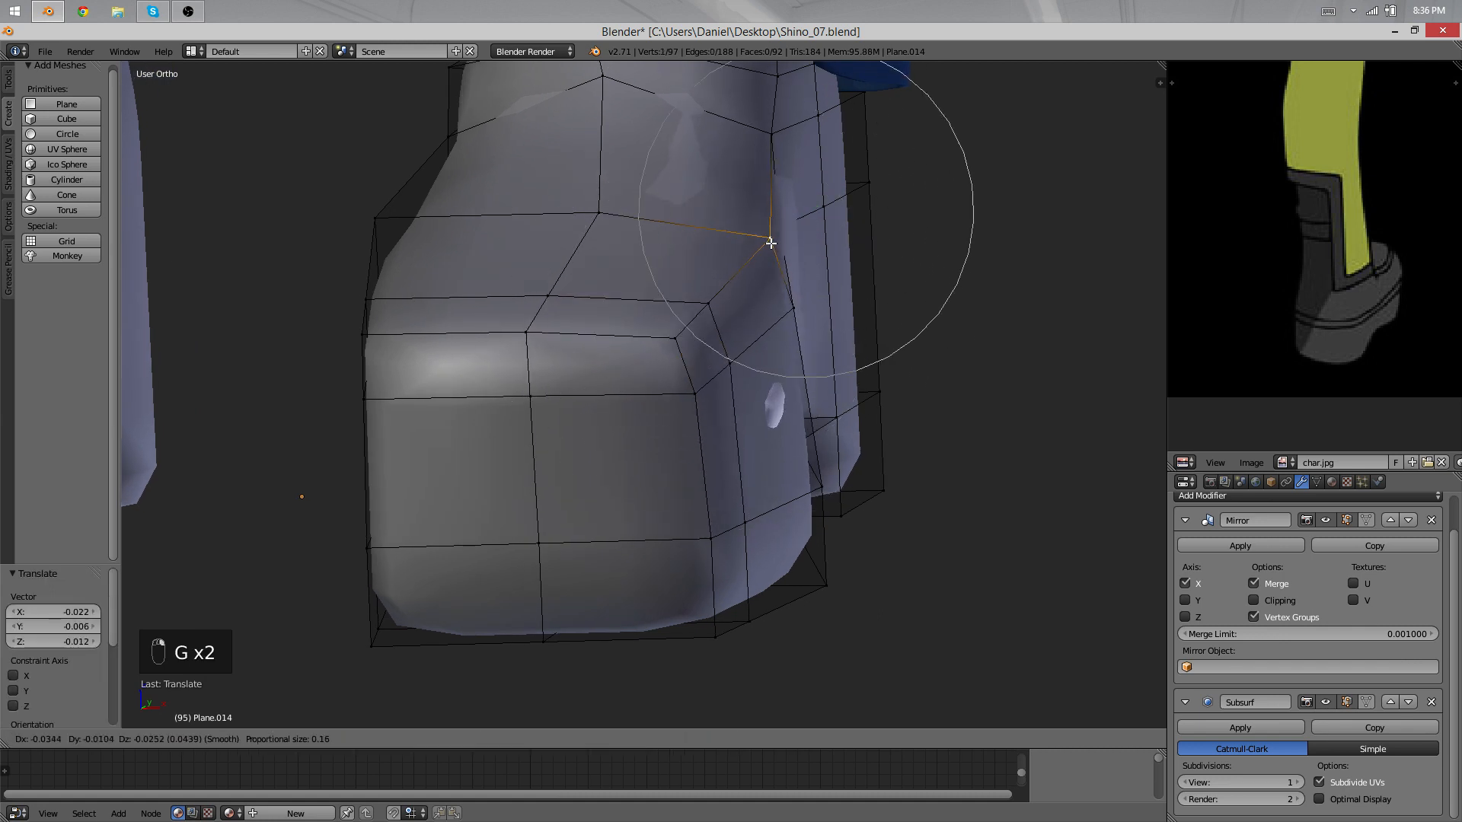
left_click(772, 243)
right_click(777, 322)
key("g")
left_click(797, 325)
Step: Adjust the front corner vertex below the toe's top edge and move the side vertex behind it by 0.015, -0.003, -0.006
right_click(694, 393)
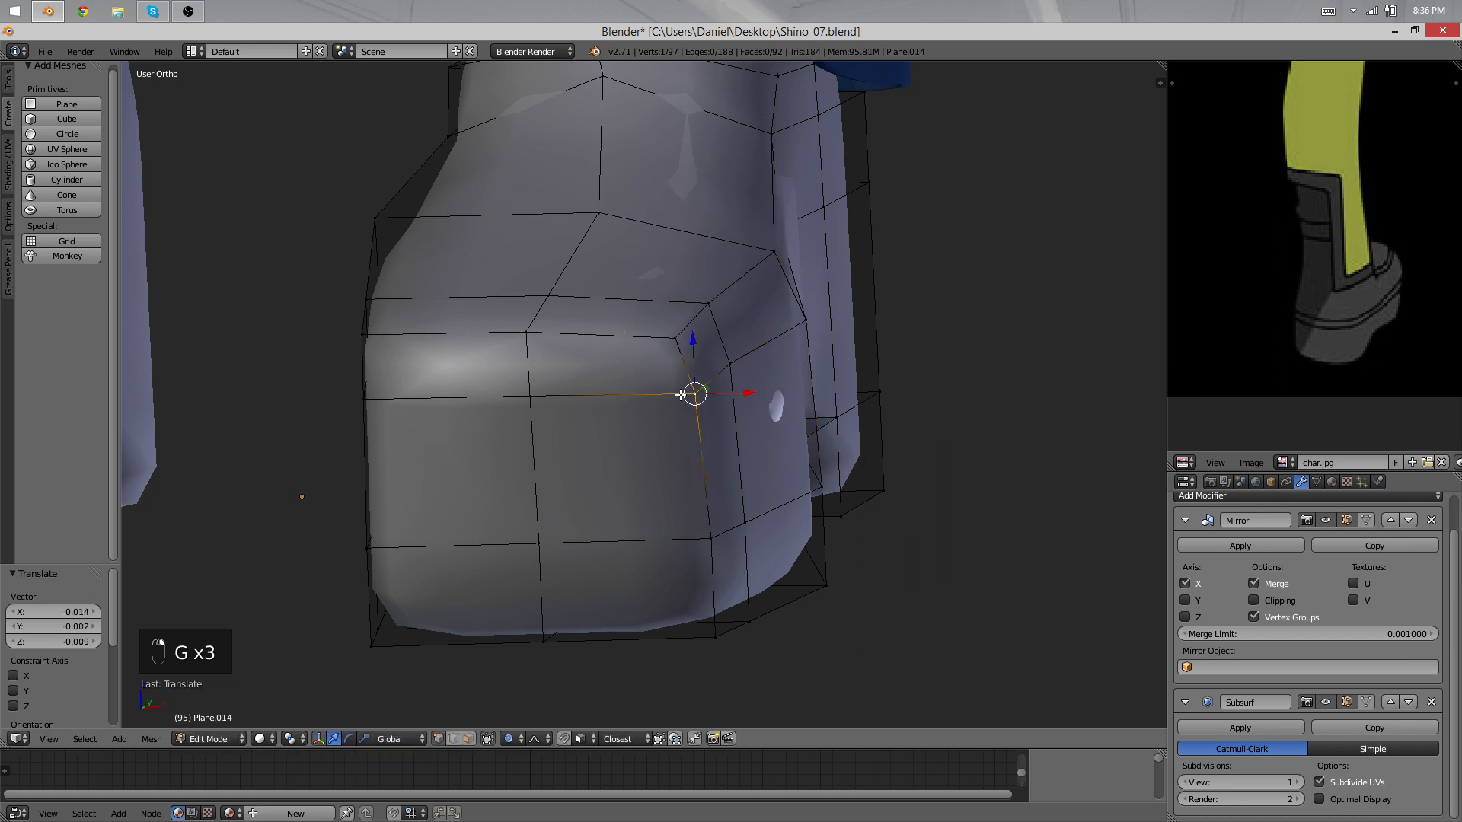
key("g")
left_click(695, 394)
right_click(732, 366)
key("g")
left_click(743, 371)
scroll(743, 371, "down", 4)
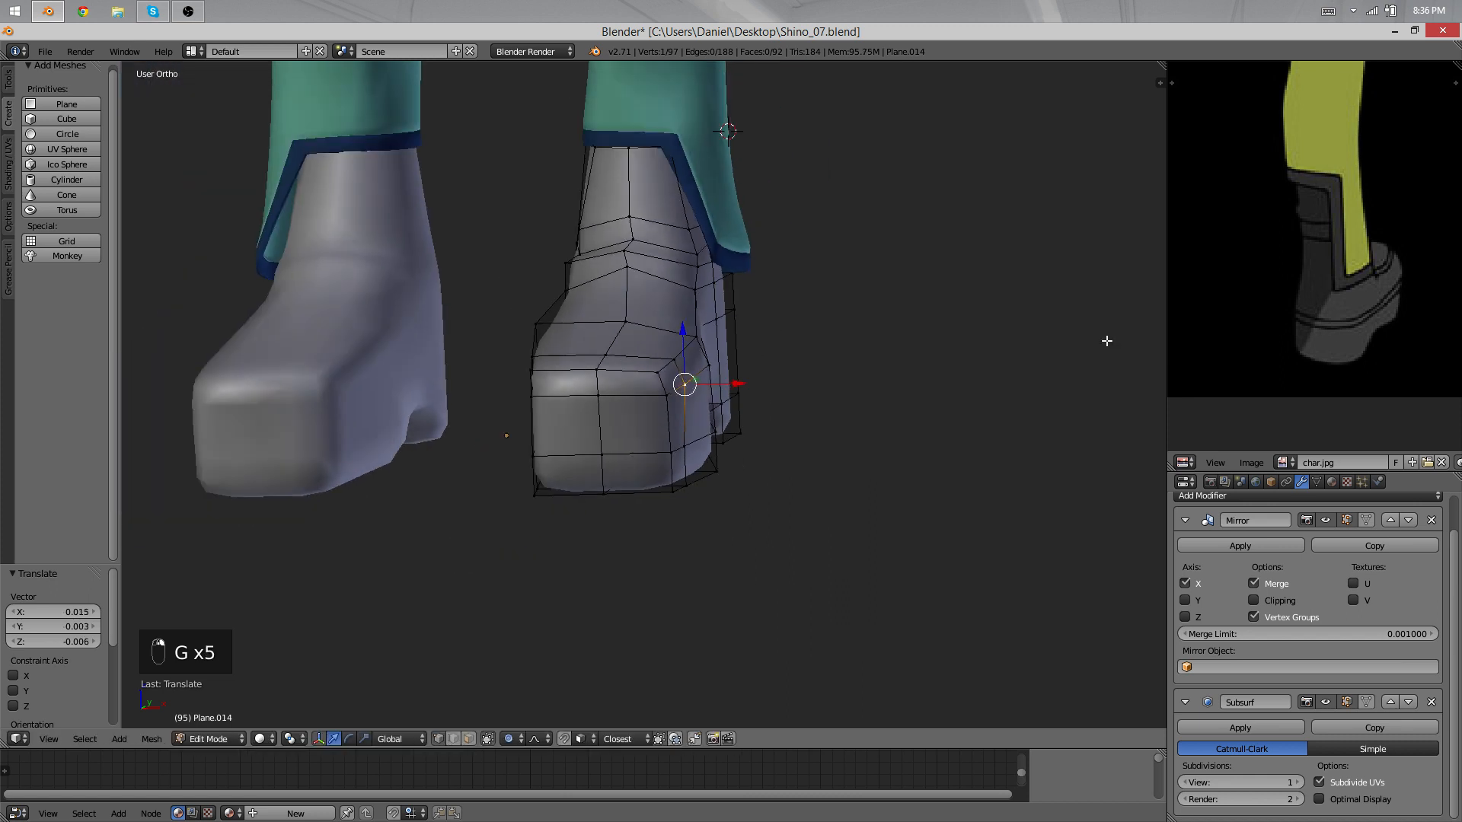
Step: Check the boot toe in the reference image and move the toe's vertical outer front corner edges by -0.019, 0.025, 0.007 with proportional editing
scroll(1353, 287, "up", 6)
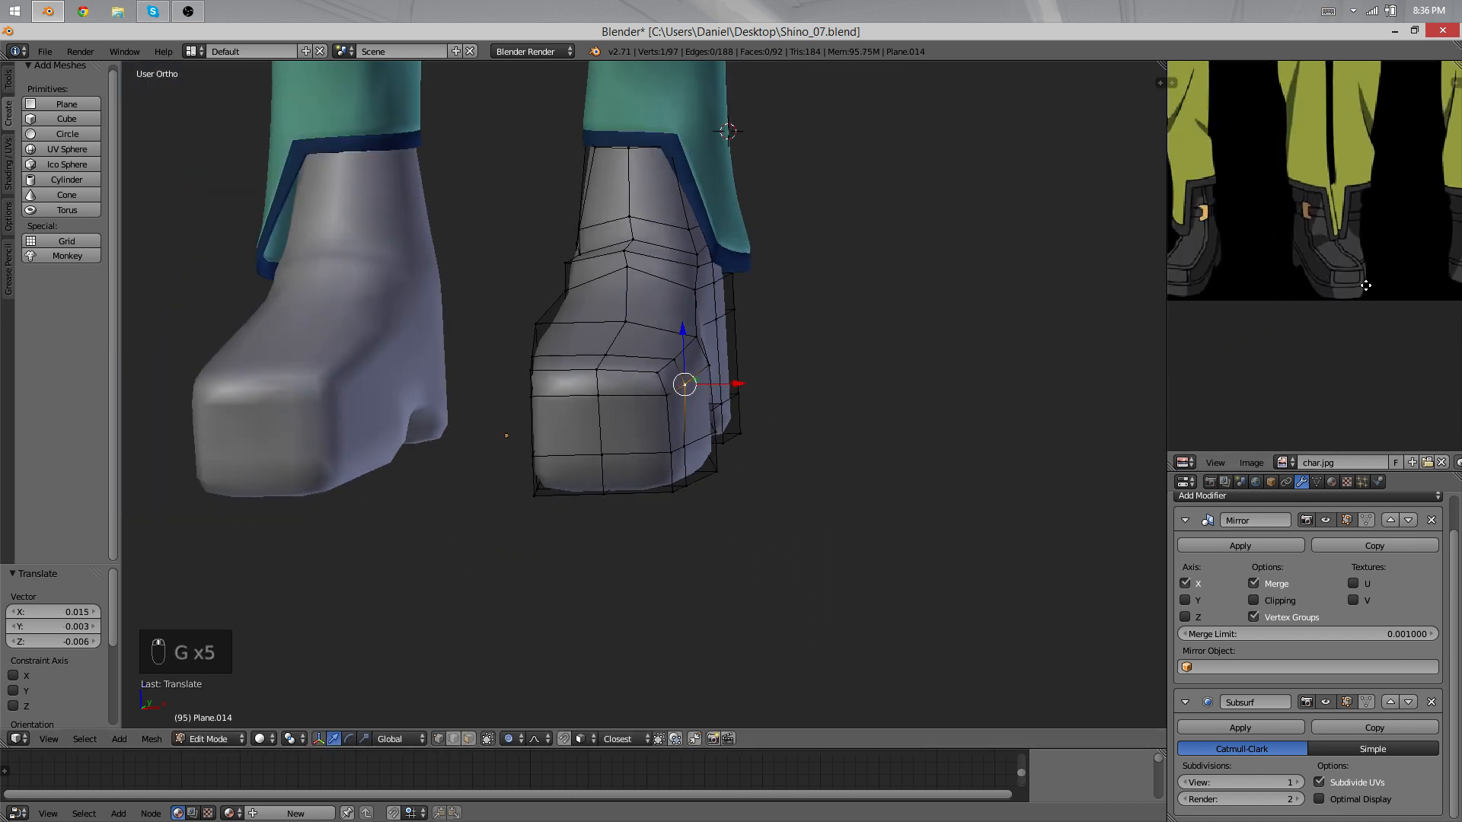
mouse_move(1210, 312)
middle_mouse_down()
mouse_move(1333, 292)
mouse_move(1219, 297)
middle_mouse_up()
middle_click_drag(842, 414, 614, 613)
right_click(616, 440, "alt")
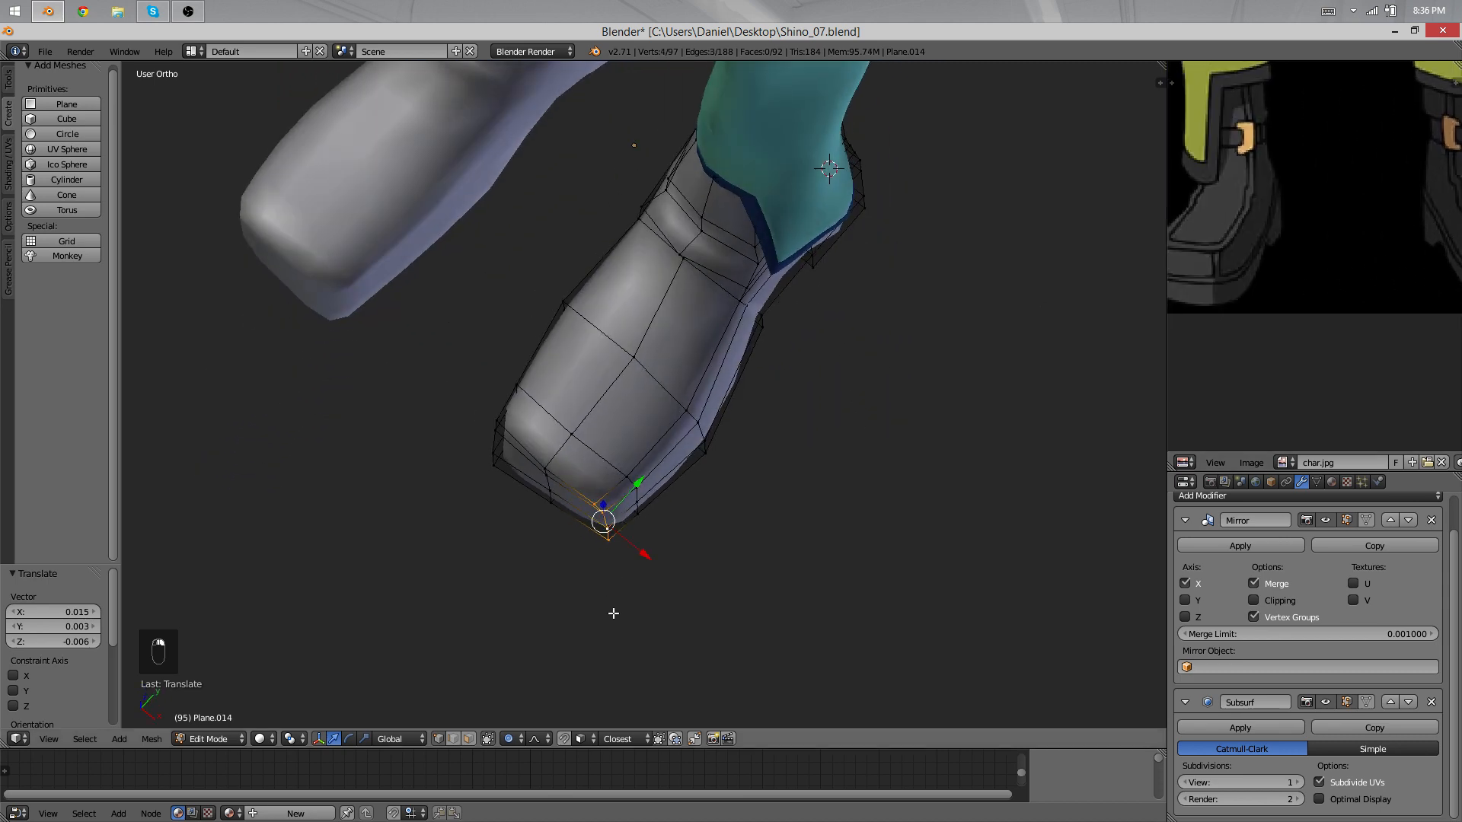
scroll(617, 535, "up", 3)
key("shift+Tab")
middle_click_drag(651, 506, 755, 431, "shift")
key("shift+Tab")
key("g")
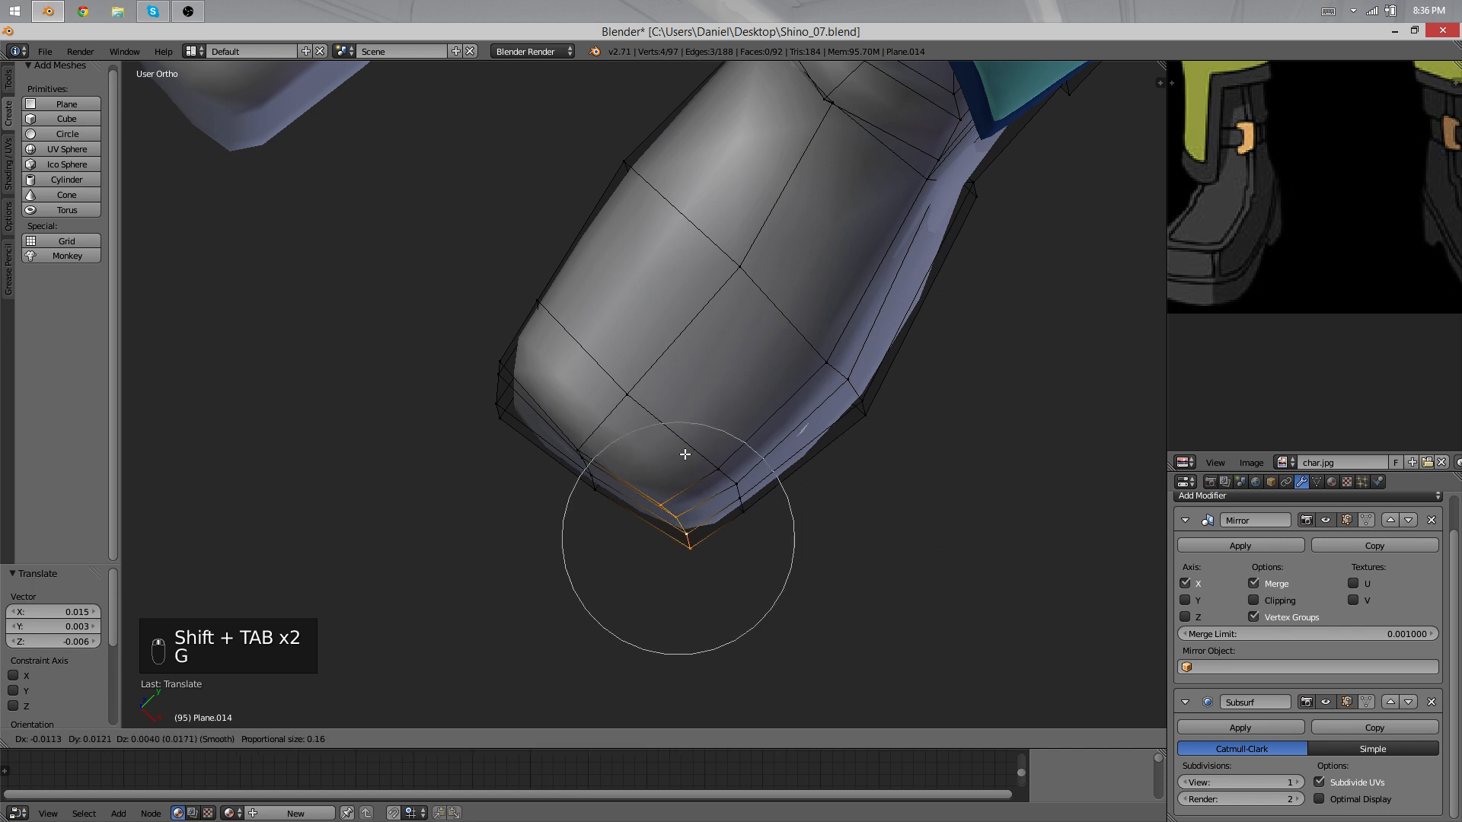
left_click(687, 443)
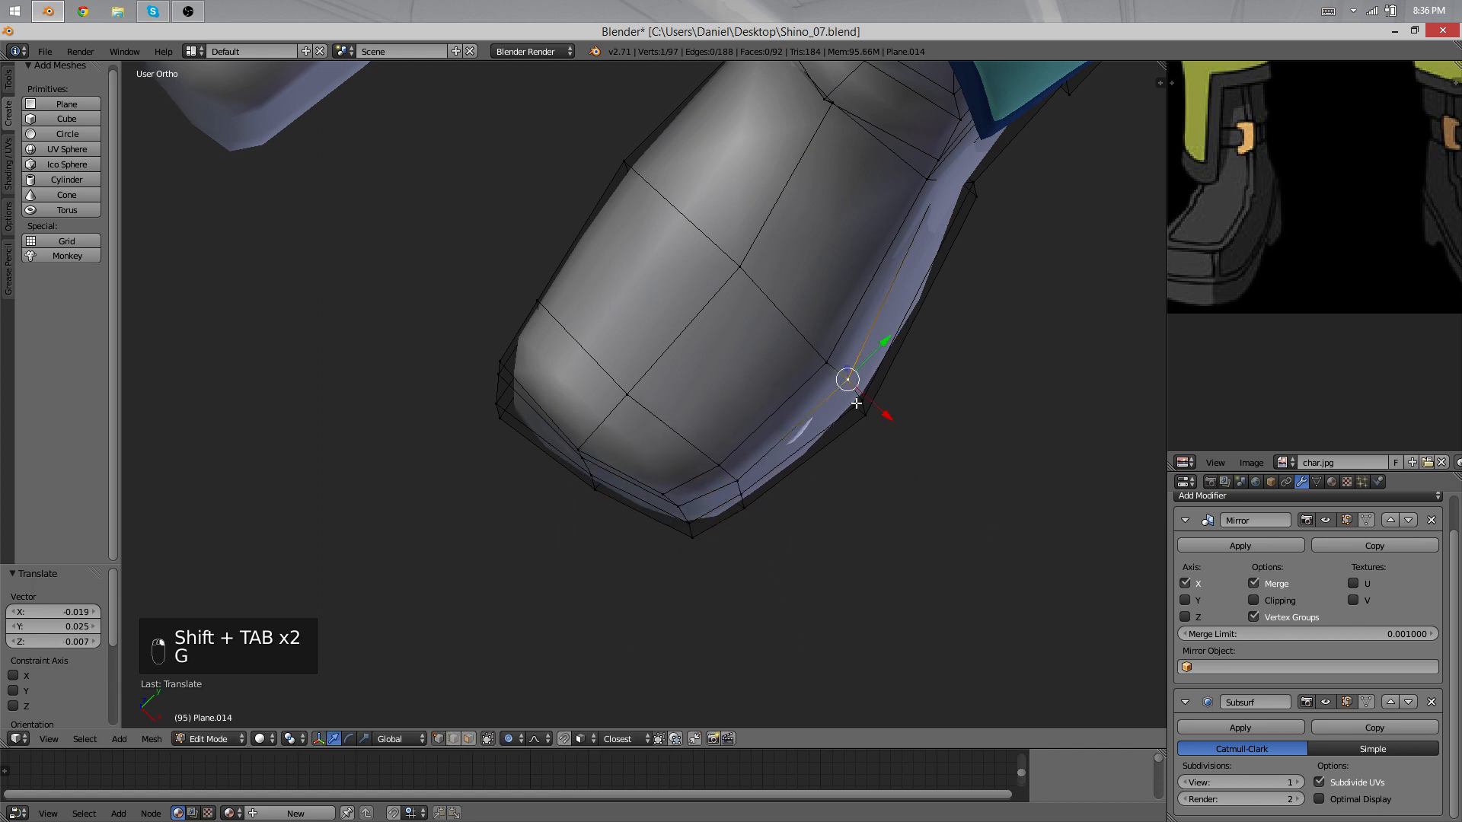
Step: Adjust the outer side vertex behind the toe and move the short edge beside it by 0.012, -0.006, -0.003
key("g")
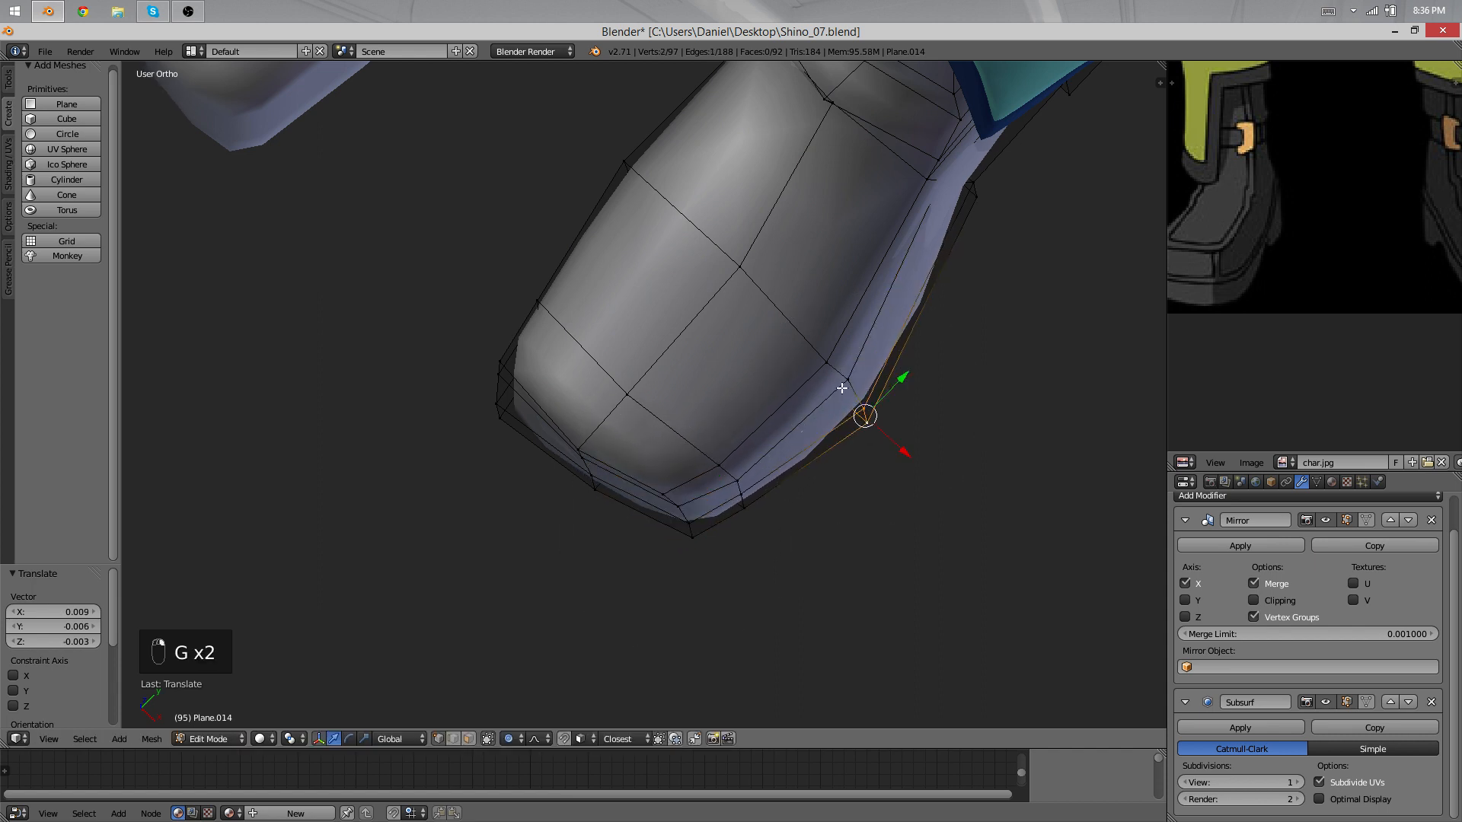
key("g")
left_click(629, 511)
Step: Move the toe's vertical inner corner edges by 0.017, 0.041, 0.007 with proportional editing, undoing any extra move
scroll(661, 488, "up", 2)
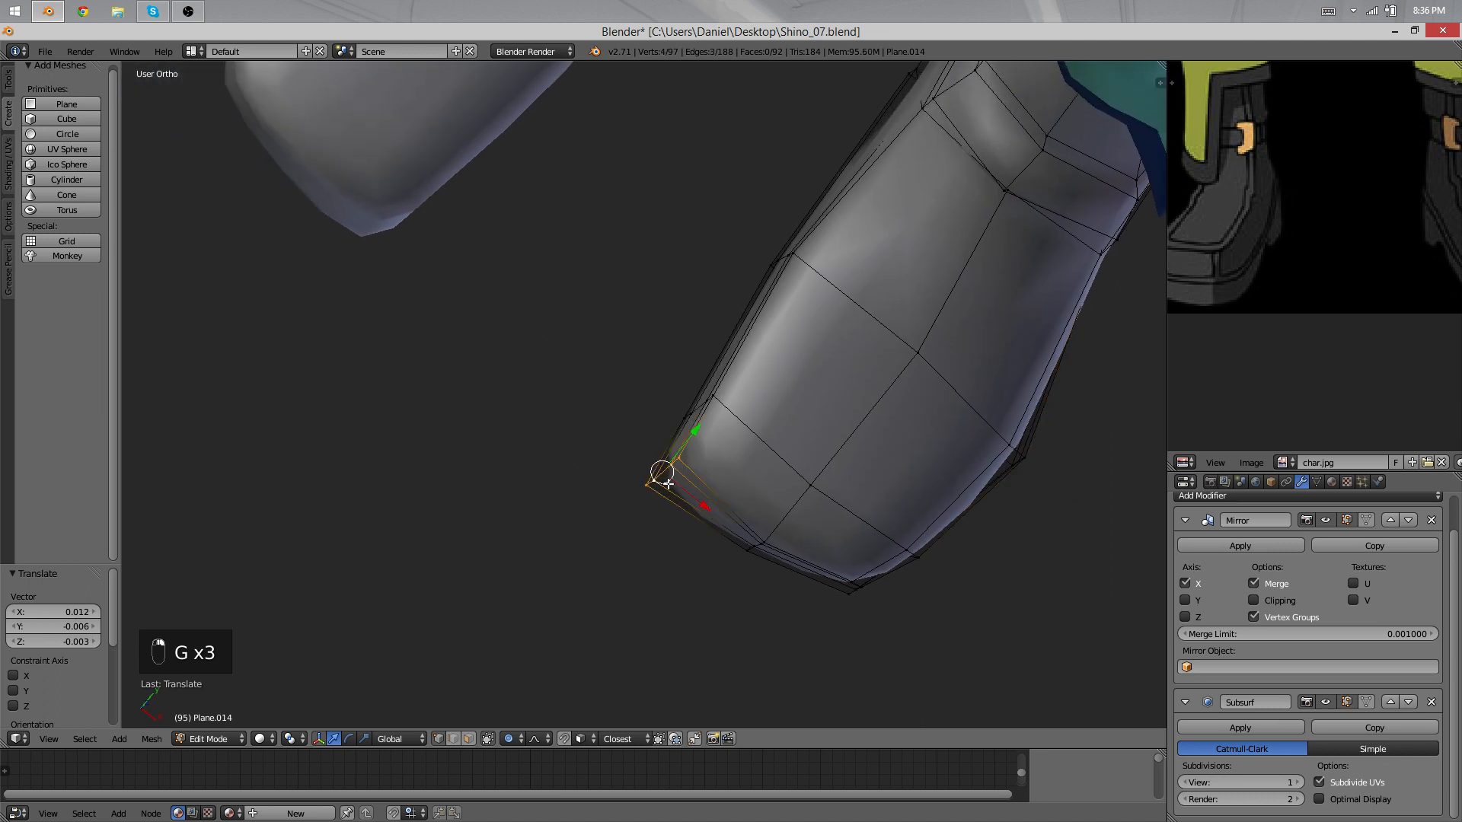
key("g")
left_click(692, 476)
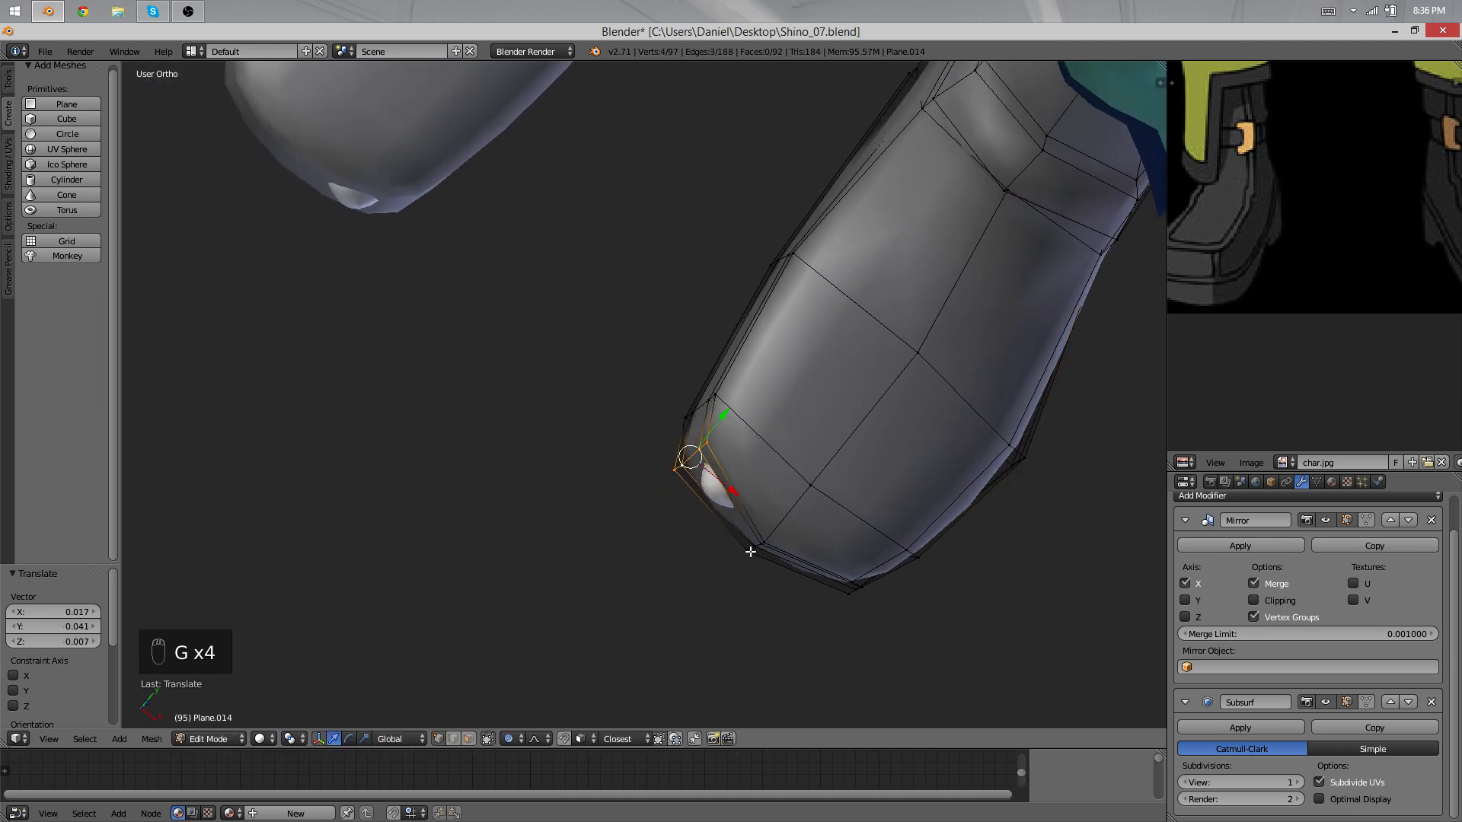
key("ctrl+z")
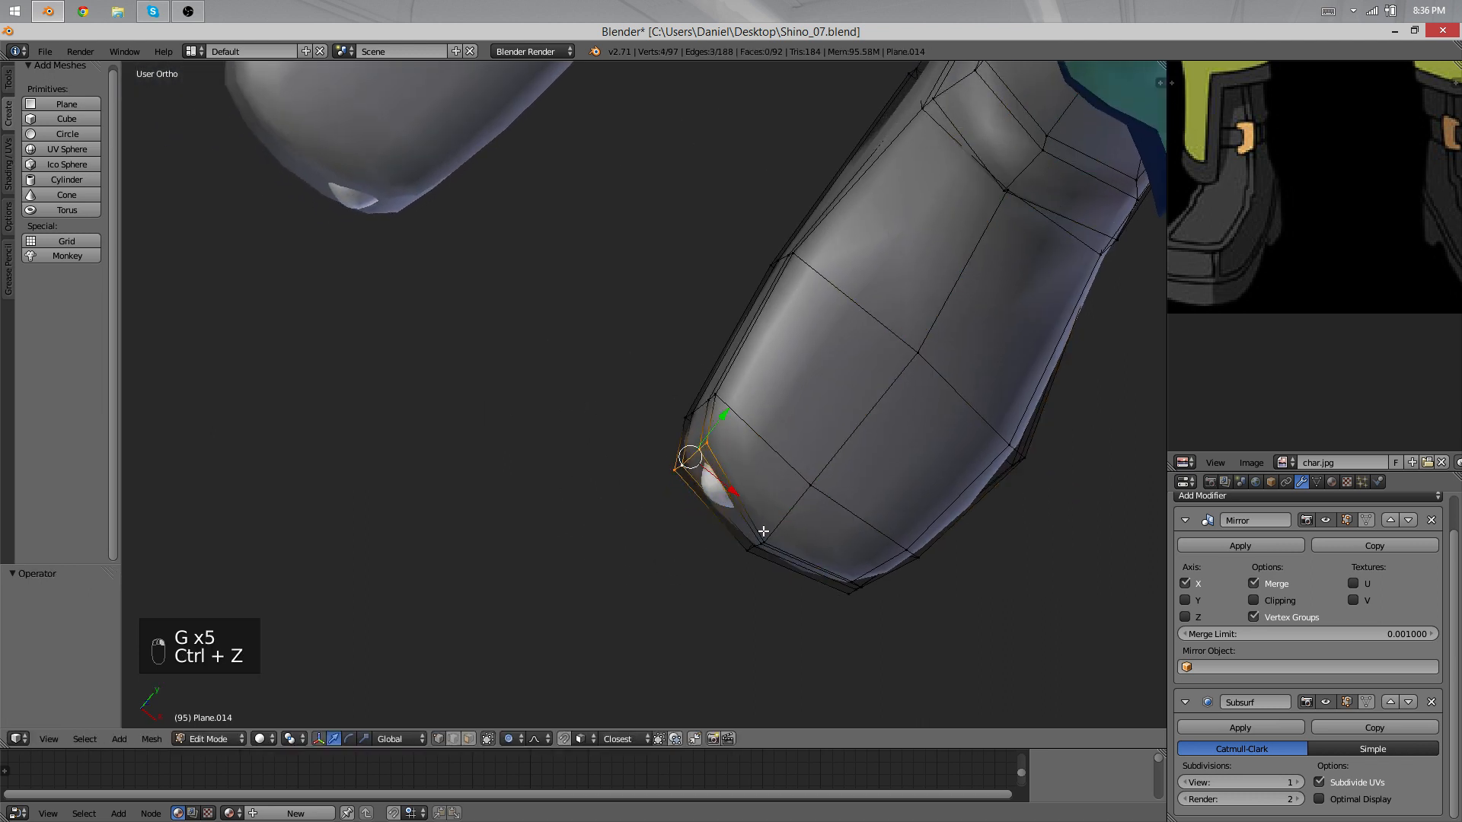
Step: Select the faces at the inner half of the toe's front and move them by about -0.005, -0.020, -0.003
left_click_drag(783, 579, 669, 438)
key("g")
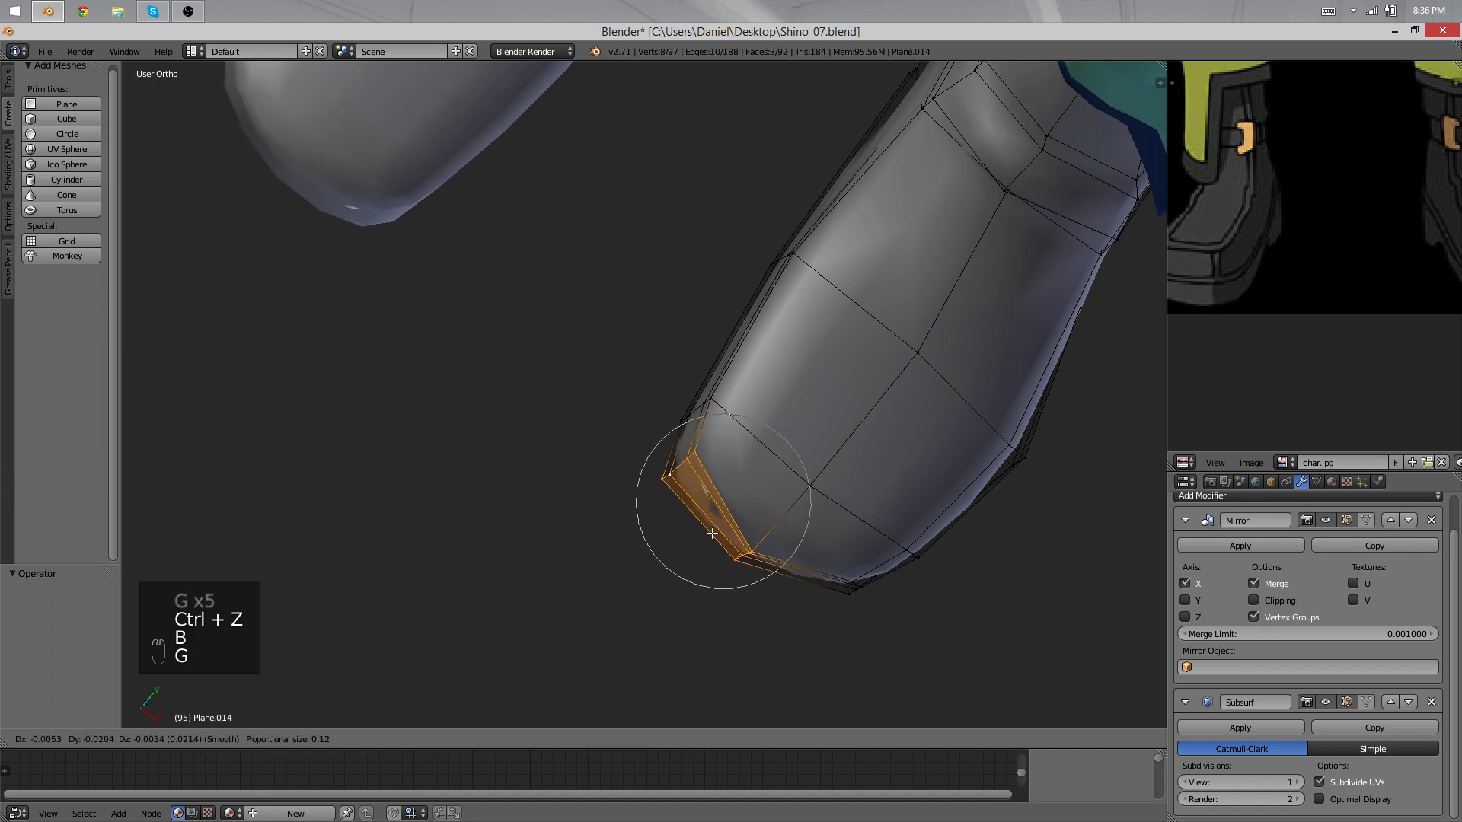
left_click(713, 534)
key("Tab")
scroll(824, 536, "down", 3)
middle_click_drag(825, 536, 715, 520)
scroll(715, 520, "up", 3)
key("Tab")
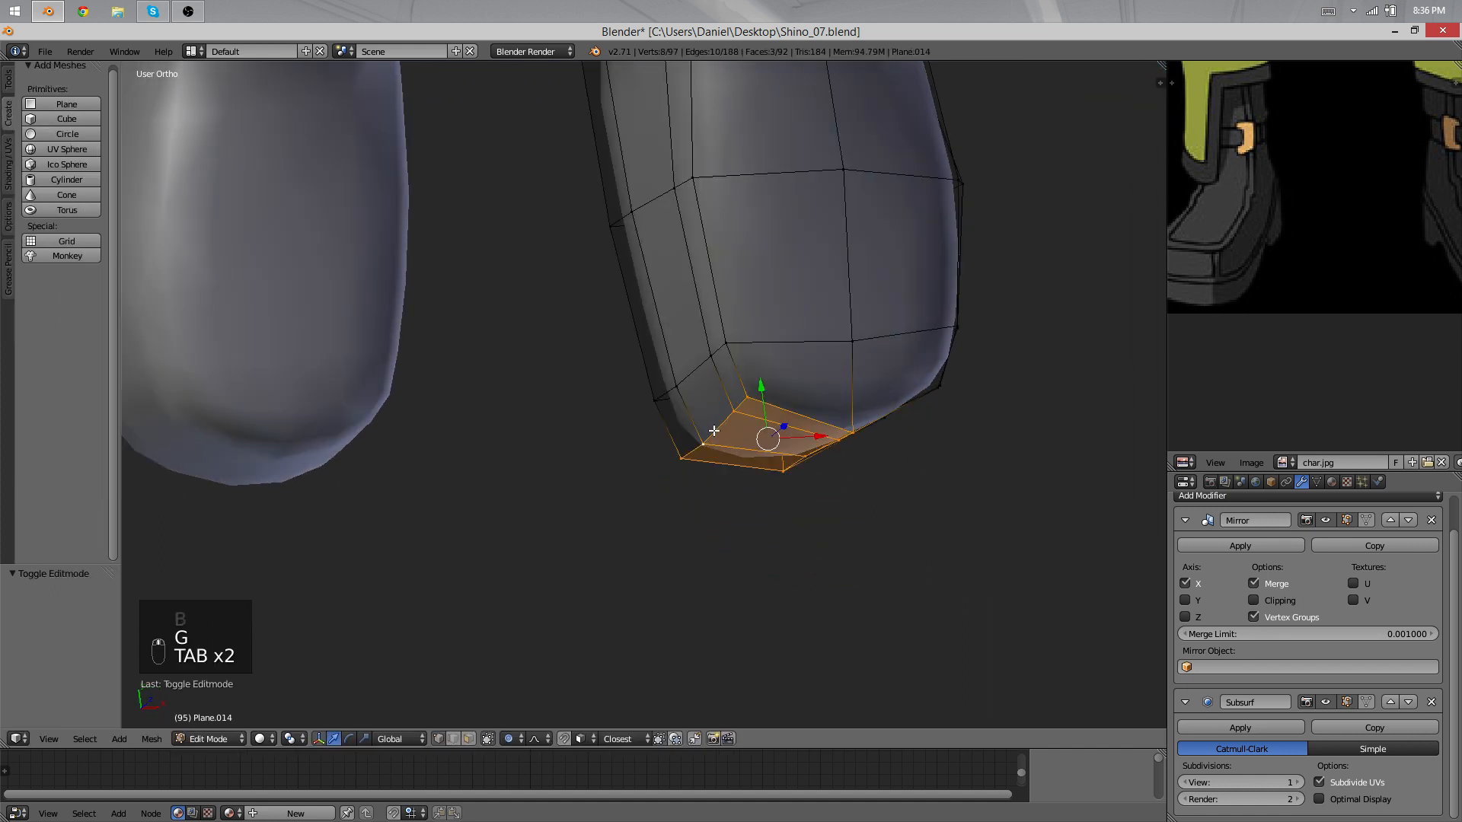
Step: Pull the toe's vertical inner corner edges inward to round the front, then check the boot shape from the front
middle_click_drag(714, 430, 637, 493)
key("g")
left_click(701, 383)
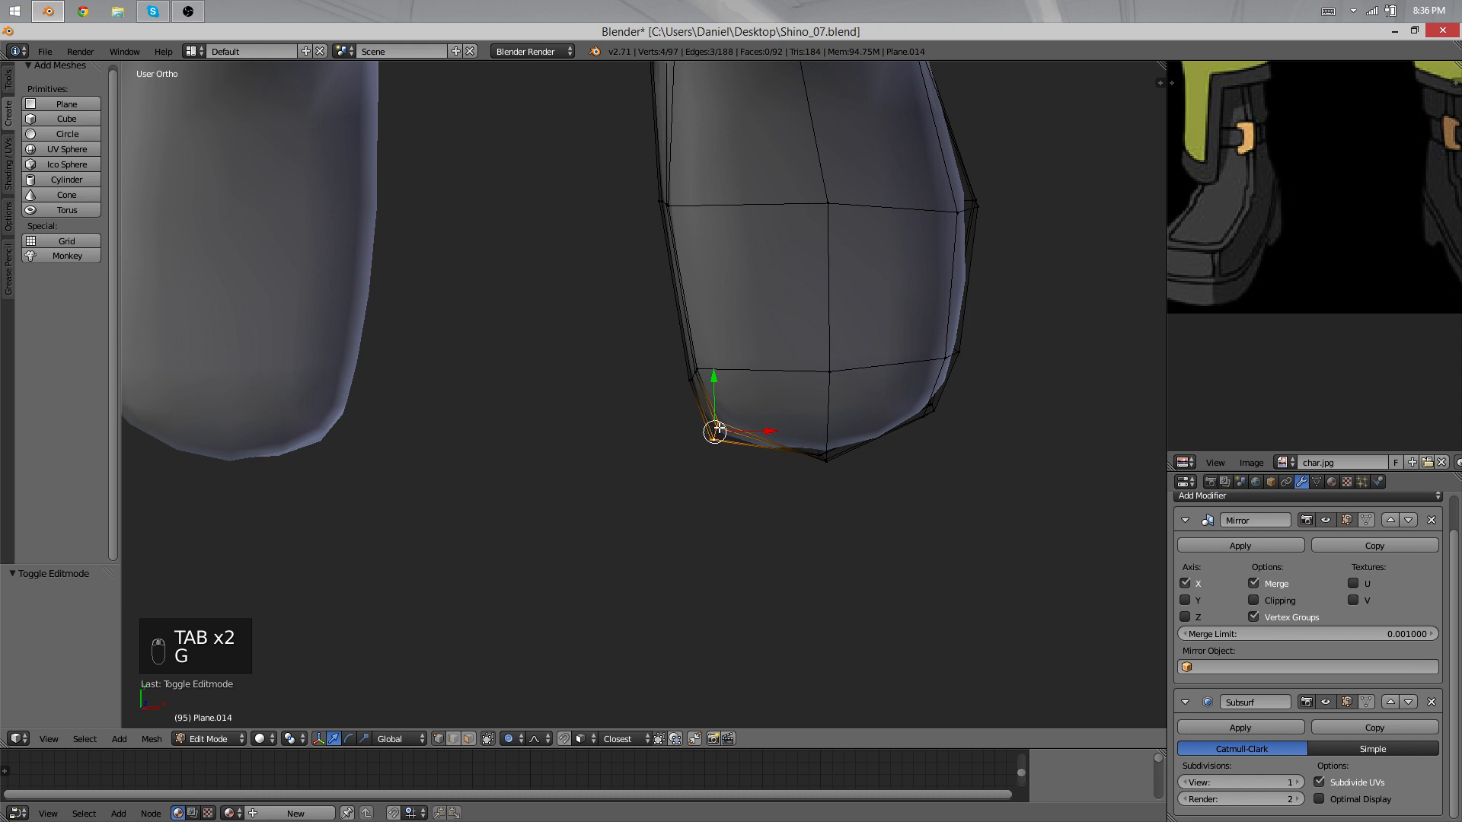
left_click(735, 424)
middle_click_drag(822, 467, 770, 401)
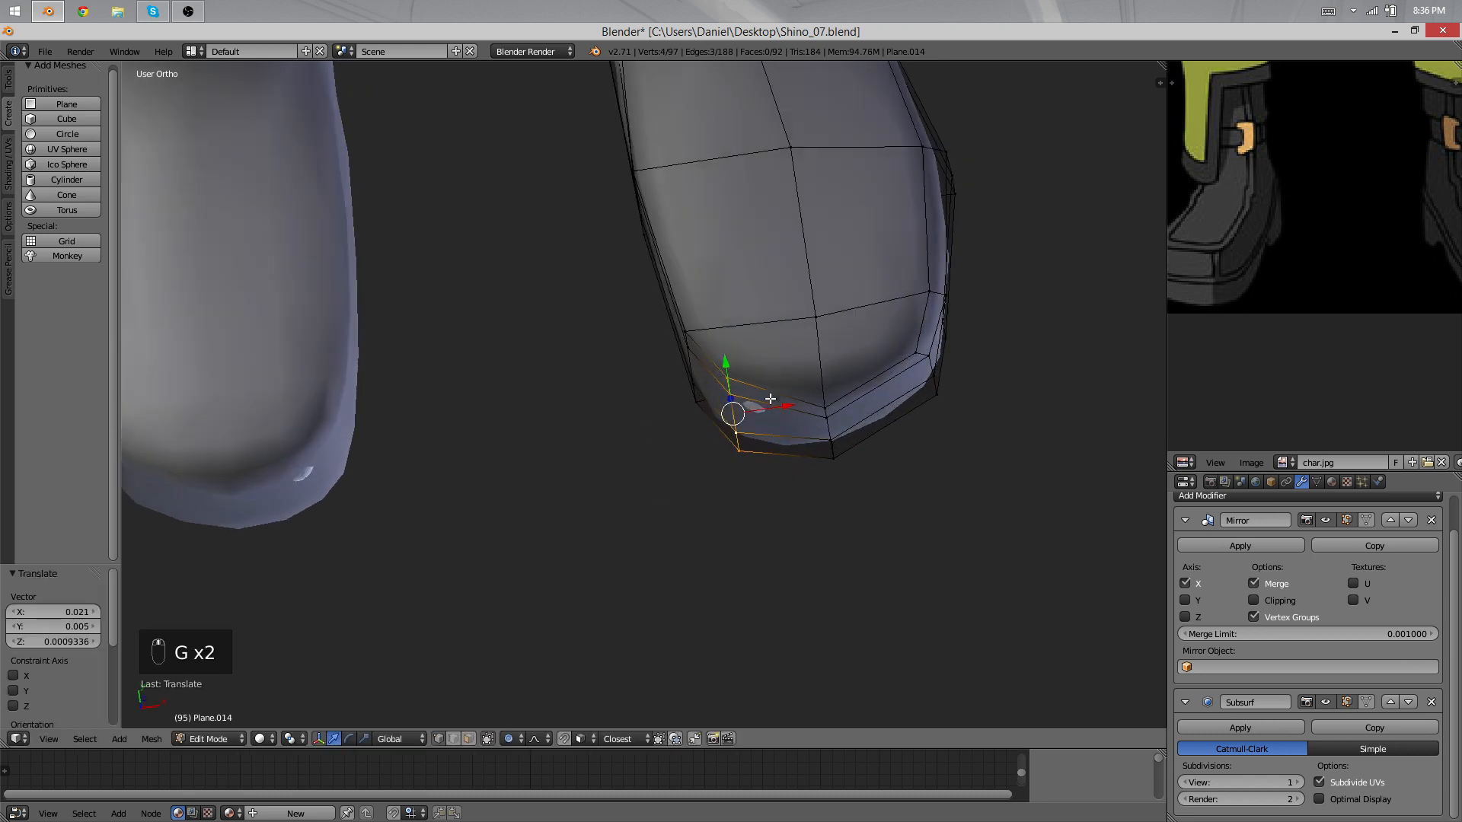
key("g")
left_click(763, 420)
key("Tab")
scroll(706, 541, "down", 4)
middle_click_drag(708, 547, 902, 502)
scroll(741, 499, "up", 4)
key("Tab")
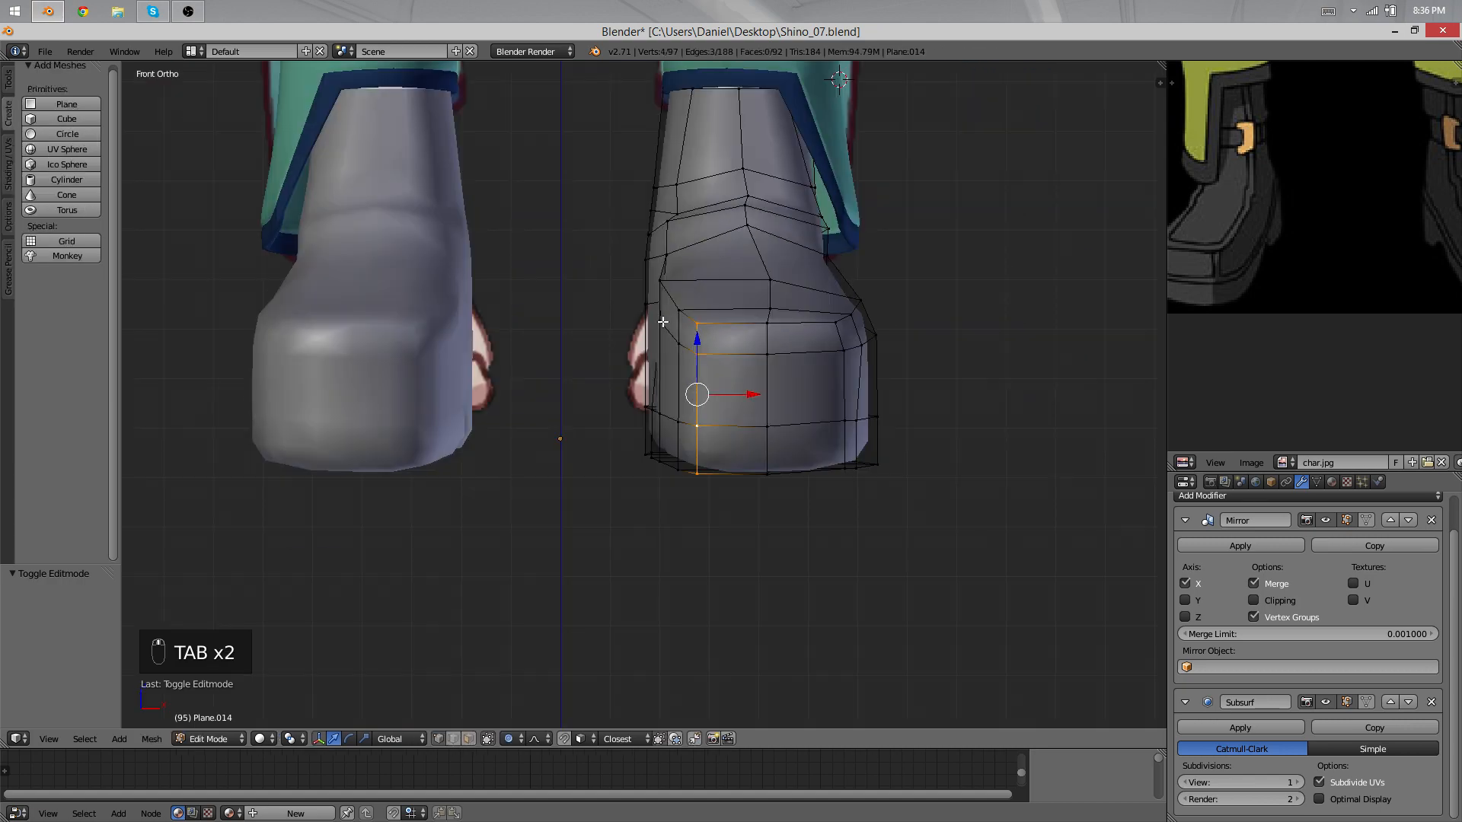
Step: Select all bottom vertices of the sole and heel and flatten them by scaling to 0 along Z without proportional editing
scroll(904, 505, "down", 3)
key("z")
key("a")
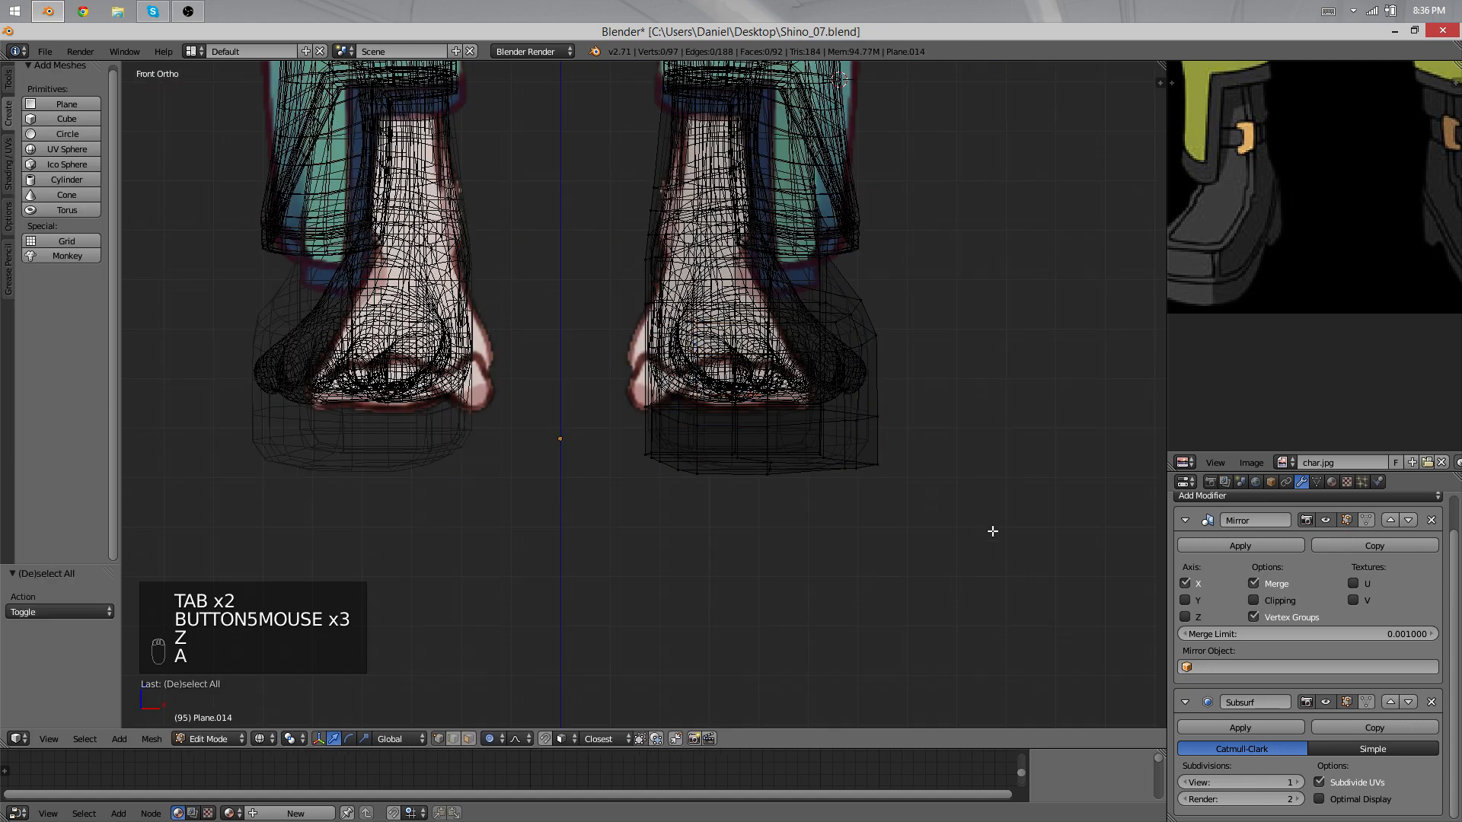
key("b")
left_click_drag(953, 525, 574, 425)
key("KP_3")
scroll(990, 366, "up", 5)
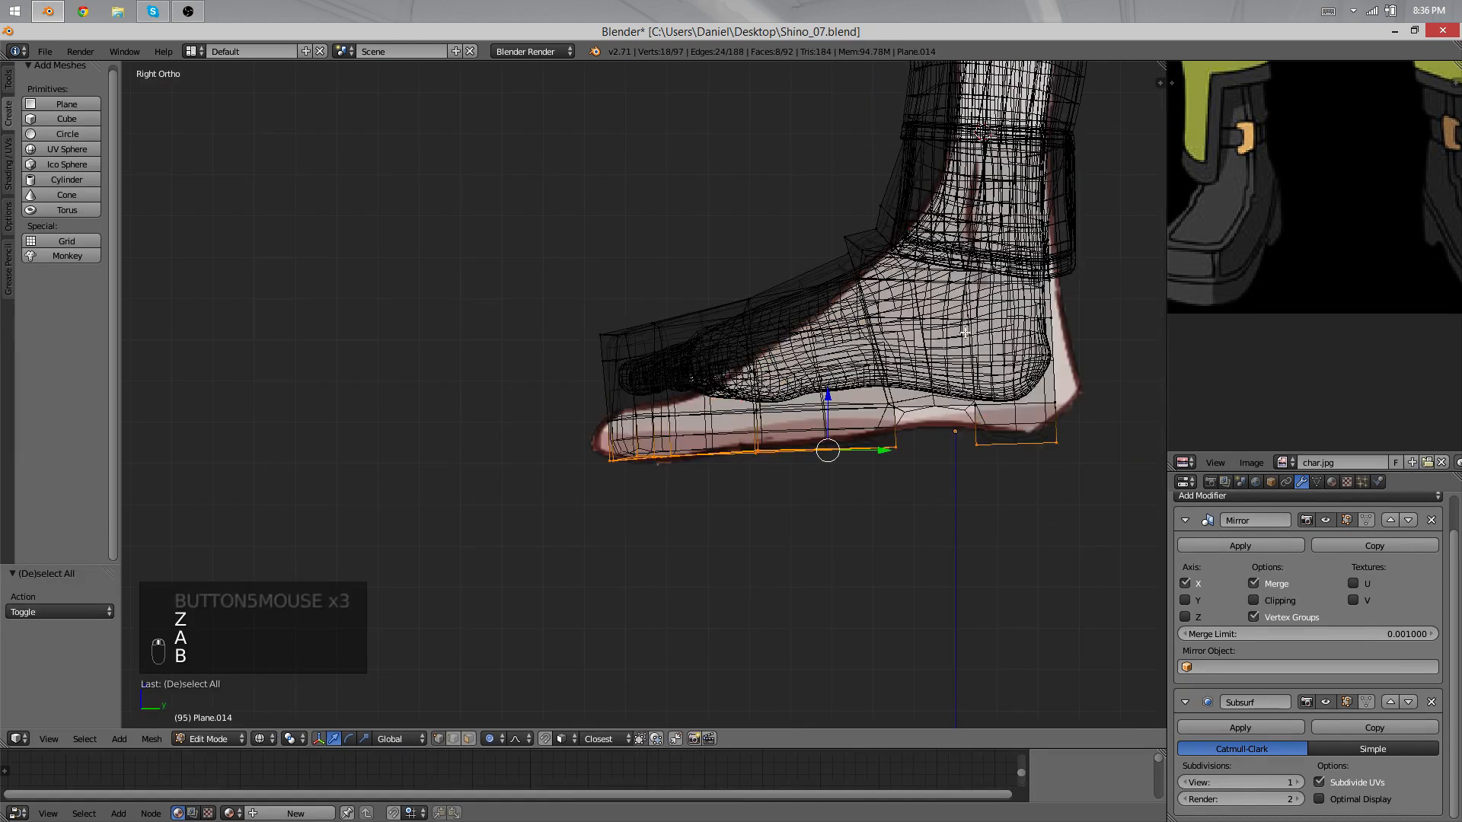
key("s")
left_click(932, 385)
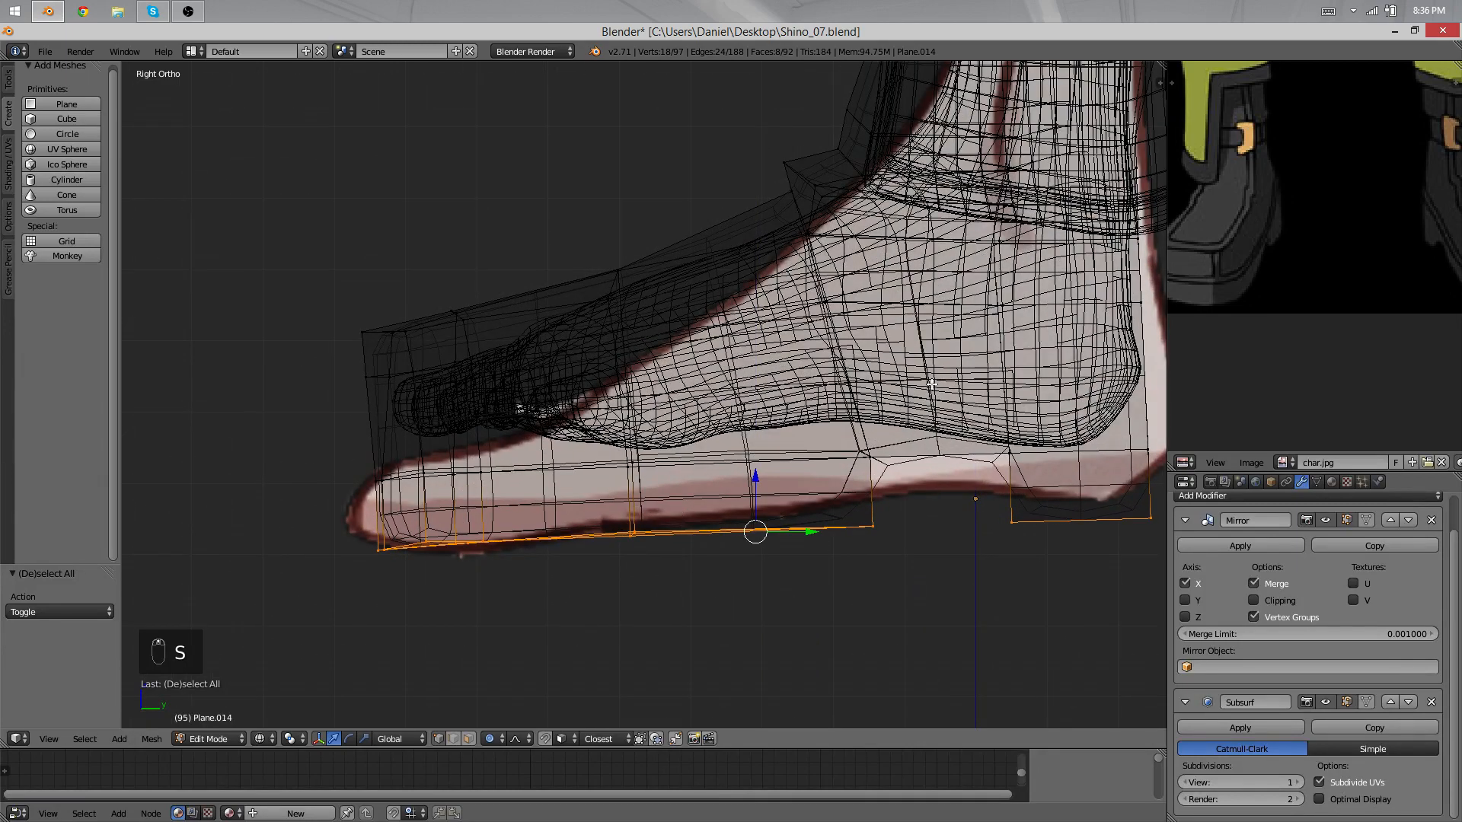
key("s")
key("z")
key("0")
key("Return")
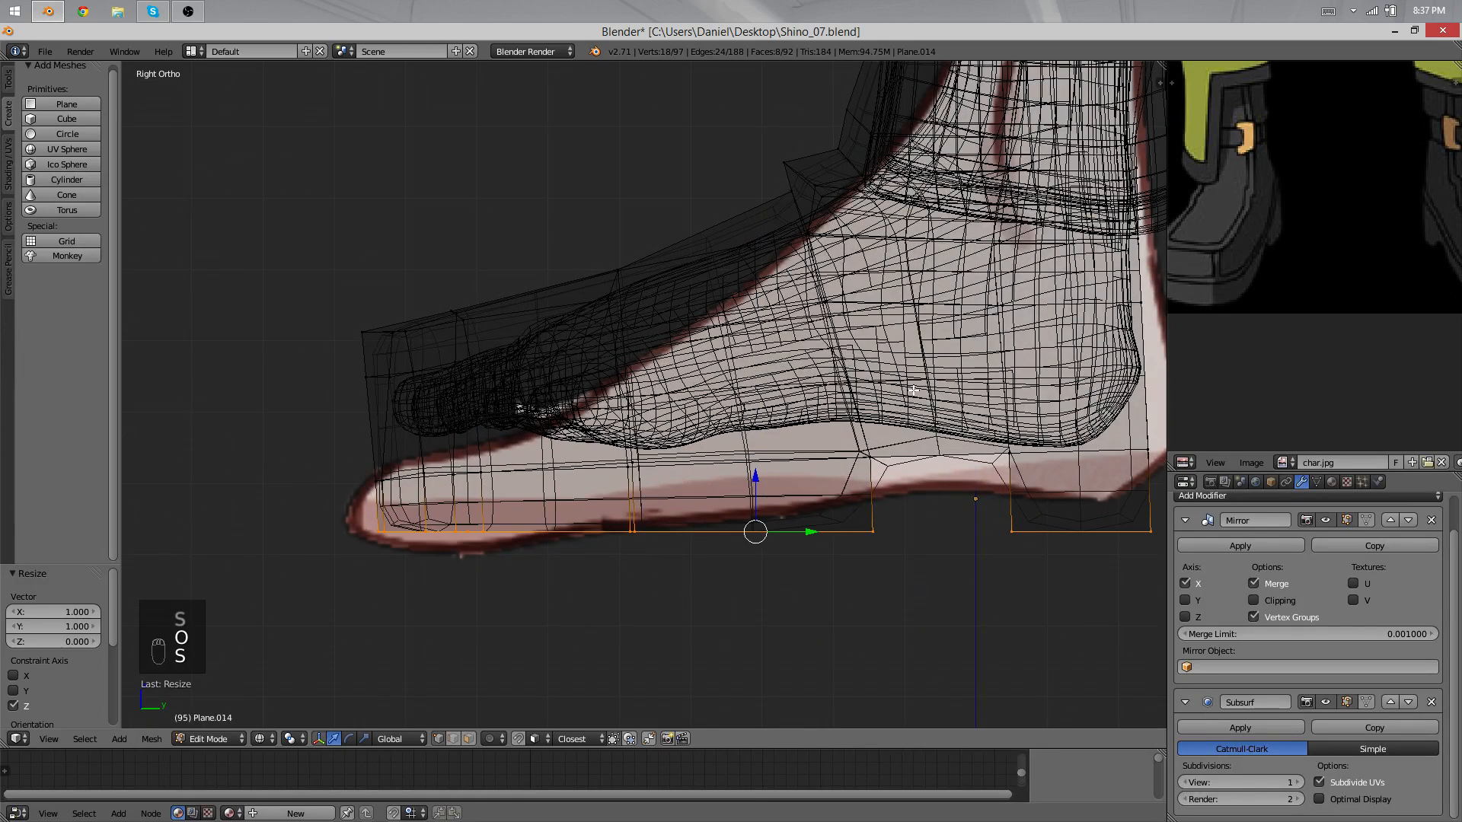
Step: Add a horizontal loop cut around the lower boot, slid down close to the edge above the sole
middle_click_drag(812, 375, 750, 411)
key("z")
key("ctrl+r")
left_click(864, 391)
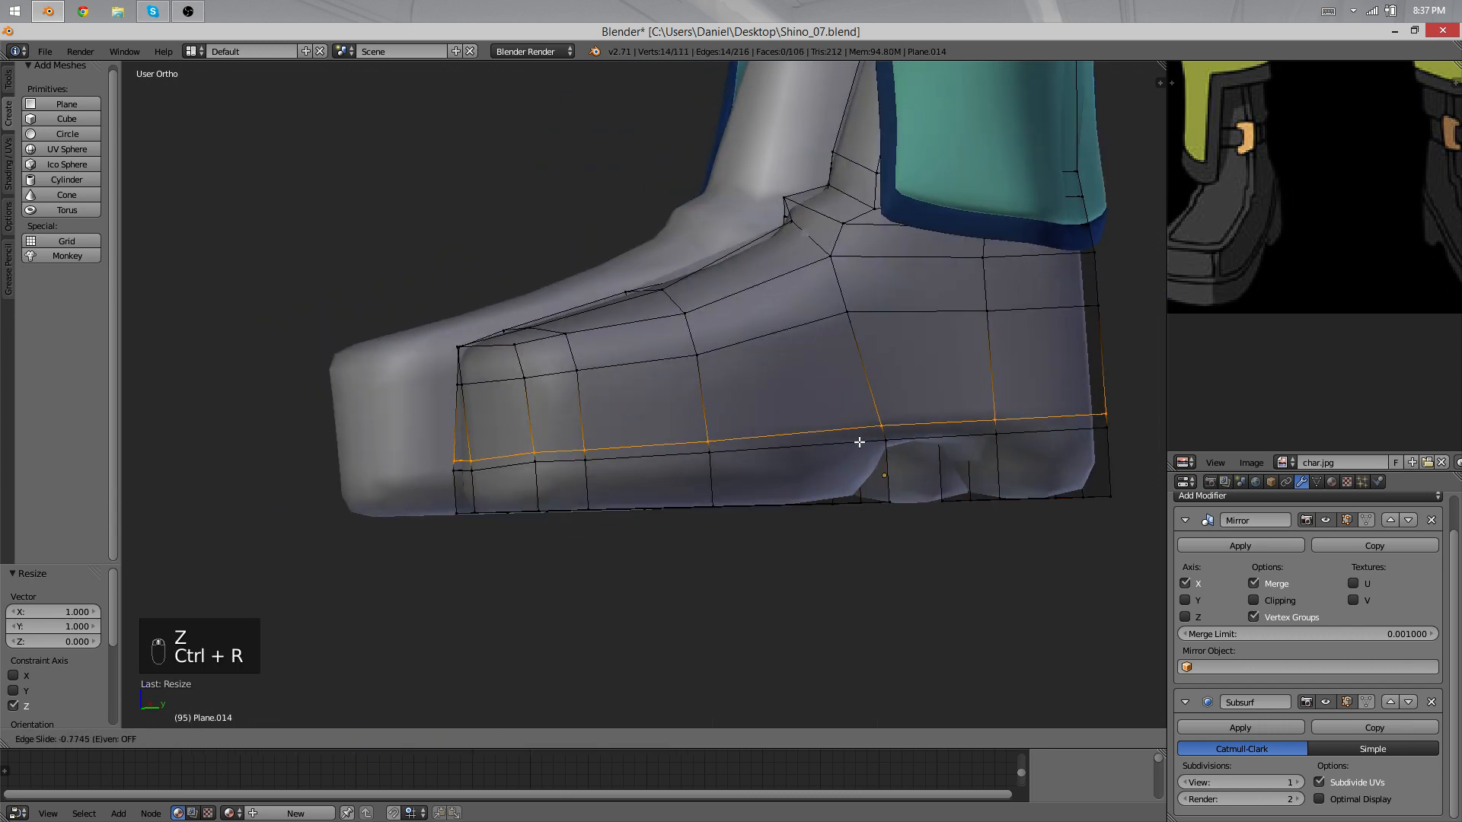
left_click(859, 442)
middle_click_drag(882, 428, 778, 368)
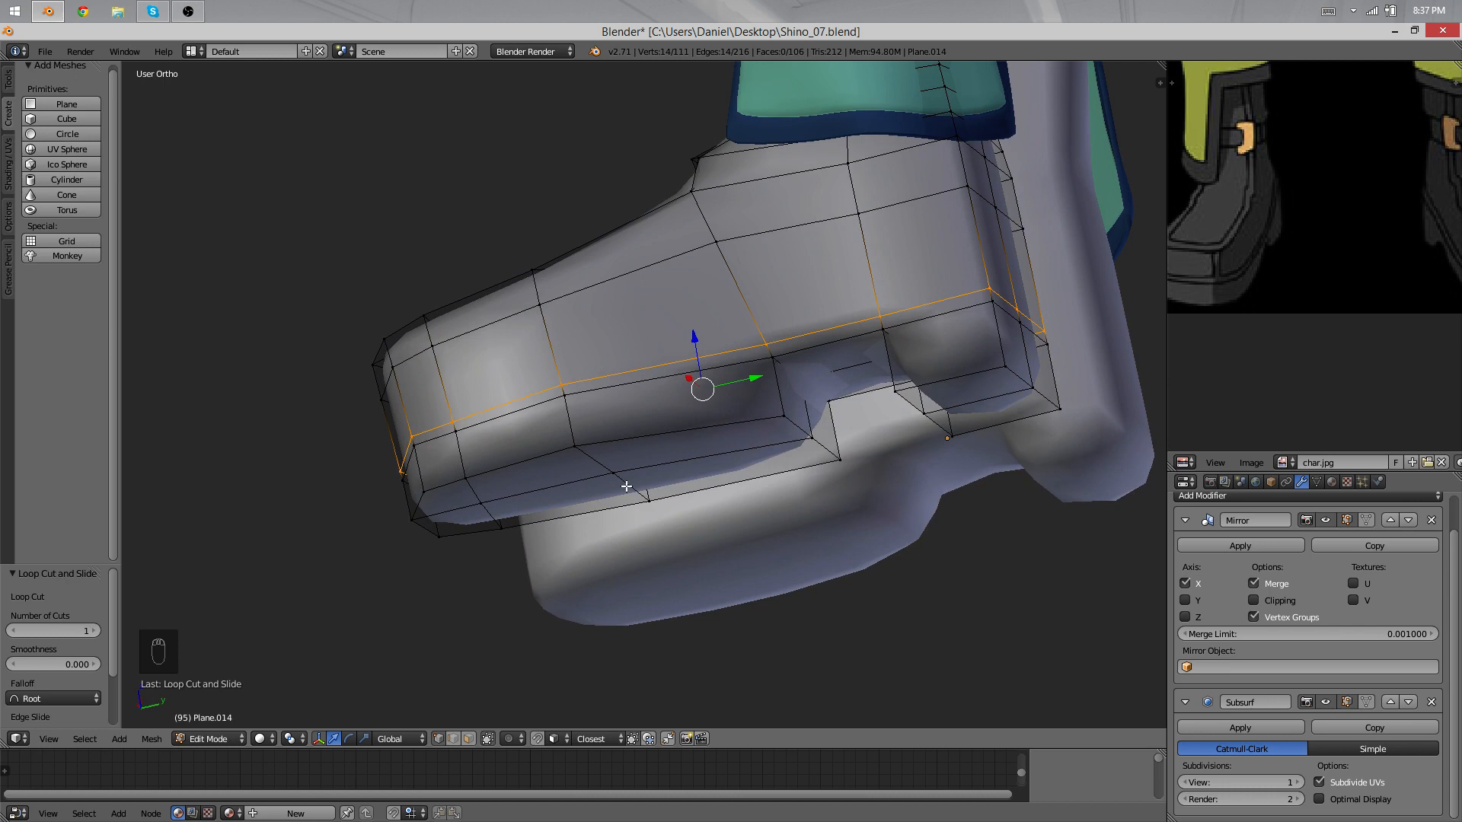
Step: Add a vertical loop cut across the foot, slid back close to the front edge of the heel notch
key("Tab")
key("Tab")
key("Tab")
key("ctrl+r")
left_click(734, 417)
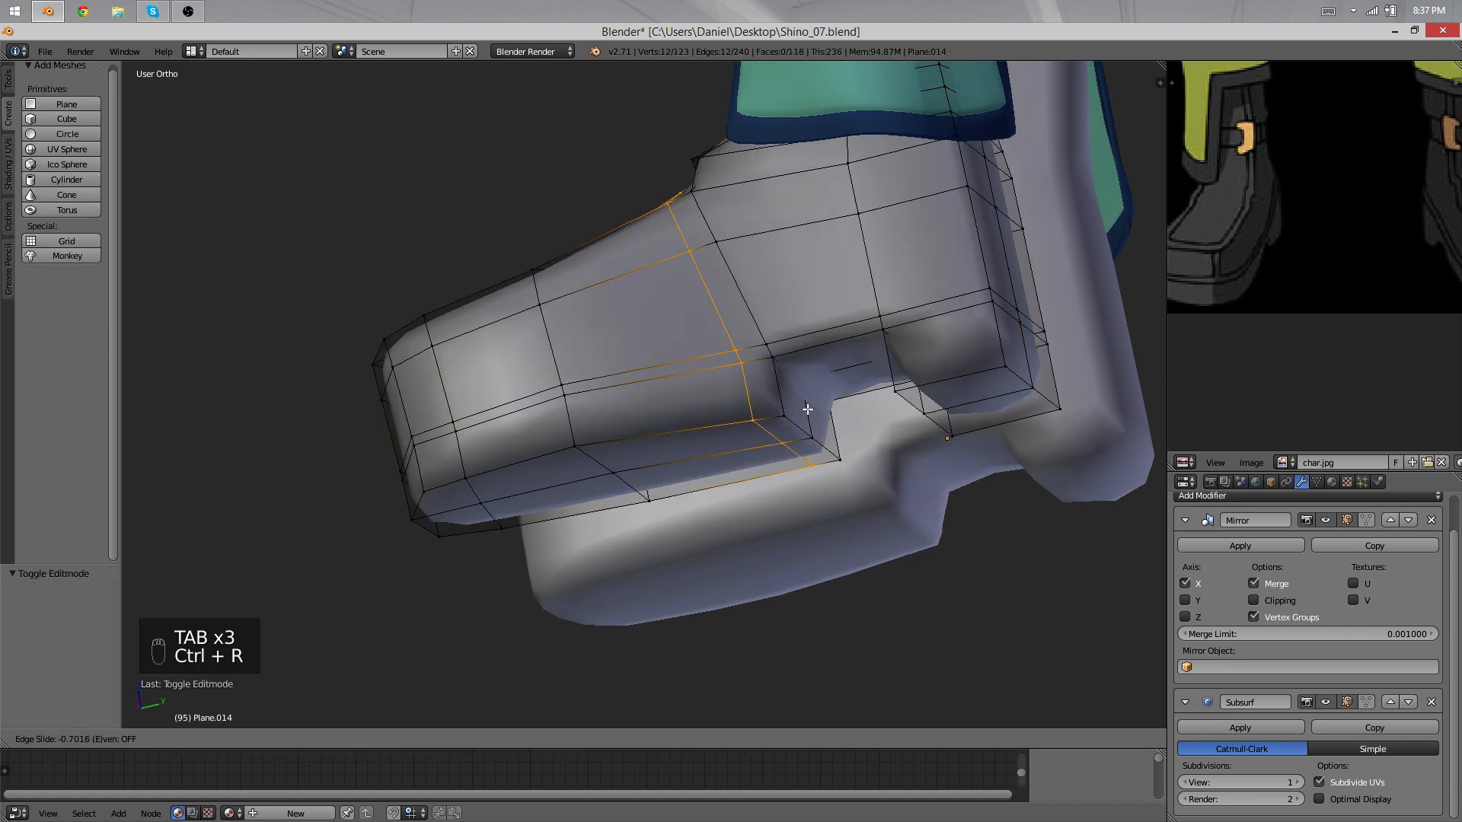
left_click(819, 408)
middle_click_drag(819, 409, 842, 556)
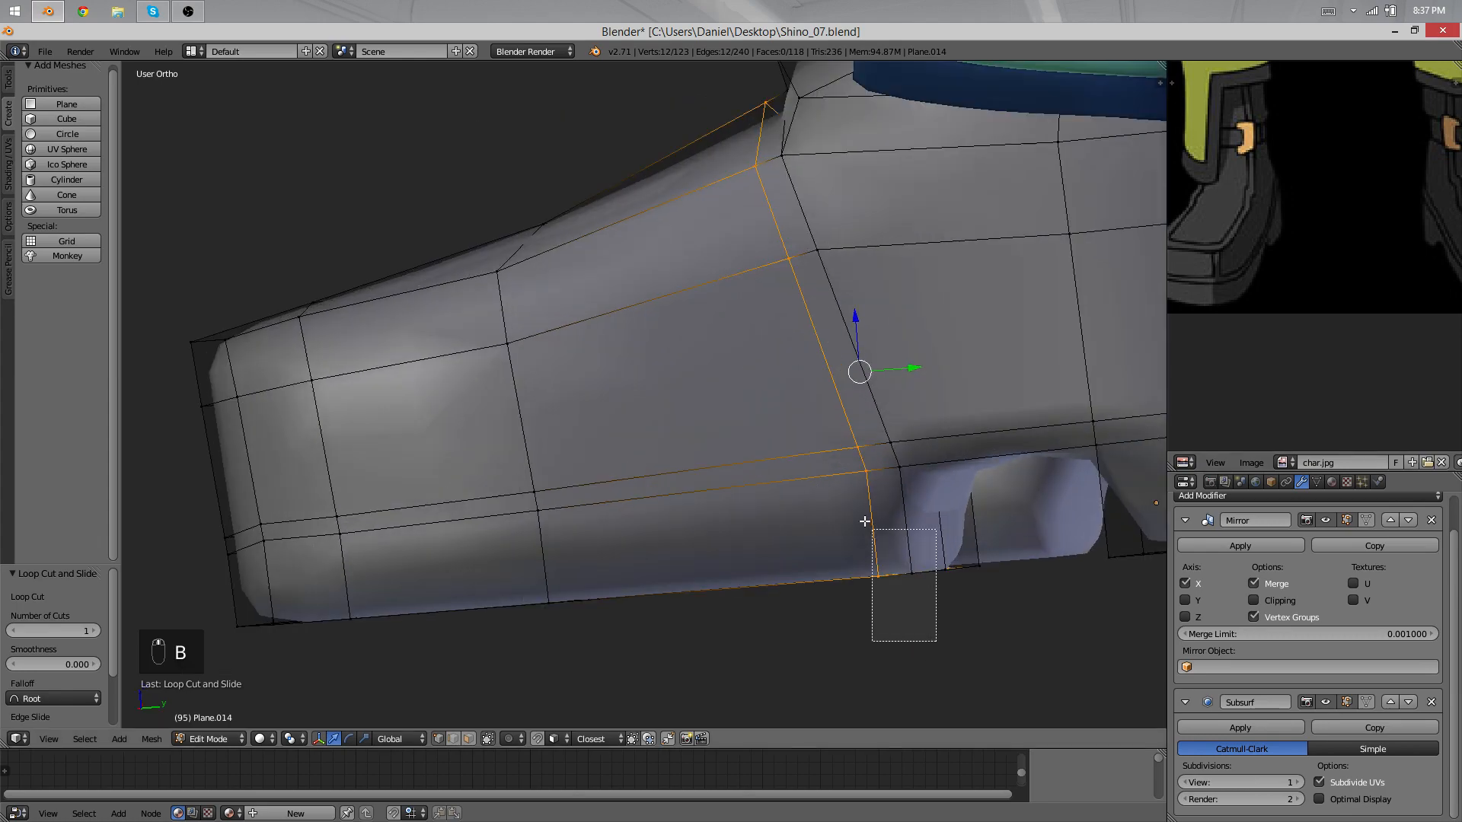
Step: Deselect the lower vertices of the new loop and shift its upper vertices forward along the instep
middle_click_drag(865, 521, 862, 517)
key("z")
middle_click_drag(887, 533, 956, 571)
key("b")
middle_click_drag(1034, 659, 876, 419)
key("z")
scroll(884, 365, "down", 3)
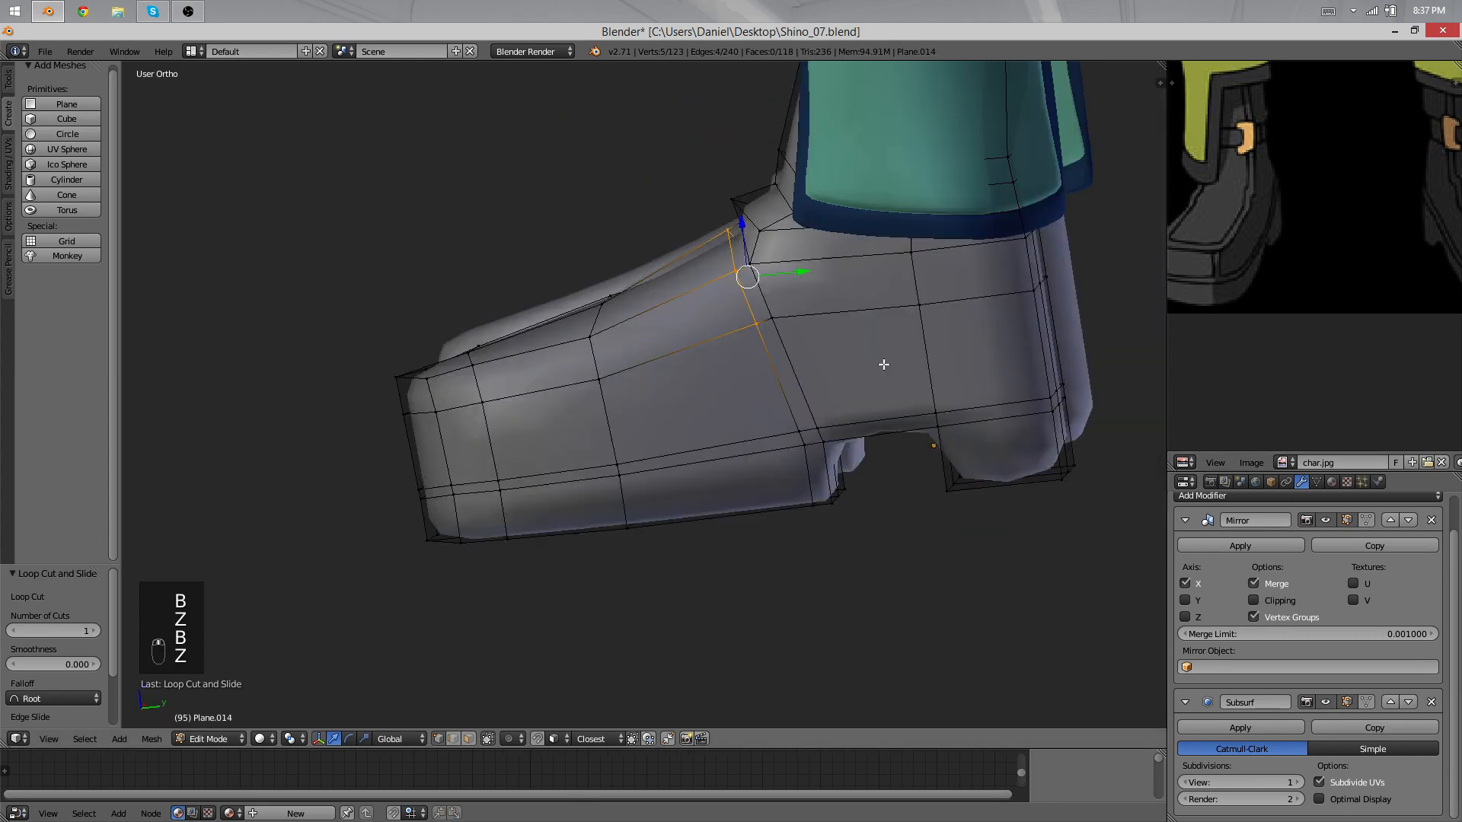
middle_click_drag(883, 364, 875, 654)
left_click(773, 358)
Step: Scale the upper vertices of the instep loop along one axis
key("Tab")
key("Tab")
key("s")
middle_click(997, 434)
left_click(985, 424)
Step: Adjust the inner instep vertices and move the short edge along the foot's upper inner side by 0.007, -0.0005, -0.002
middle_click_drag(884, 427, 716, 227)
right_click(858, 440)
key("g")
key("x")
right_click(690, 400, "shift")
key("r")
key("g")
left_click(729, 233)
middle_click_drag(727, 304, 468, 365)
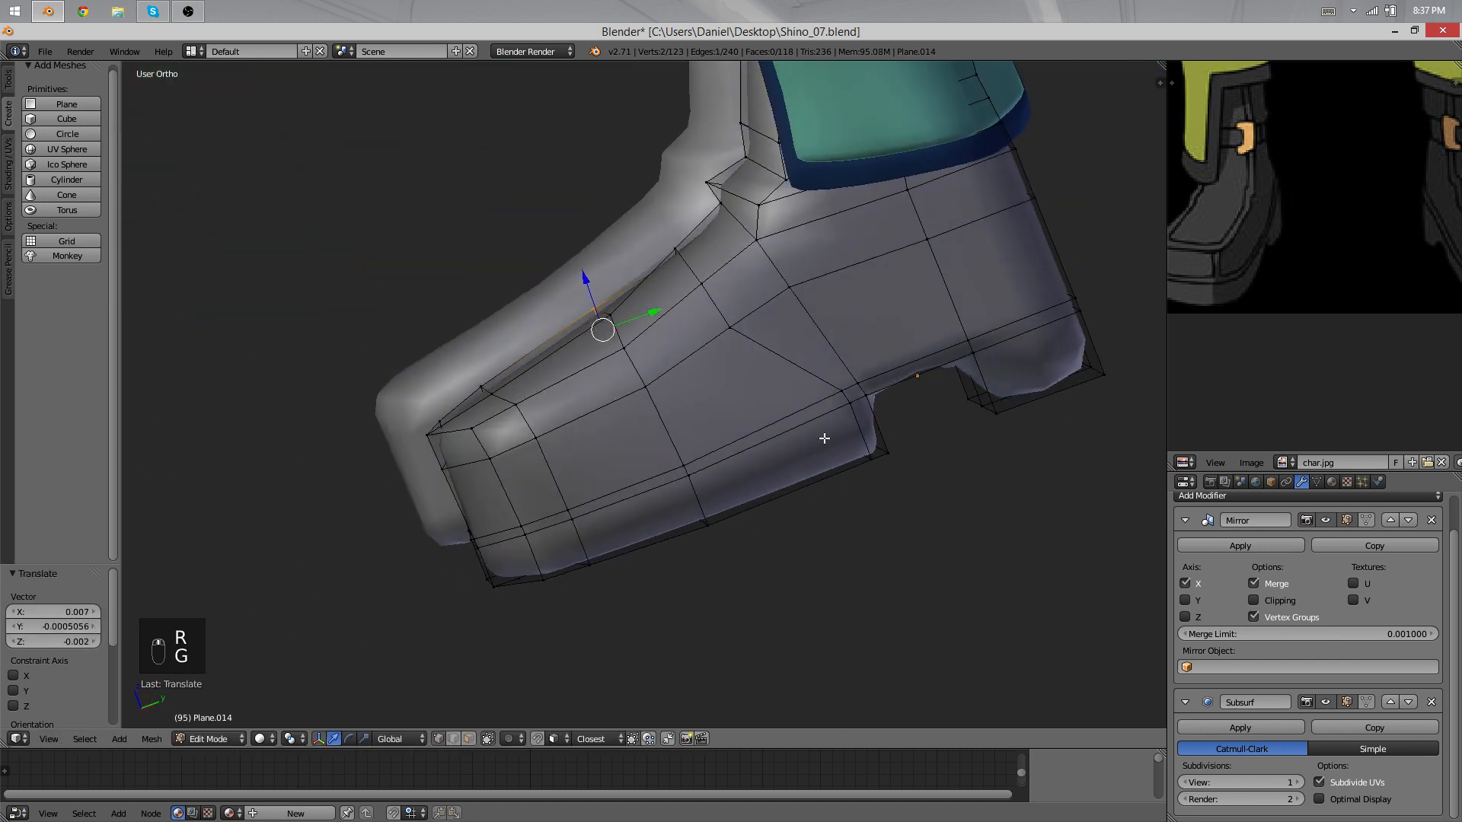
middle_click_drag(826, 436, 685, 586, "shift")
scroll(659, 497, "up", 3)
key("a")
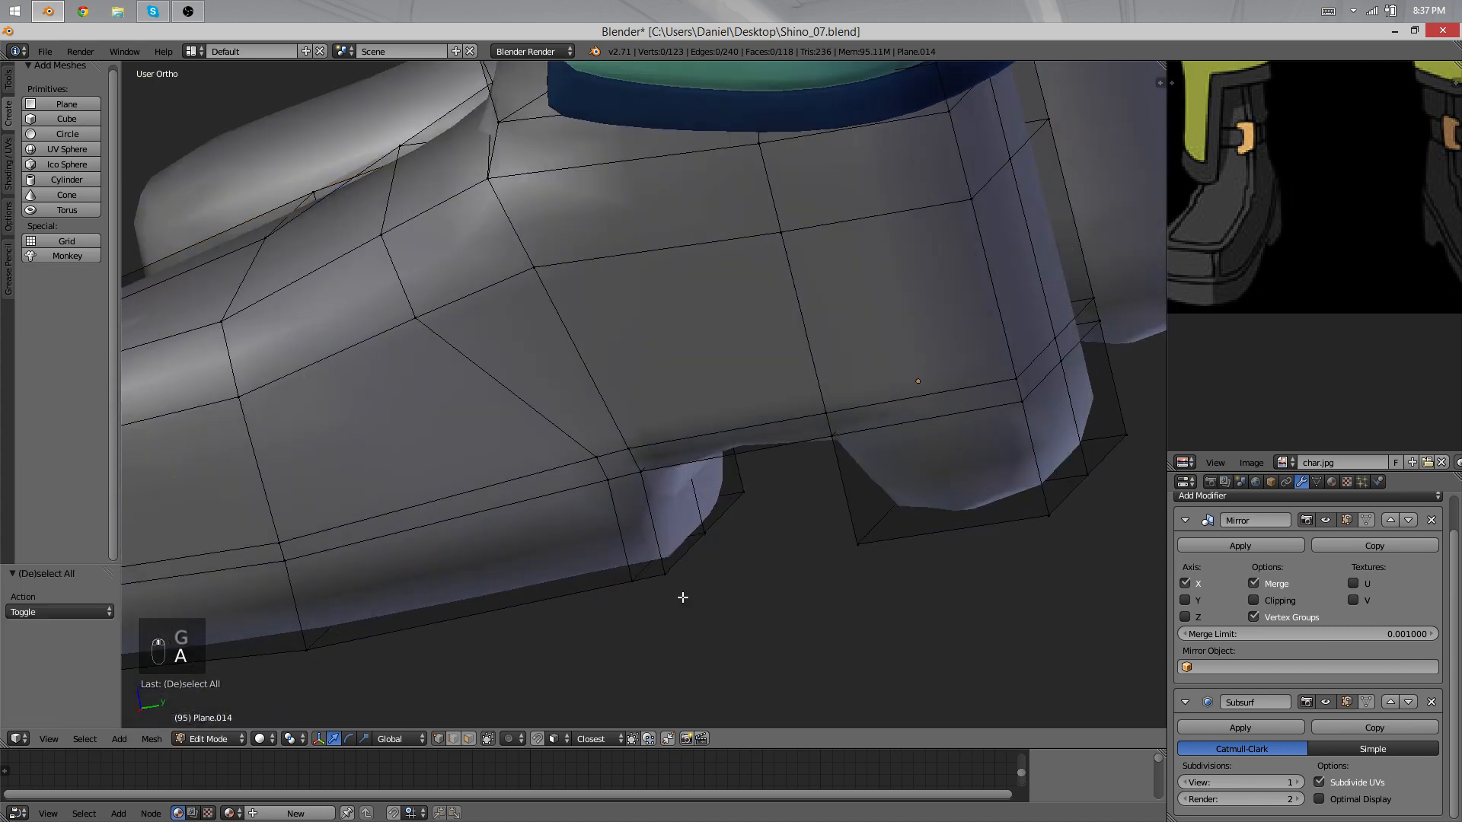
key("b")
left_click_drag(683, 597, 558, 373)
middle_click_drag(655, 484, 704, 433)
Step: Select all vertices around the front edge of the heel notch in side view and move them along Y
key("z")
key("KP_3")
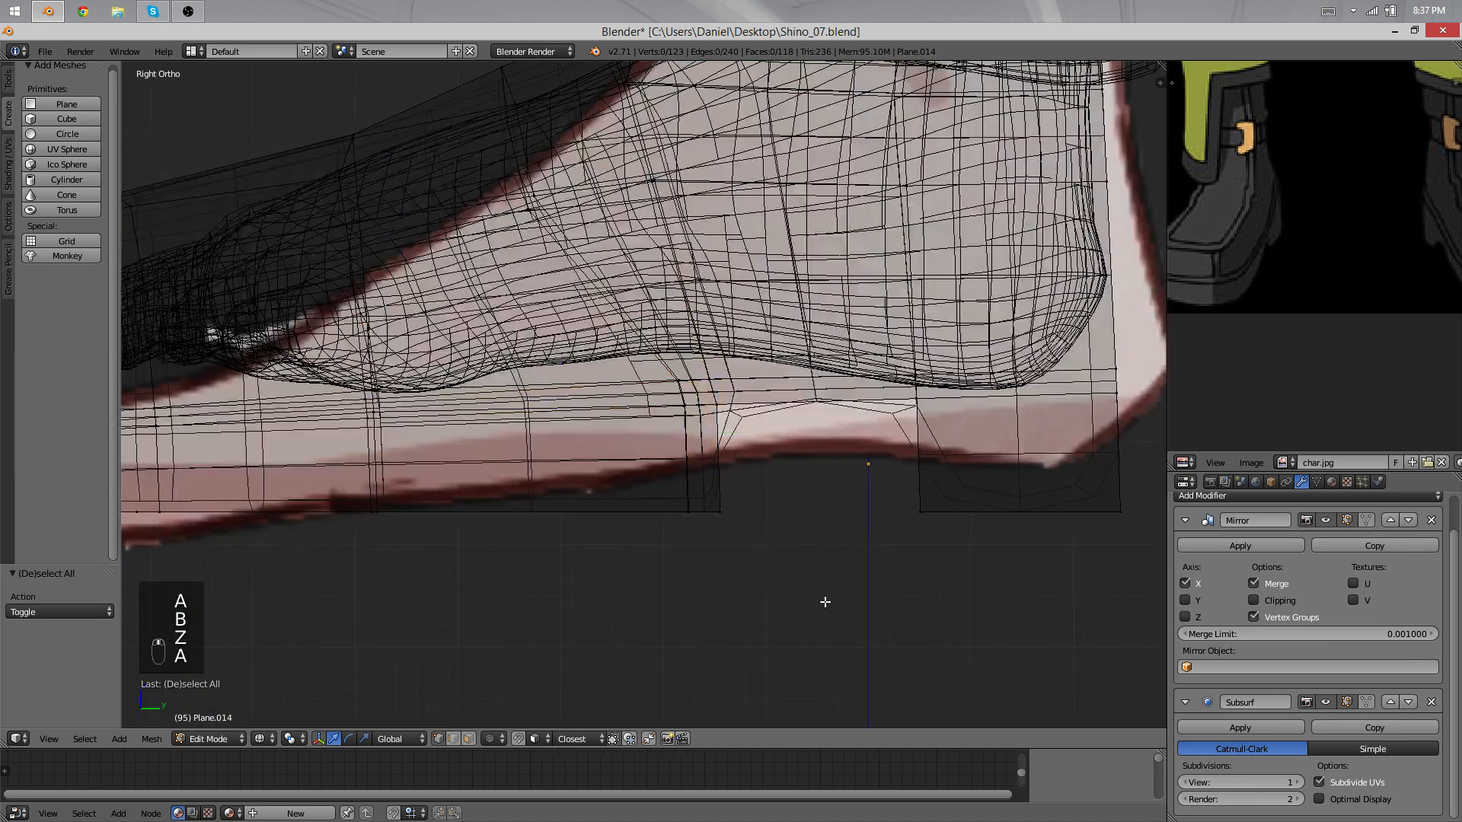
key("b")
left_click_drag(825, 602, 638, 321)
key("z")
middle_click_drag(793, 390, 796, 392)
key("f")
key("ctrl+z")
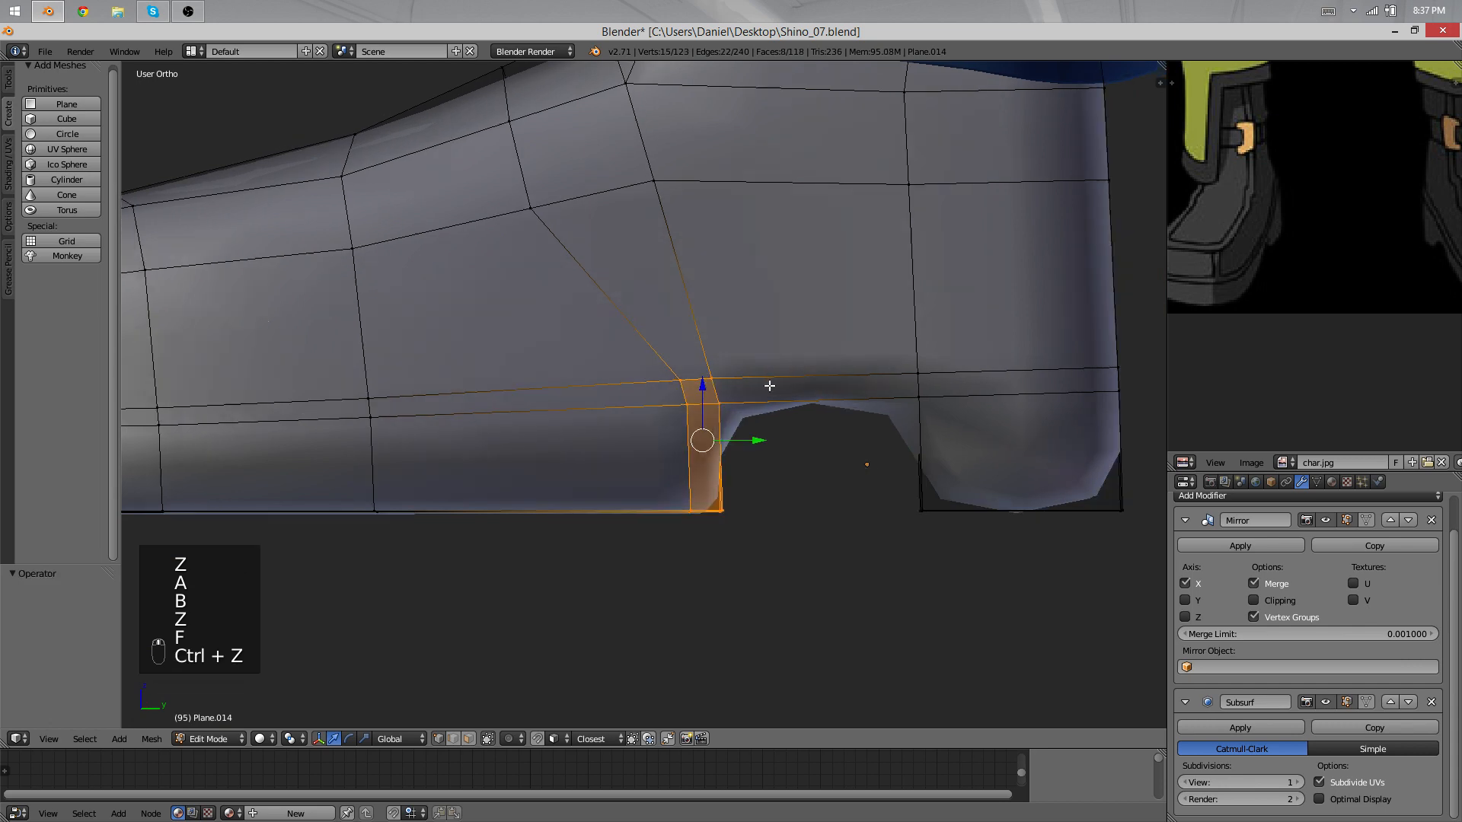
key("KP_3")
key("g")
key("y")
left_click(744, 385)
key("Tab")
scroll(752, 402, "down", 4)
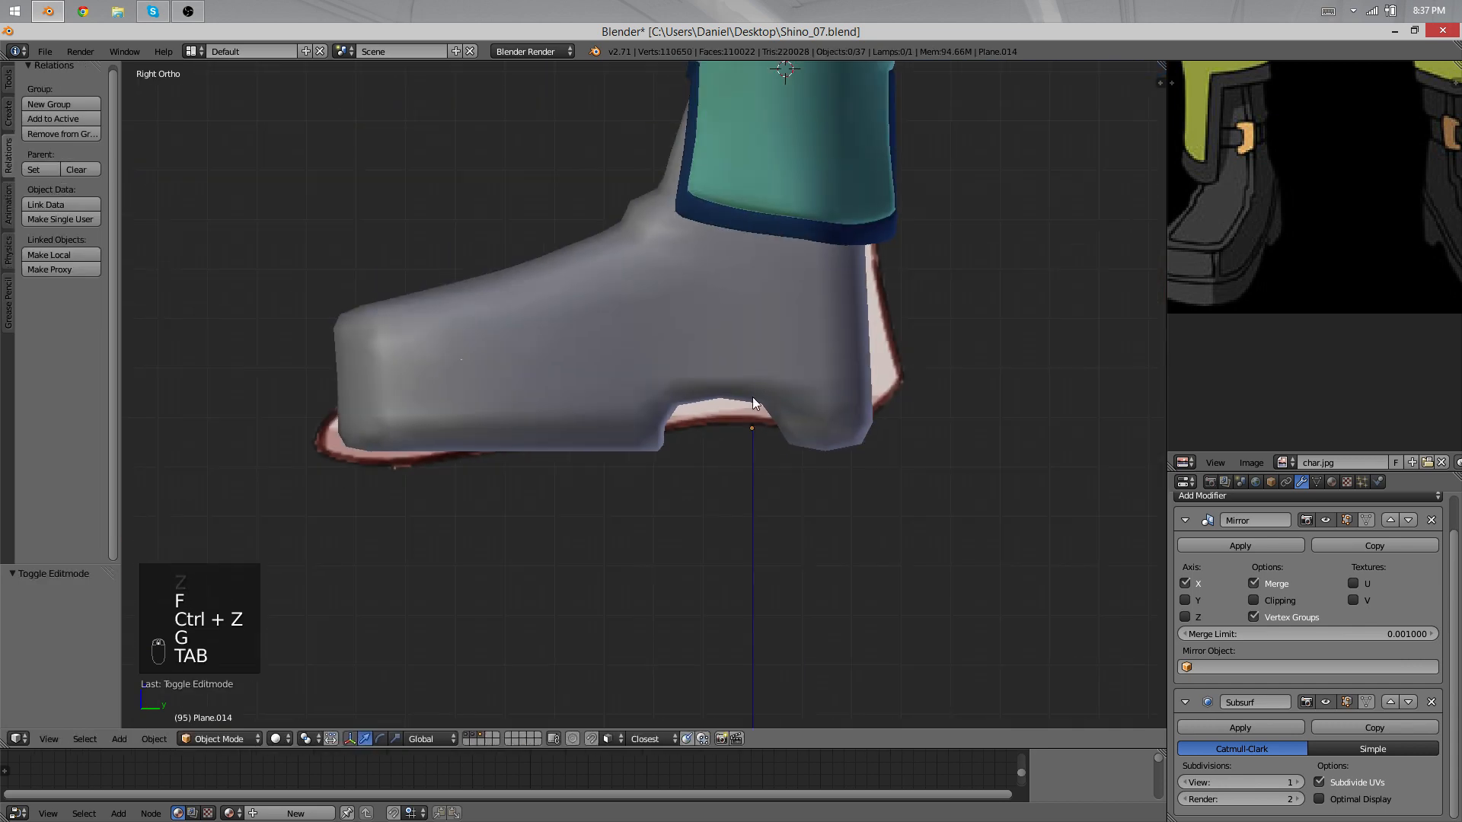
Step: Add a horizontal loop cut around the front sole, placed just below its upper edge
scroll(755, 403, "up", 4)
key("Tab")
scroll(835, 356, "down", 2)
middle_click_drag(836, 356, 491, 674)
key("a")
key("a")
key("a")
scroll(627, 290, "up", 1)
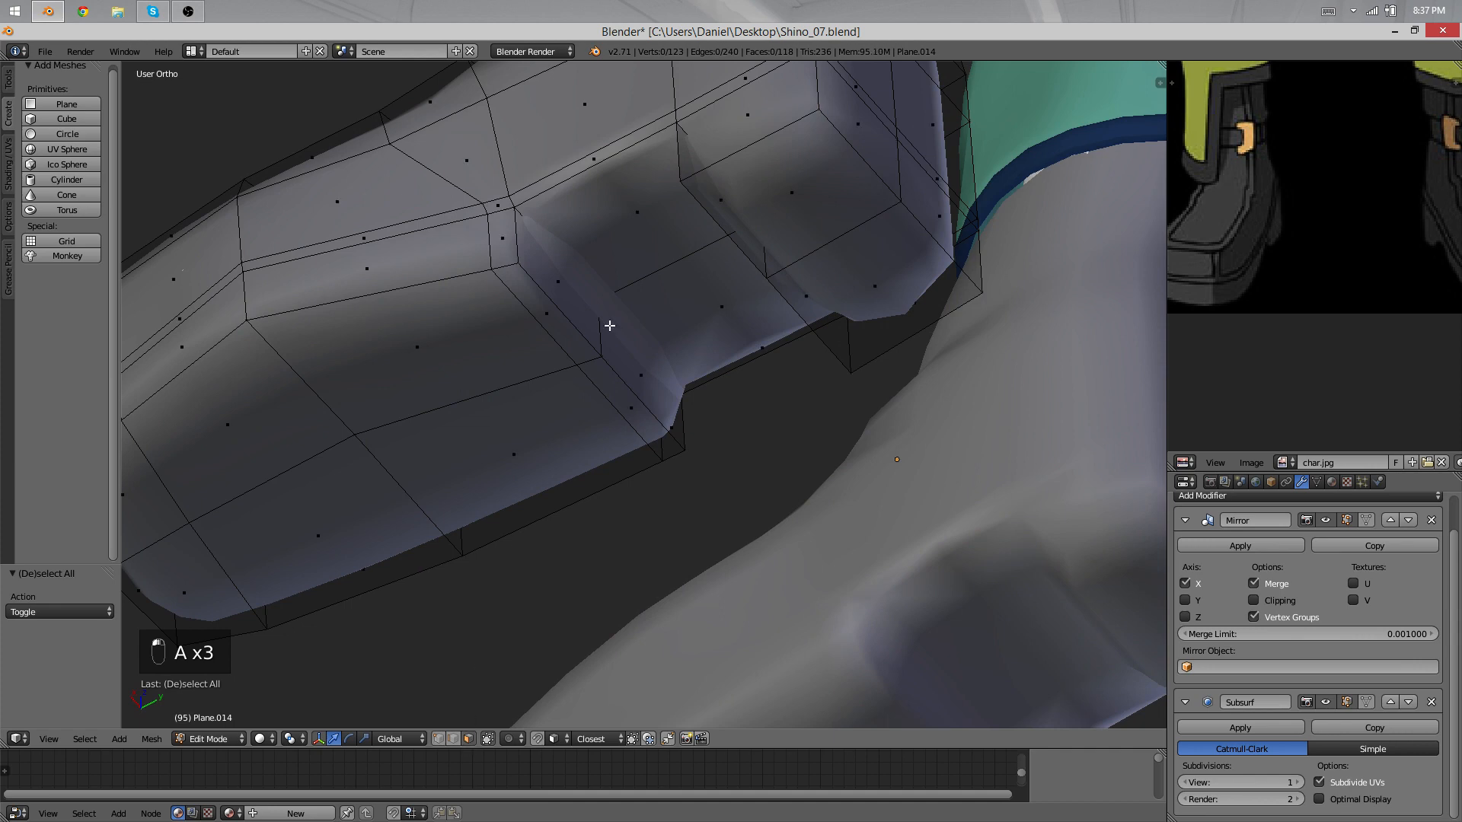
middle_click_drag(610, 326, 561, 339)
key("ctrl+r")
left_click(560, 303)
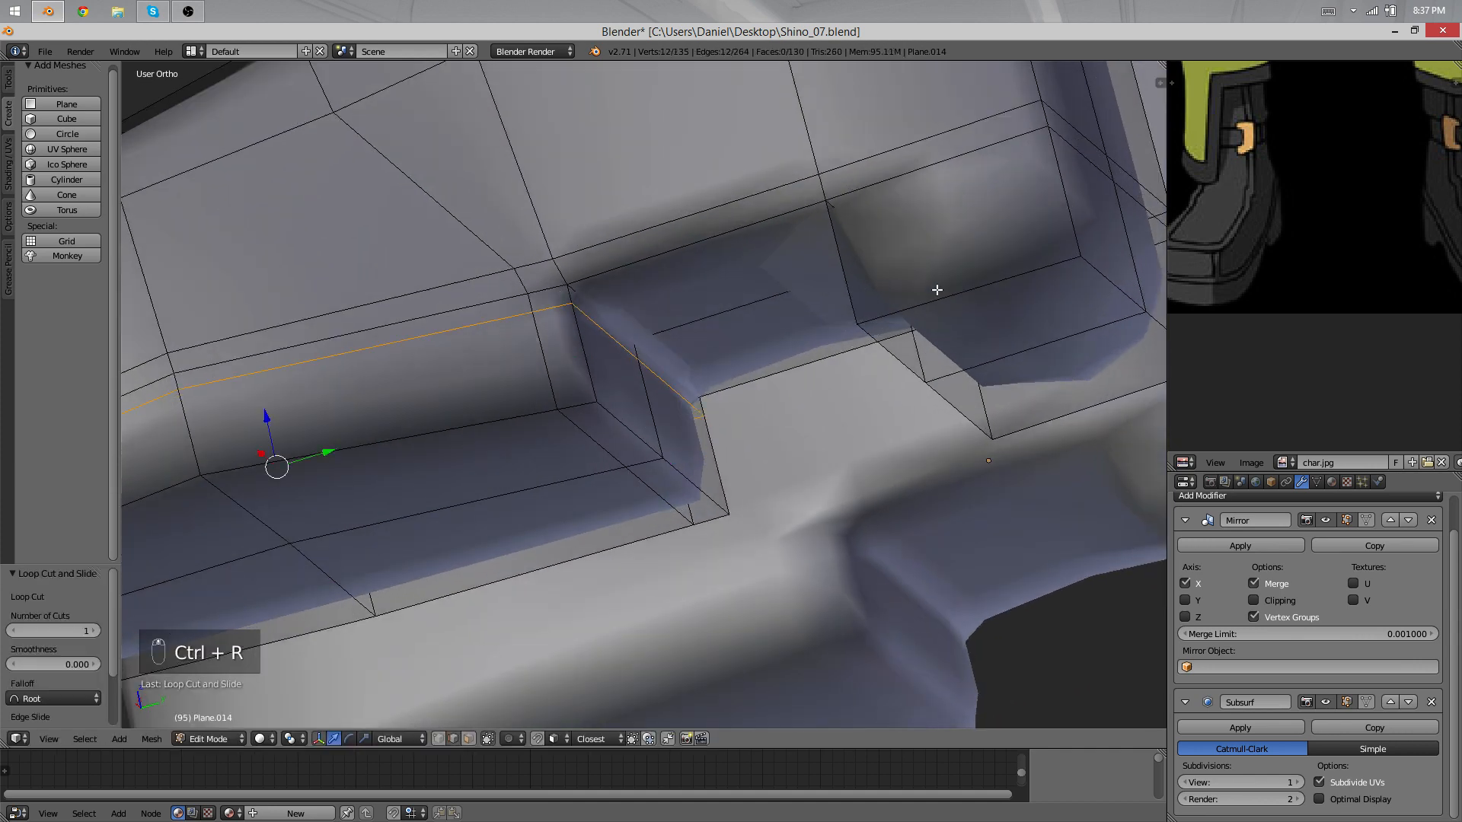
Step: Add a horizontal loop cut around the heel block, slid up towards its upper edge, and check both boots
key("ctrl+e")
key("ctrl+r")
left_click(1054, 189)
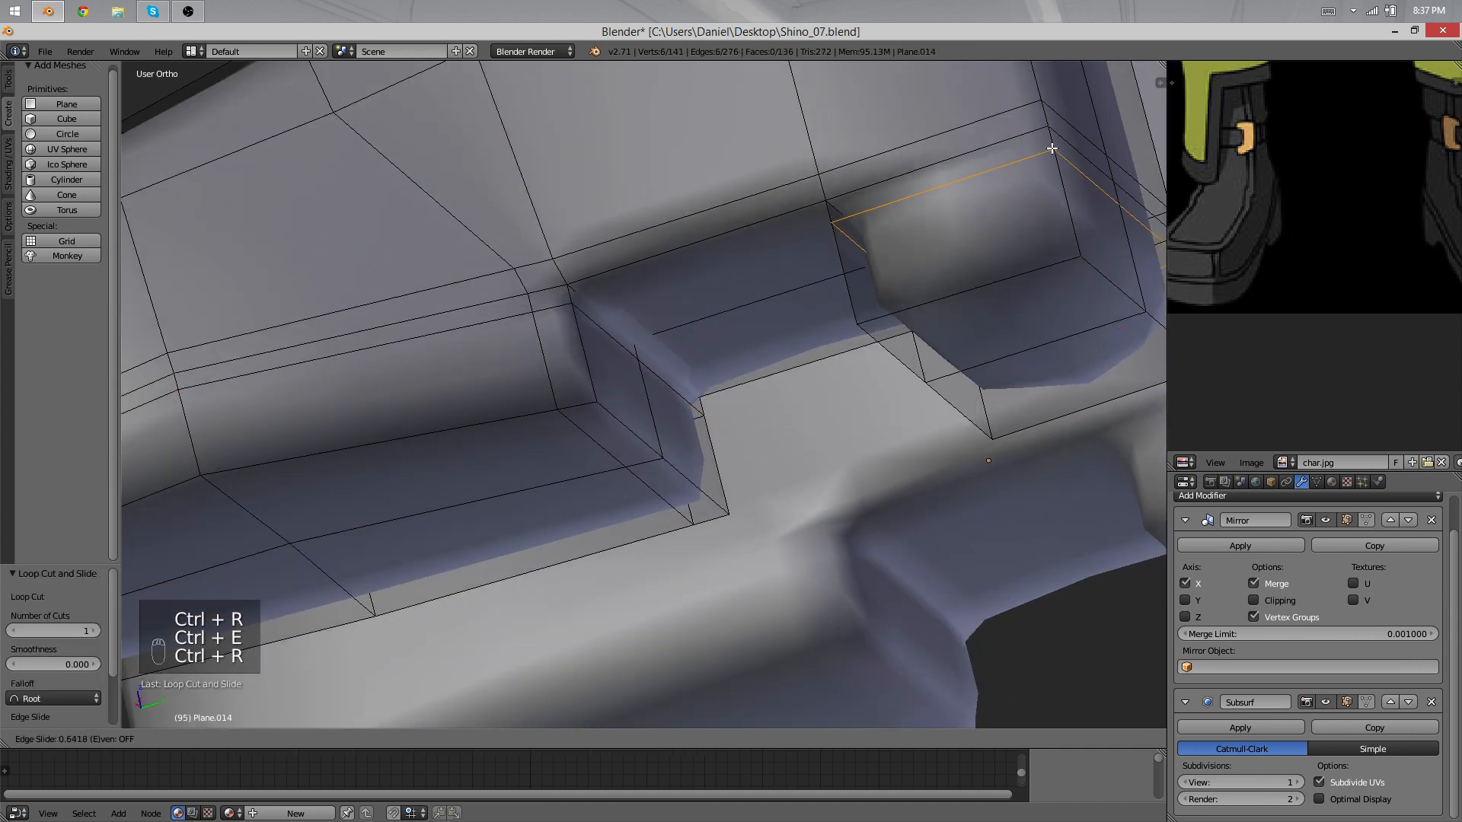
left_click(1051, 147)
key("Tab")
scroll(833, 249, "down", 7)
middle_click_drag(833, 250, 891, 401)
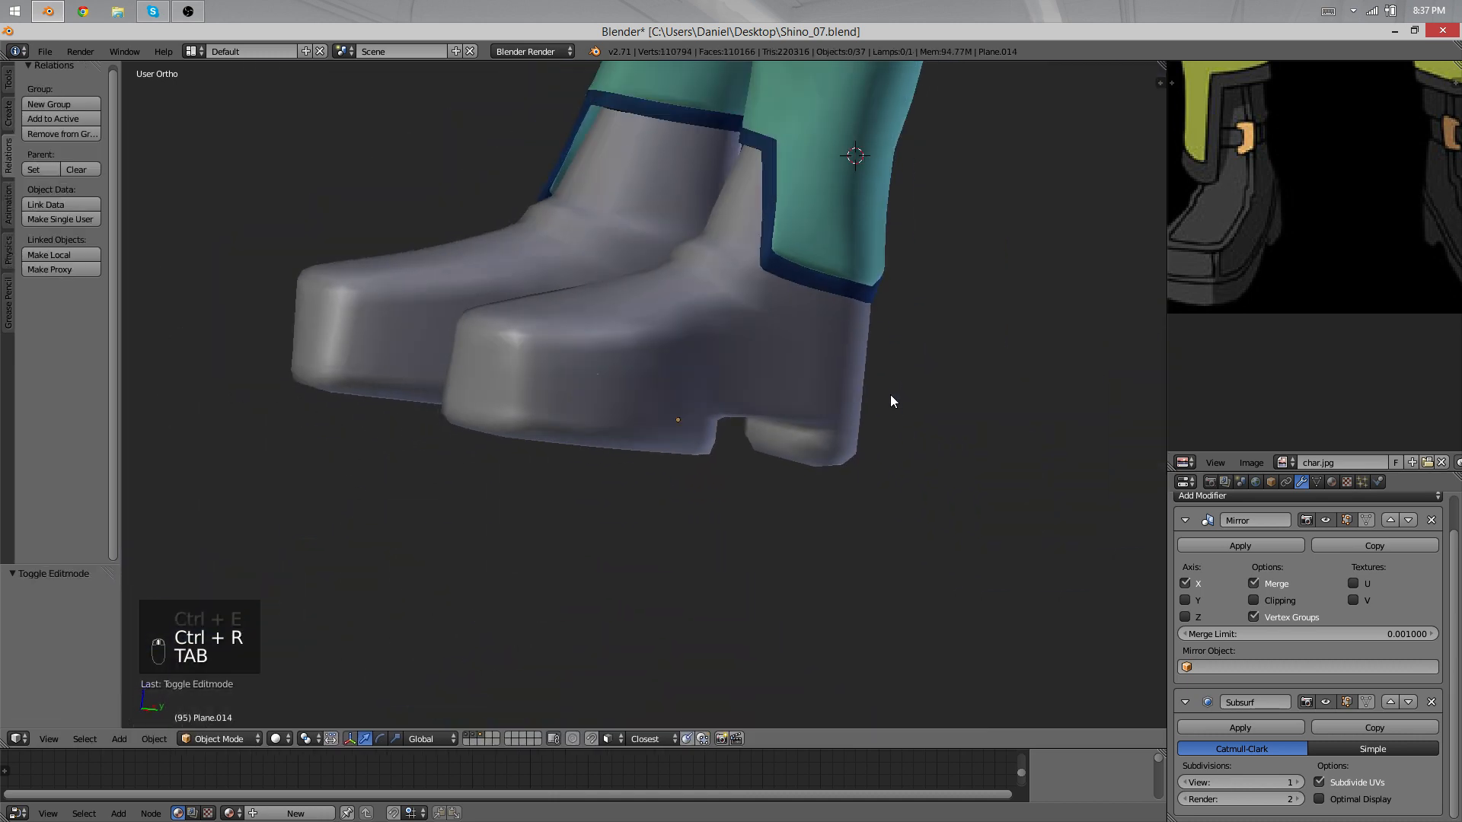
Step: Select the middle edge loop around the front sole and pull it inward with Shrink/Fatten to form a groove
key("Tab")
scroll(724, 368, "up", 5)
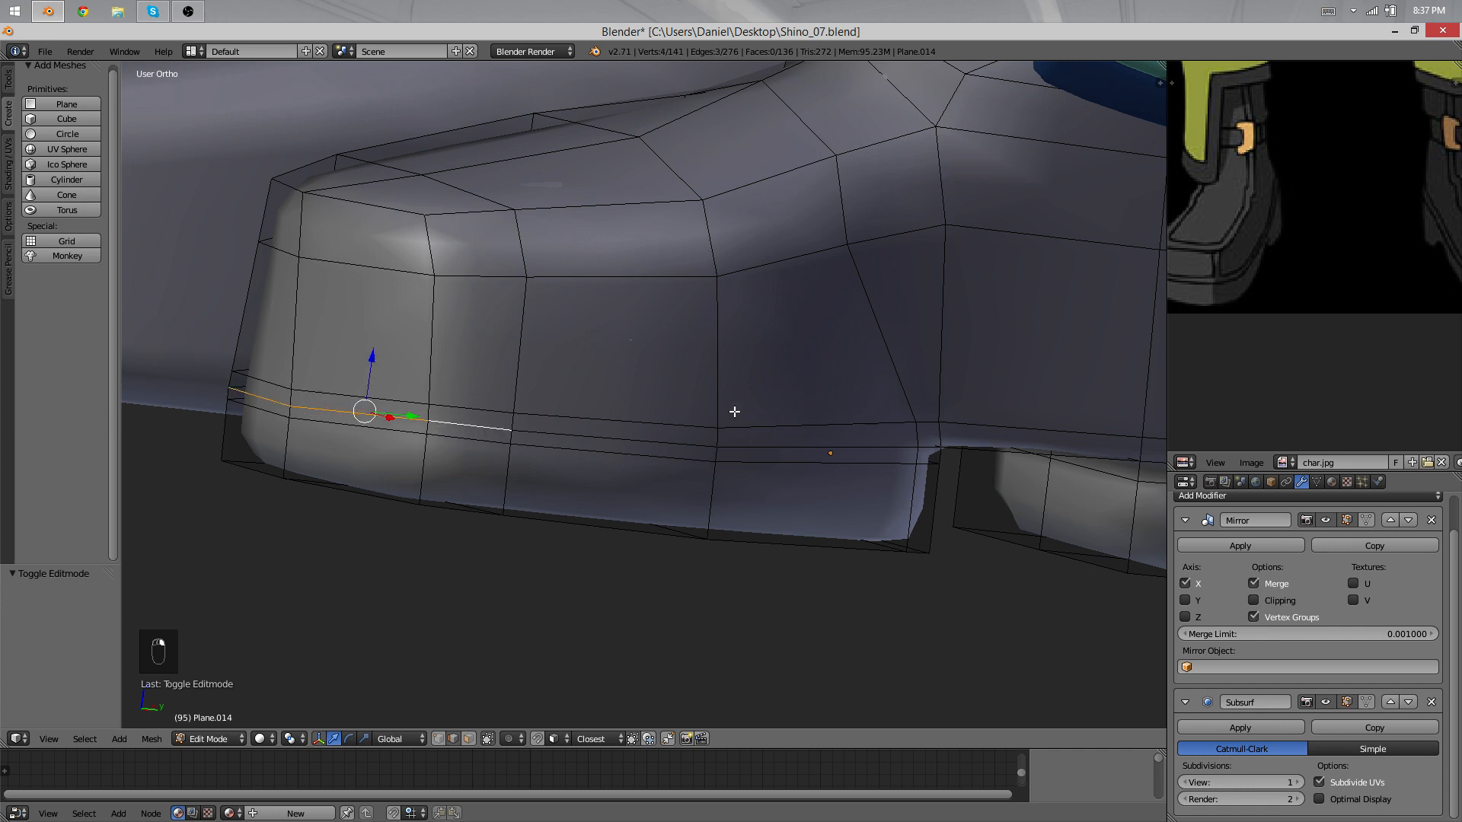
right_click(653, 440, "shift")
middle_click_drag(654, 441, 783, 552)
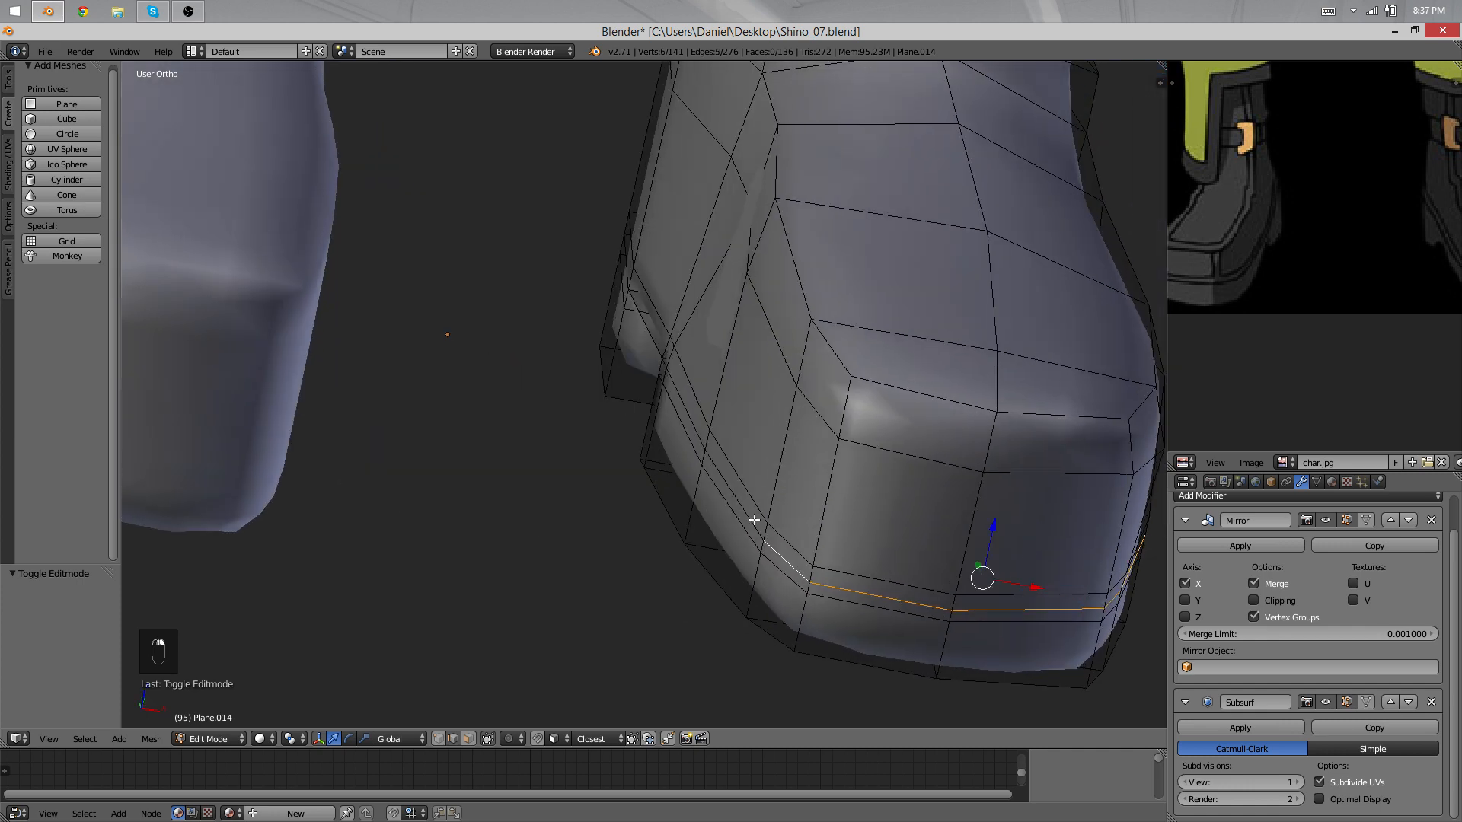
right_click_drag(754, 520, 698, 427, "shift")
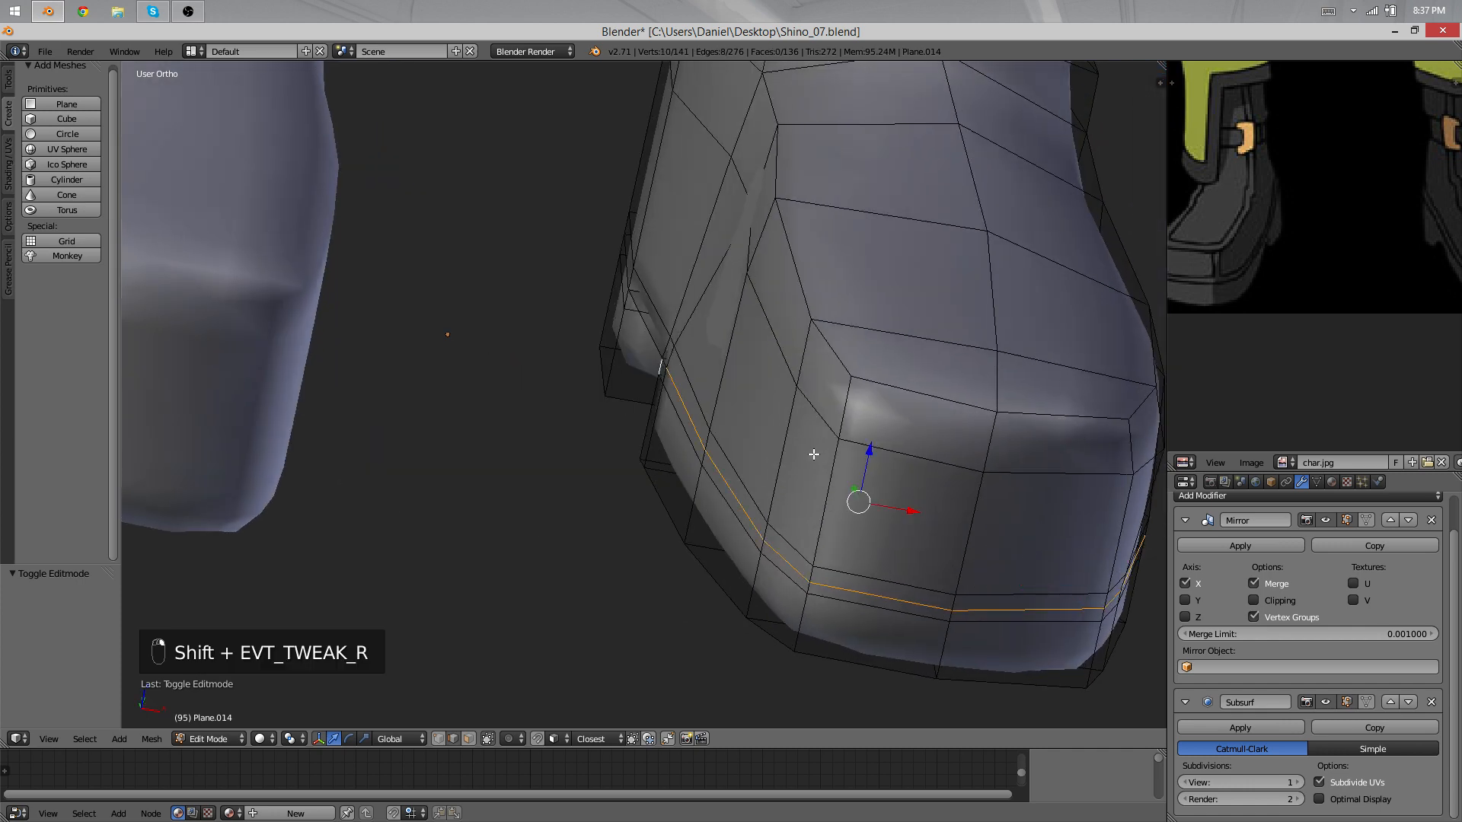
key("ctrl+z")
middle_click_drag(813, 455, 754, 486)
scroll(763, 450, "up", 3)
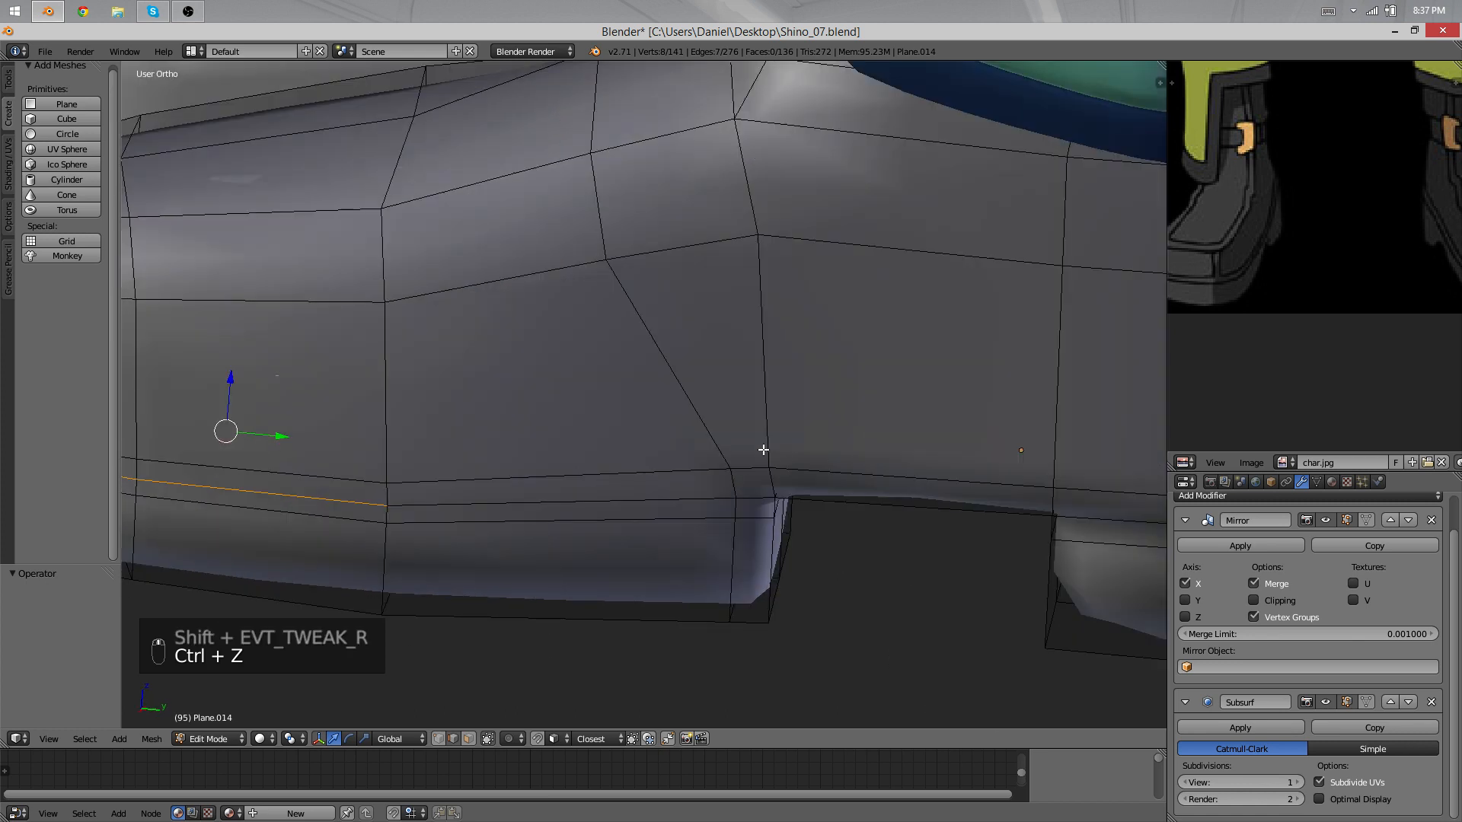
right_click(561, 502, "shift")
left_click(11, 85)
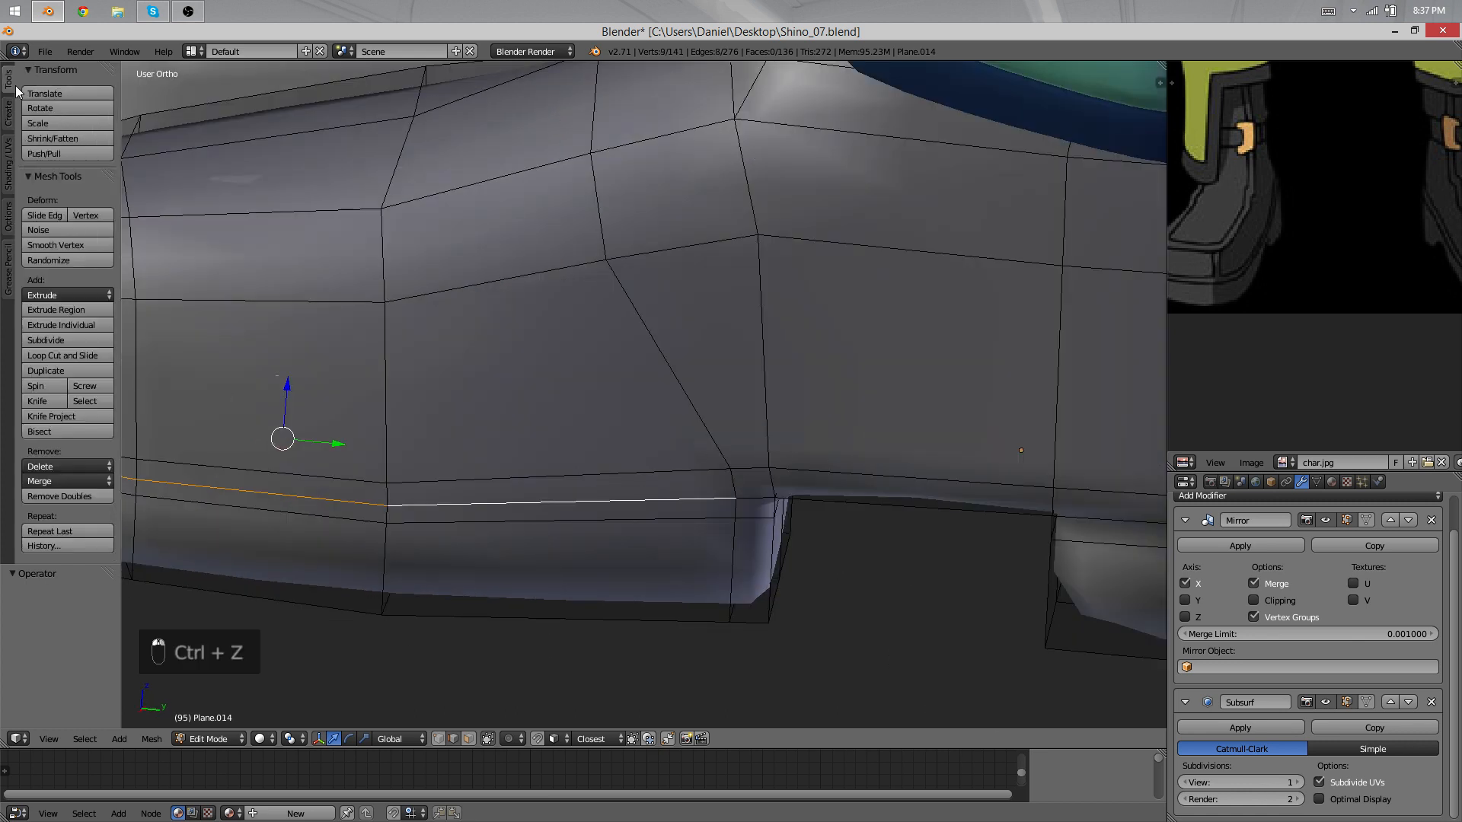
left_click(66, 140)
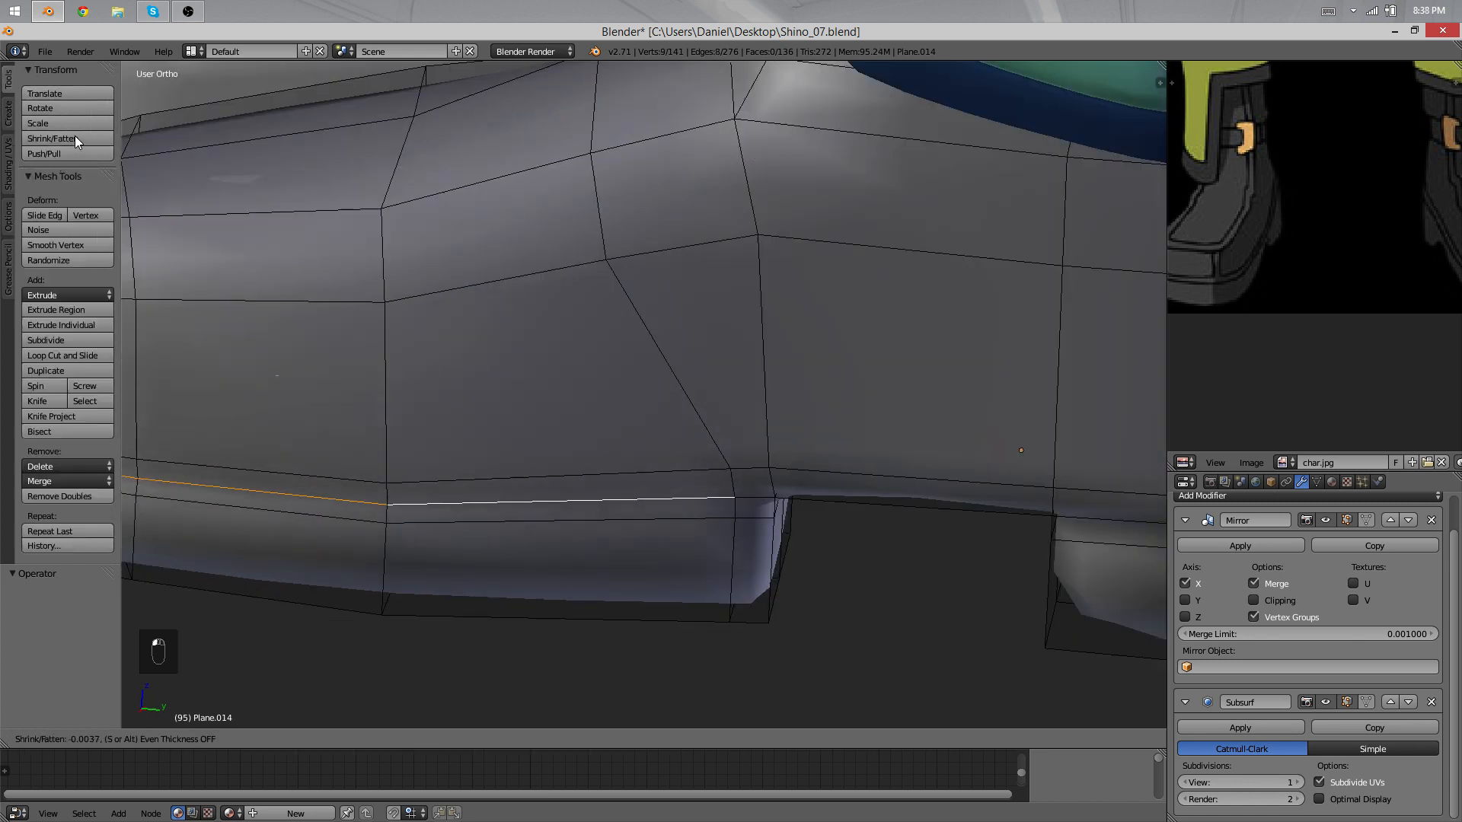
left_click(80, 130)
key("Tab")
scroll(638, 423, "down", 5)
middle_click_drag(638, 422, 644, 354)
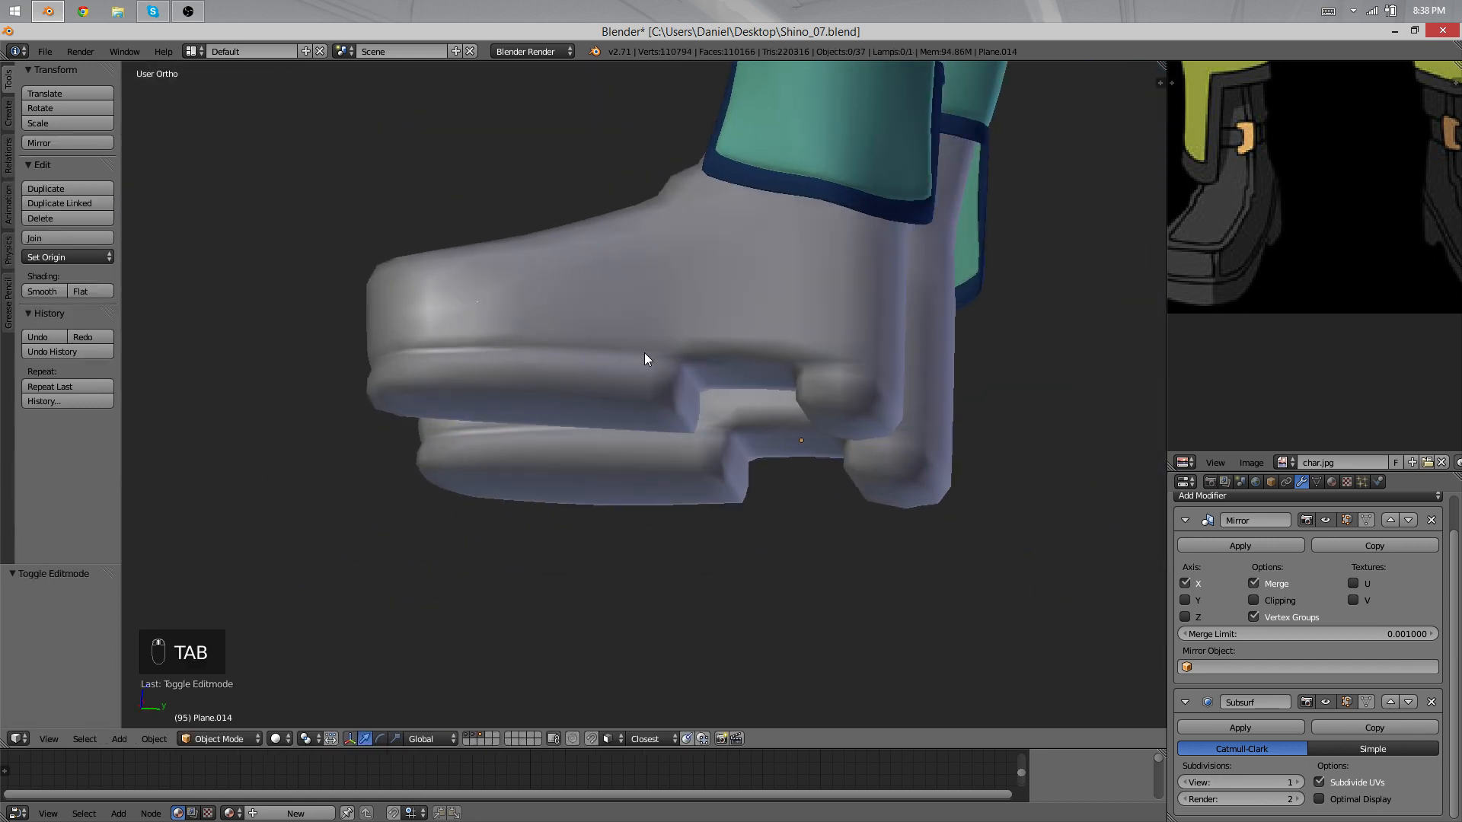
Step: Add two horizontal loop cuts around the front sole, one just below the groove and one near the bottom edge
key("Tab")
scroll(685, 377, "up", 6)
key("ctrl+r")
left_click(708, 361)
left_click(721, 319)
key("ctrl+r")
left_click(698, 377)
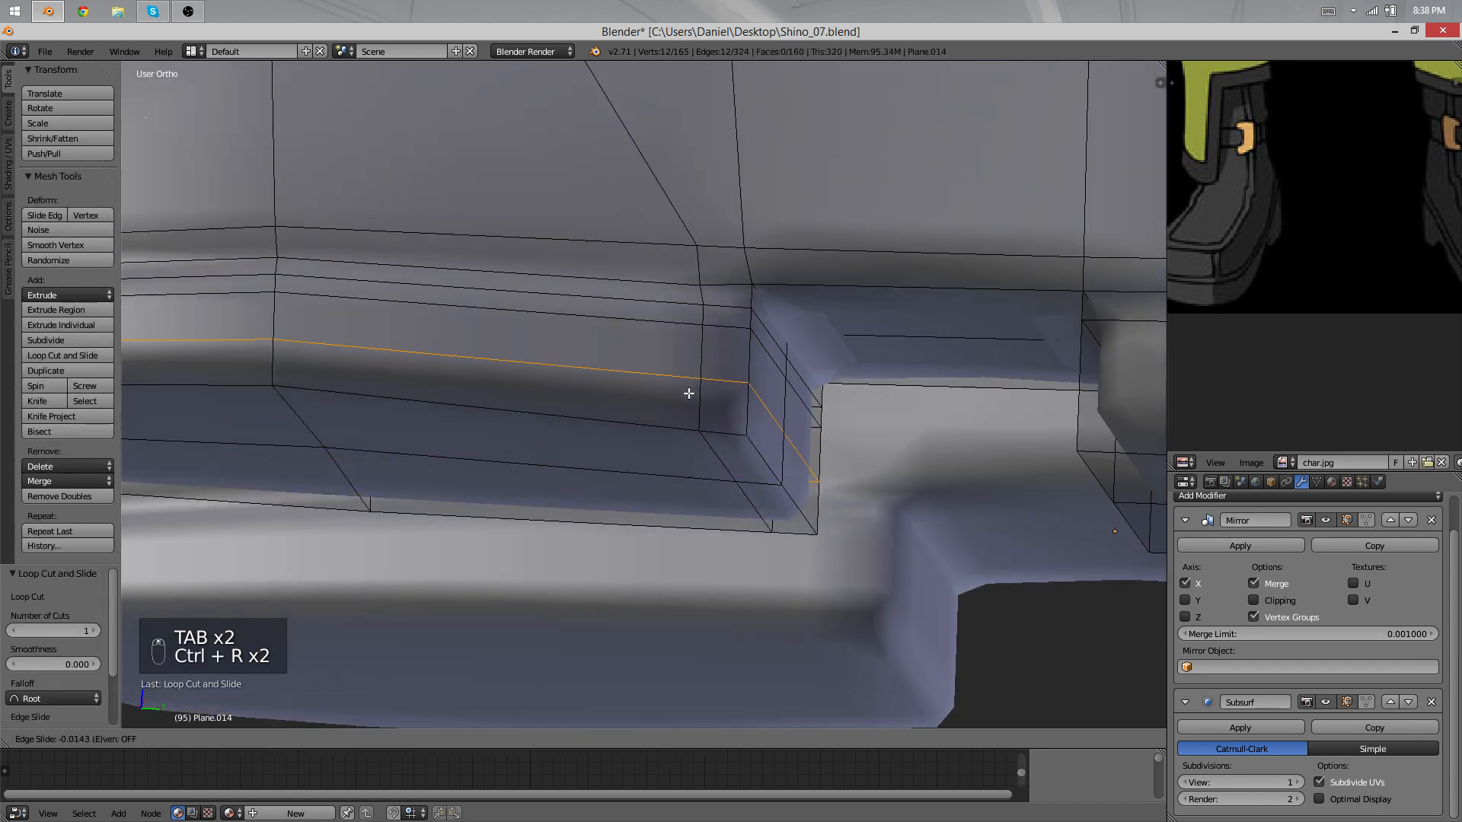
left_click(685, 403)
key("Tab")
scroll(664, 345, "down", 8)
middle_click_drag(666, 346, 641, 377)
Step: Select only the sole part of the vertical edge loop in front of the heel notch and move it towards the notch
key("Tab")
scroll(647, 388, "up", 6)
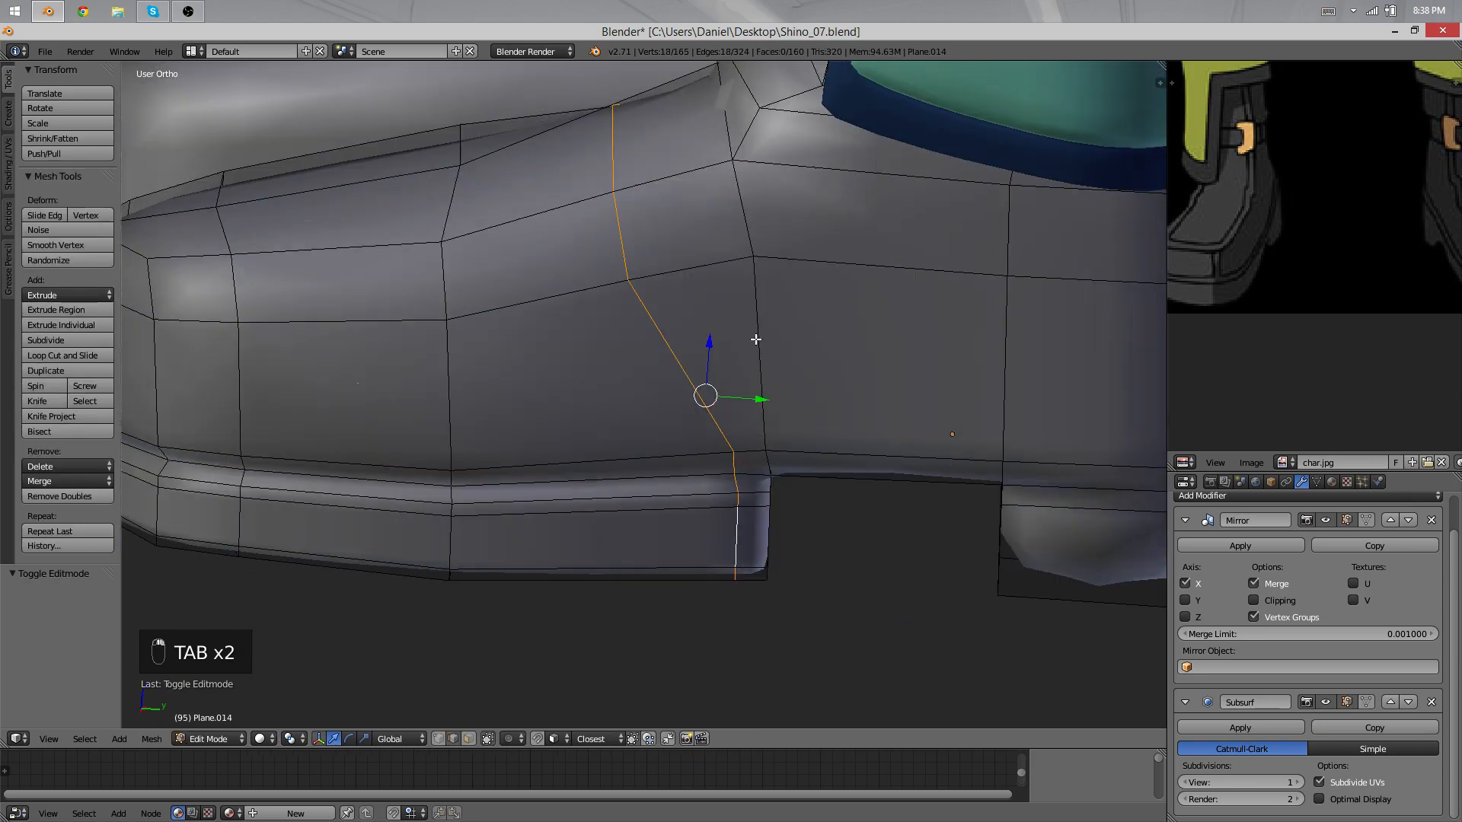
key("z")
middle_click_drag(705, 313, 712, 286)
key("b")
middle_click_drag(823, 364, 410, 9)
middle_click_drag(640, 292, 674, 357)
key("z")
scroll(761, 385, "up", 3)
key("g")
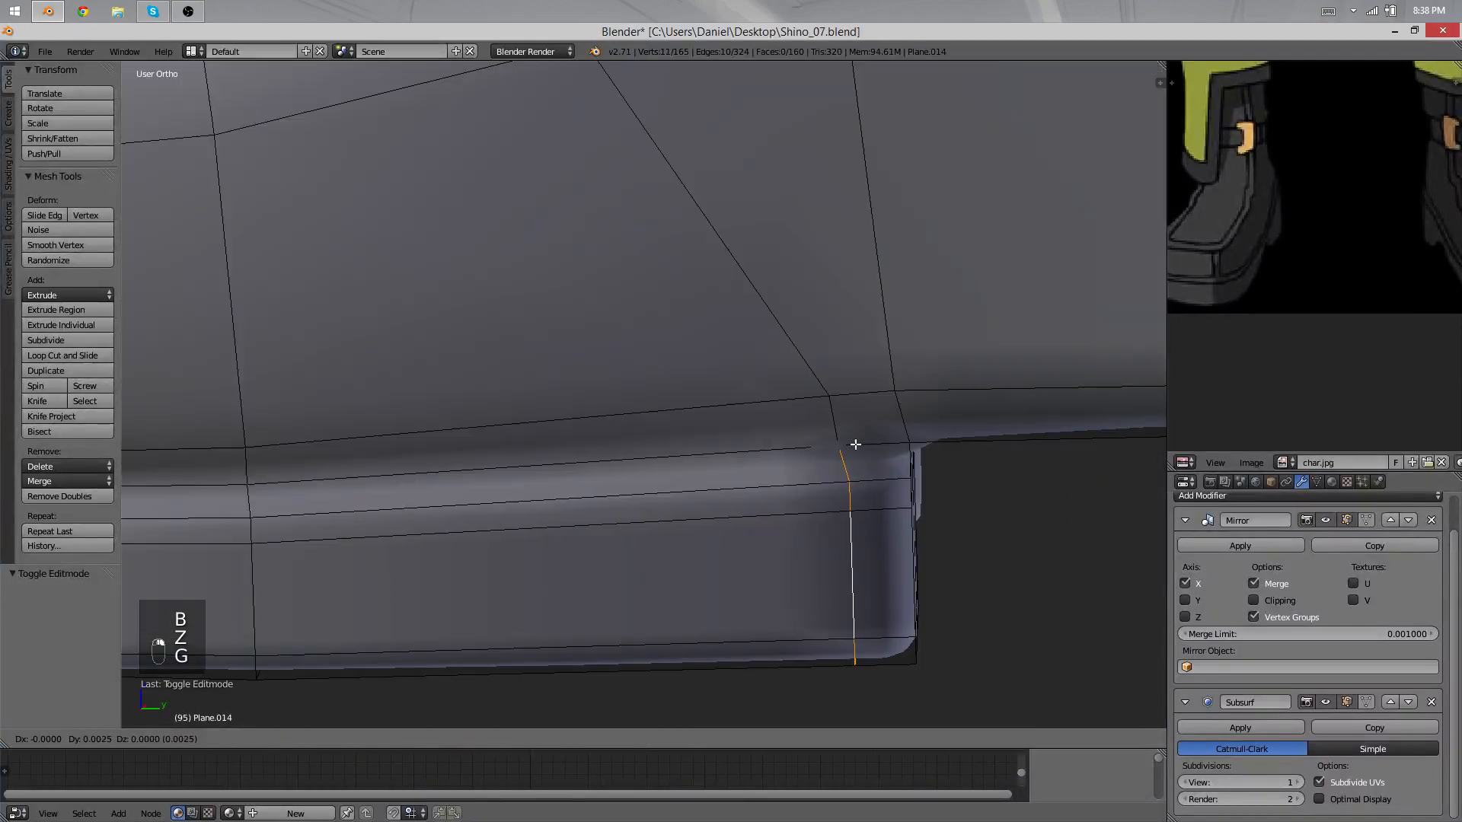
left_click(1018, 438)
key("Tab")
scroll(800, 444, "down", 4)
middle_click_drag(799, 442, 728, 346)
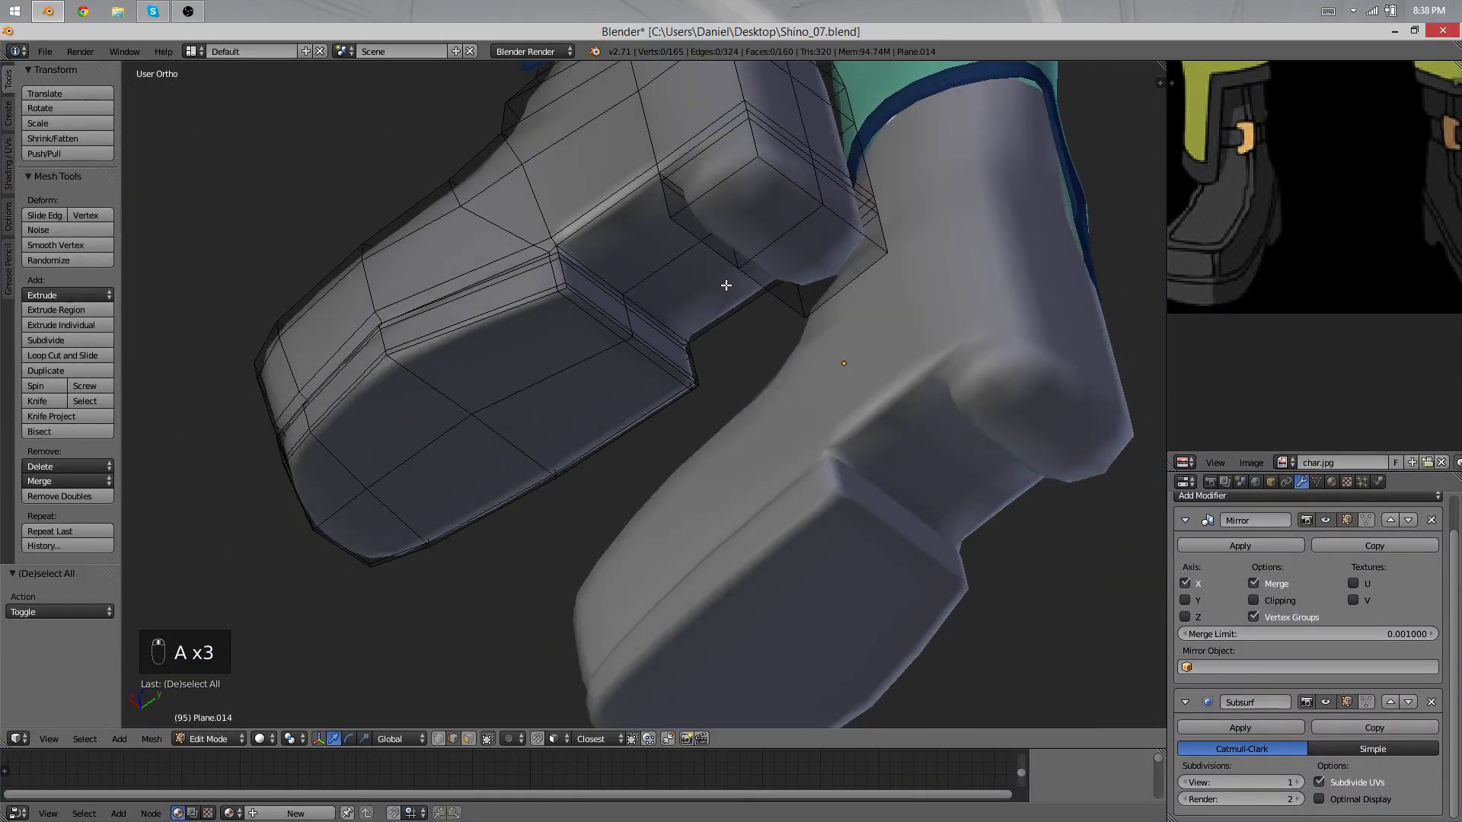
middle_click_drag(724, 284, 672, 338)
scroll(672, 337, "up", 3)
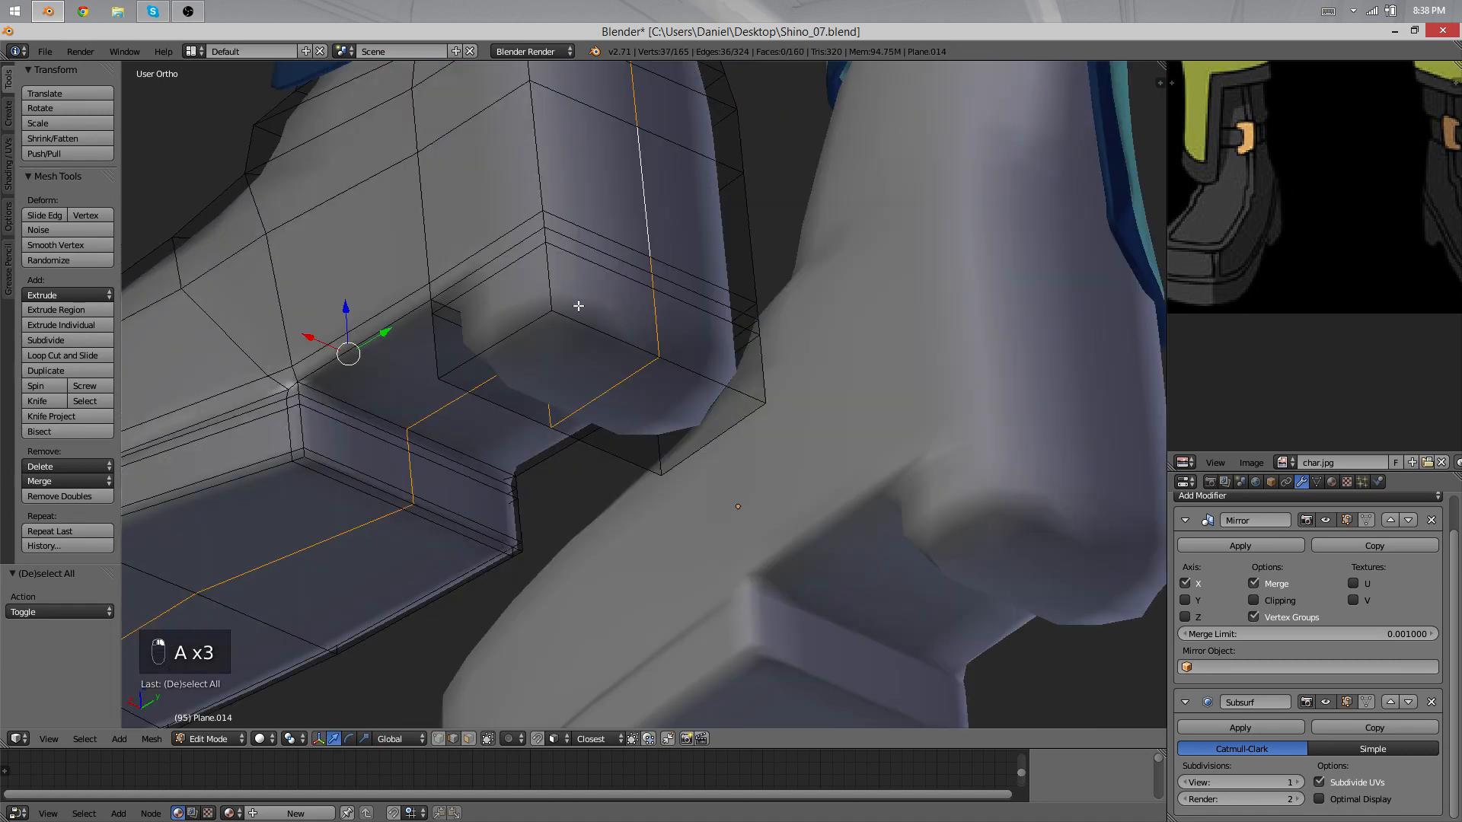
middle_click_drag(581, 303, 706, 559)
key("b")
middle_click_drag(740, 619, 242, 62)
key("z")
mouse_move(761, 262)
middle_mouse_down()
mouse_move(823, 189)
mouse_move(775, 265)
middle_mouse_up()
middle_click_drag(677, 450, 765, 364)
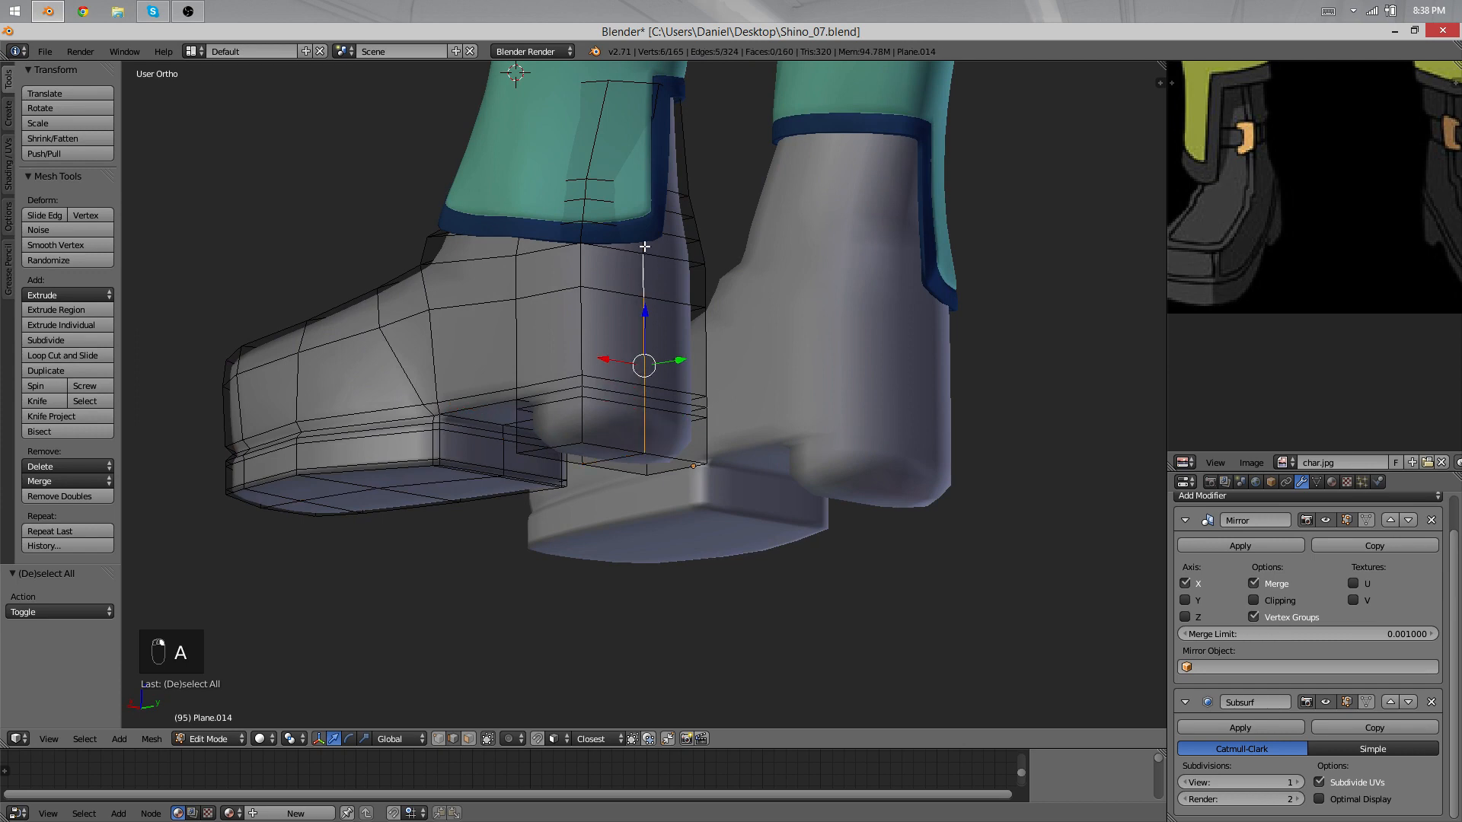
Step: Move the vertical centre edge line on the boot's back along Y by 0.017, and shift it again along one axis
middle_click_drag(724, 254, 474, 231)
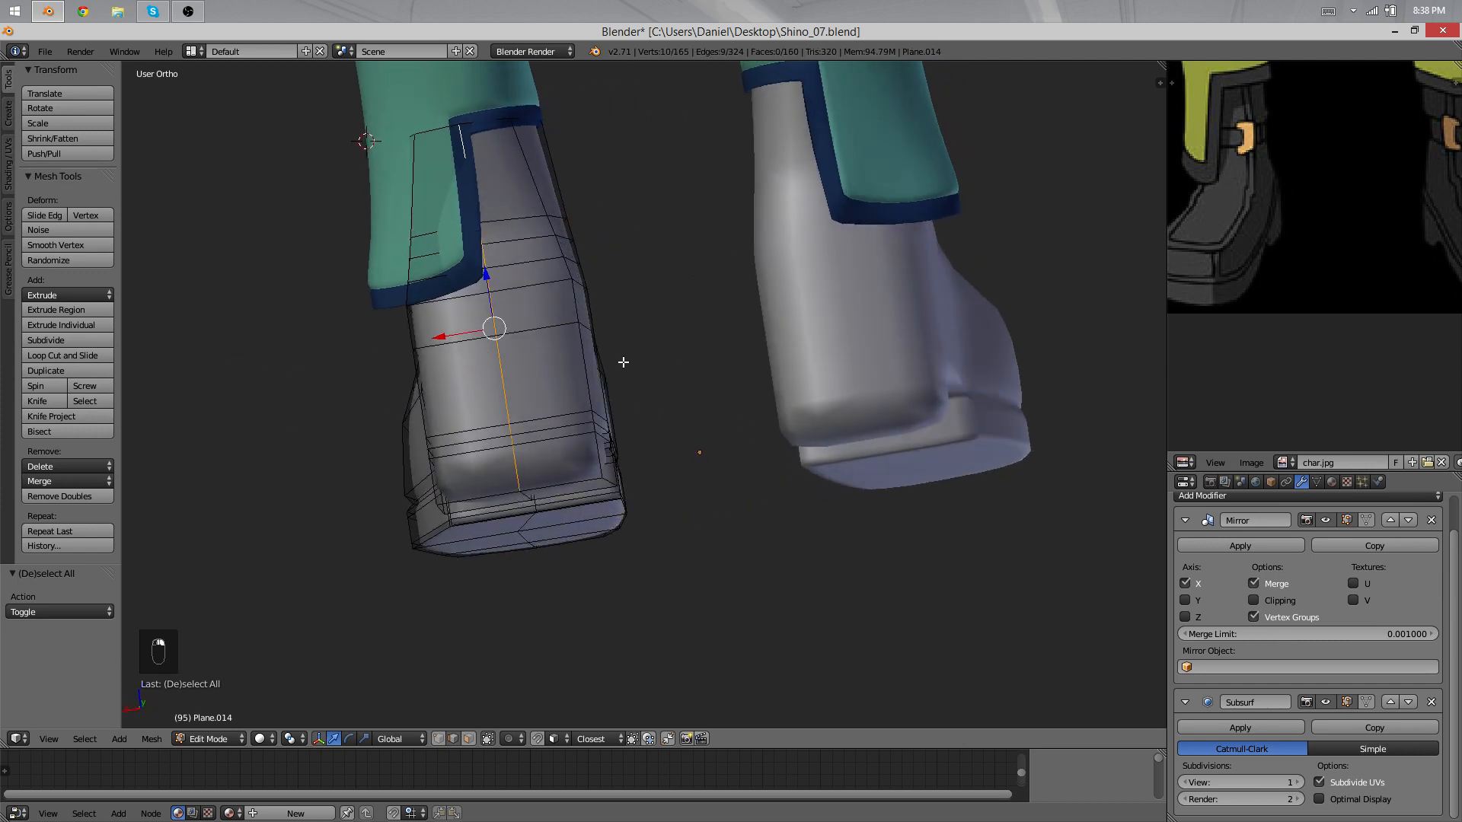
middle_click_drag(624, 362, 548, 352)
key("g")
middle_click(552, 355)
left_click(551, 356)
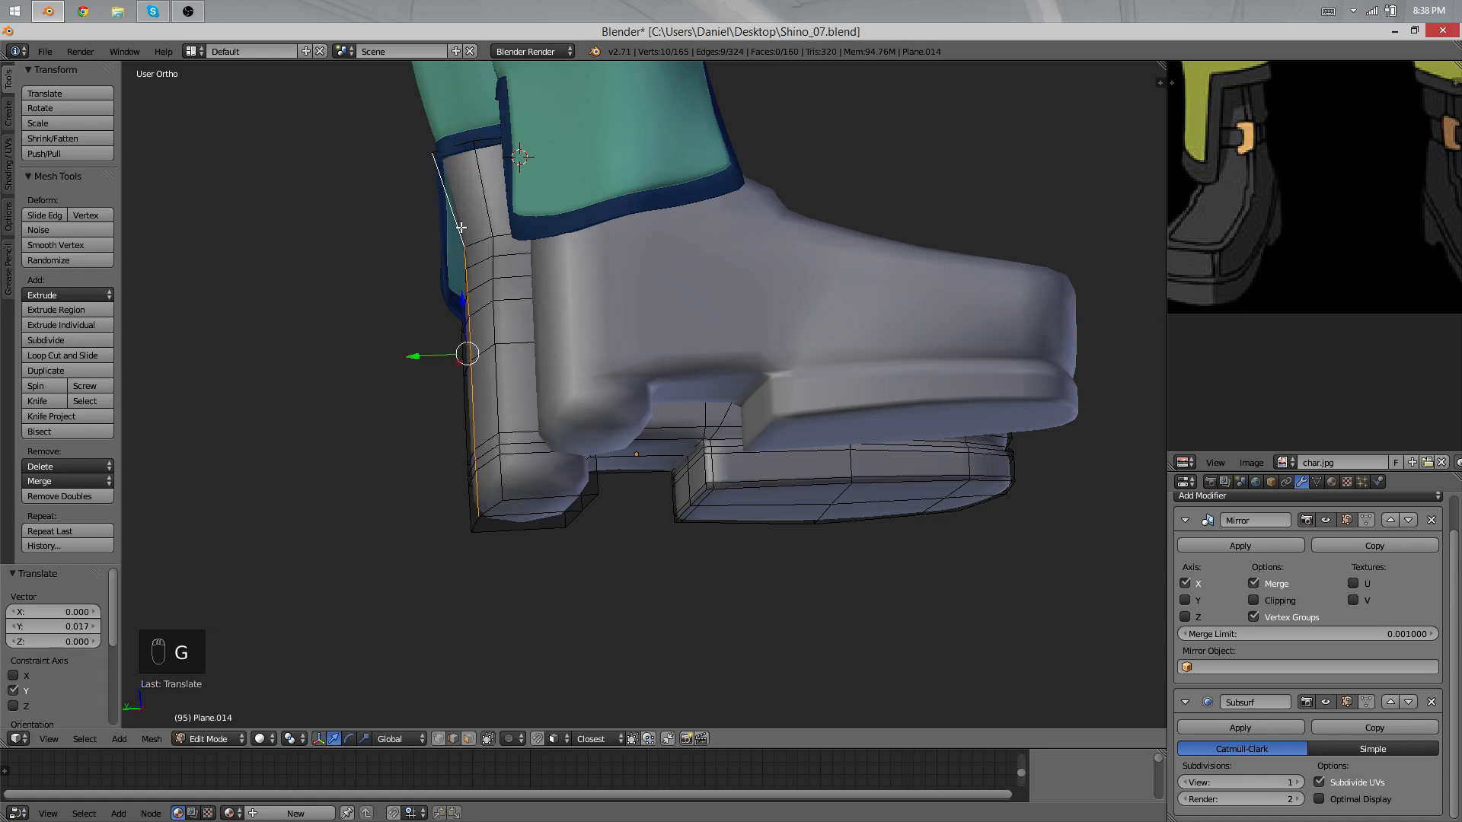
middle_click_drag(478, 250, 651, 416)
key("g")
middle_click(569, 468)
left_click(572, 467)
key("Tab")
scroll(651, 416, "up", 2)
Step: Reposition the selected vertical edge line at the back of the heel in three free moves, the last by -0.013, 0.005, 0.003
key("Tab")
middle_click_drag(674, 283, 651, 242)
key("g")
left_click(650, 257)
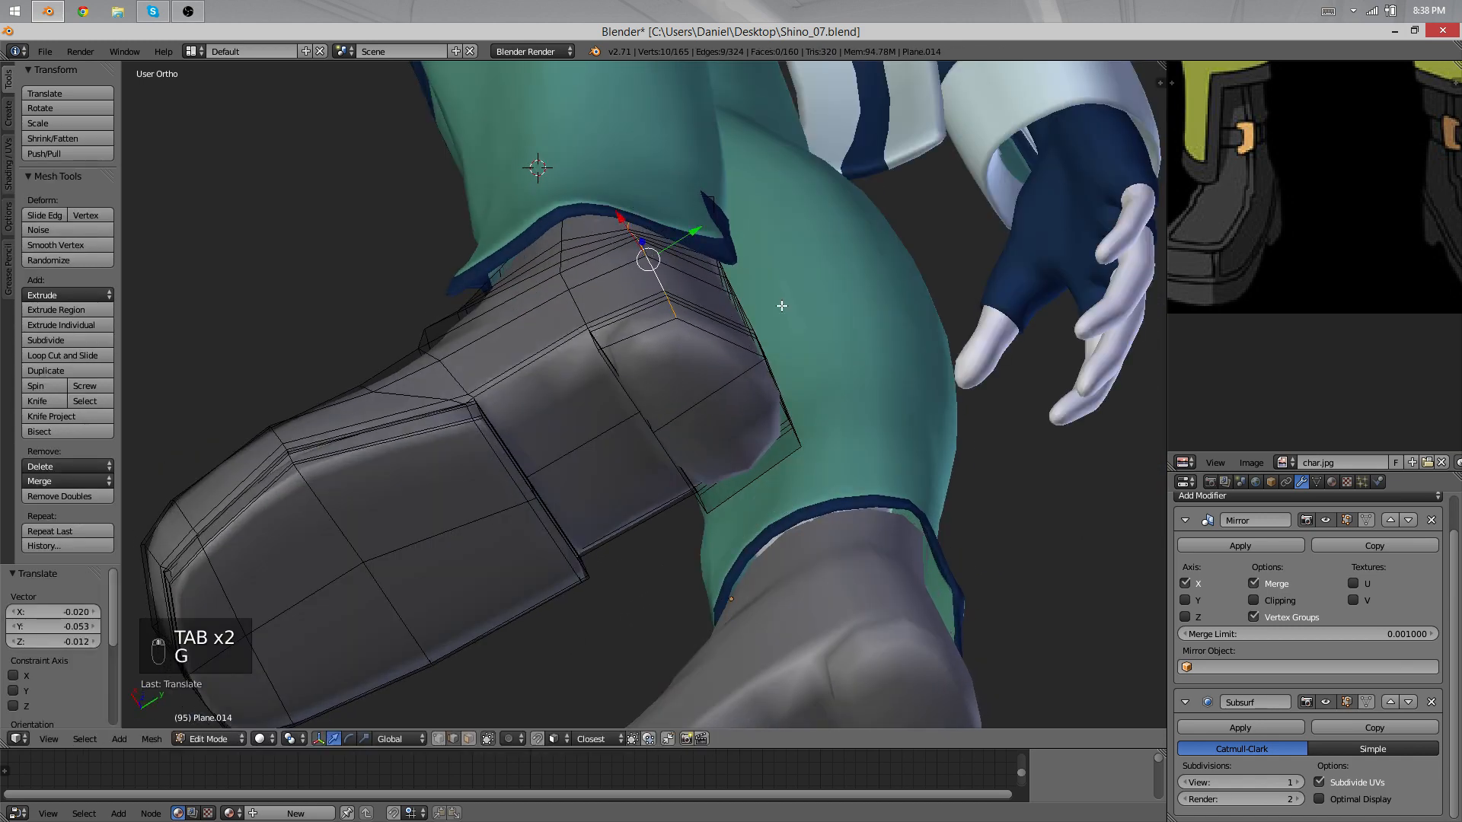
middle_click_drag(774, 310, 744, 329)
key("g")
left_click(739, 335)
key("g")
left_click(732, 295)
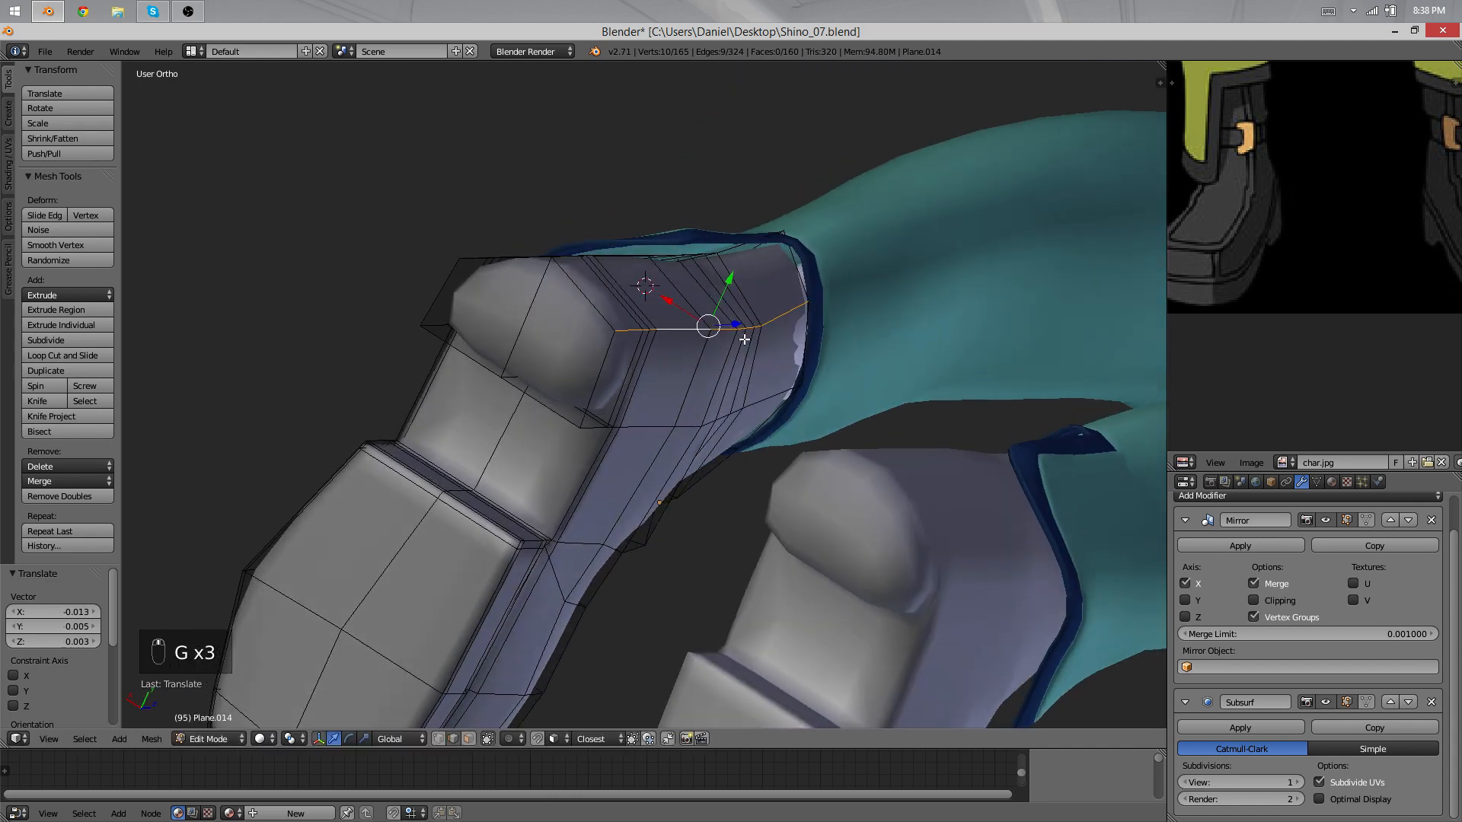
Step: Rotate the selected heel edge line freely and move it by -0.005, -0.003, 0.002
key("r")
key("r")
left_click(777, 368)
key("g")
left_click(780, 371)
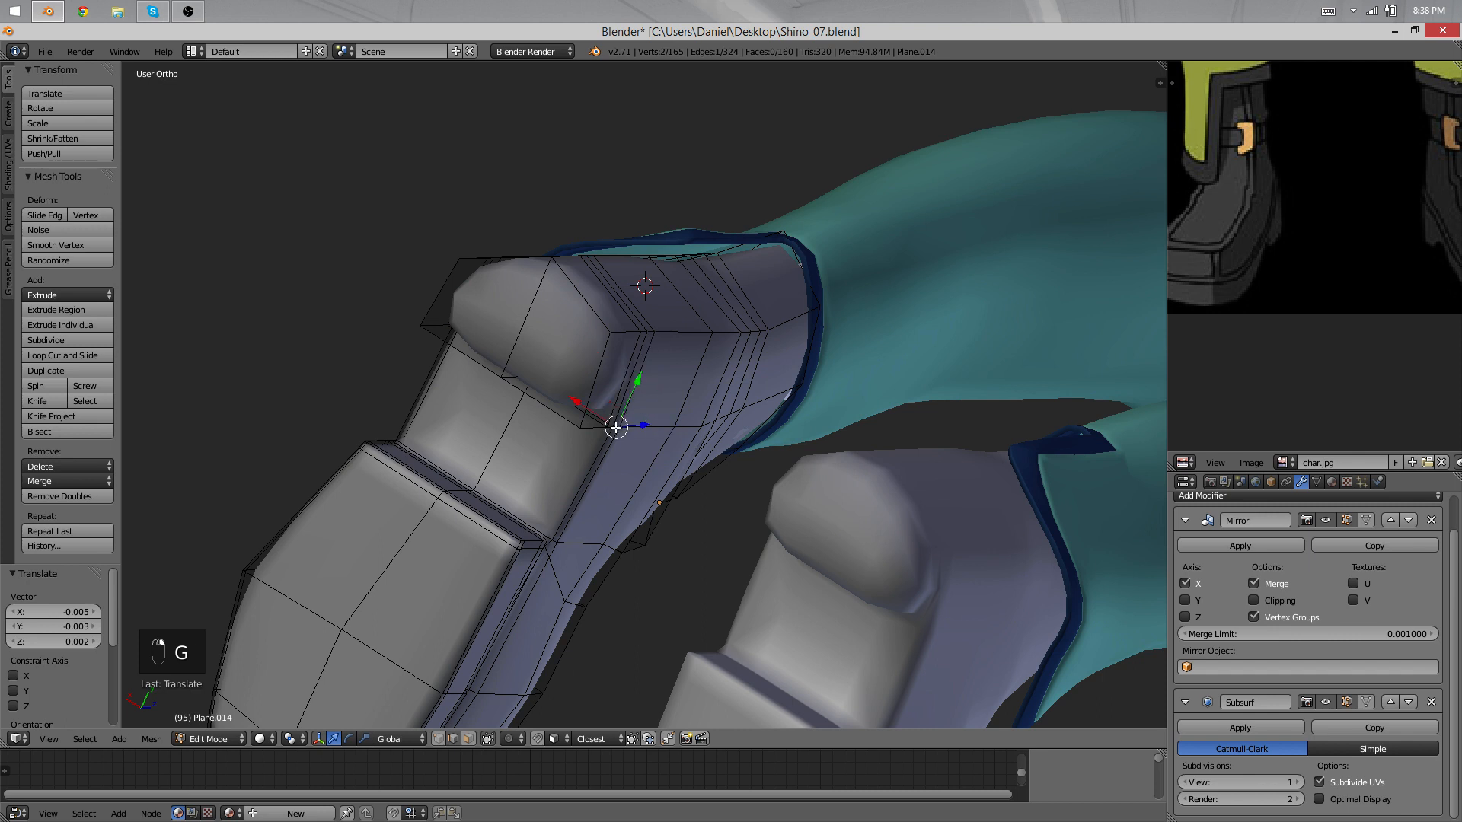
Step: Adjust the edges at the heel block's lower side corner in two moves with smooth proportional editing at size 0.24
key("h")
key("ctrl+z")
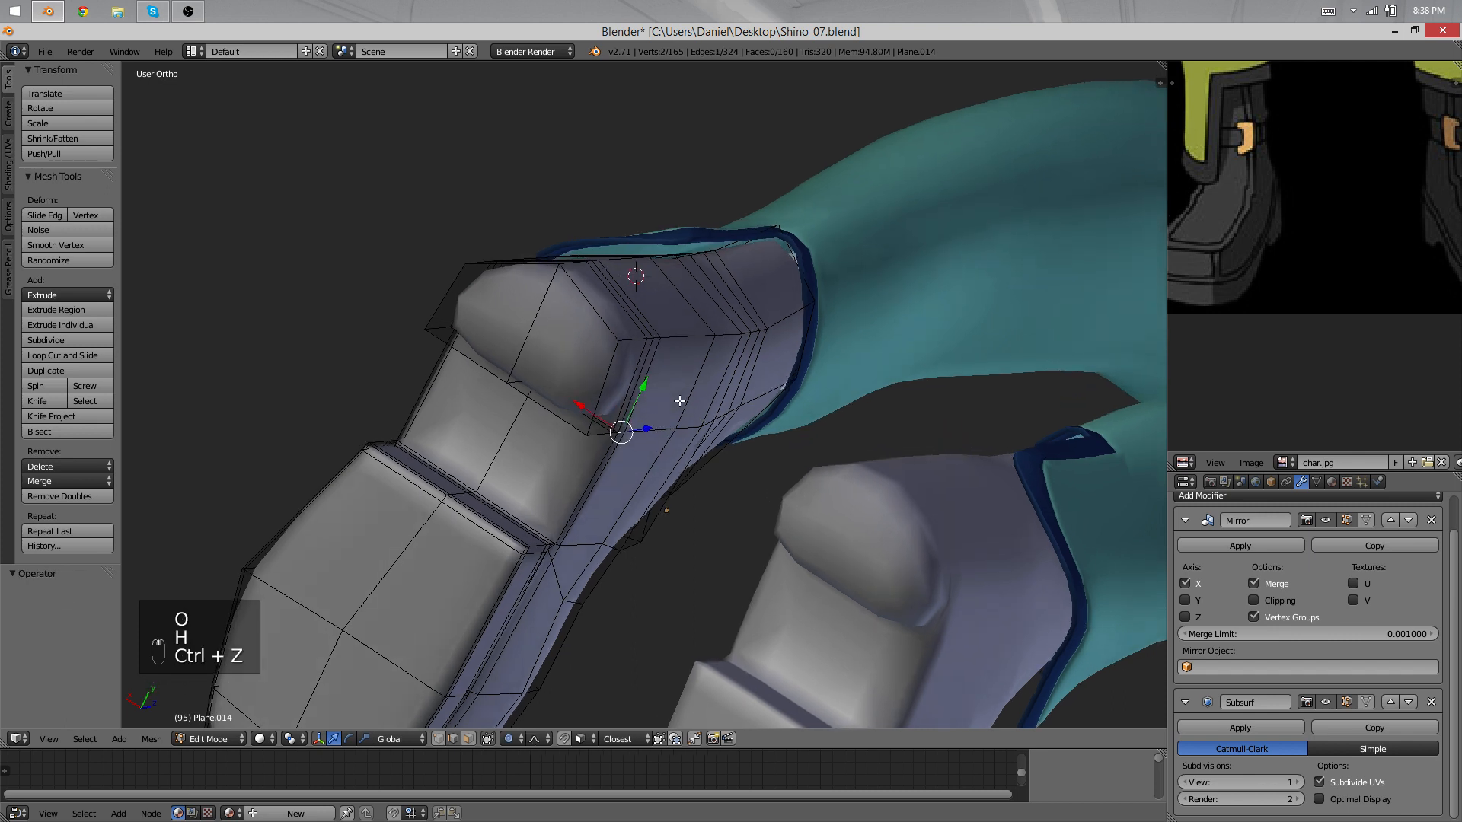
key("g")
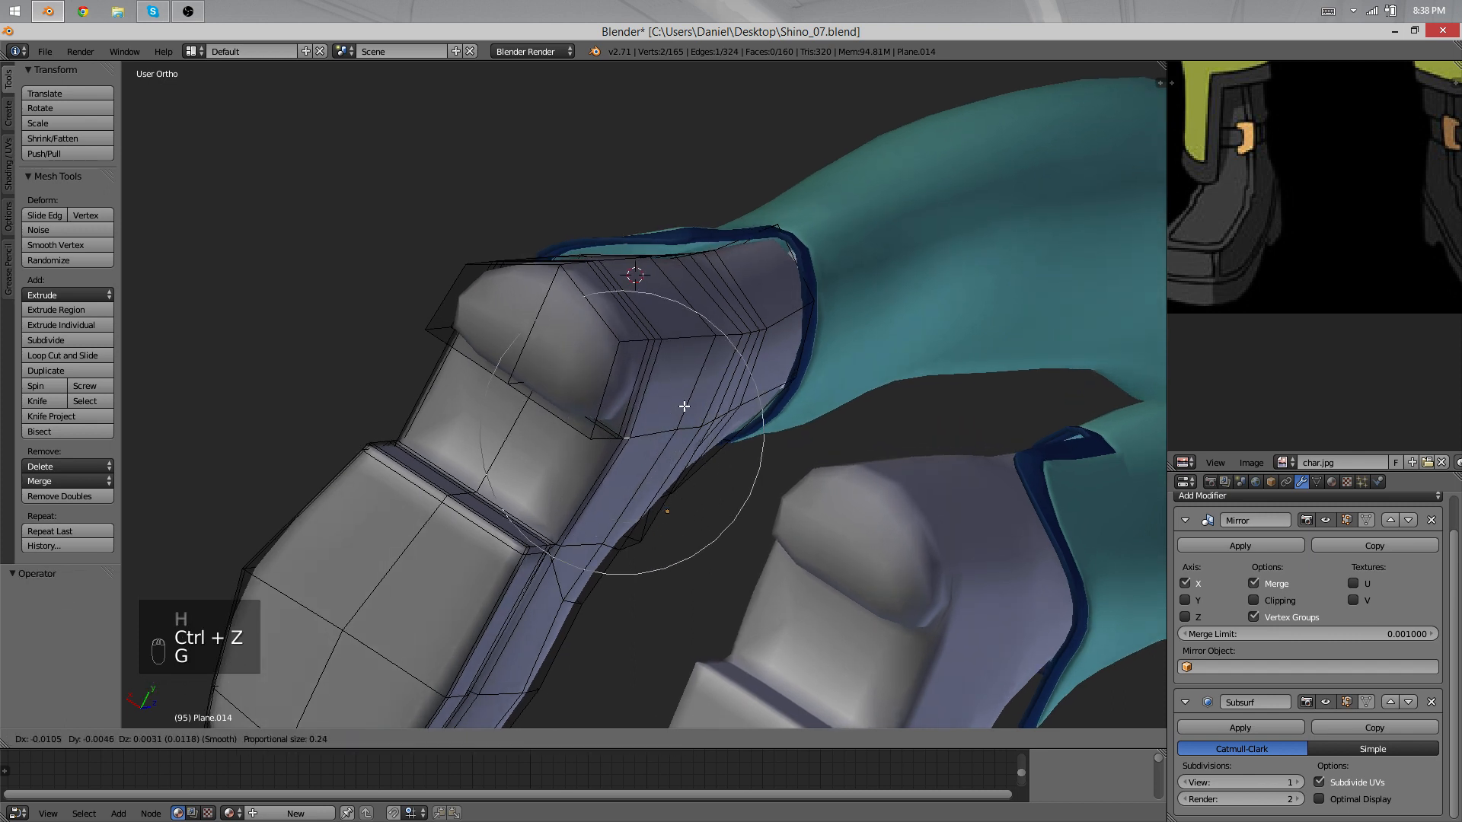
left_click(681, 409)
key("g")
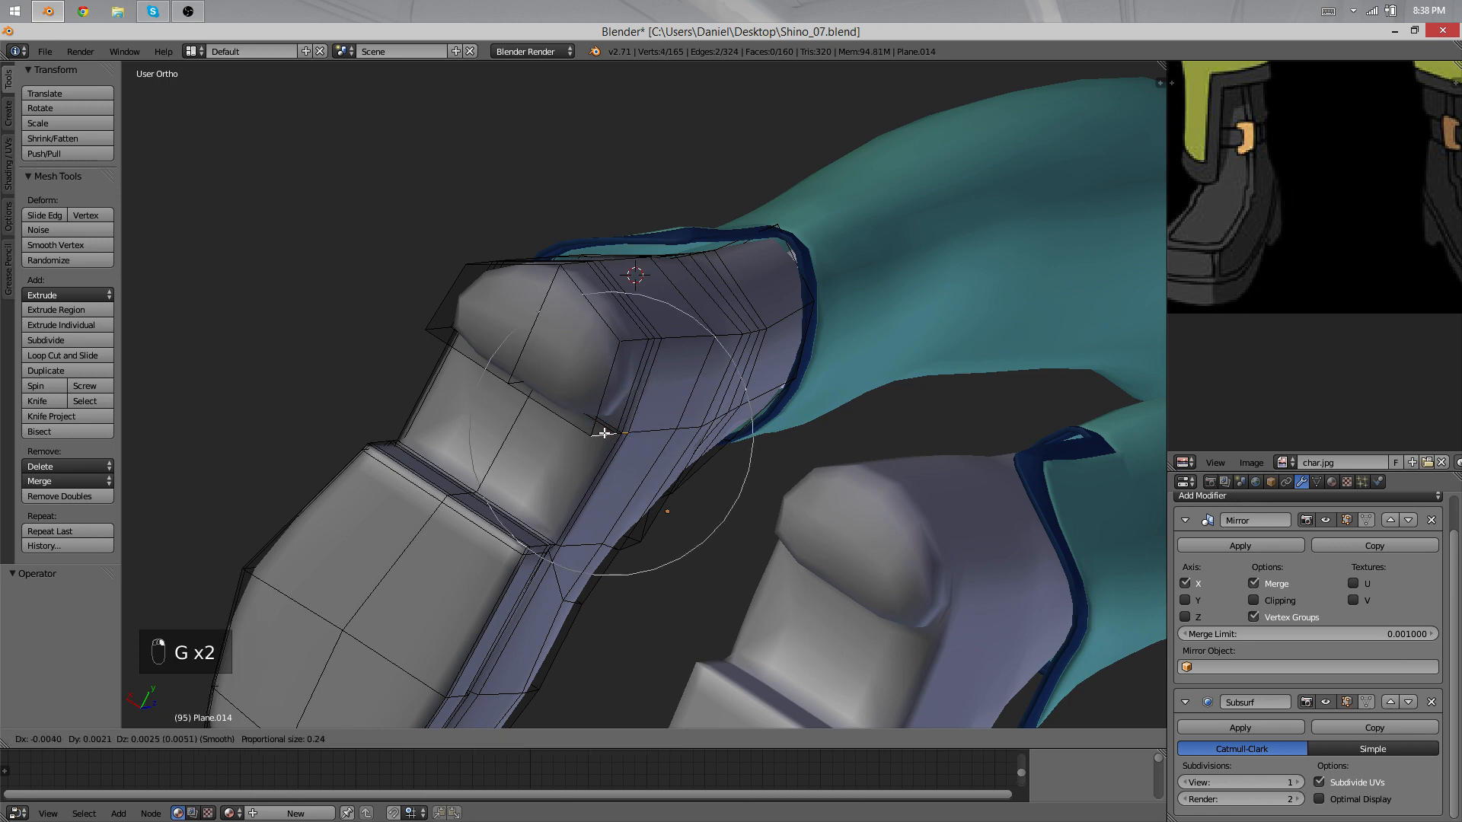
left_click(607, 432)
key("Tab")
middle_click_drag(607, 433, 624, 251)
scroll(641, 605, "down", 5)
scroll(677, 404, "up", 6)
Step: Add a vertical loop cut through the heel block, slid close to its front edge
key("Tab")
key("ctrl+r")
left_click(669, 599)
left_click(650, 598)
key("Tab")
scroll(624, 251, "down", 4)
scroll(623, 251, "up", 4)
middle_click_drag(618, 303, 811, 552)
Step: Add a horizontal loop cut around the heel block, slid down close to its bottom edge
key("Tab")
middle_click_drag(825, 495, 777, 401)
key("ctrl+r")
left_click(692, 472)
left_click(700, 504)
key("Tab")
scroll(716, 513, "down", 7)
scroll(777, 401, "up", 7)
Step: Select the middle edge loop around the heel block and shrink it inward by about 0.009 without proportional editing
key("Tab")
scroll(778, 401, "up", 2)
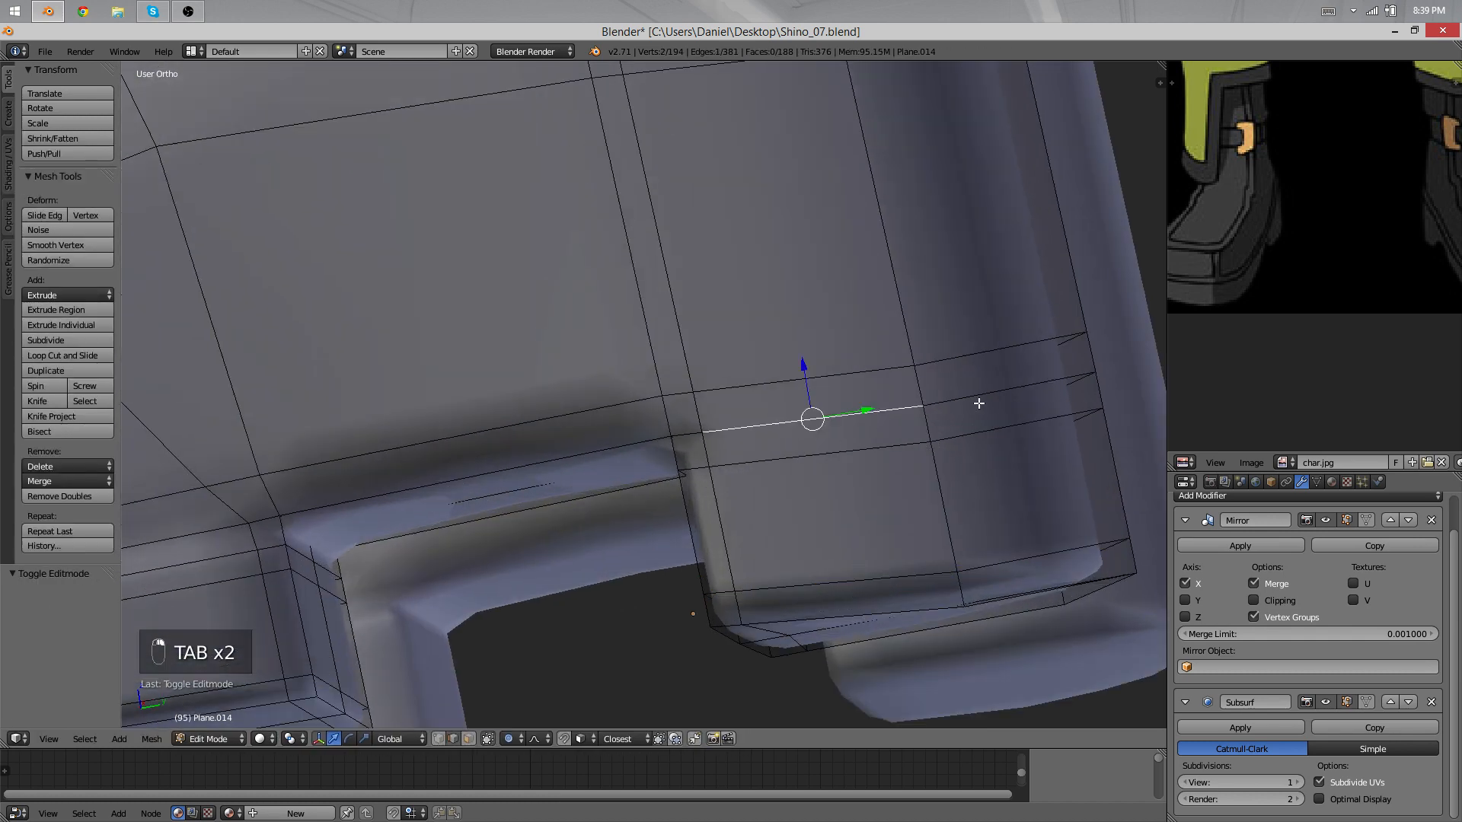
key("z")
mouse_move(698, 433)
middle_mouse_down()
mouse_move(685, 471)
mouse_move(734, 469)
middle_mouse_up()
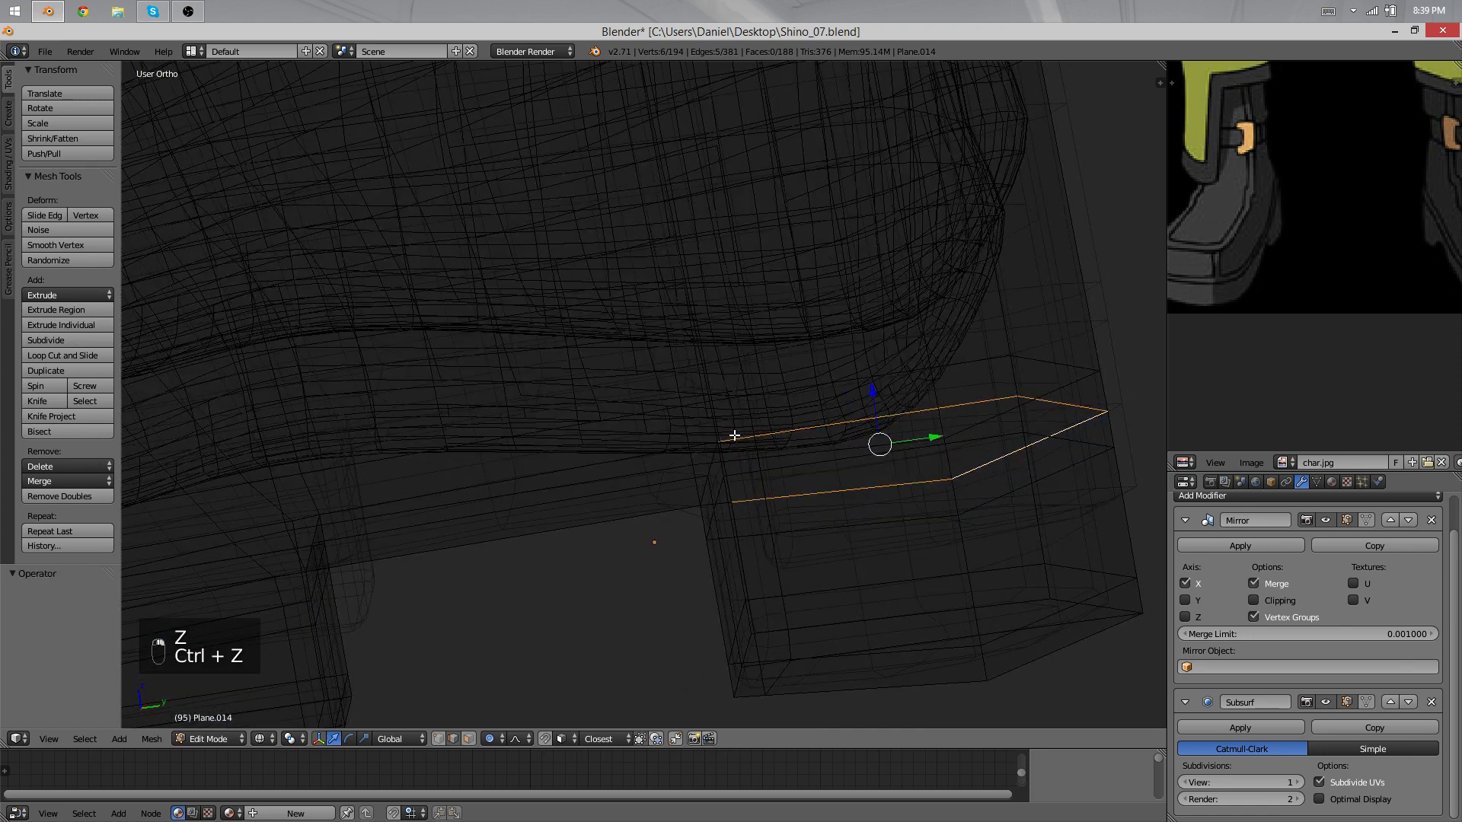
middle_click_drag(782, 451, 724, 377)
key("z")
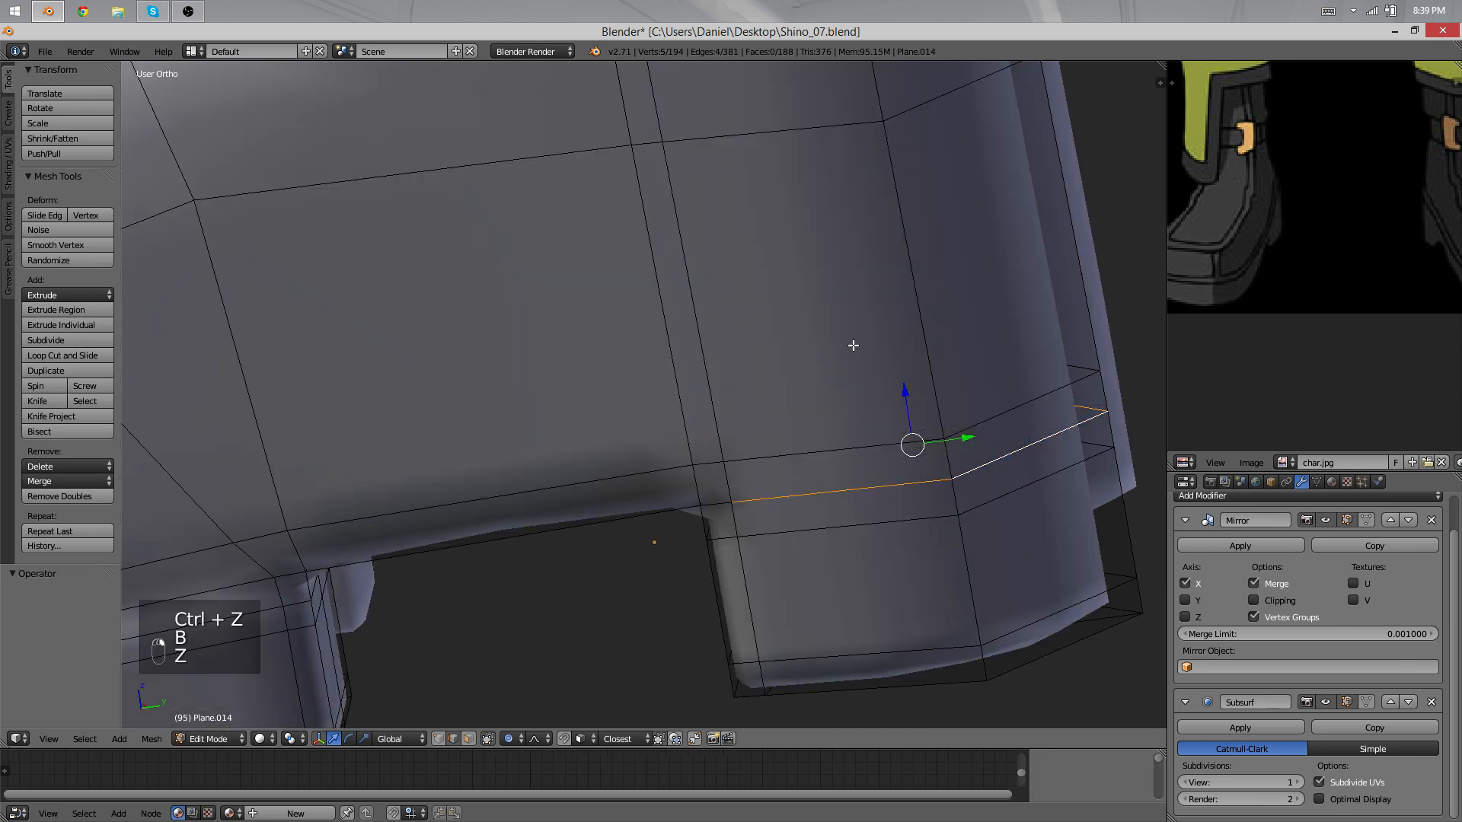
scroll(792, 327, "down", 3)
key("z")
key("z")
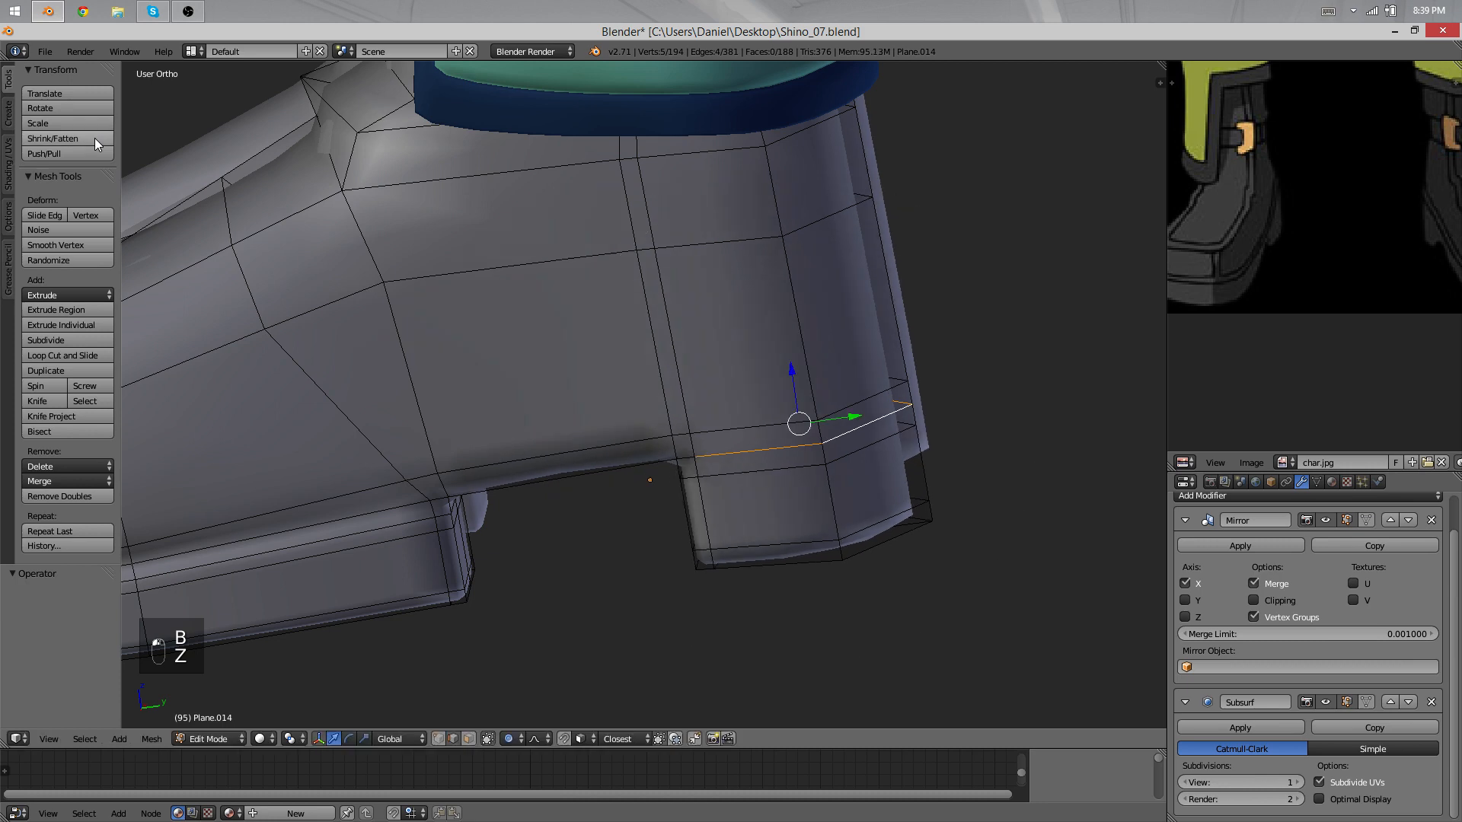
key("o")
left_click(60, 135)
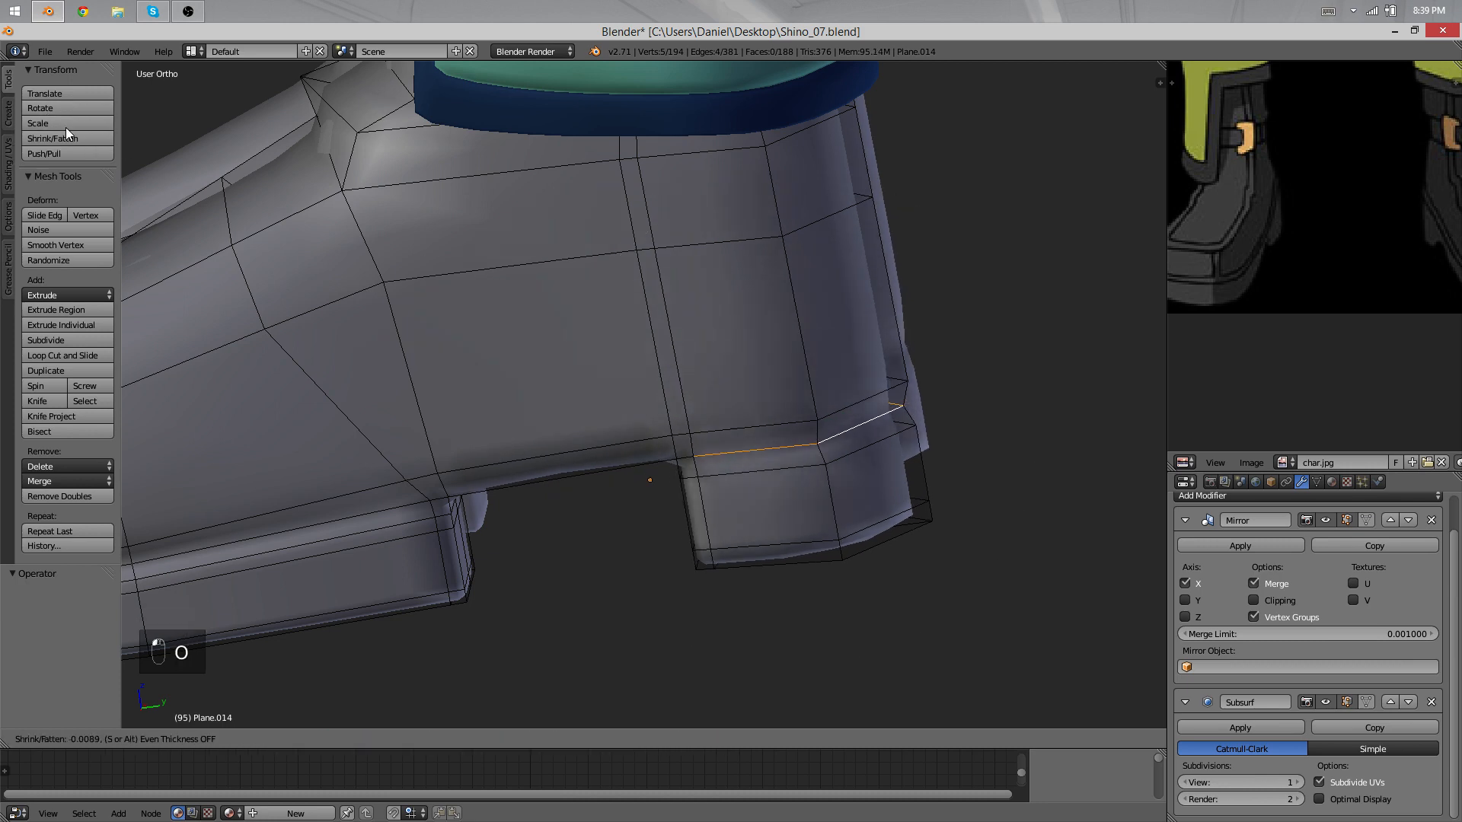
left_click(66, 128)
scroll(761, 403, "down", 3)
Step: Examine the heel and sole grooves on both boots from several angles
key("Tab")
middle_click_drag(765, 408, 806, 418)
scroll(682, 342, "down", 5)
scroll(761, 434, "up", 3)
middle_click_drag(718, 454, 714, 584)
scroll(778, 564, "up", 3)
scroll(501, 473, "down", 4)
Step: Select the vertical edge line at the toe's front corner, adjust its position, and check the toe shape on both boots
key("Tab")
middle_click_drag(764, 516, 770, 404)
scroll(607, 435, "up", 3)
right_click(607, 435)
key("o")
key("o")
key("b")
left_click_drag(428, 381, 434, 388)
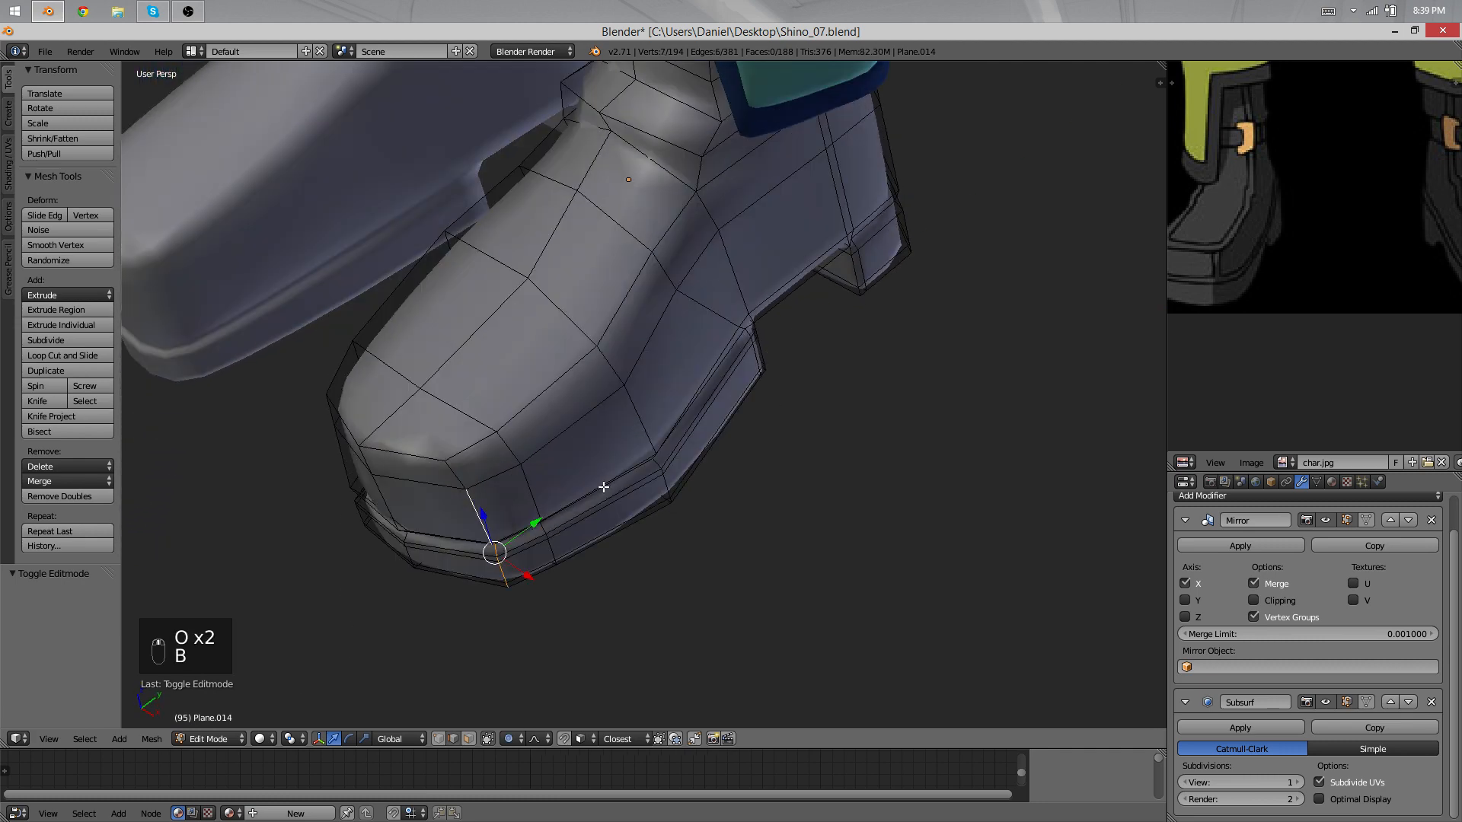
key("g")
left_click(586, 495)
key("Tab")
scroll(714, 503, "down", 4)
scroll(591, 375, "up", 4)
middle_click_drag(592, 375, 822, 456)
middle_click_drag(1105, 394, 688, 505)
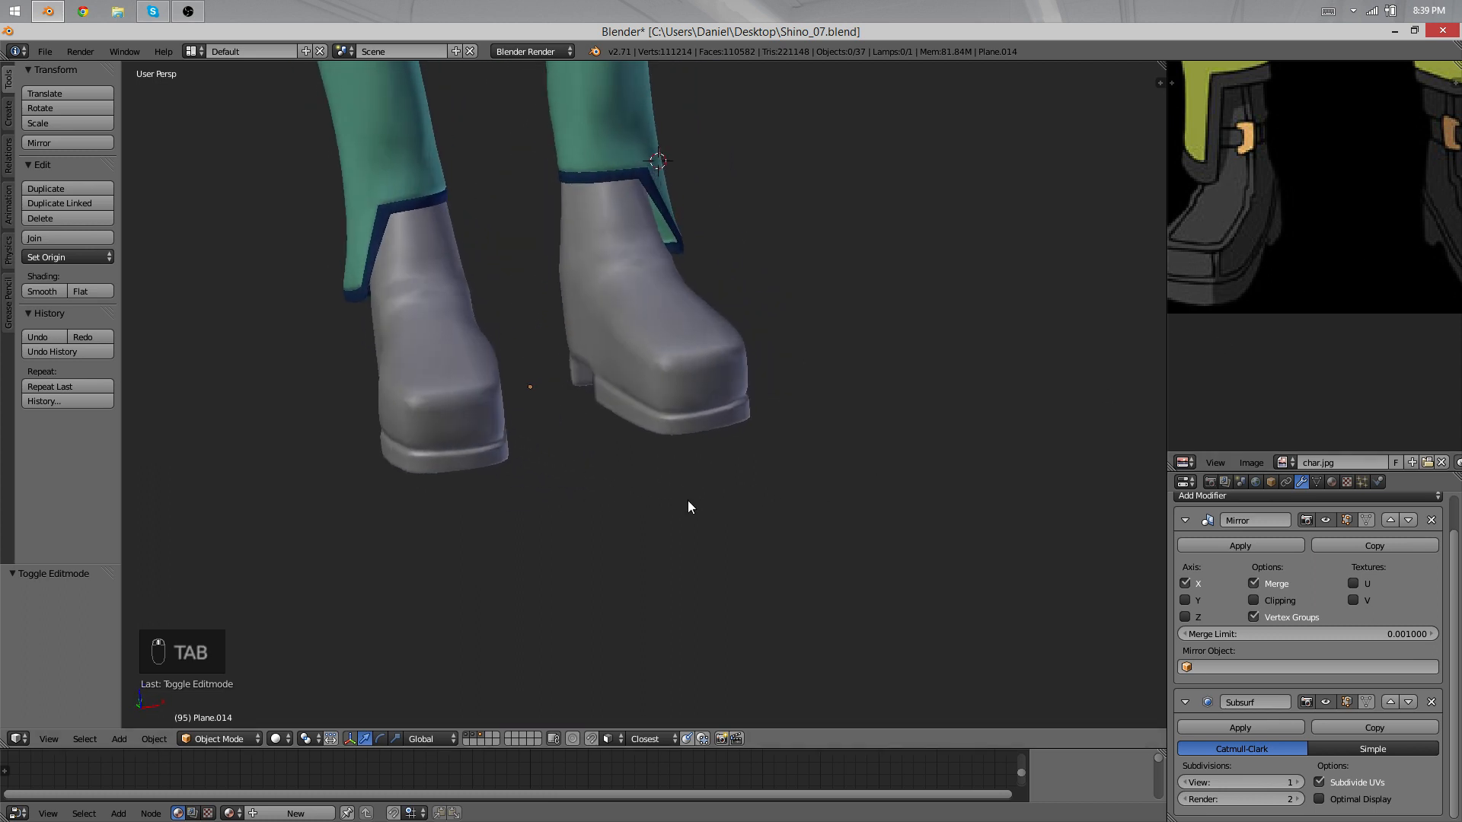
scroll(744, 399, "up", 8)
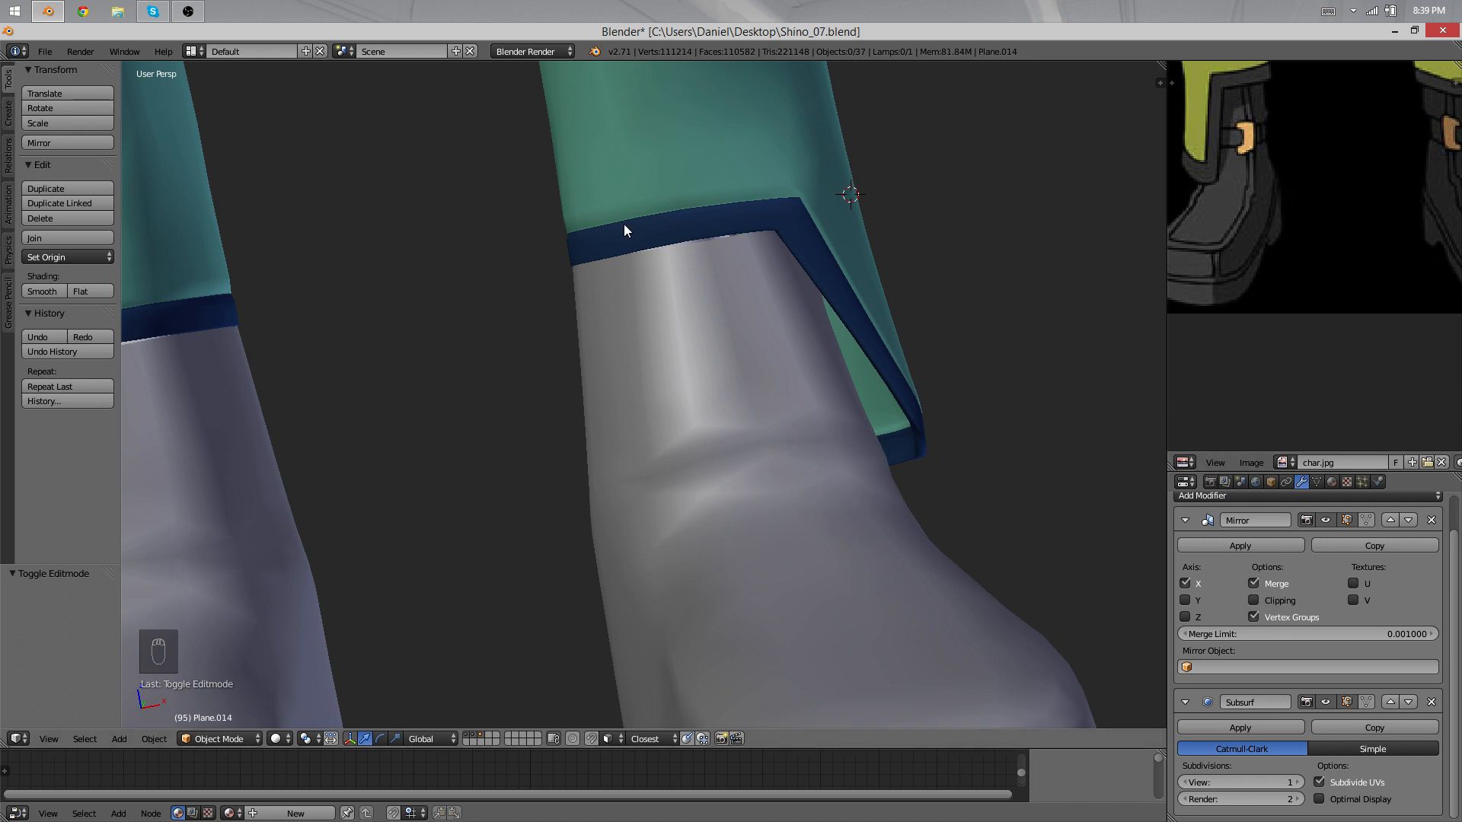
key("Tab")
key("g")
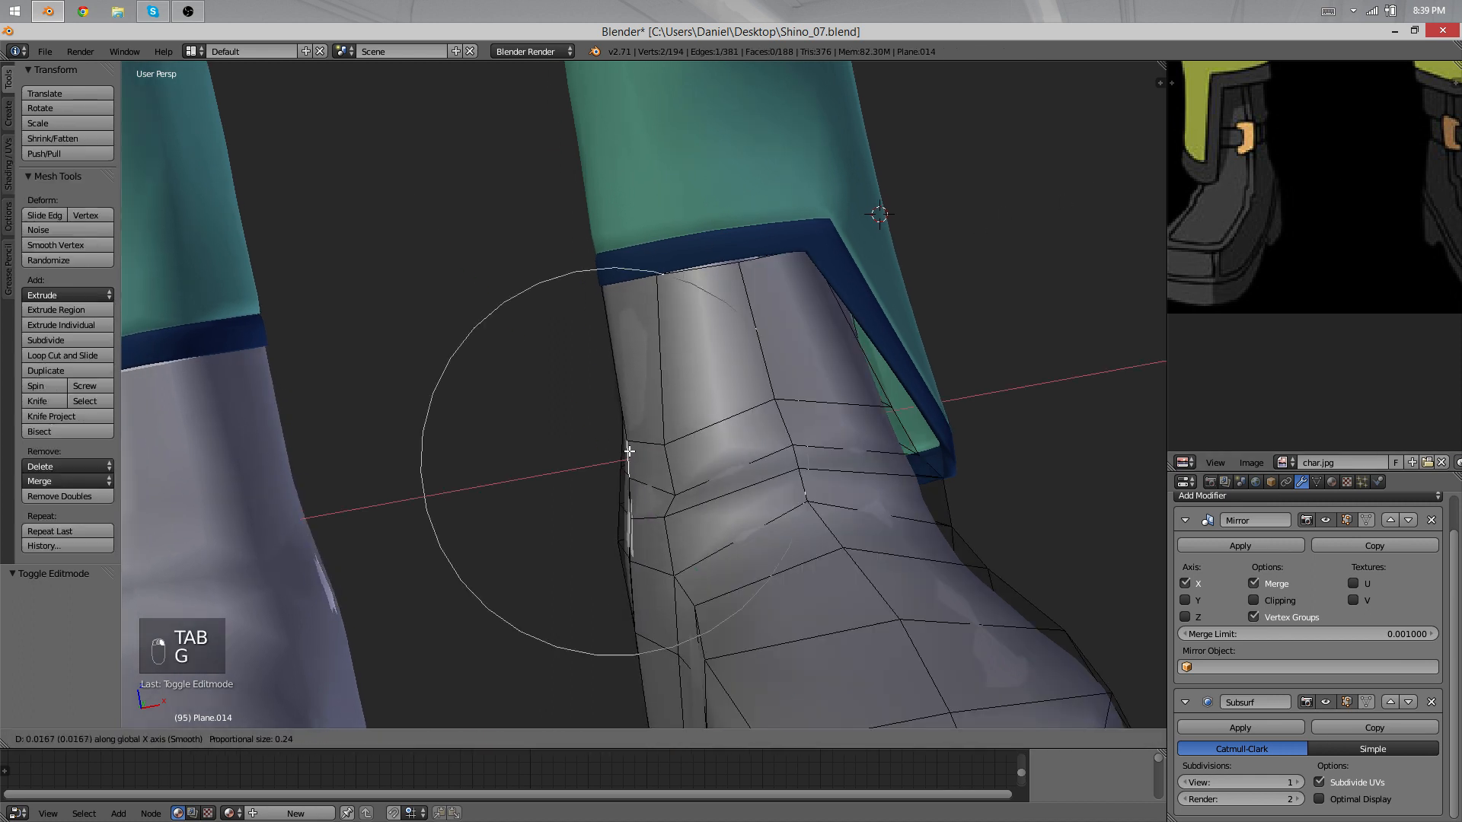
right_click(641, 443)
Step: Duplicate the edge loop just above the ankle, raise the copy along the boot shaft, and flatten it by scaling Z to 0
key("ctrl+r")
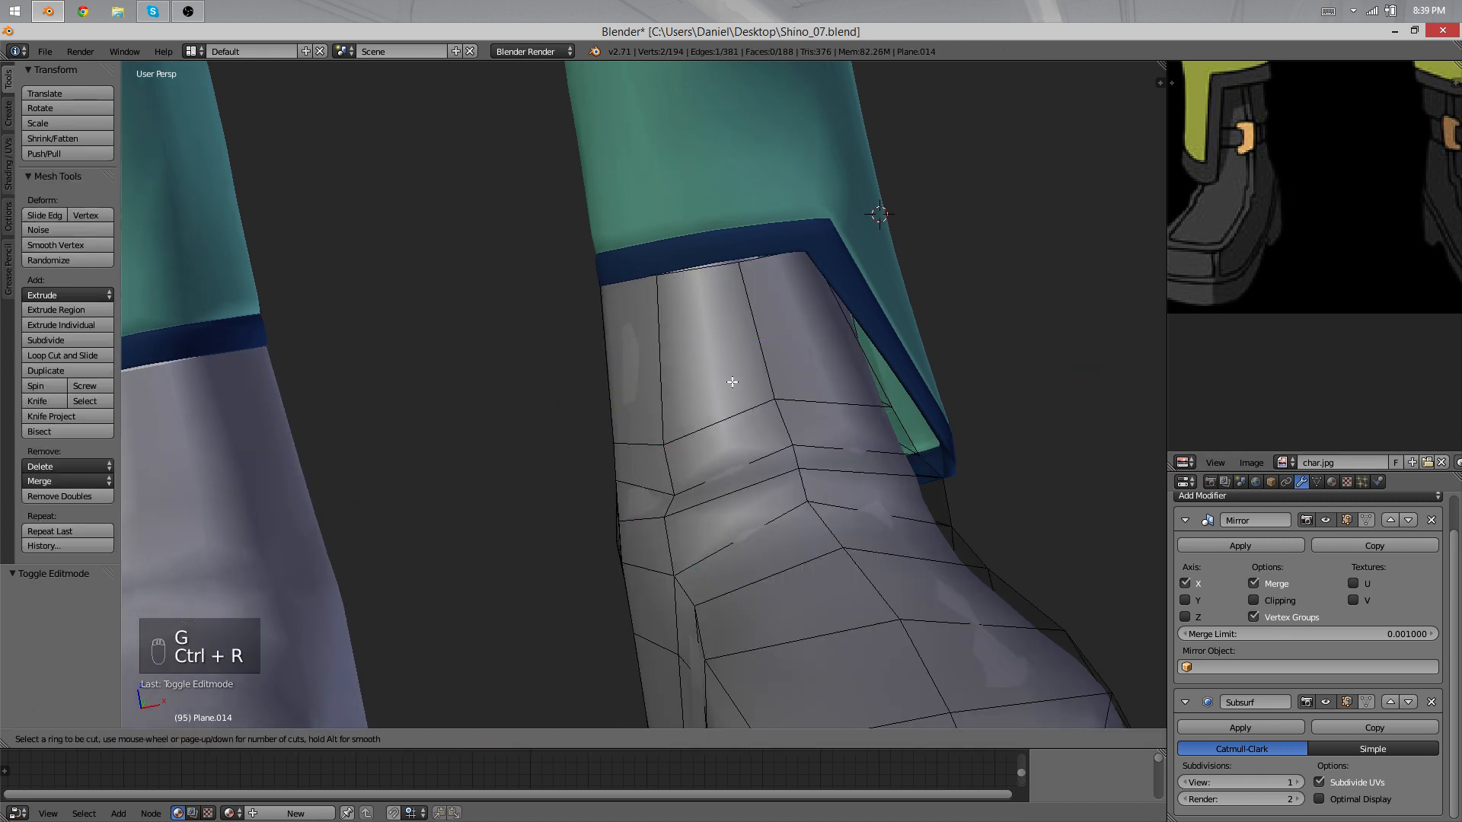
left_click(734, 415)
key("shift+d")
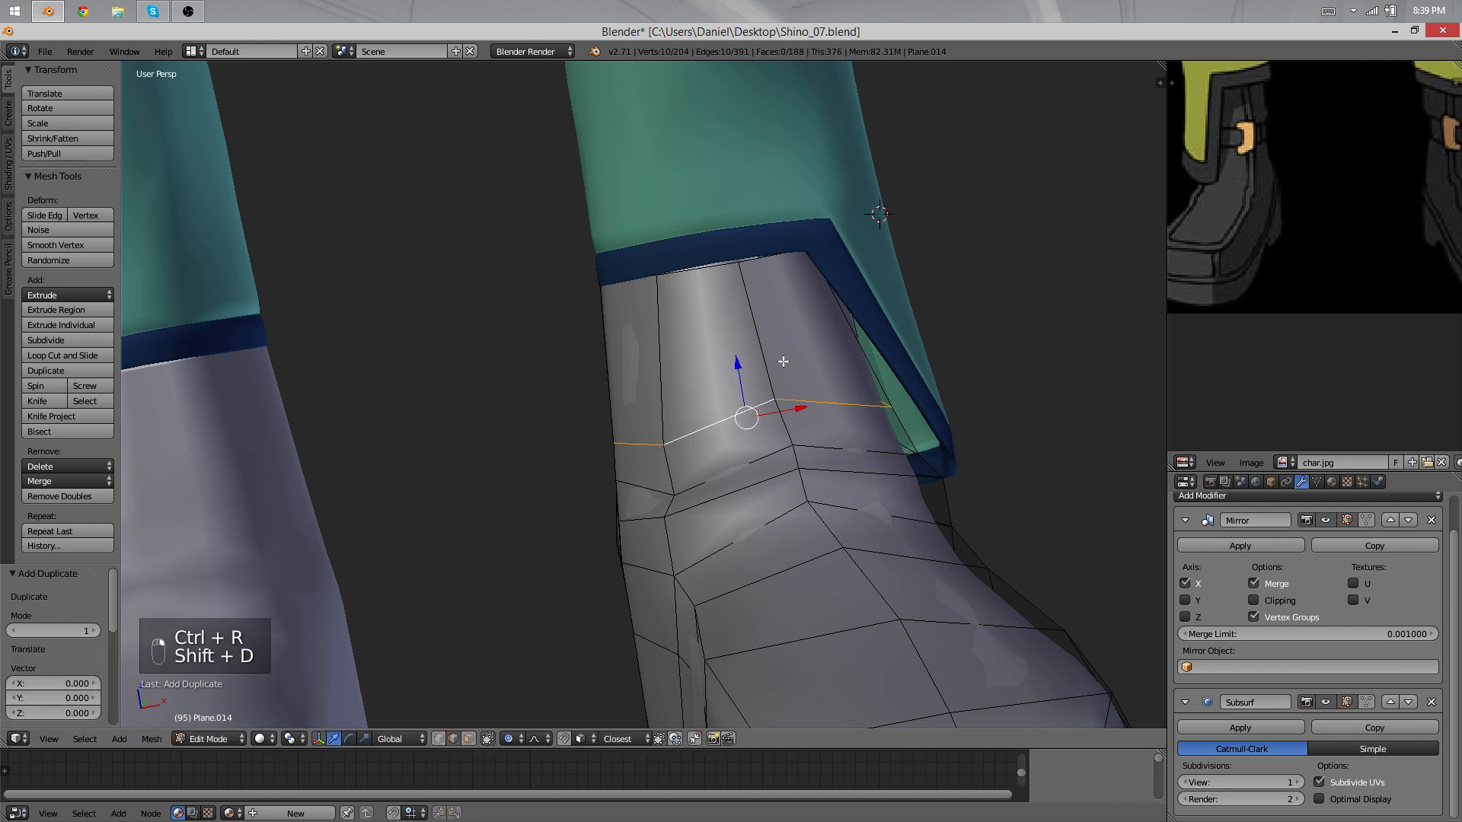
key("g")
right_click(781, 321)
key("g")
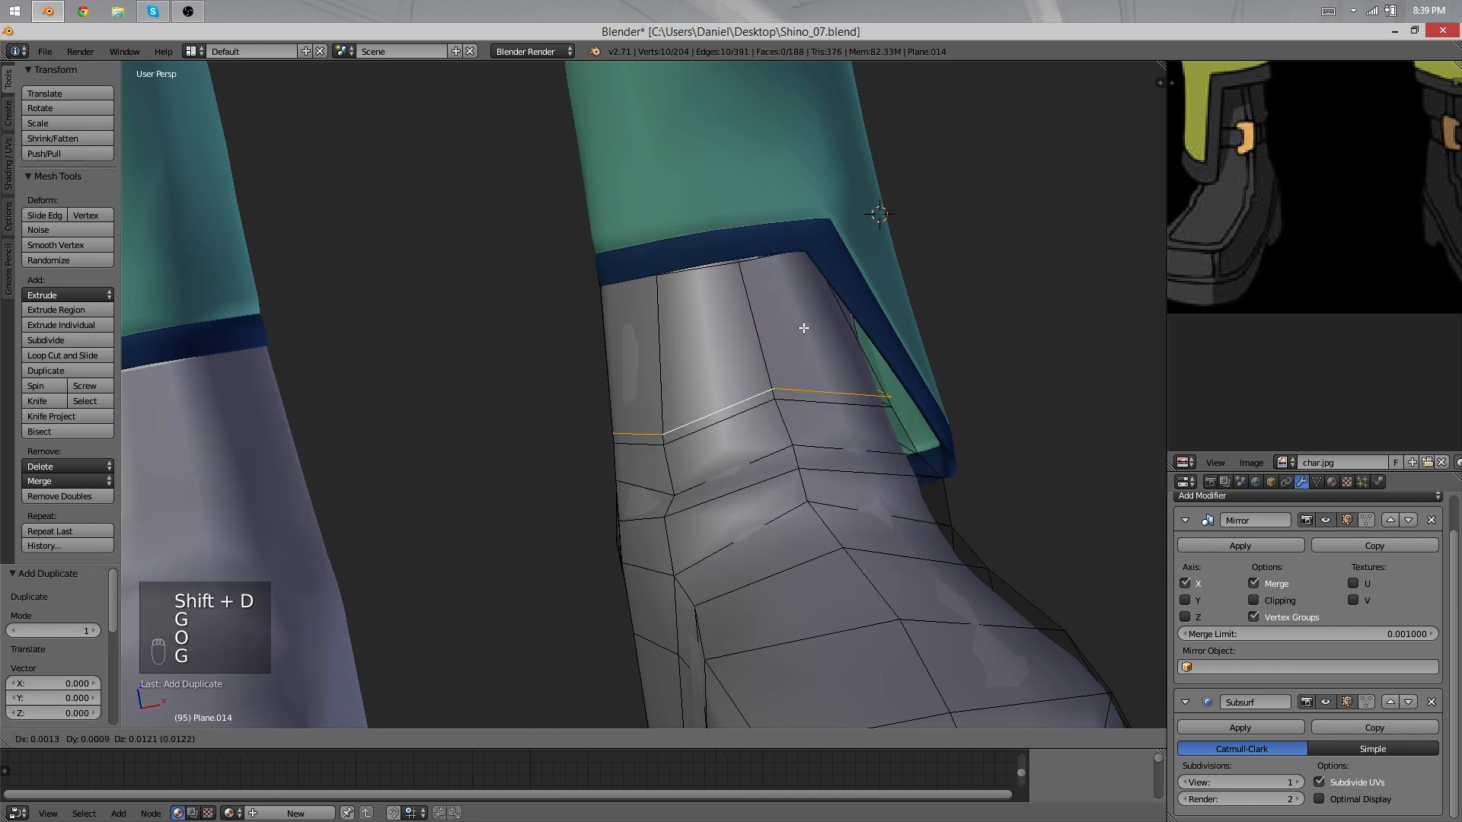
left_click(811, 310)
key("s")
left_click(933, 305)
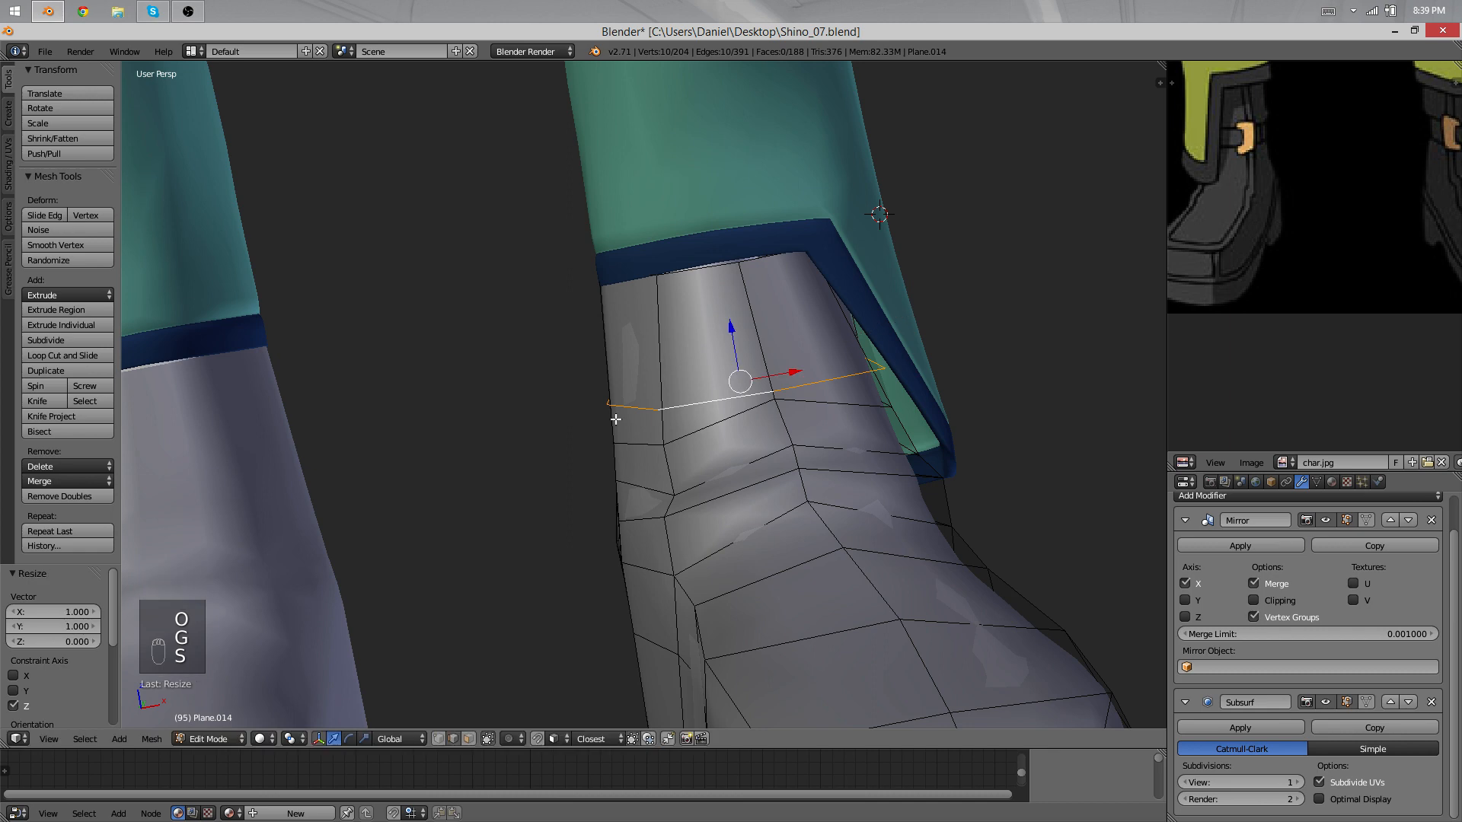
Step: Extrude the flattened loop upward by 0.097 on Z to form the ankle strap and scale its upper edge slightly inward
middle_click_drag(933, 305, 708, 326)
key("e")
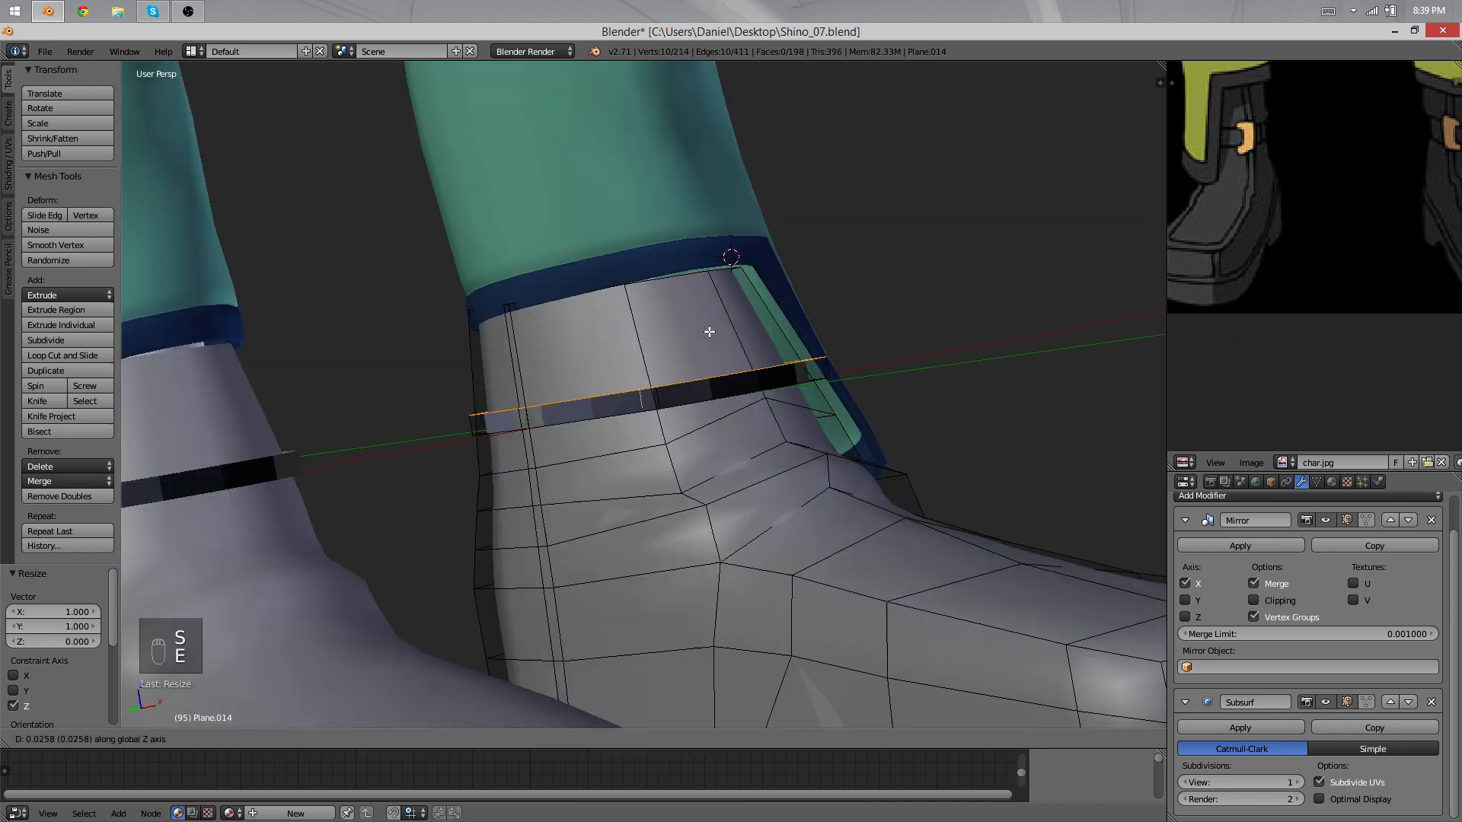
left_click(837, 312)
key("s")
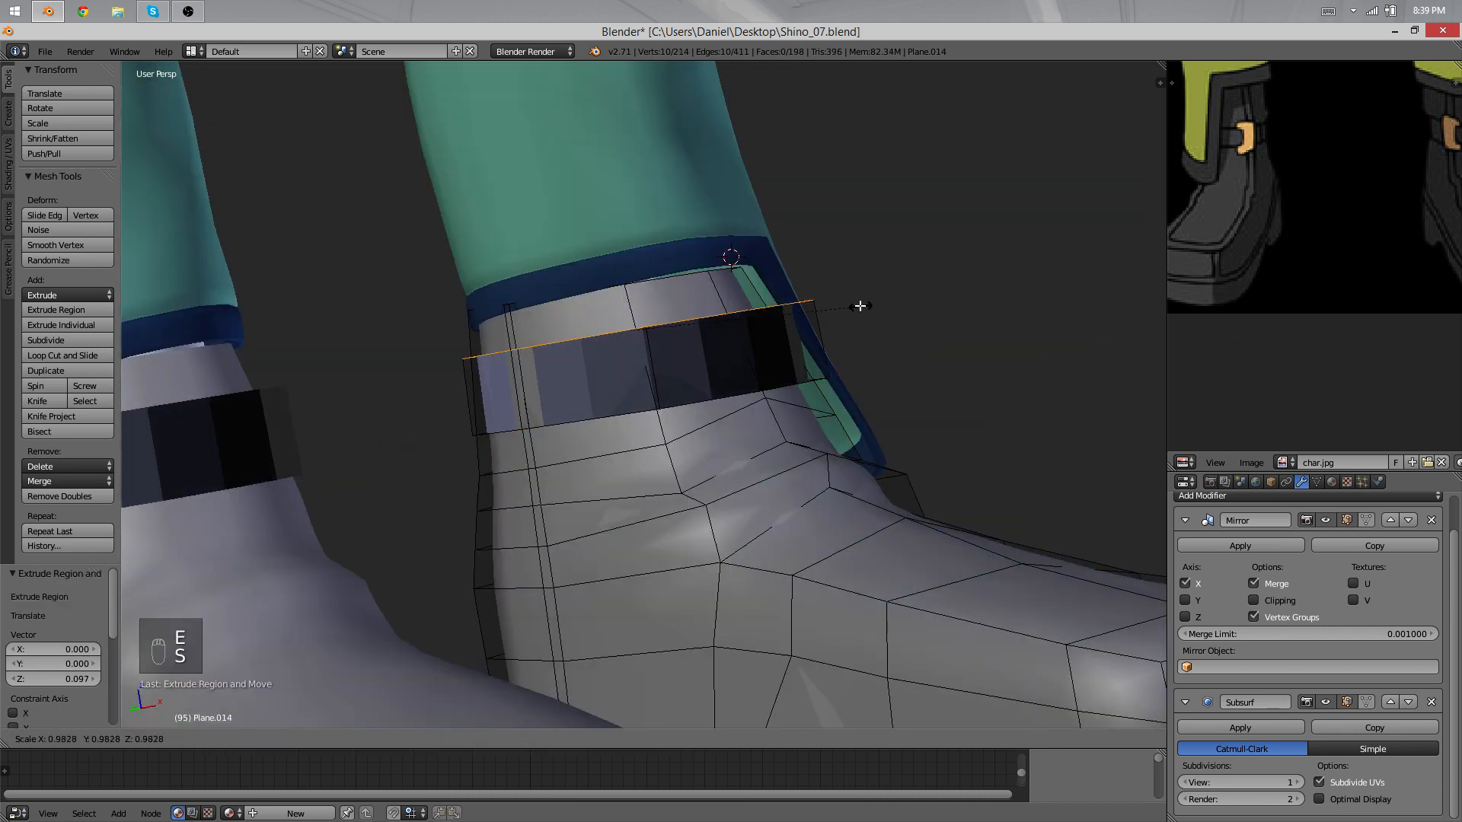
left_click(850, 306)
Step: Make all normals of the boot mesh consistent and apply smooth shading to the boots
key("a")
key("a")
key("a")
key("ctrl+n")
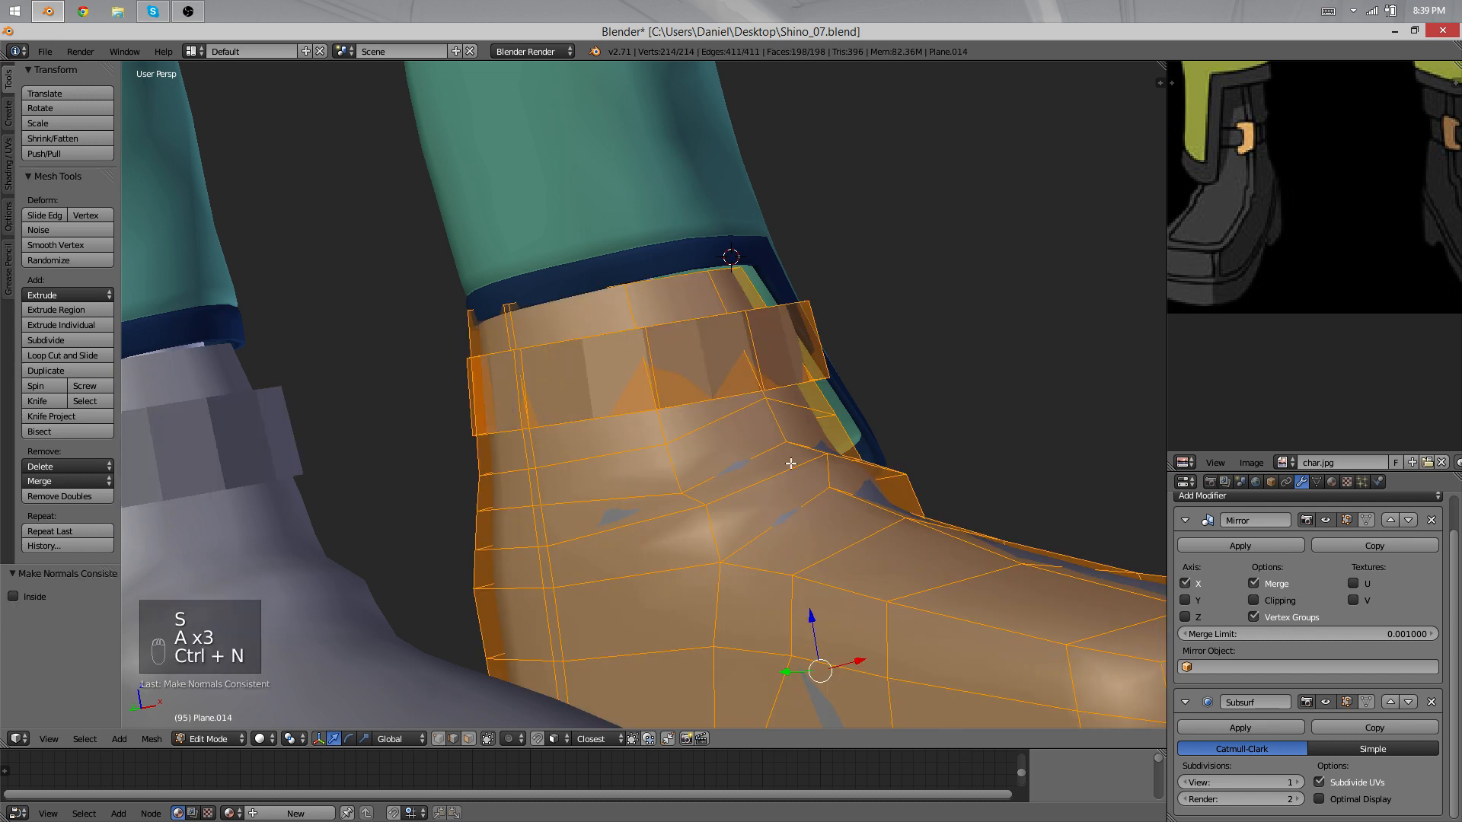
key("a")
middle_click_drag(849, 303, 770, 418)
scroll(697, 375, "down", 3)
key("Tab")
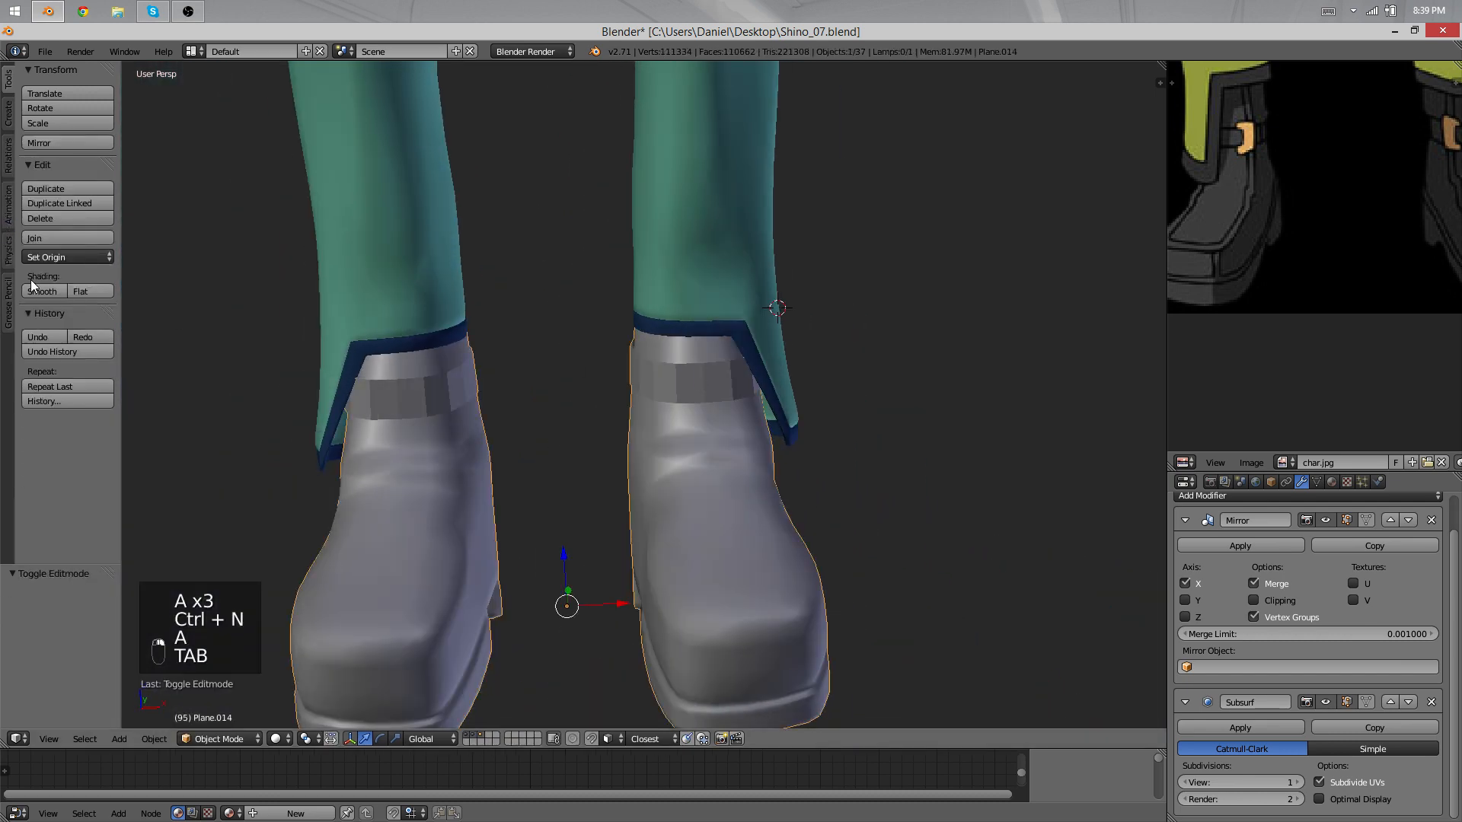
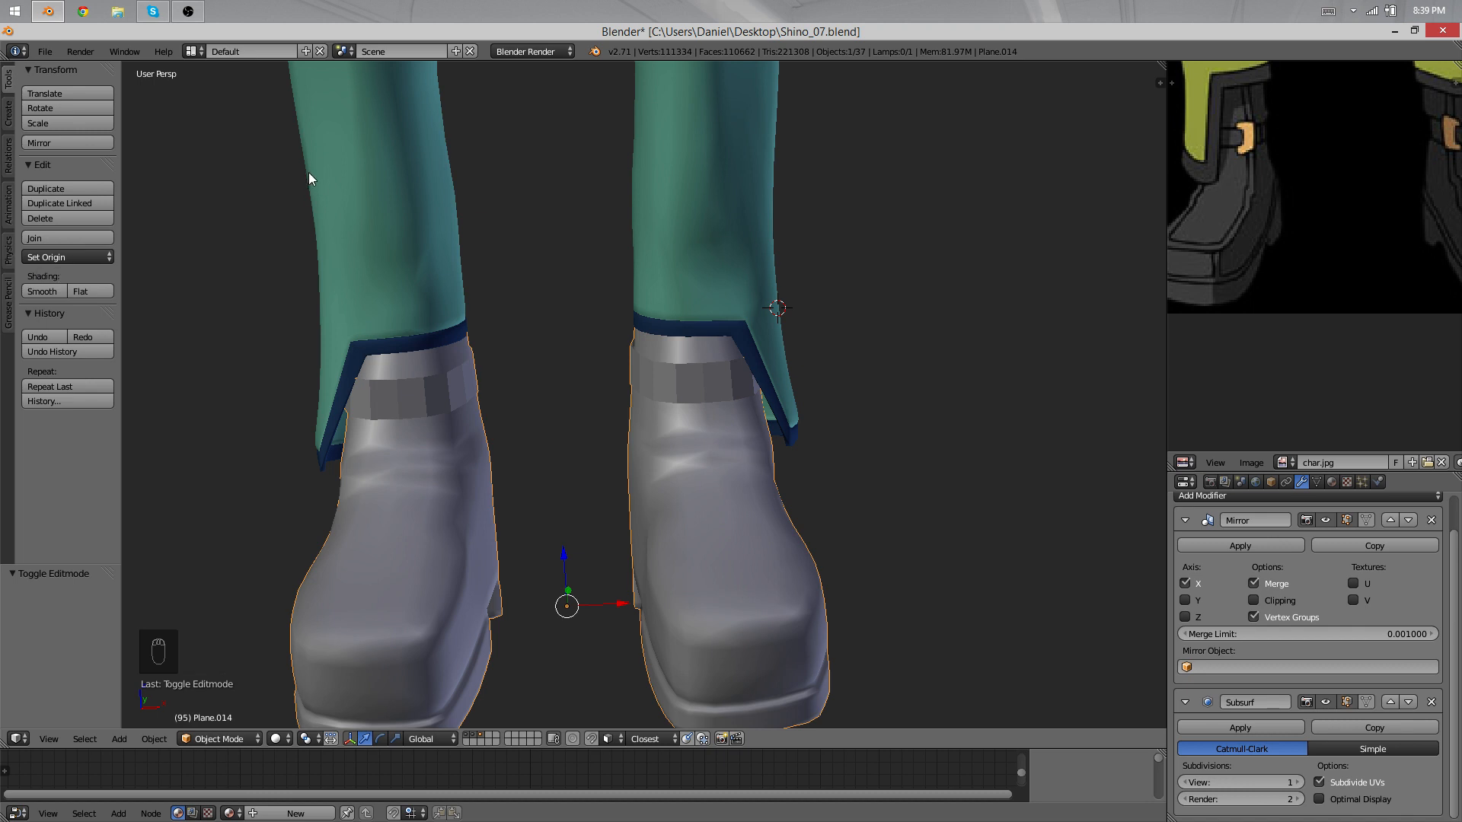
scroll(715, 384, "up", 4)
scroll(661, 403, "up", 1)
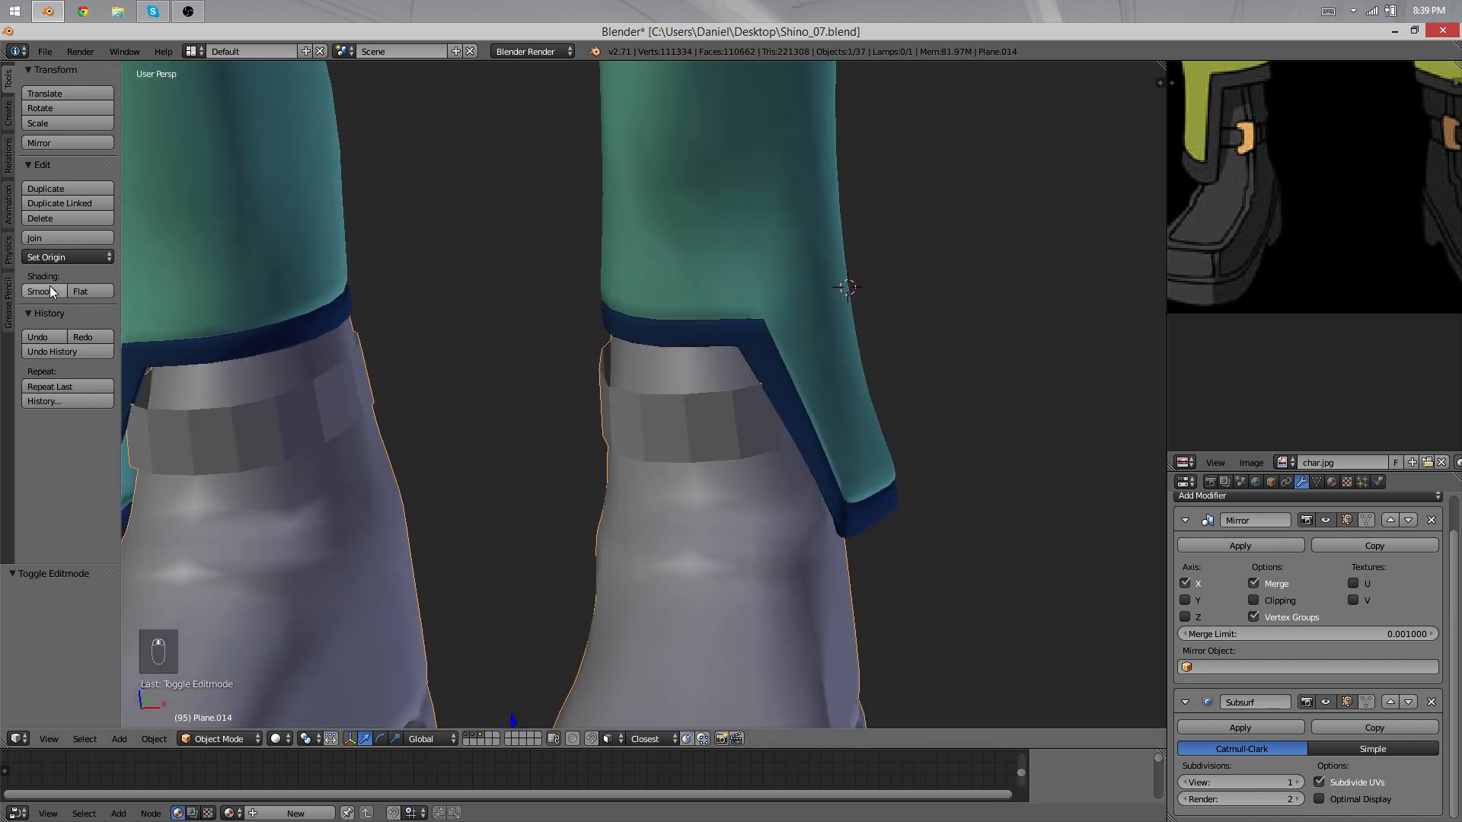
left_click(44, 291)
scroll(630, 451, "up", 1)
Step: Select the whole linked ankle strap and scale it down to 0.938
key("Tab")
key("a")
key("a")
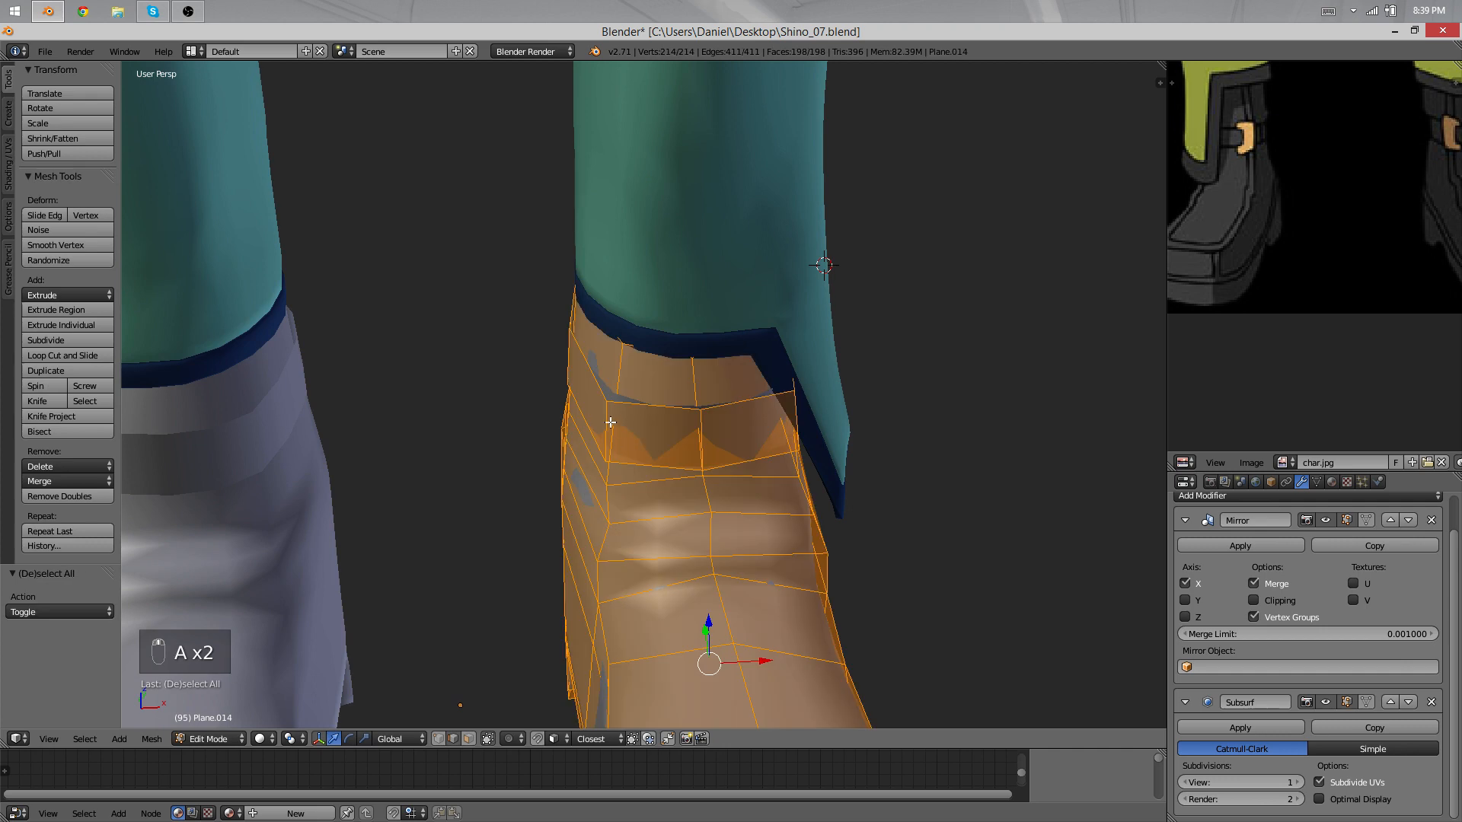
key("a")
key("l")
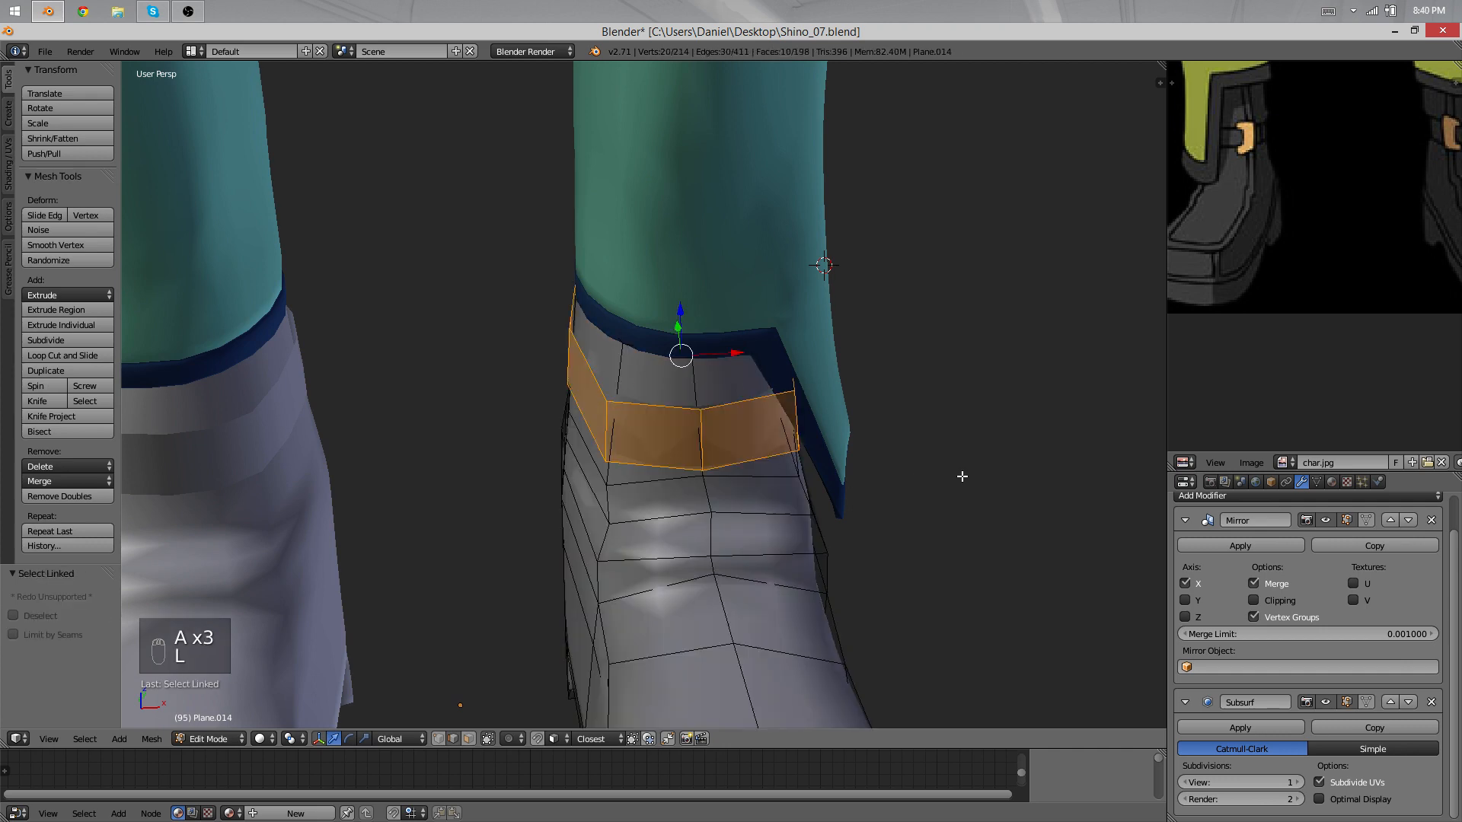
key("s")
left_click(1096, 500)
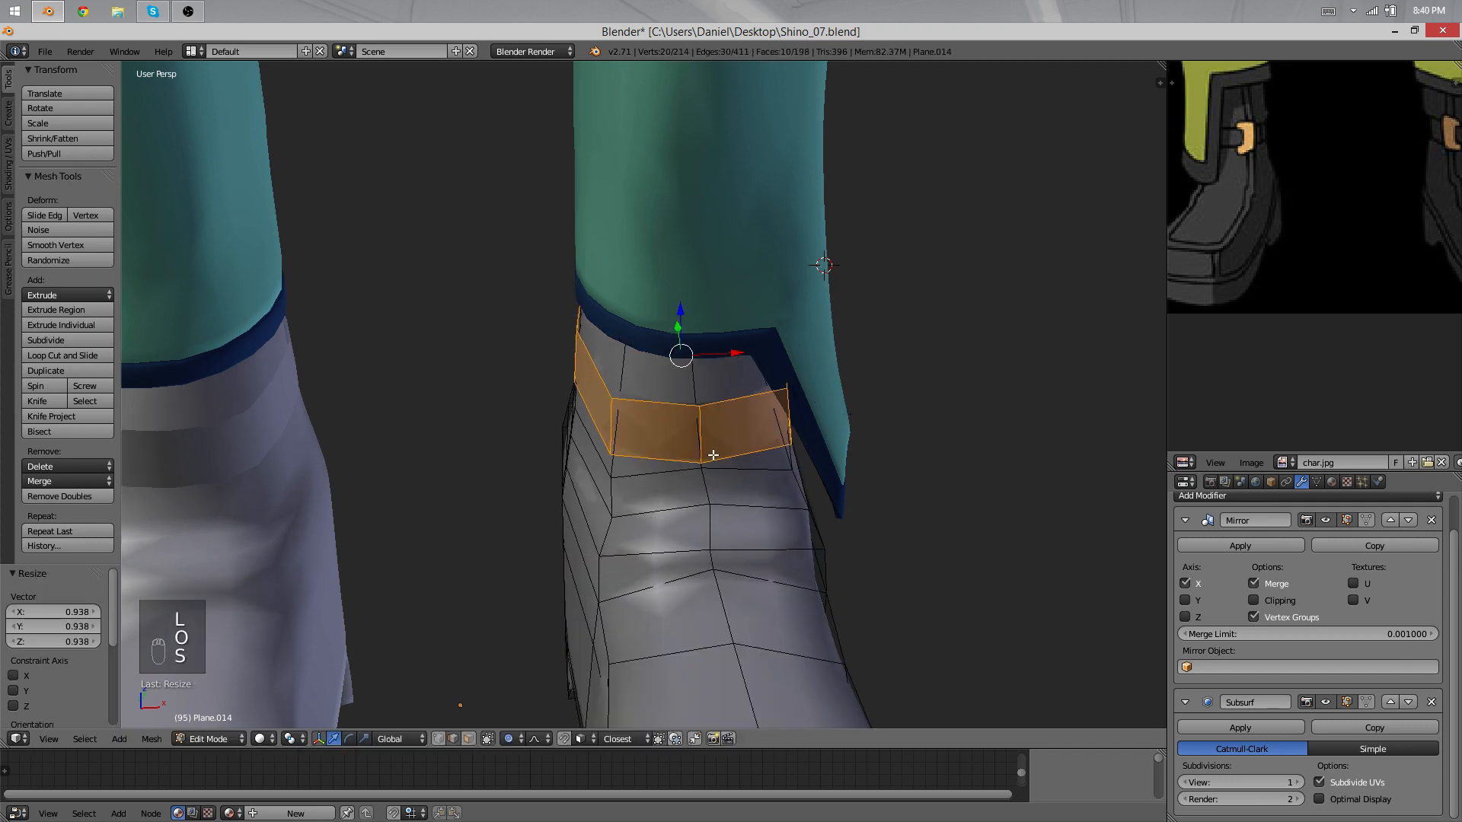
middle_click_drag(1097, 500, 604, 354)
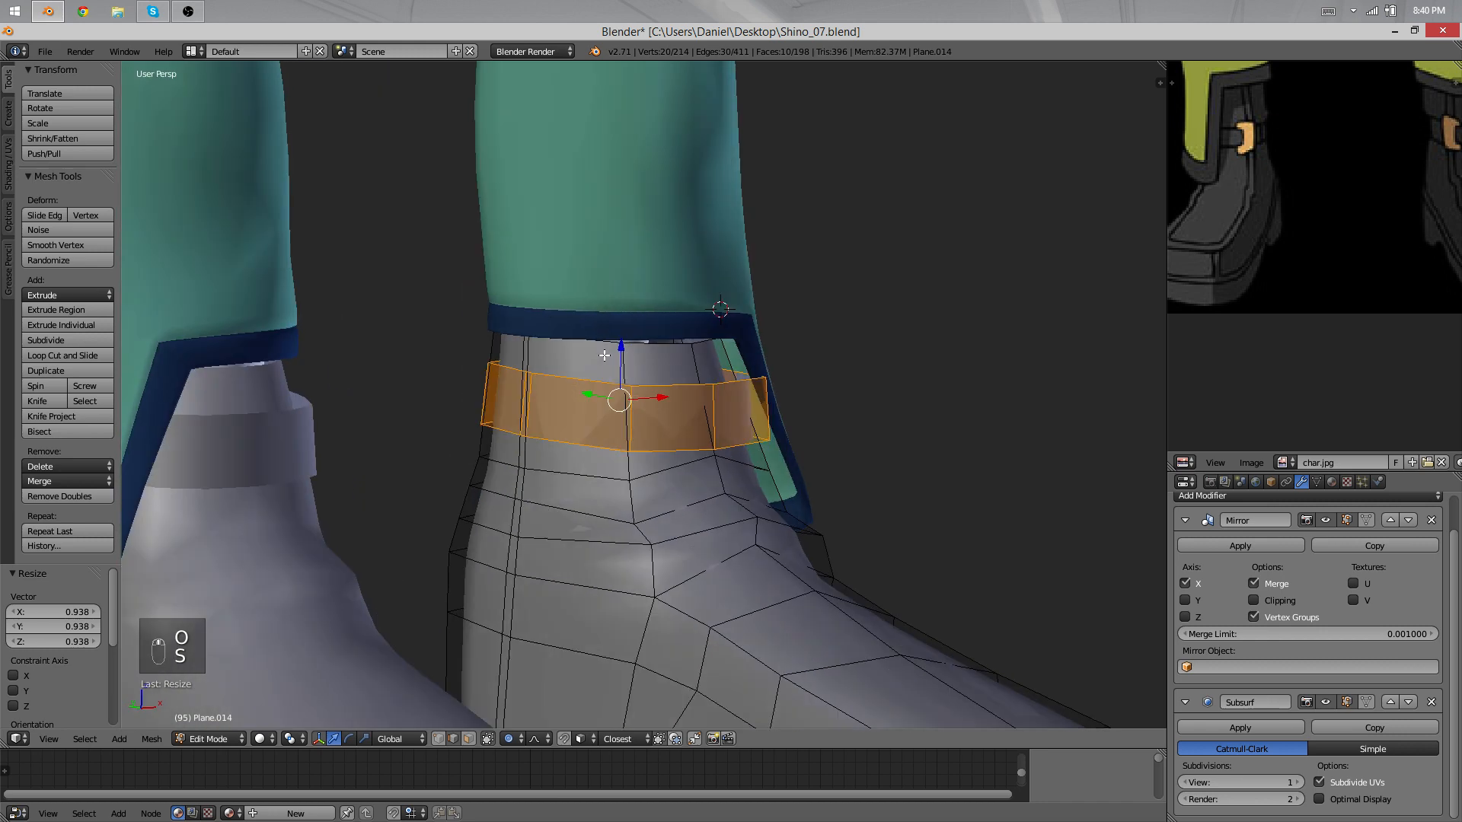
Step: Adjust the strap's scale again and move it by X -0.015, Y 0.010, Z 0.005 around the shaft
key("Tab")
key("Tab")
key("s")
left_click(970, 424)
middle_click_drag(969, 424, 861, 402)
key("g")
left_click(893, 408)
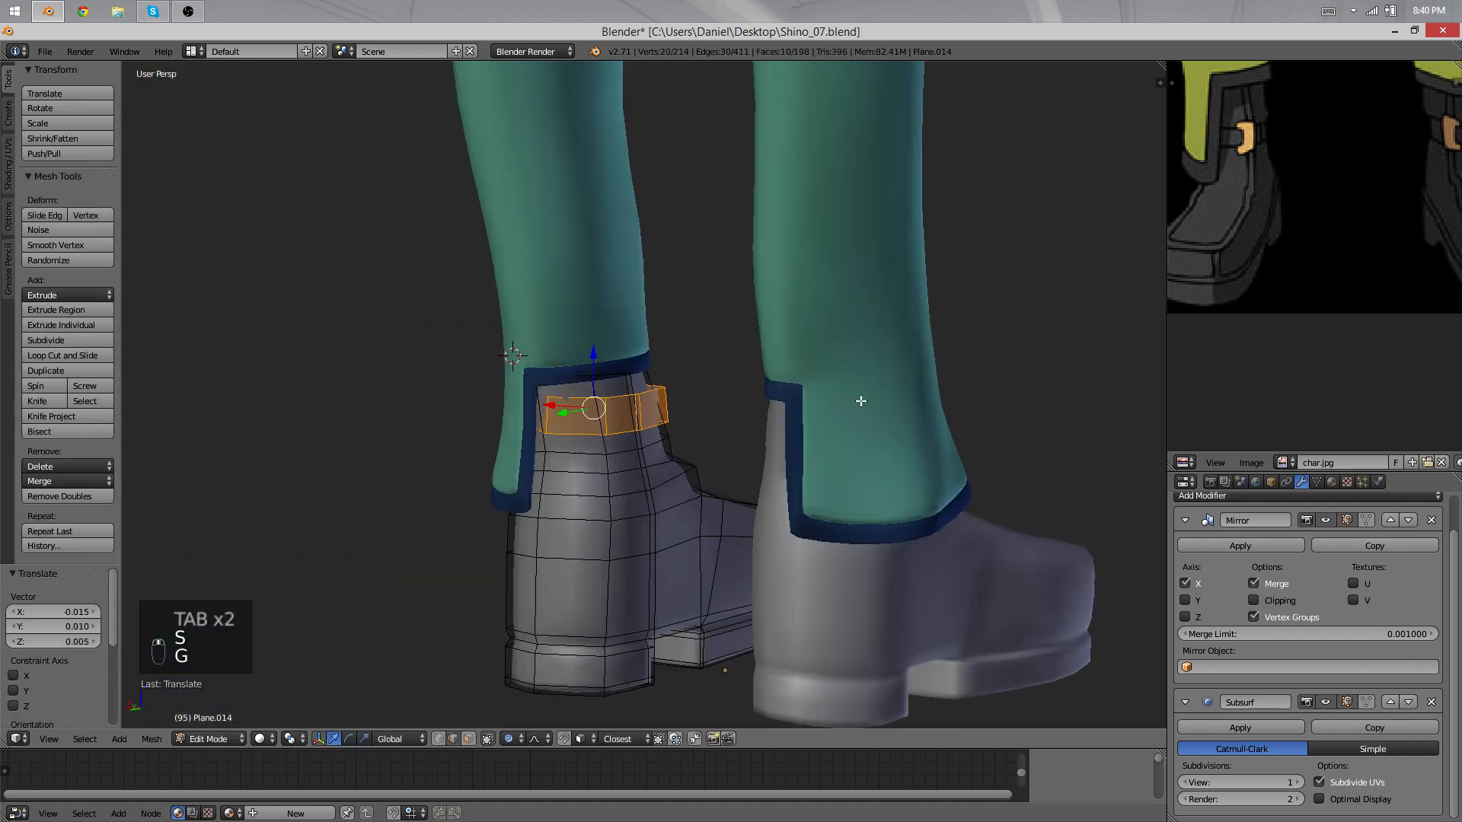
Step: In the right side wireframe view, select the front edge of the boot shaft and adjust its position with proportional editing
key("Tab")
key("KP_3")
key("Tab")
scroll(644, 404, "up", 6)
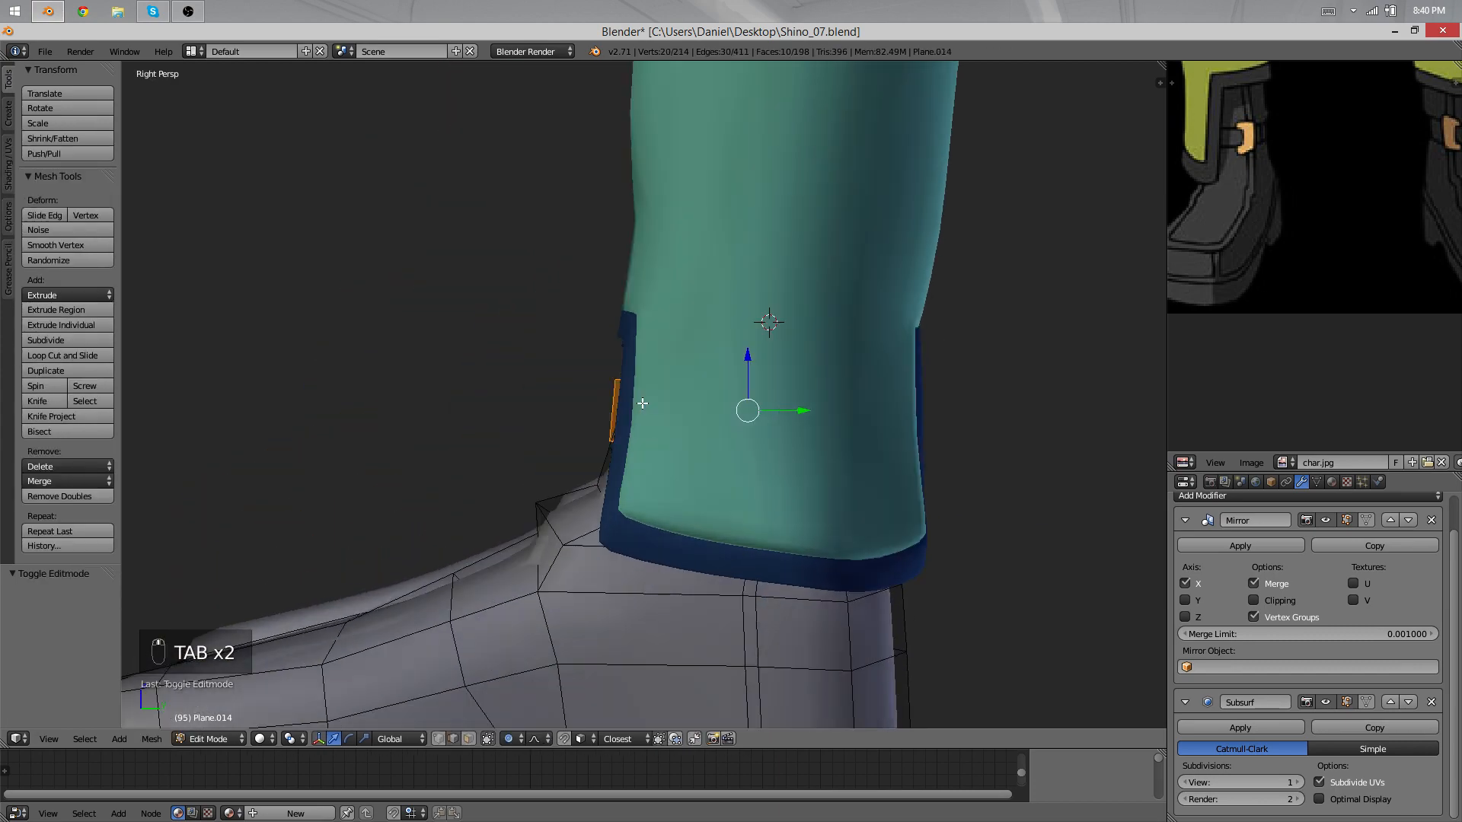
key("z")
scroll(643, 403, "down", 3)
right_click(638, 344)
key("g")
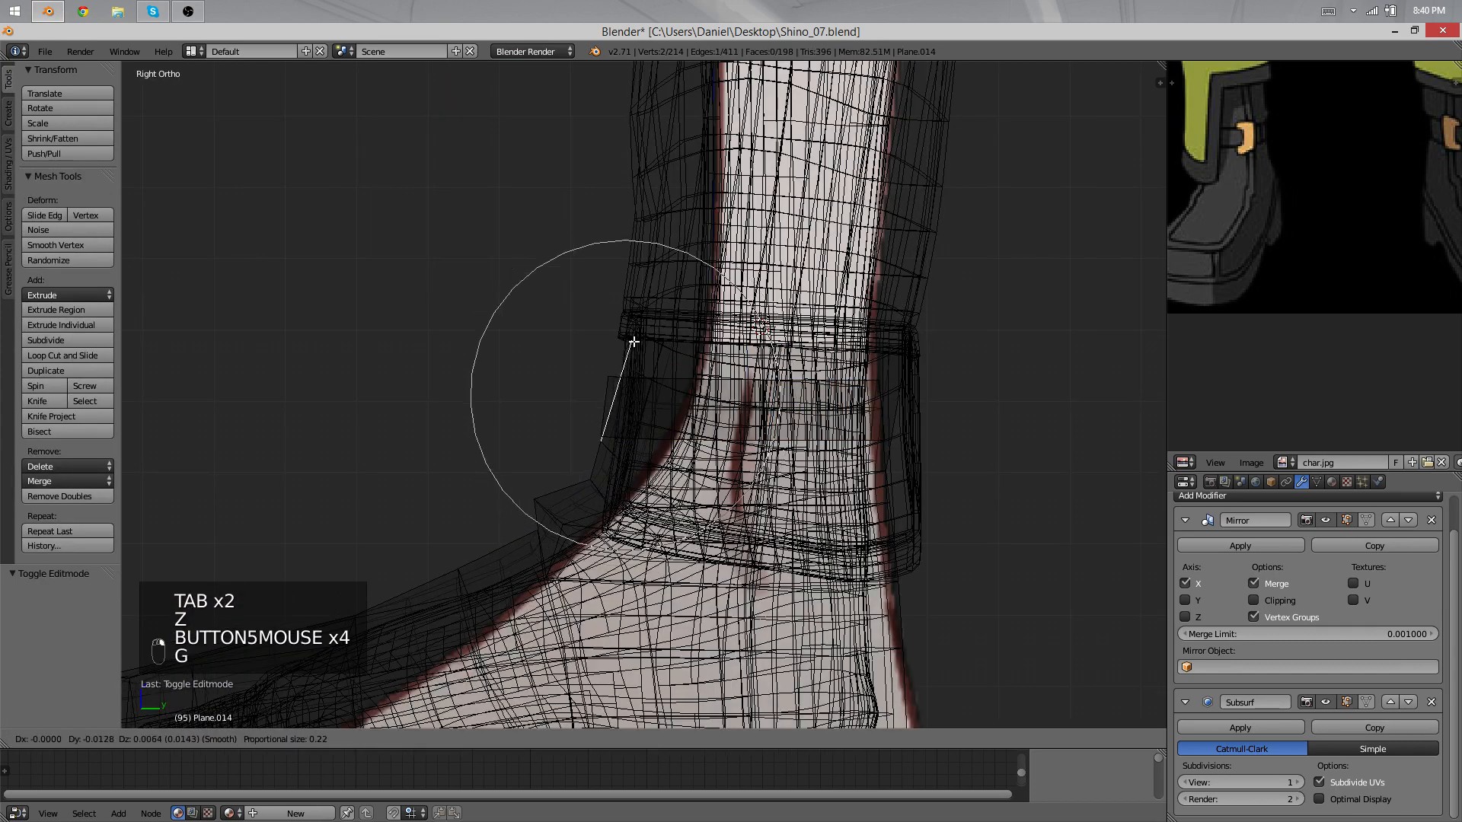
key("Tab")
key("Tab")
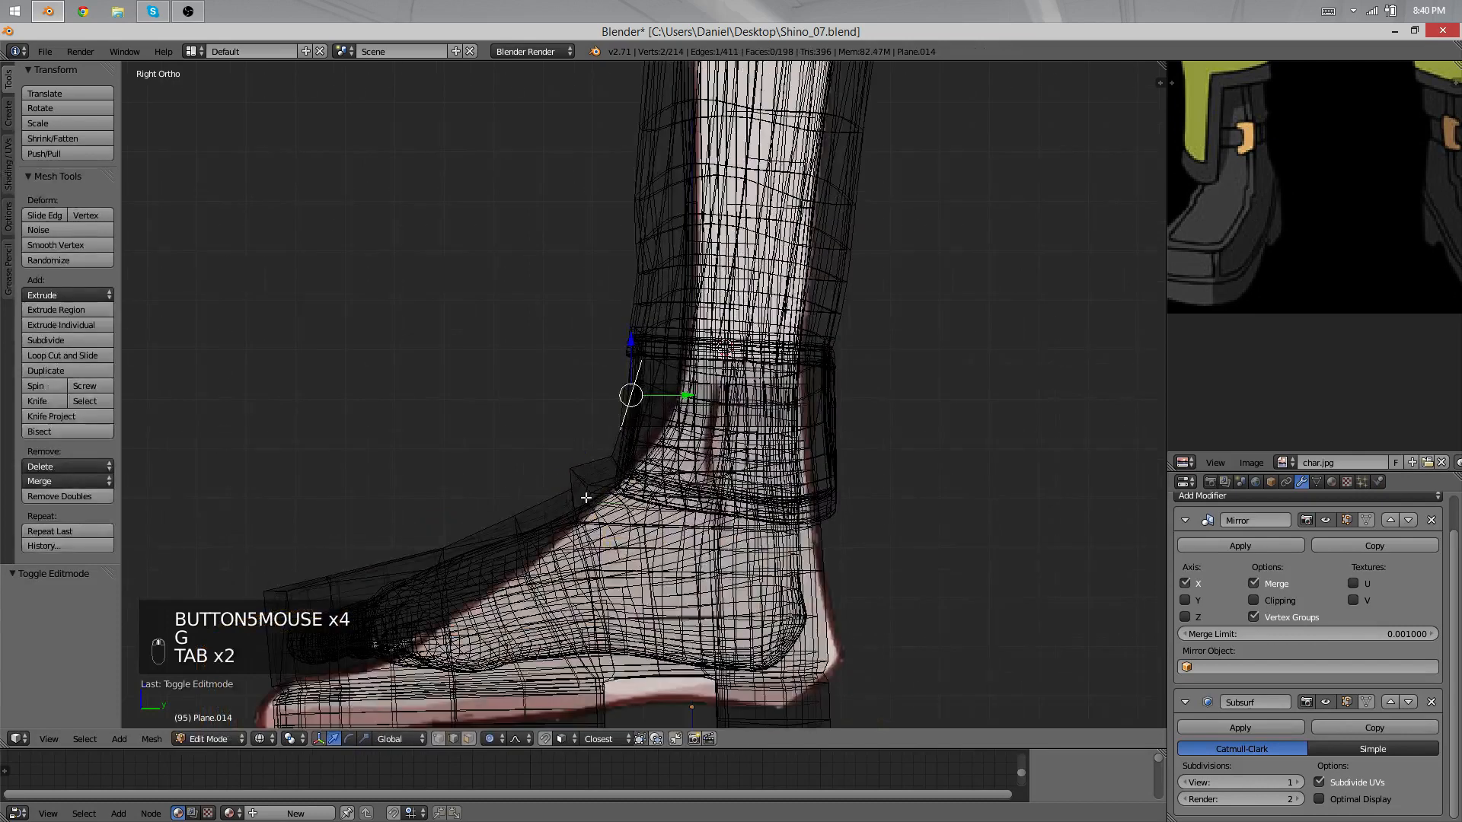
Step: Move the raised front edge at the ankle bend by Y 0.046 and Z 0.025 with proportional editing, then check both boots
right_click(586, 498)
key("g")
right_click(588, 487)
right_click(585, 463)
key("g")
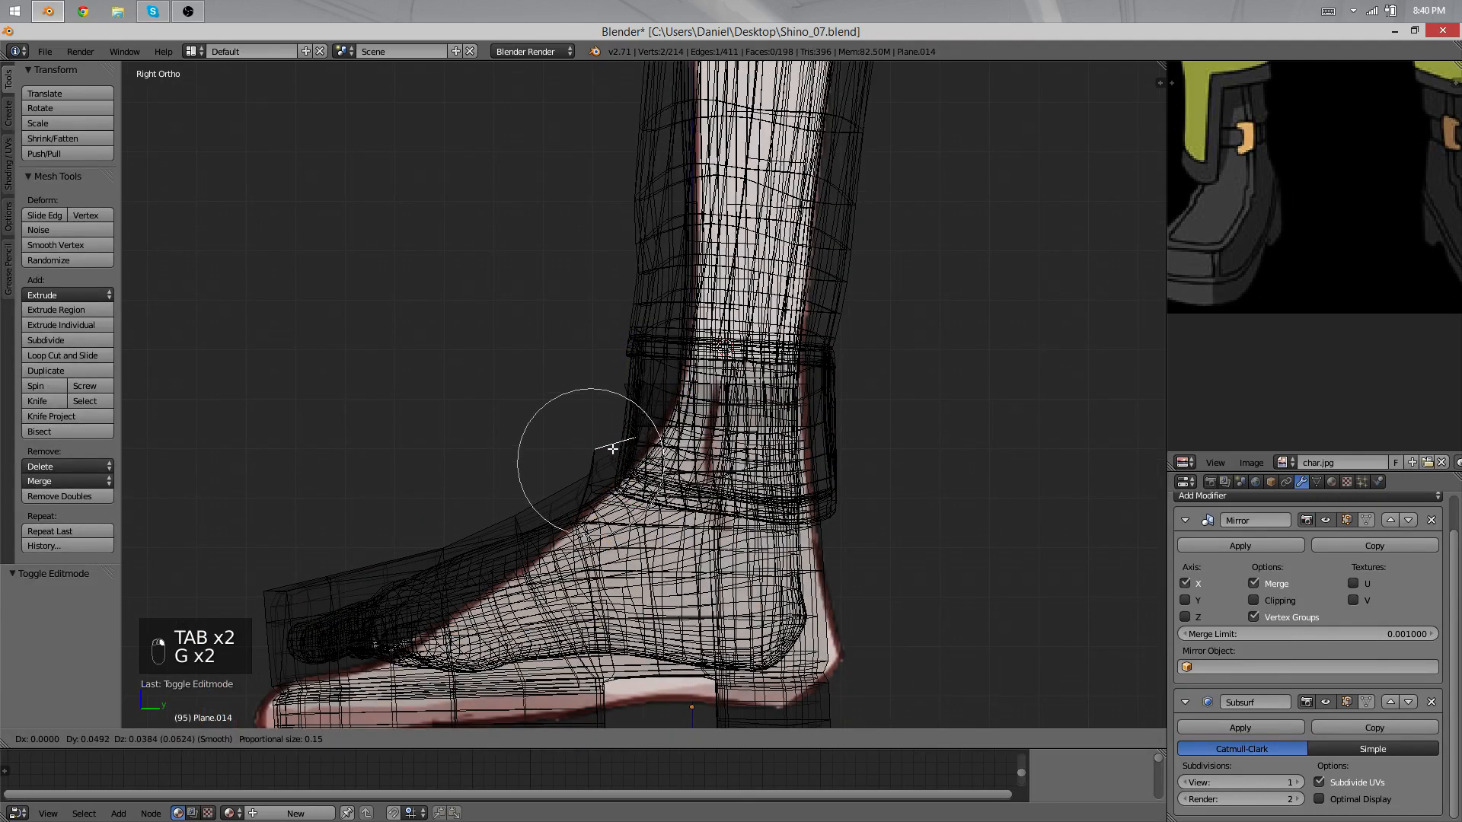
scroll(624, 450, "down", 5)
left_click(611, 456)
key("z")
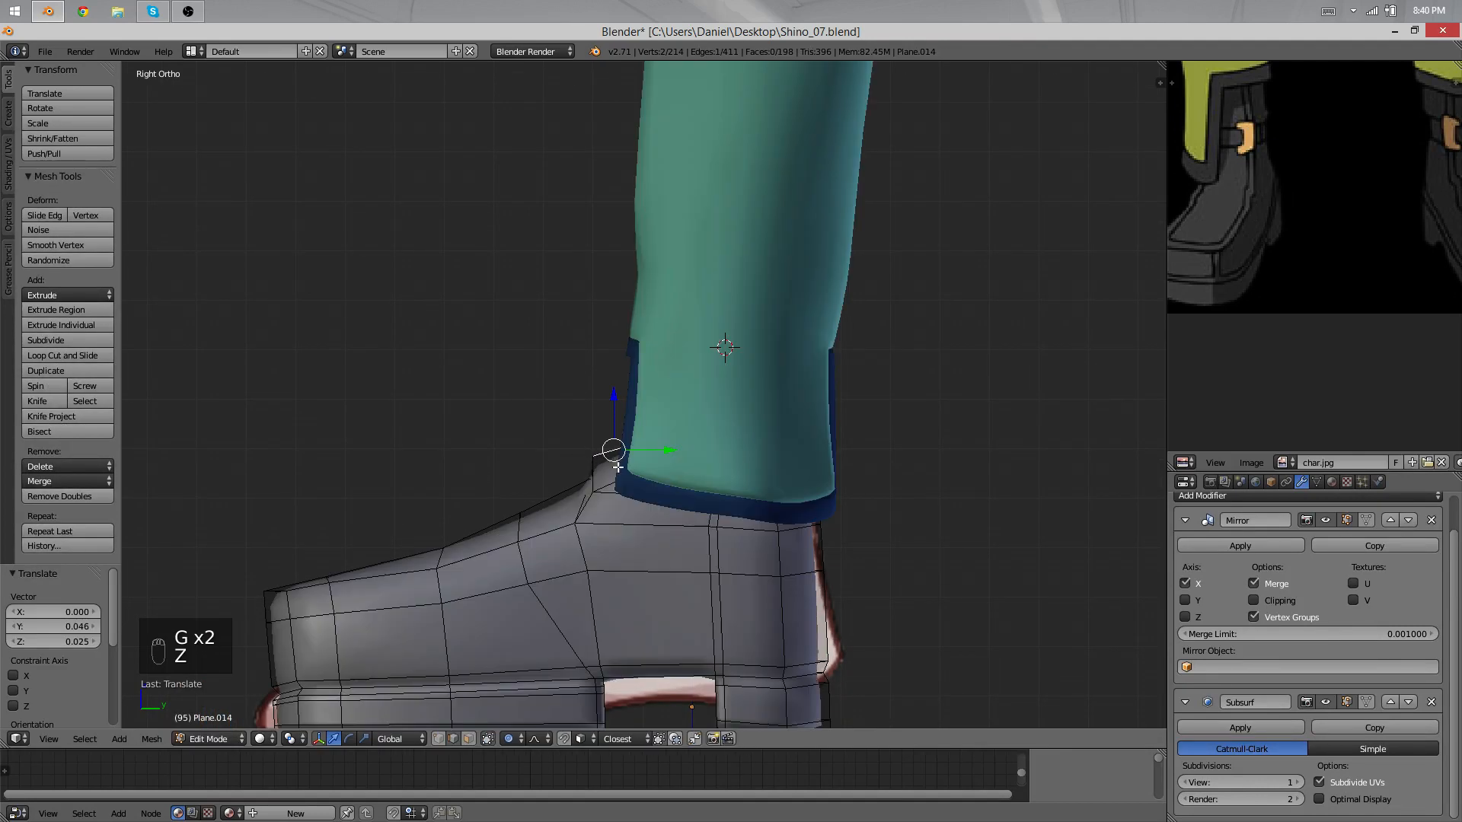
key("Tab")
middle_click_drag(611, 455, 583, 488)
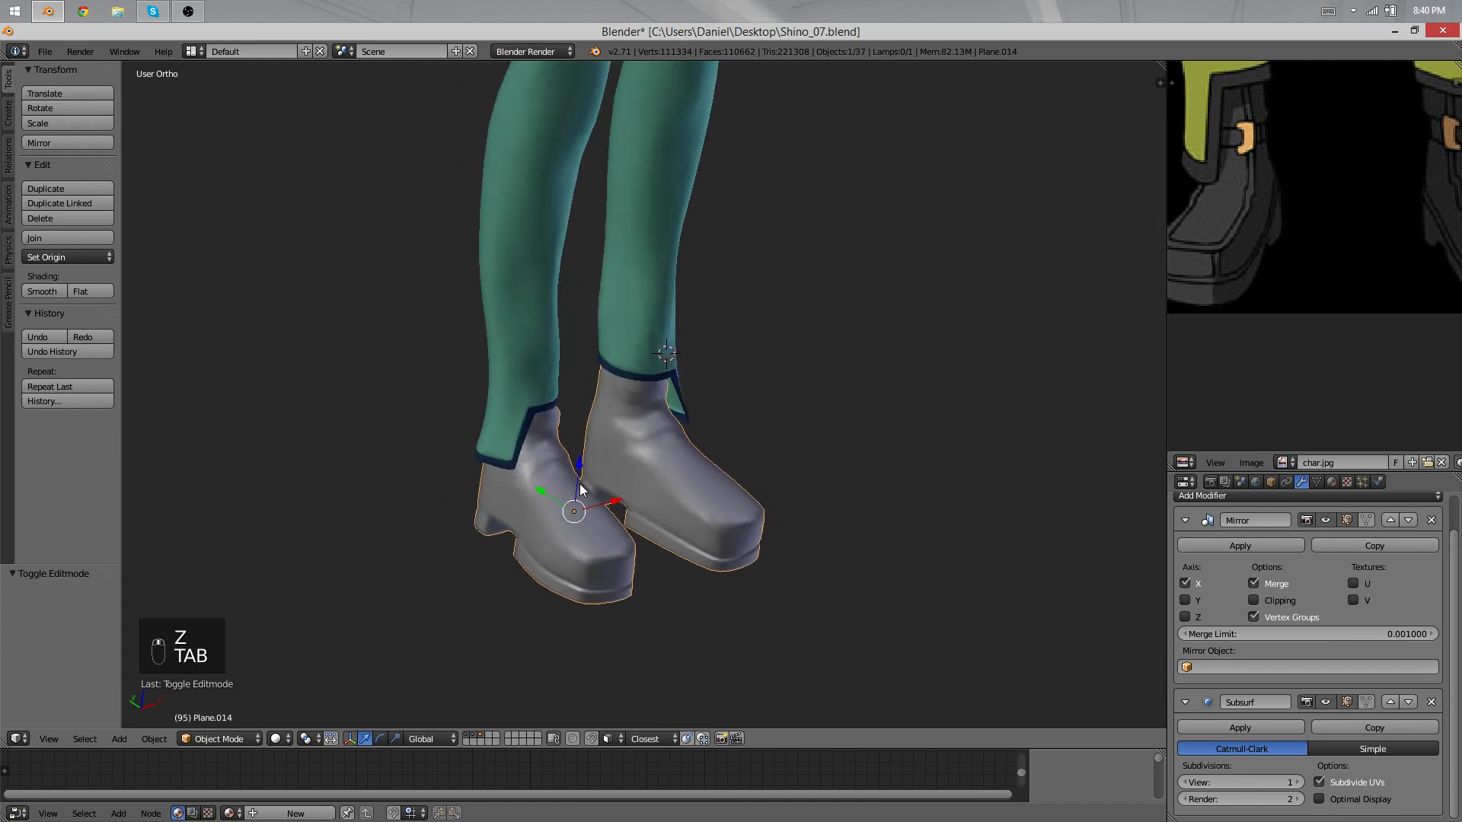
scroll(594, 480, "up", 6)
key("Tab")
key("Tab")
right_click(709, 390)
key("Tab")
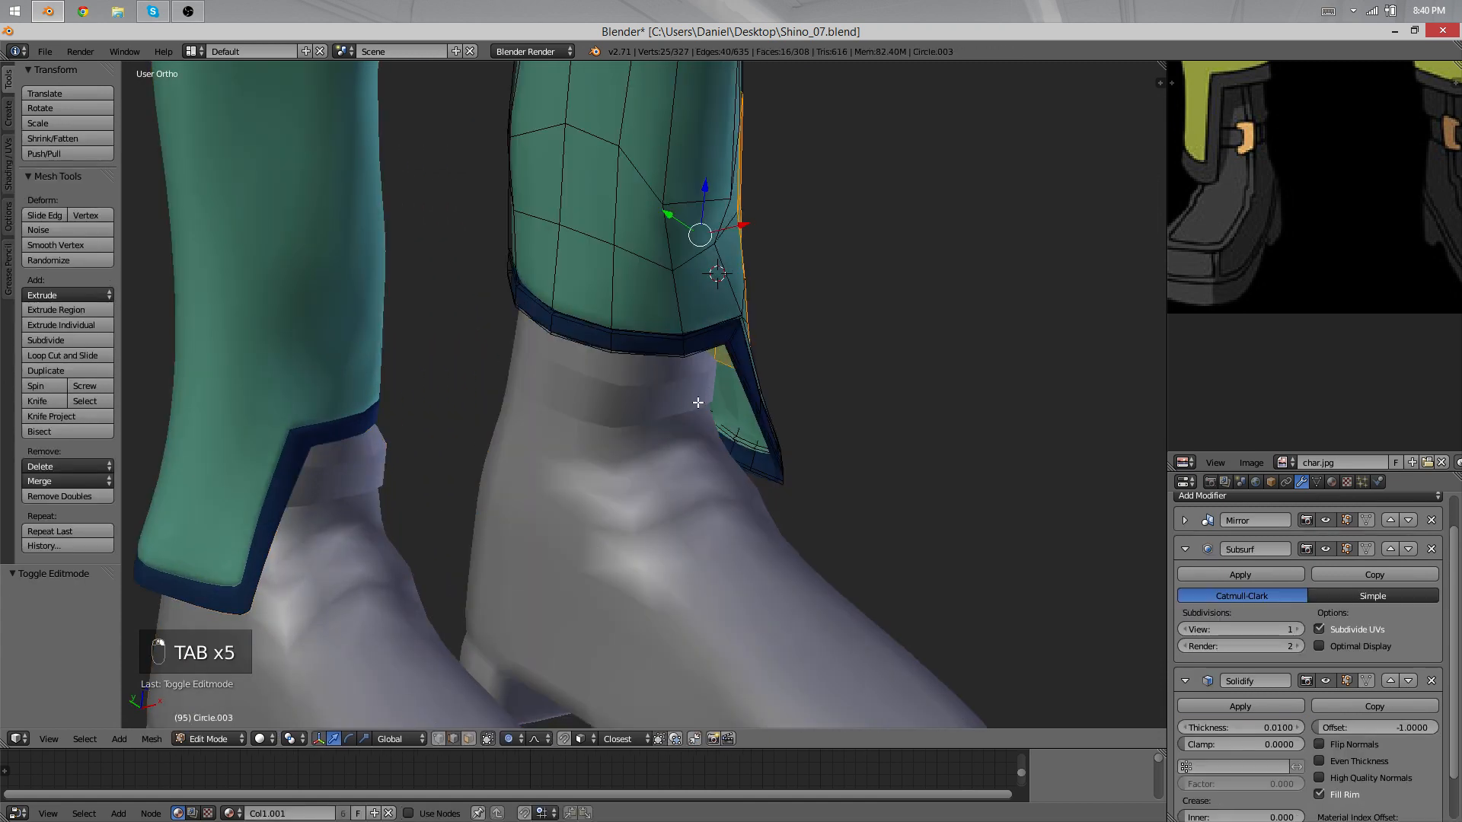
key("Tab")
Step: Select the boot's whole ankle strap, turn off proportional editing, and try a small move and rotation of the strap before undoing
right_click(708, 403)
key("Tab")
key("a")
key("a")
key("a")
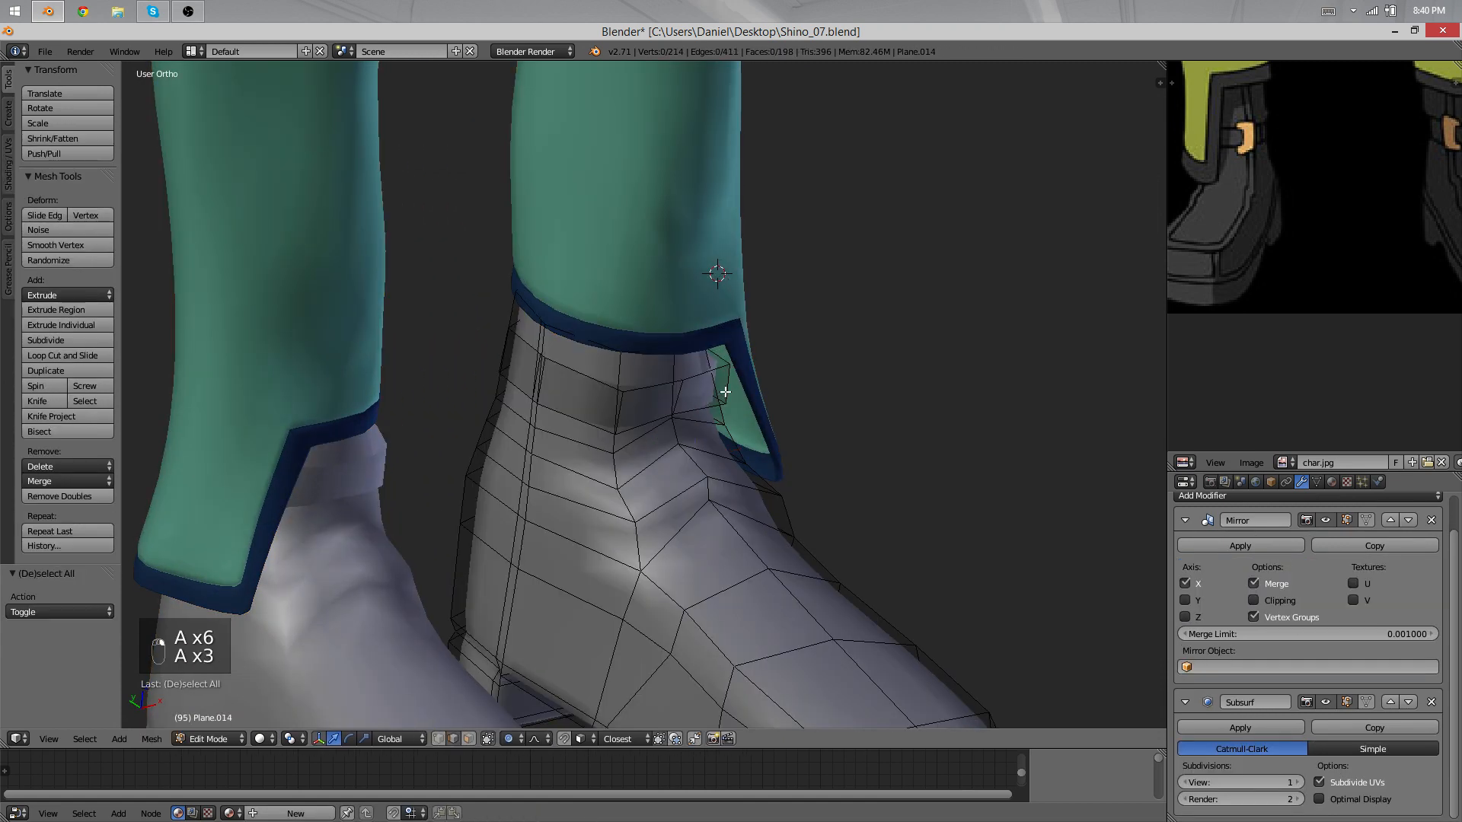
key("l")
scroll(707, 404, "up", 2)
mouse_move(732, 408)
middle_mouse_down()
mouse_move(708, 418)
mouse_move(731, 416)
middle_mouse_up()
key("o")
key("g")
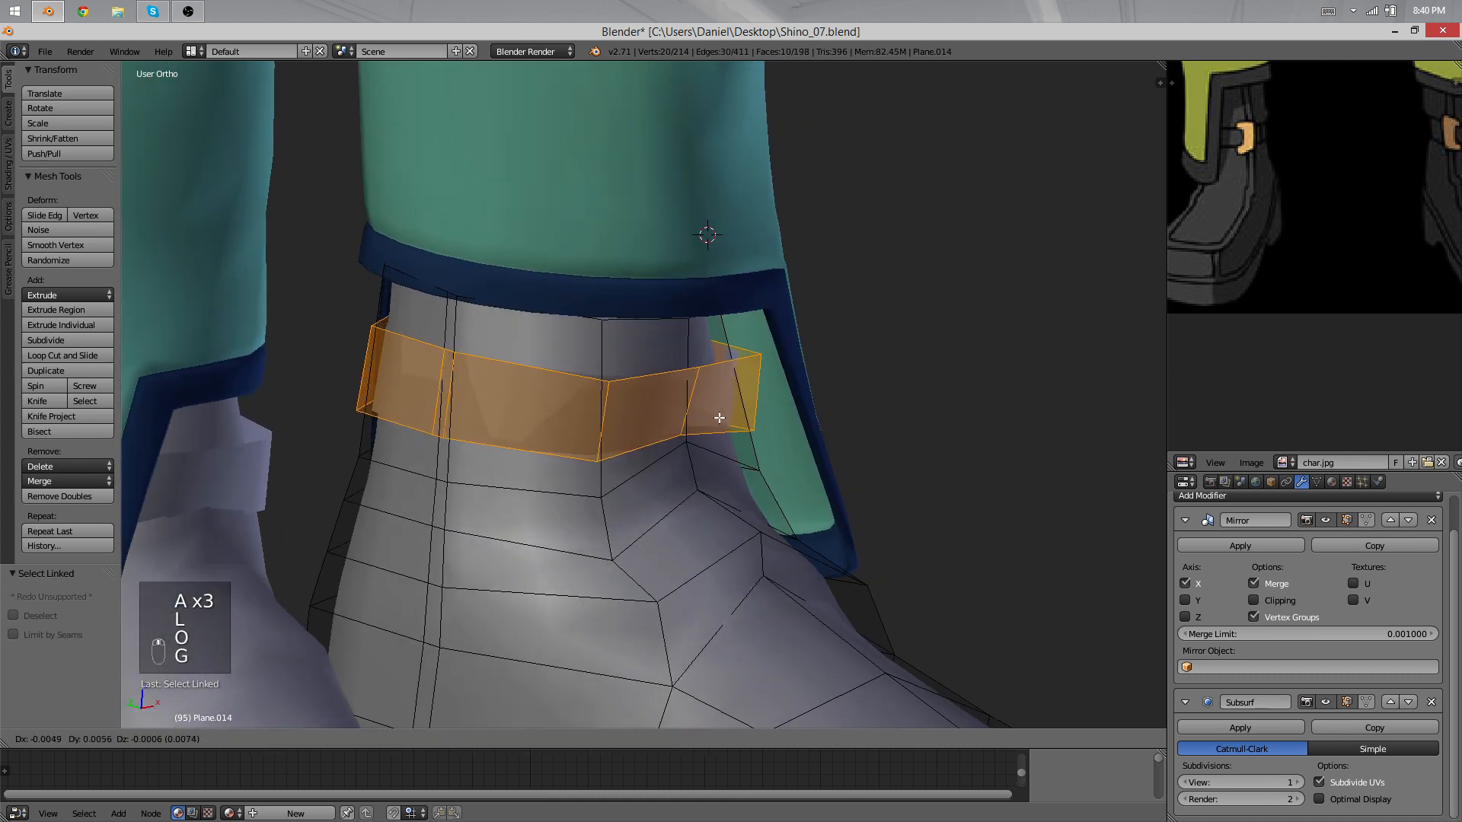
left_click(718, 414)
key("r")
right_click(822, 405)
middle_click_drag(819, 398, 969, 388)
key("ctrl+z")
Step: Reposition and slightly rotate the ankle strap so that it sits around the boot shaft
key("r")
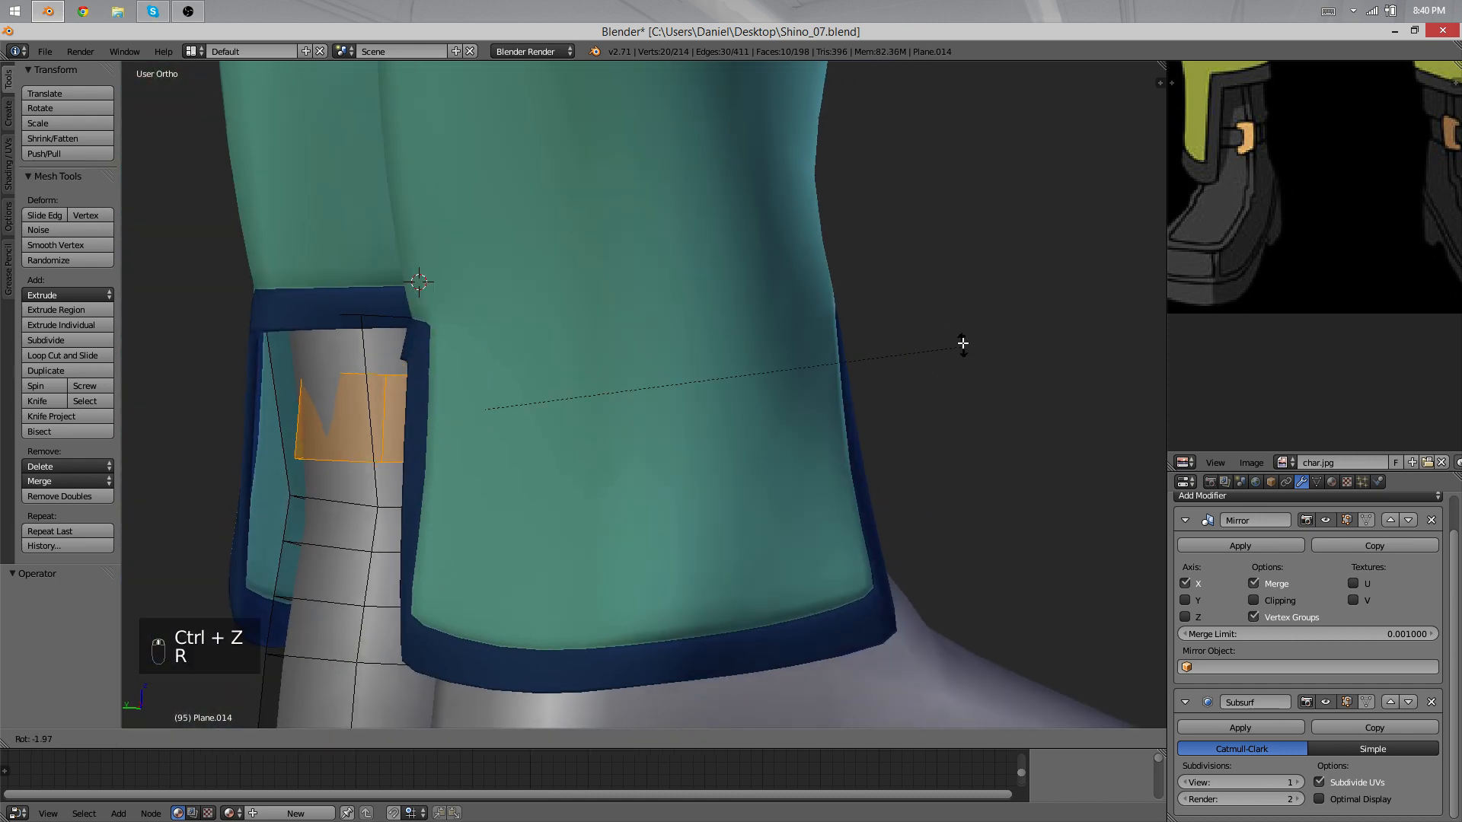
key("g")
left_click(927, 292)
key("r")
left_click(908, 273)
Step: Select the strap's front corner edge, move it, and trackball-rotate it by -8.594° and -2.865°
middle_click_drag(907, 277, 783, 414)
right_click(679, 423)
right_click(685, 346)
right_click(692, 355)
key("g")
left_click(775, 409)
key("r")
key("r")
left_click(769, 392)
Step: Fine-tune the angle of the strap's front corner edge with further small rotations, including one of -0.155°
key("r")
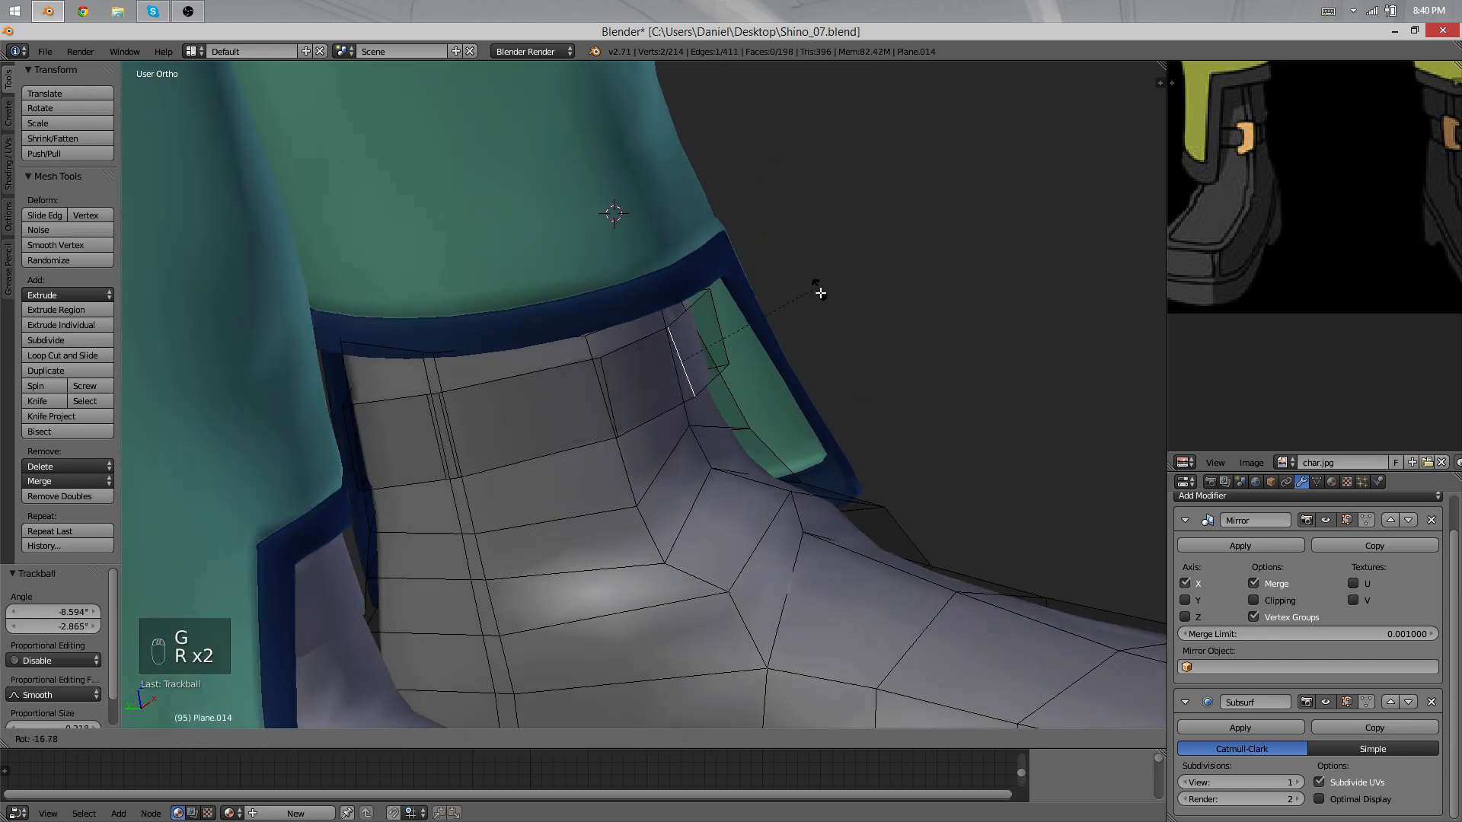
left_click(821, 298)
middle_click_drag(820, 299, 778, 325)
key("r")
left_click(806, 314)
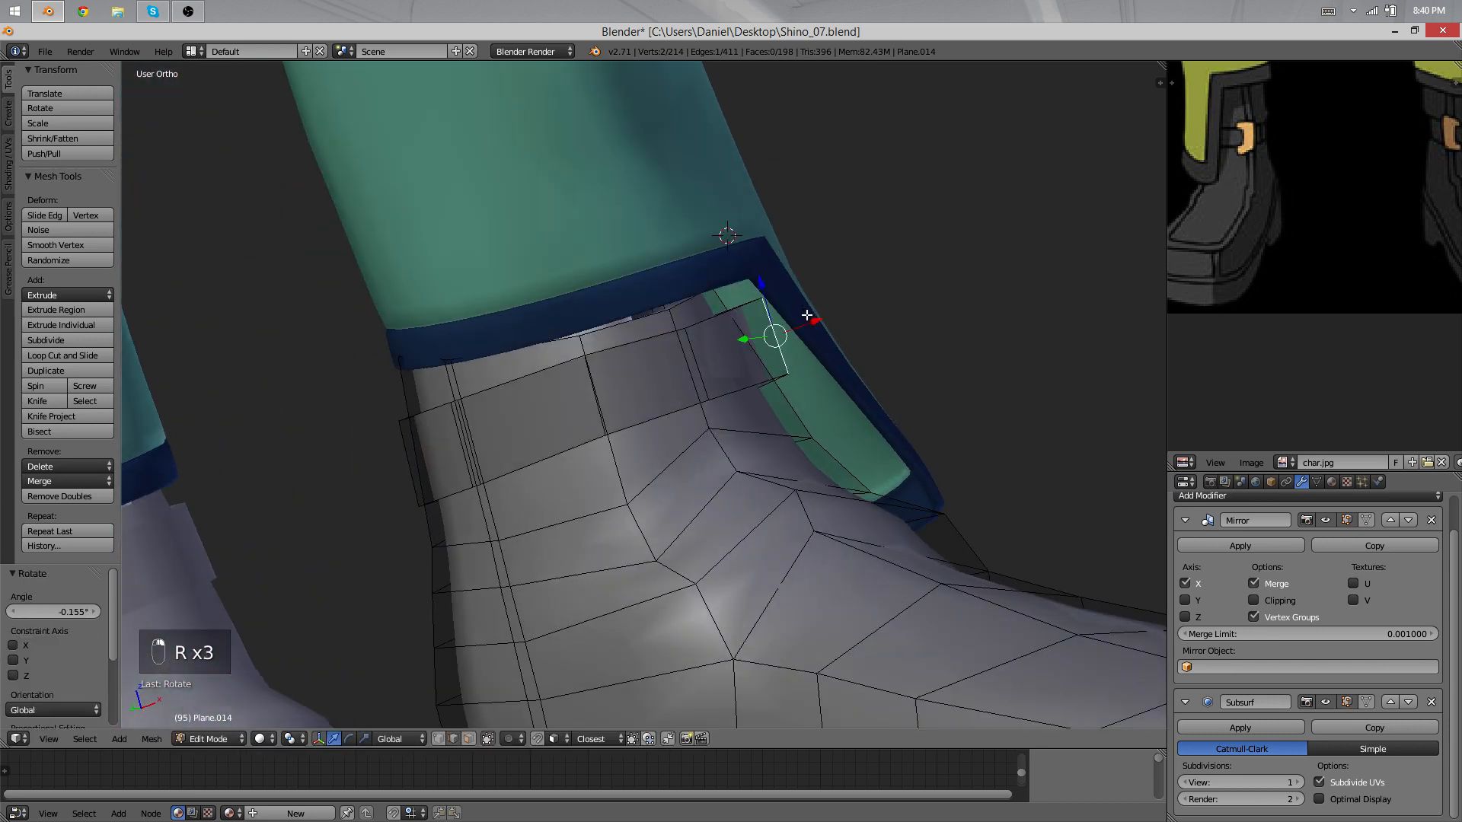
key("r")
left_click(676, 305)
Step: Extrude the boot shaft's top edge loop upward by 0.037 on Z, up under the trouser hem
key("e")
middle_click(677, 320)
left_click(662, 291)
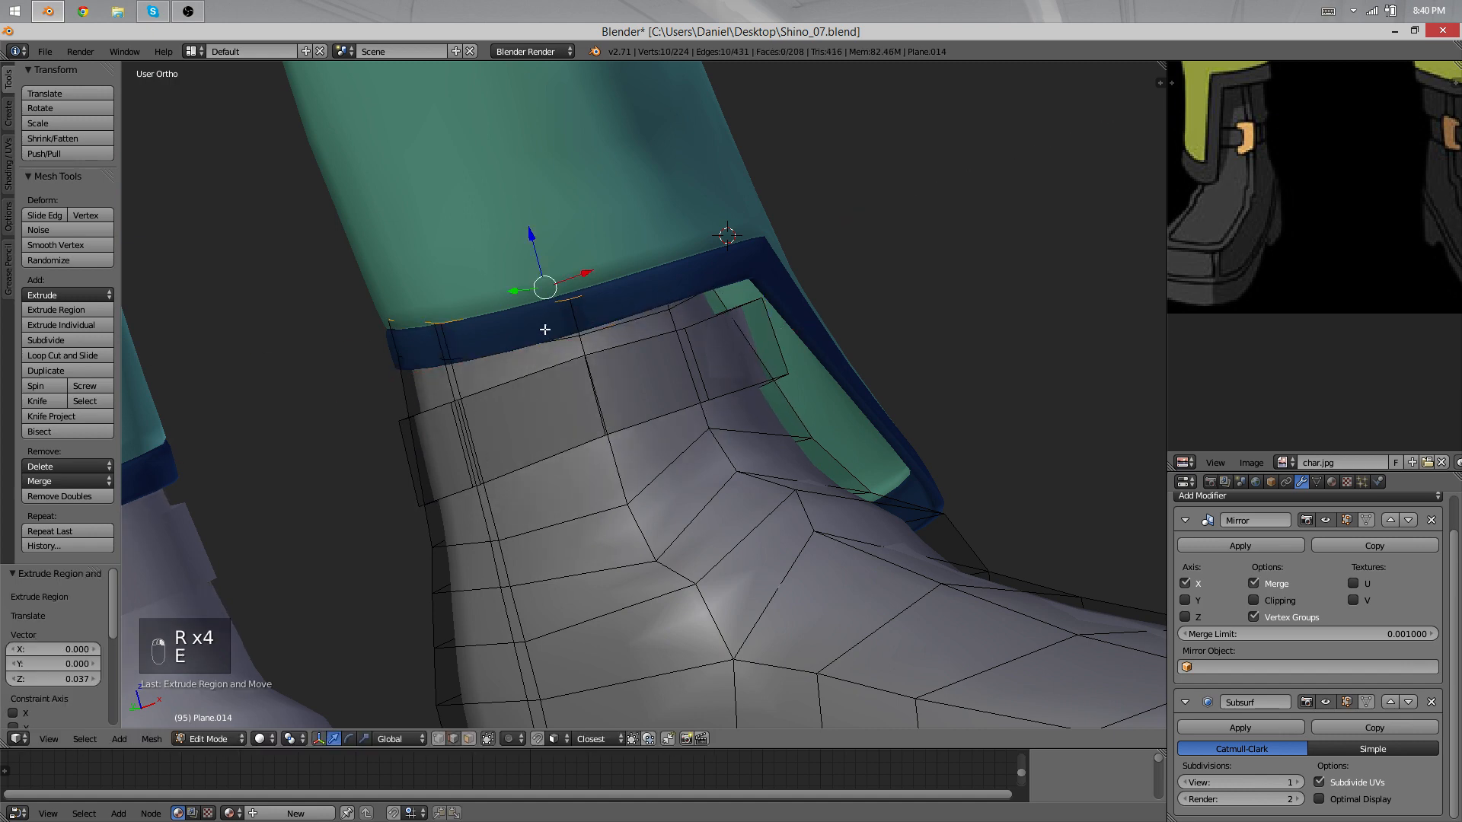
key("Tab")
middle_click_drag(545, 327, 545, 418)
Step: Select the whole linked ankle strap and nudge it by X 0.001 and Y 0.003
key("Tab")
key("a")
key("a")
key("a")
key("l")
key("g")
left_click(541, 421)
Step: Extrude the strap's faces in place and fatten them outward by about 0.012 to give the strap thickness
key("e")
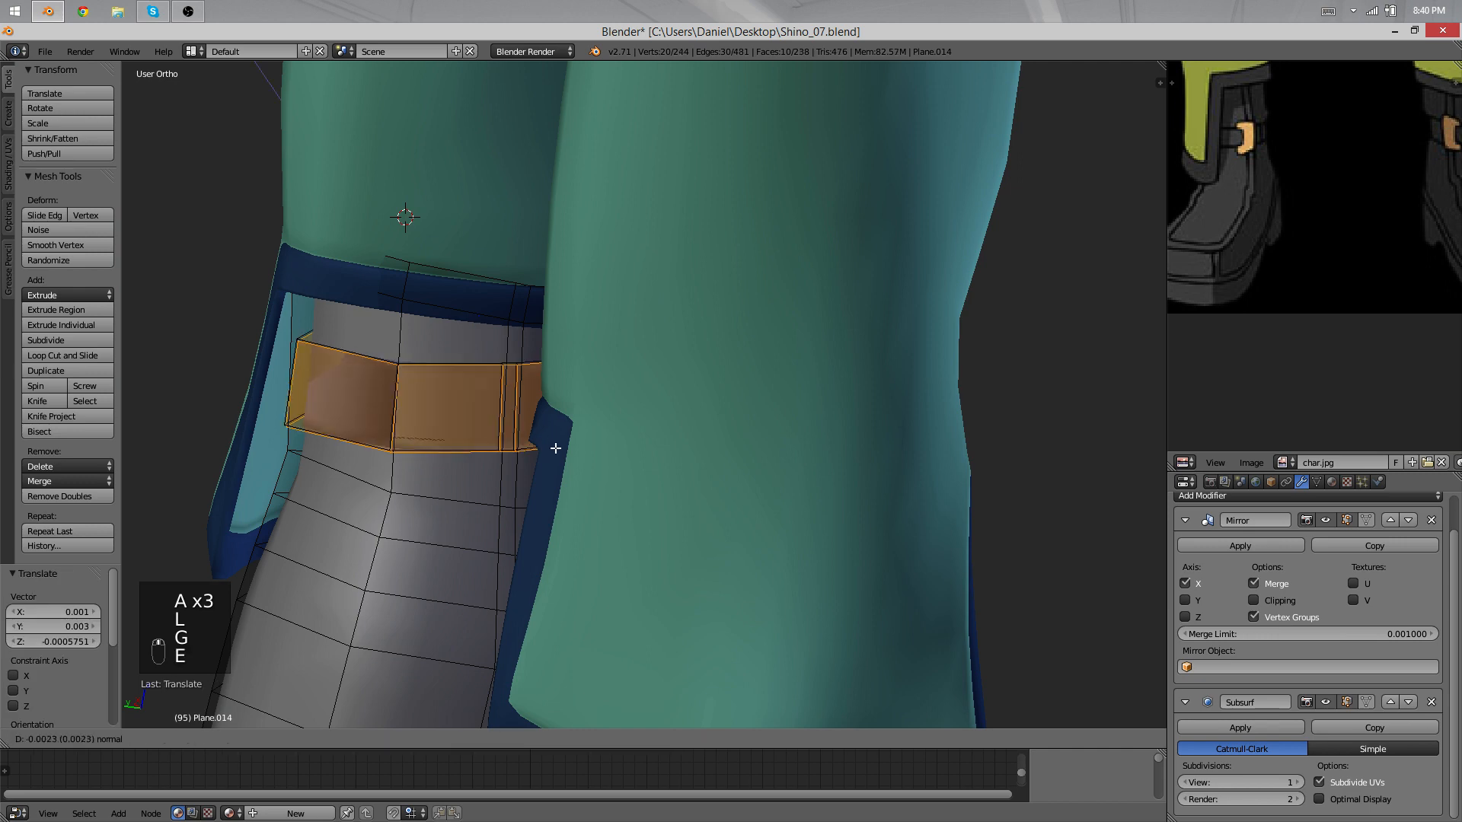
right_click(555, 446)
left_click(80, 135)
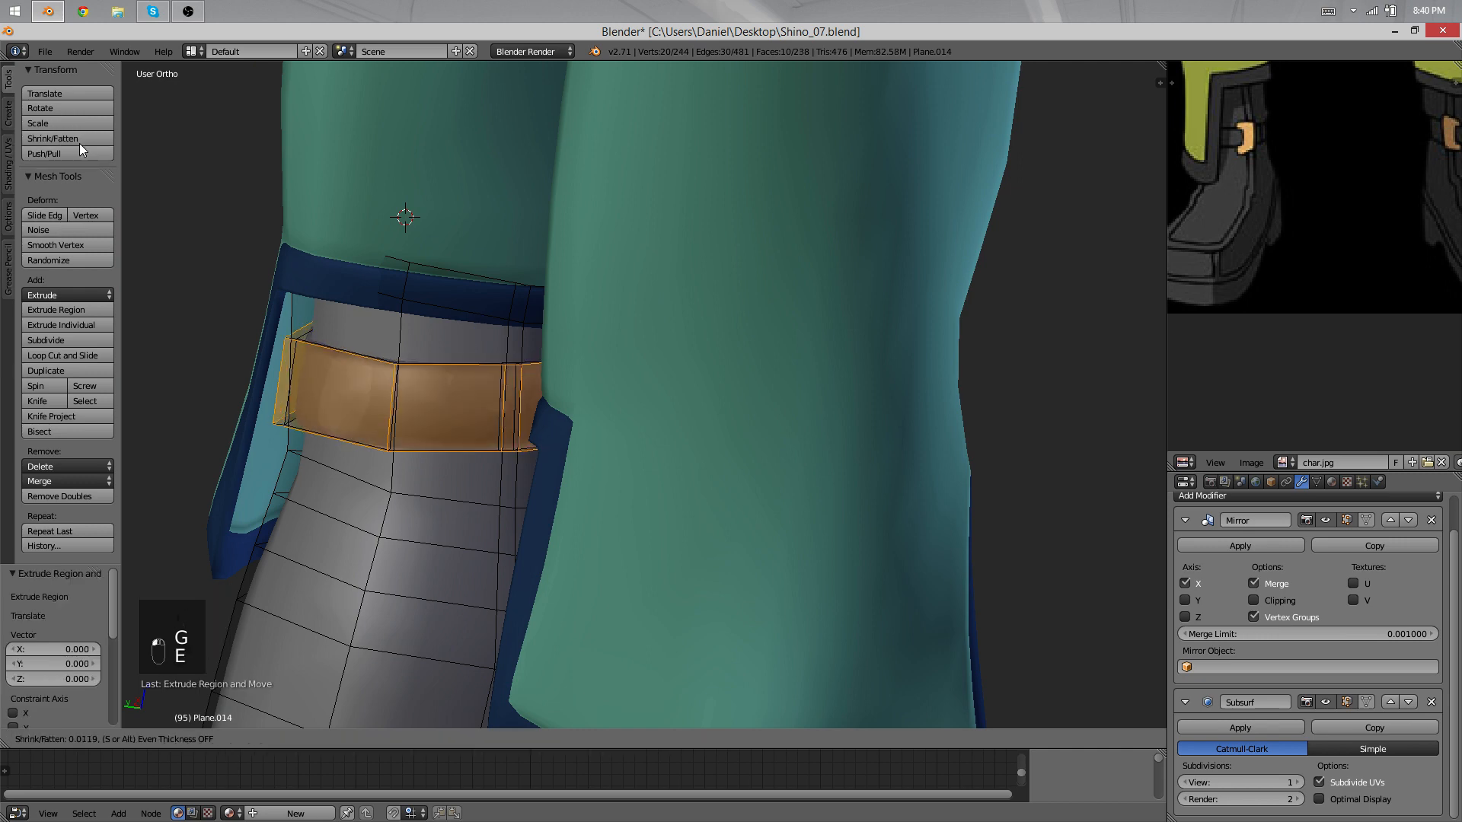
left_click(79, 146)
key("Tab")
middle_click_drag(762, 381, 523, 437)
scroll(645, 394, "down", 5)
Step: Undo the strap's outward offset and fatten the extruded faces again with a smaller thickness
key("Tab")
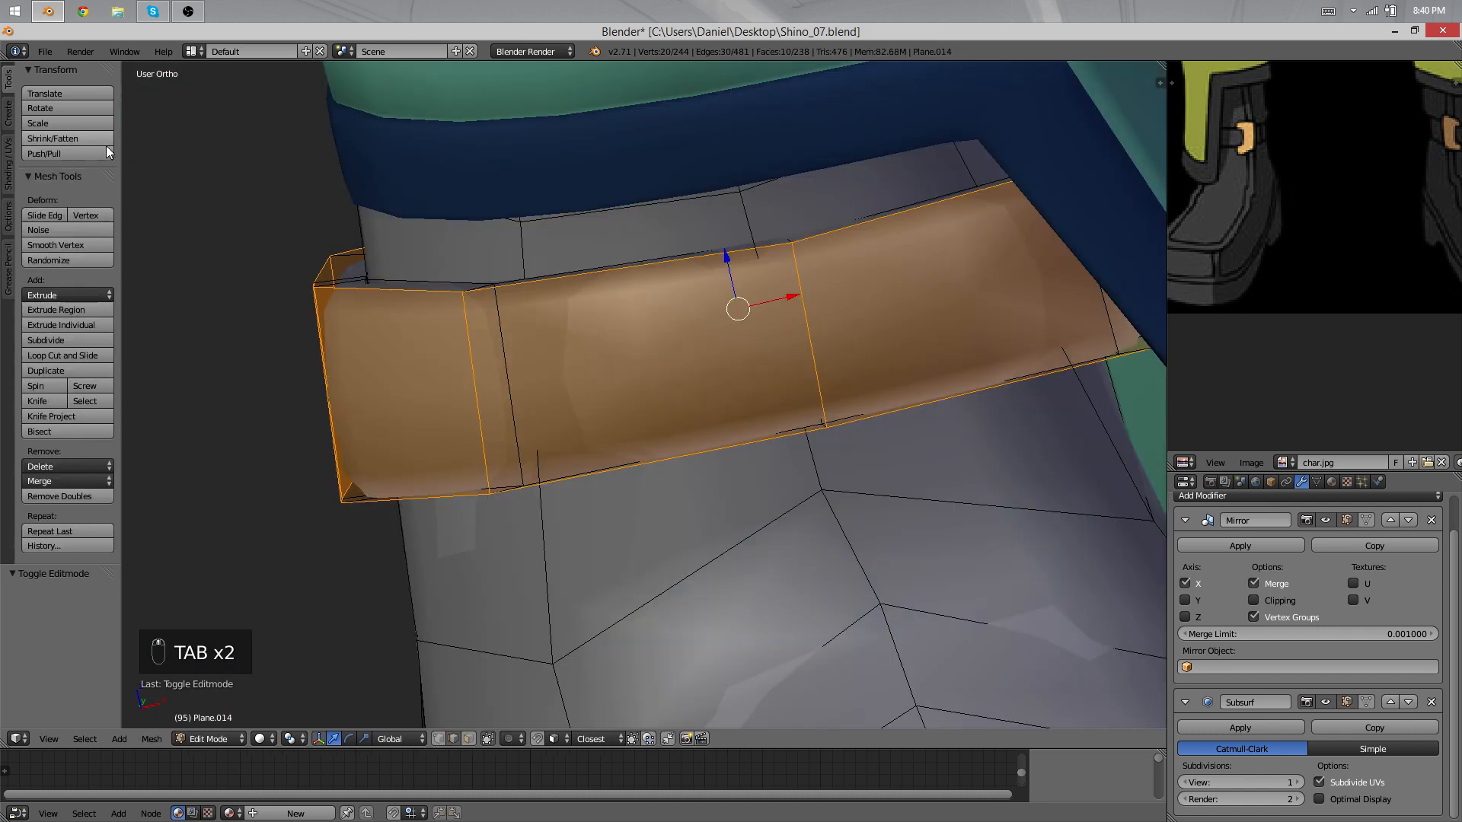
left_click(105, 139)
right_click(102, 133)
key("ctrl+z")
key("ctrl+z")
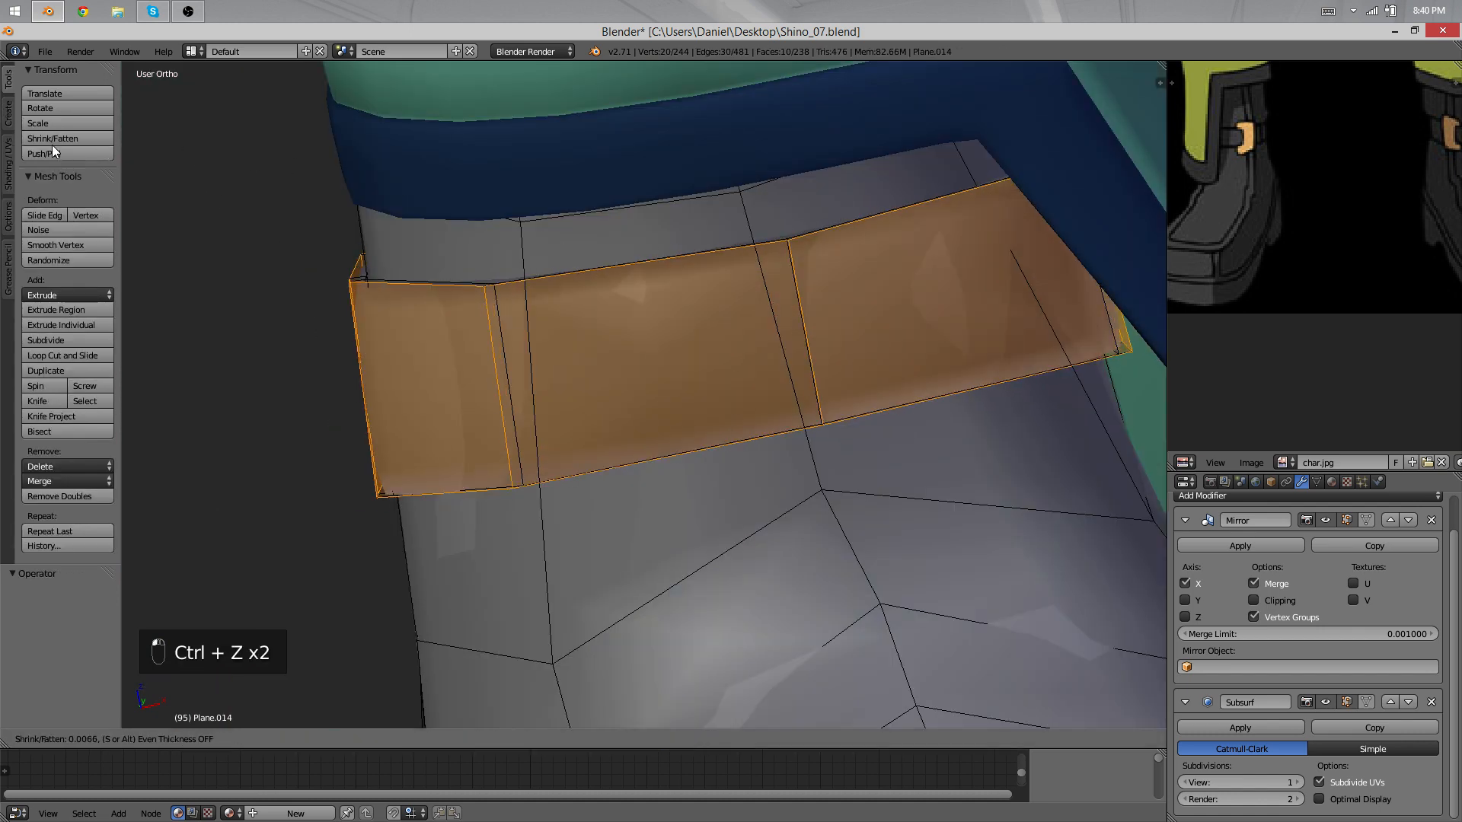
Step: Add two loop cuts around the strap, one close to its upper border and one close to its lower border
key("ctrl+r")
left_click(499, 366)
left_click(490, 315)
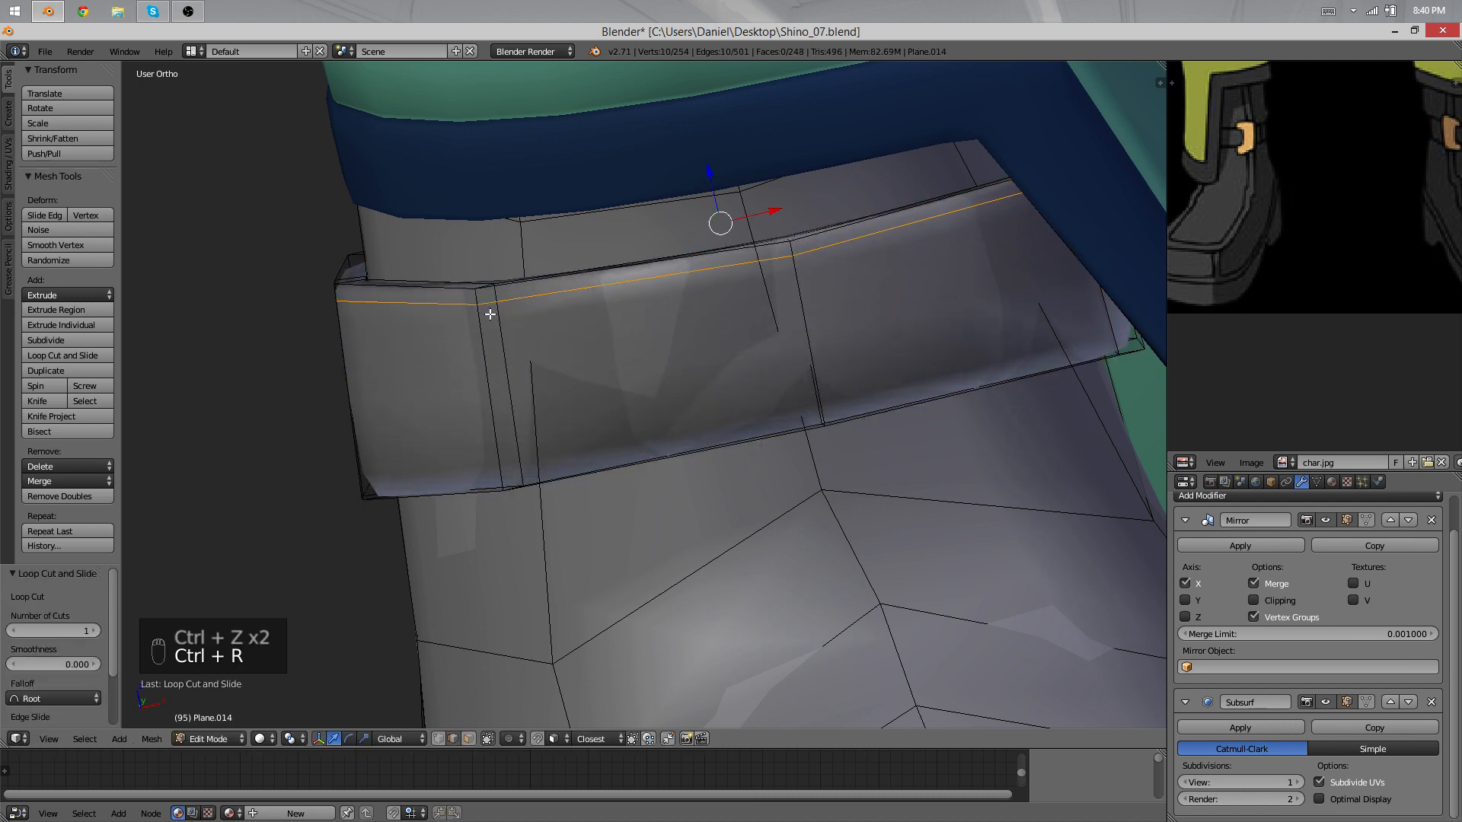
key("ctrl+r")
left_click(490, 415)
left_click(495, 447)
Step: Examine the thickened ankle straps on both boots from several angles with everything deselected
key("Tab")
scroll(507, 441, "down", 6)
scroll(507, 448, "down", 6)
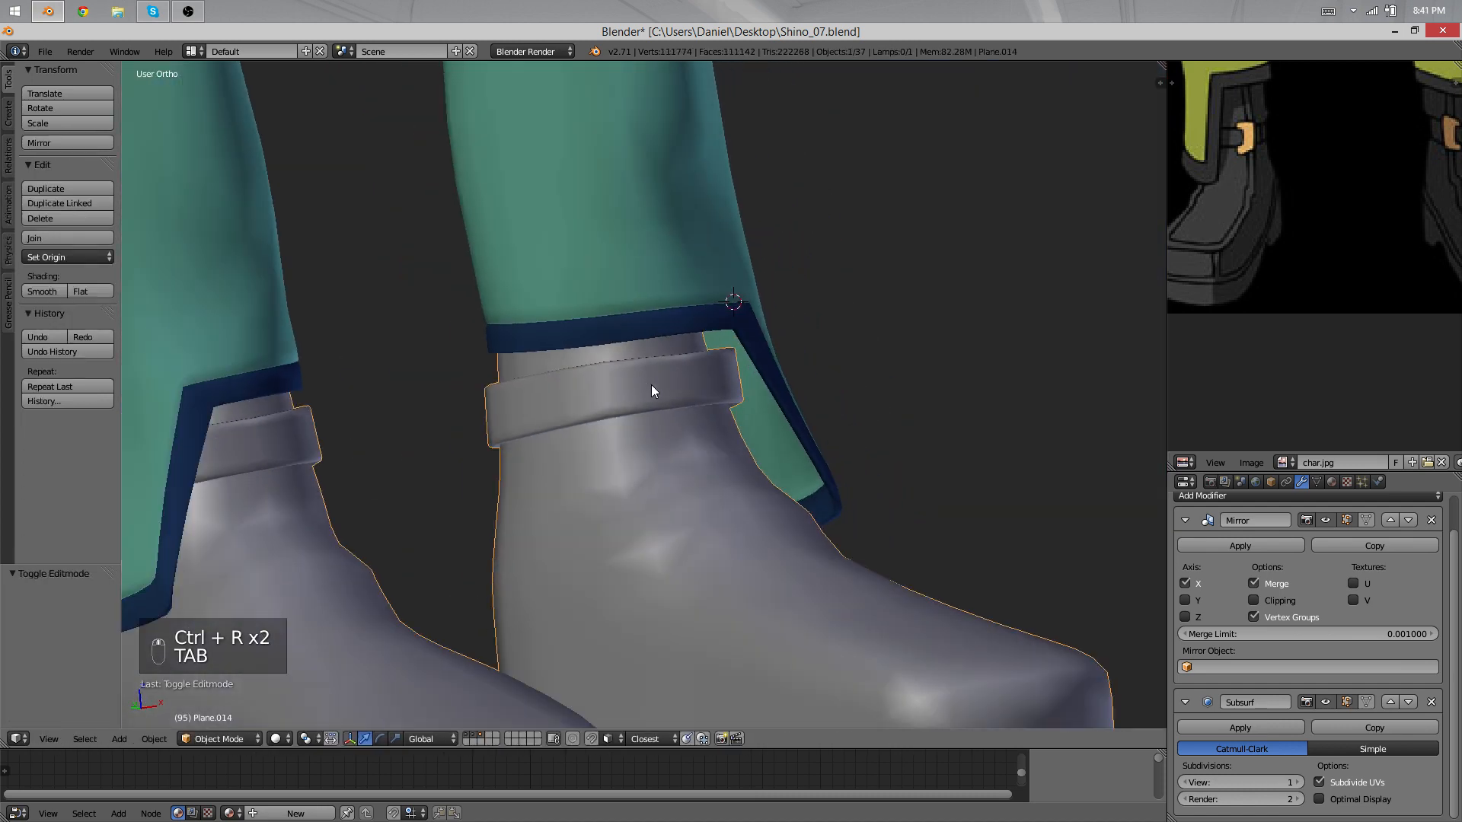
key("a")
key("a")
middle_click_drag(725, 444, 709, 401)
scroll(709, 401, "up", 4)
middle_click_drag(637, 449, 588, 505)
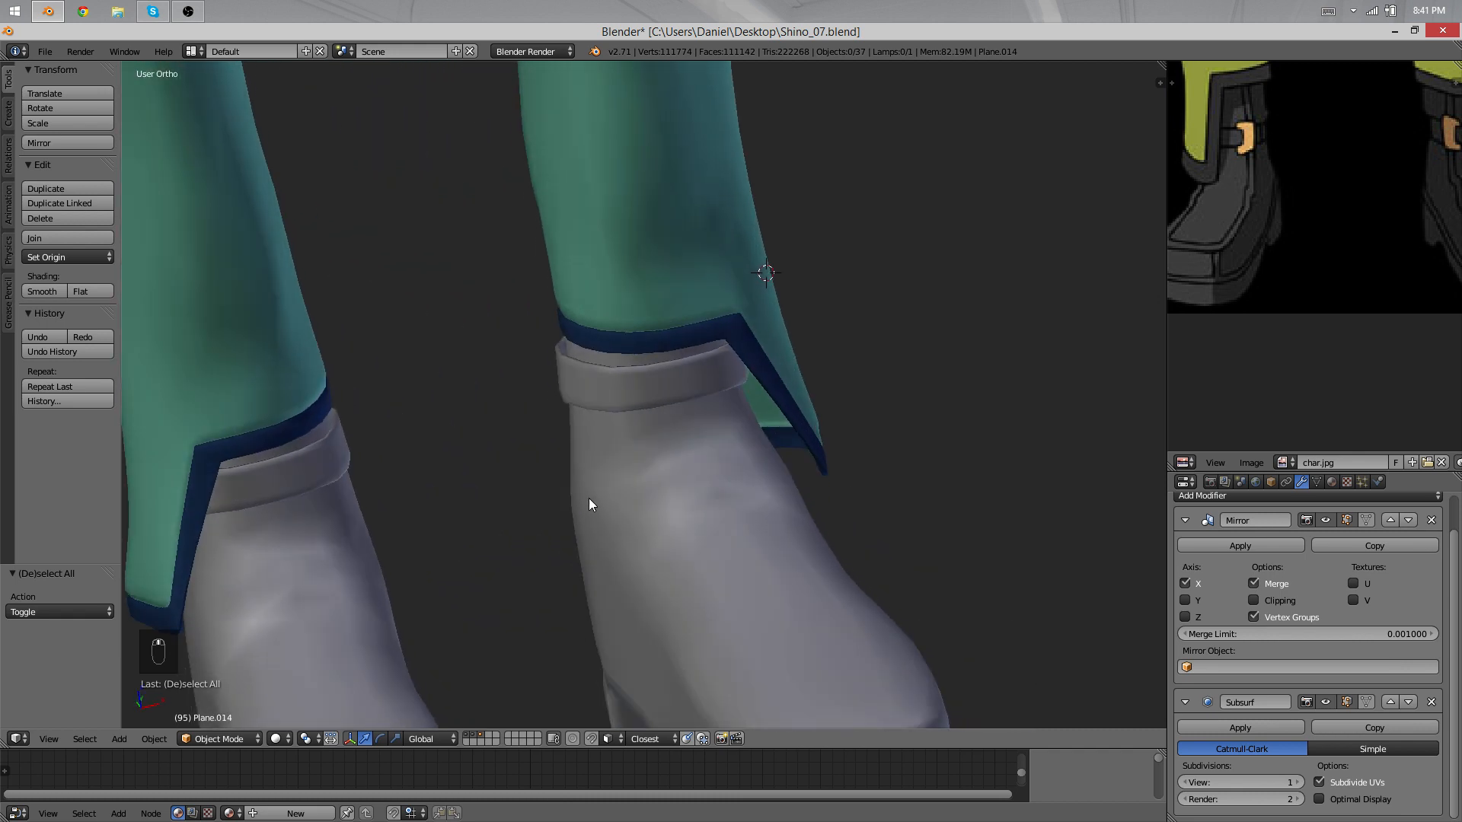
Step: Add a lengthwise loop cut from the boot shaft down to the toe, slid about -0.54 toward the inner side edge
key("Tab")
middle_click_drag(681, 551, 687, 460, "shift")
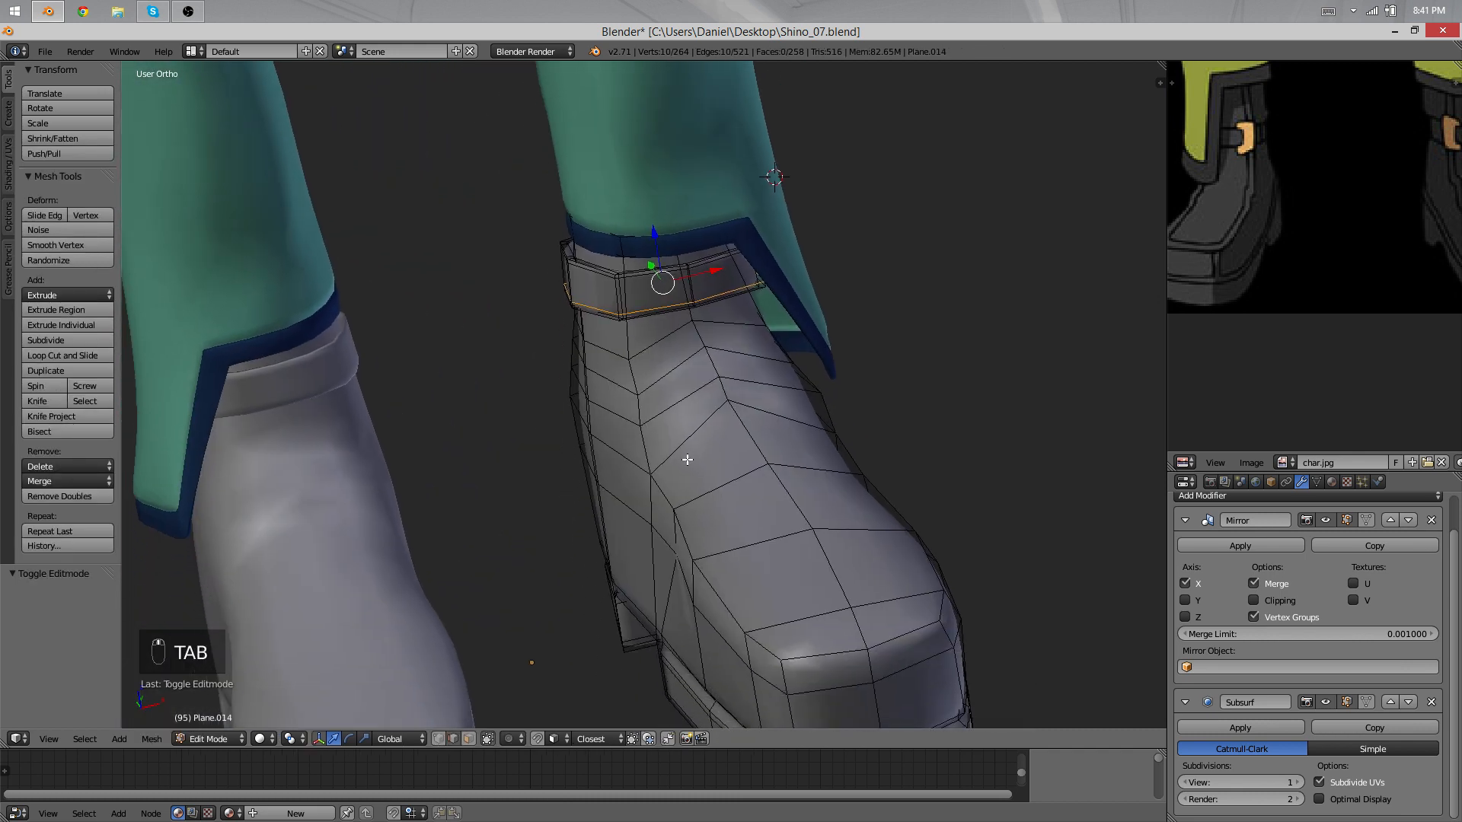
key("ctrl+r")
left_click(677, 452)
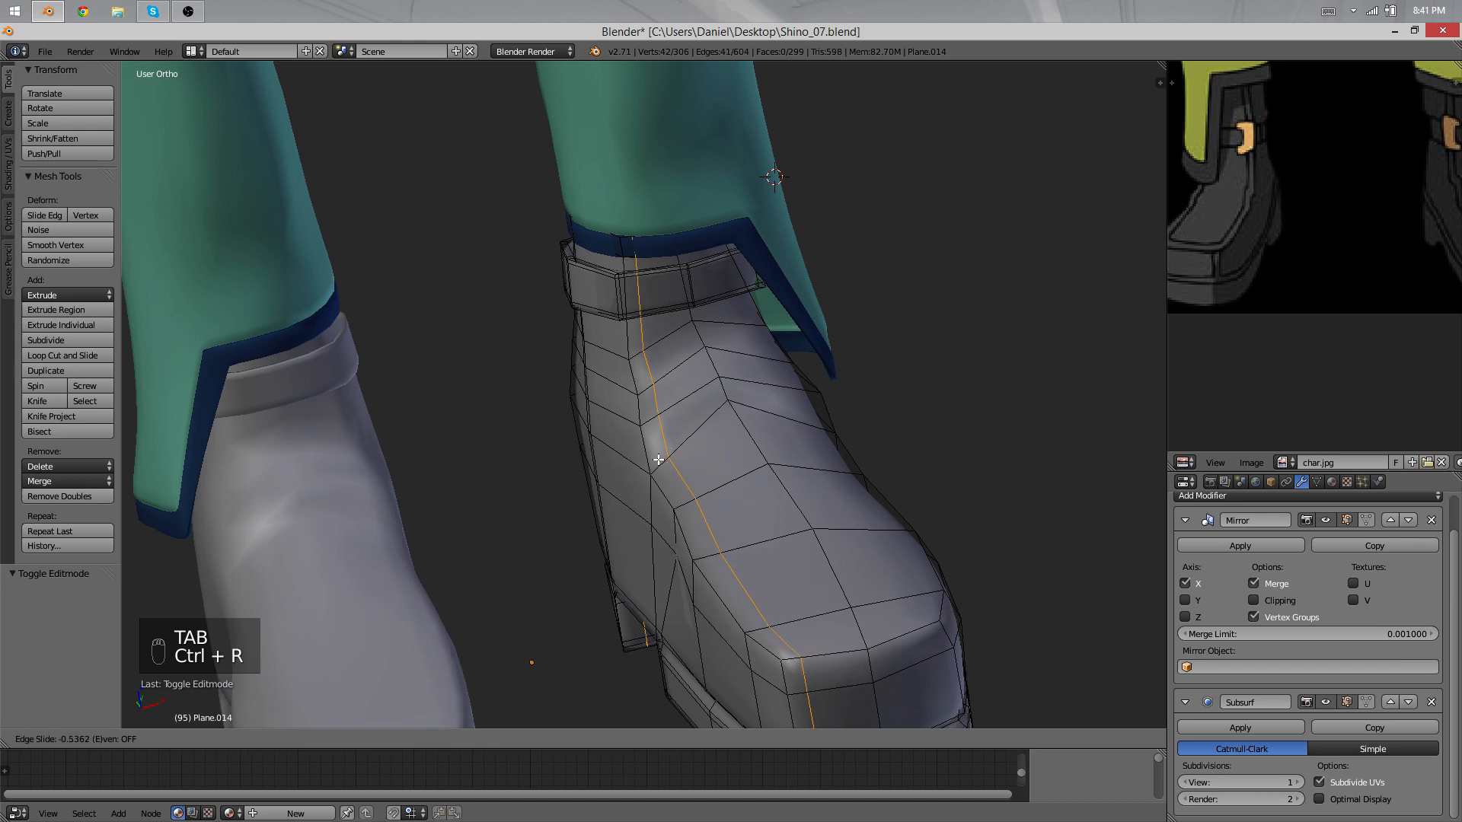
left_click(658, 460)
key("Tab")
scroll(757, 497, "down", 3)
right_click_drag(696, 478, 714, 478)
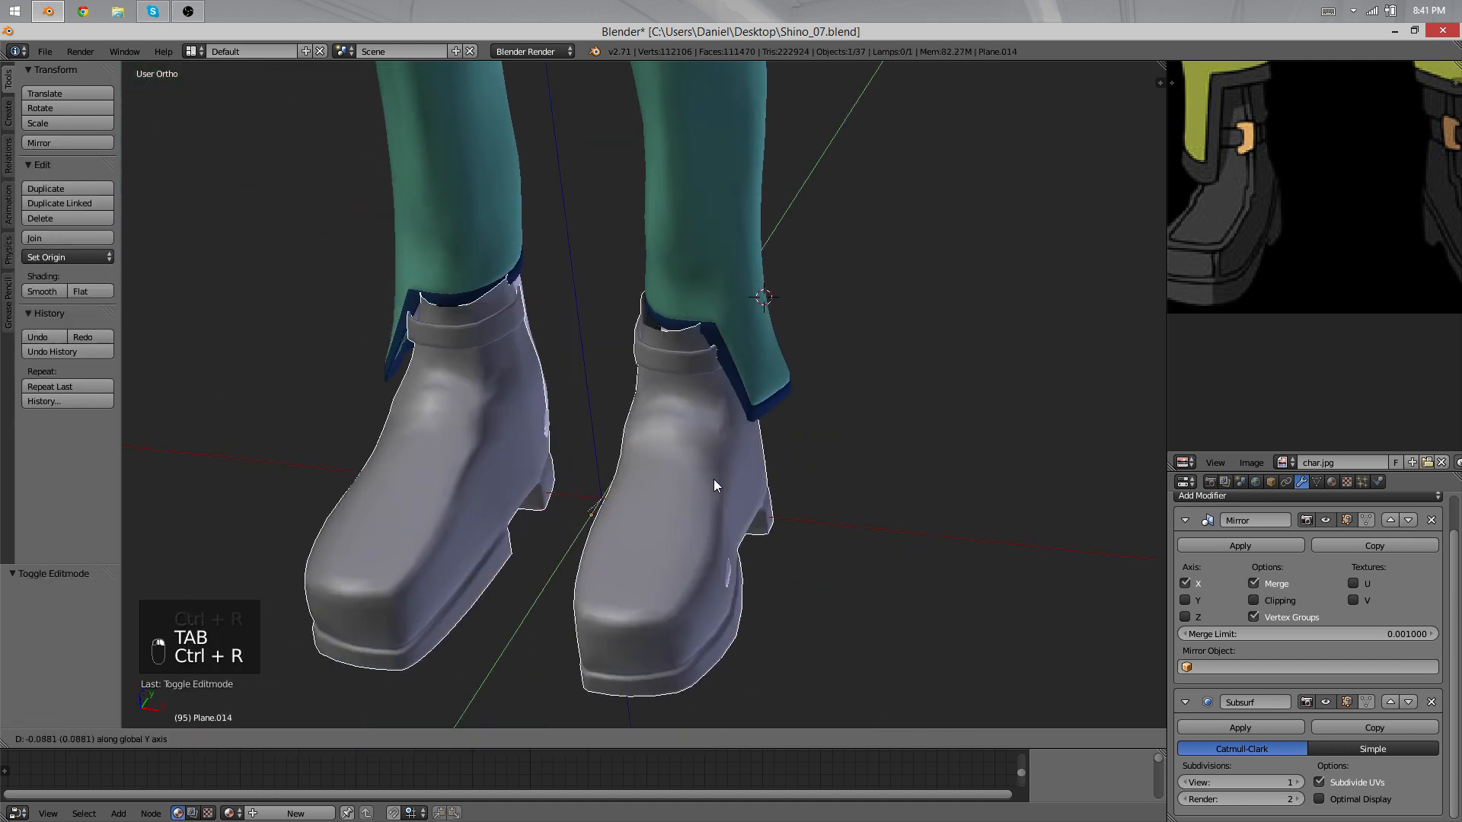
right_click(686, 481)
key("a")
middle_click_drag(548, 488, 501, 437)
Step: Move two side vertices at the ankle crease downward, the first by 0.064 on Z
key("Tab")
scroll(501, 437, "up", 6)
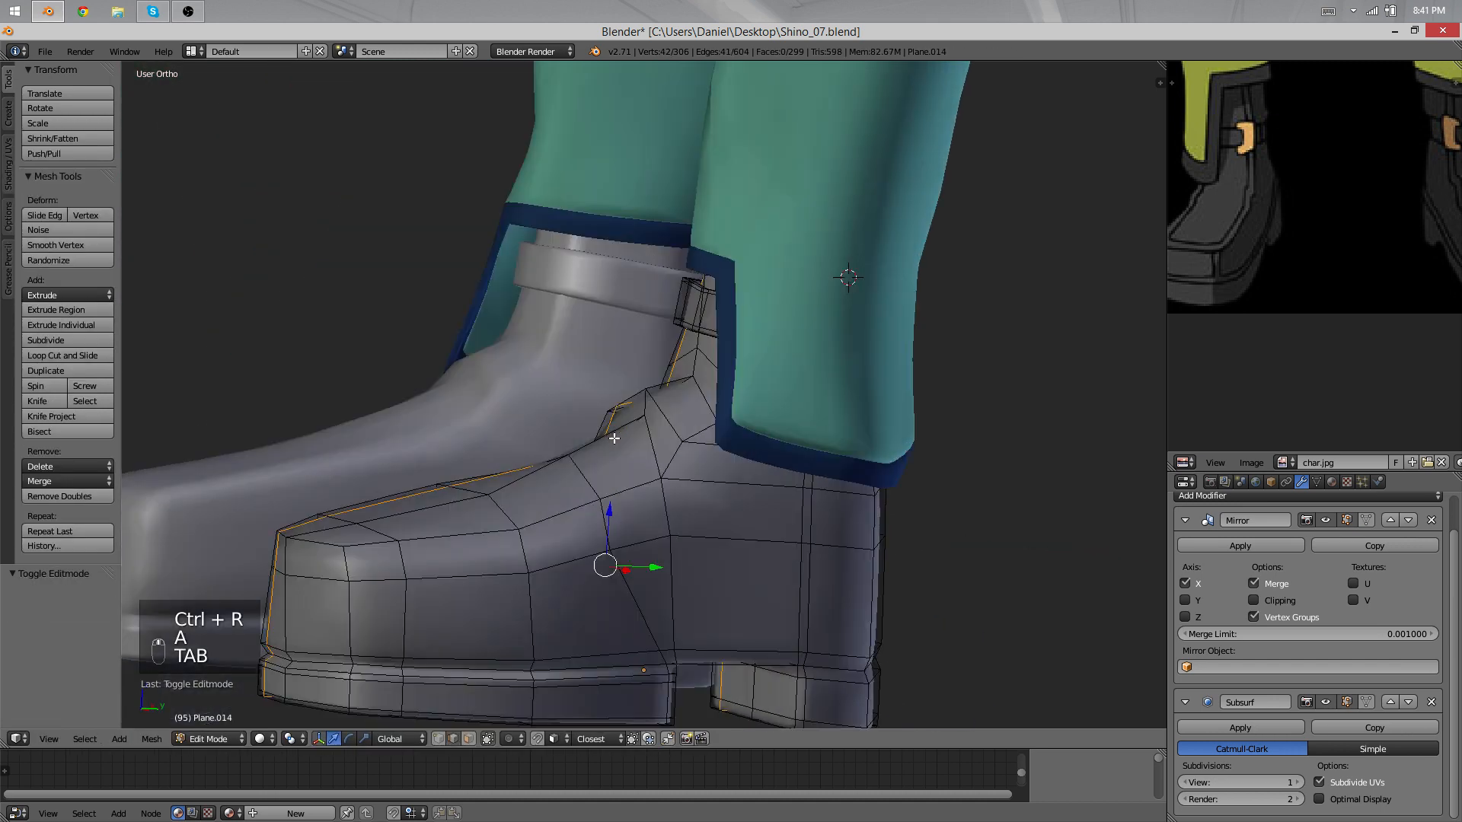
right_click(657, 466)
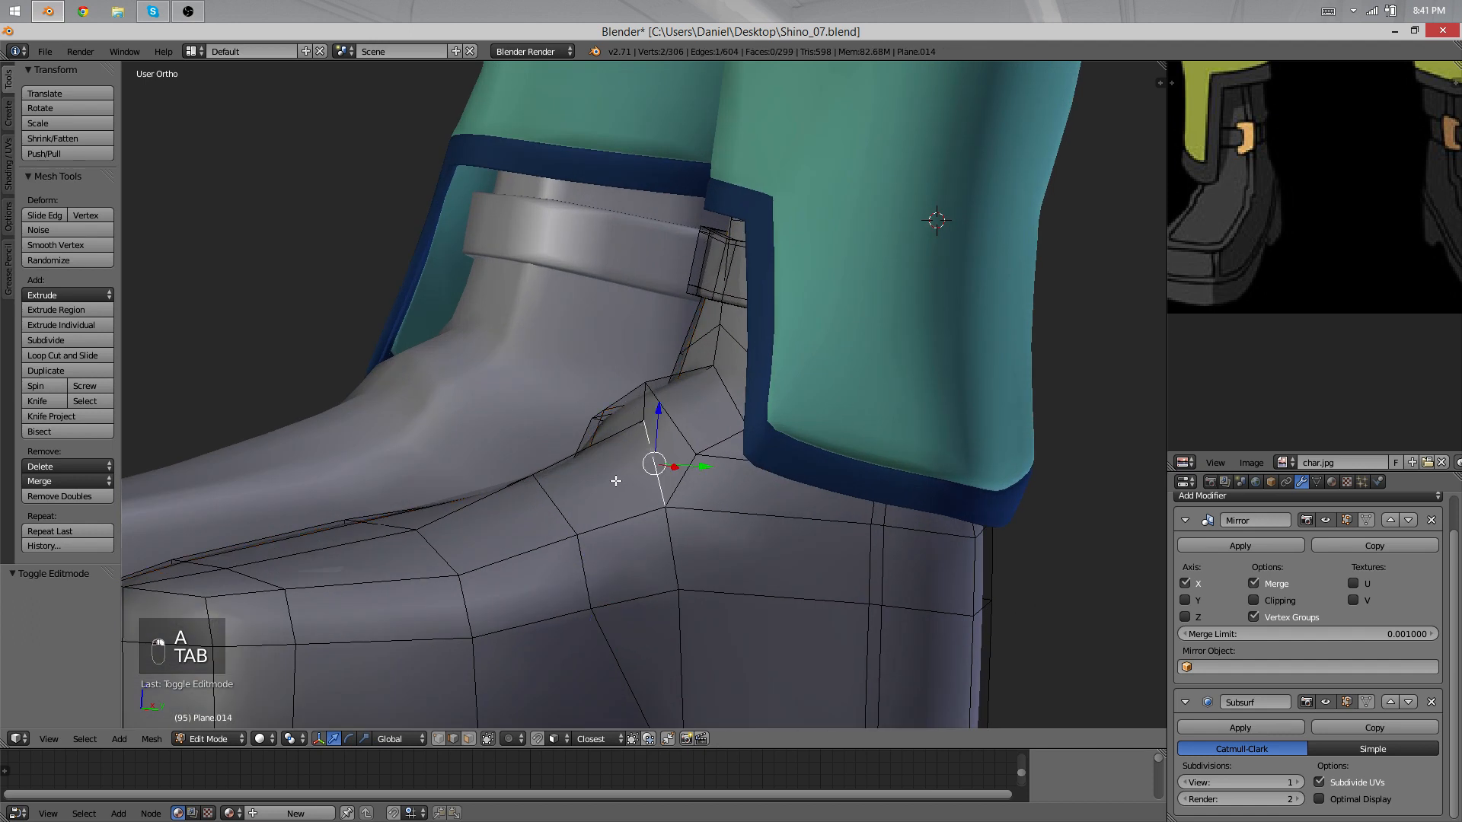
right_click(646, 431)
key("g")
left_click(646, 483)
right_click(647, 399)
key("g")
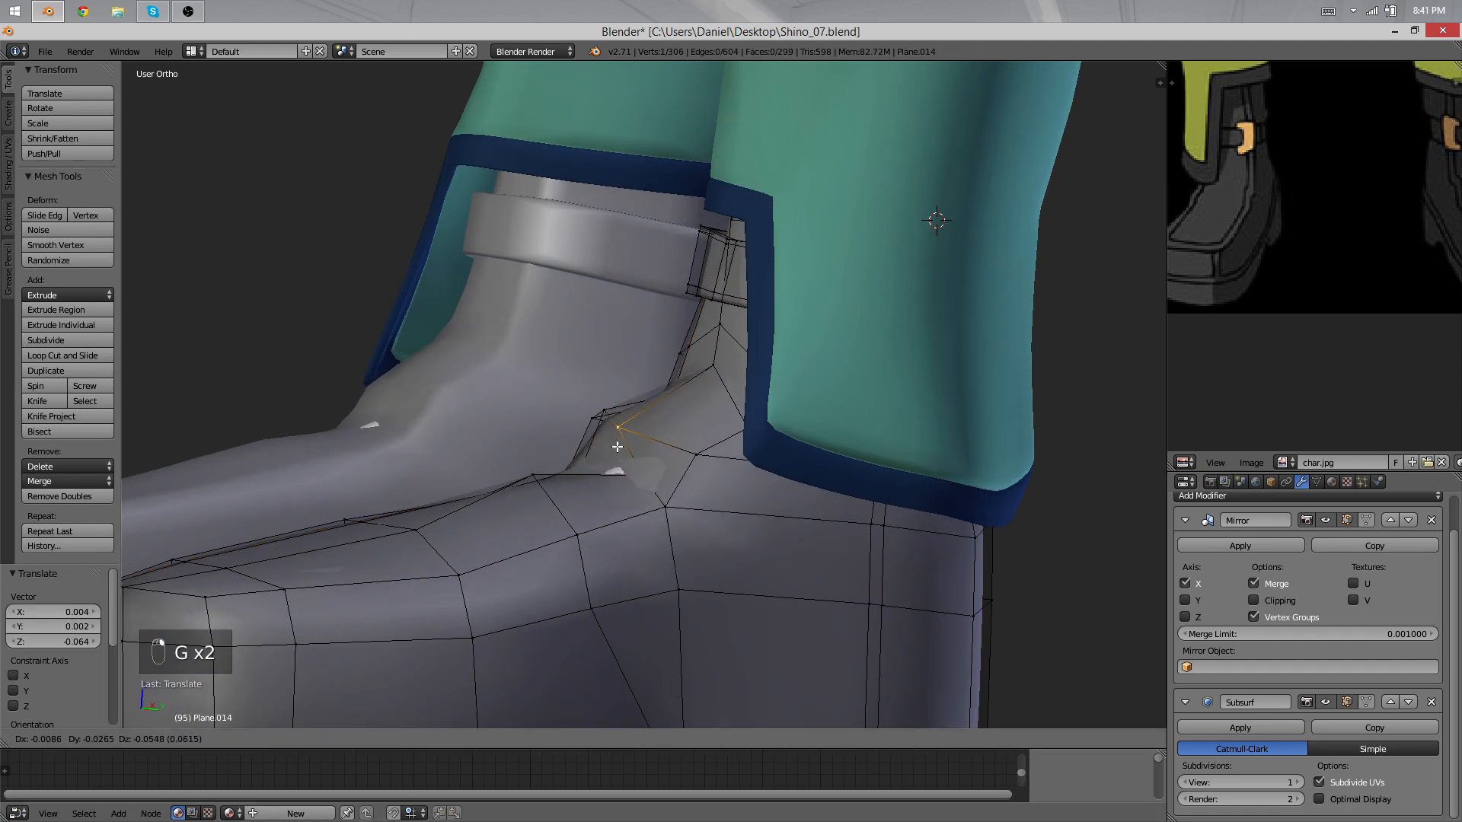
Step: Reposition the boot's ankle crease vertex where the instep meets the ankle to tidy the fold
left_click(604, 440)
right_click(634, 485)
key("g")
left_click(641, 481)
key("g")
left_click(647, 466)
key("Tab")
key("Tab")
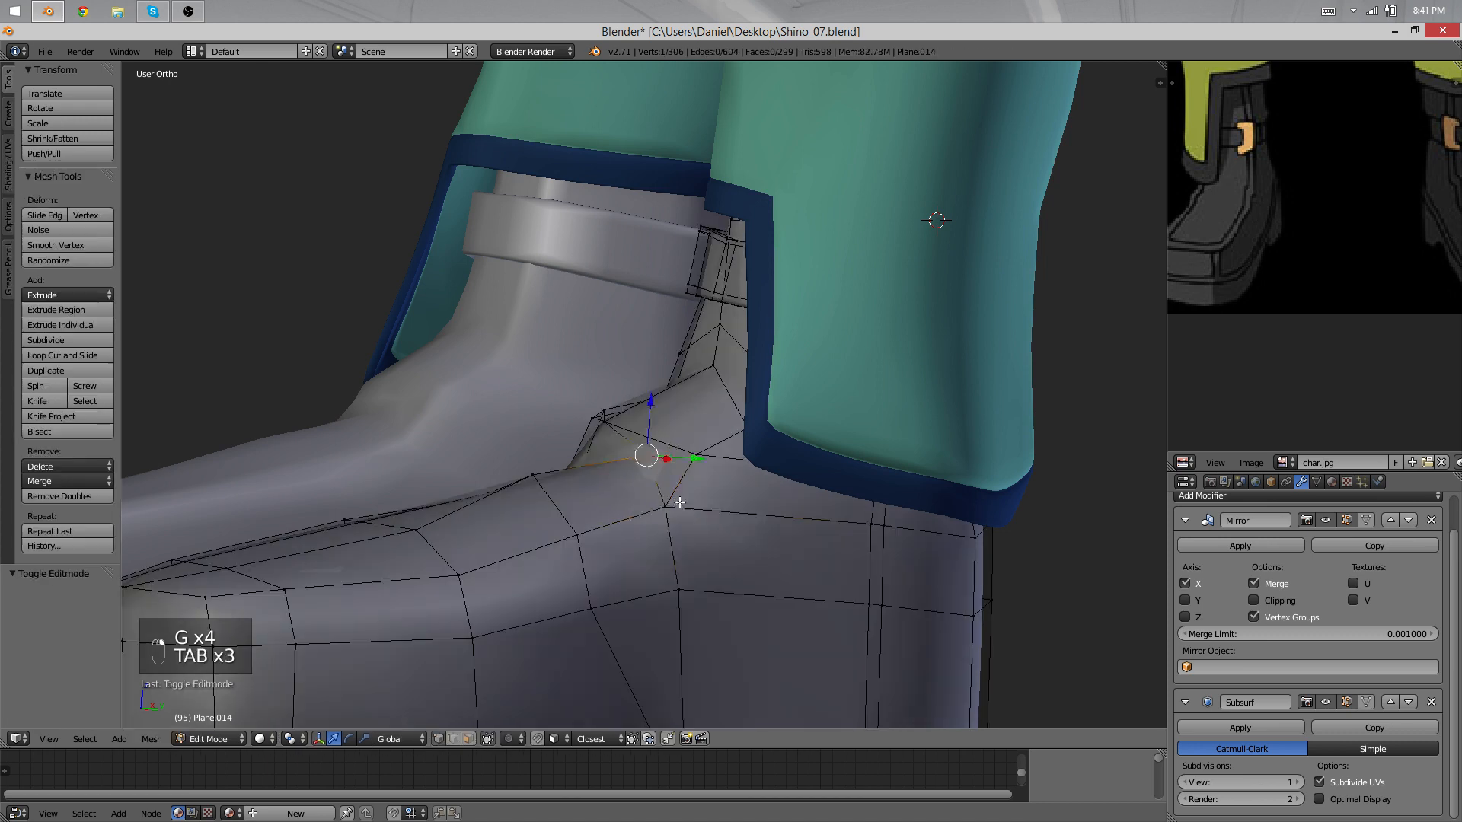
Step: Move the neighbouring vertex at the outer end of the ankle crease up toward the fold line
right_click(679, 502)
key("g")
left_click(705, 470)
middle_click_drag(707, 473, 842, 615)
key("g")
left_click(811, 599)
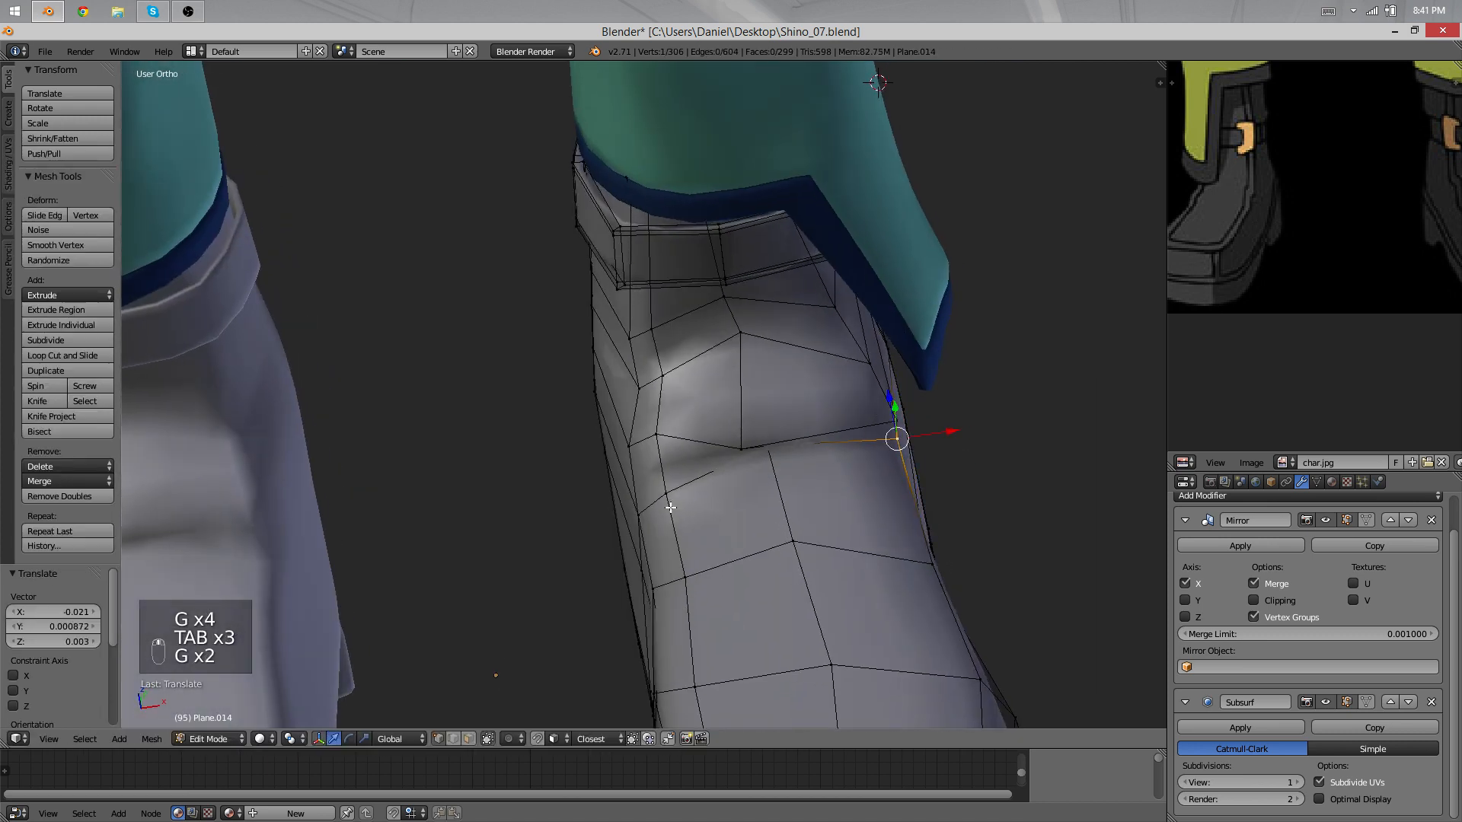
Step: Shift the two vertices at the inner end of the ankle crease up toward the fold
middle_click_drag(636, 507, 623, 533)
key("g")
left_click(631, 487)
key("g")
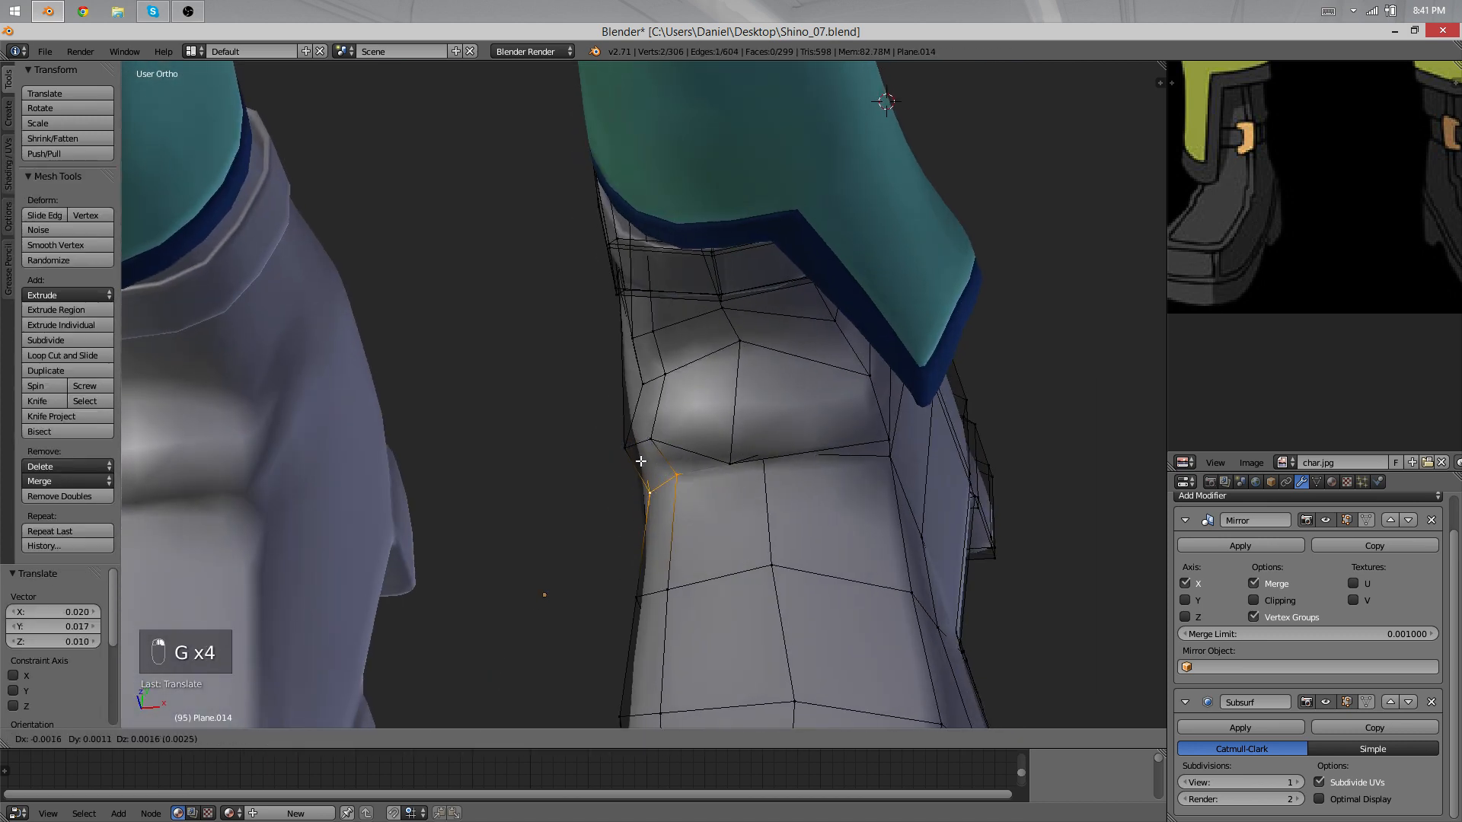
left_click(641, 456)
right_click(631, 449)
right_click(638, 445)
key("shift+g")
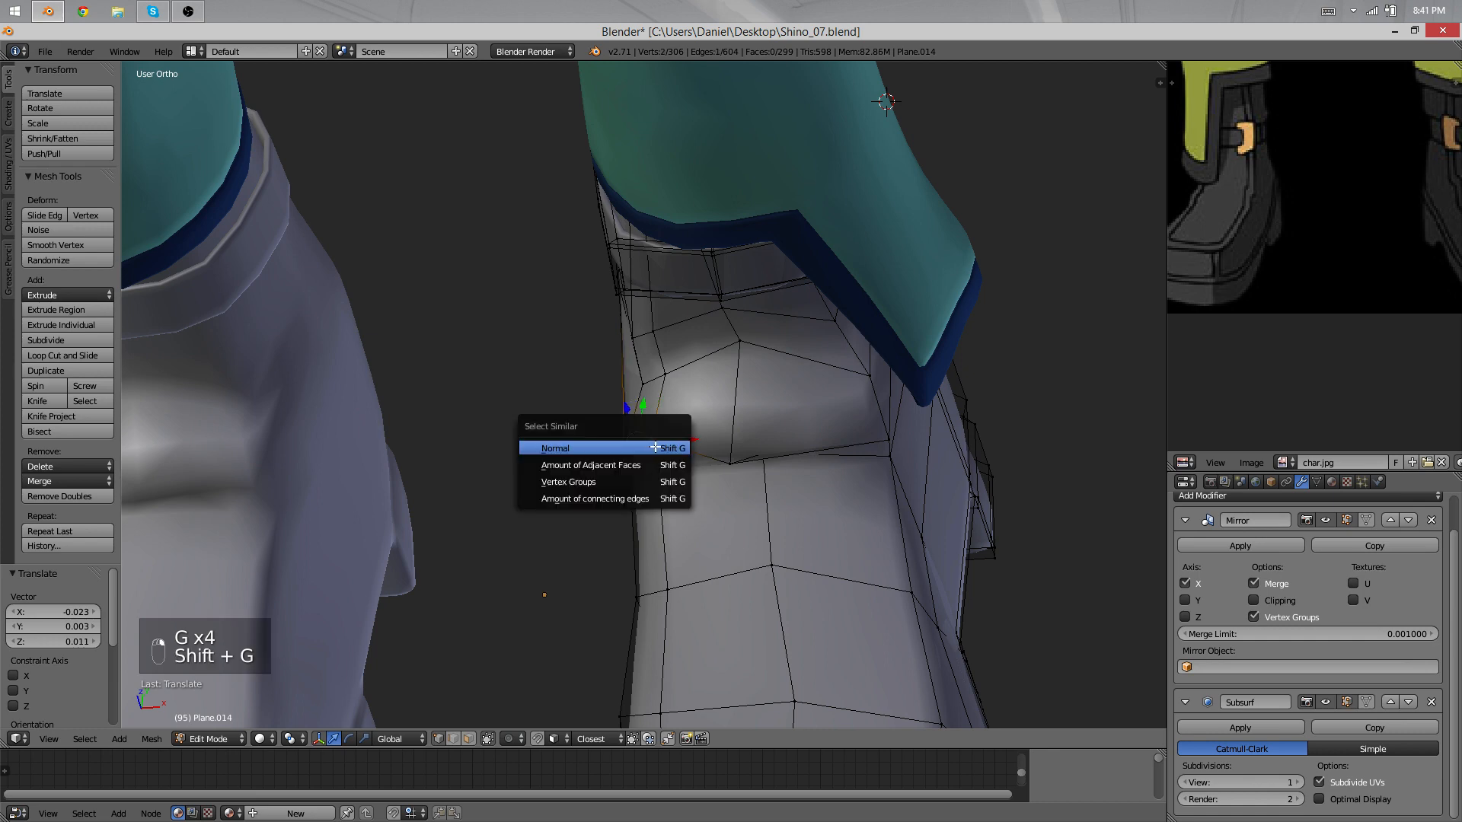
left_click(638, 447)
middle_click_drag(729, 407, 785, 436)
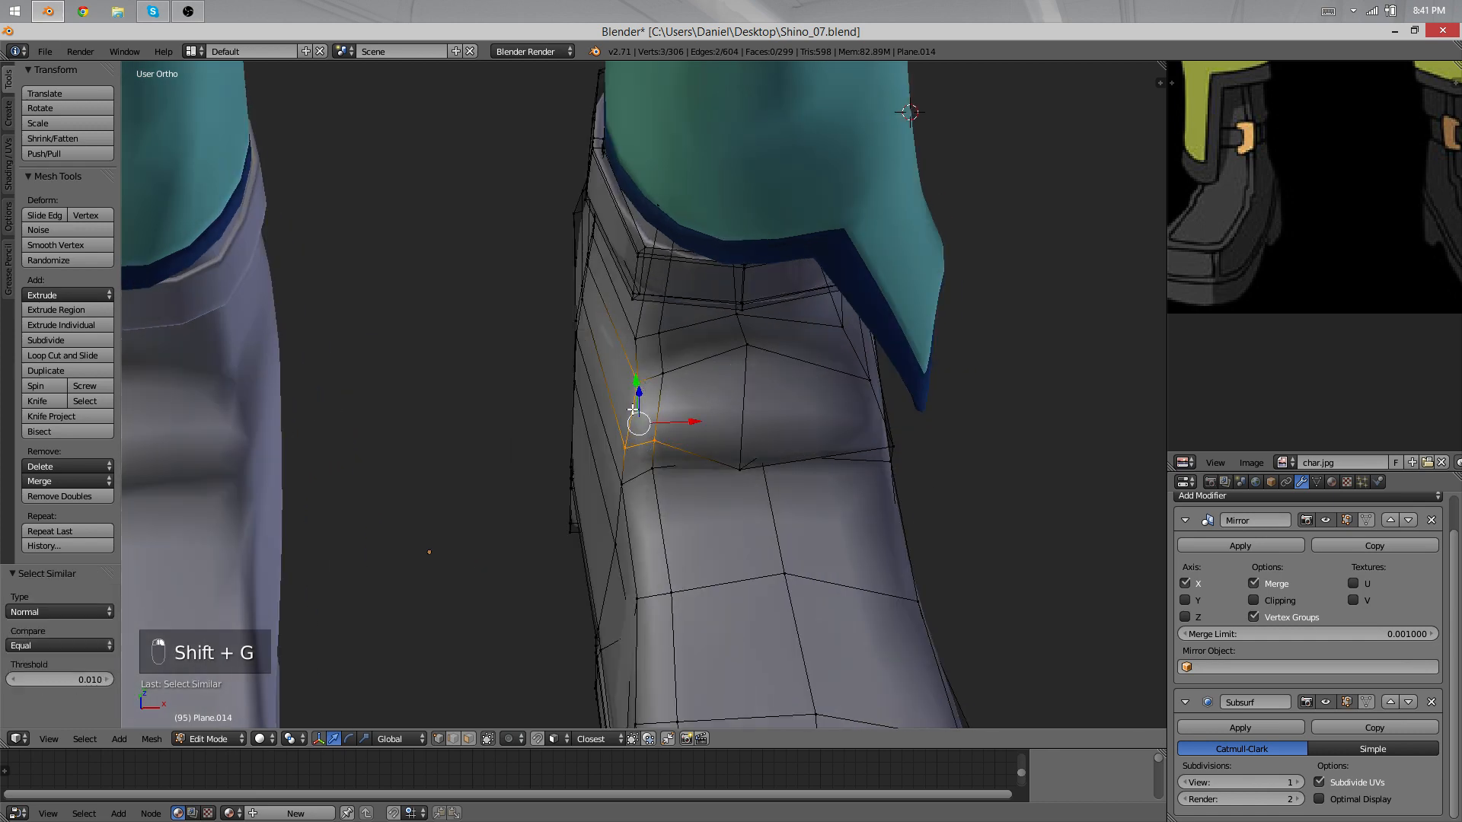
Step: Adjust the vertices on the inner side of the ankle crease to even out the boot's fold
right_click(628, 442)
middle_click_drag(638, 440, 756, 433)
key("g")
left_click(680, 414)
key("g")
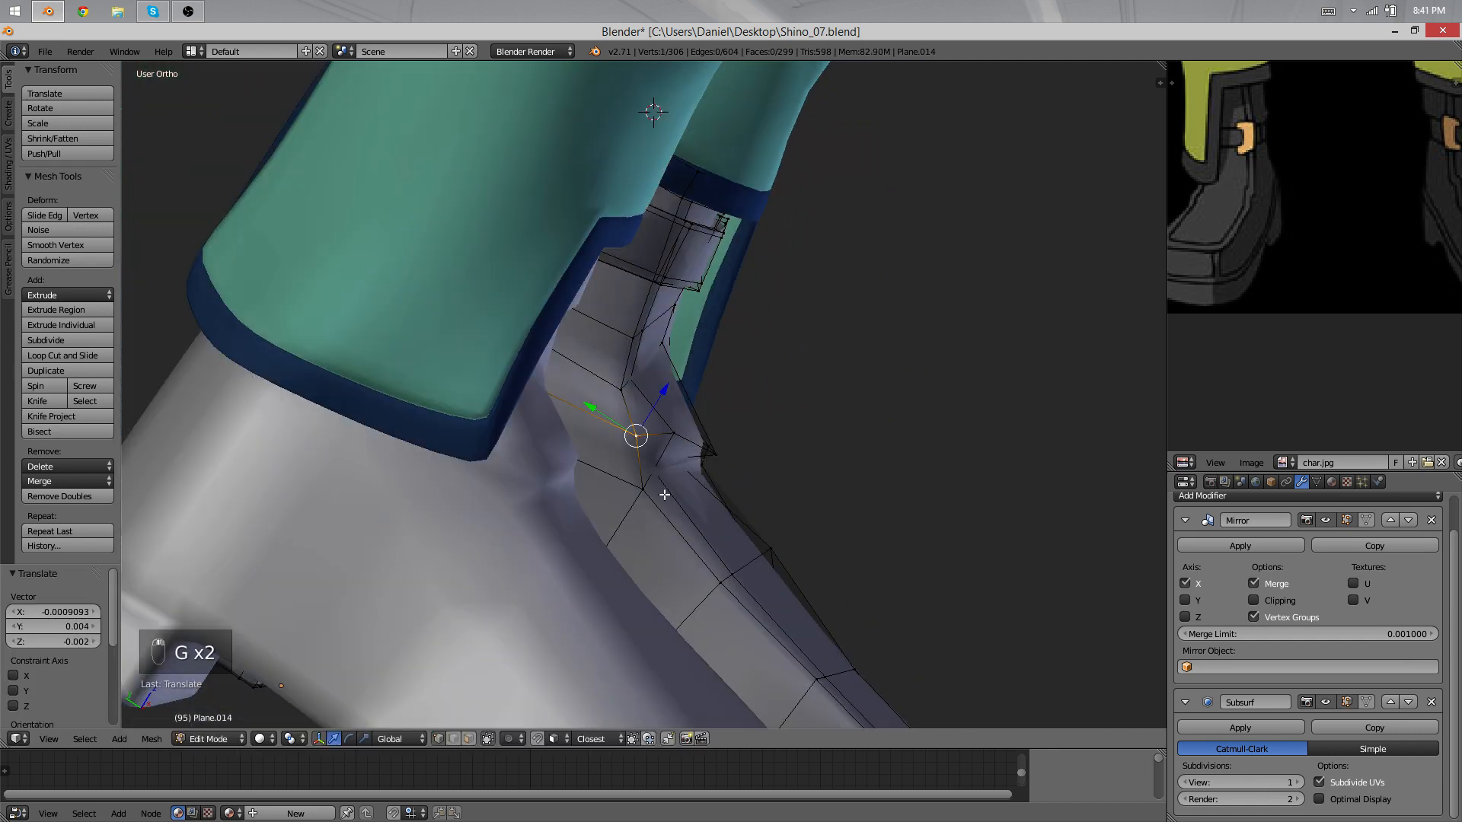
key("g")
left_click(662, 478)
Step: Smooth the selected crease vertices twice and return to Object Mode
middle_click_drag(671, 476, 593, 419)
middle_click_drag(673, 441, 607, 408)
key("q")
key("q")
key("Tab")
scroll(643, 472, "down", 3)
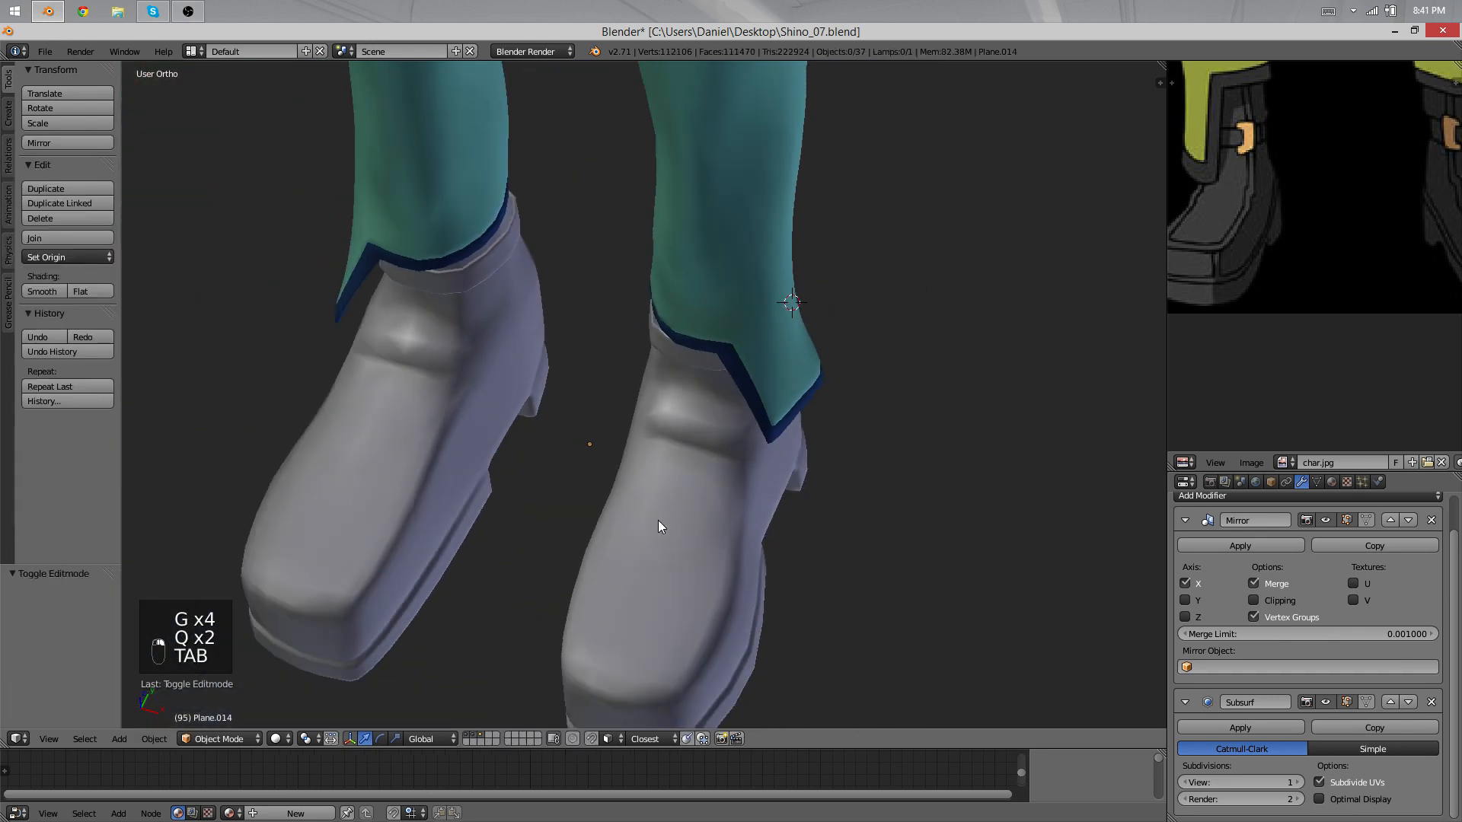
Step: Reopen the boot mesh for editing and lower the crease vertex at the middle of the instep
middle_click_drag(657, 520, 827, 406)
scroll(827, 406, "up", 4)
key("Tab")
key("g")
right_click(738, 456)
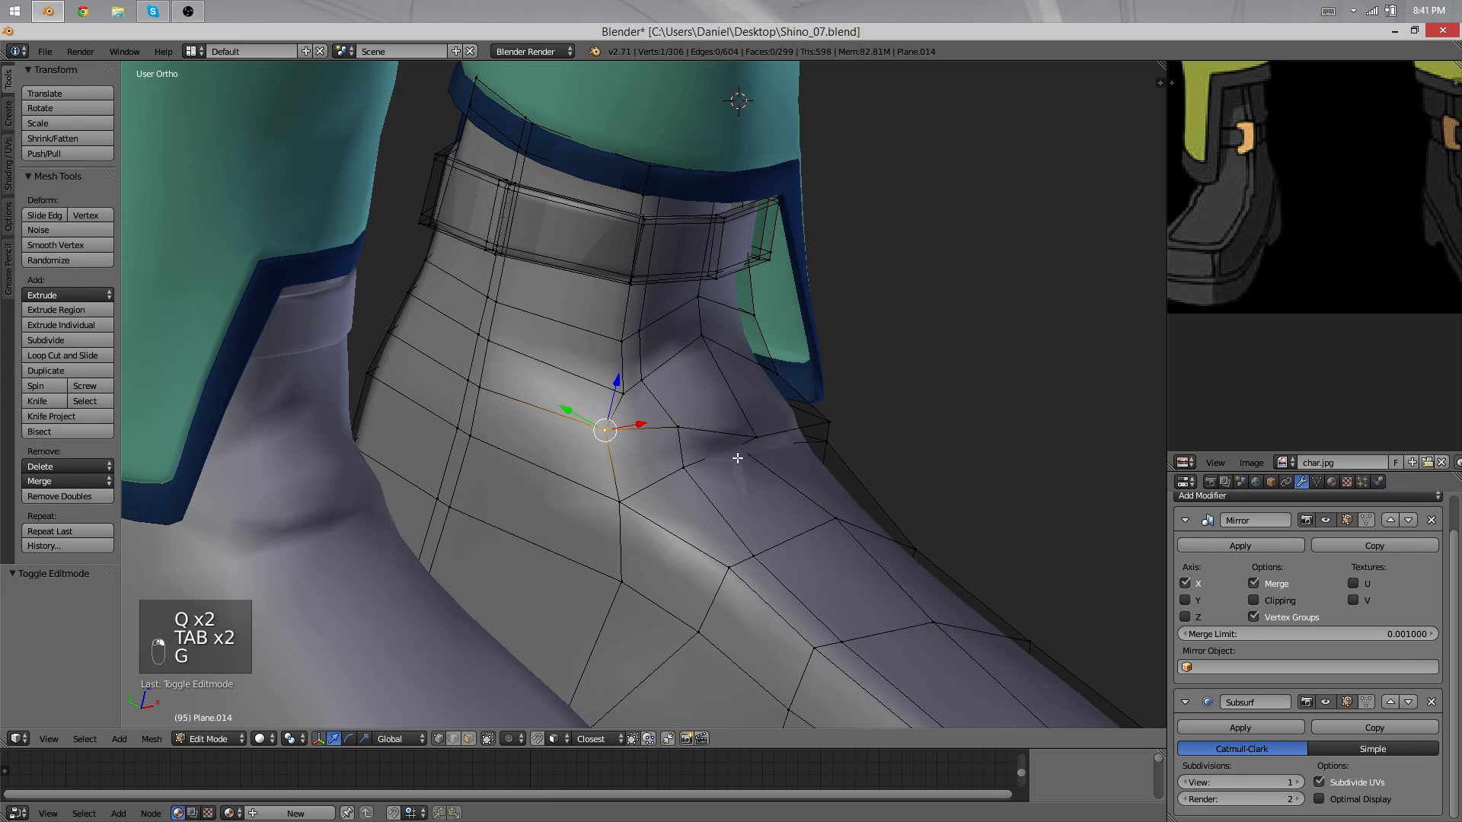
right_click(737, 457)
key("g")
left_click(741, 473)
Step: Reposition the vertices at the far end of the instep crease along the boot's silhouette
right_click_drag(742, 471, 821, 446)
left_click(817, 455)
right_click(825, 445)
key("g")
left_click(801, 452)
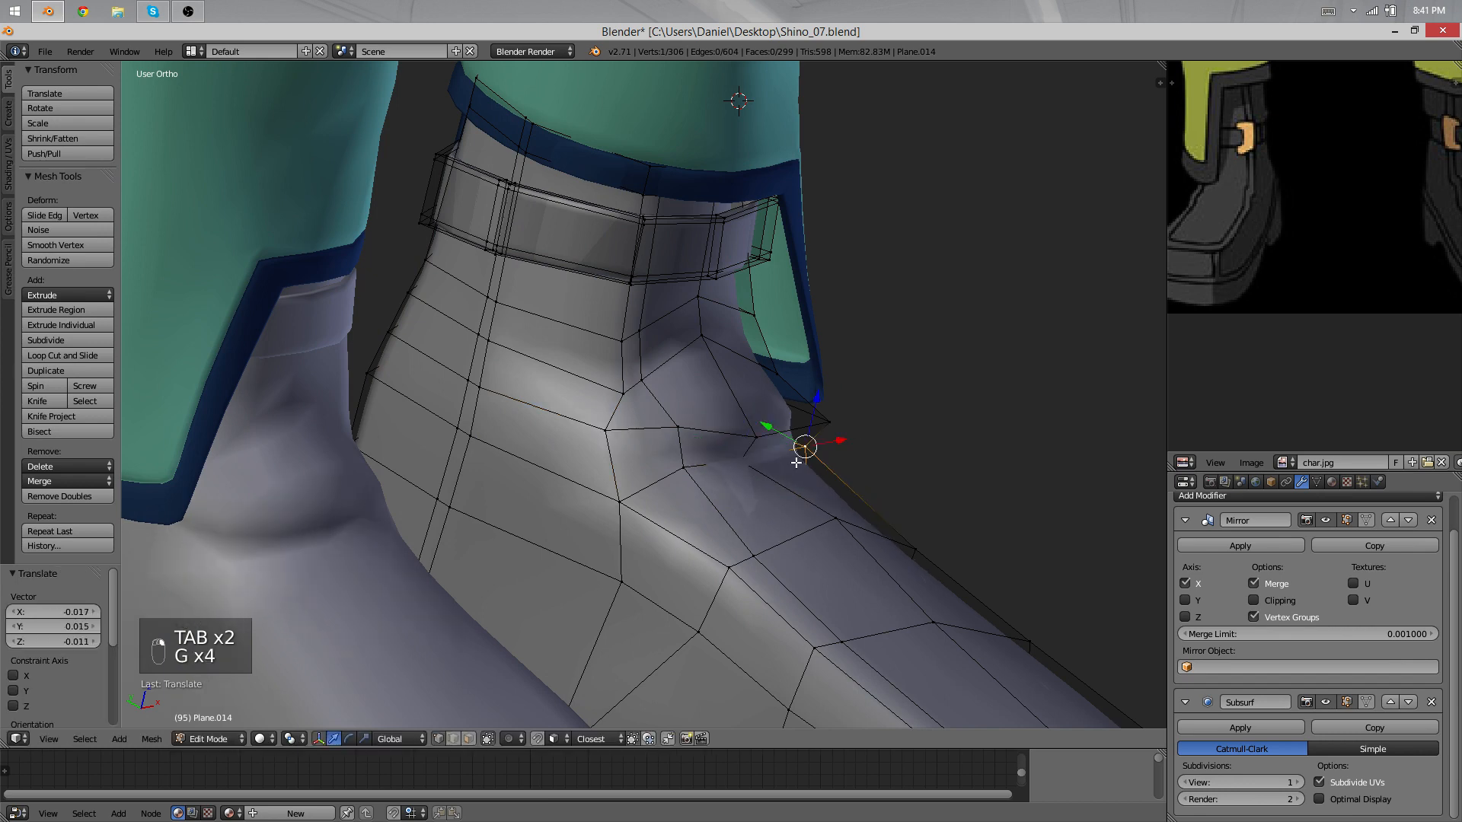
key("g")
left_click(813, 397)
Step: Box-select the vertices across the front ankle crease, smooth them, and leave Edit Mode
key("Tab")
middle_click_drag(800, 427, 686, 488)
scroll(631, 522, "down", 8)
scroll(731, 457, "up", 7)
key("Tab")
key("a")
key("a")
key("a")
scroll(759, 439, "up", 1)
key("b")
left_click_drag(757, 469, 682, 353)
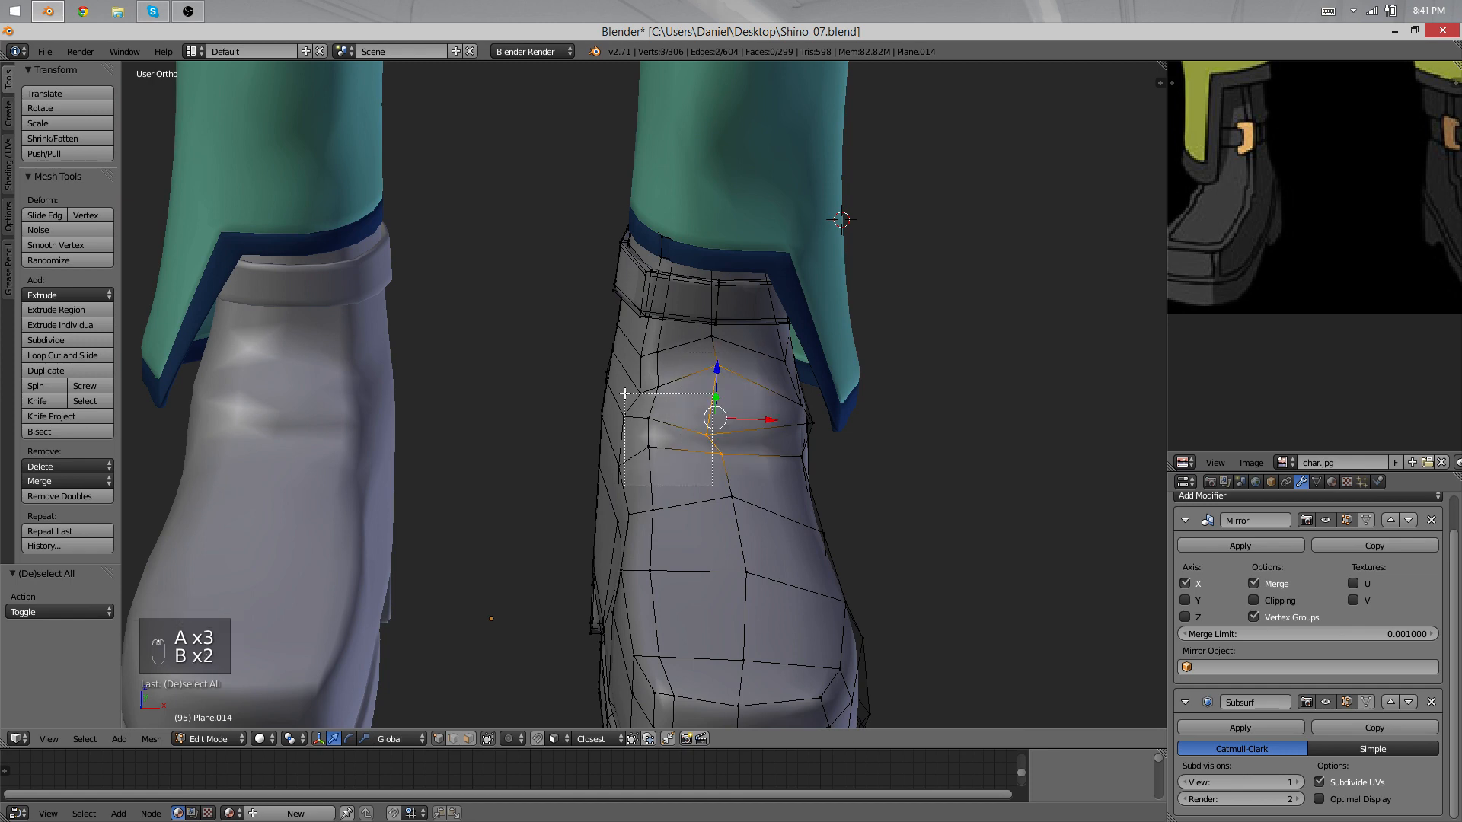
middle_click_drag(792, 451, 793, 417)
key("q")
key("Tab")
scroll(793, 418, "down", 4)
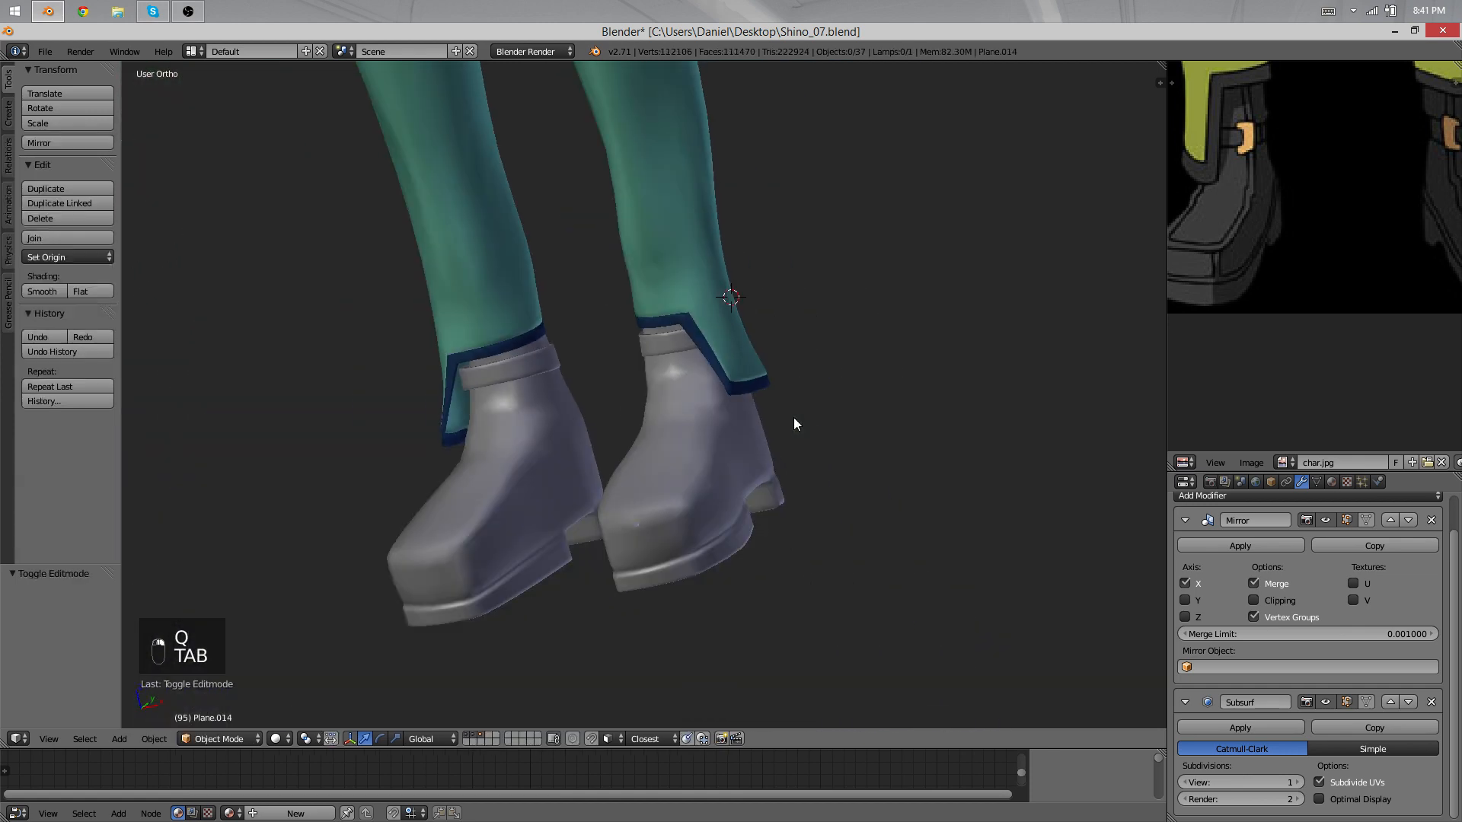
Step: Examine the smoothed boots from several angles and compare their shape with the reference drawing
scroll(793, 425, "down", 3)
middle_click_drag(779, 480, 656, 494)
scroll(816, 448, "up", 4)
scroll(789, 438, "up", 3)
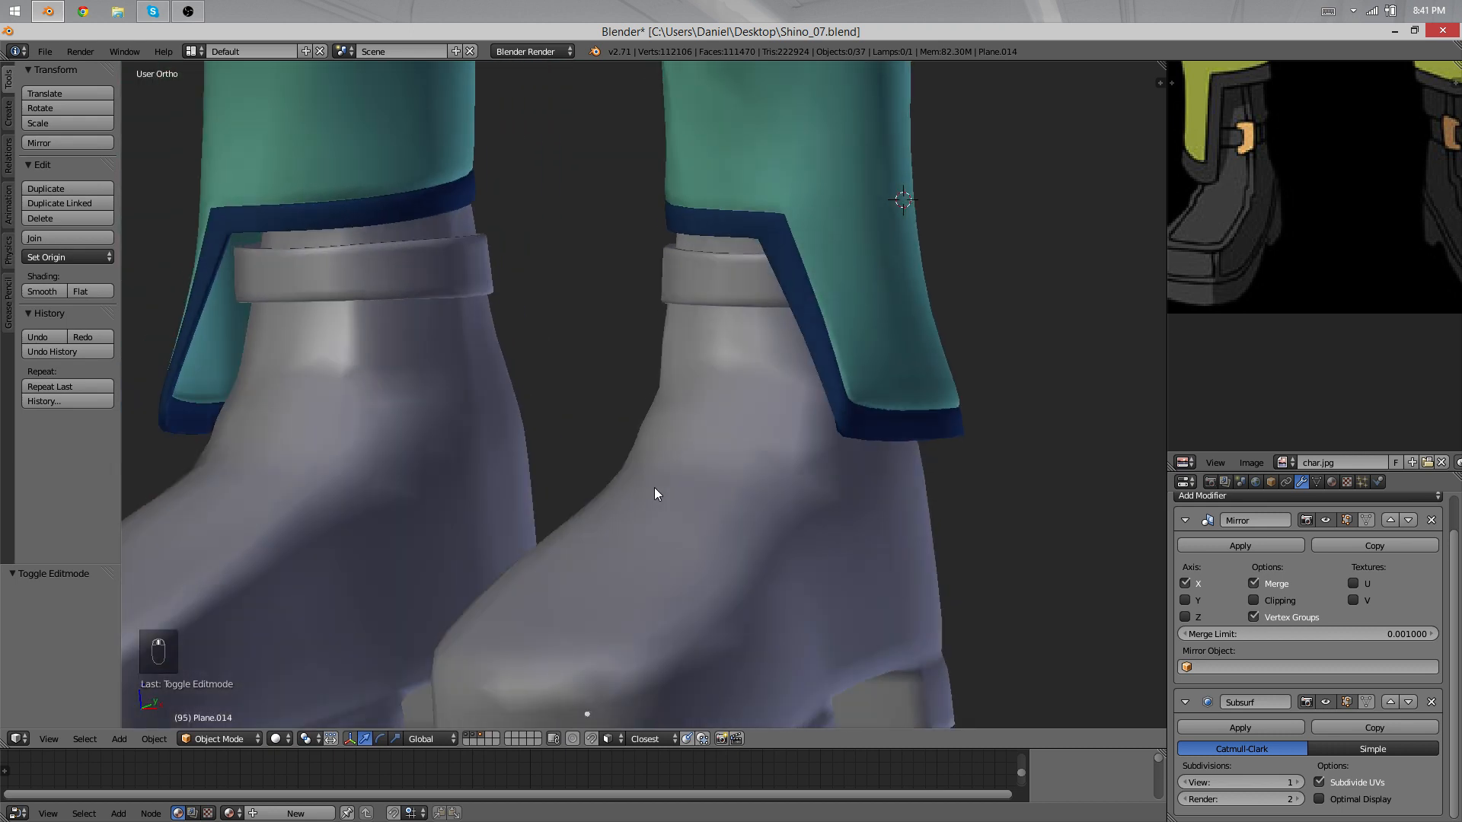
scroll(655, 494, "down", 5)
middle_click_drag(1233, 310, 1239, 370)
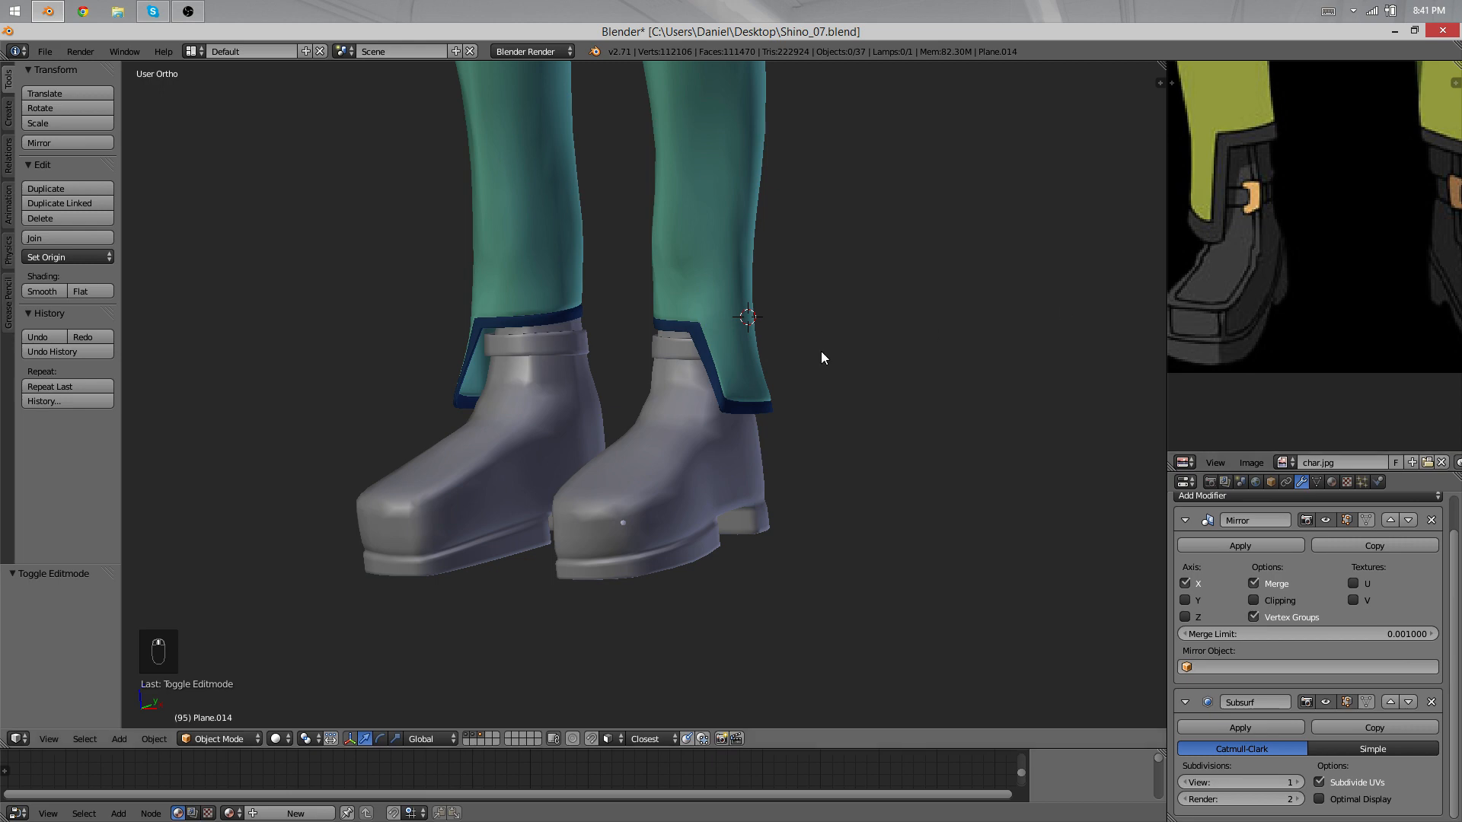
middle_click_drag(544, 434, 651, 431)
scroll(651, 431, "up", 5)
key("Tab")
key("Tab")
scroll(681, 464, "down", 3)
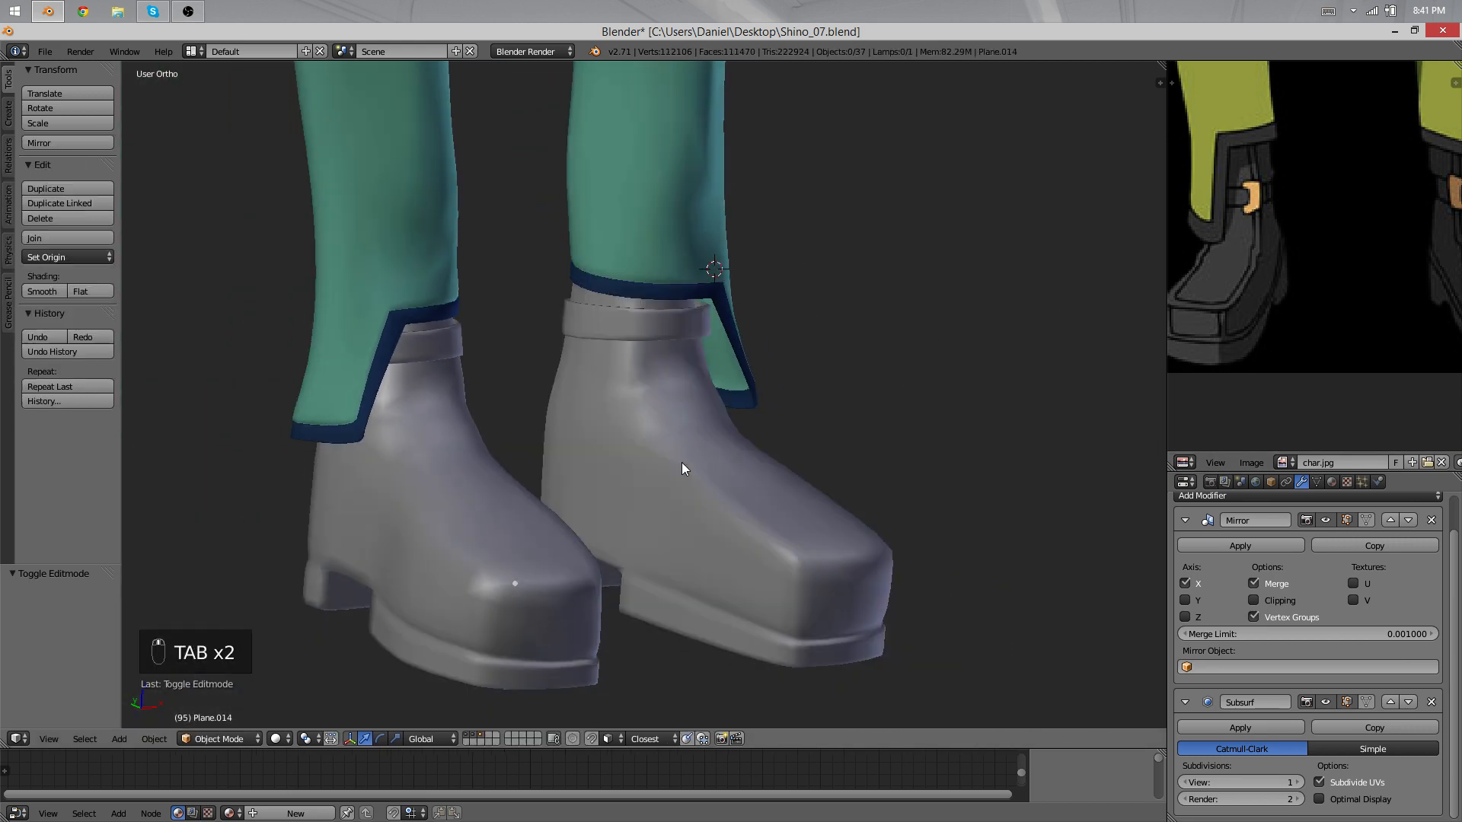
Step: Move the vertex on the side of the boot's upper edge slightly outward and down toward the toe
key("Tab")
right_click(706, 497)
key("g")
left_click(731, 496)
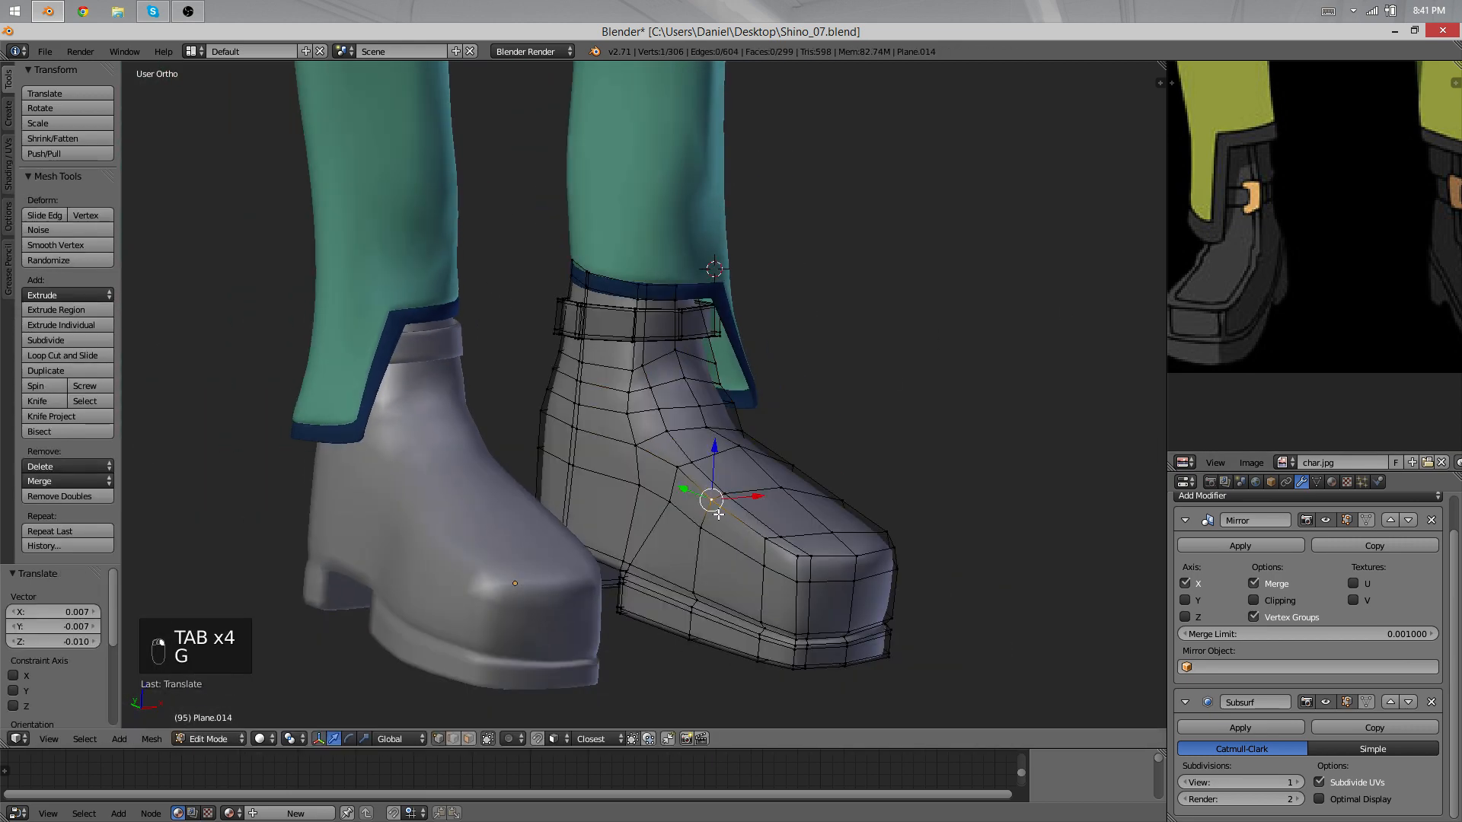
Step: Select the edges outlining the boot's top panel from ankle to toe, plus the front corner edge of the toe
scroll(743, 499, "down", 1)
scroll(745, 503, "up", 2)
middle_click_drag(718, 536, 637, 466, "shift")
scroll(638, 465, "down", 1)
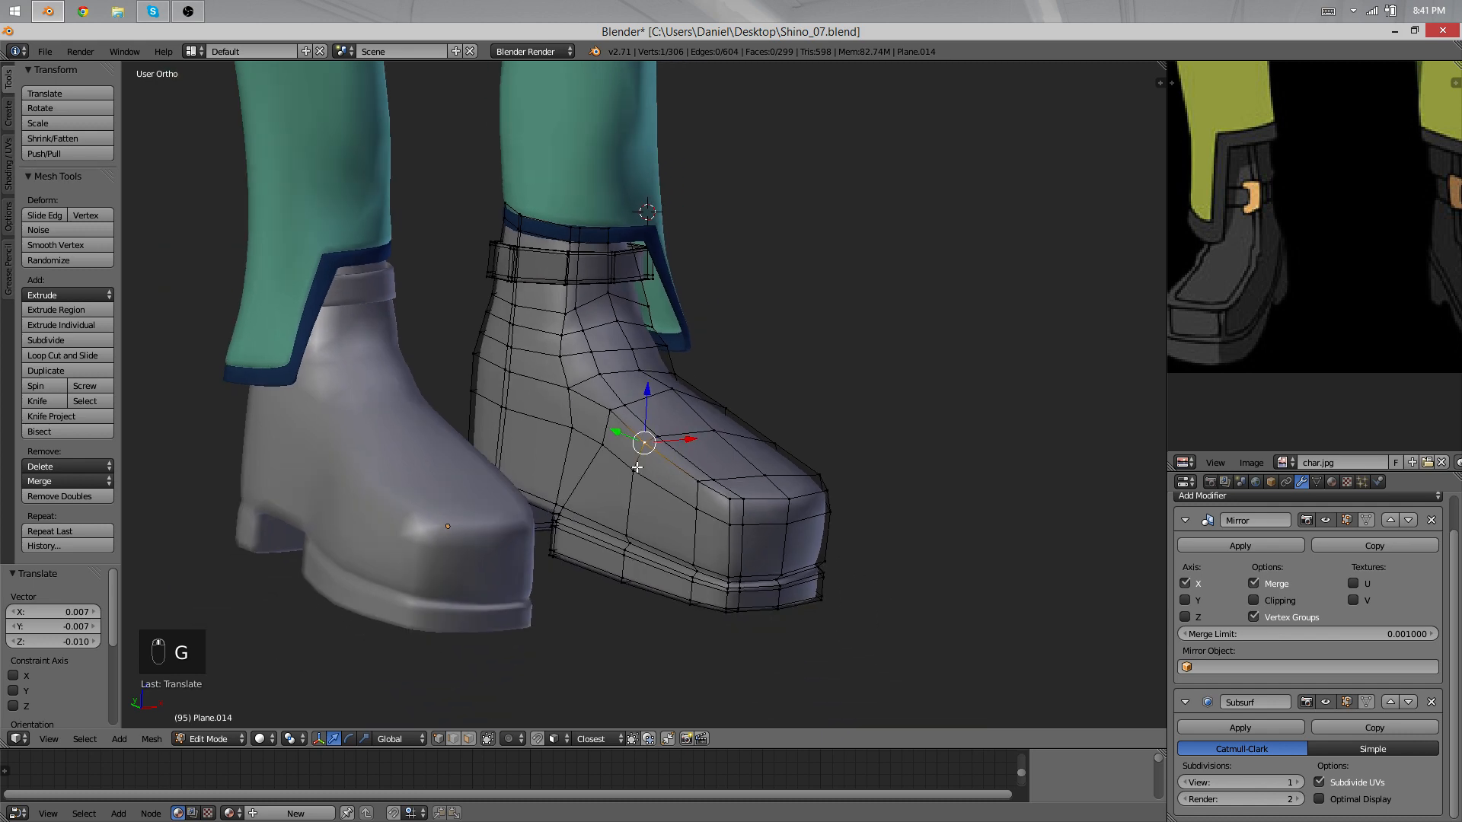
scroll(634, 455, "up", 2)
middle_click_drag(760, 497, 699, 571)
right_click(680, 594, "alt+shift")
middle_click_drag(876, 526, 742, 498)
middle_click_drag(609, 463, 769, 535)
right_click(709, 402, "alt+shift")
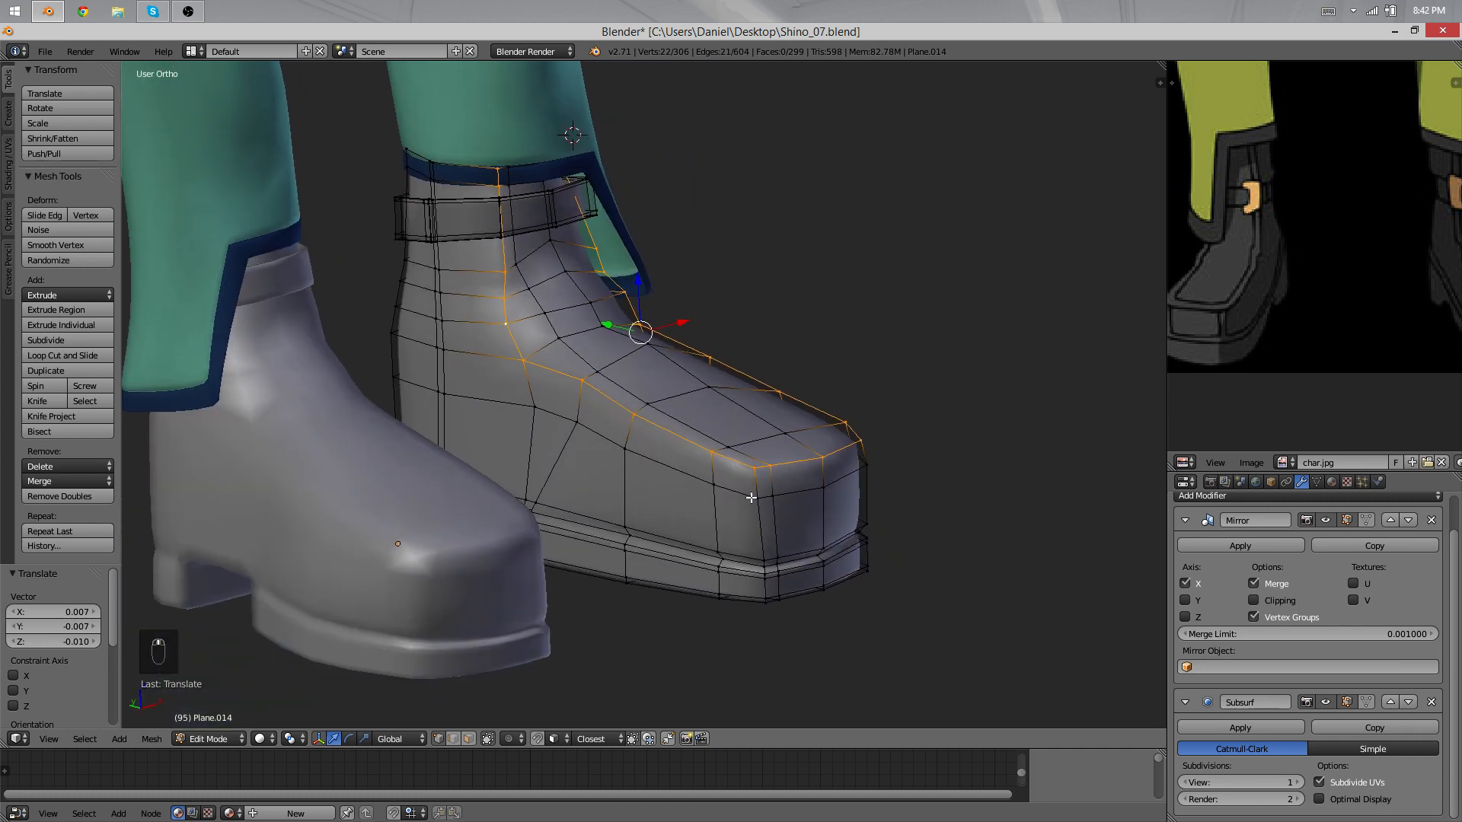
middle_click_drag(807, 494, 787, 479)
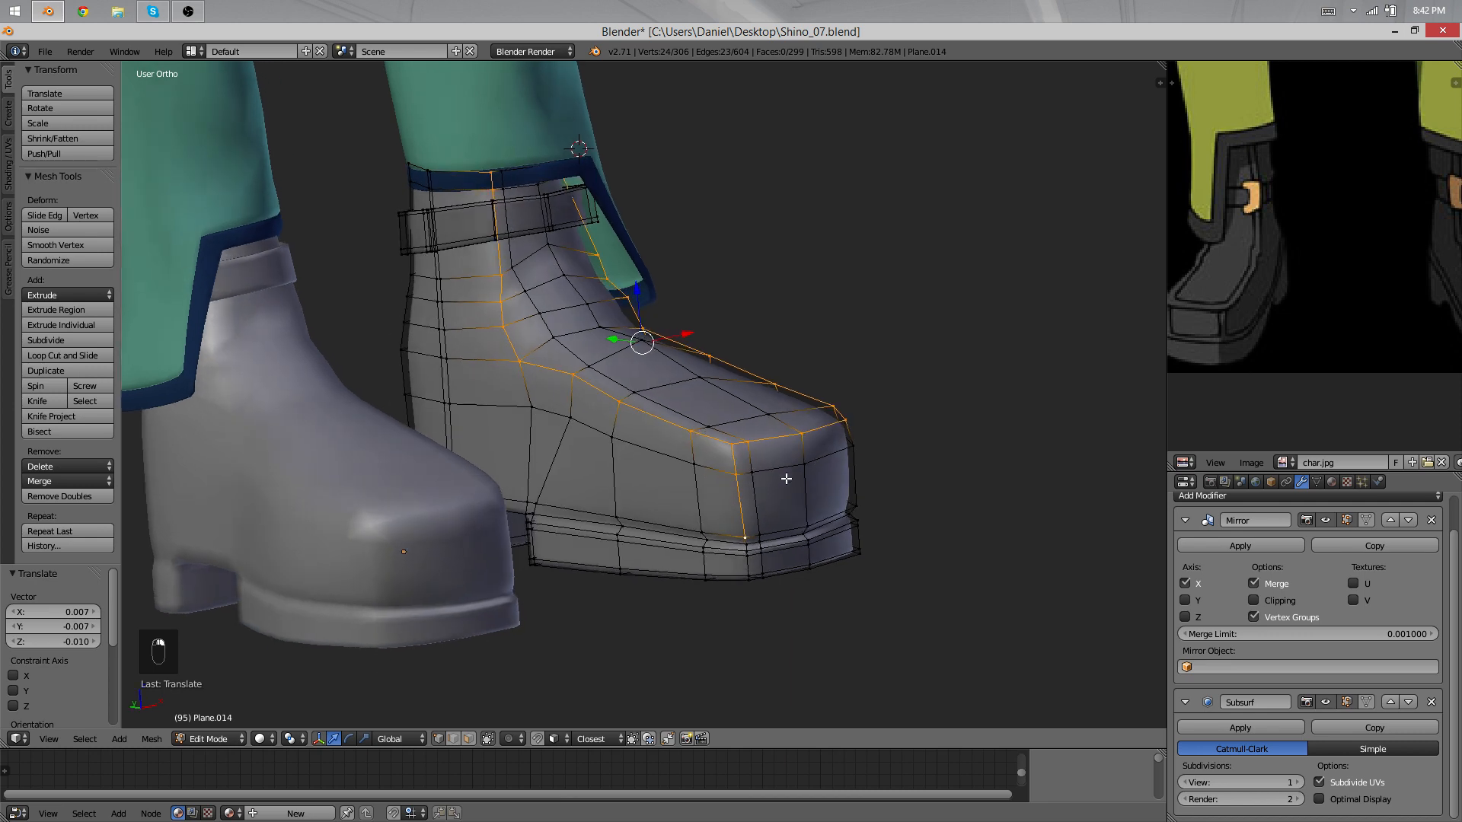
Step: Extend the edge selection along the seam just above the sole, around the toe and back to the heel
middle_click_drag(804, 428, 600, 487)
scroll(581, 547, "up", 2)
middle_click_drag(887, 430, 640, 428)
scroll(995, 424, "up", 1)
scroll(995, 424, "down", 1)
mouse_move(1325, 278)
middle_mouse_down()
mouse_move(1429, 255)
mouse_move(1345, 285)
middle_mouse_up()
scroll(1419, 281, "down", 3)
scroll(1344, 285, "up", 1)
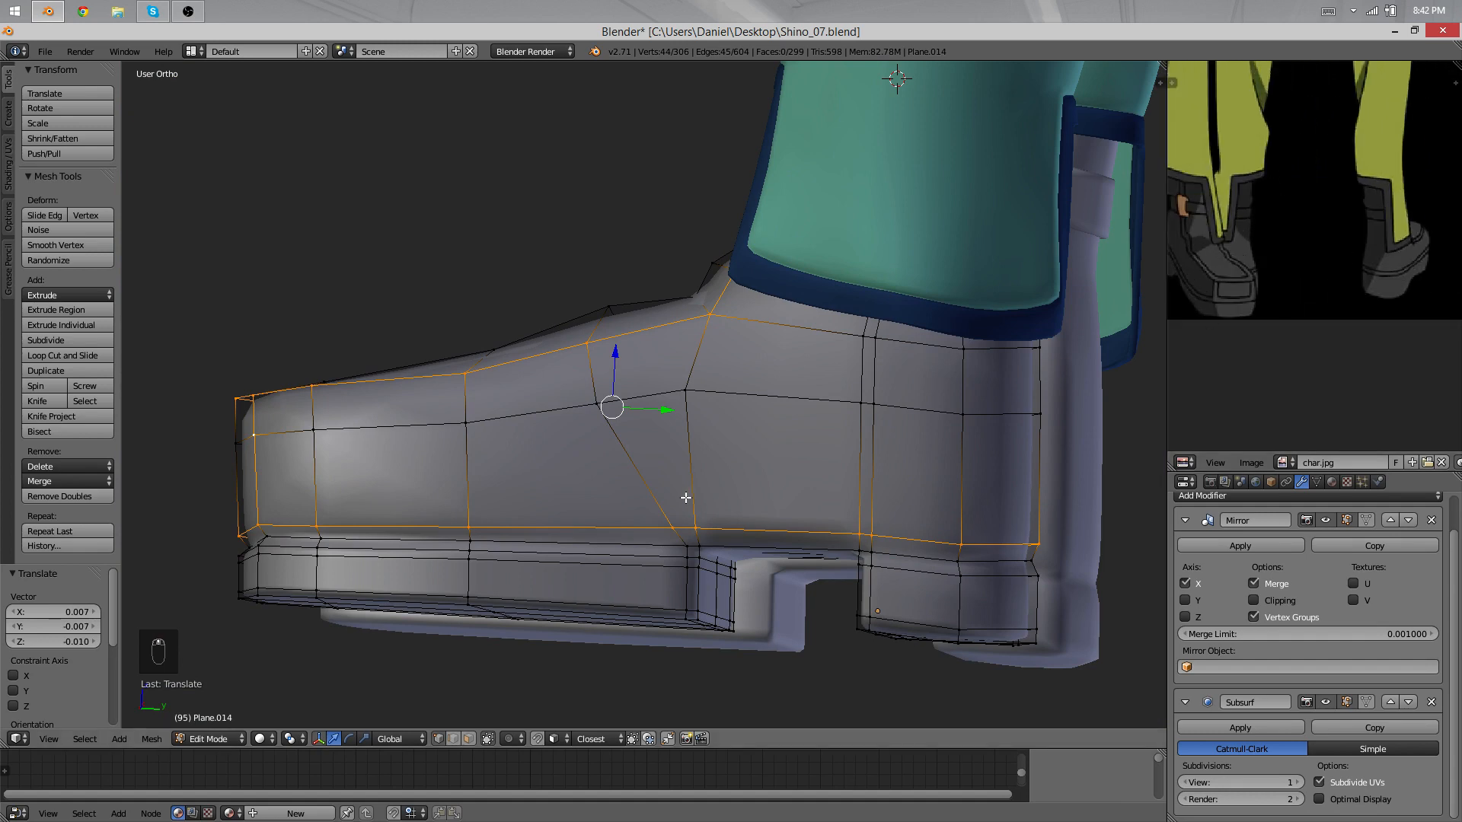
middle_click_drag(685, 496, 799, 479)
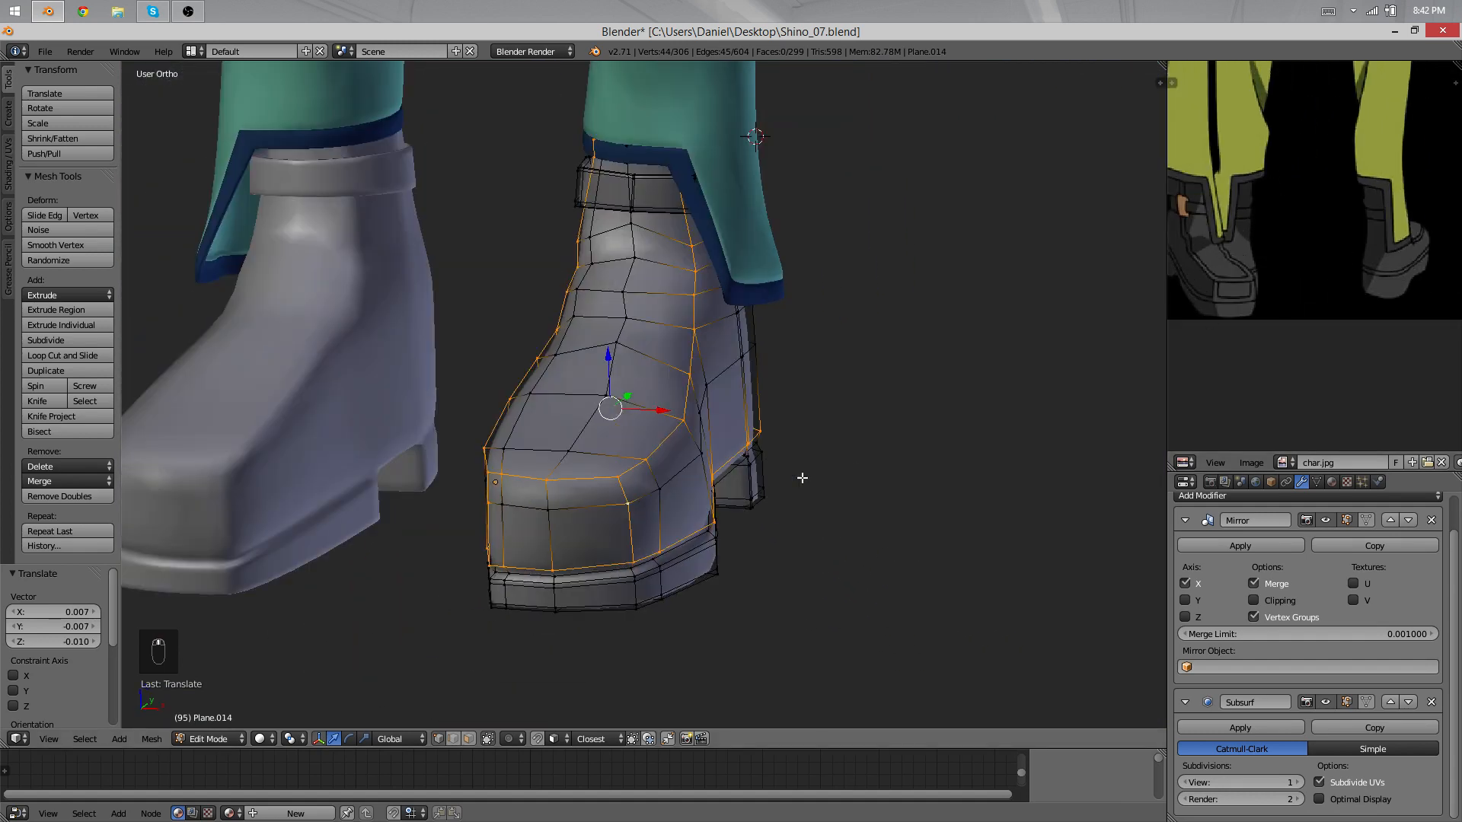
Step: Duplicate the selected seam edges in place, separate them into their own object, and select that object in Object Mode
key("shift+d")
right_click(891, 383)
key("p")
left_click(896, 383)
key("q")
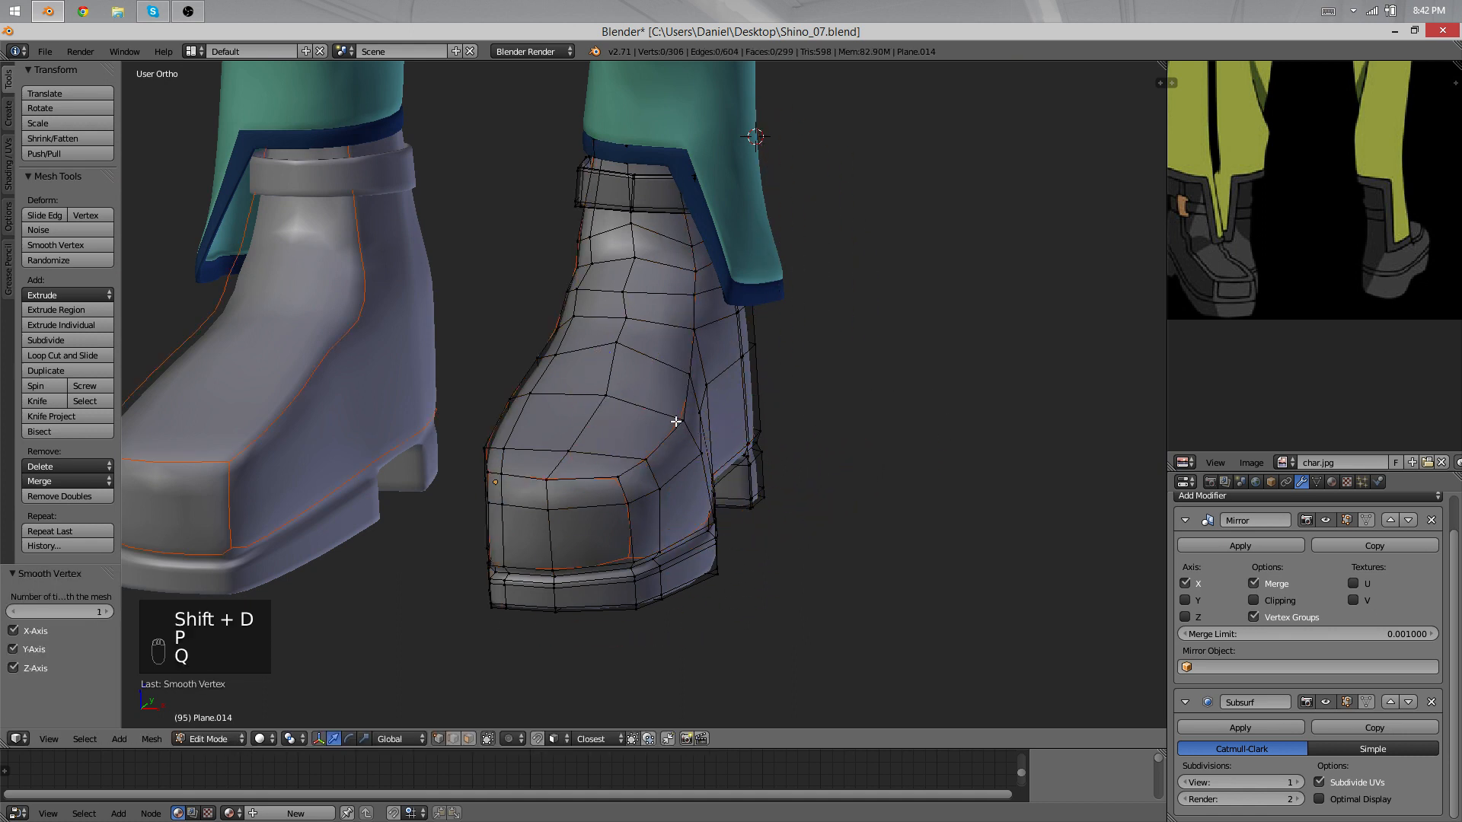
key("Tab")
right_click(655, 442)
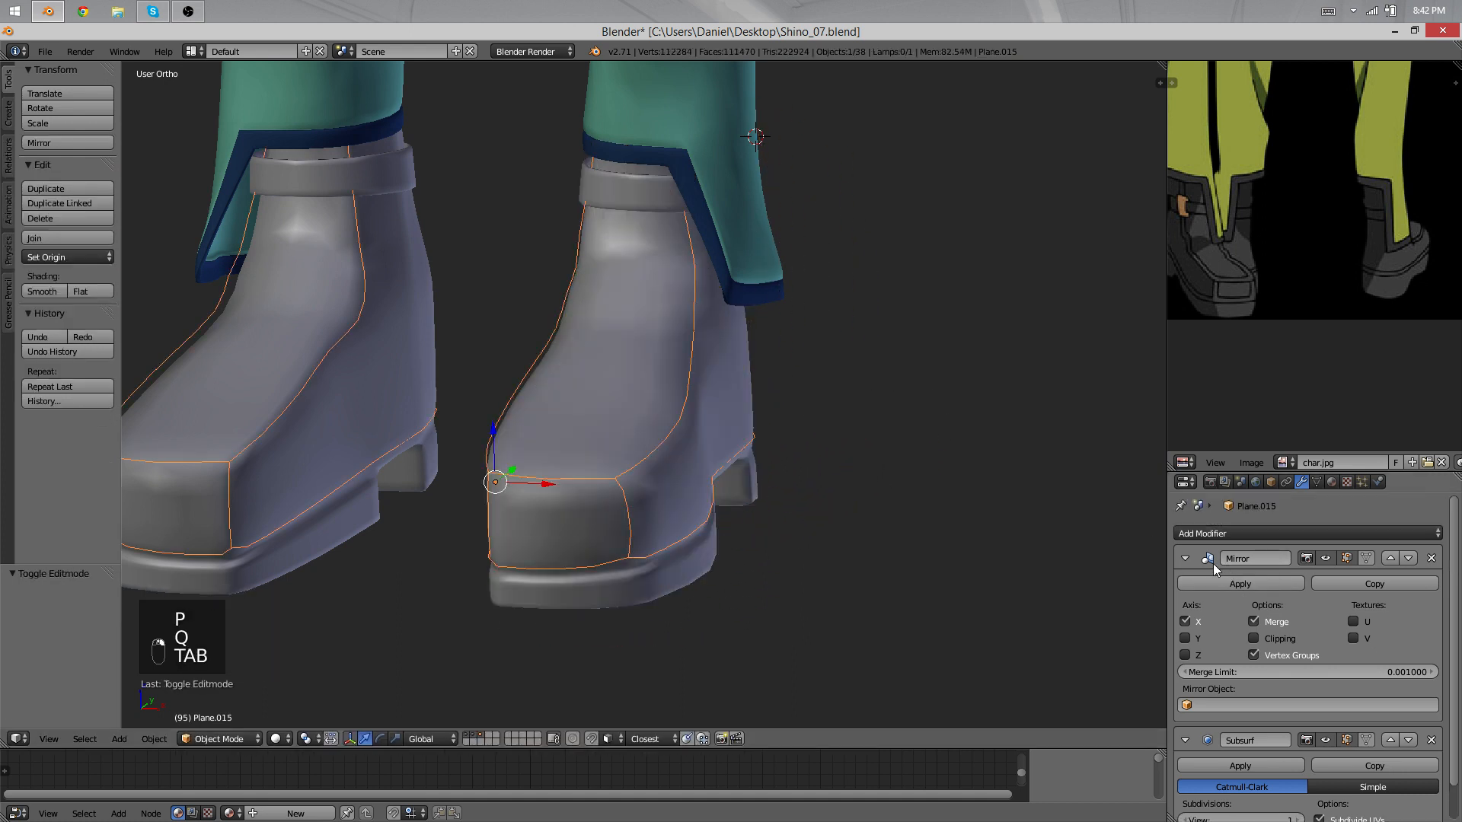
Step: Add a Wireframe modifier to the seam object, set its thickness to 0.0119, and place it above the Subsurf modifier
left_click(1184, 558)
left_click(1185, 587)
left_click(1235, 533)
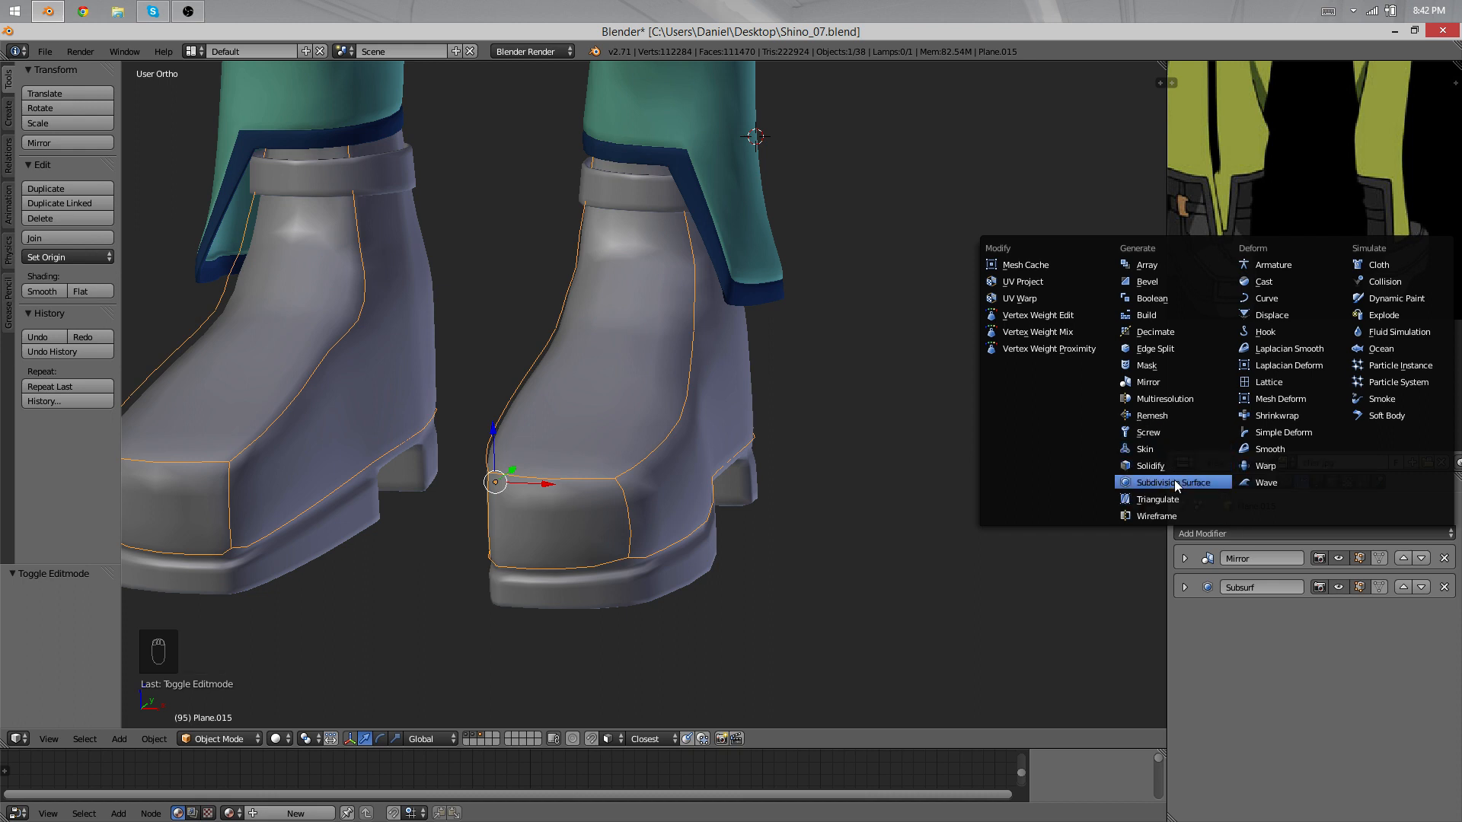
left_click(1185, 516)
scroll(883, 540, "up", 3)
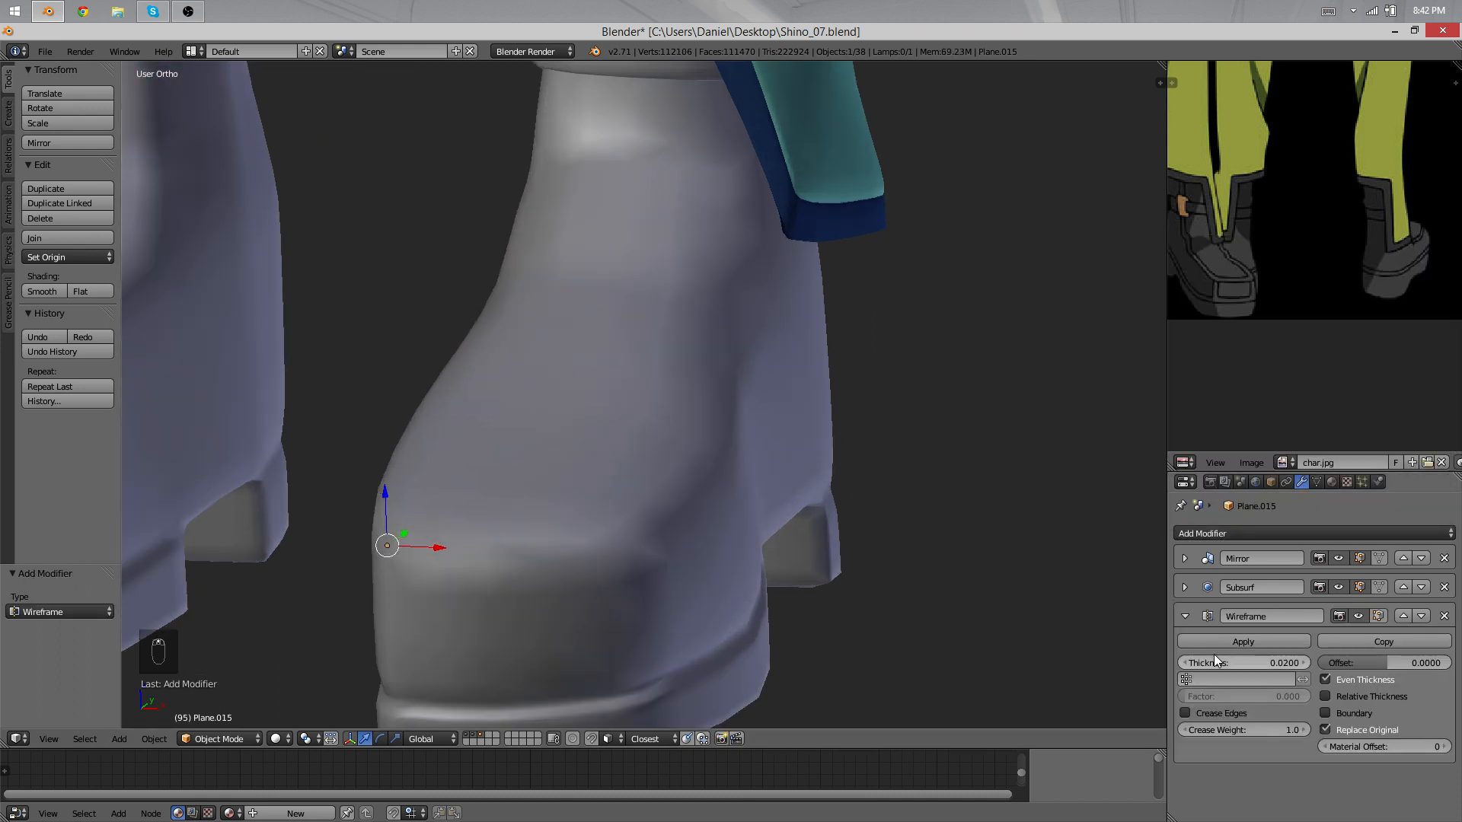
left_click_drag(1218, 658, 1223, 658)
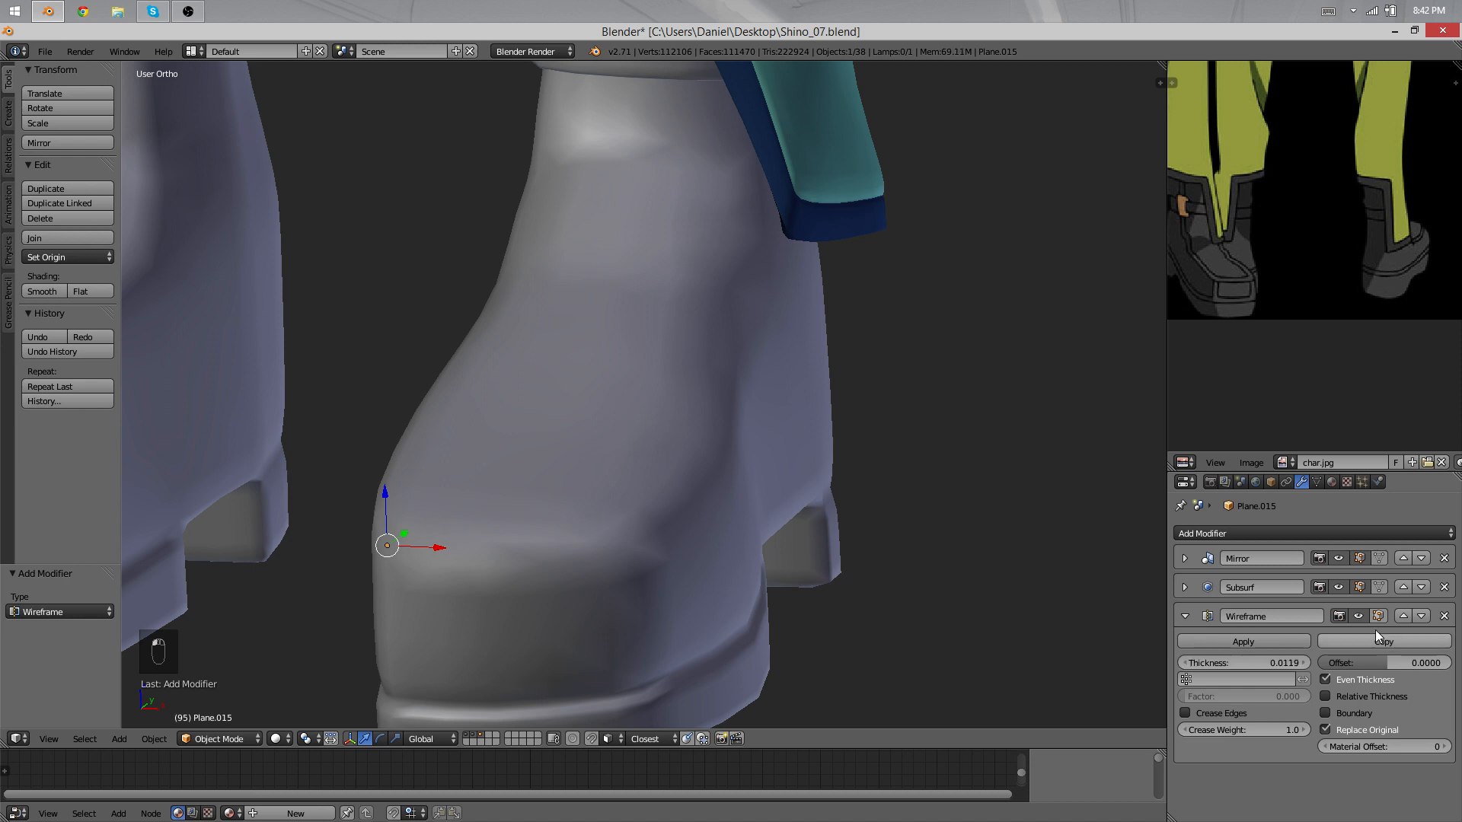
left_click(1402, 615)
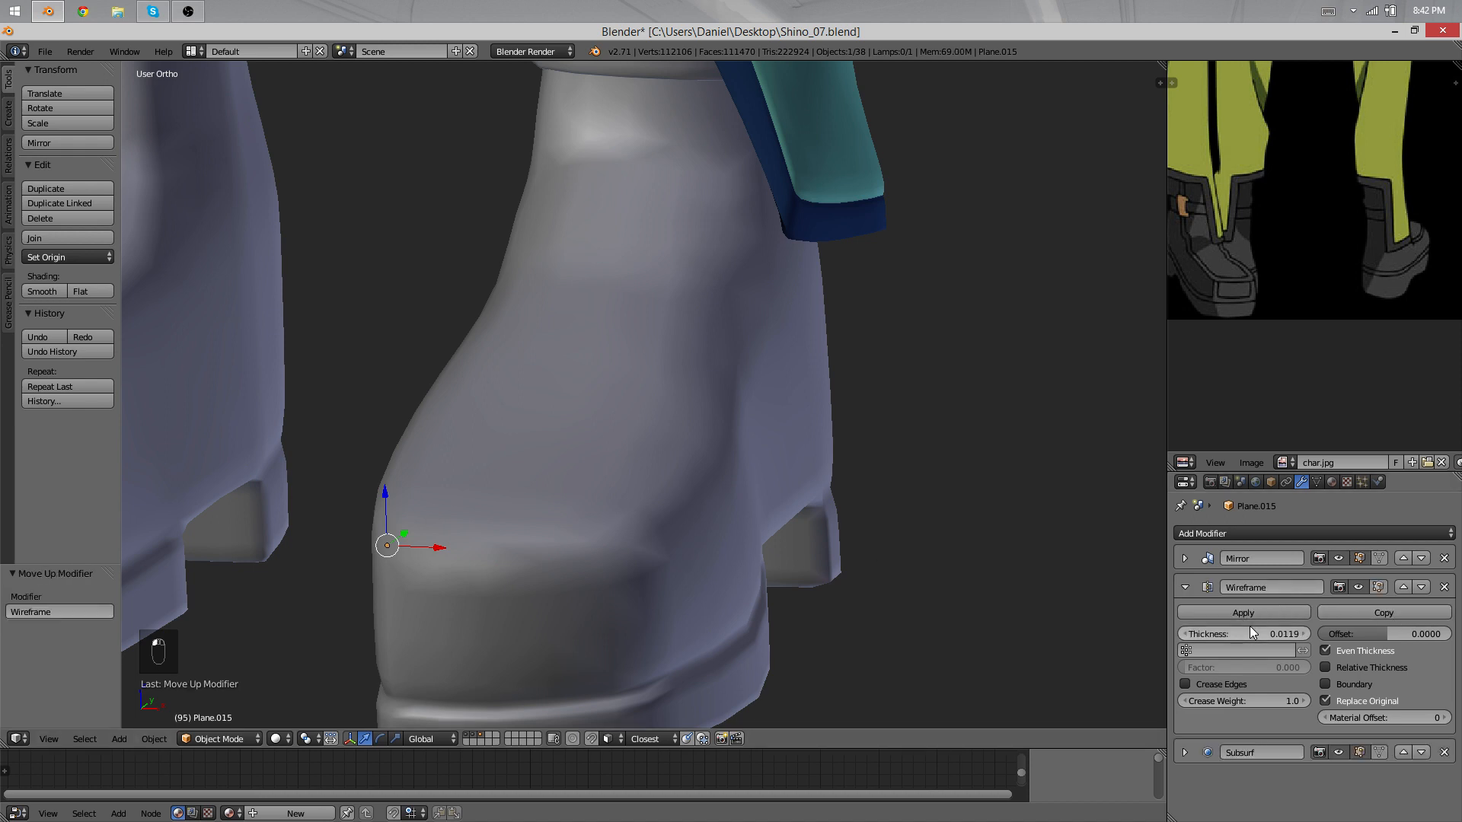
scroll(641, 469, "down", 6)
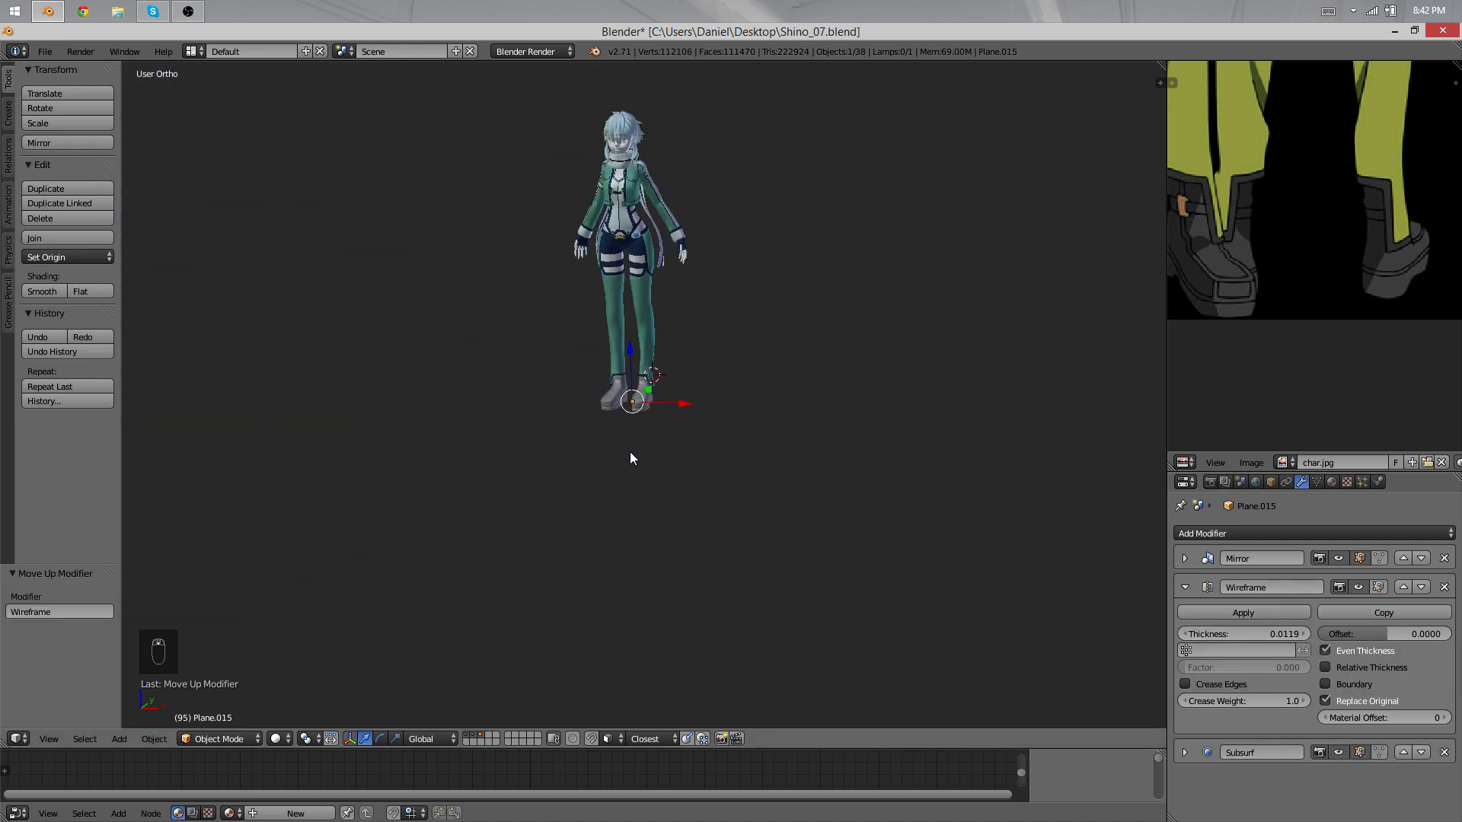
scroll(629, 451, "up", 5)
scroll(715, 445, "up", 5)
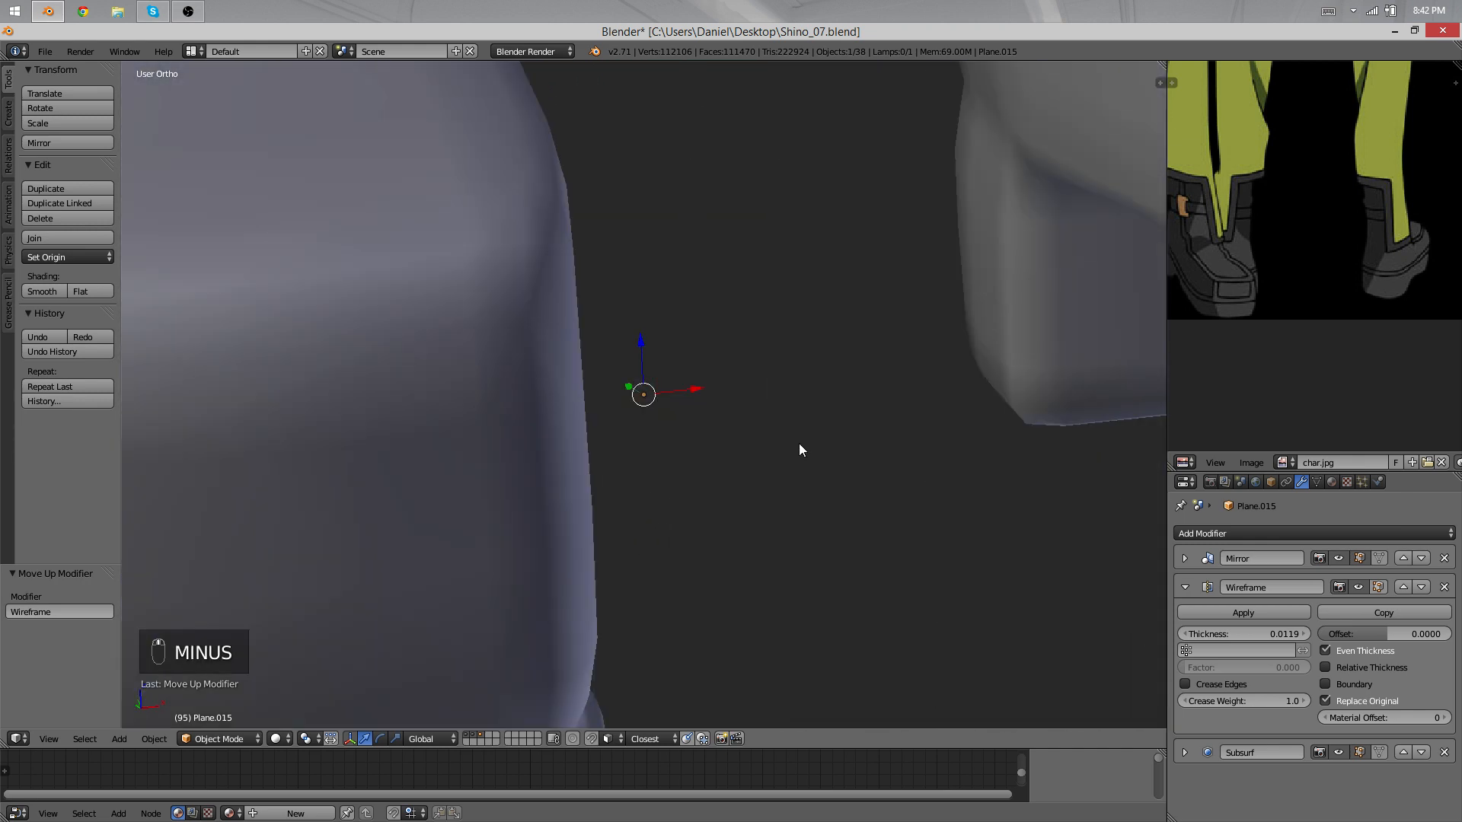
scroll(786, 466, "down", 2)
key("u")
key("u")
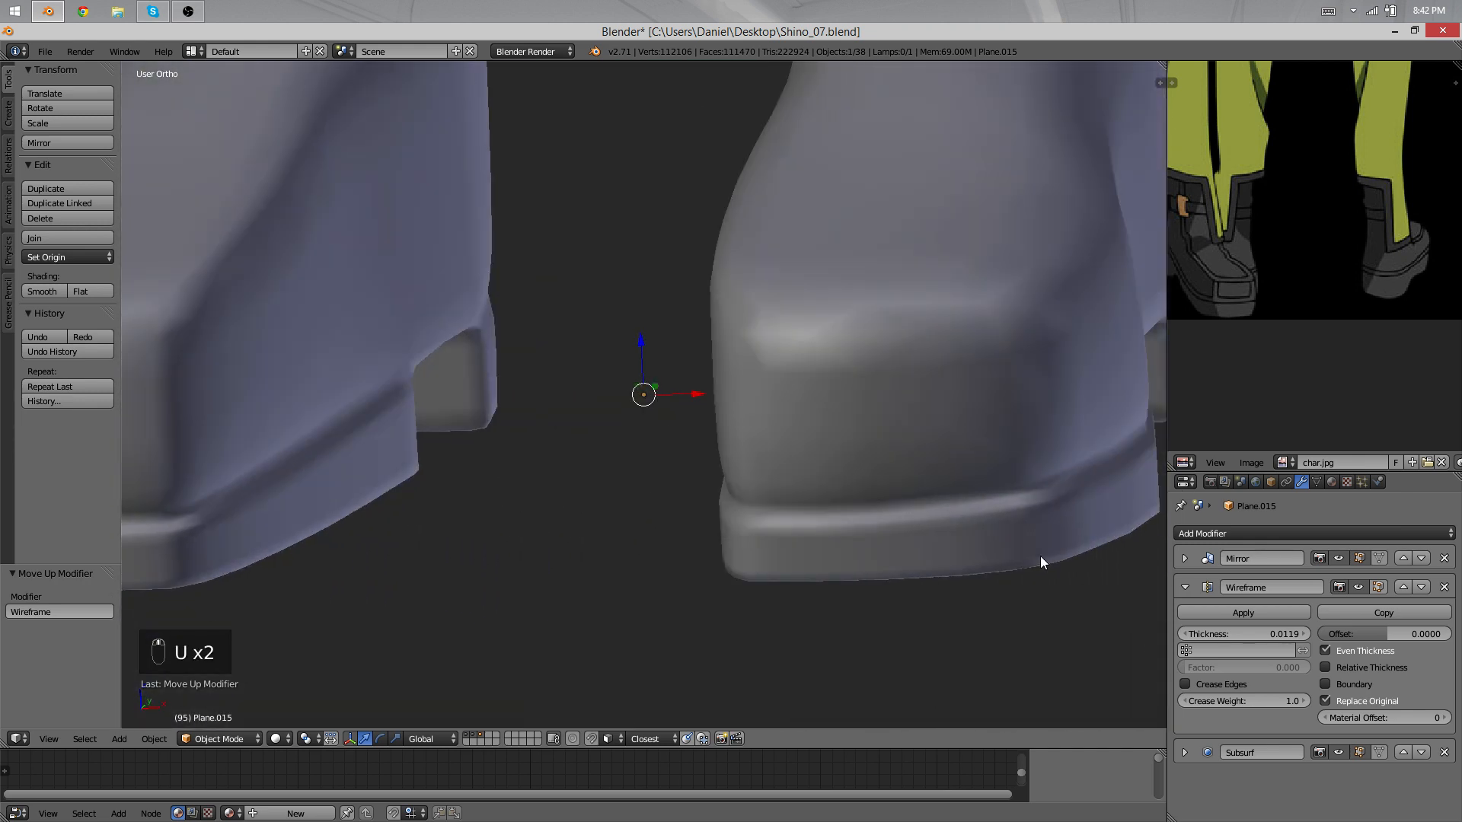
Step: Recalculate normals for the whole seam mesh and try a Wireframe thickness of 0.0207 with an offset of -0.6347
key("Tab")
scroll(910, 529, "down", 1)
key("a")
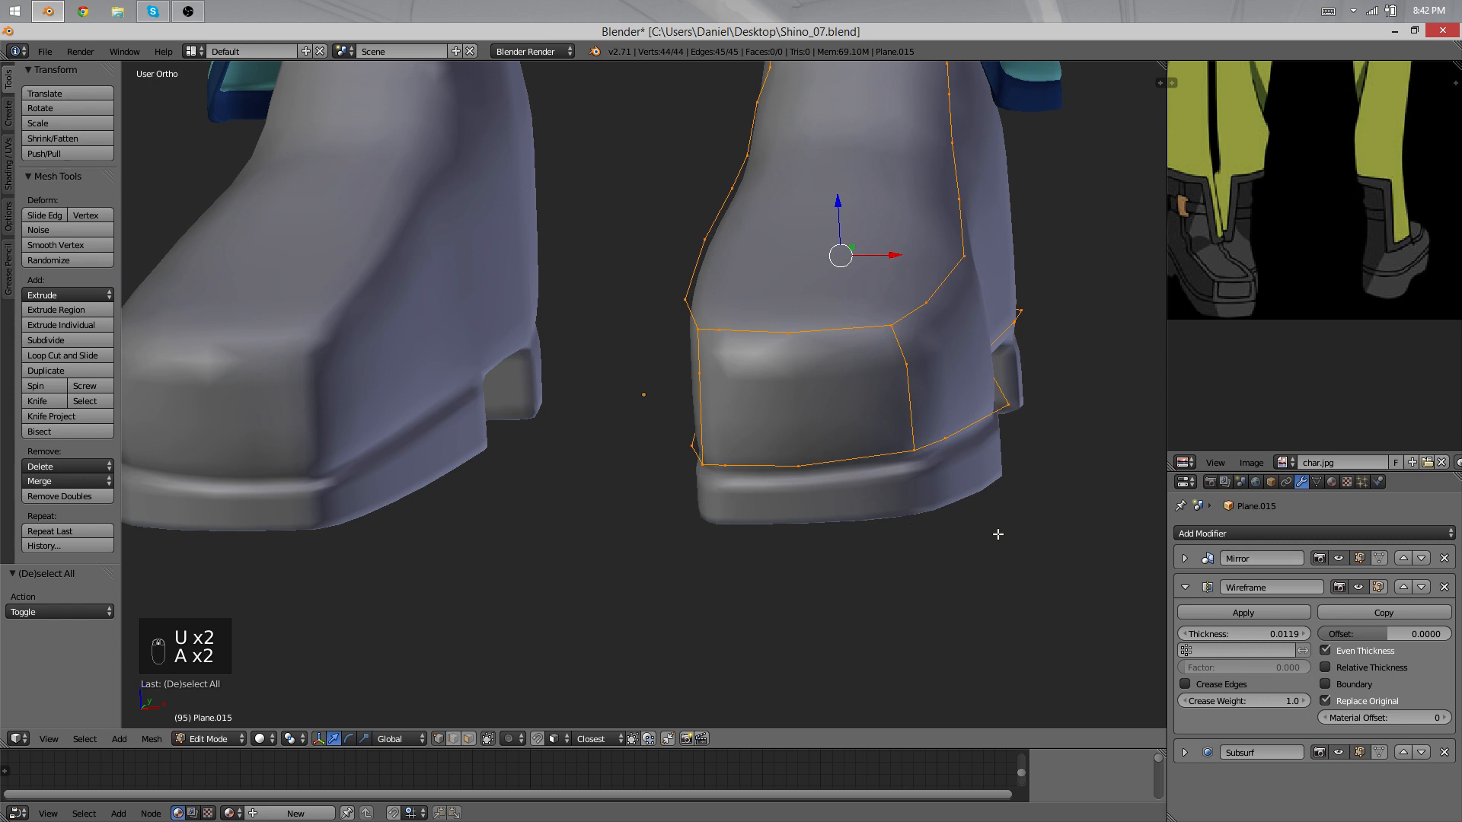
middle_click_drag(997, 535, 1227, 630)
key("a")
key("a")
key("a")
key("ctrl+n")
key("Tab")
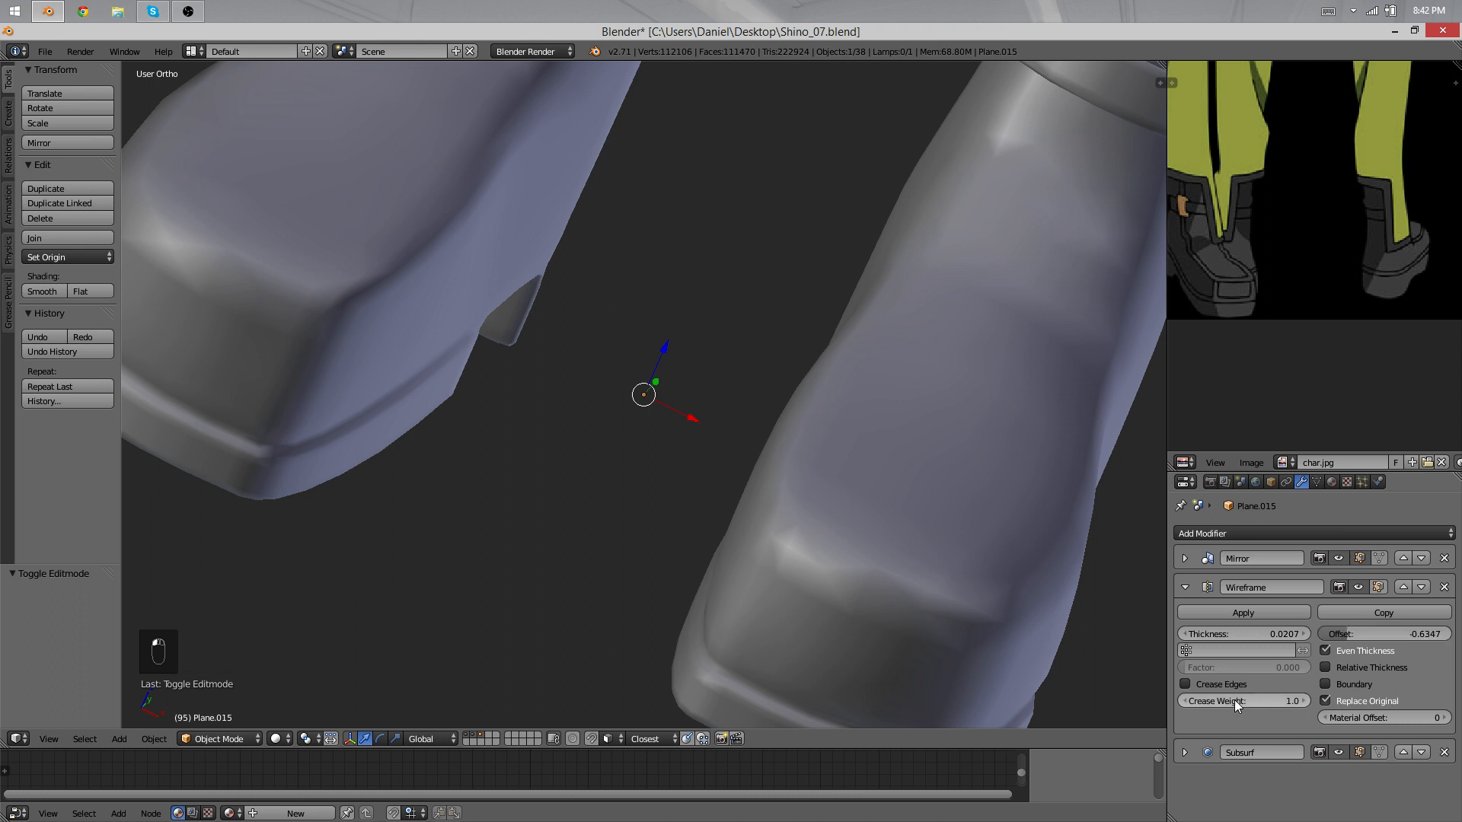
Step: Remove the Wireframe modifier from the seam object
scroll(874, 577, "down", 5)
middle_click_drag(874, 577, 911, 555)
scroll(910, 555, "up", 4)
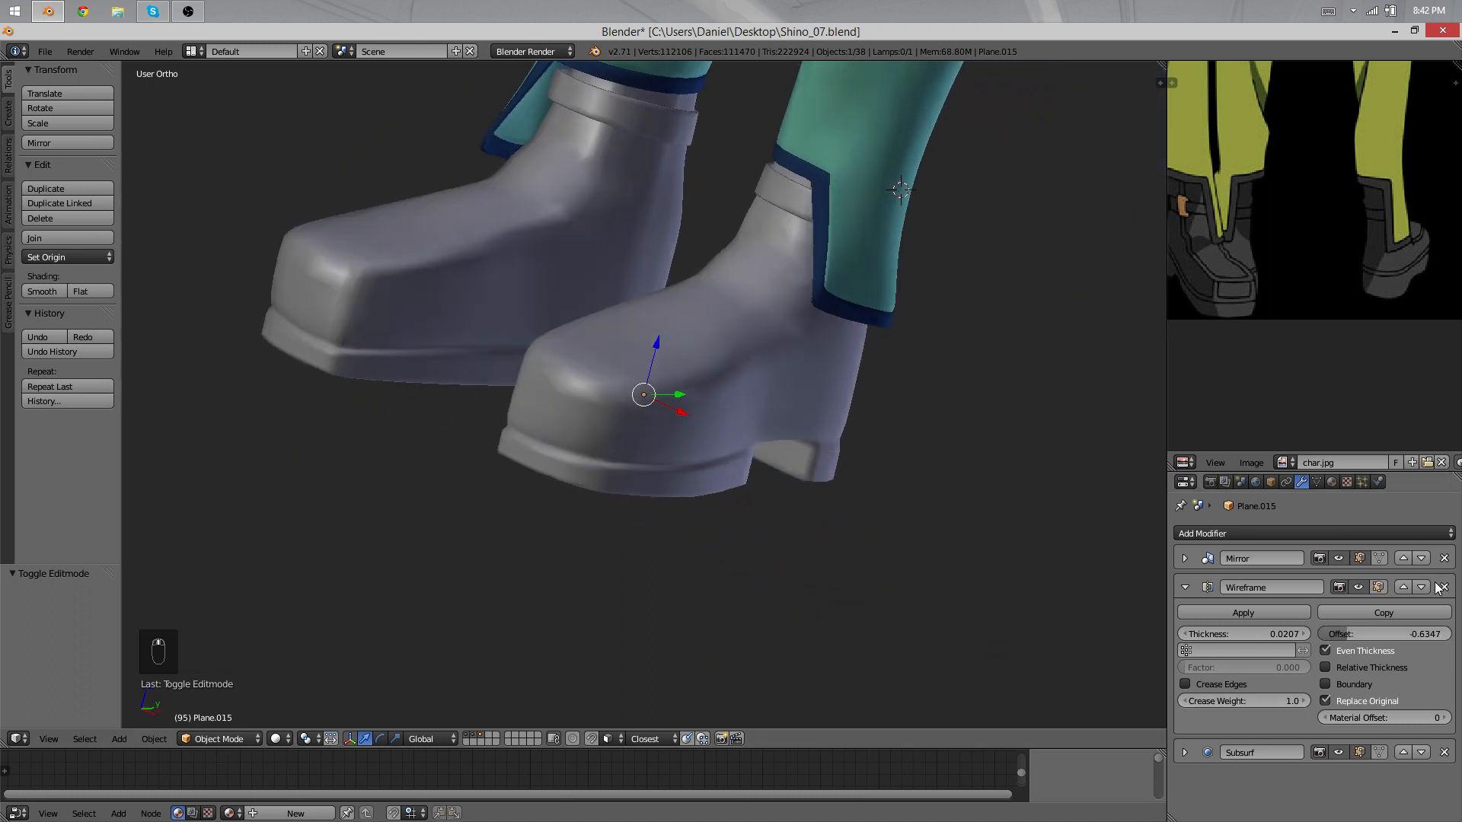
left_click(1402, 587)
left_click(1445, 558)
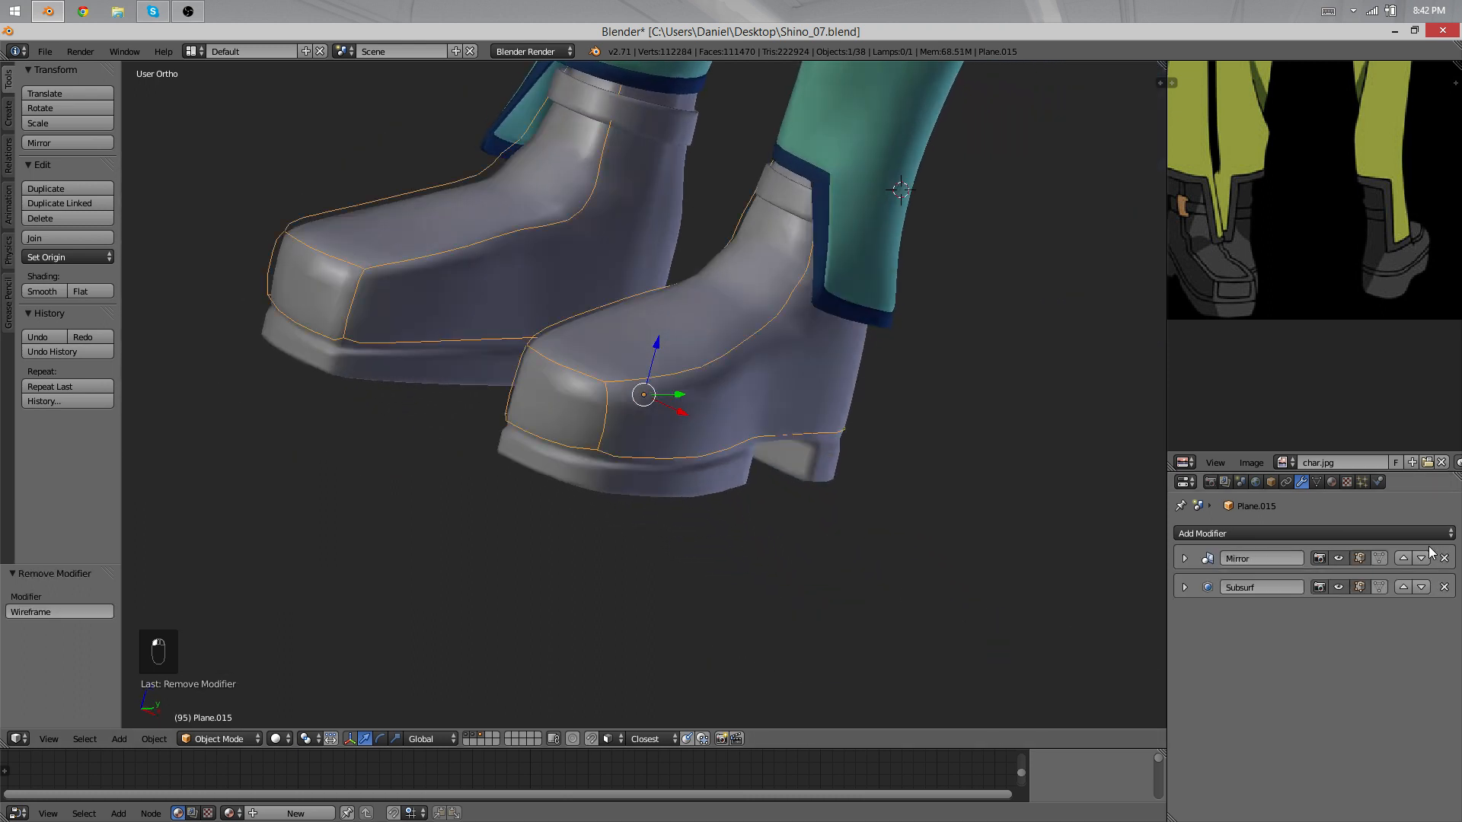
Step: Try a Skin modifier on the seam object and remove it
left_click(1392, 533)
left_click(1200, 449)
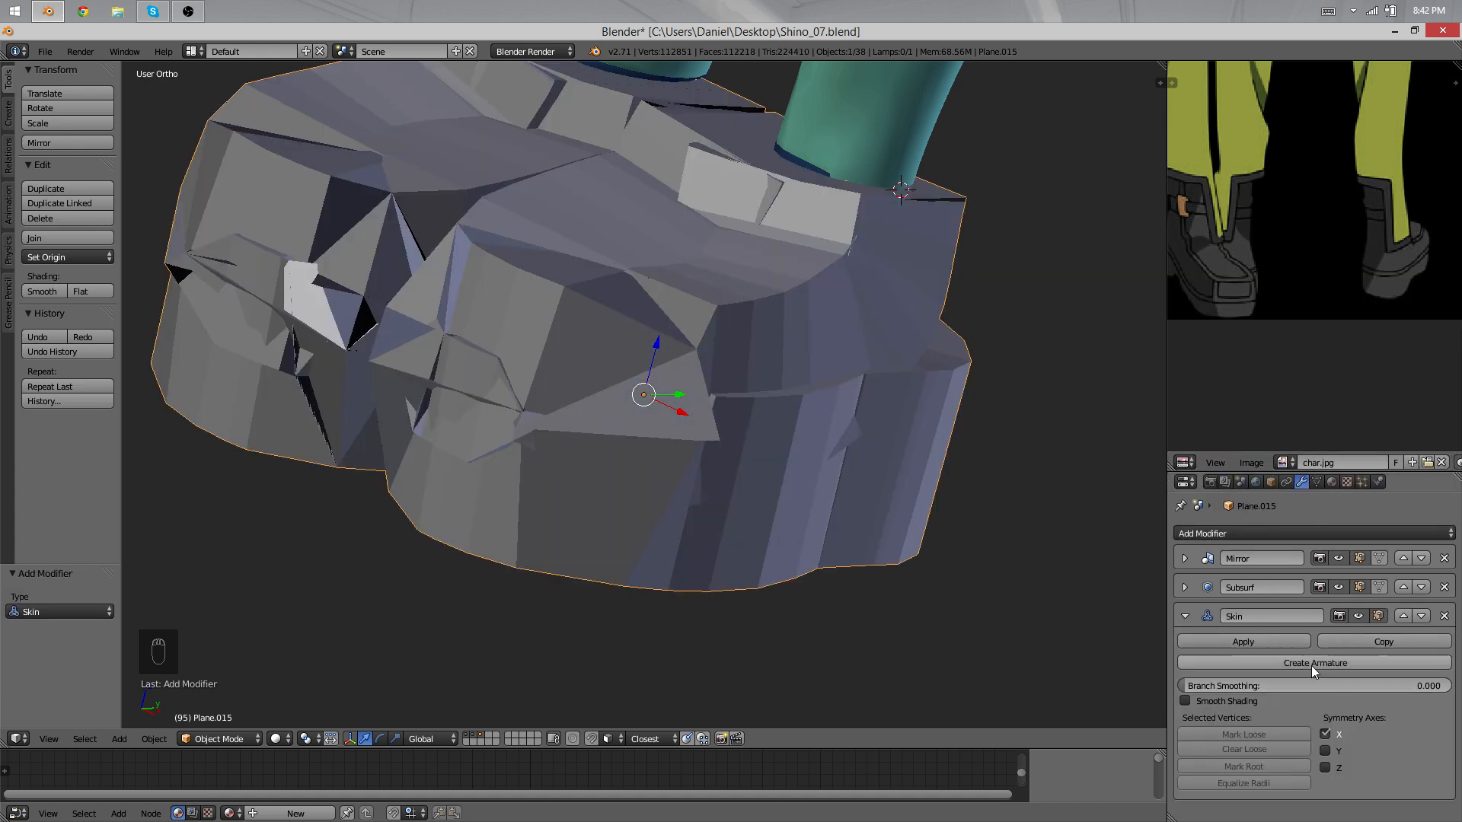
left_click(1445, 616)
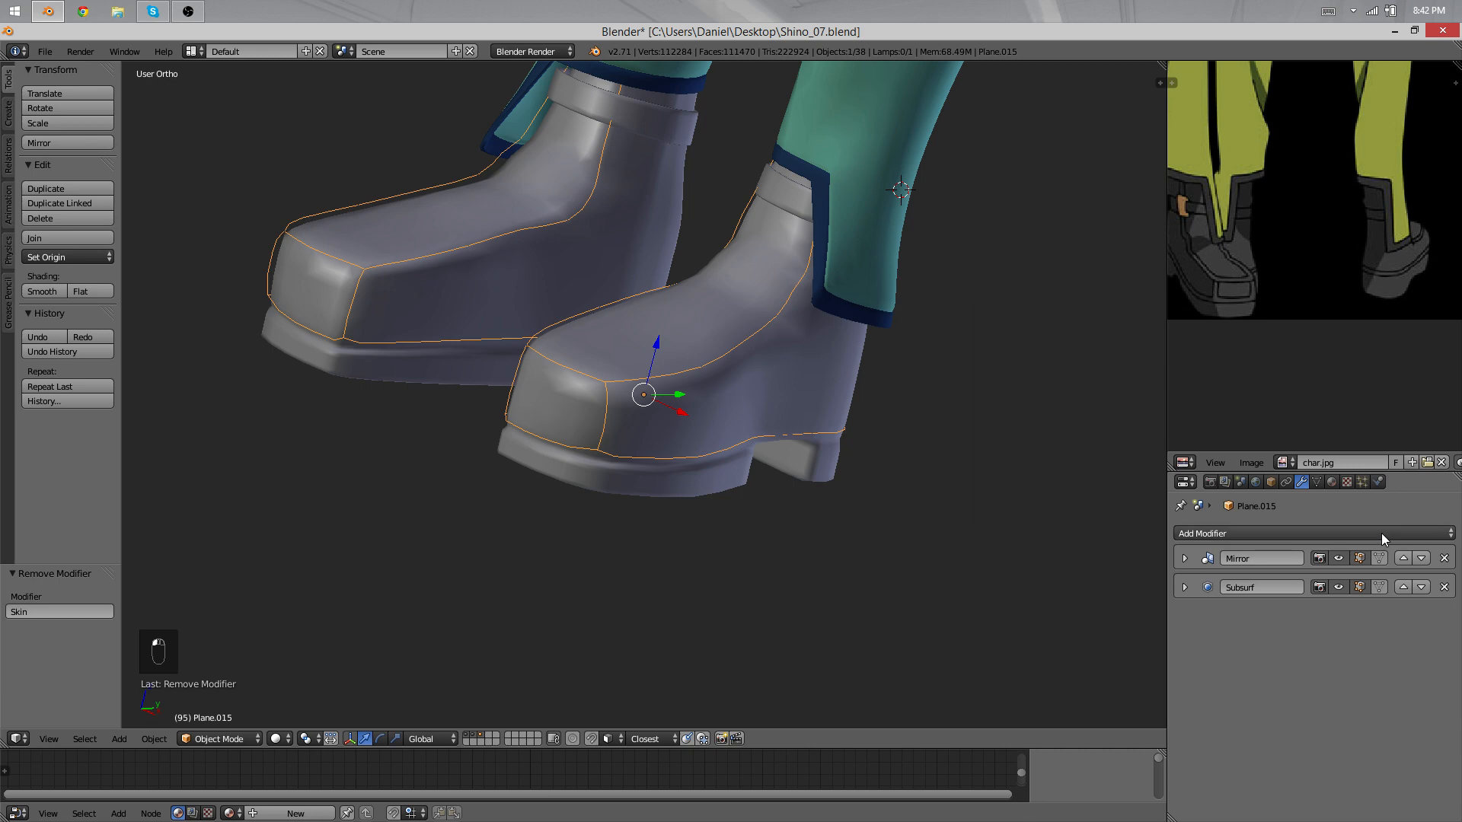
Step: Extrude the entire seam edge outline in place in Edit Mode
left_click(1381, 533)
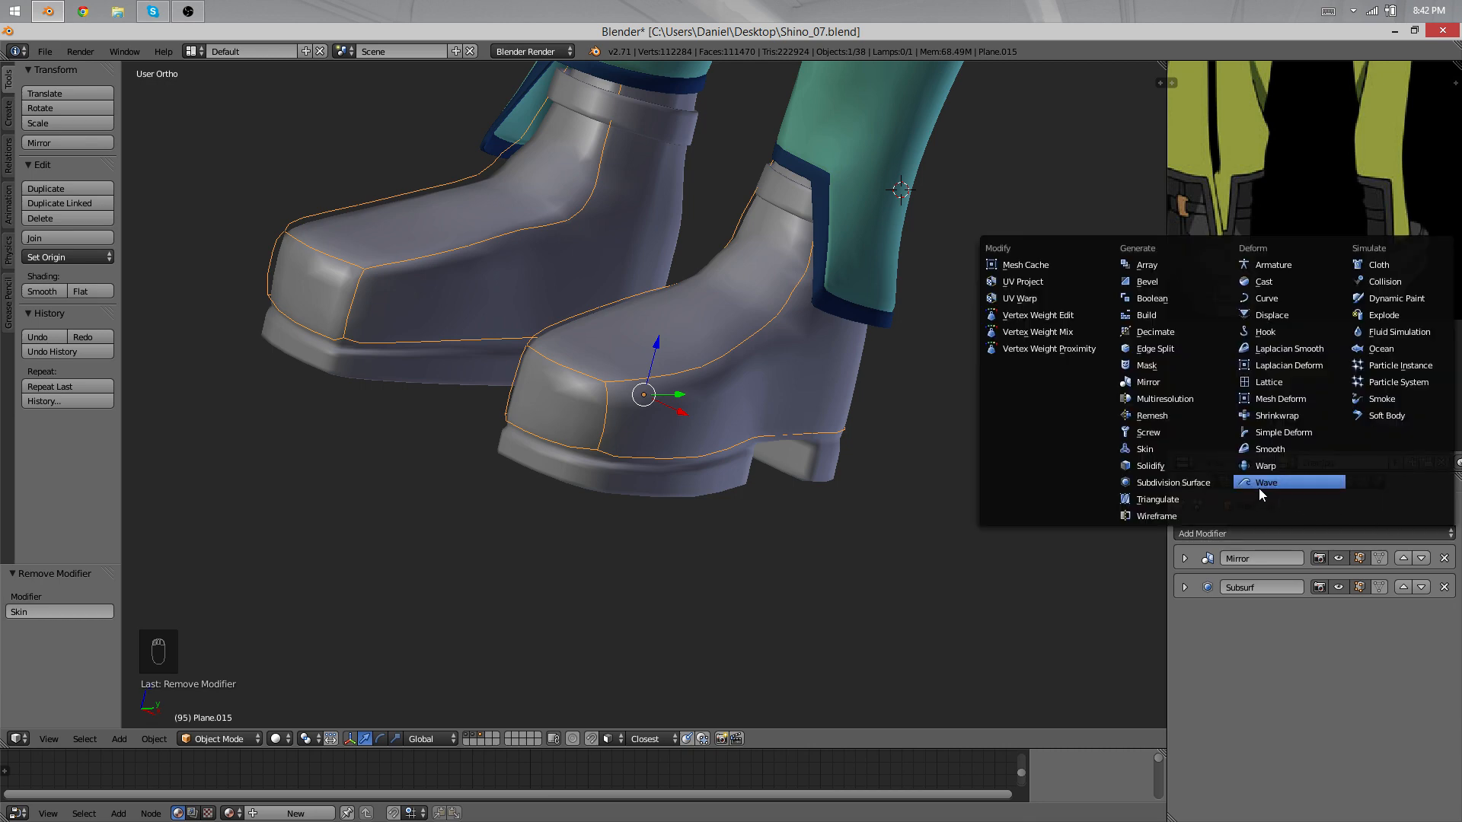
key("Tab")
scroll(754, 453, "up", 3)
middle_click_drag(753, 453, 984, 436)
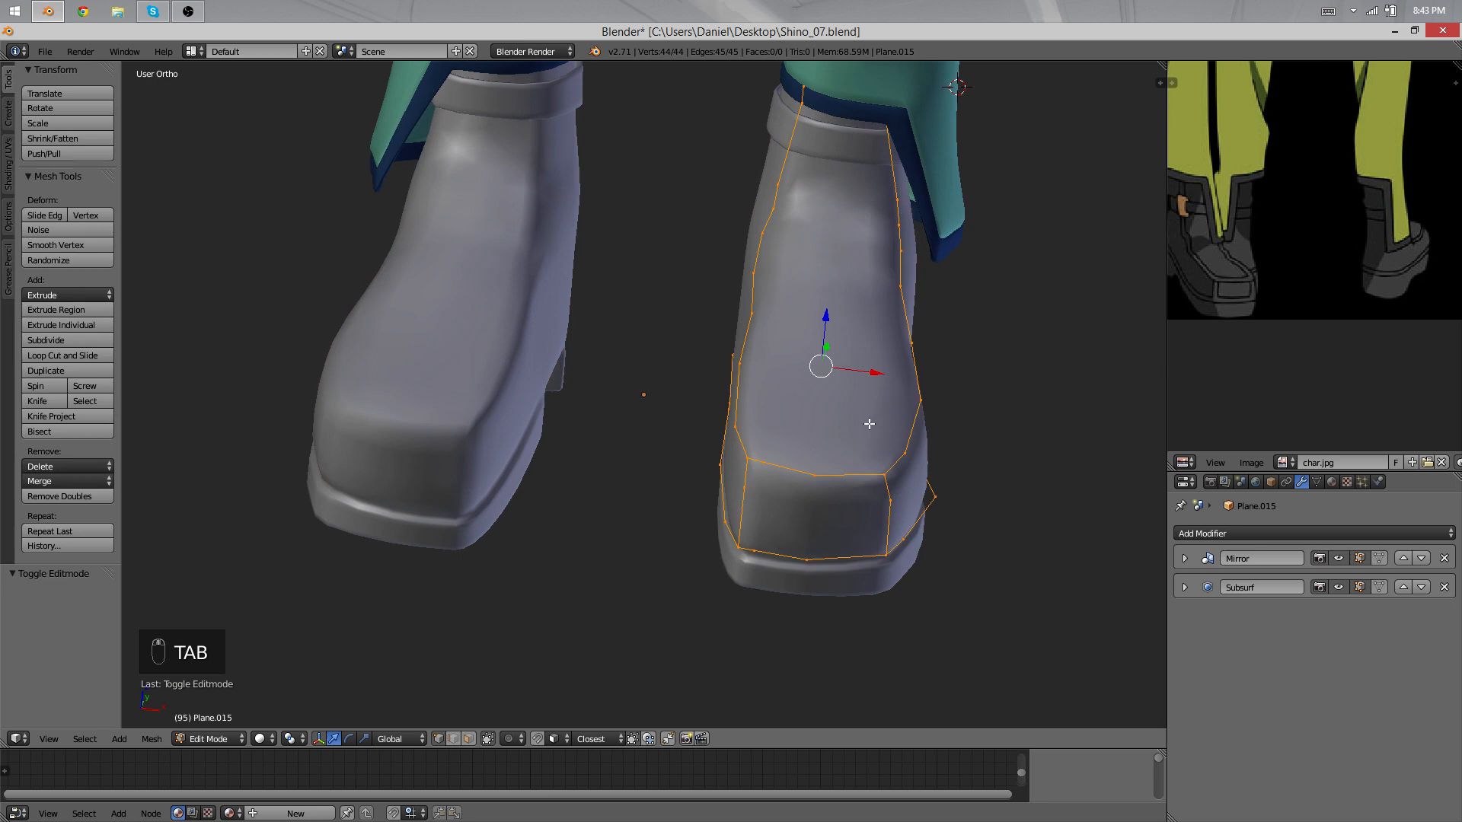
key("KP_Subtract")
middle_click_drag(868, 424, 874, 393)
key("e")
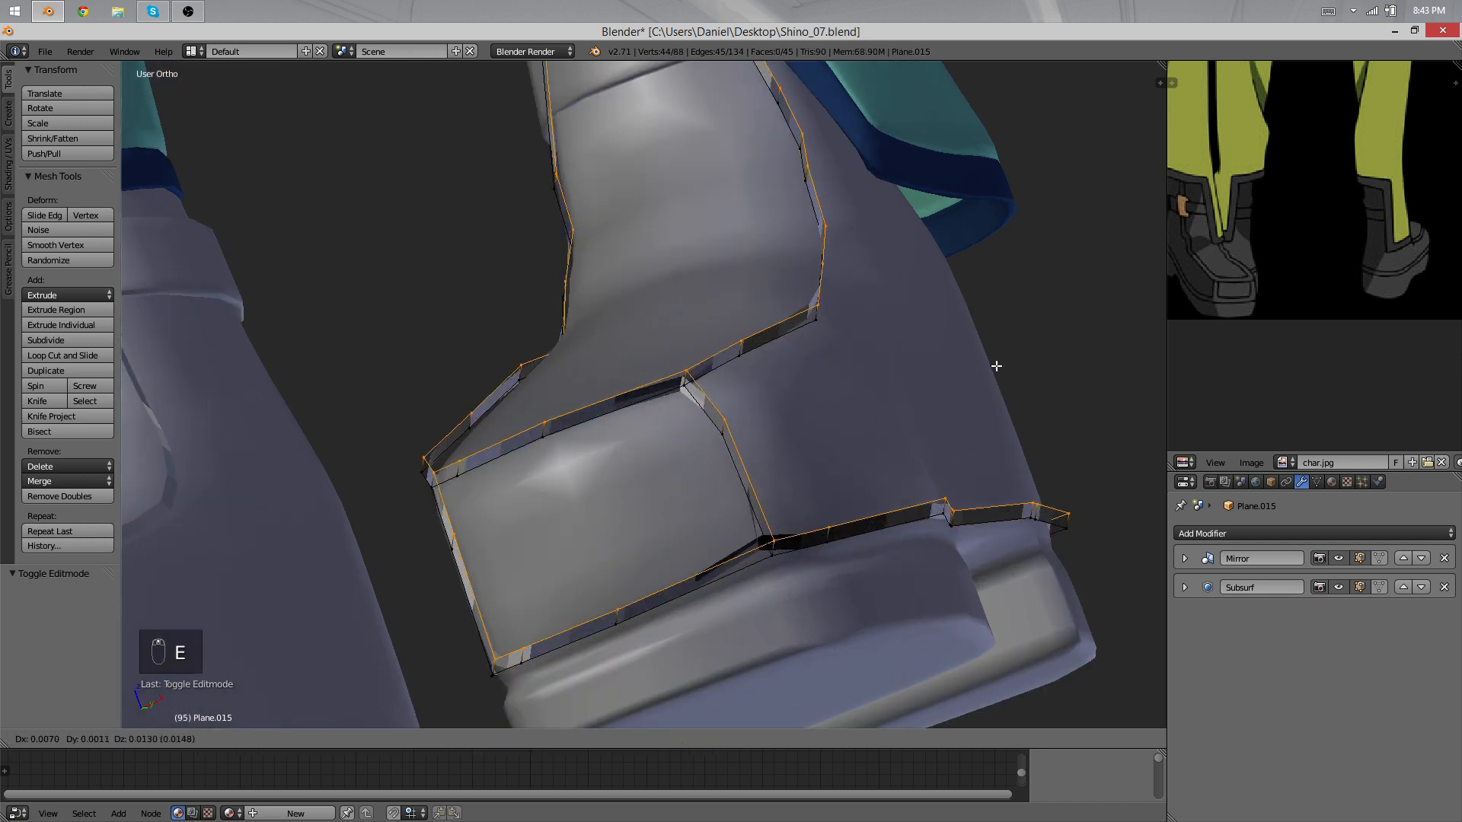
right_click(992, 375)
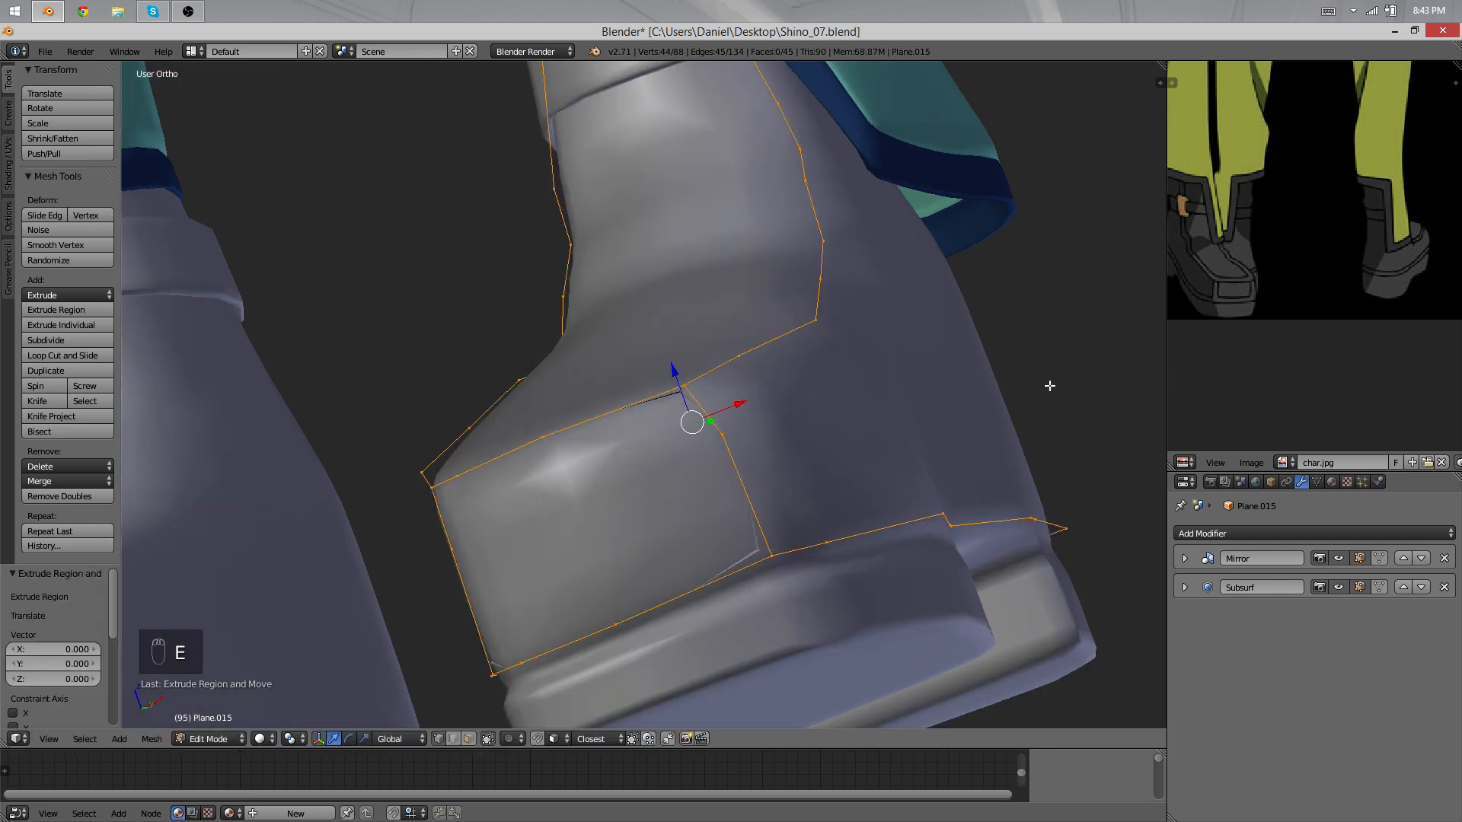
Step: Move the extruded seam edges -0.020 along the global Z axis to form a flat strip
key("g")
left_click(1031, 398)
middle_click_drag(803, 330, 888, 336)
key("g")
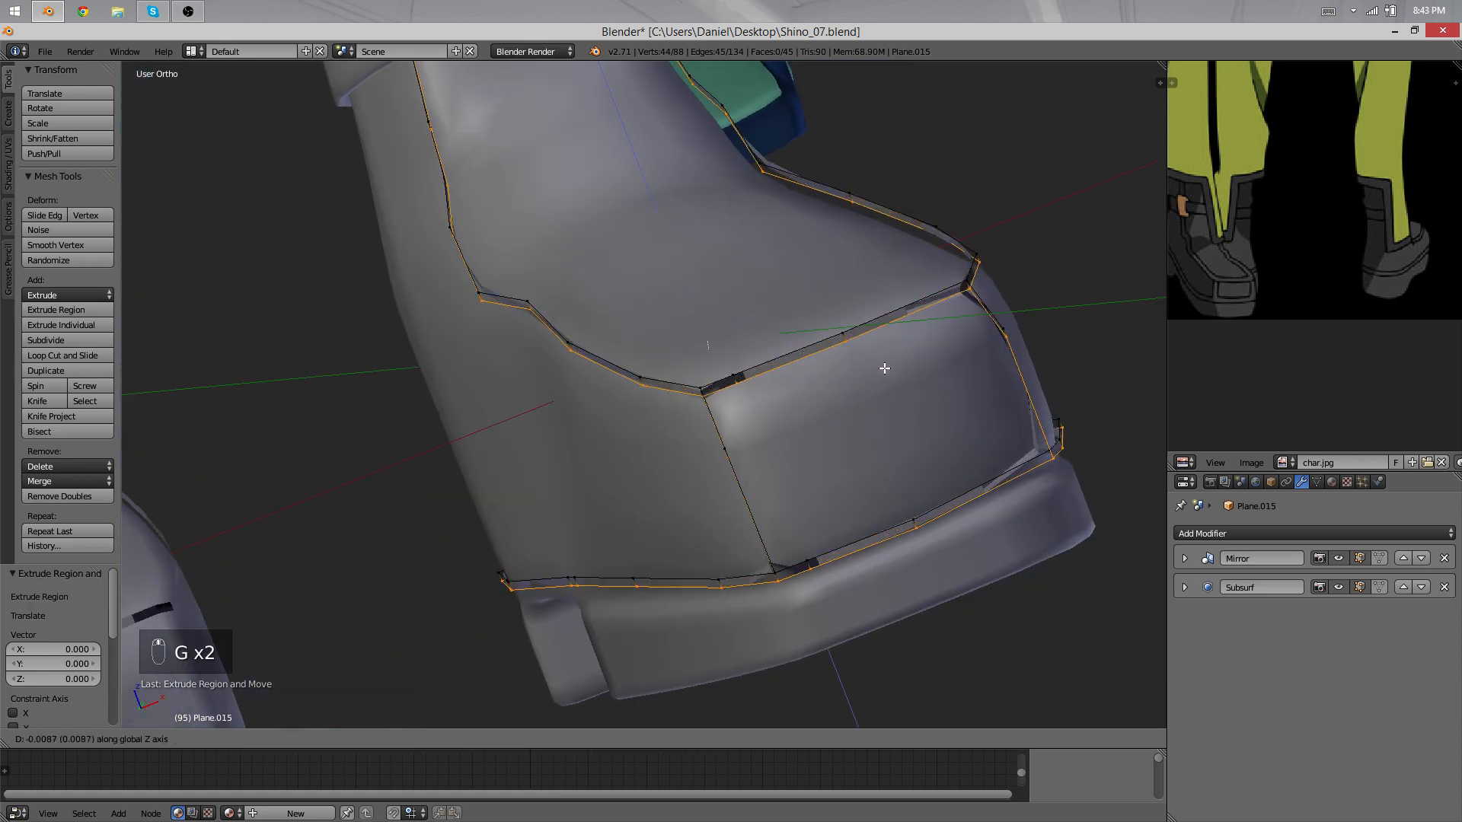
left_click(886, 379)
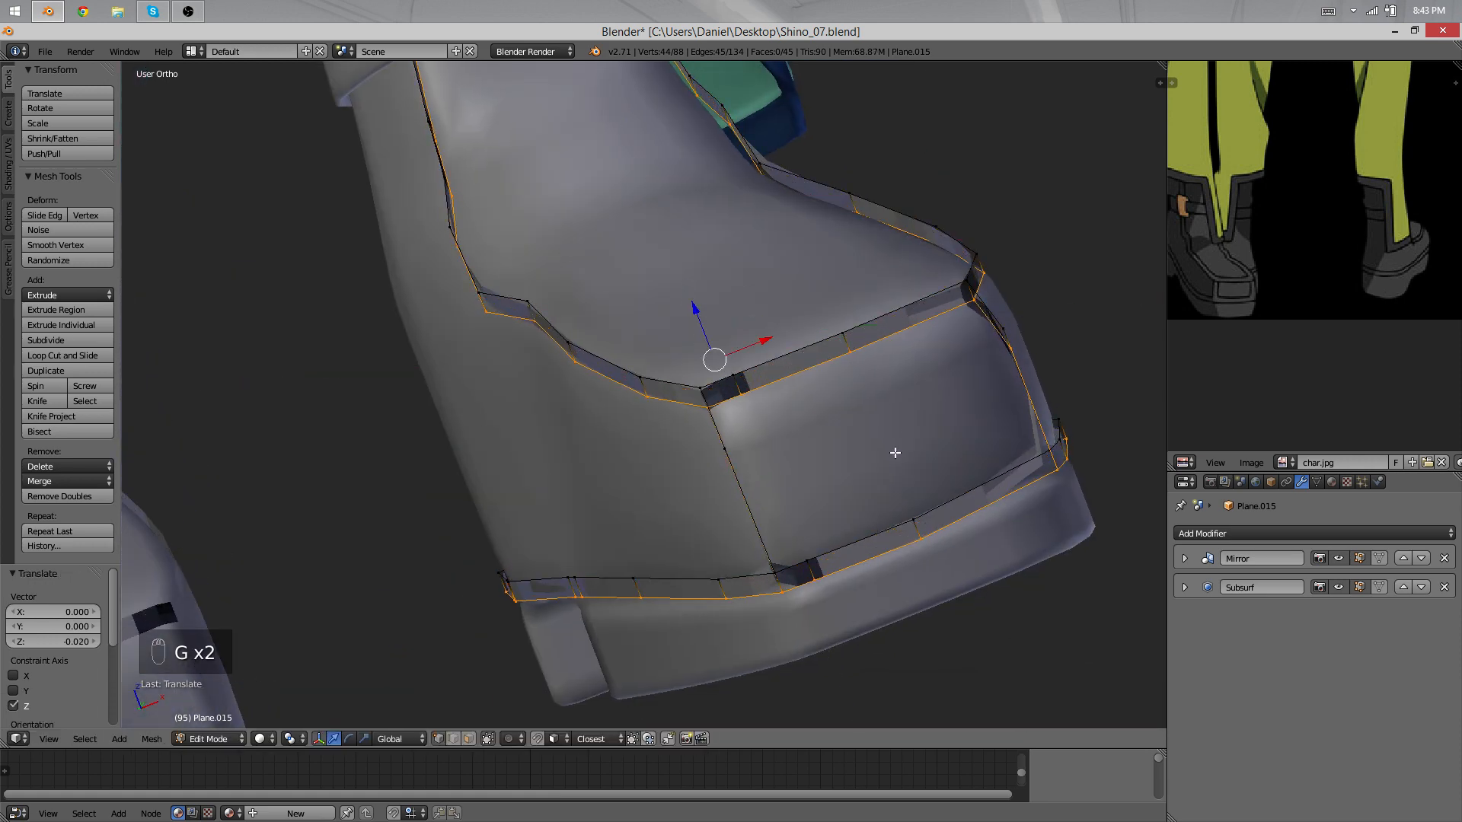
middle_click_drag(890, 450, 850, 472)
scroll(851, 468, "down", 2)
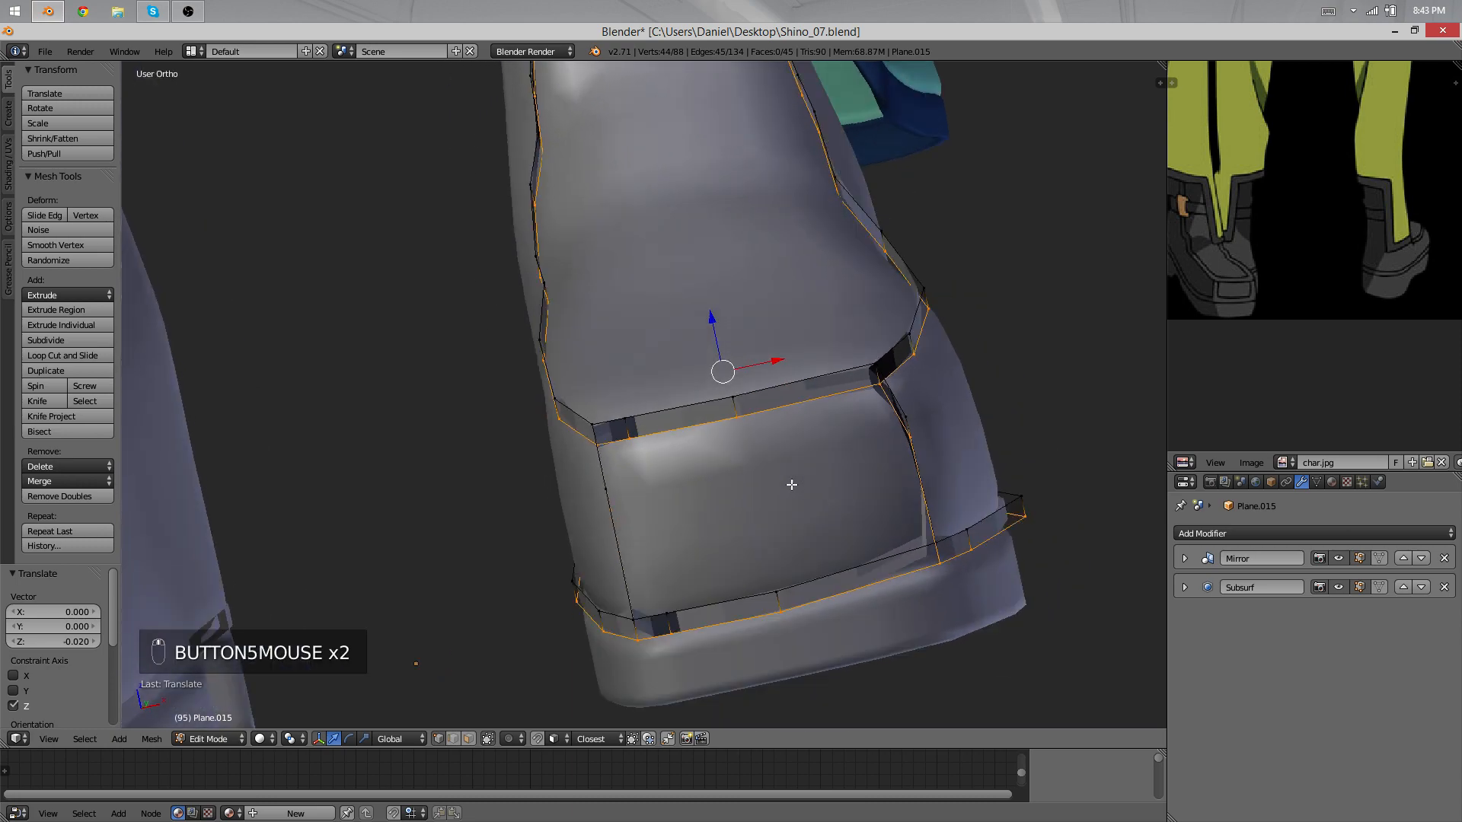
Step: Deselect the seam vertices running around the boot just above the sole
key("z")
key("b")
left_click_drag(1064, 660, 509, 535)
middle_click_drag(508, 536, 510, 534)
middle_click_drag(685, 567, 979, 639)
key("b")
middle_click_drag(1058, 706, 777, 509)
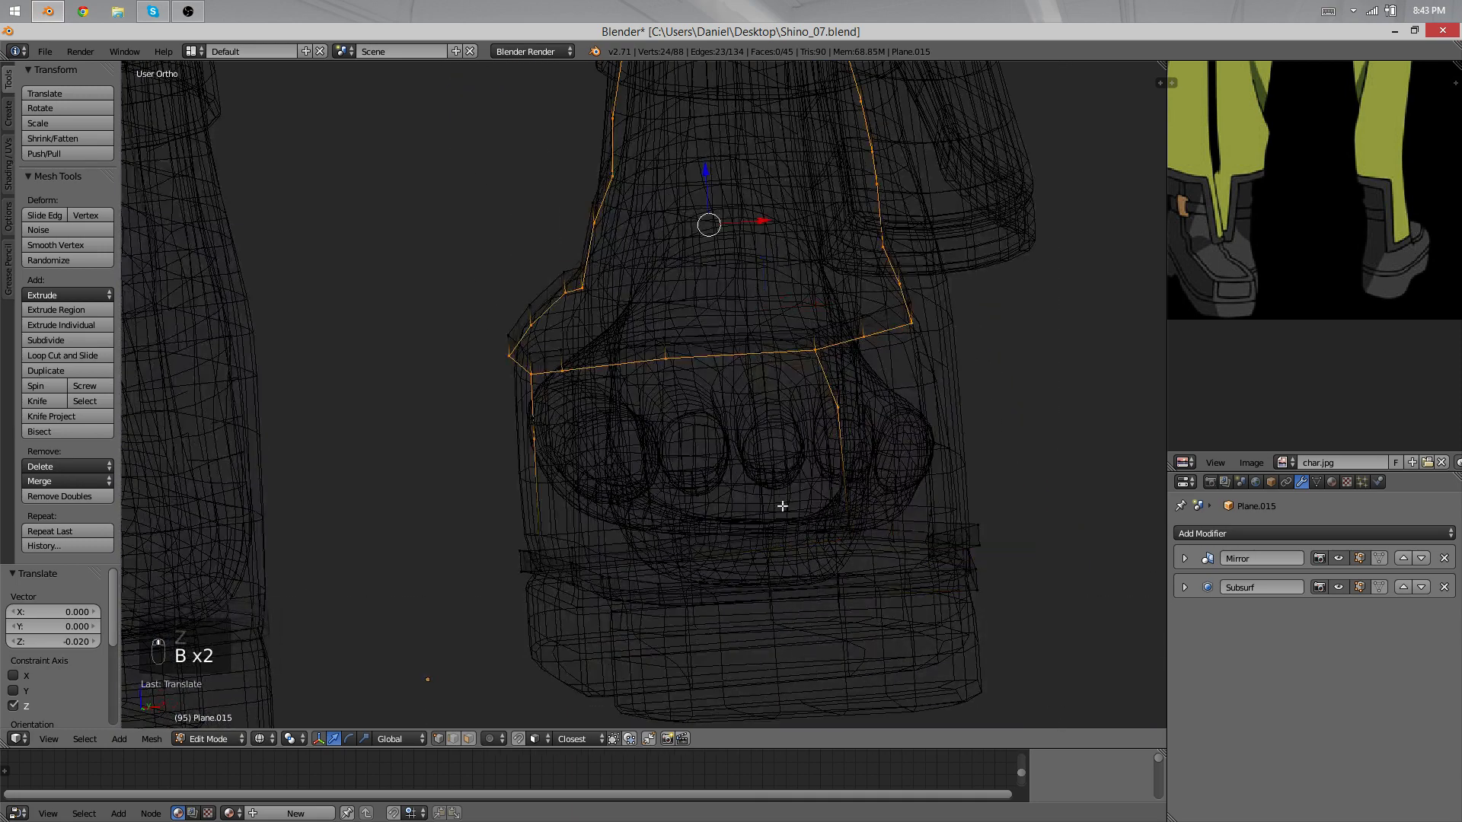
key("z")
middle_click_drag(731, 428, 747, 457)
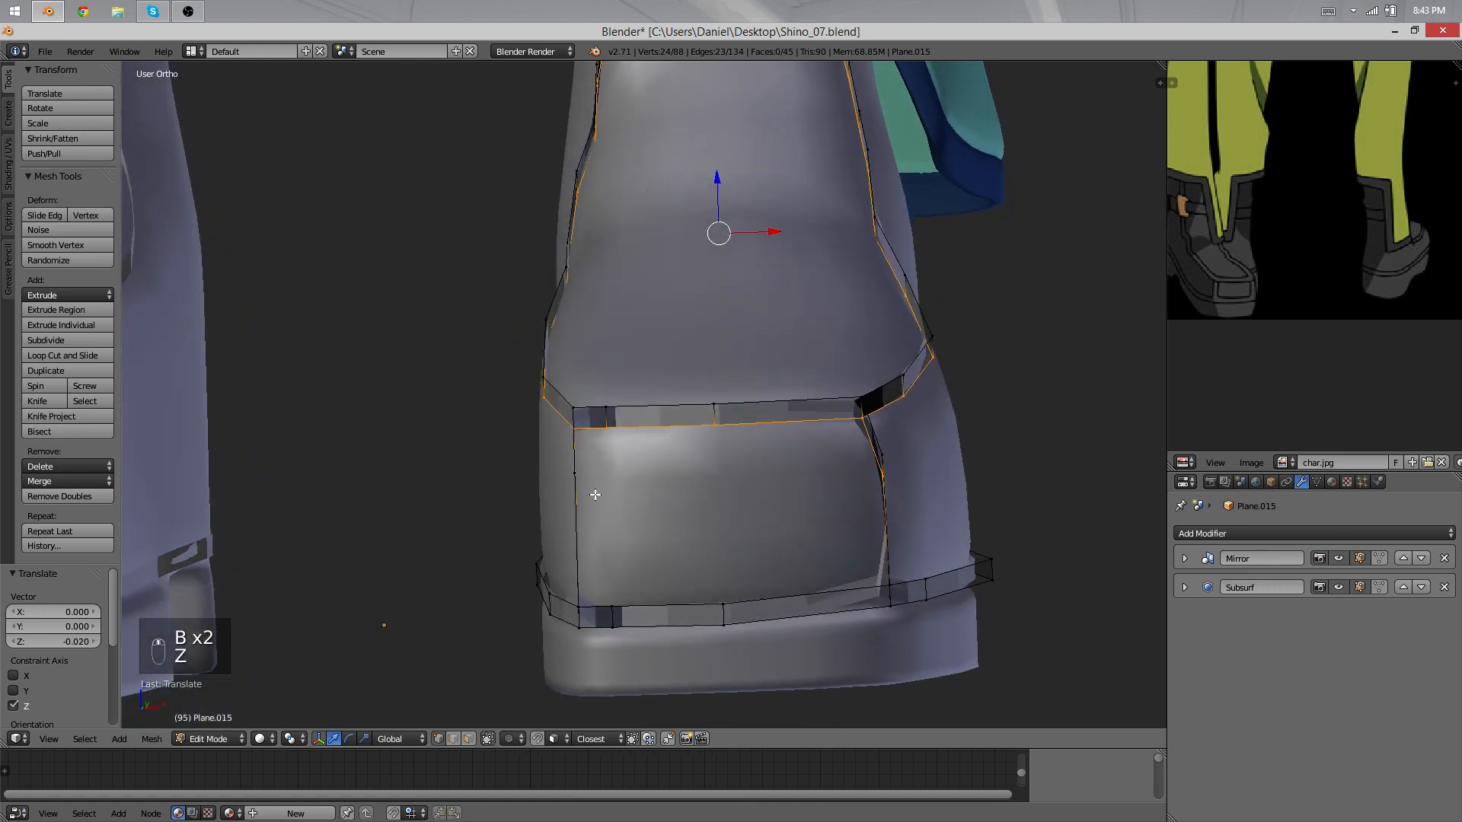
Step: Deselect the horizontal toe and instep seam strips, keeping the toe-side and ankle seam vertices selected
middle_click_drag(595, 495, 332, 320)
key("b")
middle_click_drag(927, 494, 808, 473)
key("b")
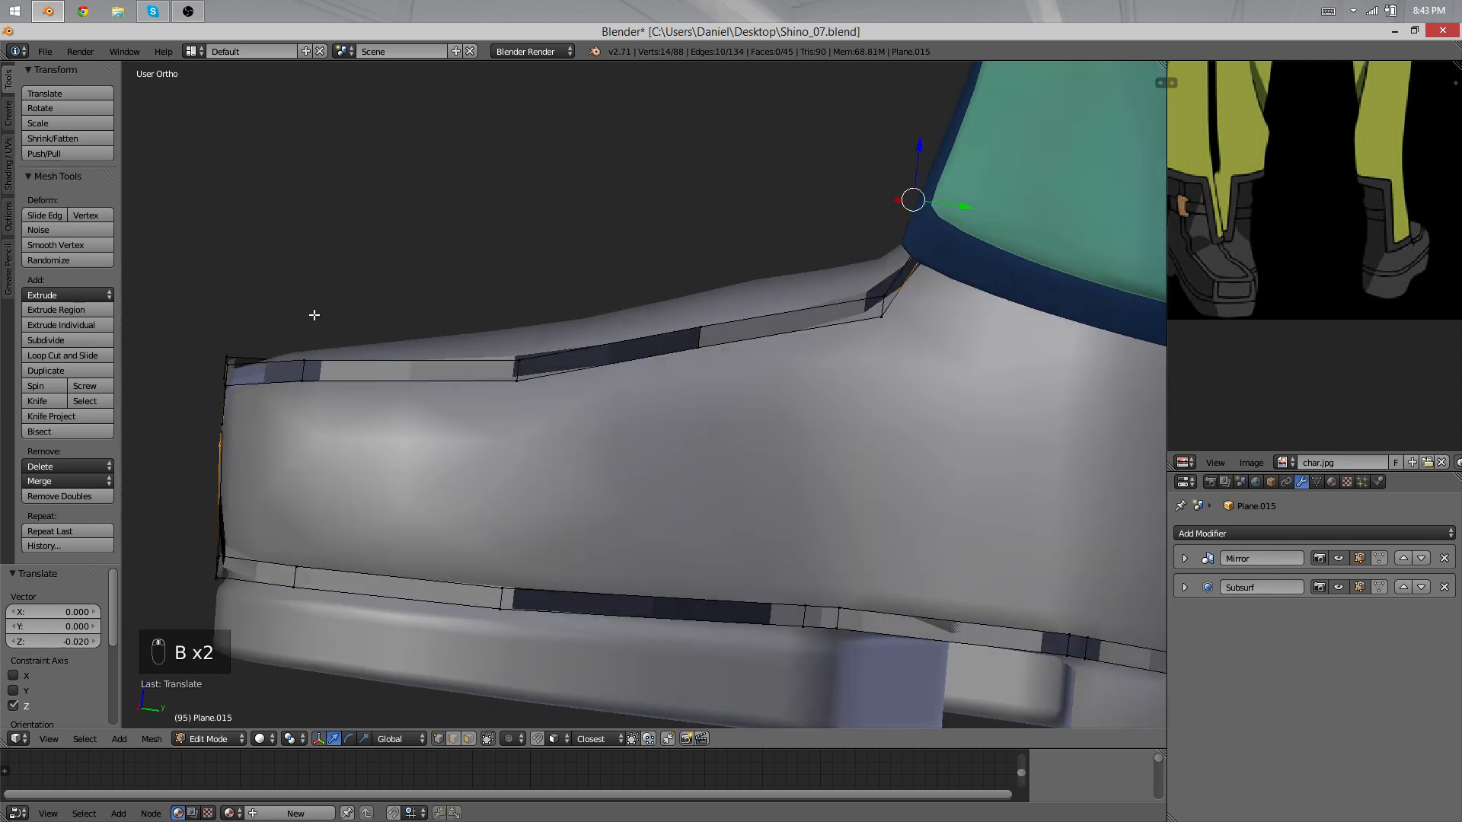
middle_click_drag(314, 315, 750, 370)
key("b")
middle_click_drag(706, 366, 853, 422)
Step: Try moving the selected toe-side and ankle seam vertices -0.016 along X, and undo the move
key("g")
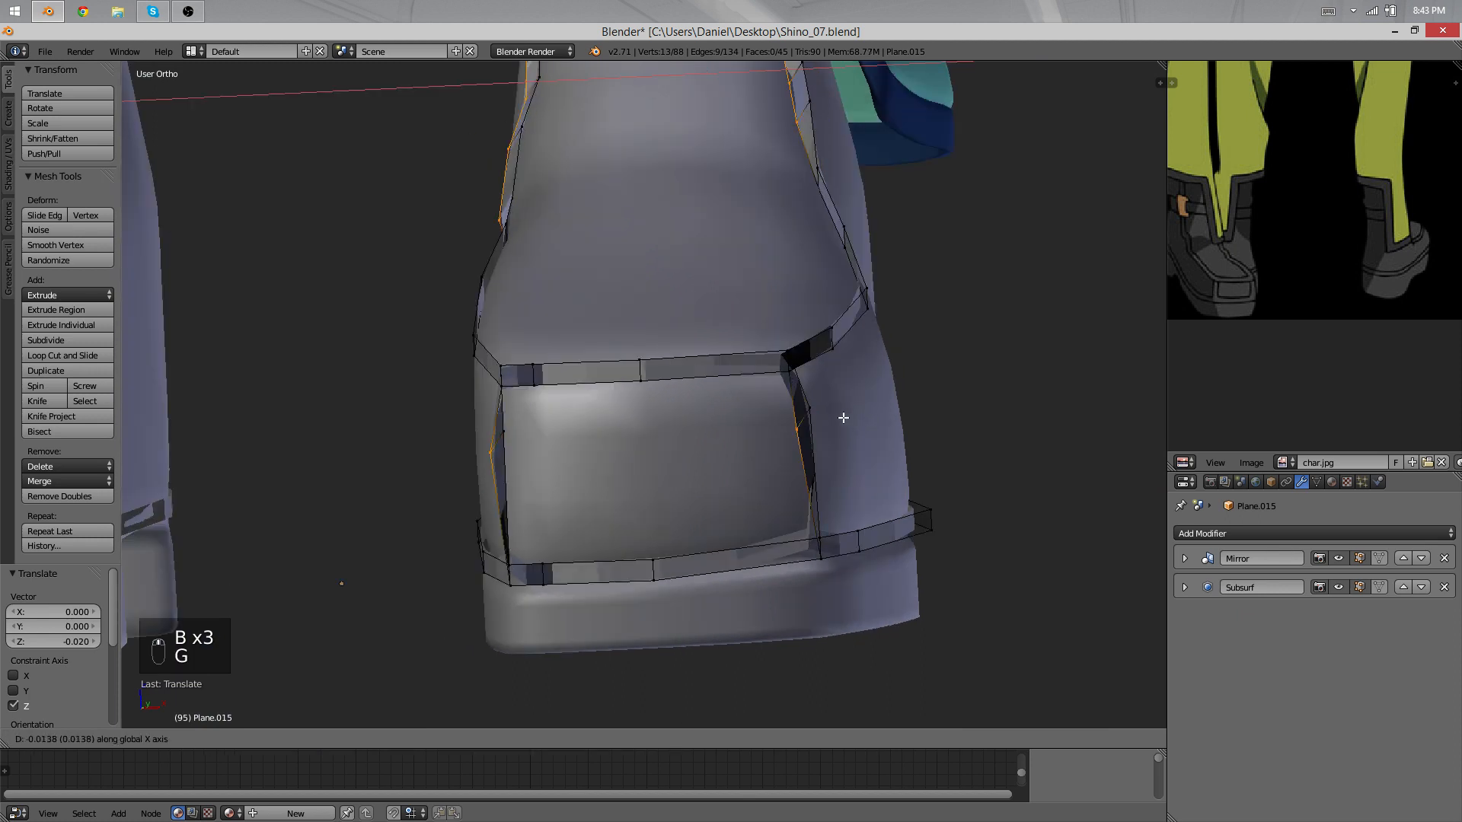
left_click(841, 417)
scroll(839, 417, "up", 3)
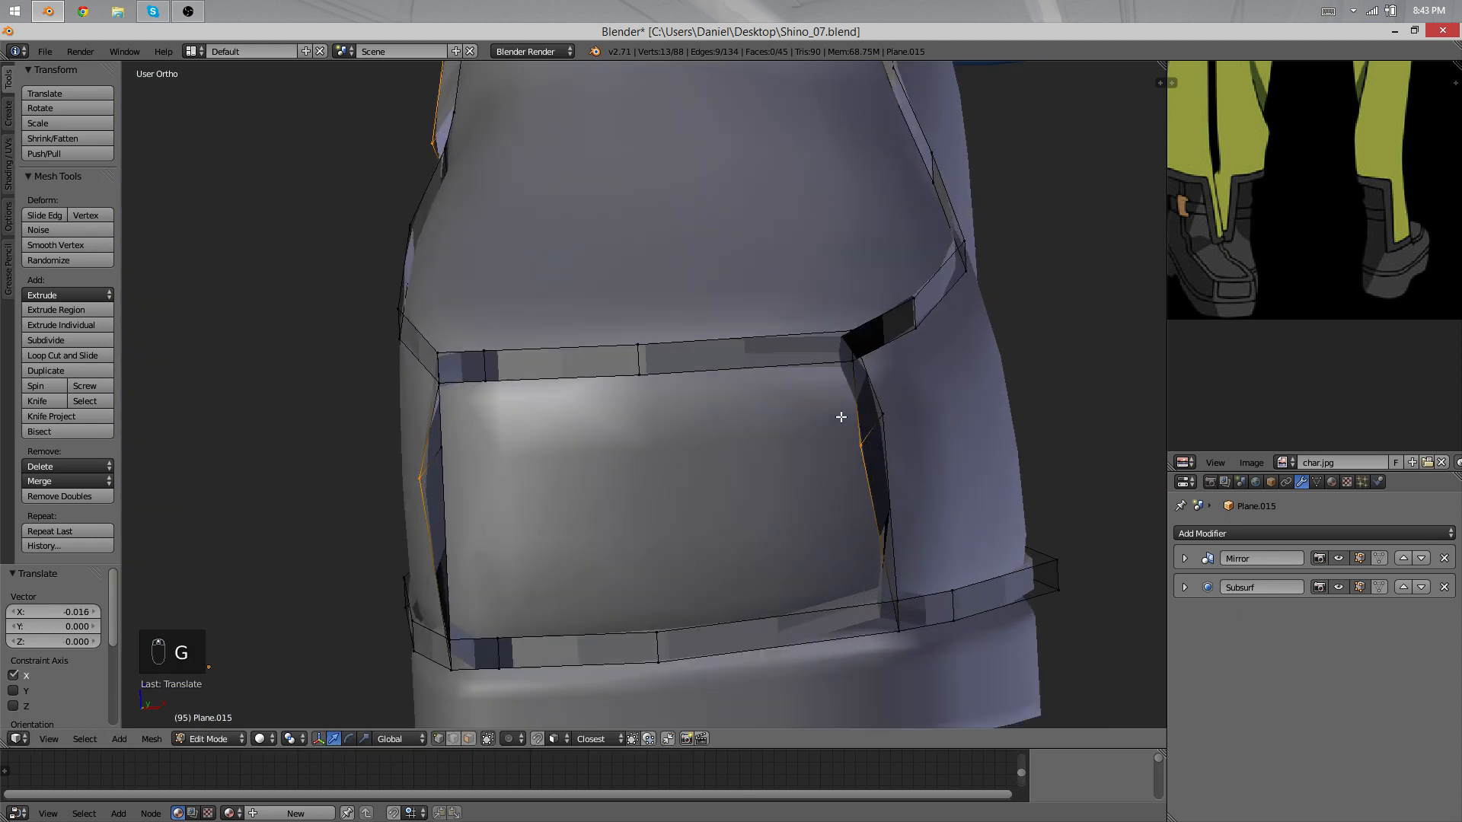
scroll(887, 430, "down", 1)
key("ctrl+z")
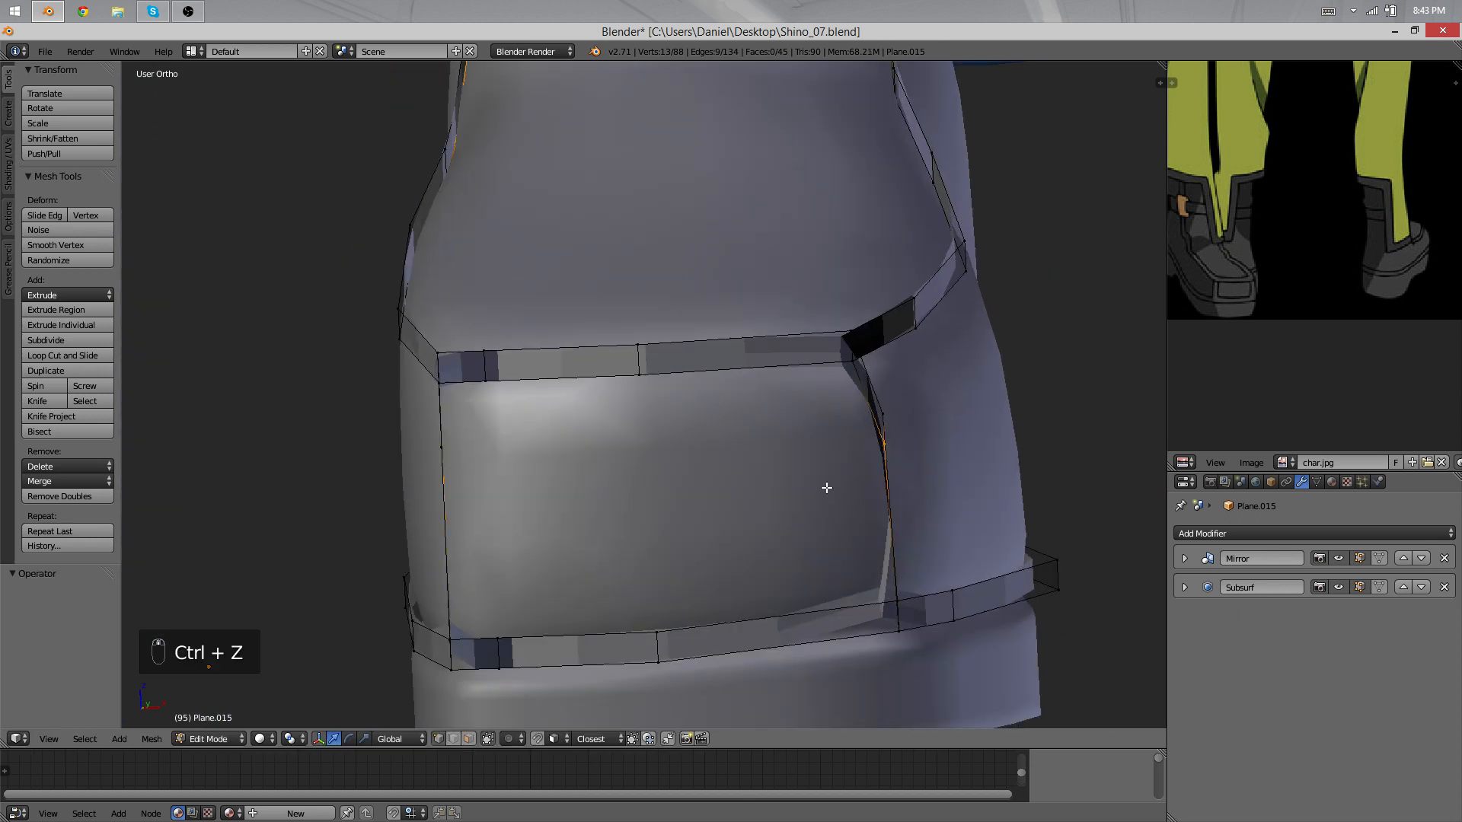
Step: Deselect the toe-side vertices and move the ankle seam vertices 0.019 along Y and 0.007 along Z
scroll(848, 437, "down", 3)
middle_click_drag(848, 437, 721, 427)
middle_click_drag(750, 343, 568, 579, "shift")
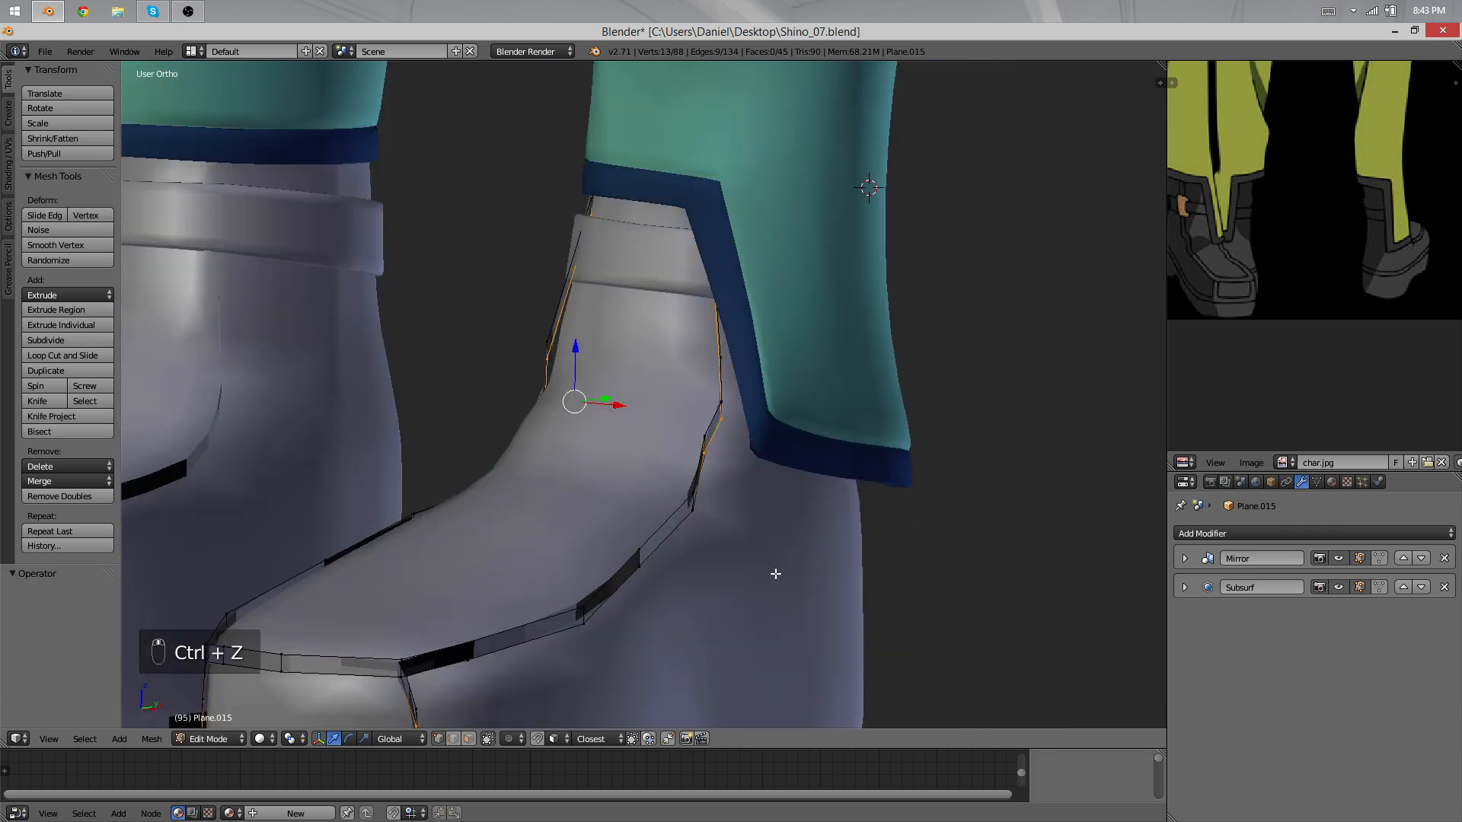
scroll(914, 488, "up", 2)
middle_click_drag(1032, 374, 884, 378)
key("z")
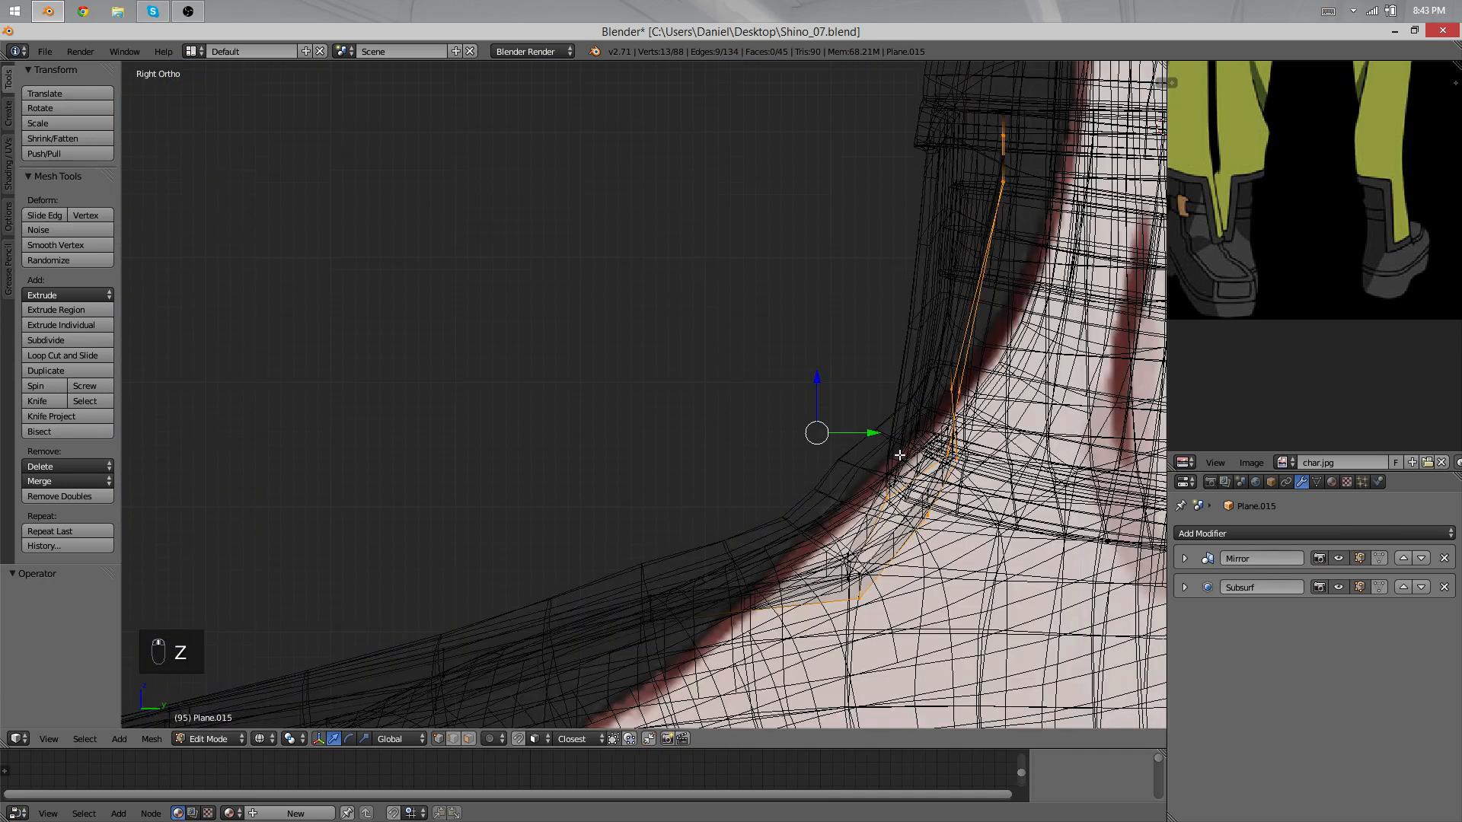
scroll(897, 454, "down", 7)
key("b")
middle_click_drag(569, 636, 337, 332)
scroll(869, 407, "up", 2)
scroll(868, 408, "up", 5)
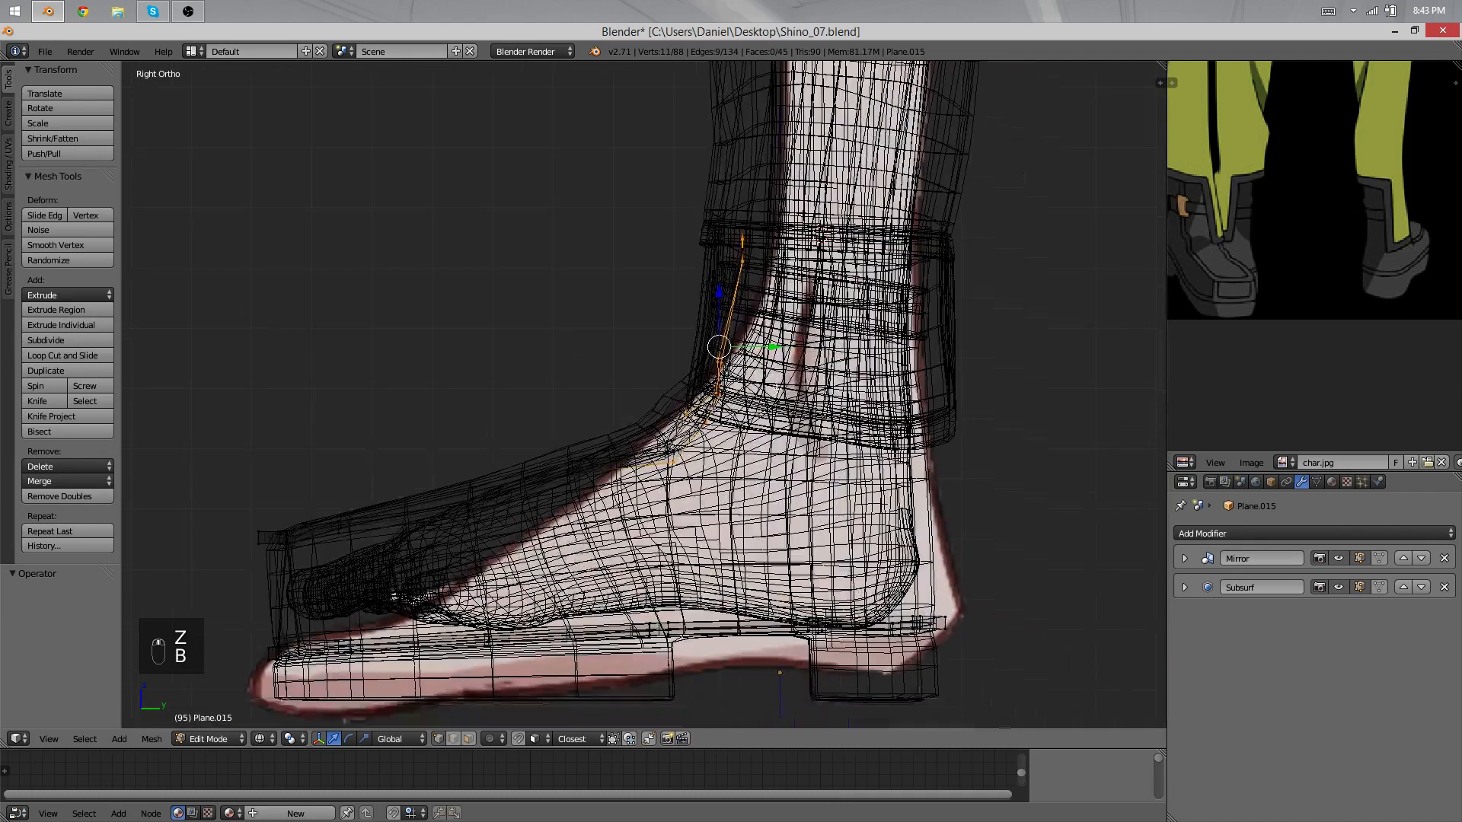
key("g")
left_click(860, 395)
middle_click_drag(678, 453, 807, 457)
key("z")
scroll(482, 427, "down", 2)
mouse_move(487, 428)
middle_mouse_down()
mouse_move(715, 434)
mouse_move(835, 457)
mouse_move(750, 414)
mouse_move(583, 390)
mouse_move(535, 365)
middle_mouse_up()
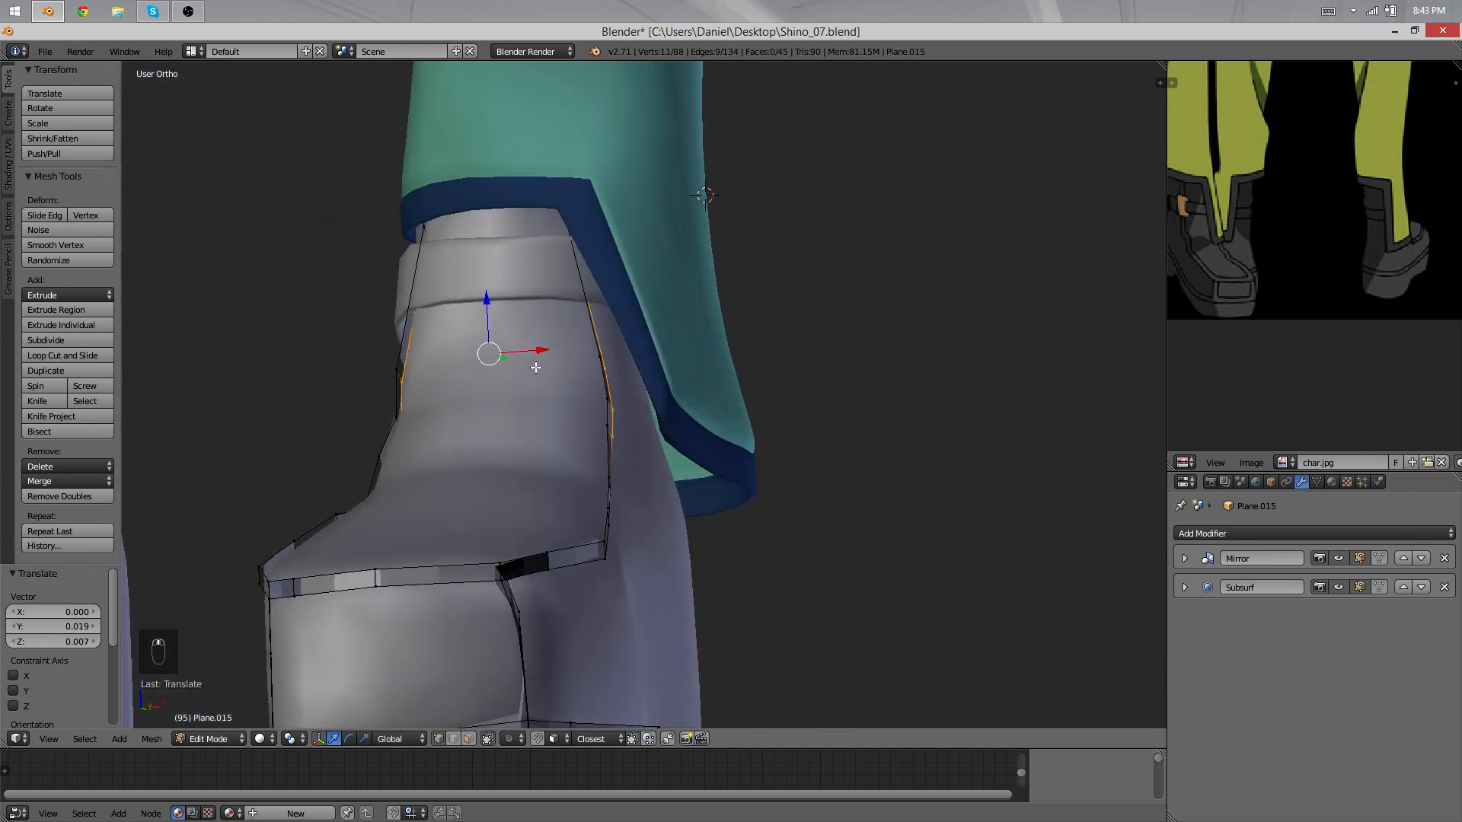
Step: Clear the selection and select the two middle vertices of one vertical toe-side seam
key("a")
scroll(537, 367, "down", 1)
scroll(701, 411, "up", 9)
middle_click_drag(564, 584, 650, 368, "shift")
key("a")
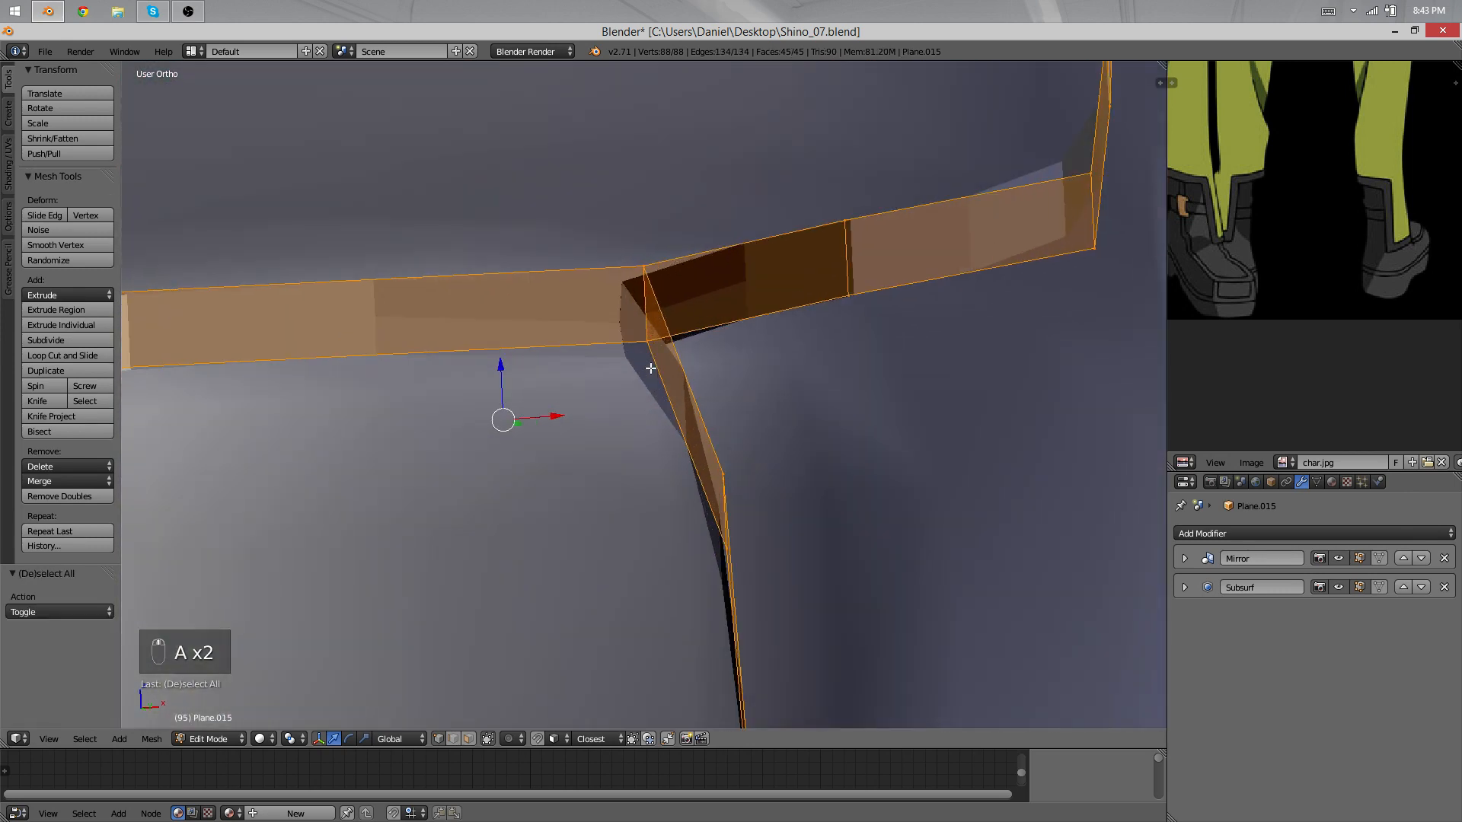
right_click(713, 475)
right_click(718, 565, "shift")
scroll(828, 568, "up", 4)
key("r")
right_click(887, 529)
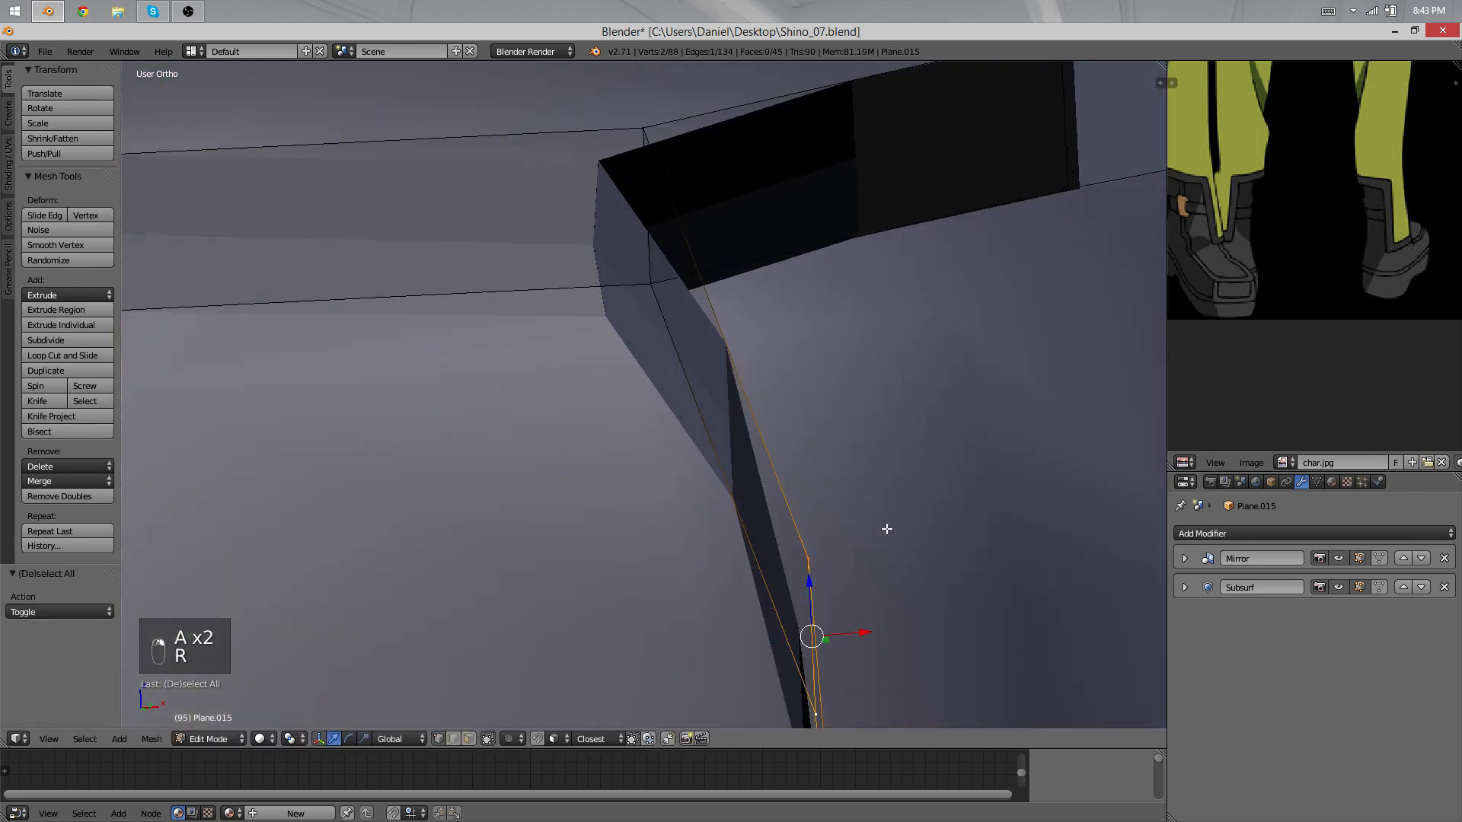
key("r")
right_click(792, 568)
Step: Rotate the selected toe-side seam edge 94.567° to lie across the strip
scroll(901, 525, "down", 2)
scroll(790, 434, "down", 2)
middle_click_drag(518, 305, 849, 451, "shift")
scroll(845, 483, "up", 4)
key("minus")
scroll(799, 438, "down", 11)
middle_click_drag(704, 407, 594, 418)
scroll(647, 415, "up", 3)
key("r")
left_click(708, 552)
Step: Move the rotated toe-side seam edge by -0.006 in X, -0.002 in Y and -0.003 in Z
middle_click_drag(625, 469, 471, 445)
middle_click_drag(735, 450, 676, 447)
key("g")
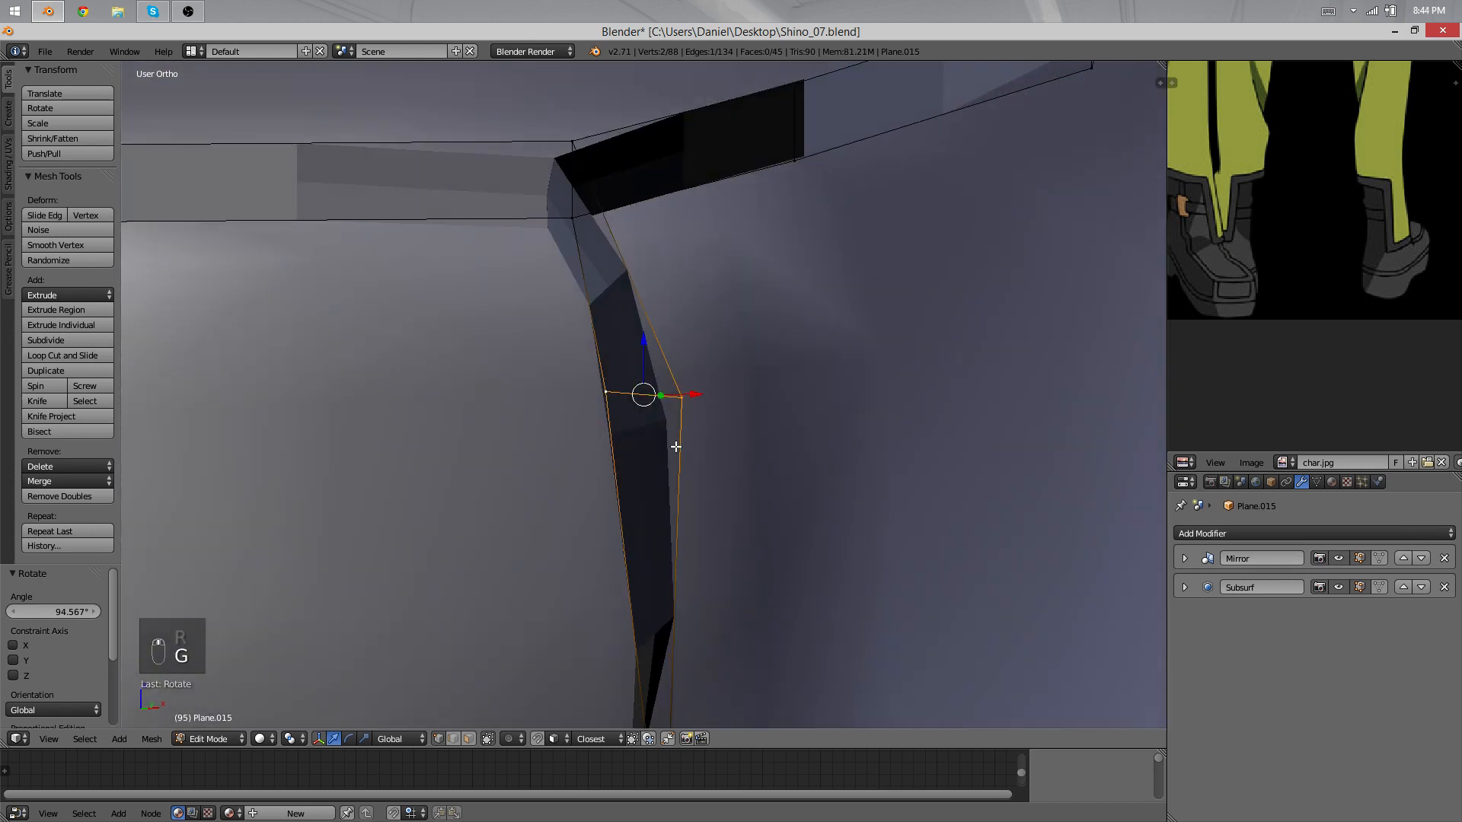
key("g")
left_click(642, 455)
Step: Turn the matching edge on the opposite toe-side seam crosswise, move it by X 0.010, Y -0.004, Z -0.007, and rotate it another 14.956°
scroll(586, 437, "down", 4)
middle_click_drag(224, 489, 386, 396, "shift")
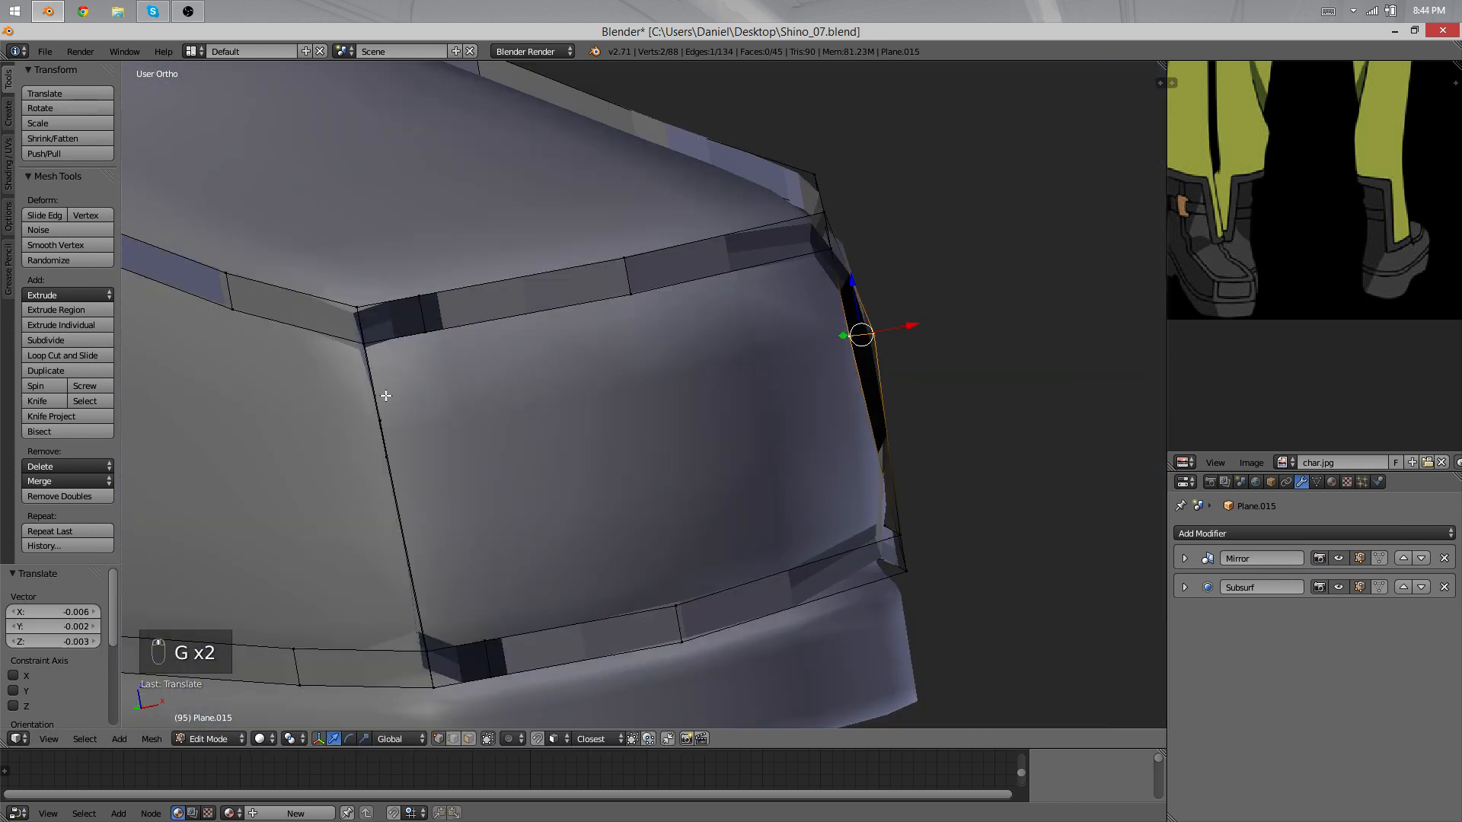
right_click(385, 455, "shift")
key("r")
left_click(422, 282)
key("g")
left_click(477, 313)
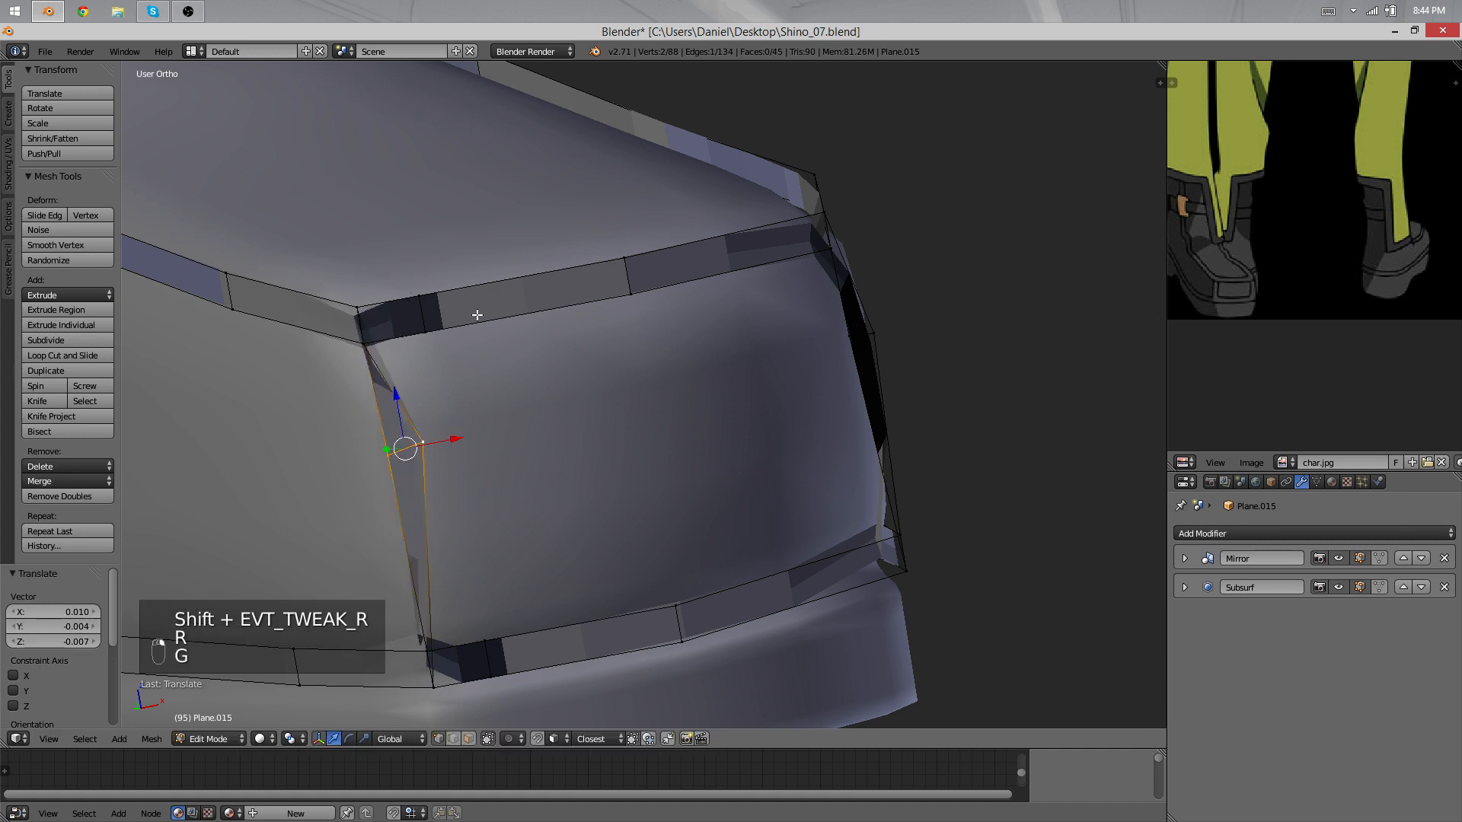
key("r")
left_click(480, 379)
Step: Delete the diagonal edge joining the toe cap's upper corner to the vertical strip's outer vertex
right_click(356, 347)
middle_click_drag(383, 357, 551, 401, "shift")
scroll(532, 367, "up", 3)
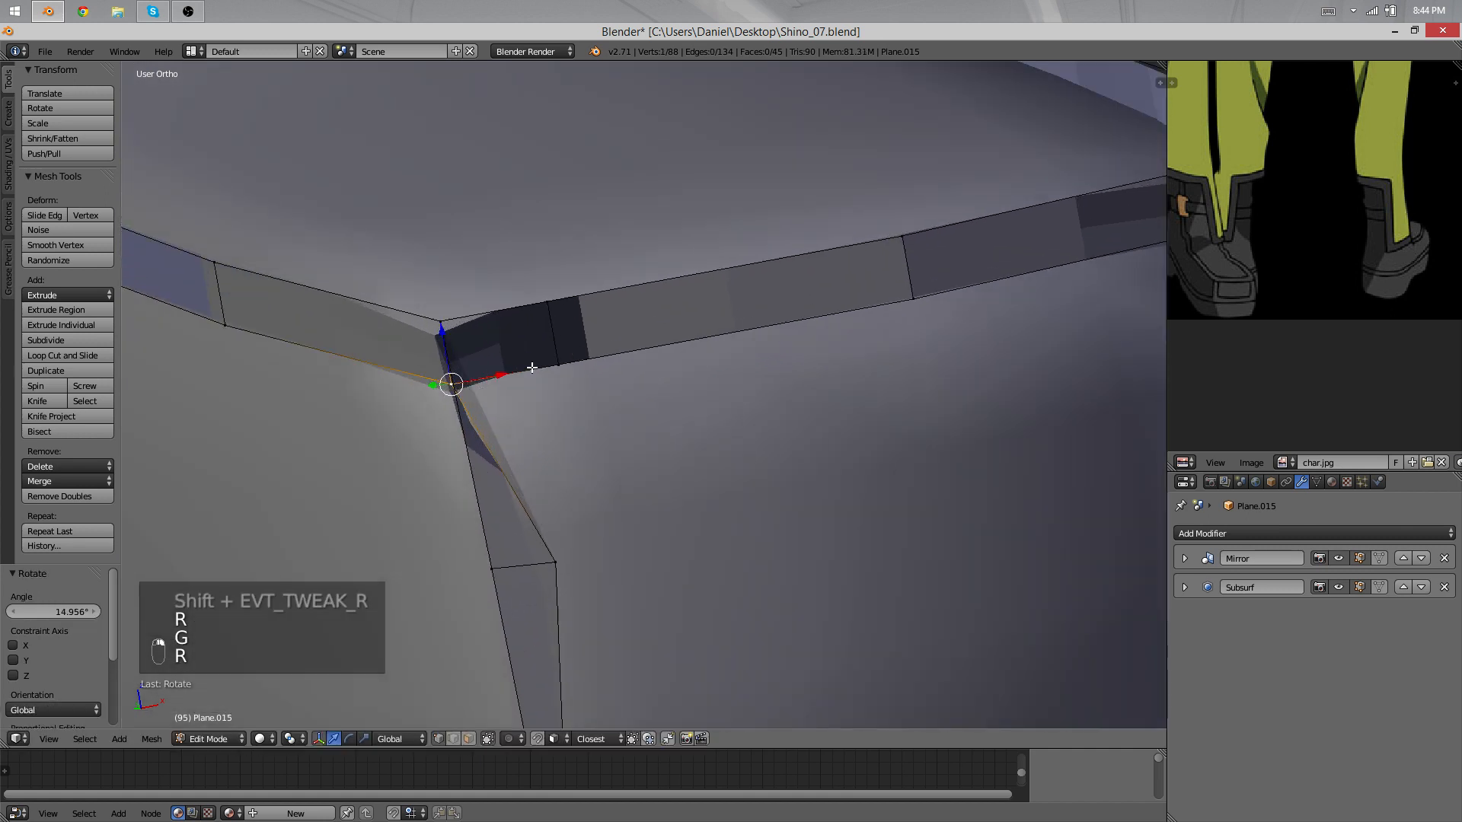
right_click(466, 373)
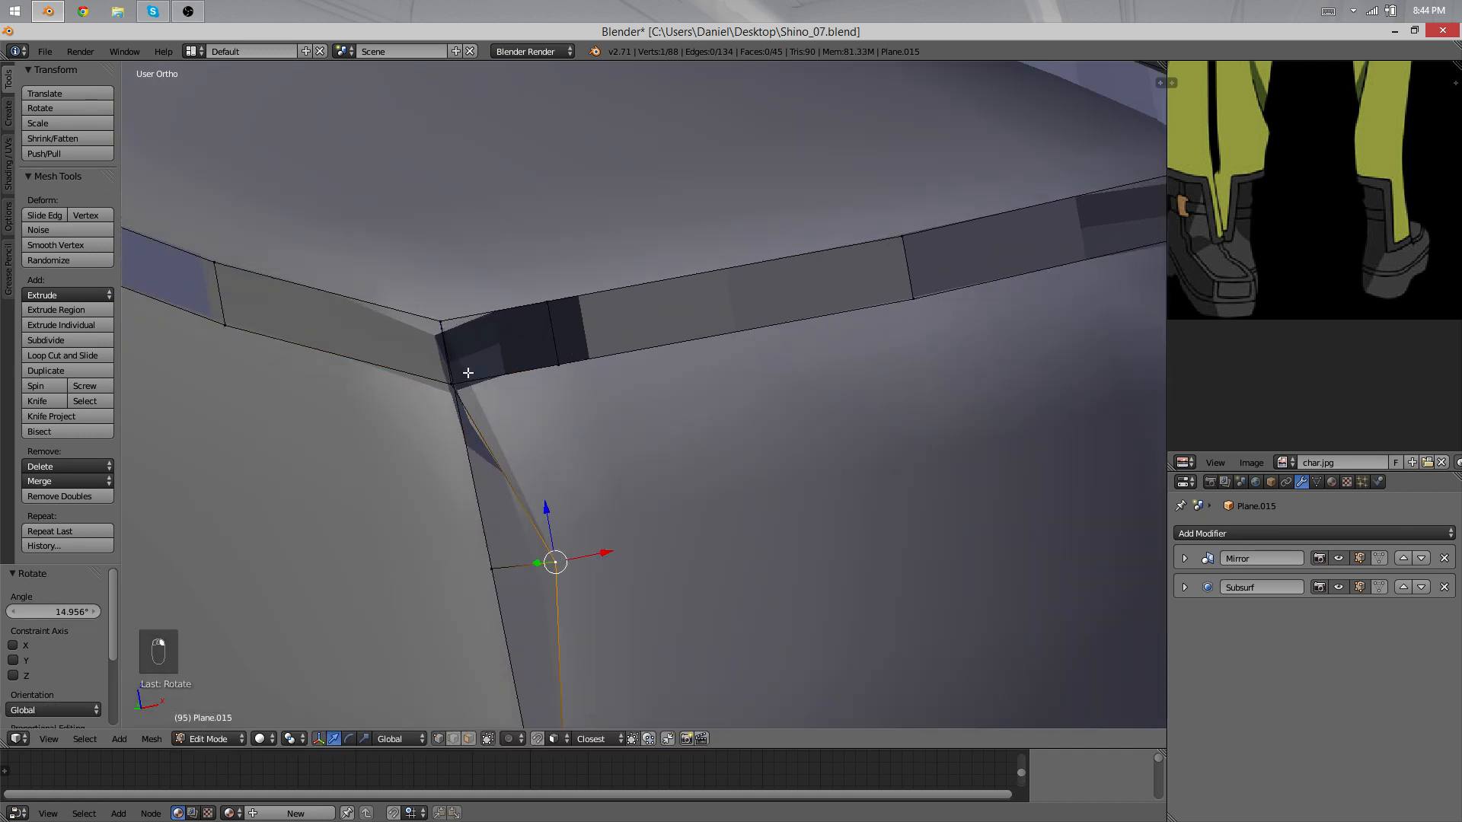
key("x")
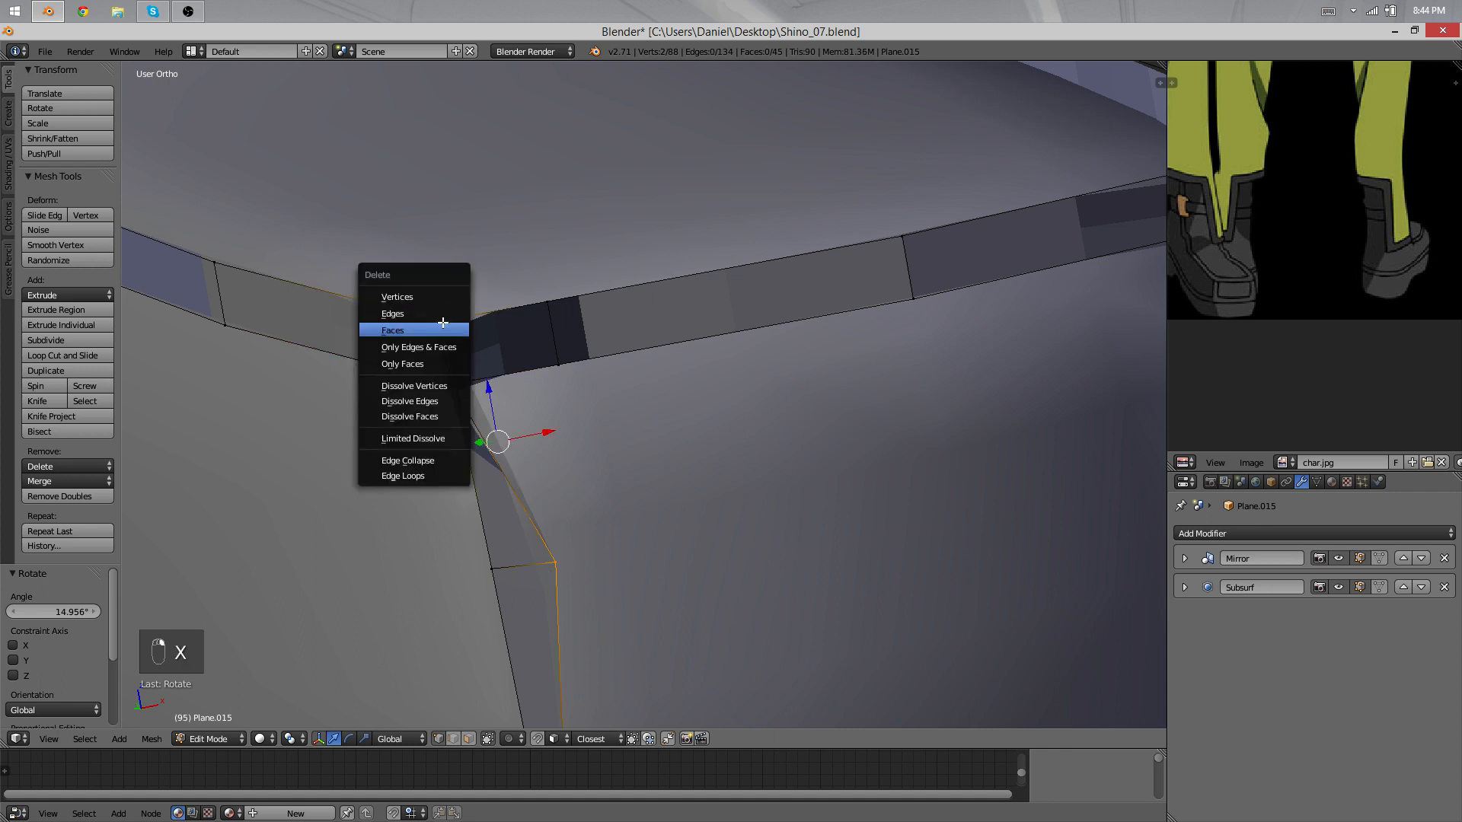
left_click(443, 314)
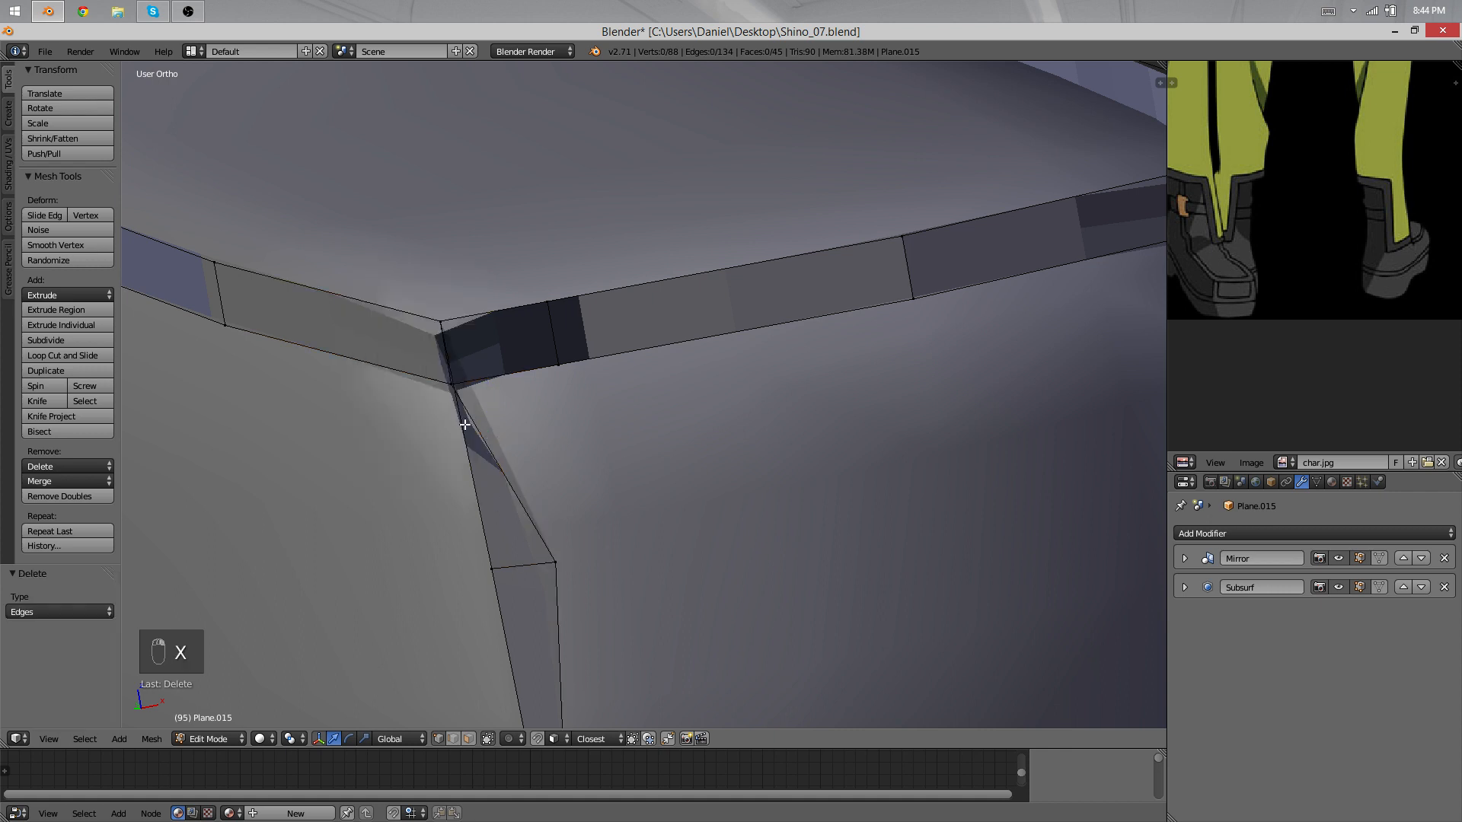
key("x")
left_click(540, 555)
Step: Delete the remaining edge between the toe cap's upper corner and the top of the vertical strip
right_click_drag(491, 514, 485, 487)
right_click(484, 487)
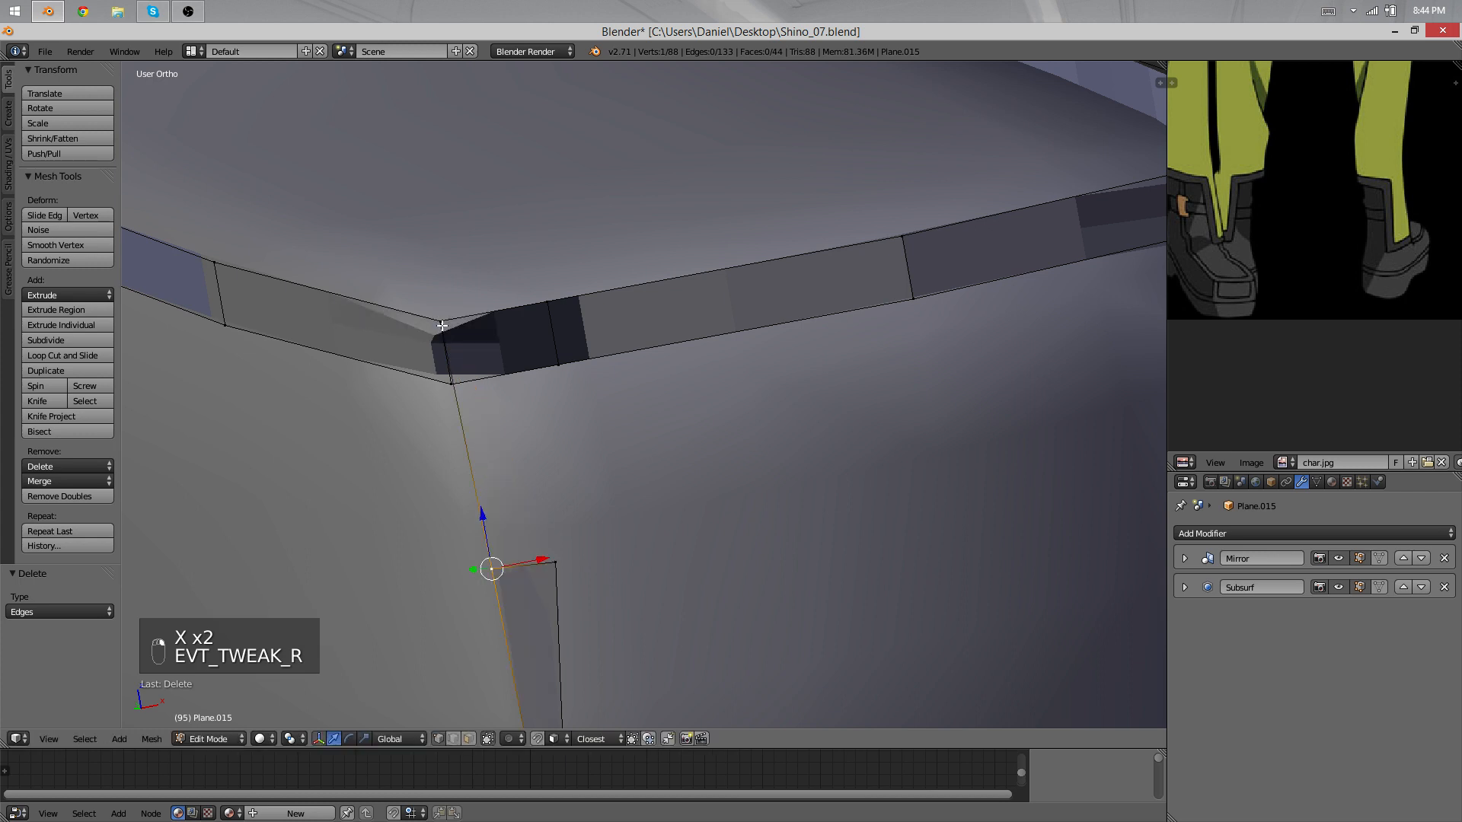
right_click(444, 326, "shift")
key("x")
left_click(444, 326)
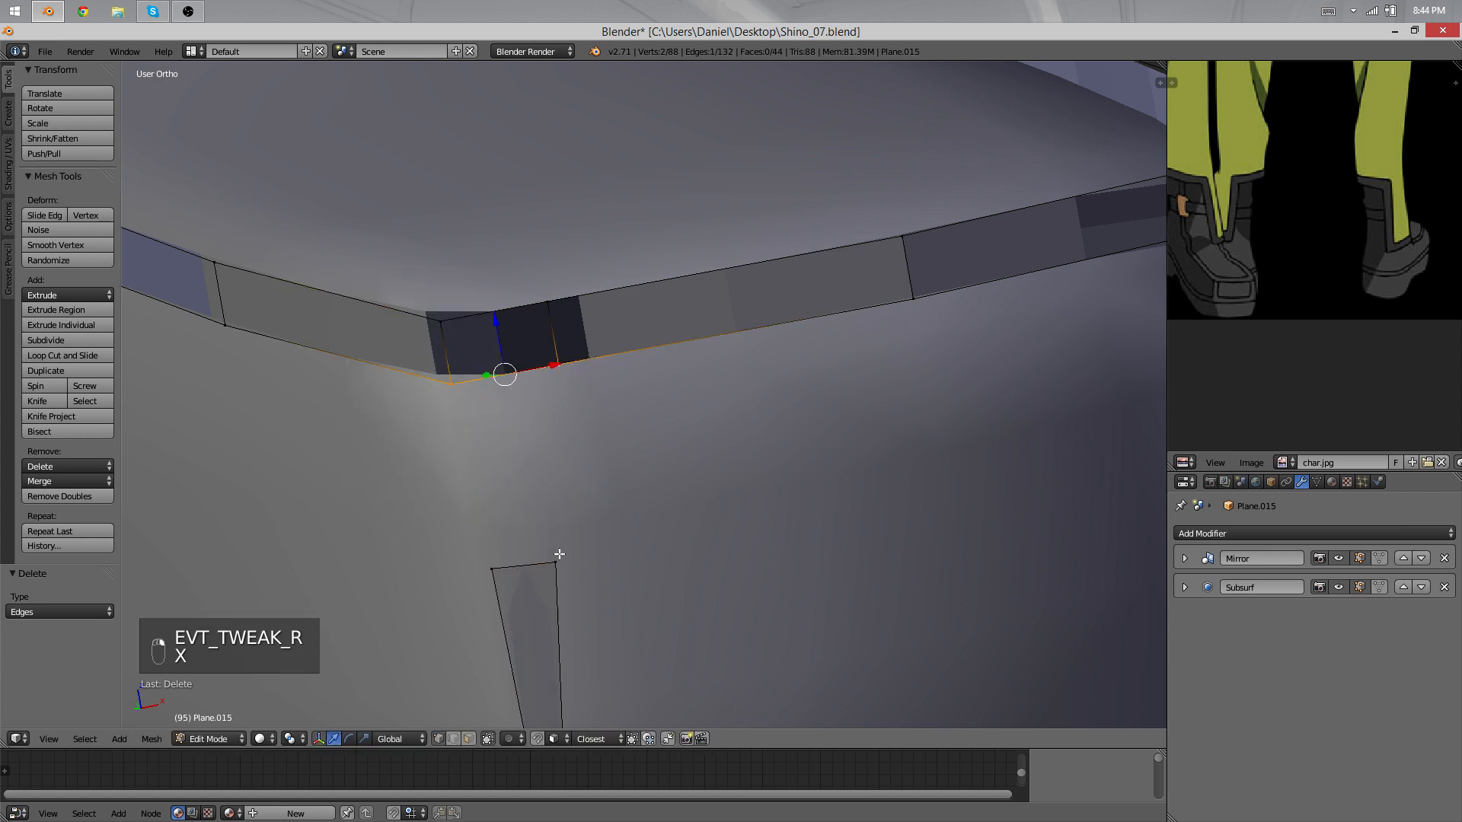
Step: Try filling a face between the upper strip's corner segment and the vertical strip's top edge, and undo it
key("f")
scroll(535, 379, "down", 4)
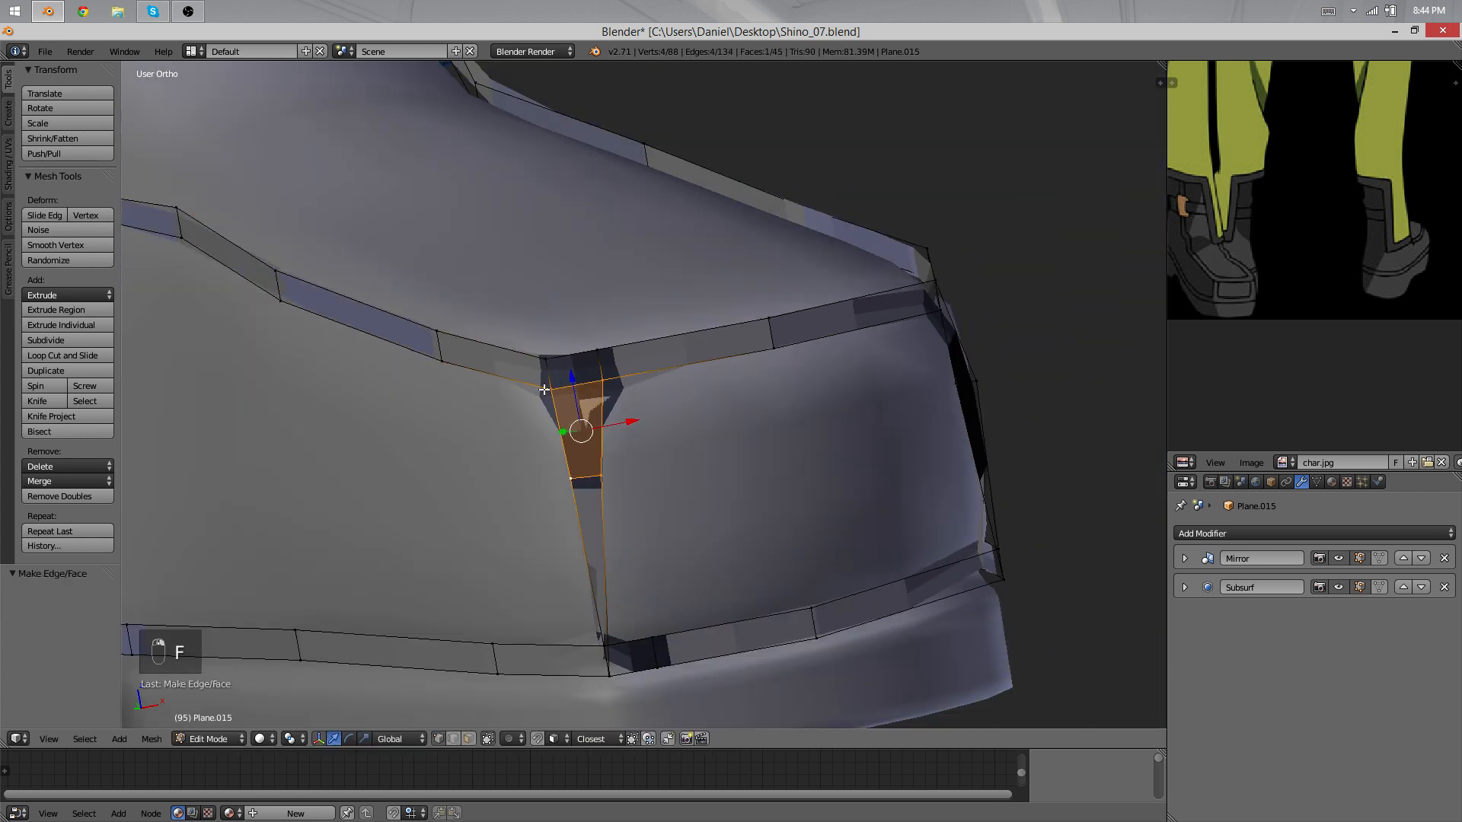
key("ctrl+z")
scroll(544, 389, "up", 4)
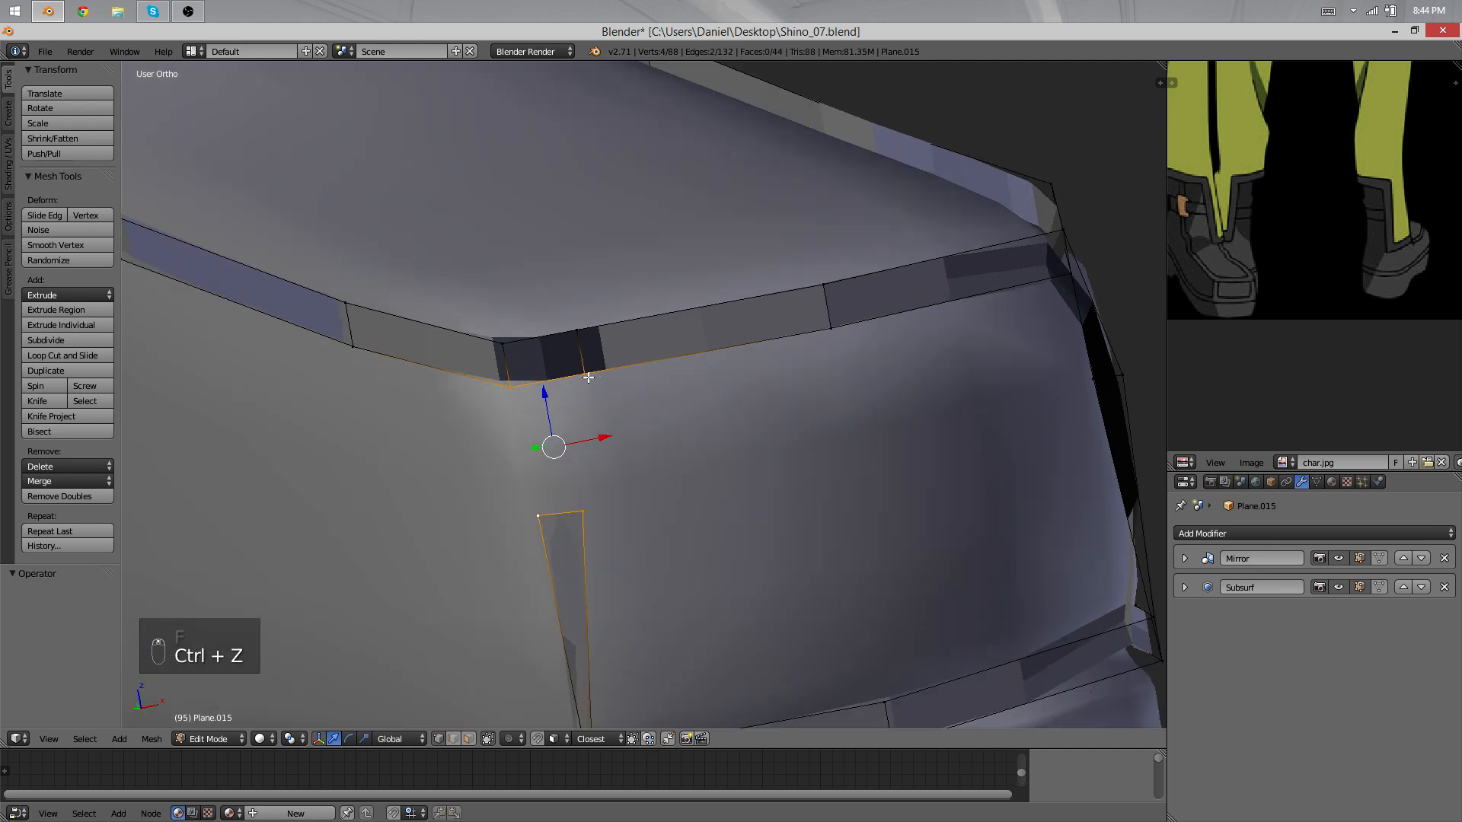
Step: Rip the upper strip's lower corner vertex apart and move the other half by X -0.009, Y 0.004, Z 0.002
key("a")
key("v")
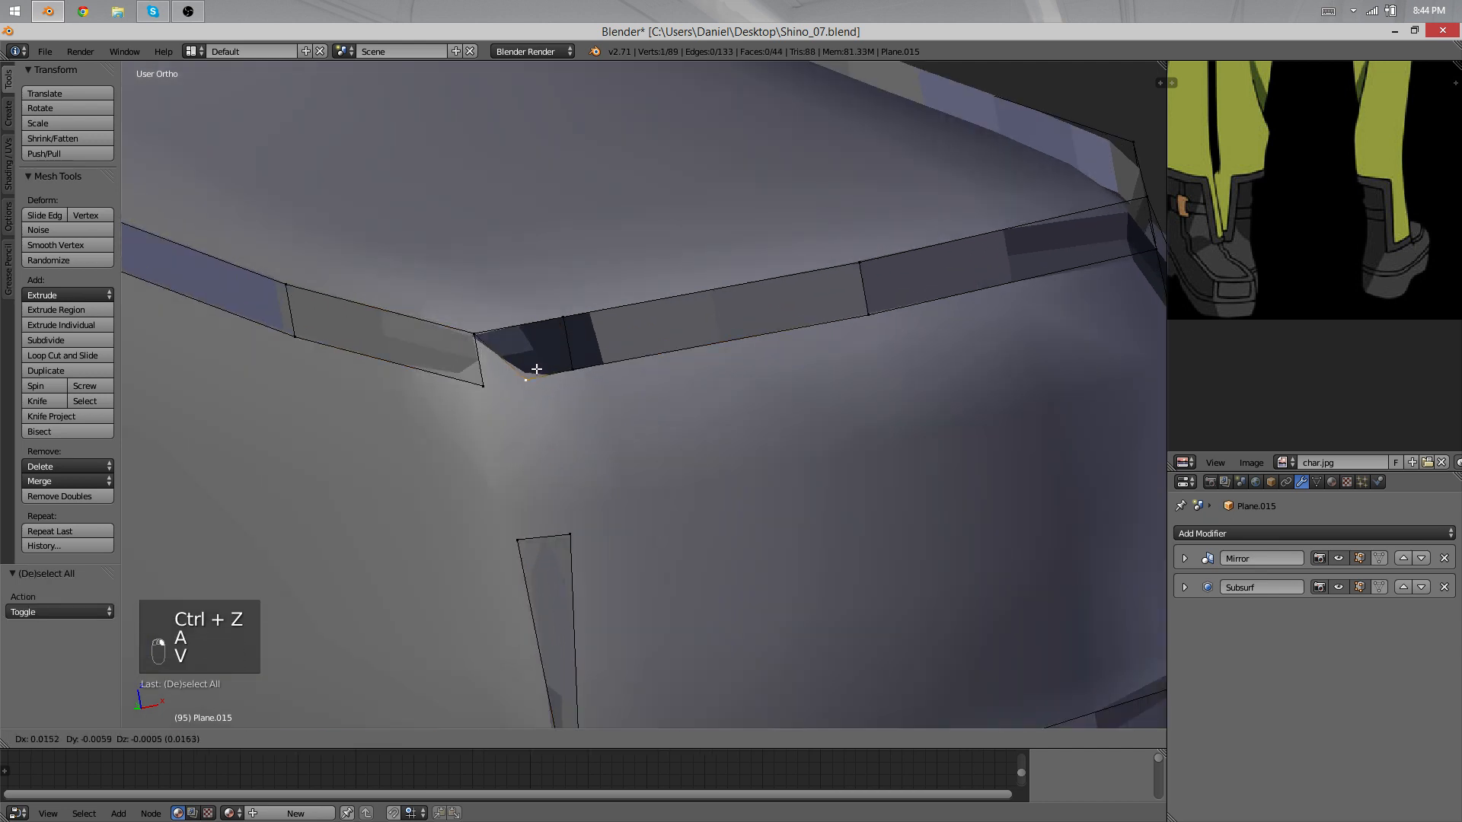
left_click(537, 369)
right_click(488, 384)
key("g")
left_click(461, 380)
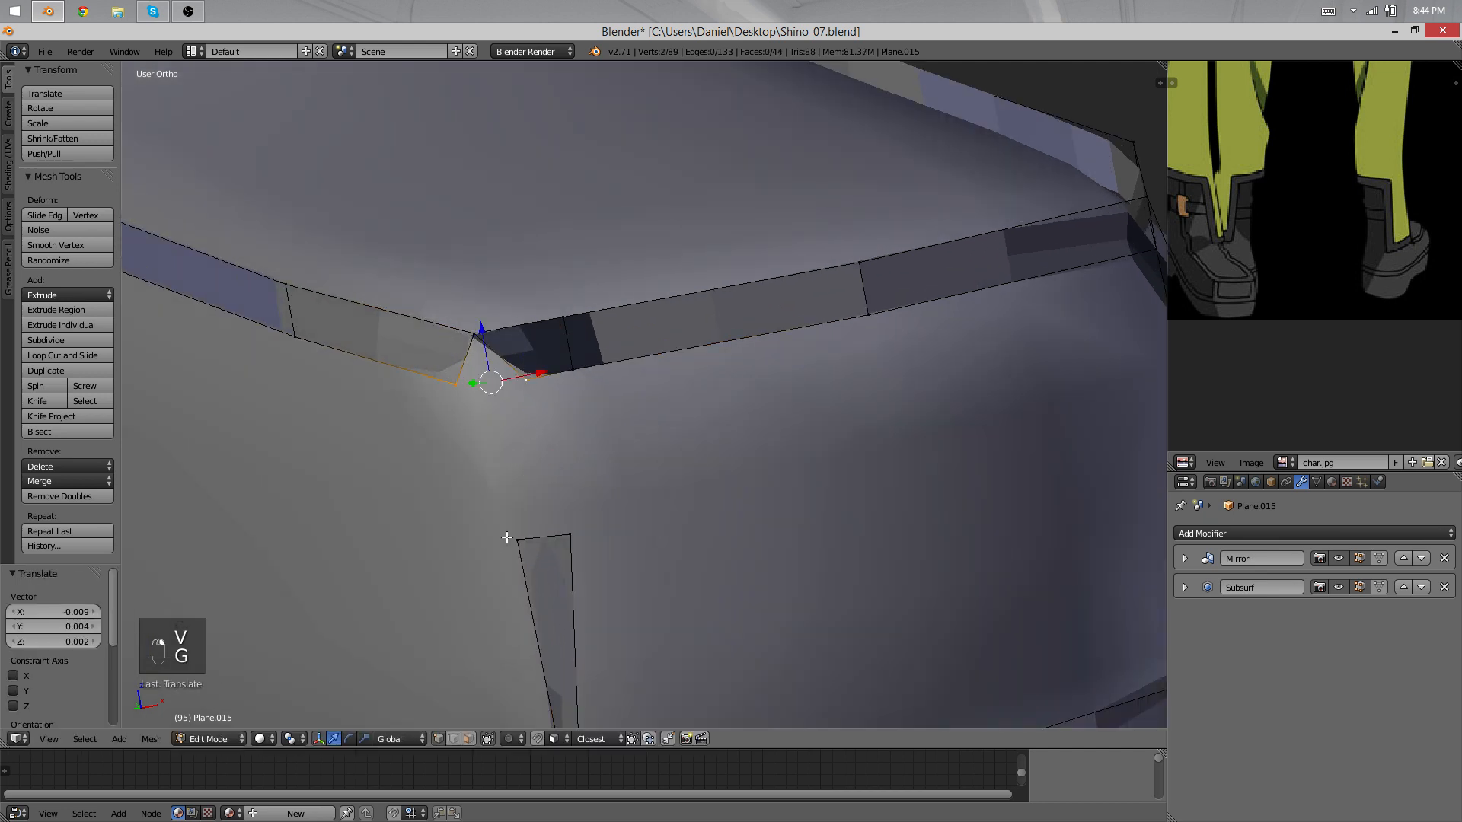
Step: Fill a quad connecting the split corner to the vertical strip, and close the remaining corner gap with a triangle
right_click(570, 535, "shift")
key("f")
right_click(523, 379)
right_click(475, 336, "shift")
right_click(457, 384, "shift")
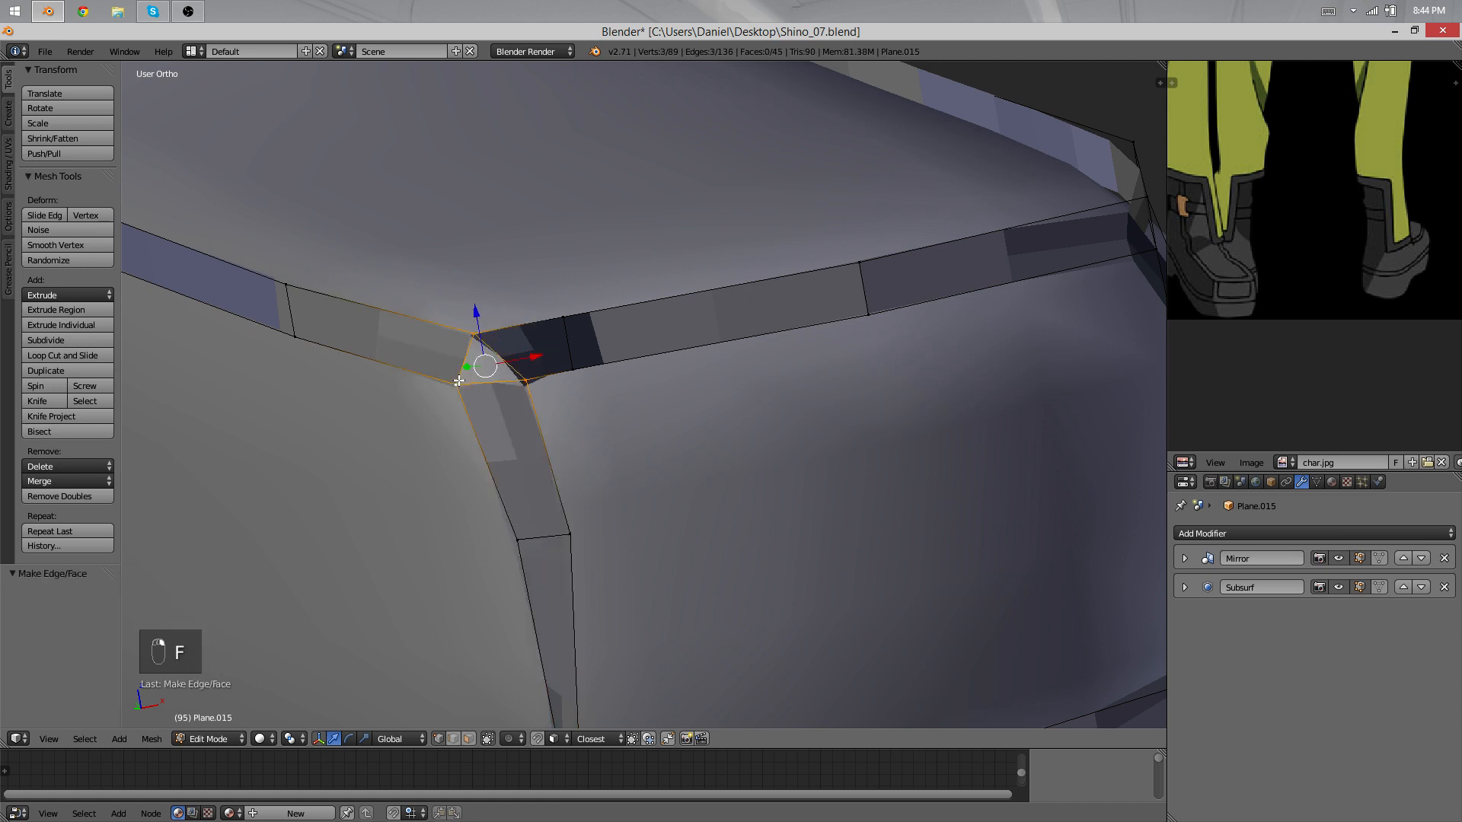
key("f")
key("Tab")
scroll(550, 423, "down", 3)
scroll(549, 423, "up", 3)
key("Tab")
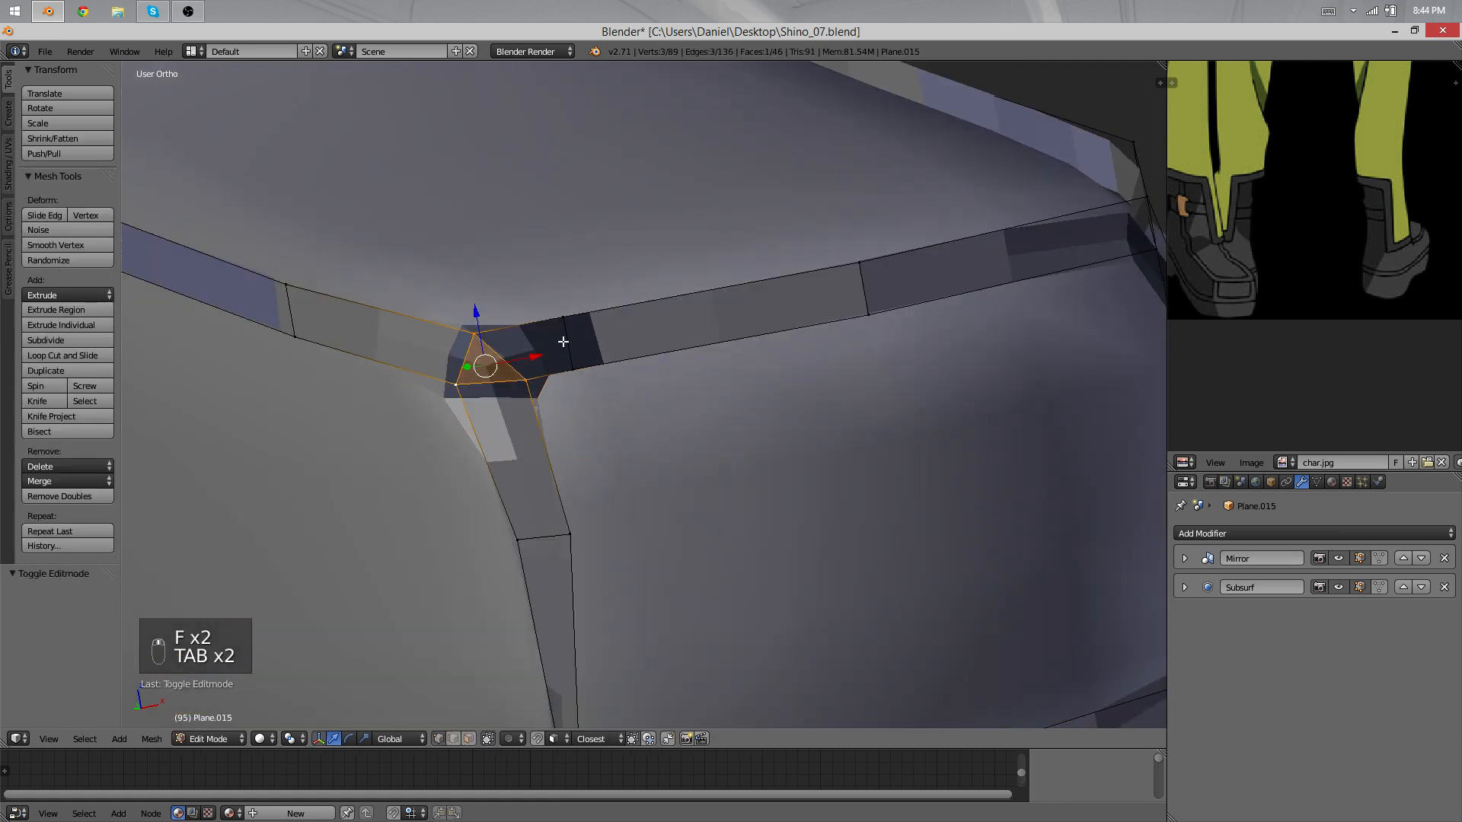
scroll(461, 354, "down", 2)
scroll(659, 455, "up", 4)
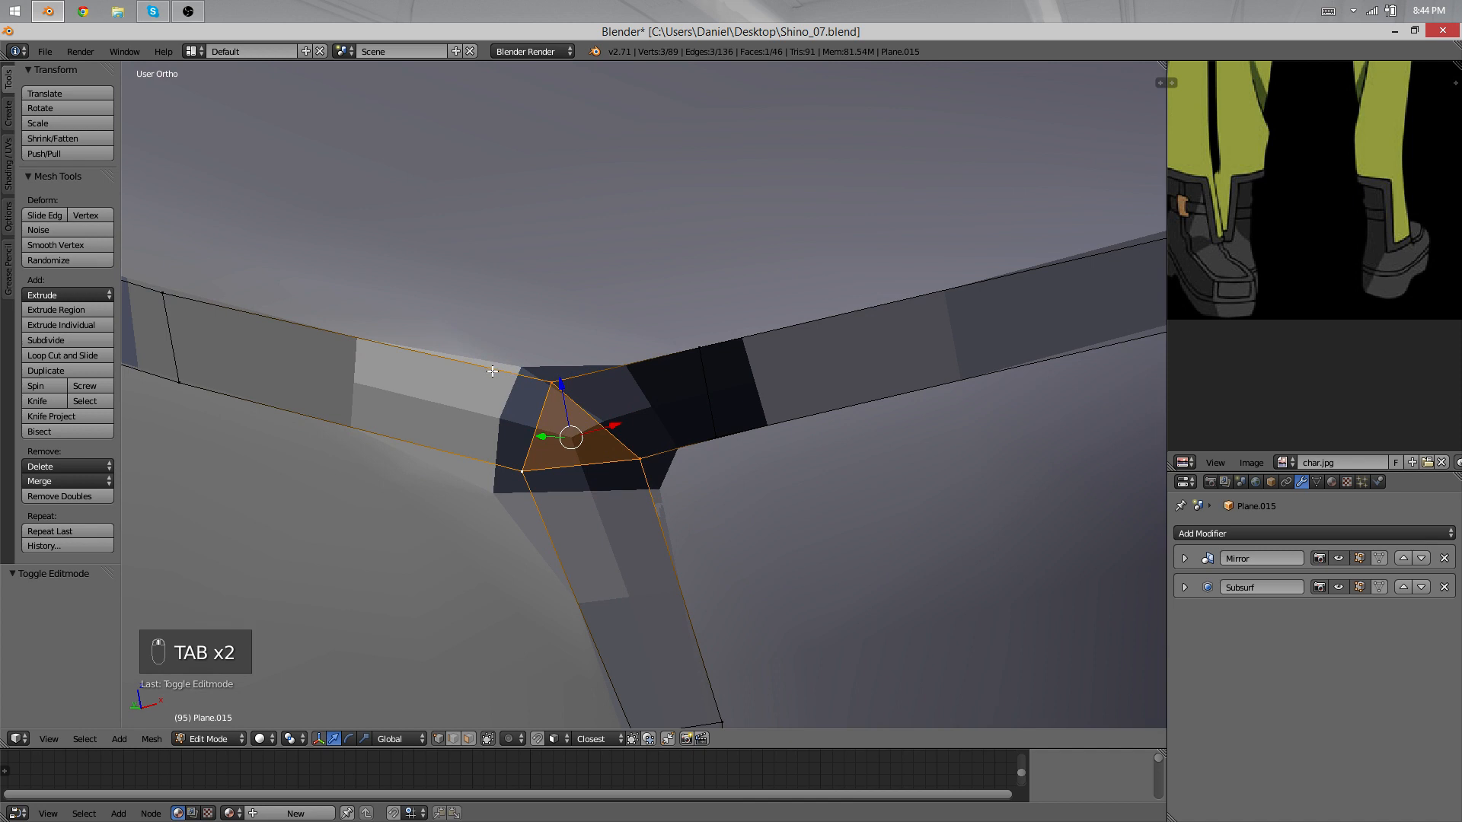
Step: Add a loop cut across the upper strip just beside its corner with the vertical strip
key("ctrl+r")
left_click(597, 398)
left_click(637, 419)
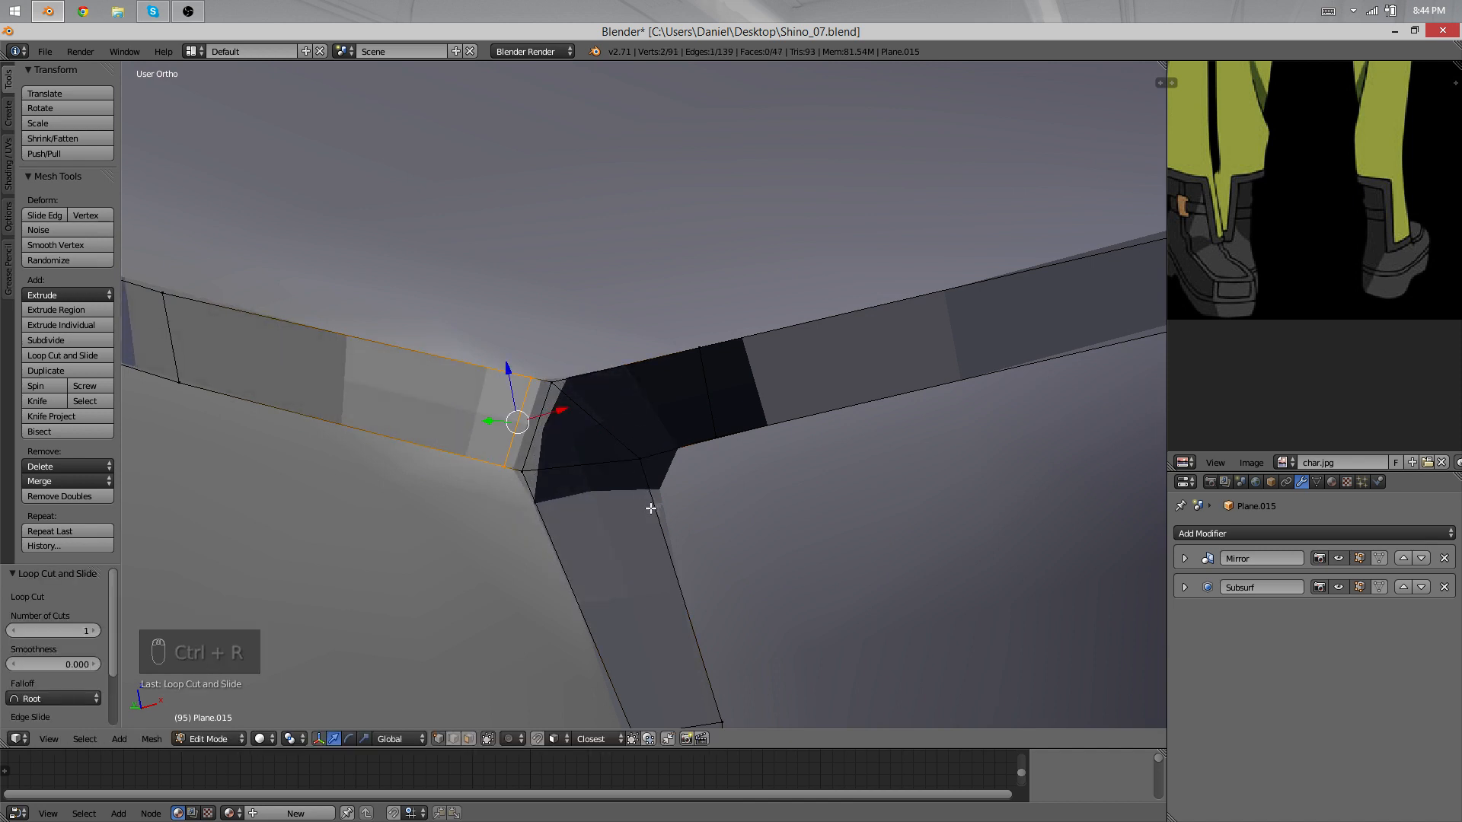
Step: Undo the loop cut, the corner fills and the vertex rip, back to the vertical strip's open upper end
key("ctrl+z")
key("ctrl+z")
key("ctrl+z")
key("ctrl+z")
key("ctrl+z")
key("ctrl+z")
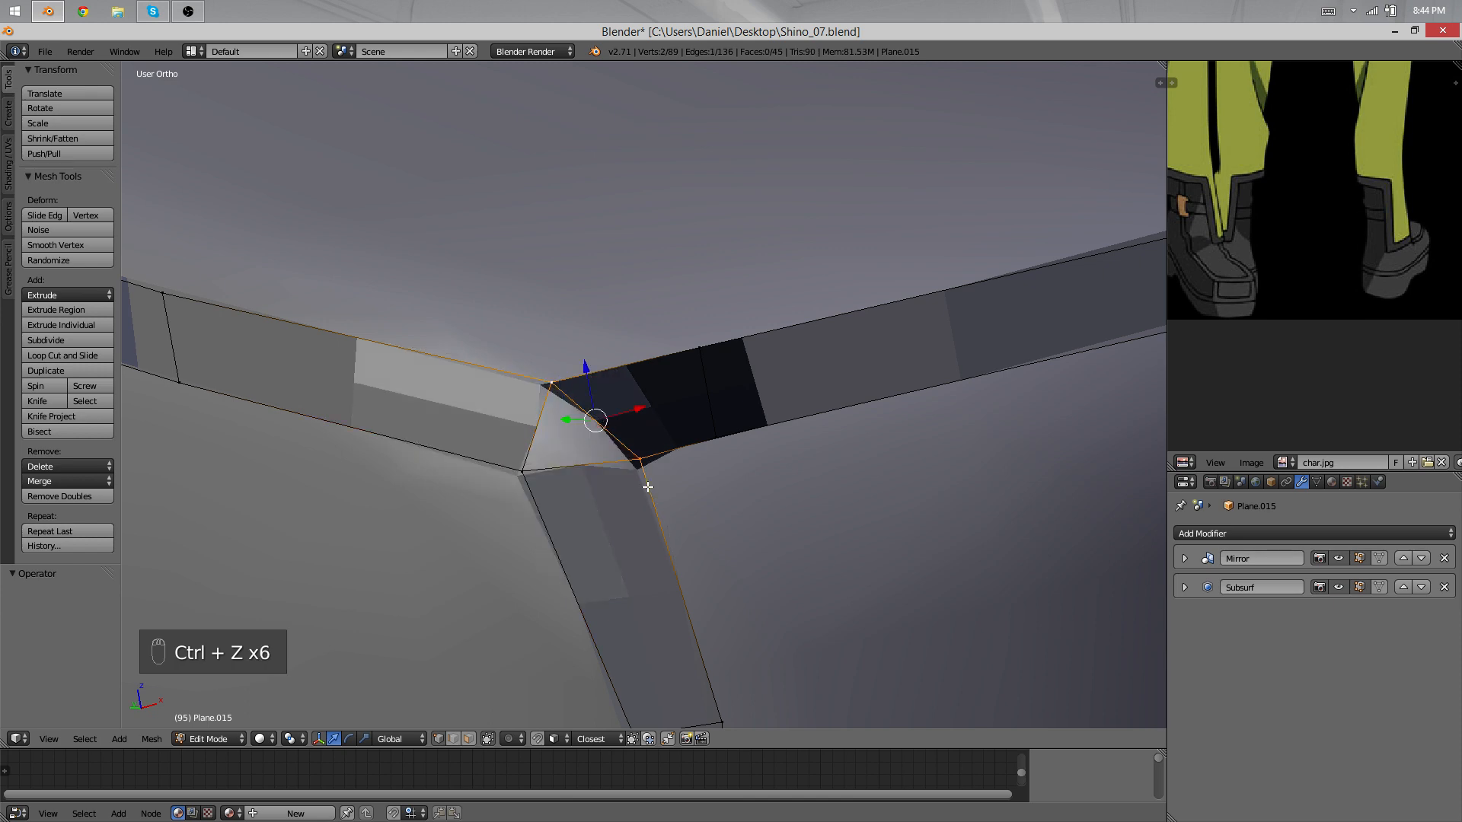
key("ctrl+z")
key("ctrl+z")
key("ctrl+z")
key("z")
key("z")
key("z")
key("z")
key("z")
key("z")
key("z")
key("z")
key("z")
key("z")
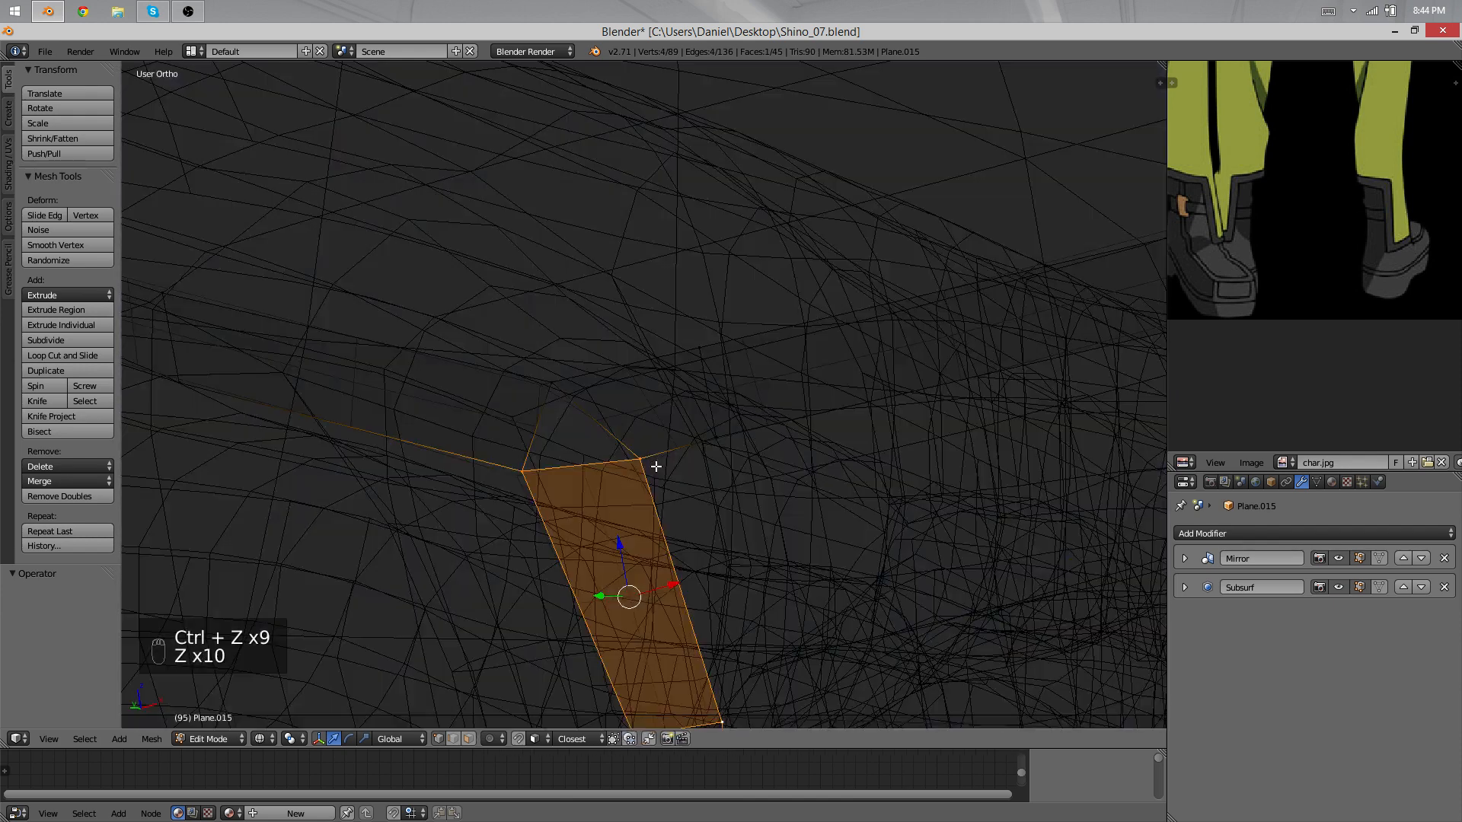
key("ctrl+z")
key("ctrl+z")
key("ctrl+z")
key("ctrl+z")
key("ctrl+z")
key("ctrl+z")
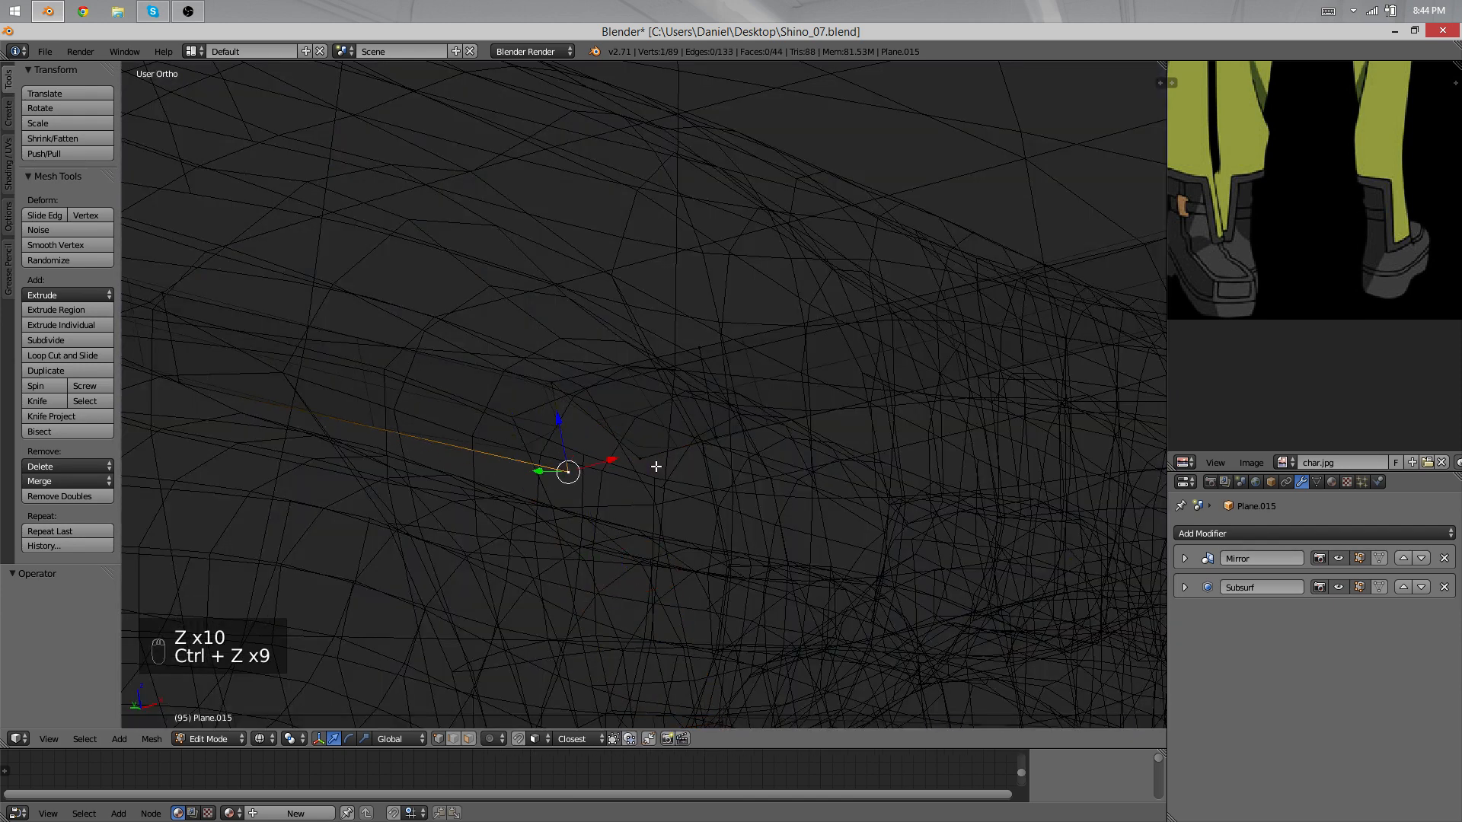
scroll(656, 466, "down", 3)
key("z")
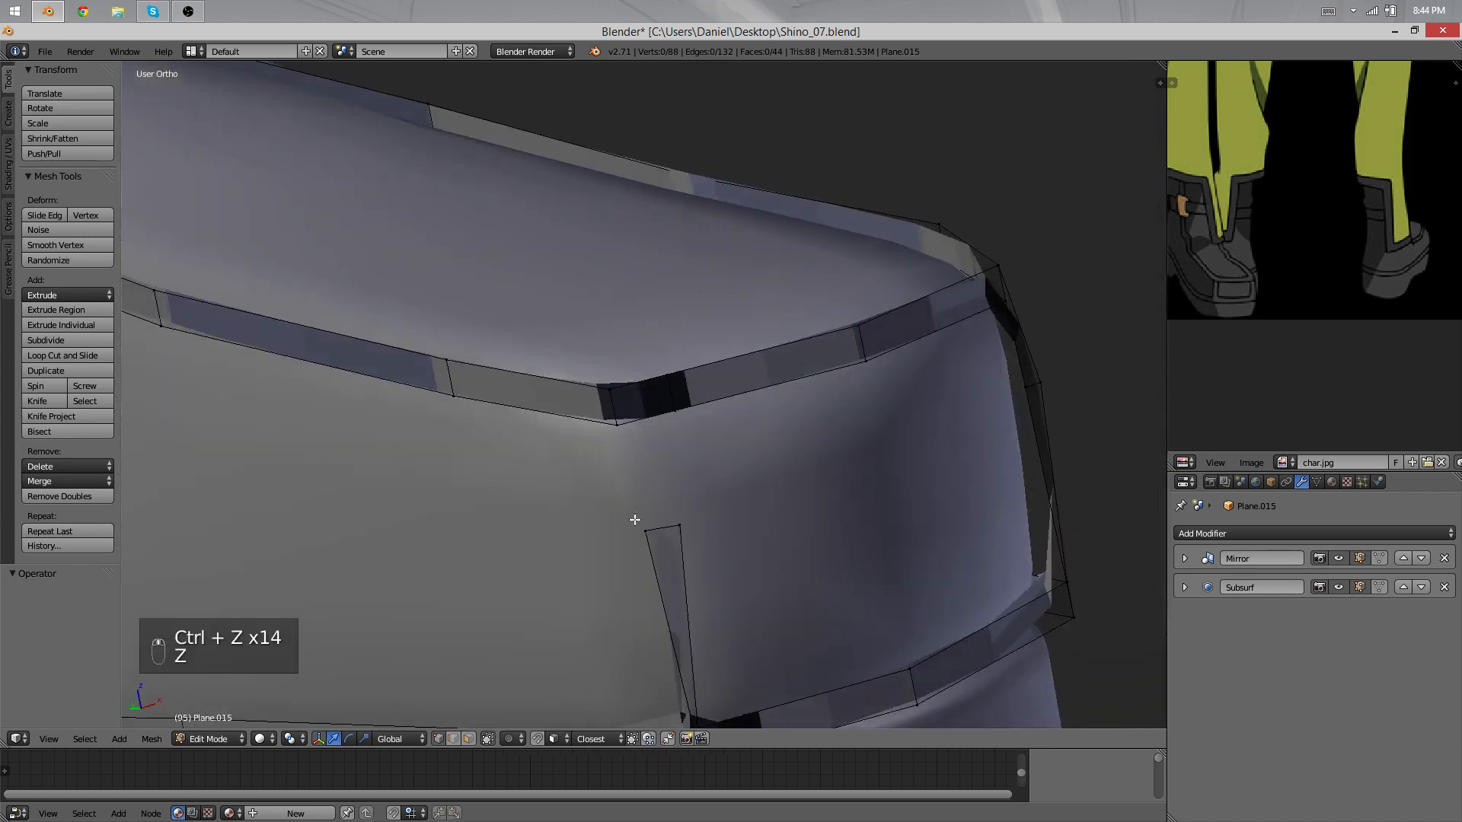
Step: Extrude the vertical strip's open top edge up to the upper strip's corner and move it against the boot surface
right_click(666, 535)
middle_click_drag(664, 555, 767, 462)
key("e")
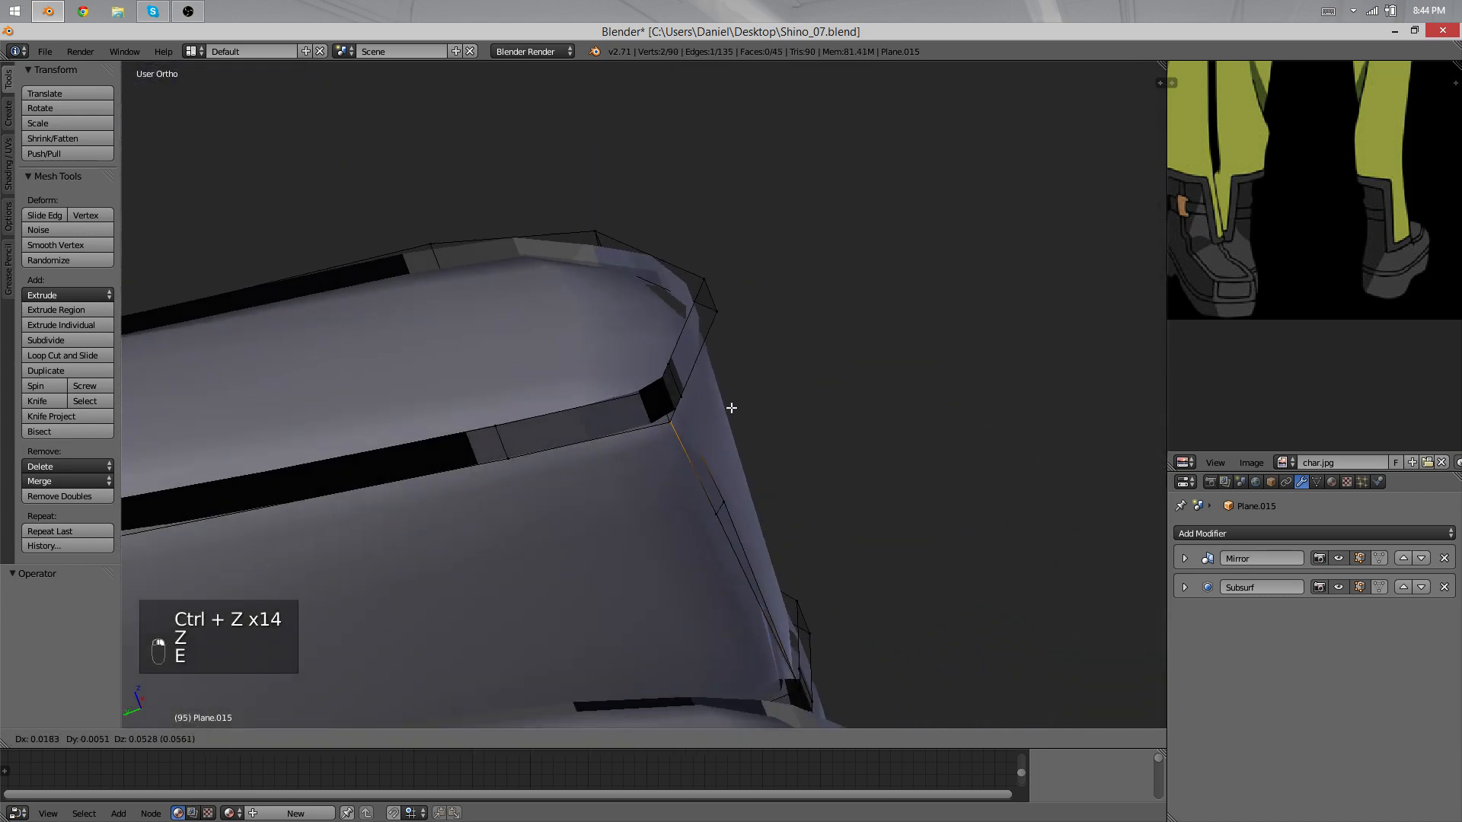
left_click(731, 408)
middle_click_drag(823, 522, 546, 536)
key("g")
left_click(654, 518)
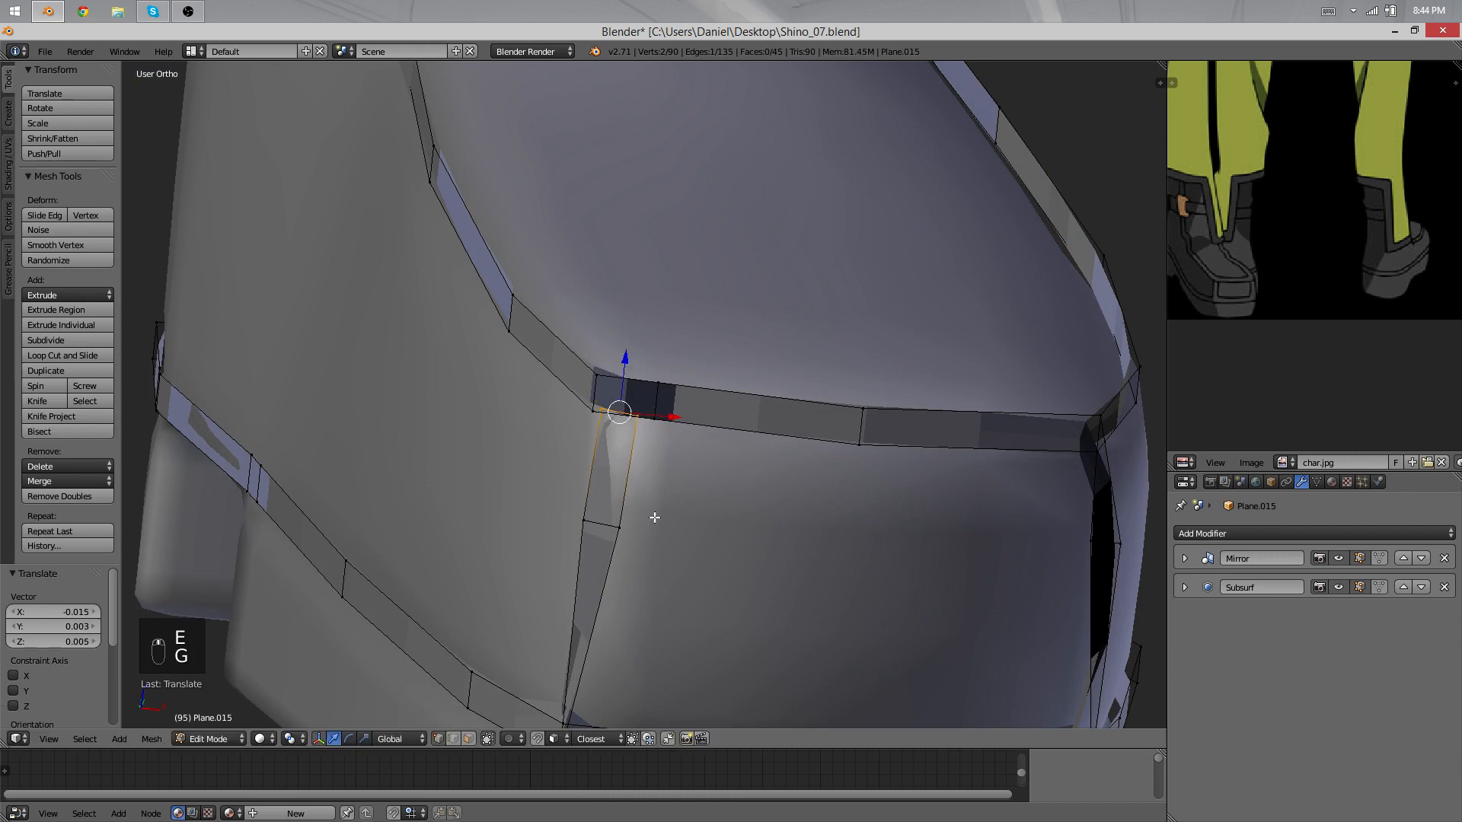
middle_click_drag(655, 518, 685, 401)
key("g")
left_click(492, 561)
Step: Try ripping the vertical strip's lower end away from the bottom strip's corner, and undo it
scroll(687, 408, "up", 4)
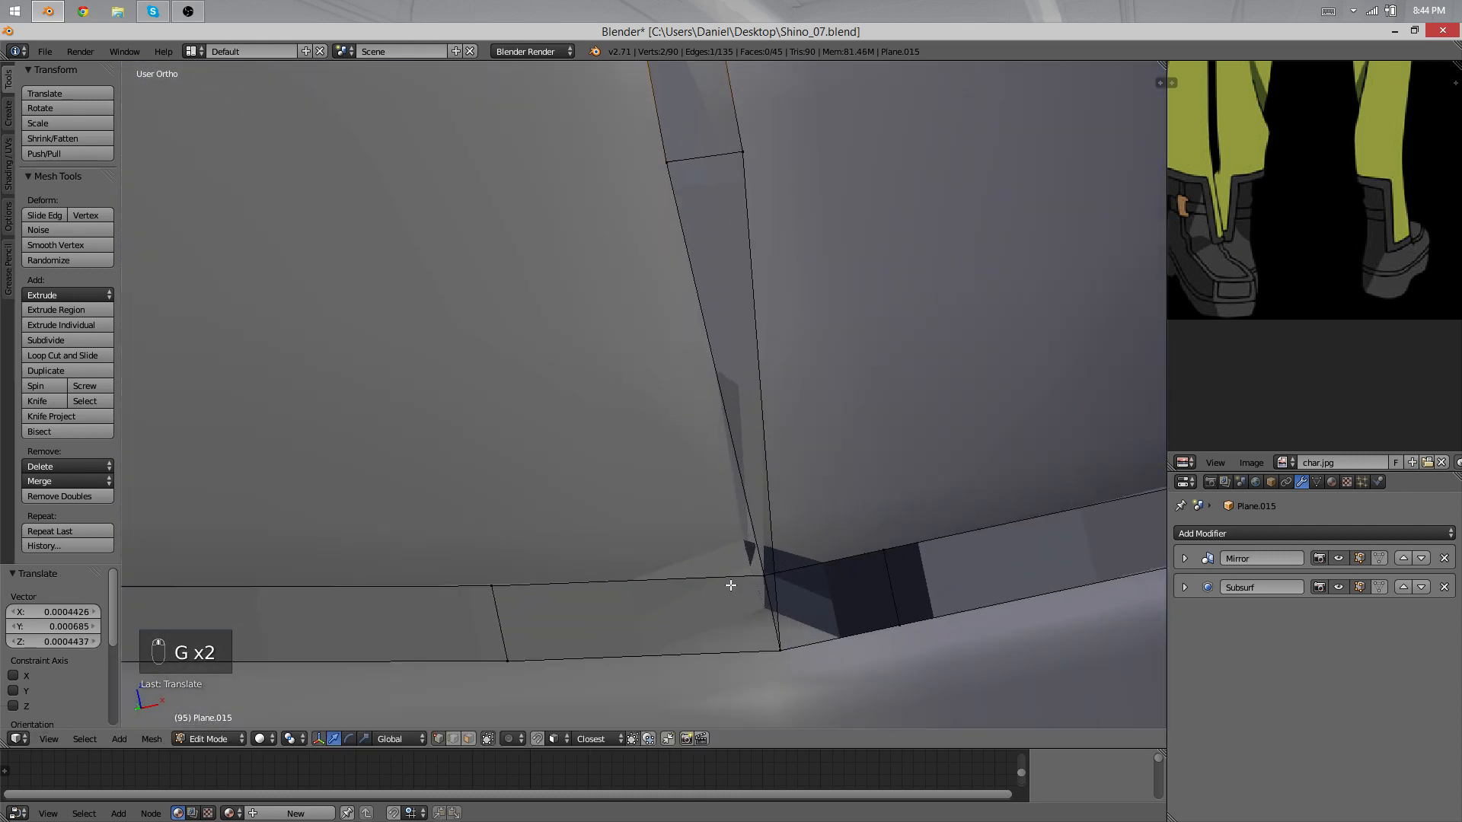
key("v")
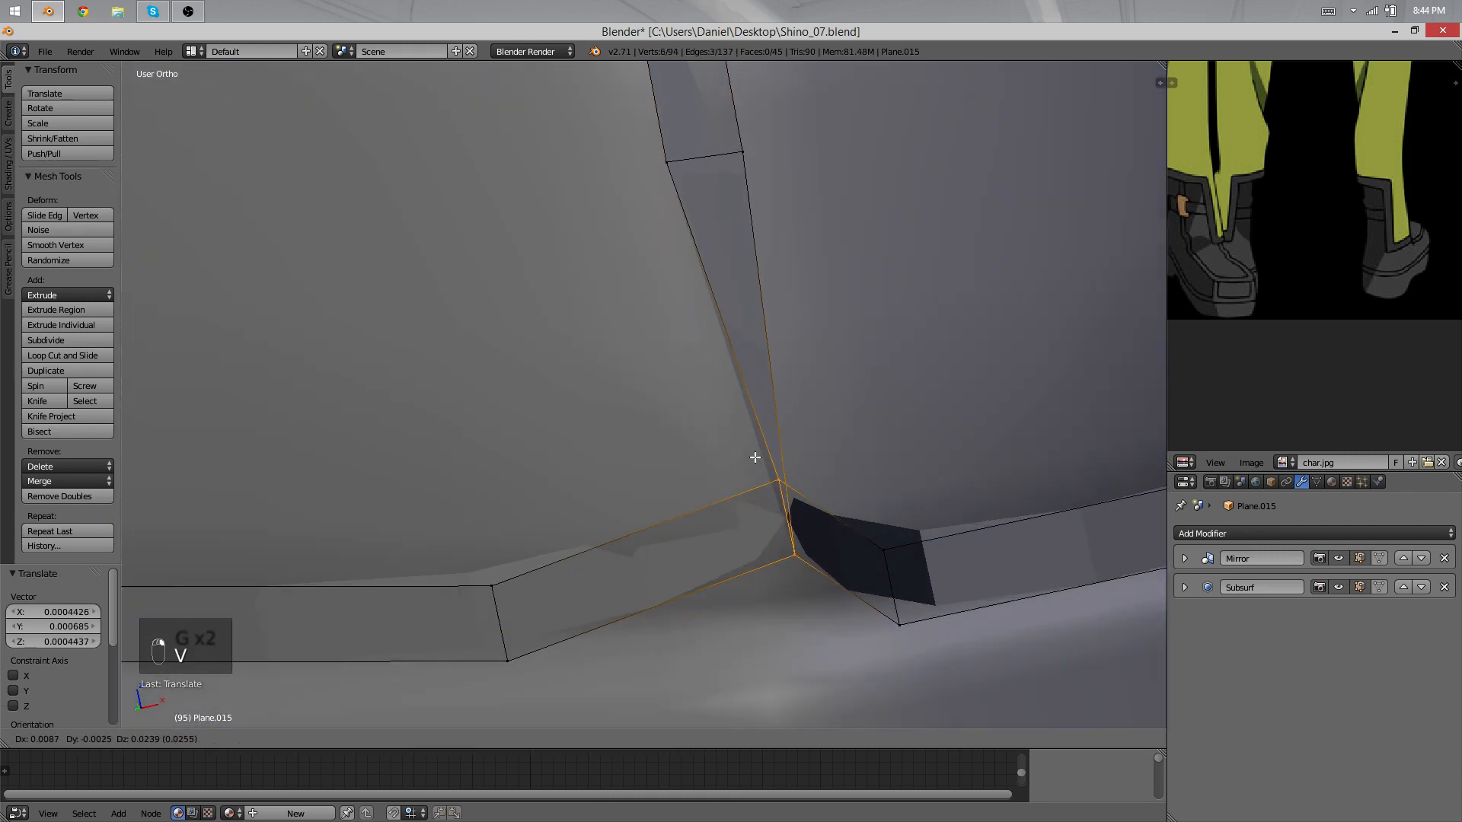
left_click(767, 567)
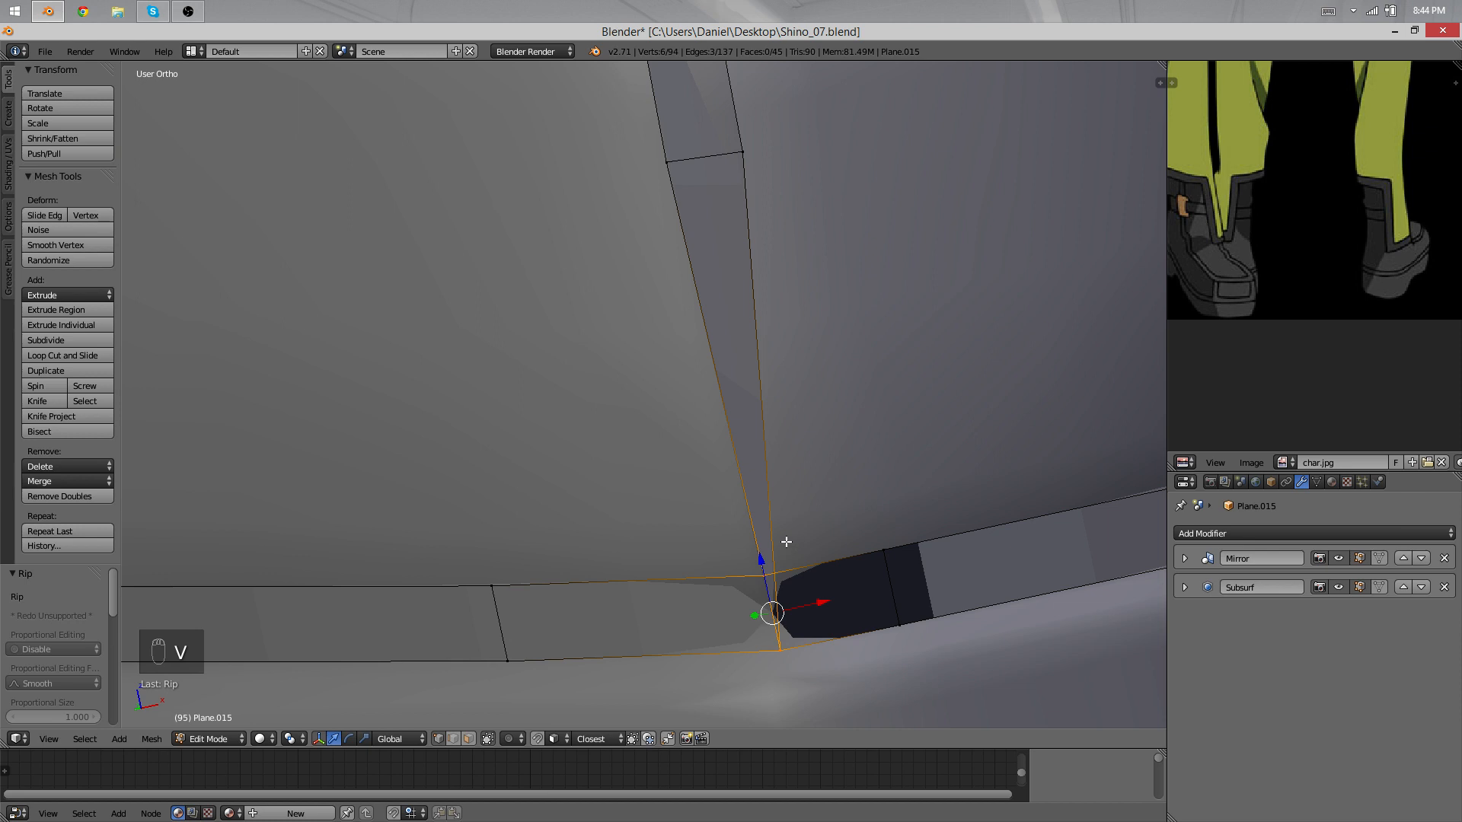
key("g")
key("ctrl+z")
scroll(700, 481, "up", 2)
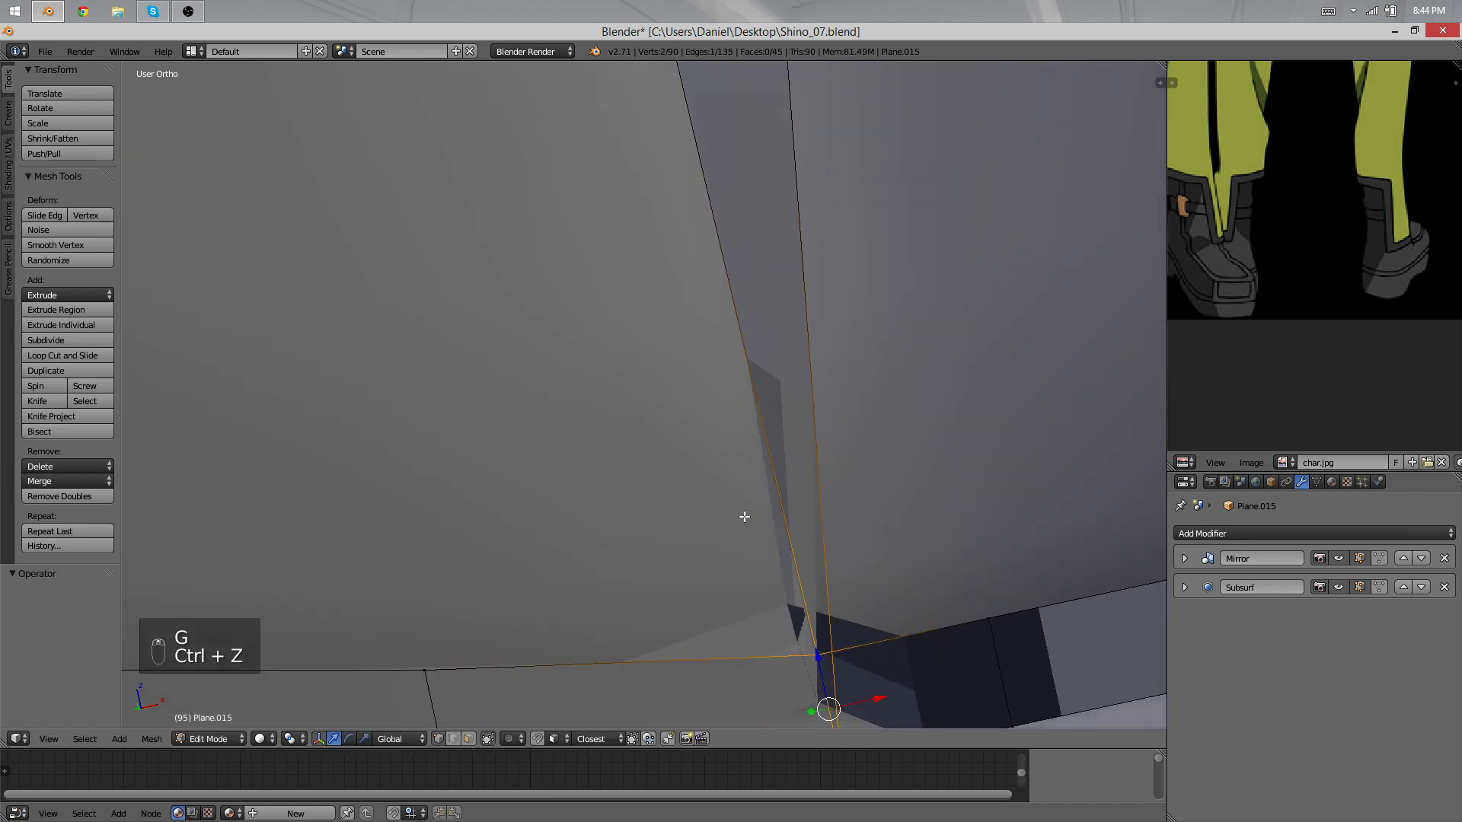
scroll(780, 529, "down", 2)
middle_click_drag(743, 515, 783, 492)
scroll(783, 493, "up", 3)
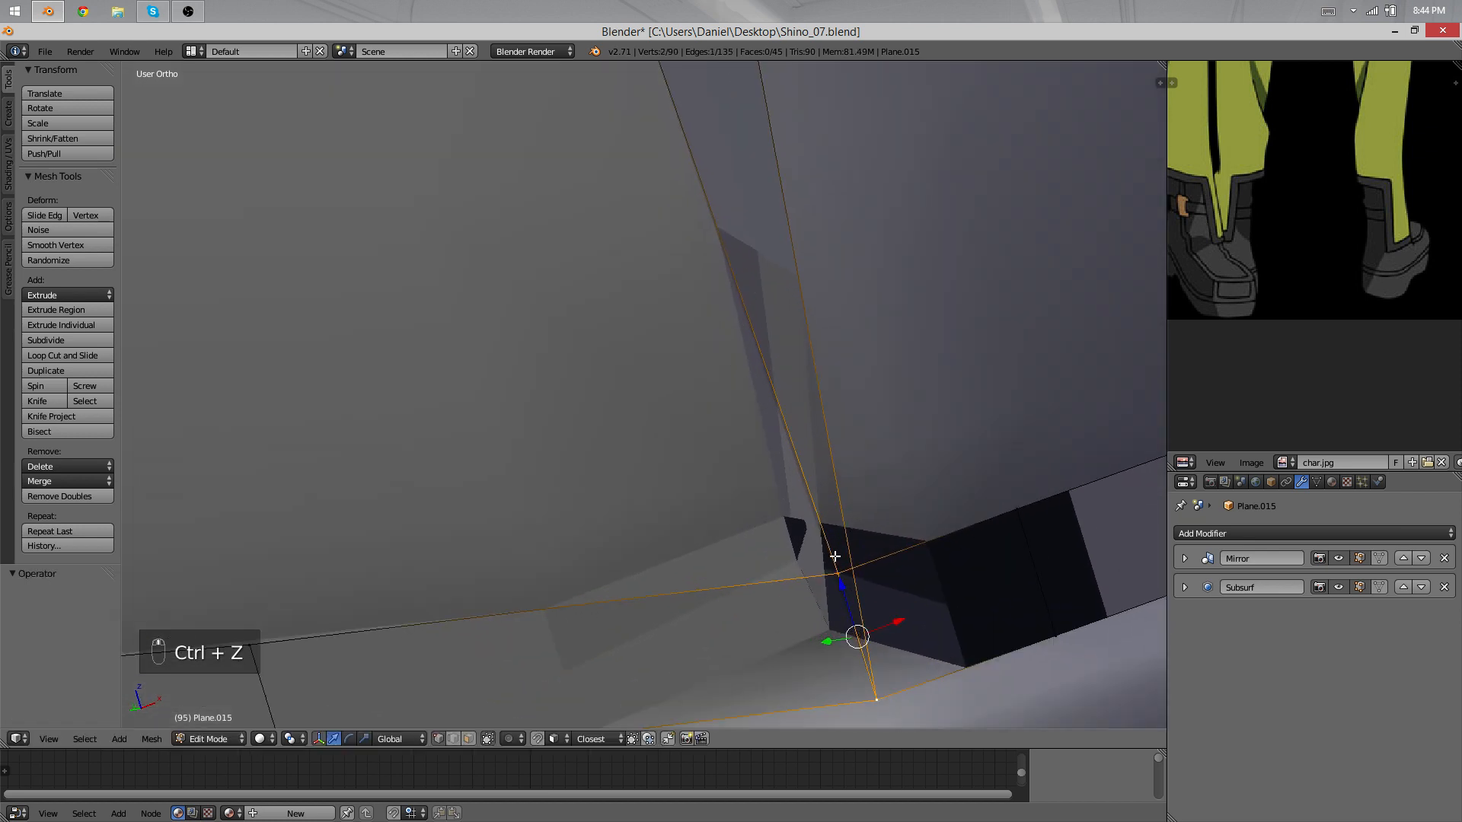
Step: Delete the vertical strip's lowest face, where it tapers into the bottom strip's corner
scroll(835, 557, "down", 2)
key("n")
key("n")
key("b")
left_click_drag(794, 295, 611, 176)
key("x")
left_click(609, 186)
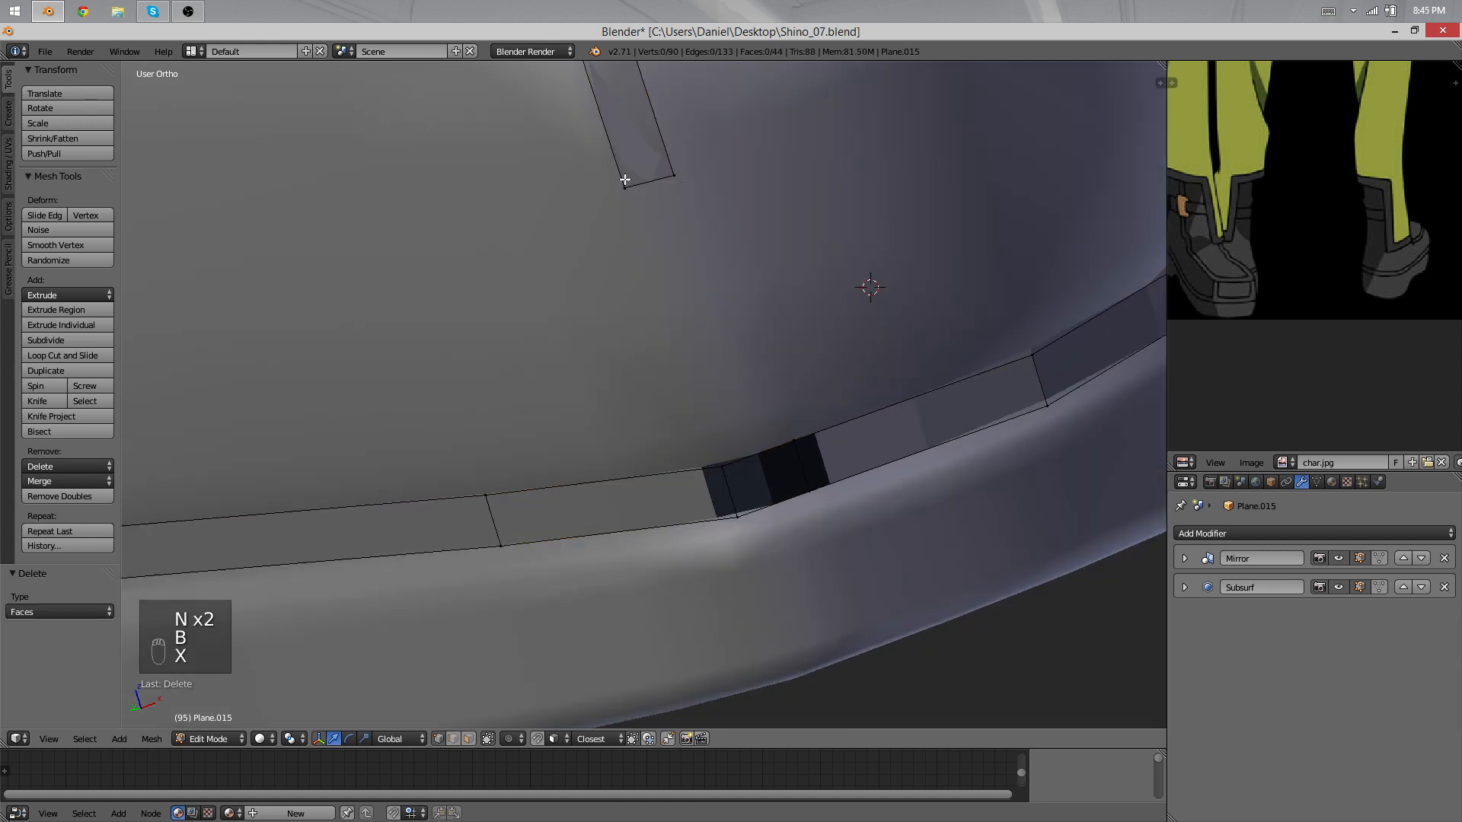
Step: Extrude the vertical strip's open lower edge down to the bottom strip, align it by moving and rotating, and extrude one more short segment
key("e")
left_click(739, 468)
middle_click_drag(530, 412, 556, 263)
key("g")
left_click(718, 469)
key("r")
left_click(775, 476)
key("g")
left_click(651, 381)
key("g")
left_click(591, 389)
key("e")
left_click(597, 408)
Step: Extrude the vertical strip's top edge a short distance further so that it tucks behind the upper strip
key("Tab")
key("Tab")
key("z")
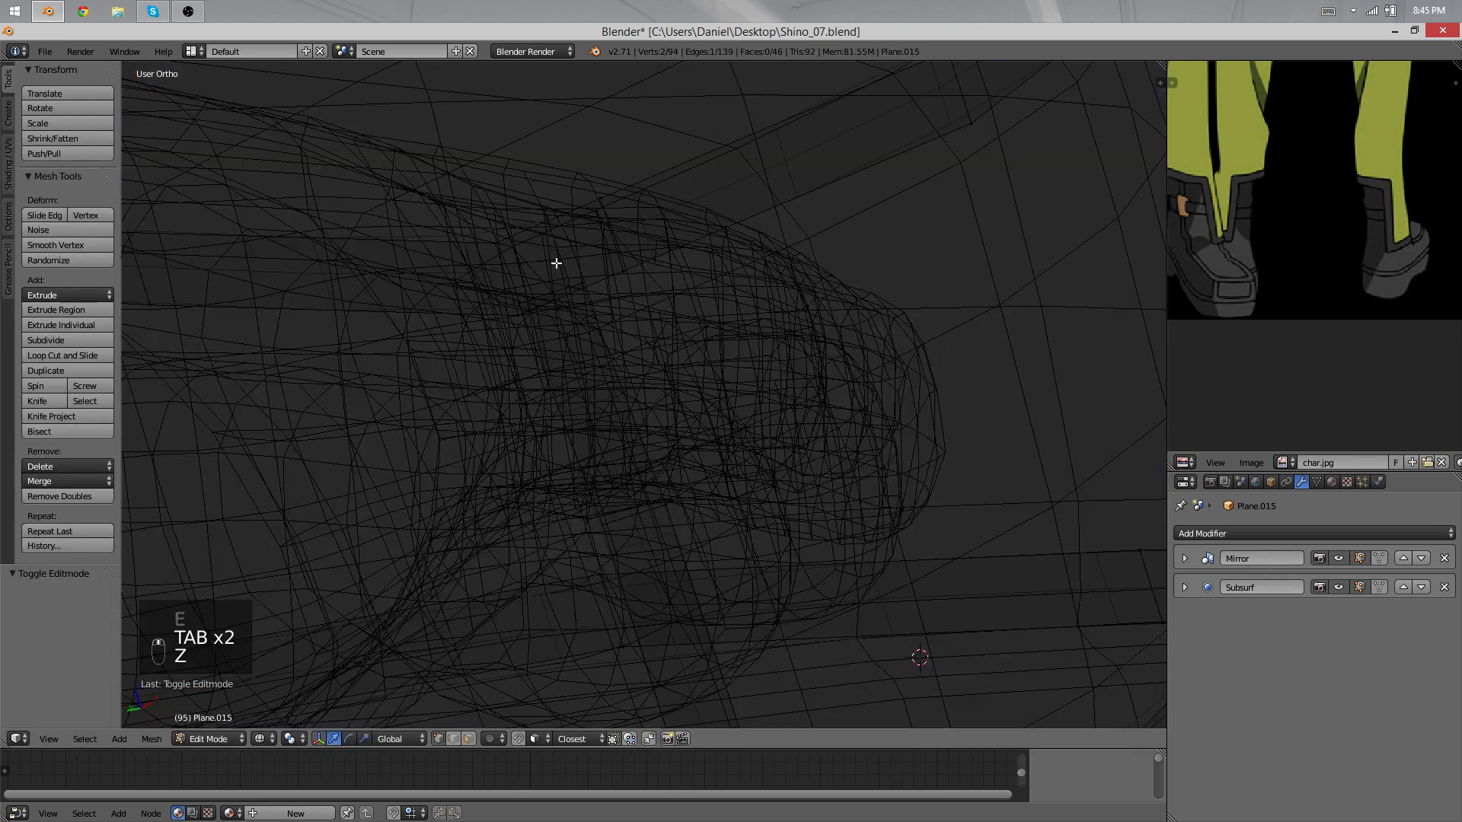
key("z")
key("e")
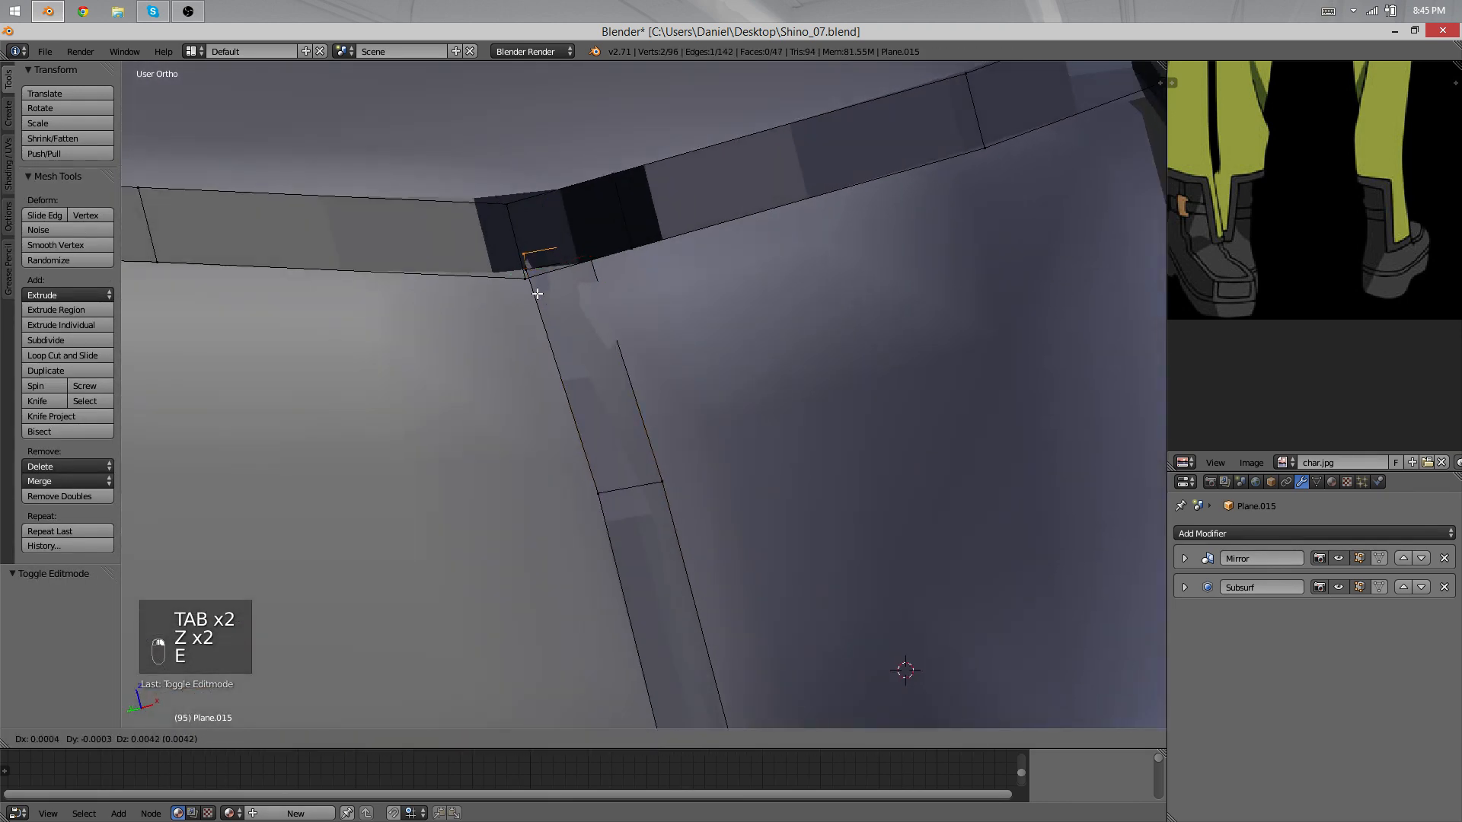
left_click(535, 290)
Step: Delete the lowest face of the vertical strip on the other side of the toe cap
key("Tab")
scroll(549, 419, "down", 5)
middle_click_drag(587, 505, 486, 468)
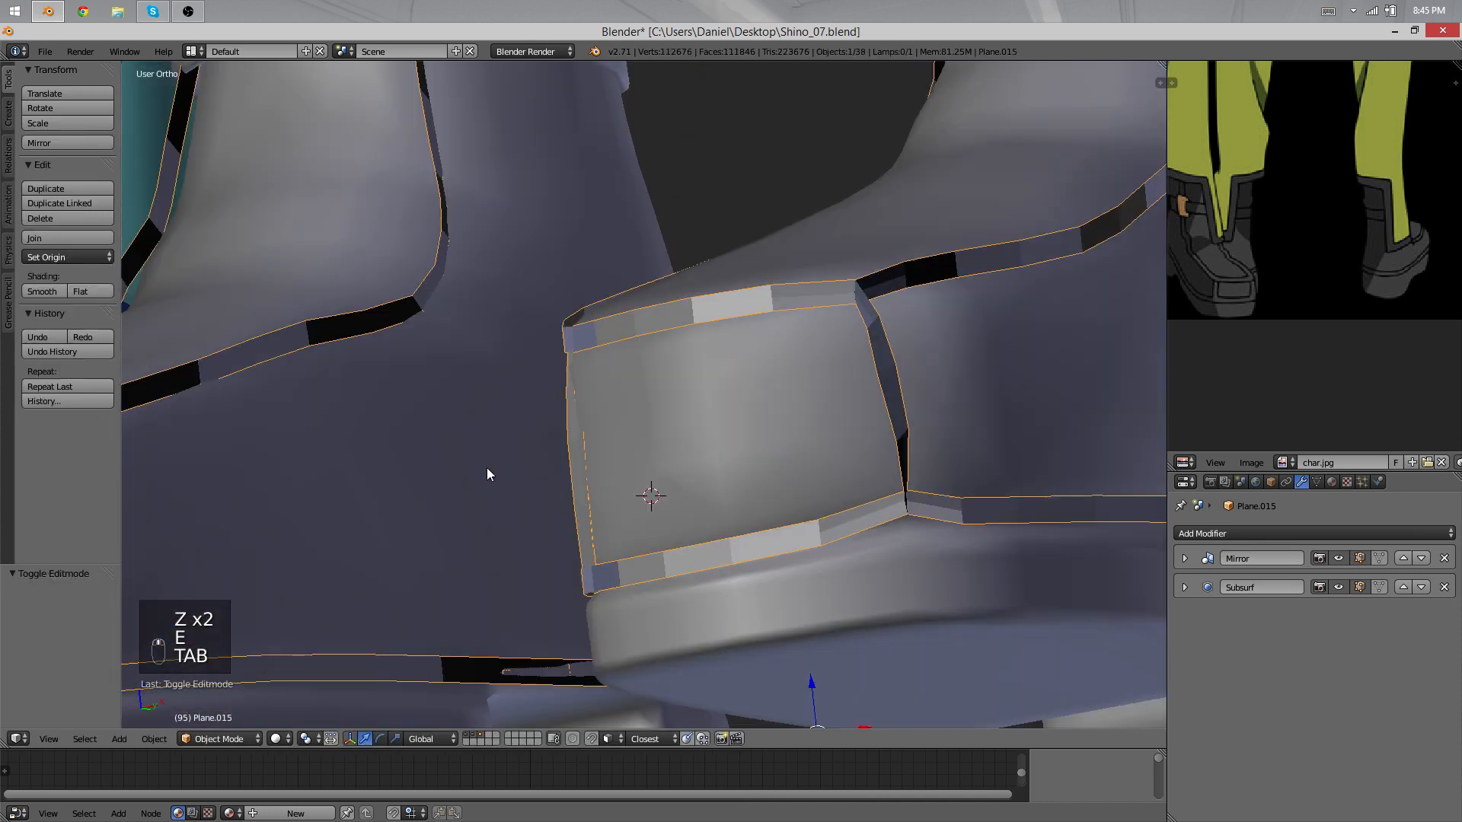
middle_click_drag(973, 512, 771, 478, "shift")
scroll(771, 478, "up", 5)
key("Tab")
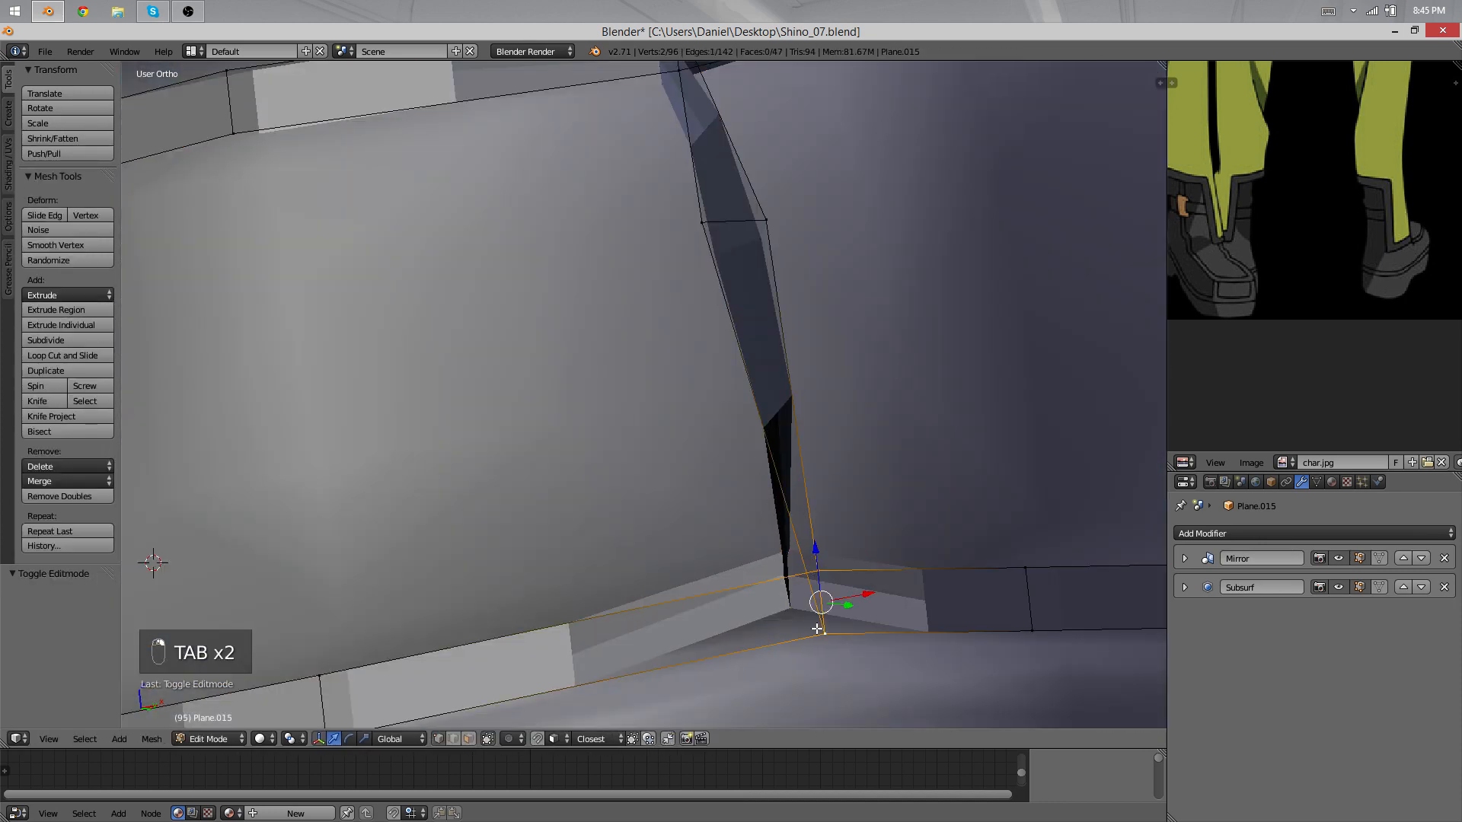
right_click(767, 222, "shift")
key("x")
left_click(768, 224)
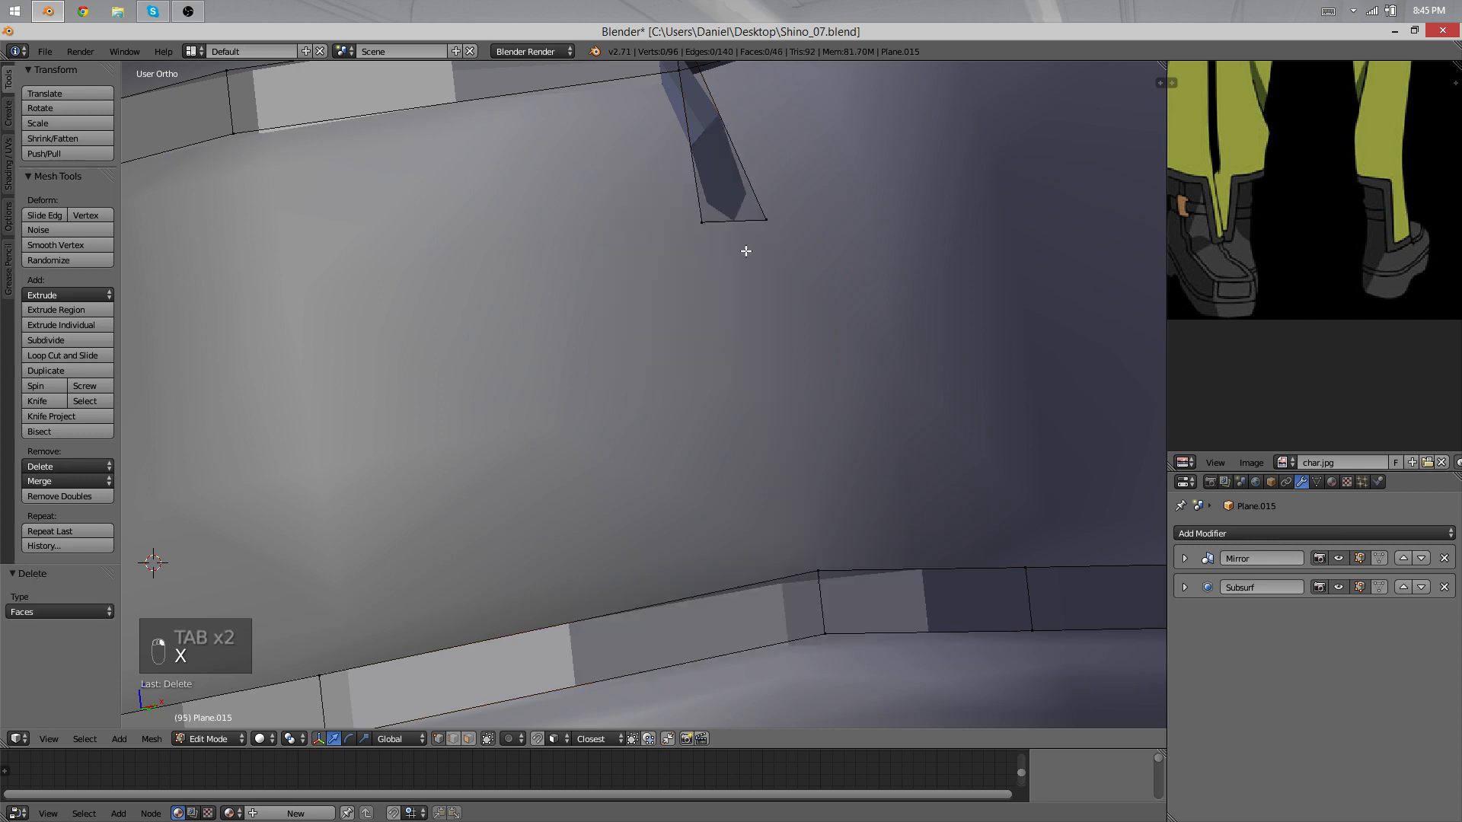
Step: Extrude that strip's open lower edge down to the bottom strip, fit it by moving and rotating, and extrude a short end segment
right_click(710, 219, "shift")
middle_click_drag(763, 364, 731, 251, "shift")
key("e")
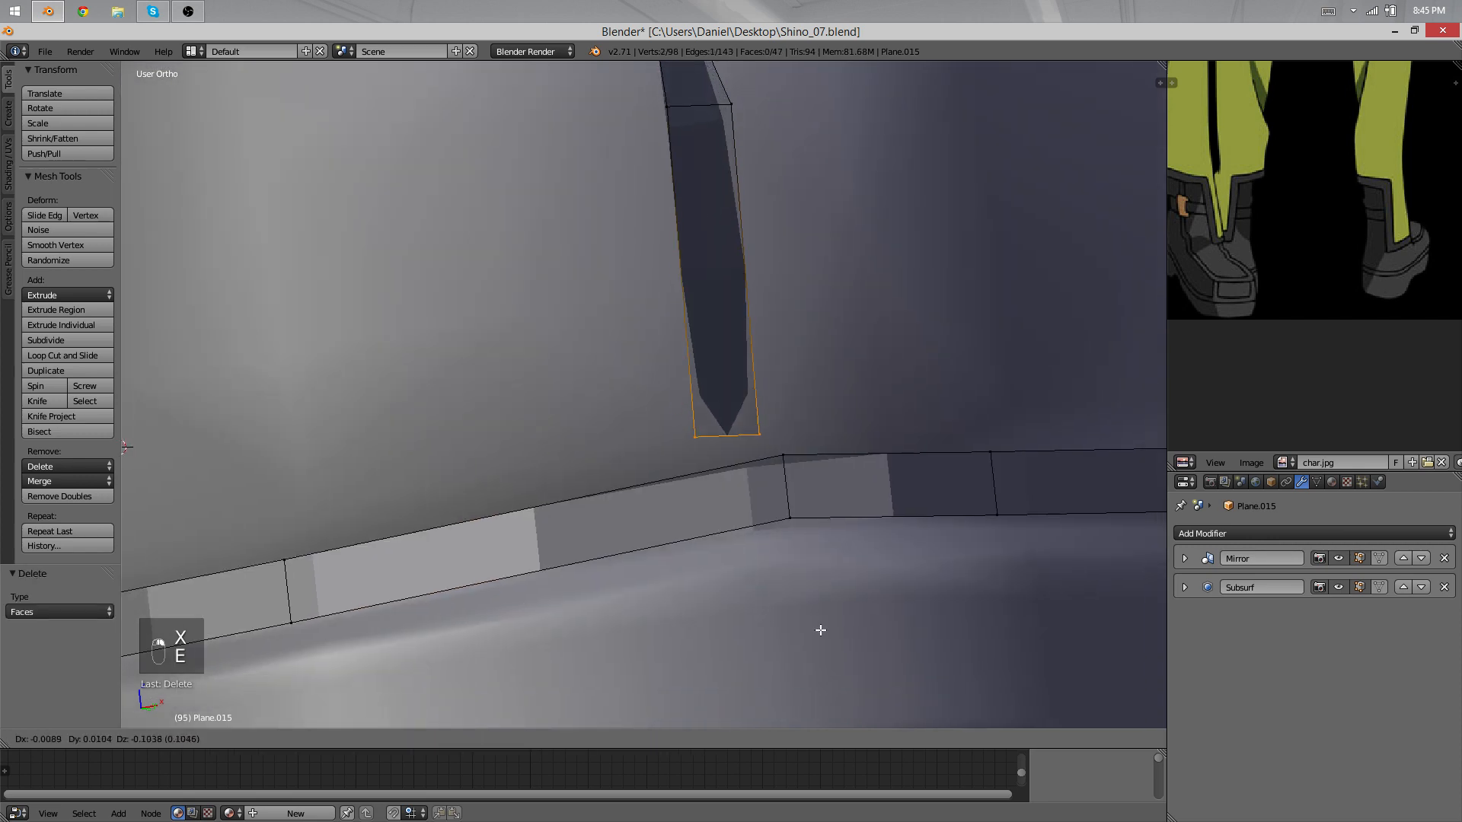
left_click(830, 662)
mouse_move(830, 659)
middle_mouse_down()
mouse_move(607, 546)
mouse_move(575, 421)
mouse_move(492, 381)
mouse_move(434, 418)
mouse_move(444, 449)
mouse_move(560, 461)
mouse_move(545, 492)
mouse_move(615, 294)
mouse_move(699, 606)
middle_mouse_up()
key("g")
left_click(431, 424)
key("g")
left_click(449, 441)
key("r")
key("r")
left_click(473, 428)
key("e")
left_click(484, 455)
Step: Delete the same vertical strip's top face, where it joins the upper strip's corner
key("Tab")
key("Tab")
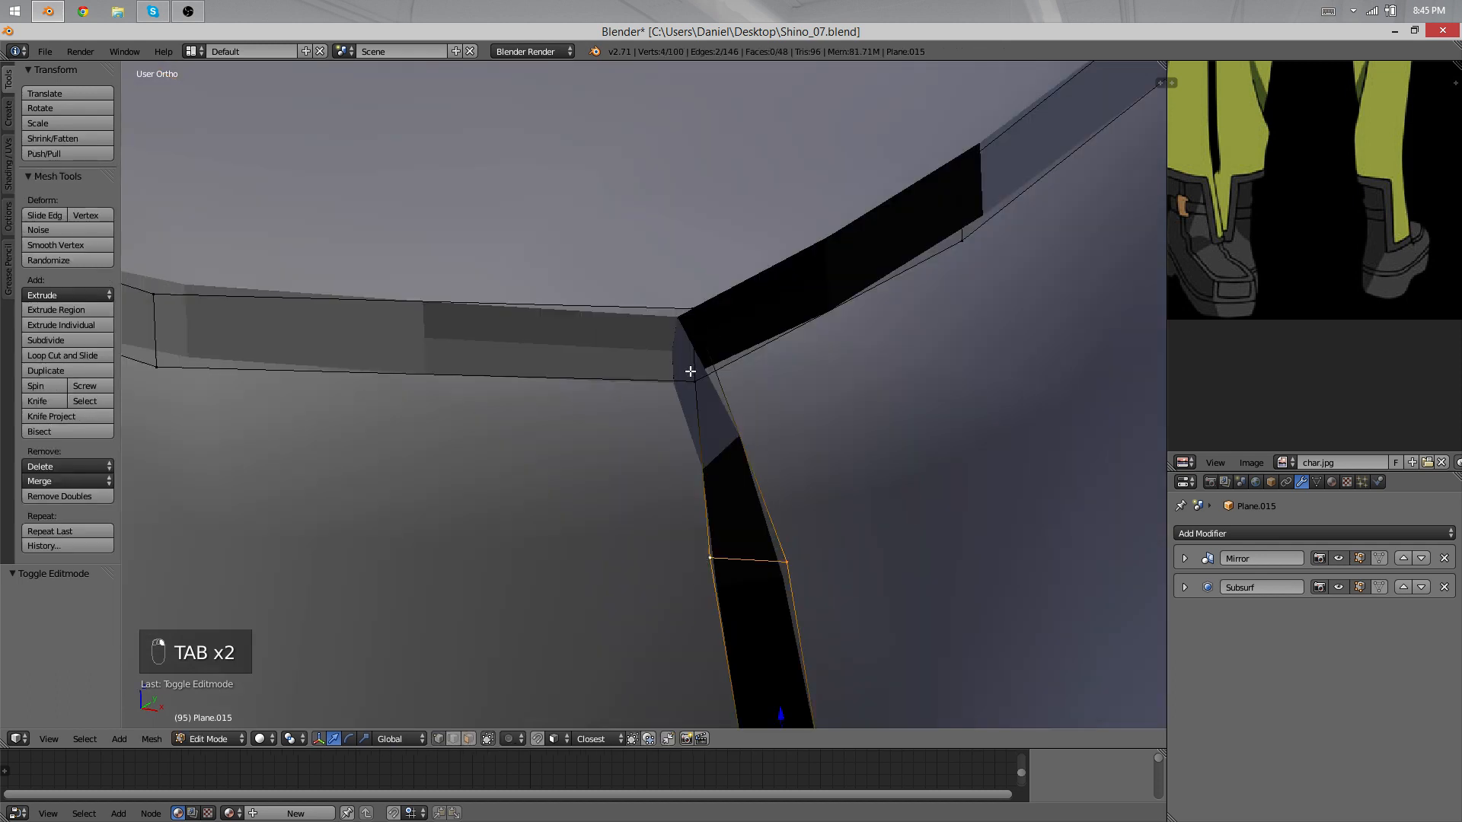
right_click(691, 374, "shift")
right_click(692, 307, "shift")
key("x")
left_click(692, 307)
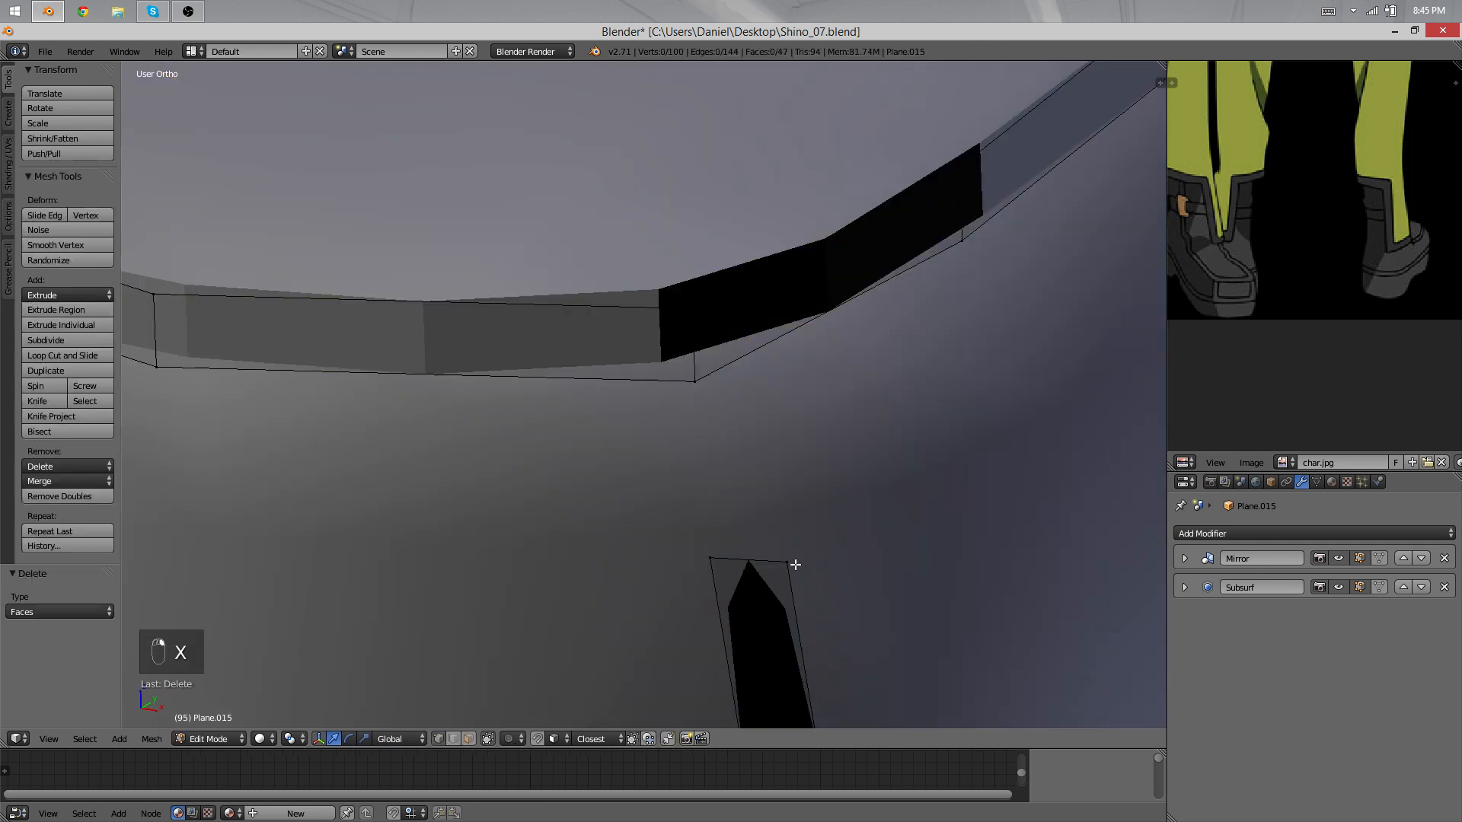
Step: Extrude the strip's open top edge toward the upper strip by X -0.025, Y 0.023, Z 0.043
middle_click_drag(730, 541, 800, 585)
key("e")
left_click(740, 358)
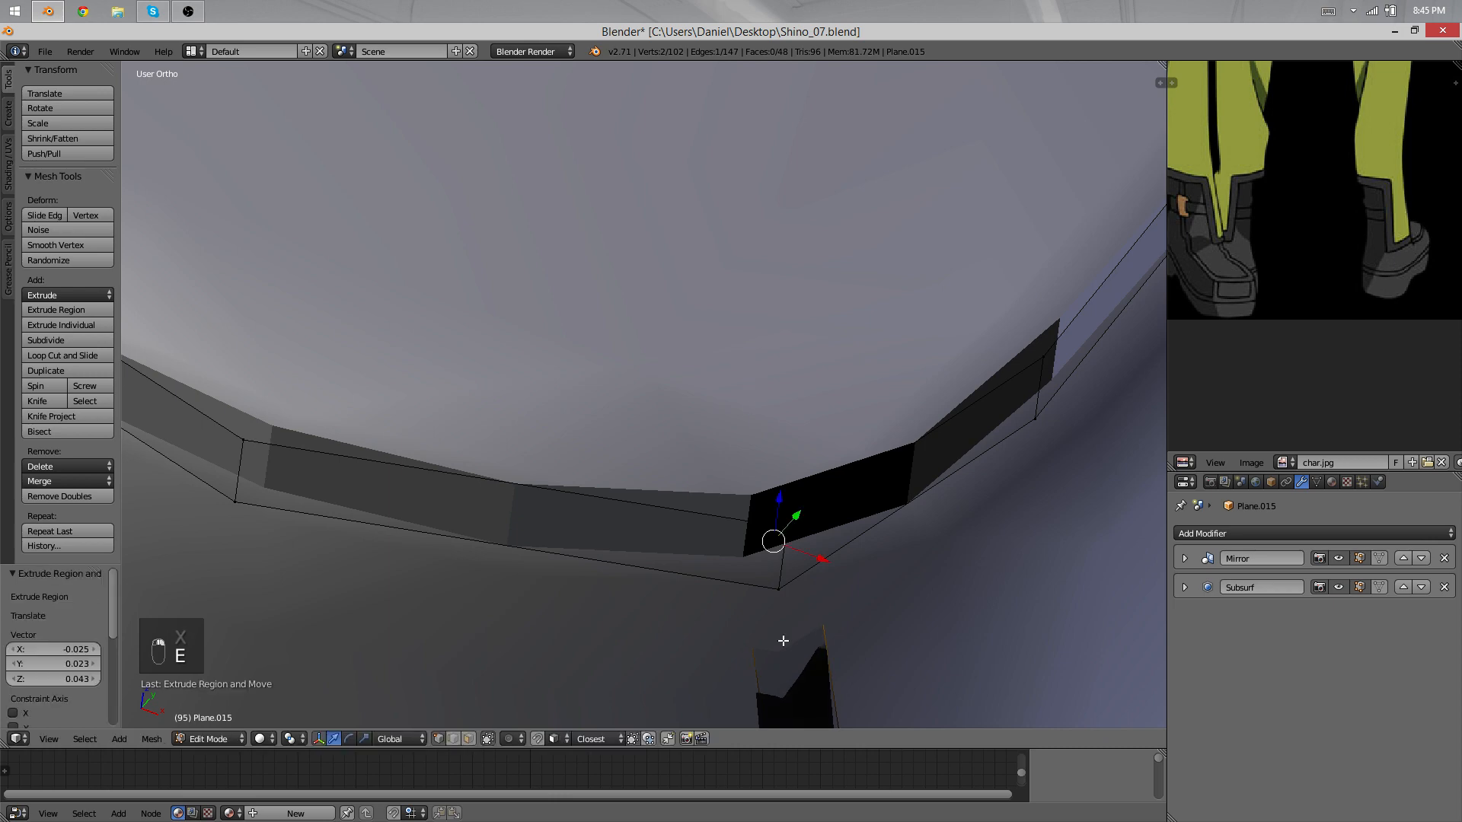
key("minus")
middle_click_drag(758, 752, 755, 757)
scroll(855, 597, "down", 5)
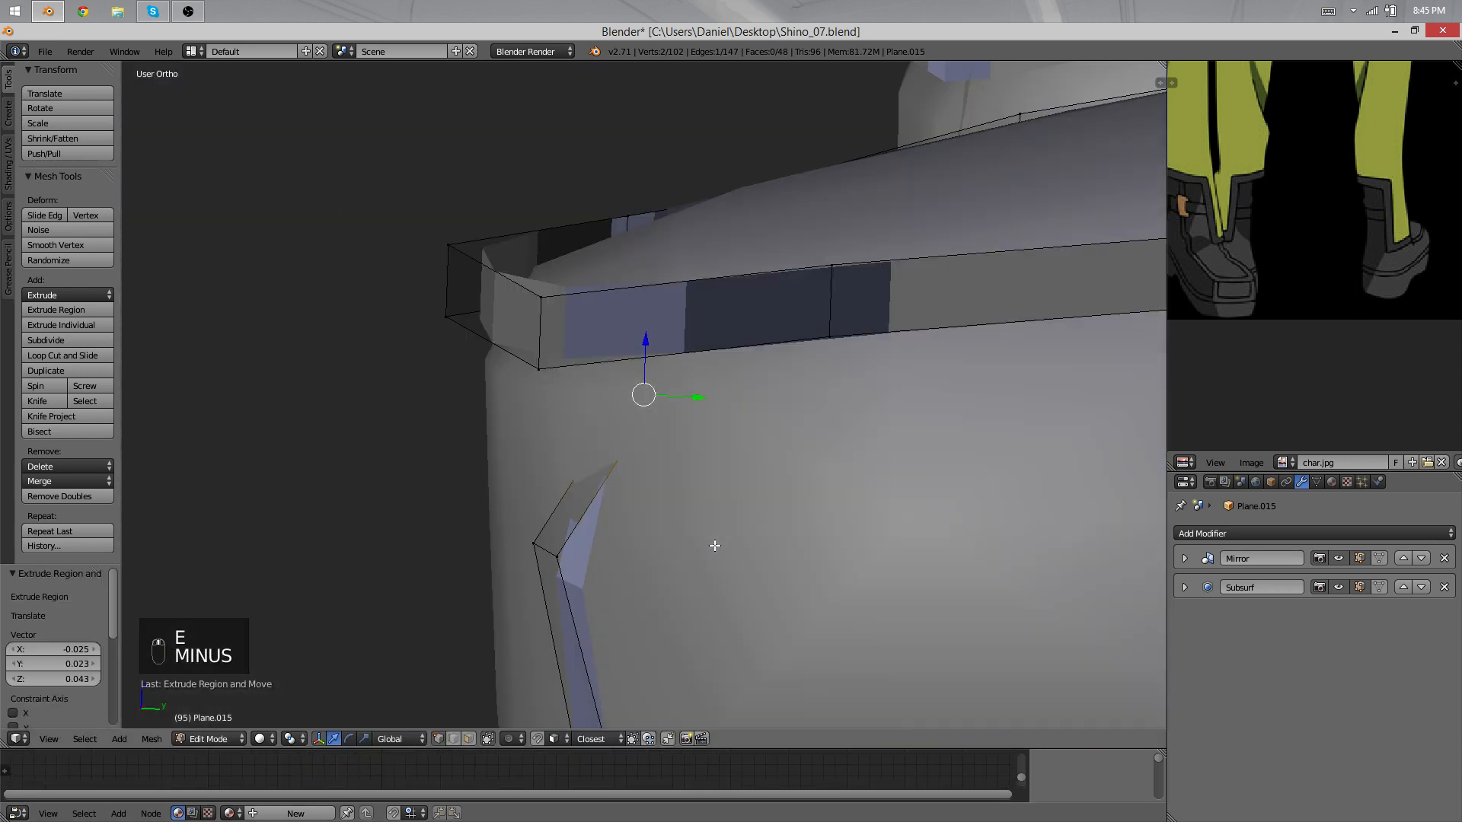
Step: Move the extruded edge under the upper strip's corner, trackball-rotate it -10.313° and 16.043°, and finish with a shift of X 0.002, Y -0.003, Z -0.001
key("g")
left_click(622, 470)
key("r")
left_click(665, 469)
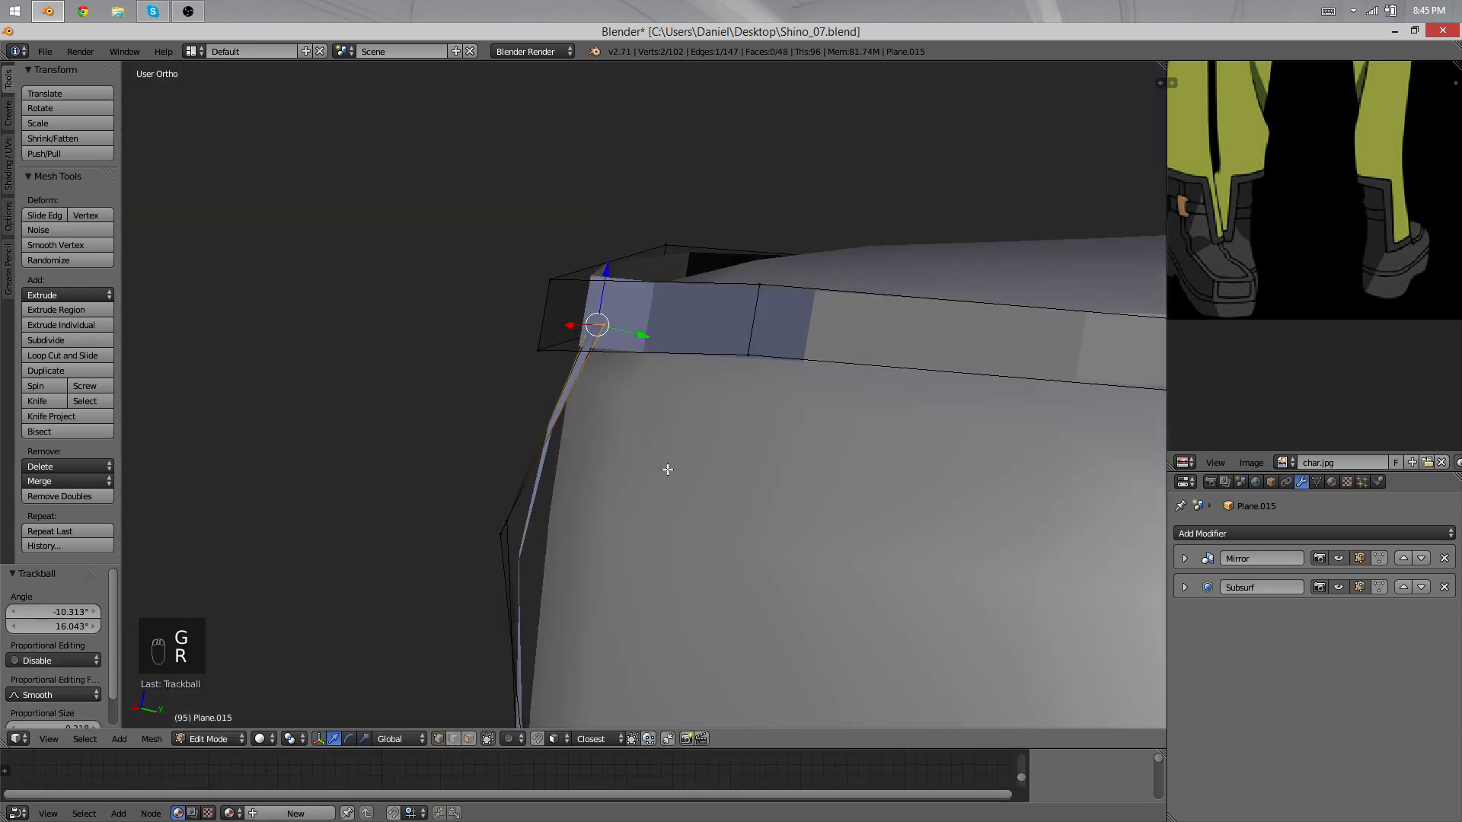
key("g")
left_click(659, 479)
middle_click_drag(659, 478, 622, 489)
key("g")
left_click(608, 490)
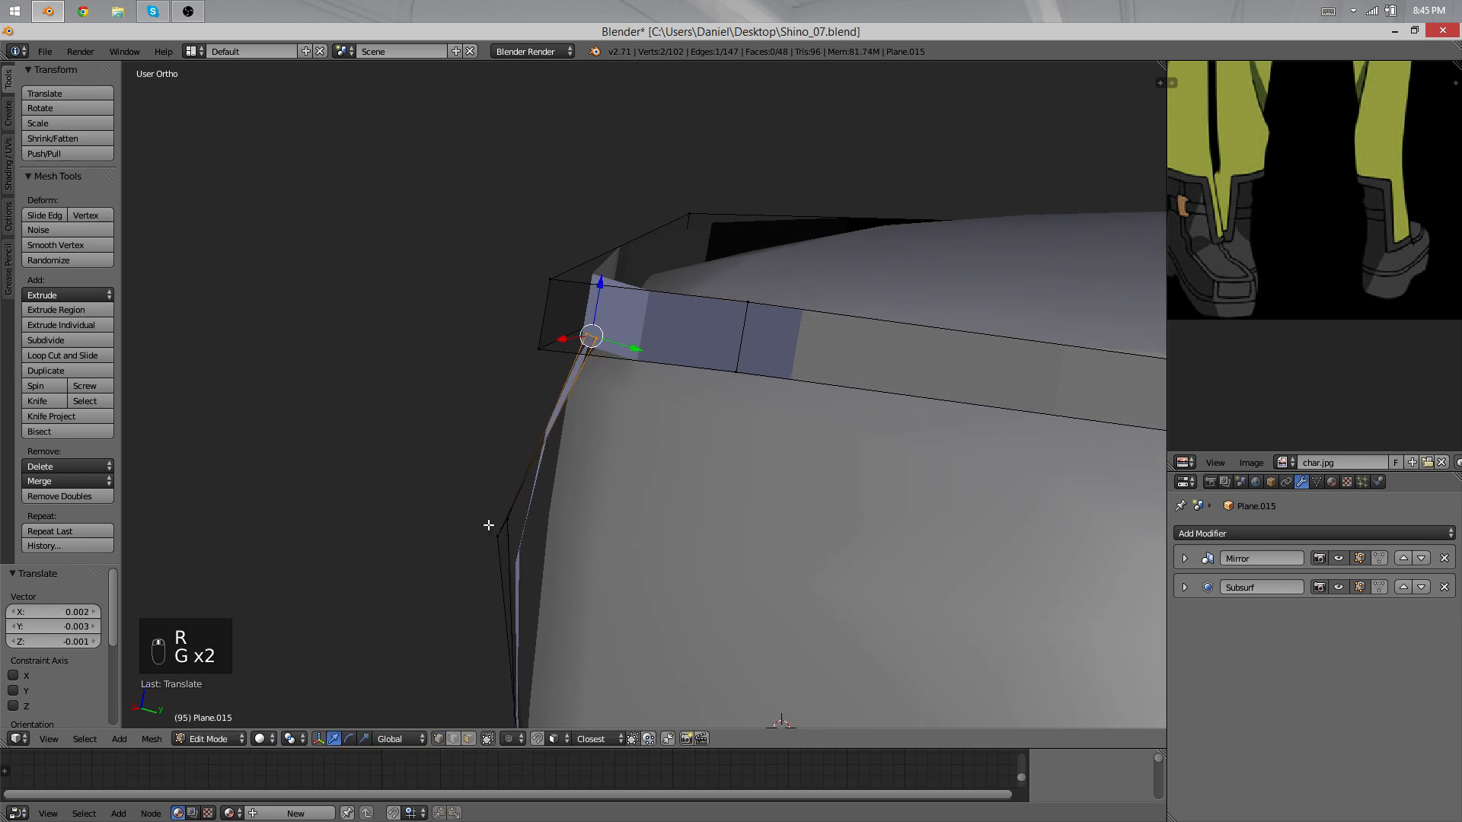
middle_click_drag(518, 517, 783, 490)
key("r")
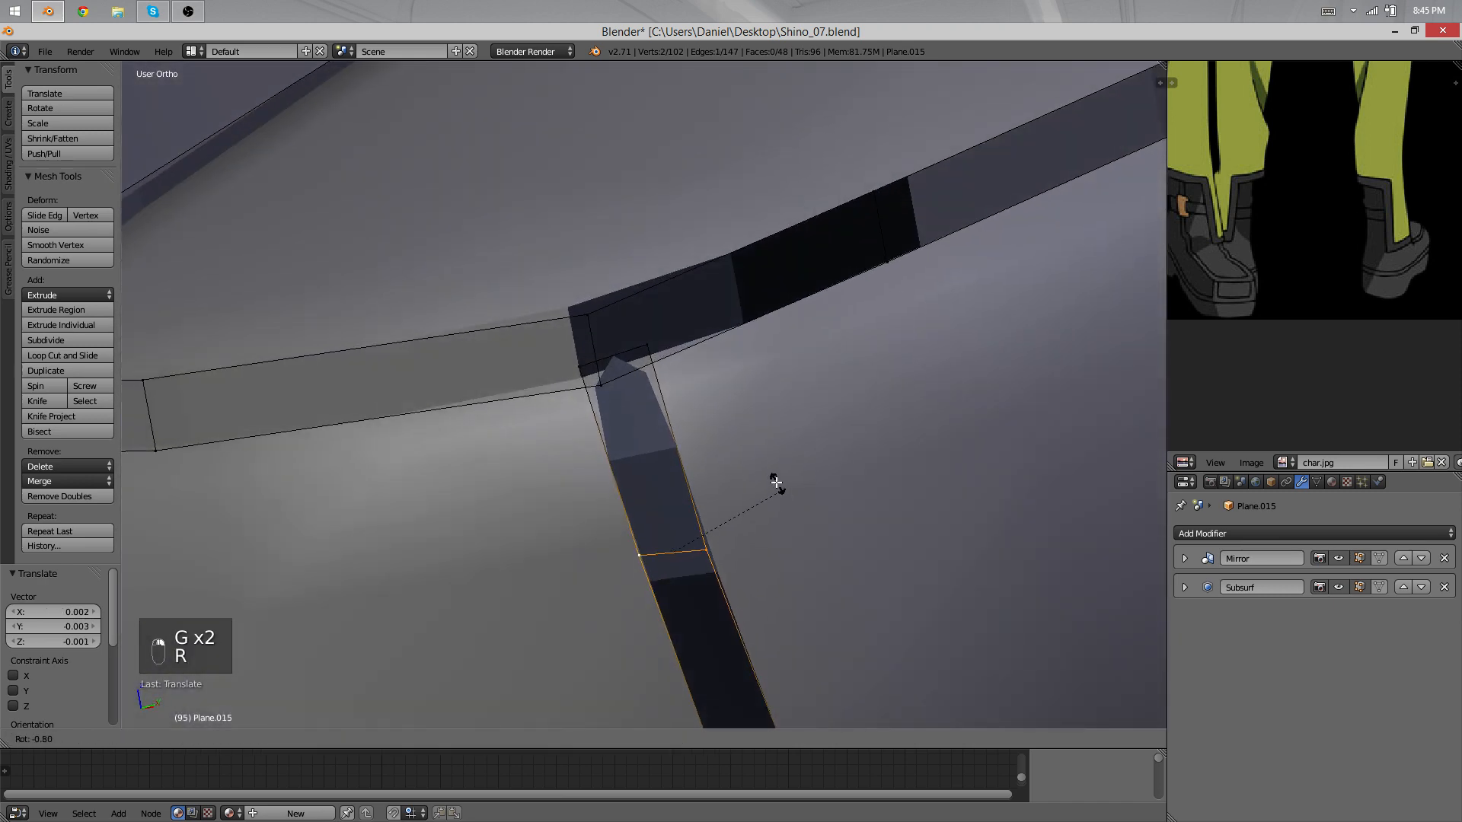
right_click(776, 482)
Step: Nudge the vertical strip's top edge closer to the boot and extrude a short end segment behind the upper strip
right_click(579, 370)
key("z")
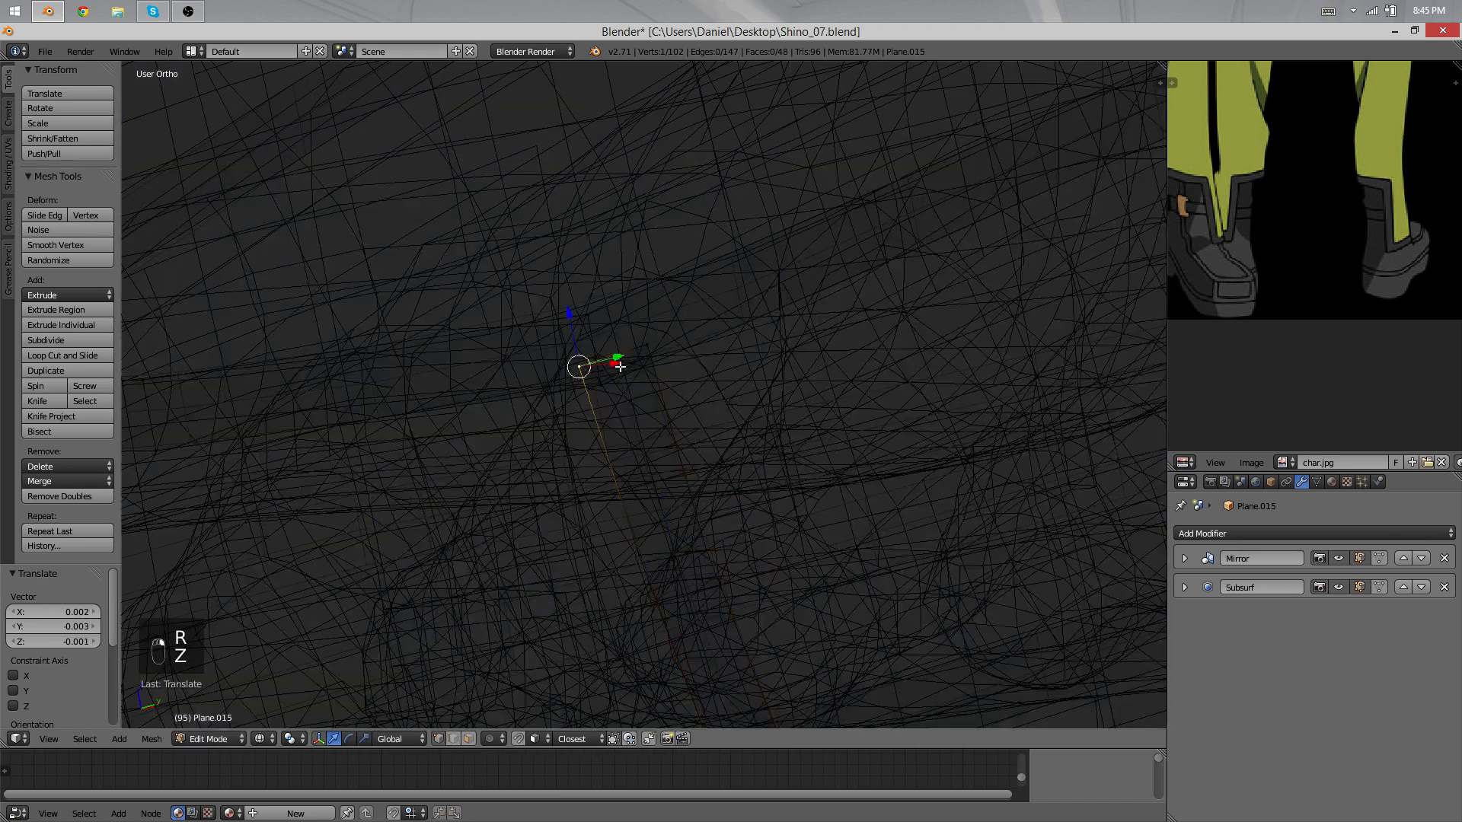
key("z")
middle_click_drag(648, 356, 792, 358)
key("g")
left_click(793, 367)
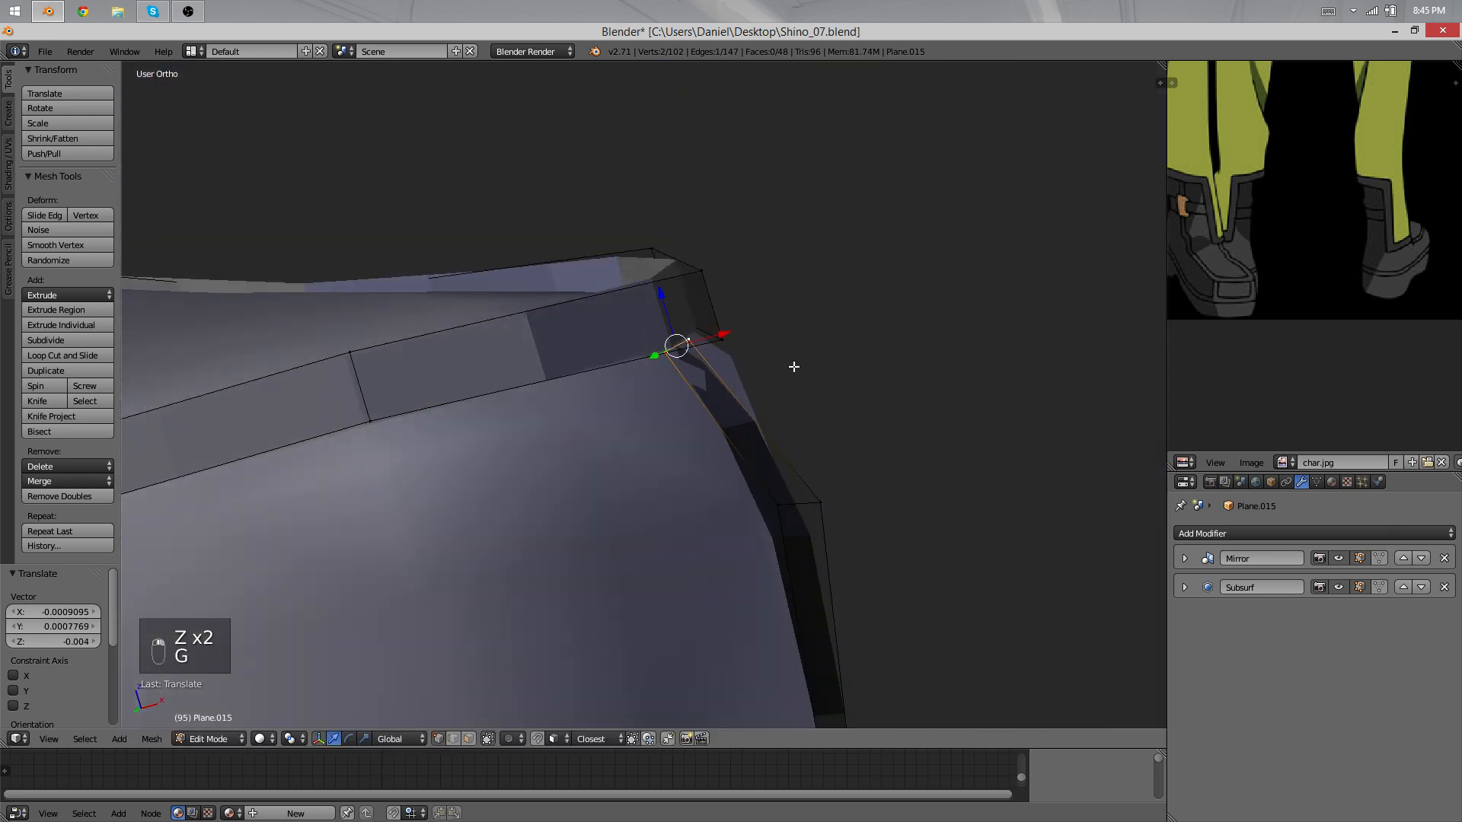
key("g")
left_click(799, 351)
key("e")
left_click(769, 339)
Step: Recalculate the normals of the entire trim mesh to face outward
key("Tab")
scroll(807, 408, "down", 8)
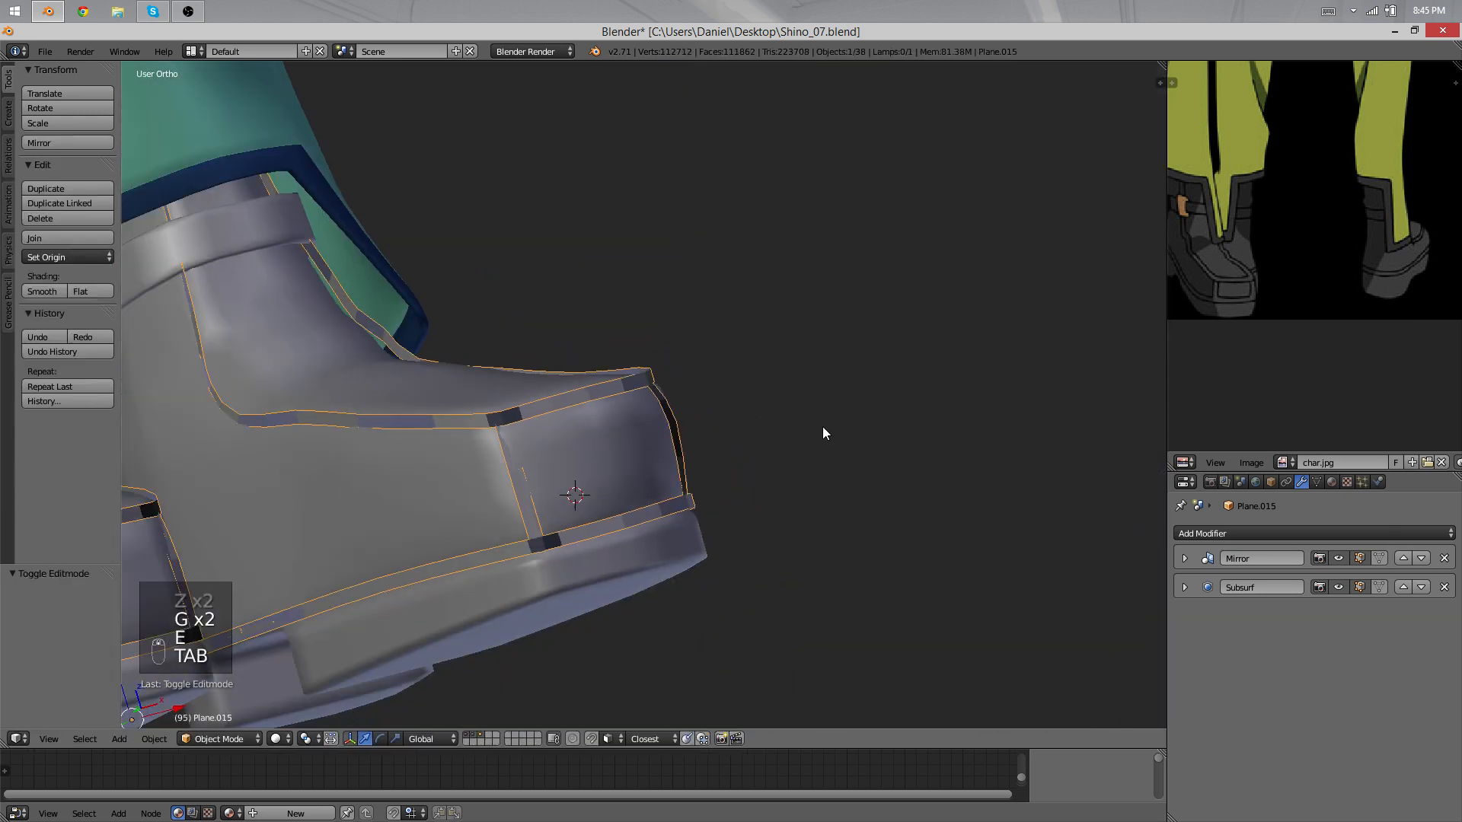
middle_click_drag(823, 433, 818, 586)
key("Tab")
key("a")
key("a")
key("a")
key("a")
key("ctrl+n")
key("Tab")
scroll(754, 561, "down", 3)
scroll(727, 527, "up", 10)
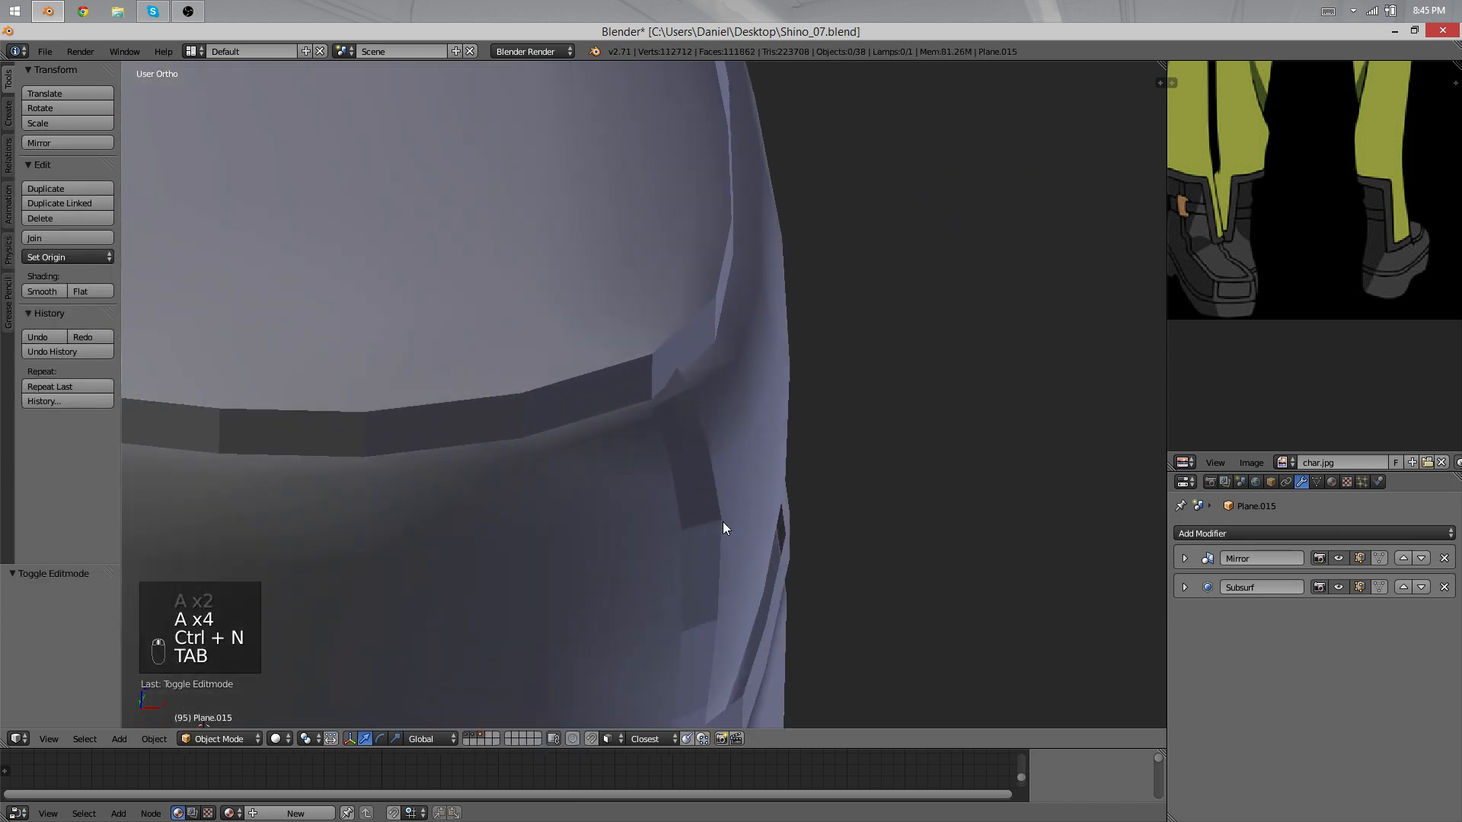
Step: Move and rotate the cross edge below the vertical strip's top end so that it follows the toe cap's surface
key("Tab")
right_click(788, 599)
right_click(711, 604, "shift")
middle_click_drag(713, 599, 829, 481)
key("g")
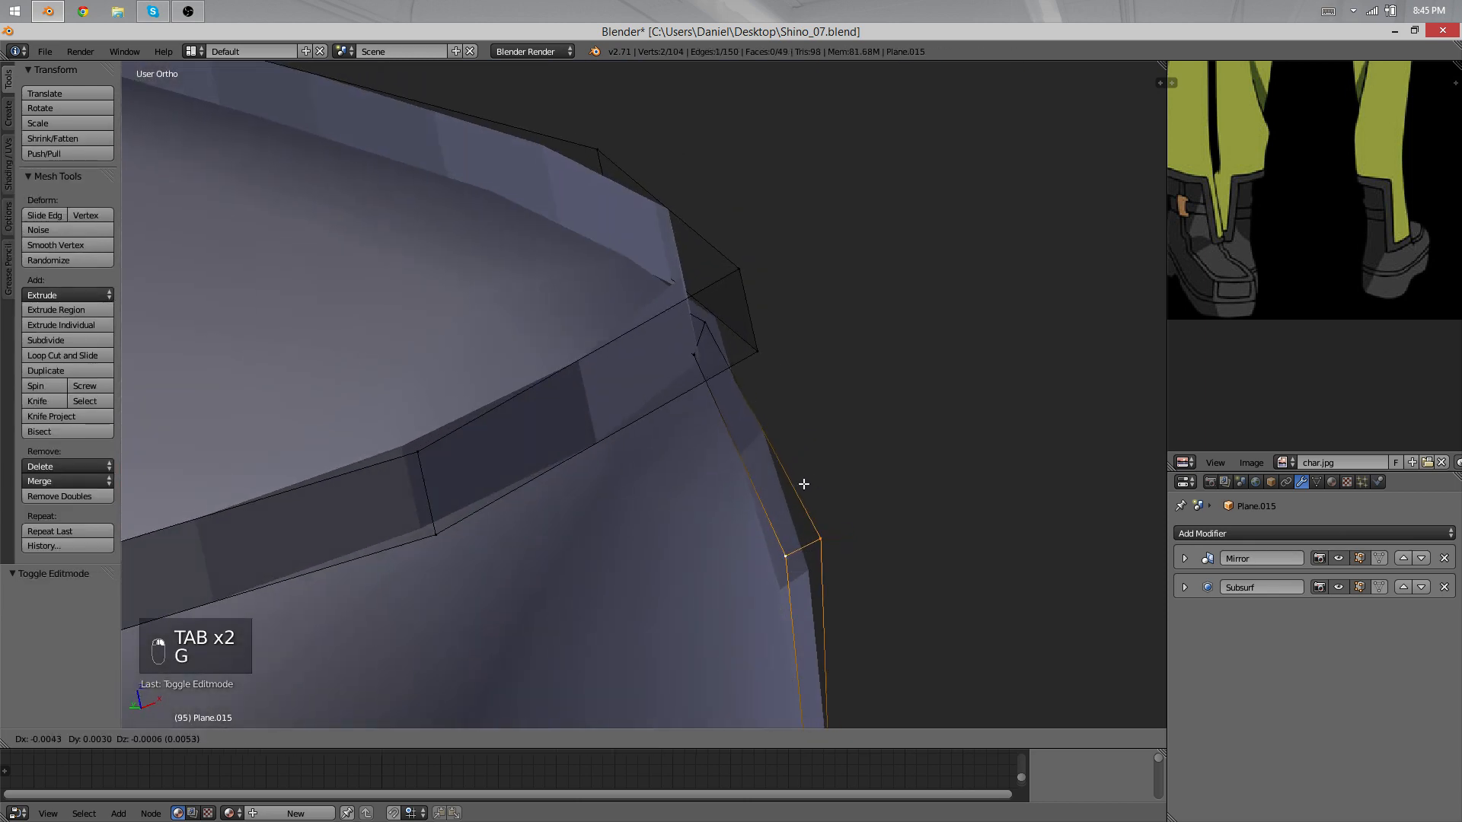
left_click(796, 495)
key("r")
left_click(790, 506)
key("g")
left_click(780, 506)
key("Tab")
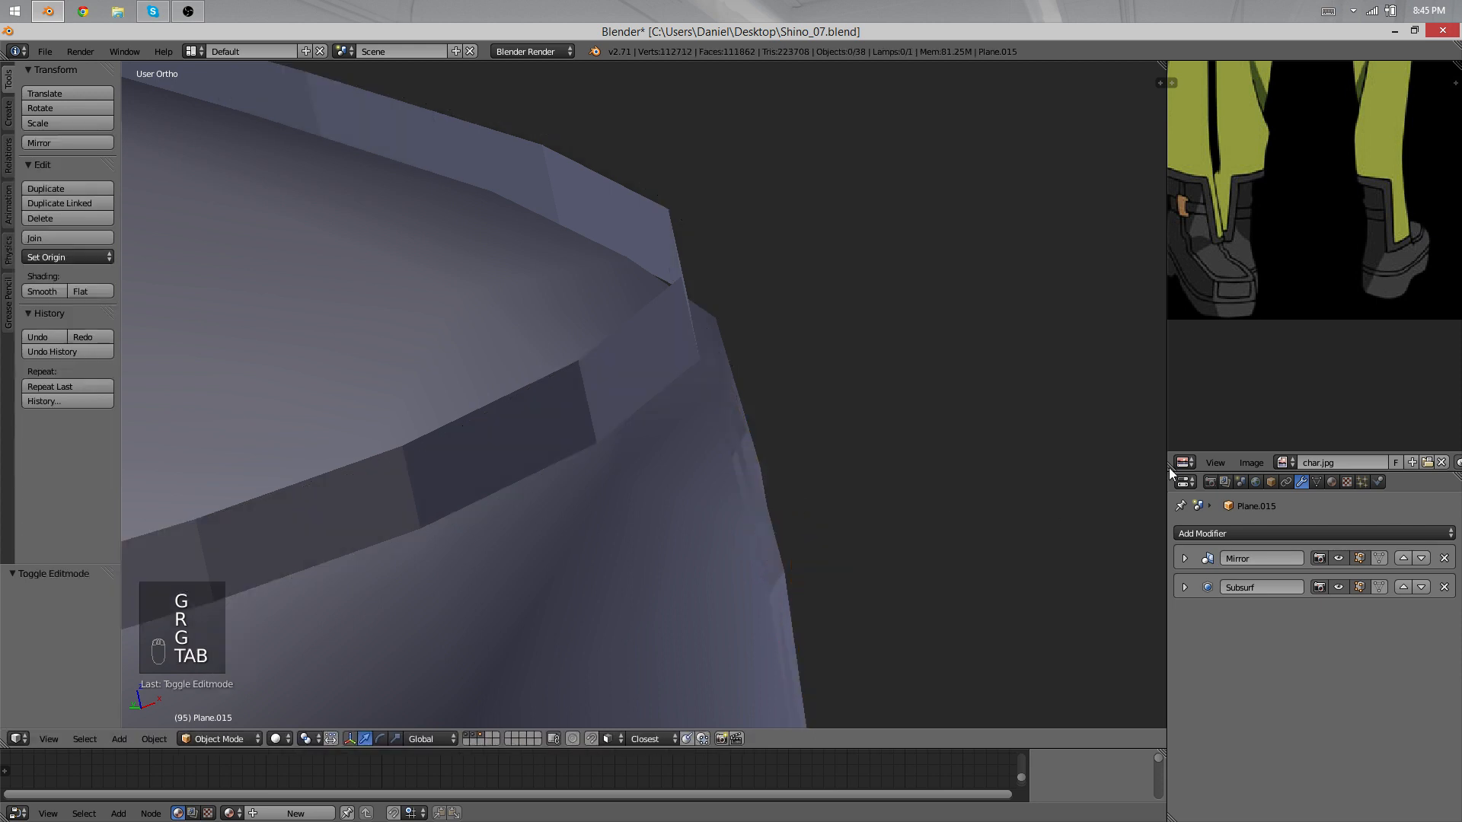
Step: Add a Solidify modifier to the boot trim and expand the Subsurf modifier's settings
left_click(1218, 533)
left_click(1142, 467)
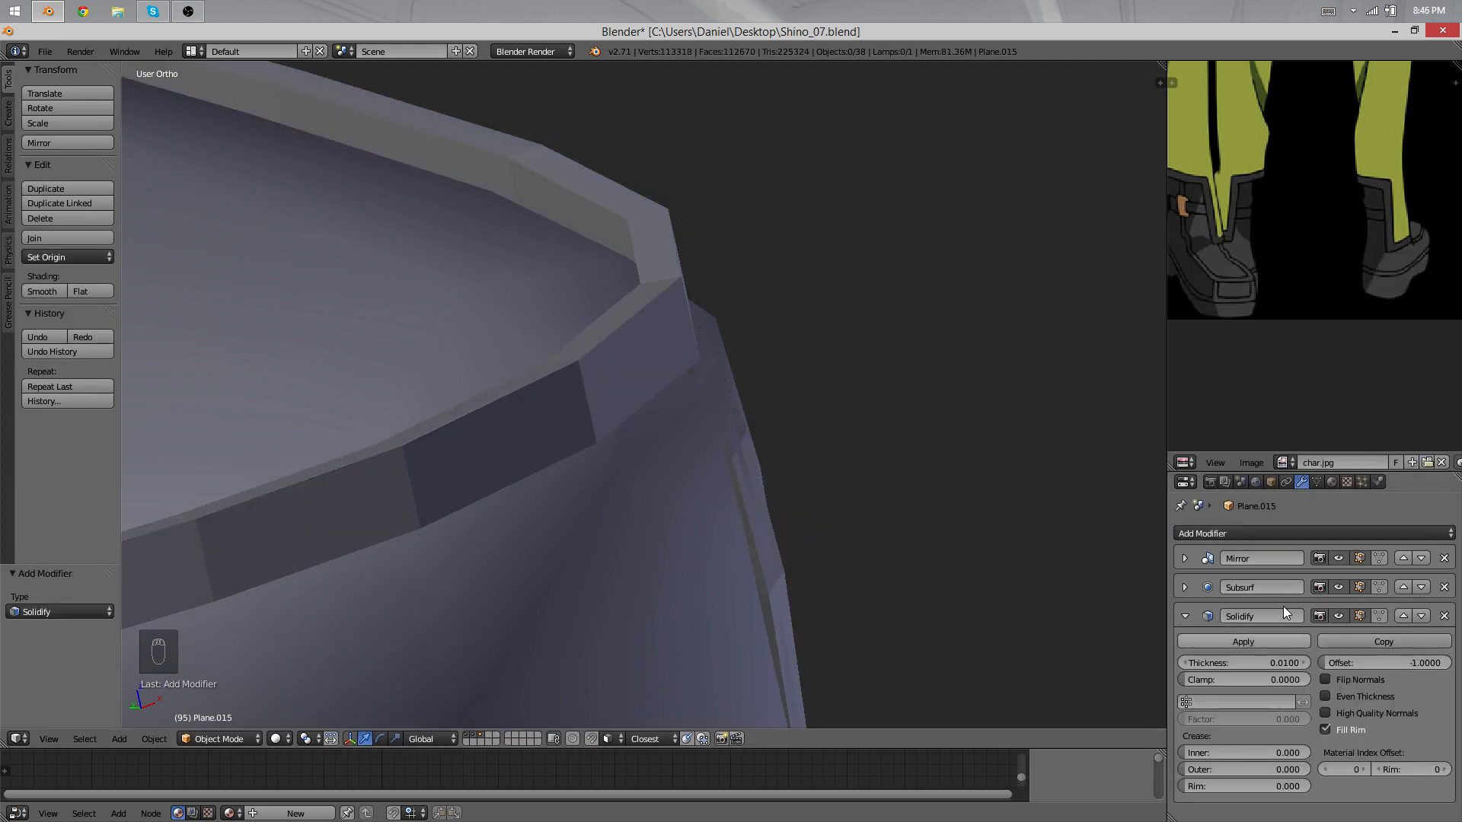
left_click(1184, 616)
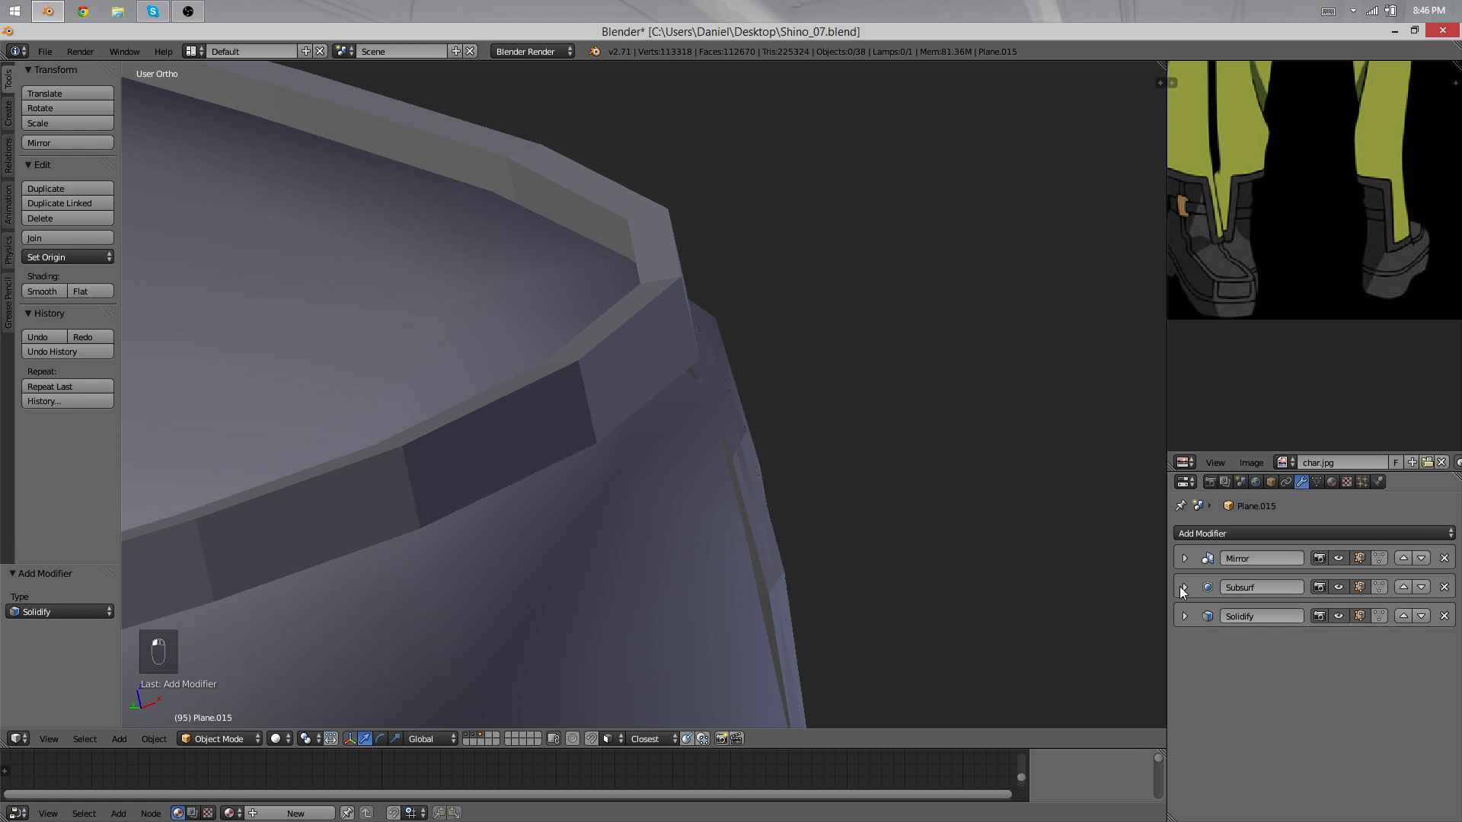
left_click(1185, 587)
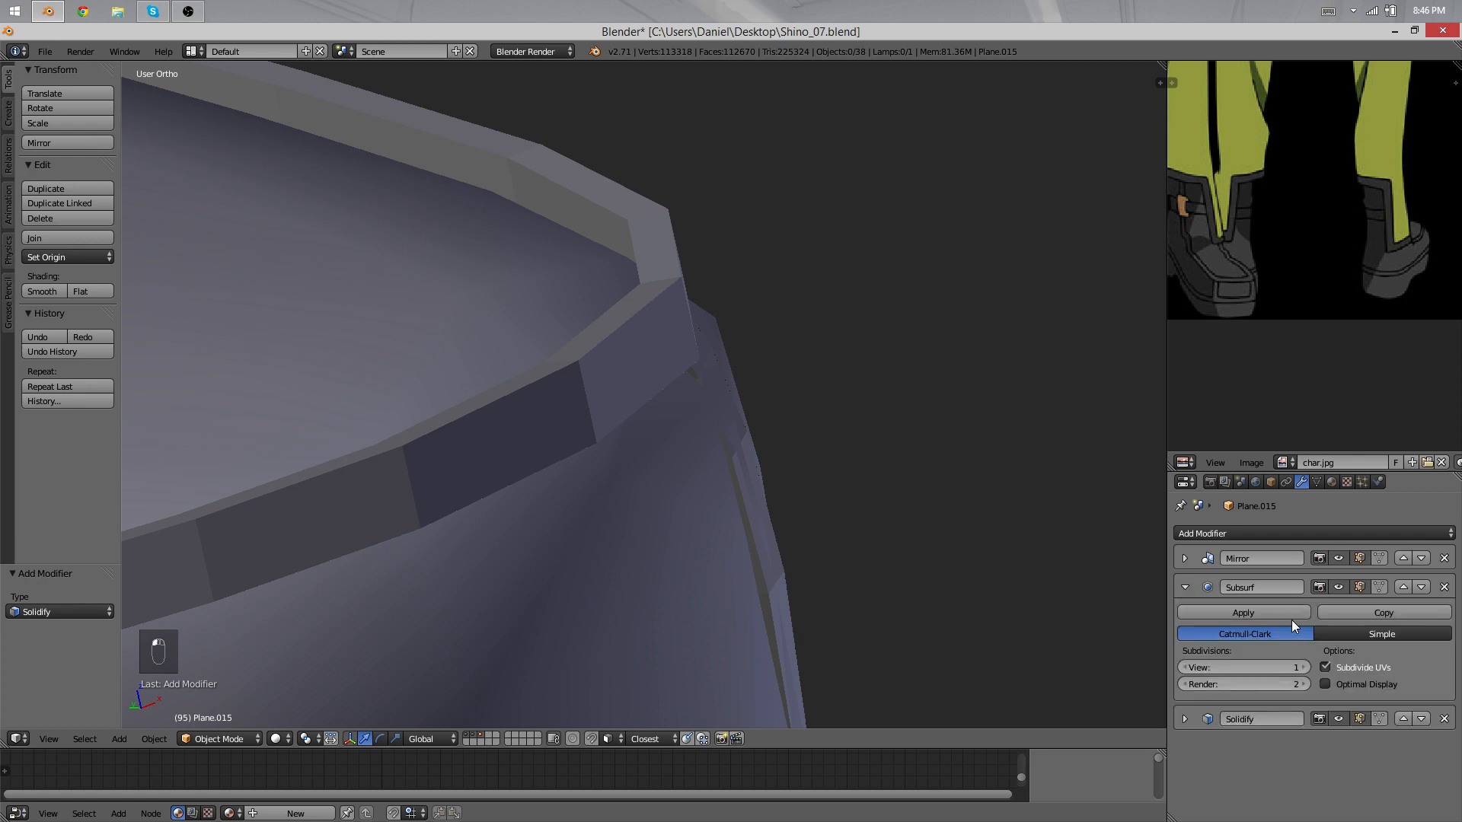
Step: Duplicate the trim's Subsurf modifier and place the copy below the Solidify modifier
left_click(1359, 611)
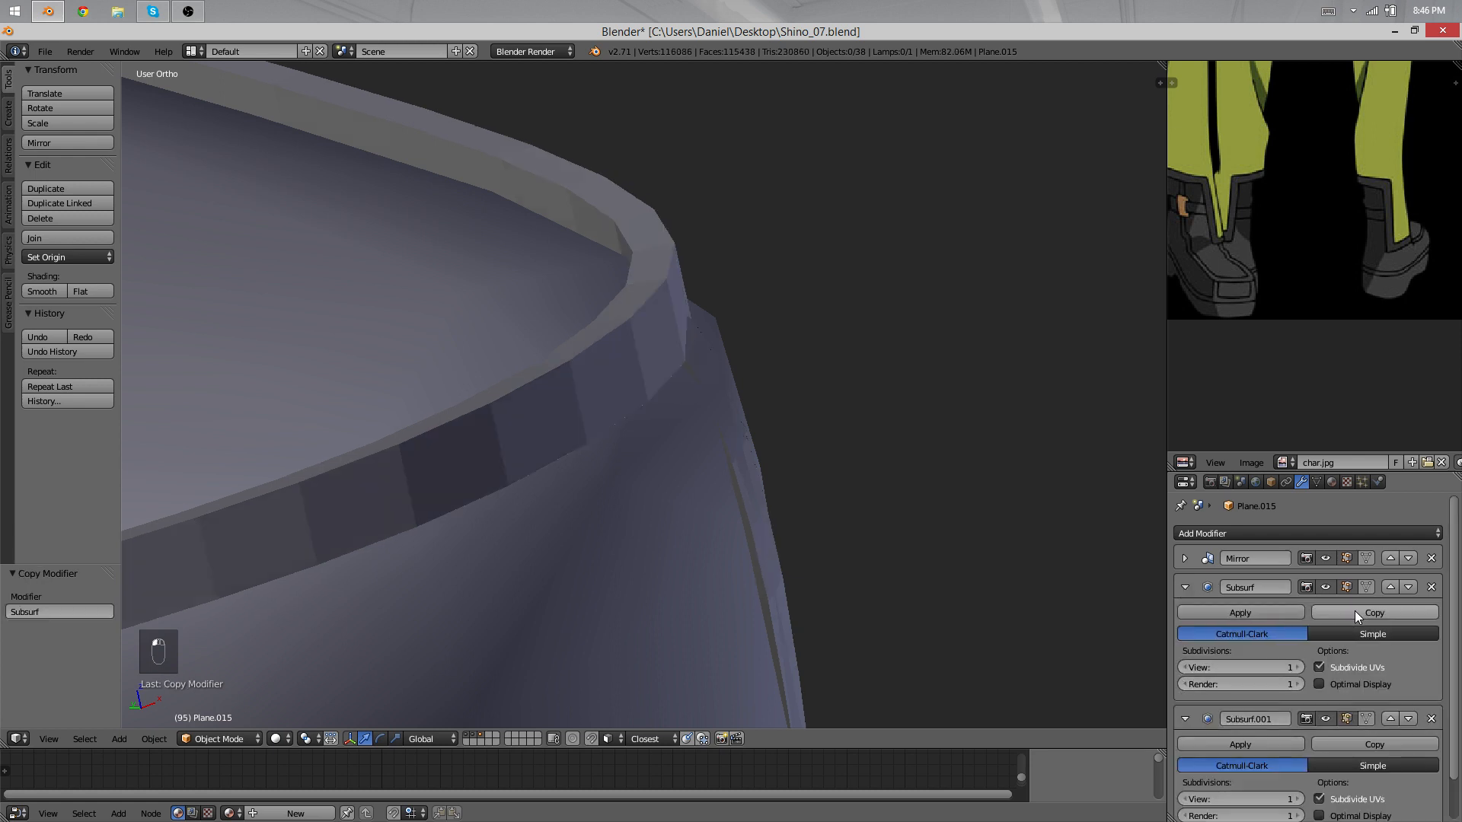
left_click(1405, 720)
left_click(1185, 587)
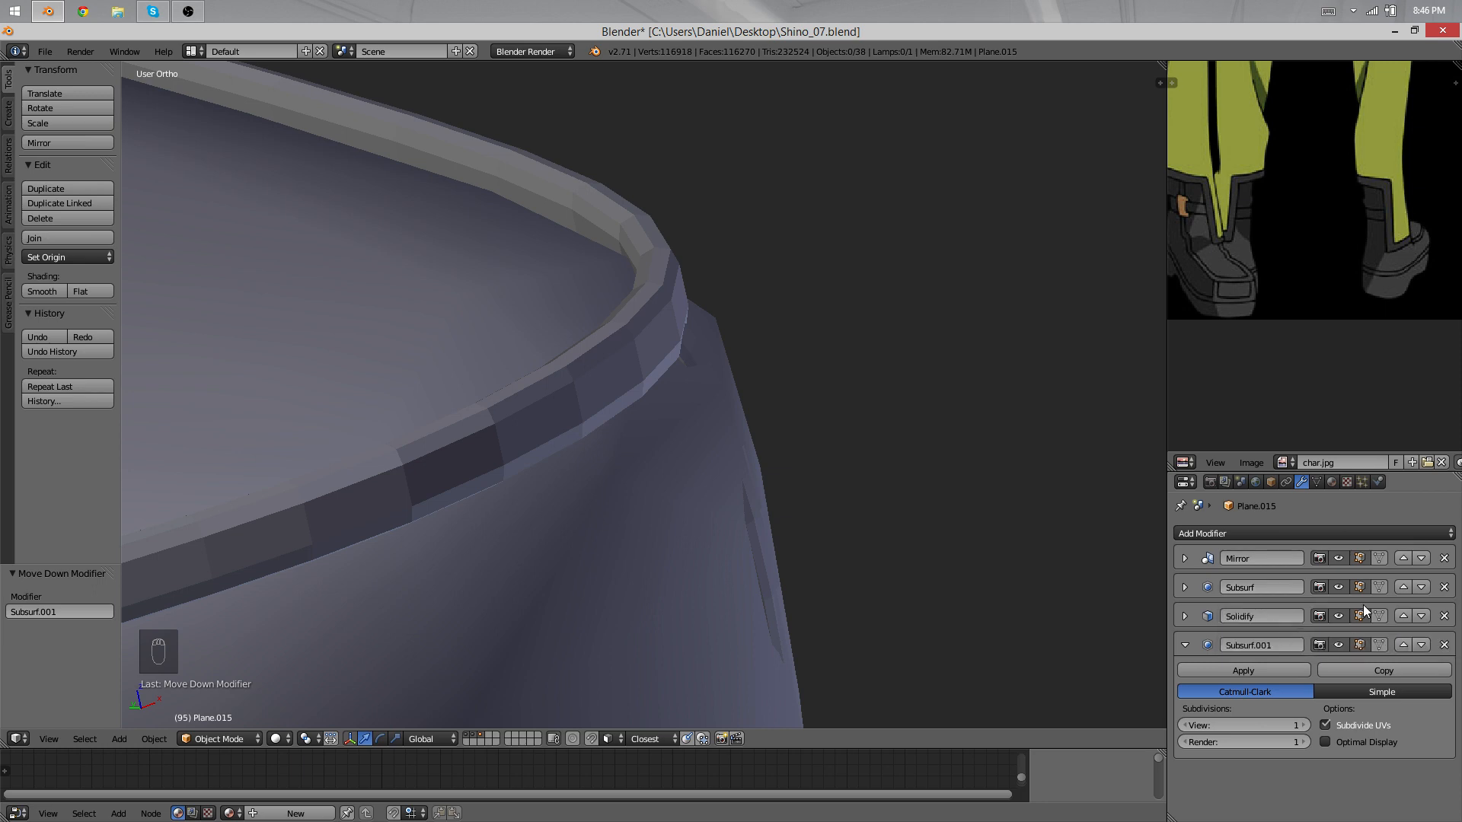
left_click(1186, 645)
Step: Reposition the vertical strip's top end edge and the cross edge below it so the thickened strip meets the upper strip
key("Tab")
middle_click_drag(837, 533, 784, 444)
key("g")
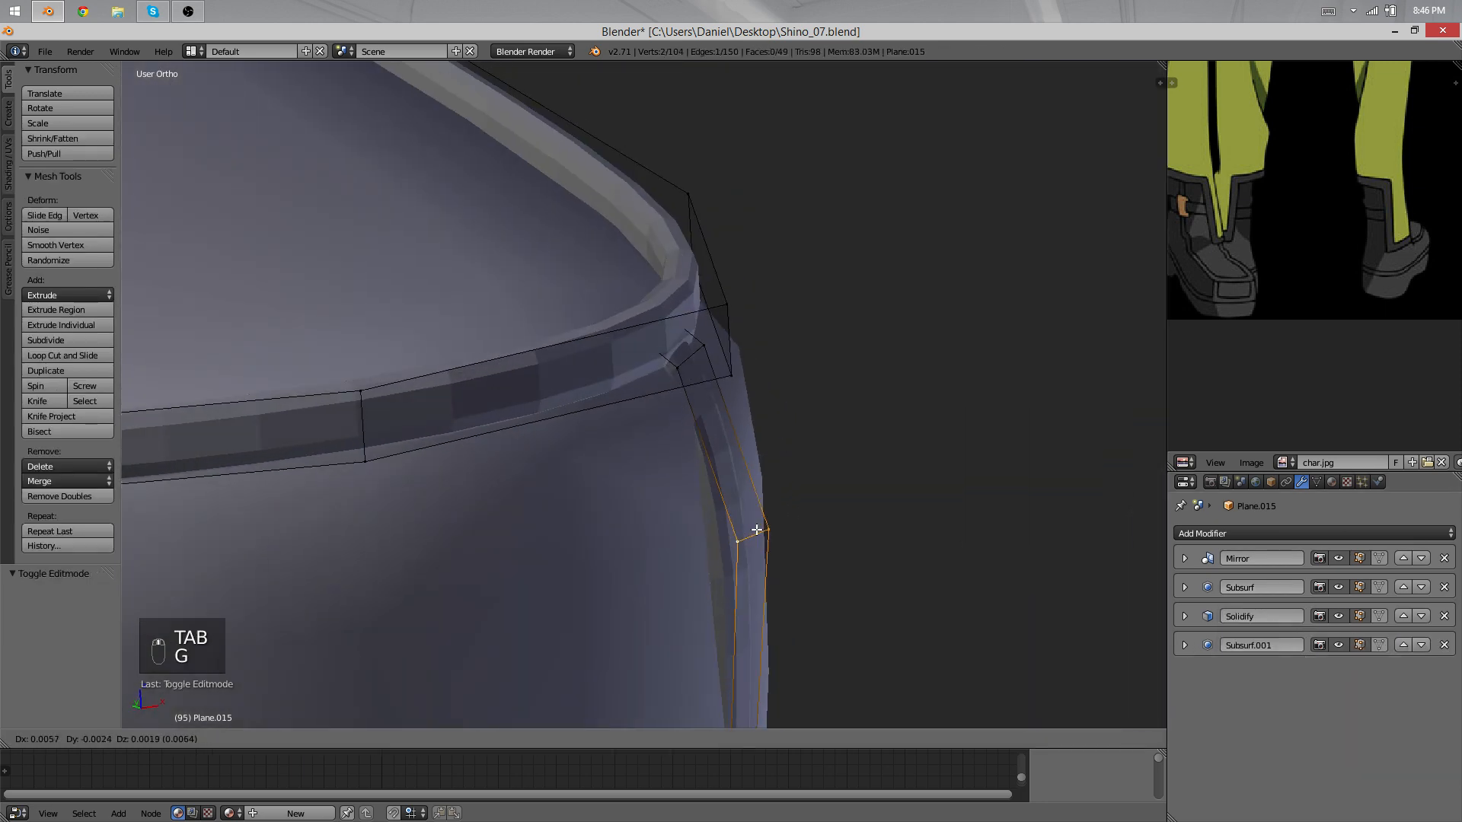
left_click(802, 435)
key("z")
right_click(675, 369)
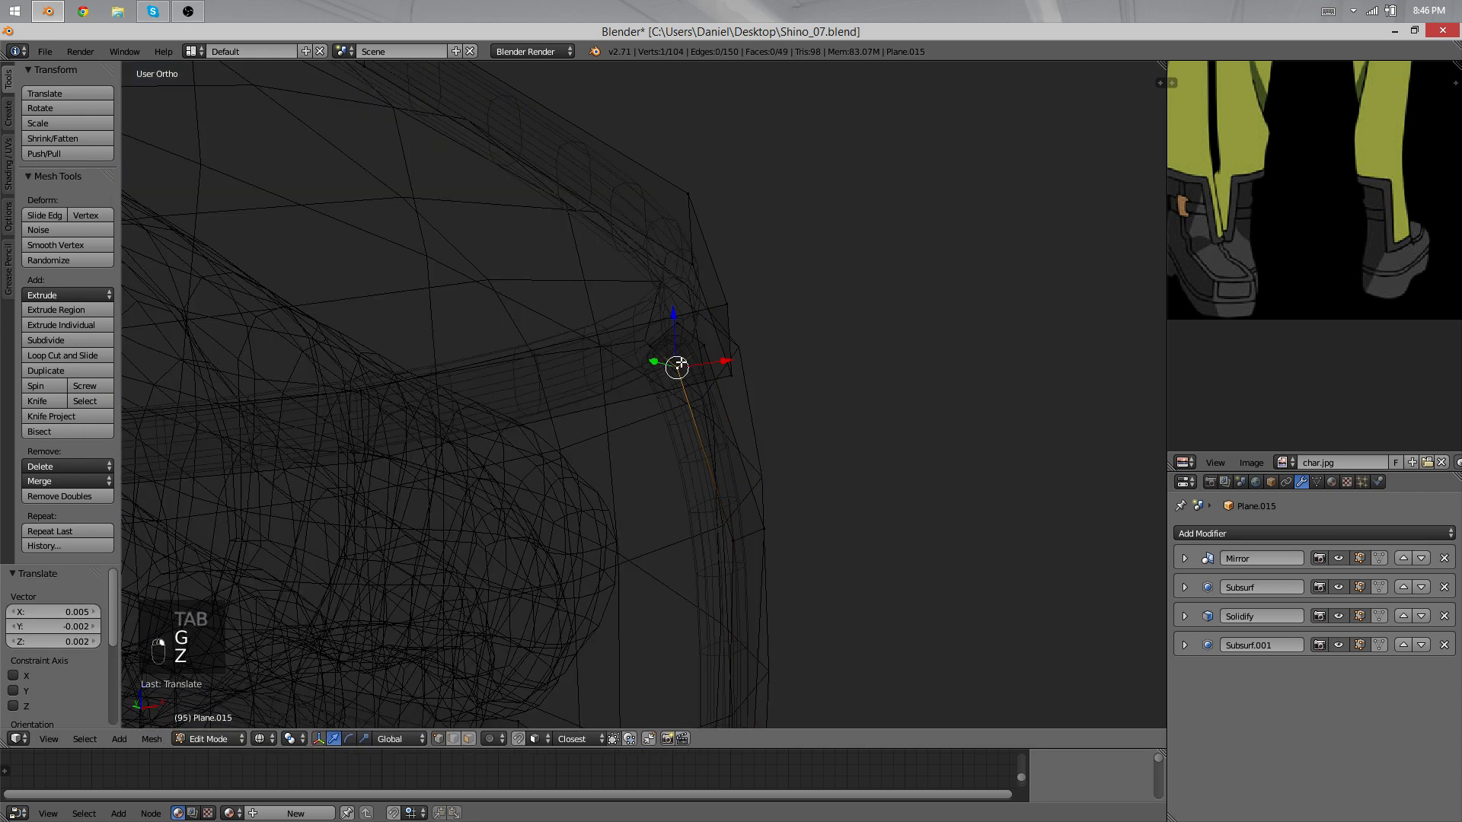
key("z")
key("z")
key("z")
key("g")
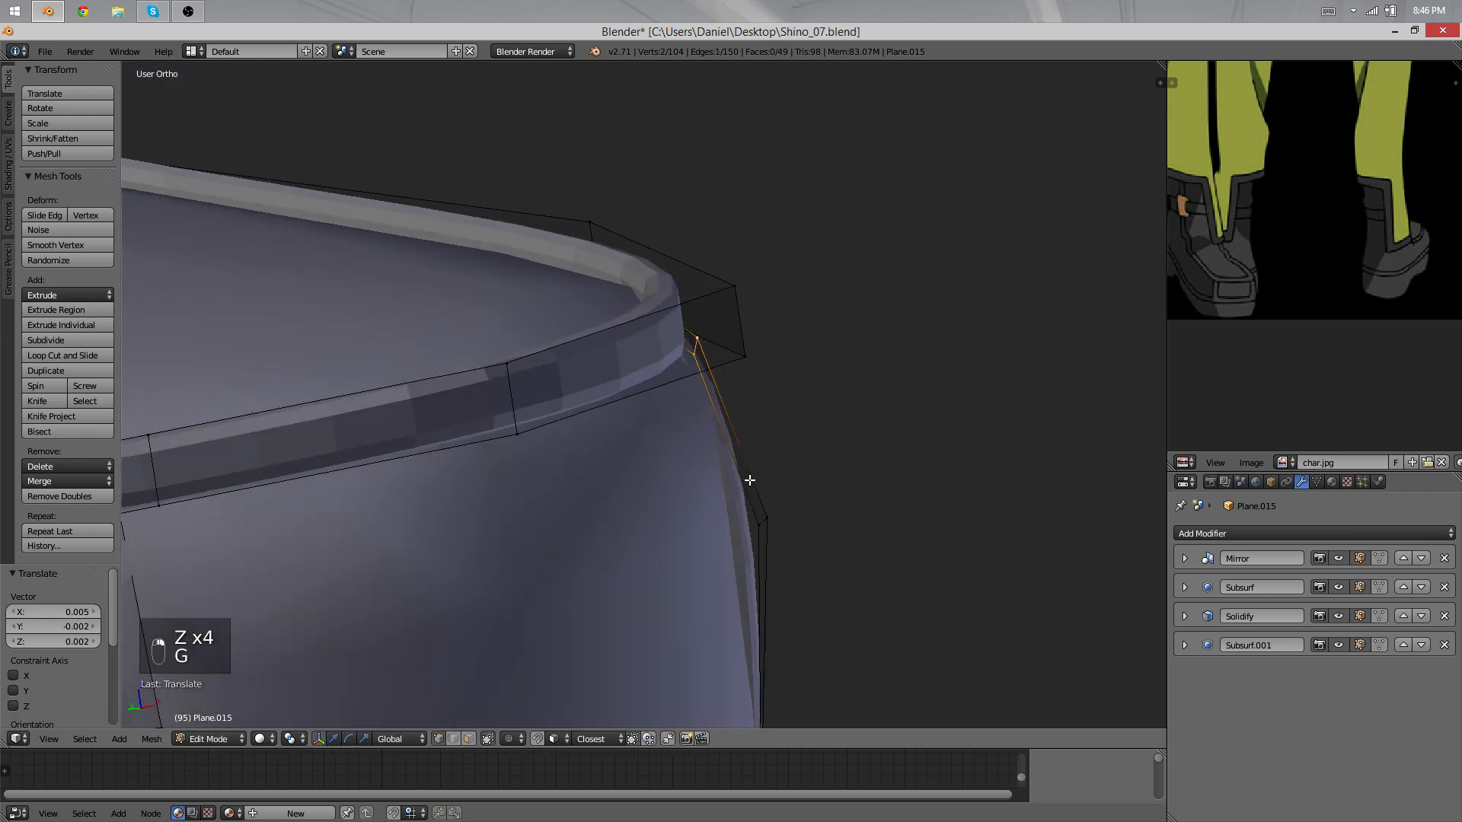
left_click(800, 471)
key("Tab")
Step: Move the cross edge near the vertical strip's bottom end so that the strip runs cleanly into the lower strip
middle_click_drag(912, 449, 646, 385)
scroll(759, 604, "up", 3)
key("Tab")
key("z")
key("z")
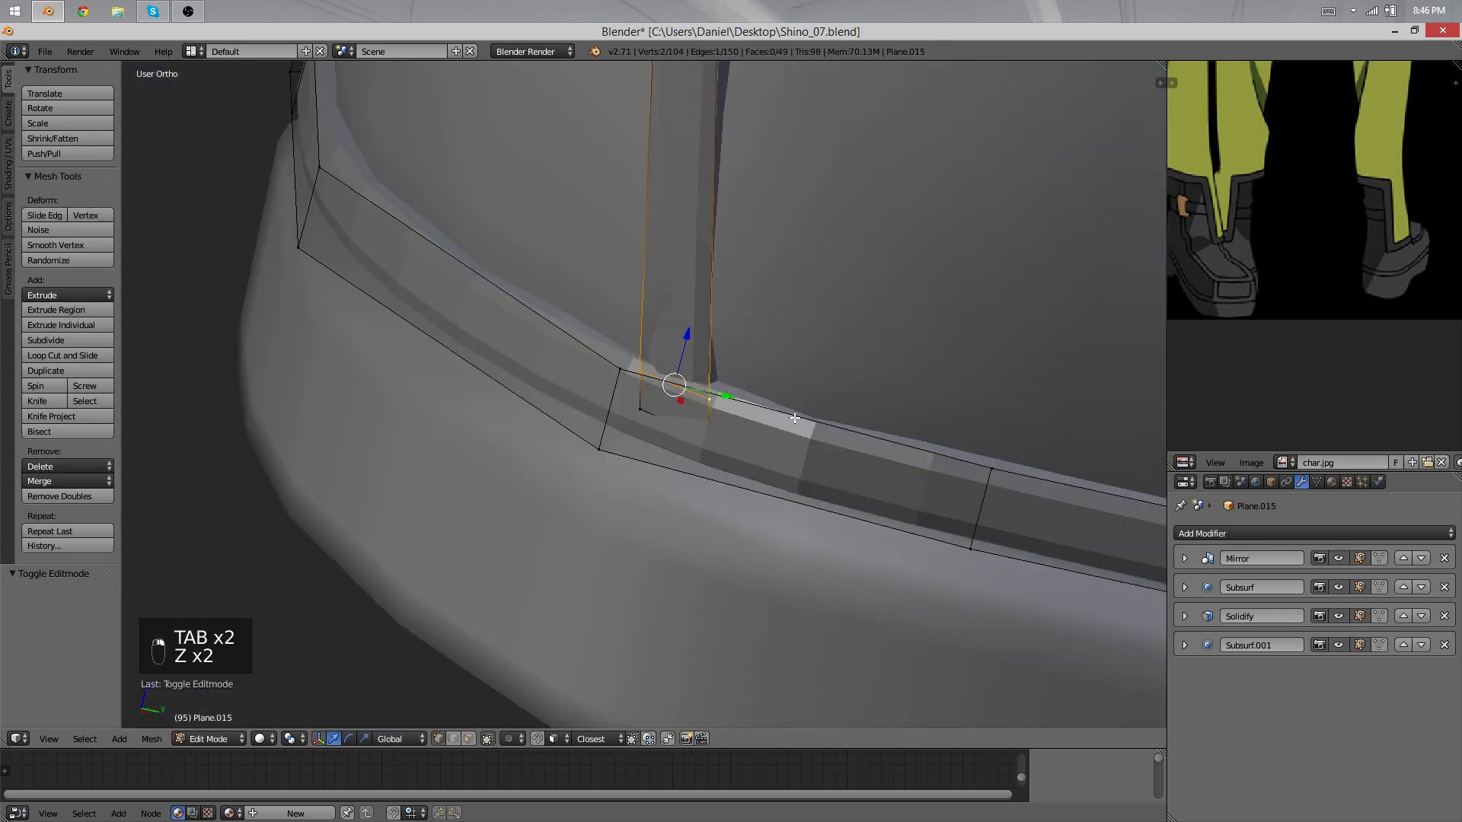
key("g")
left_click(609, 384)
key("Tab")
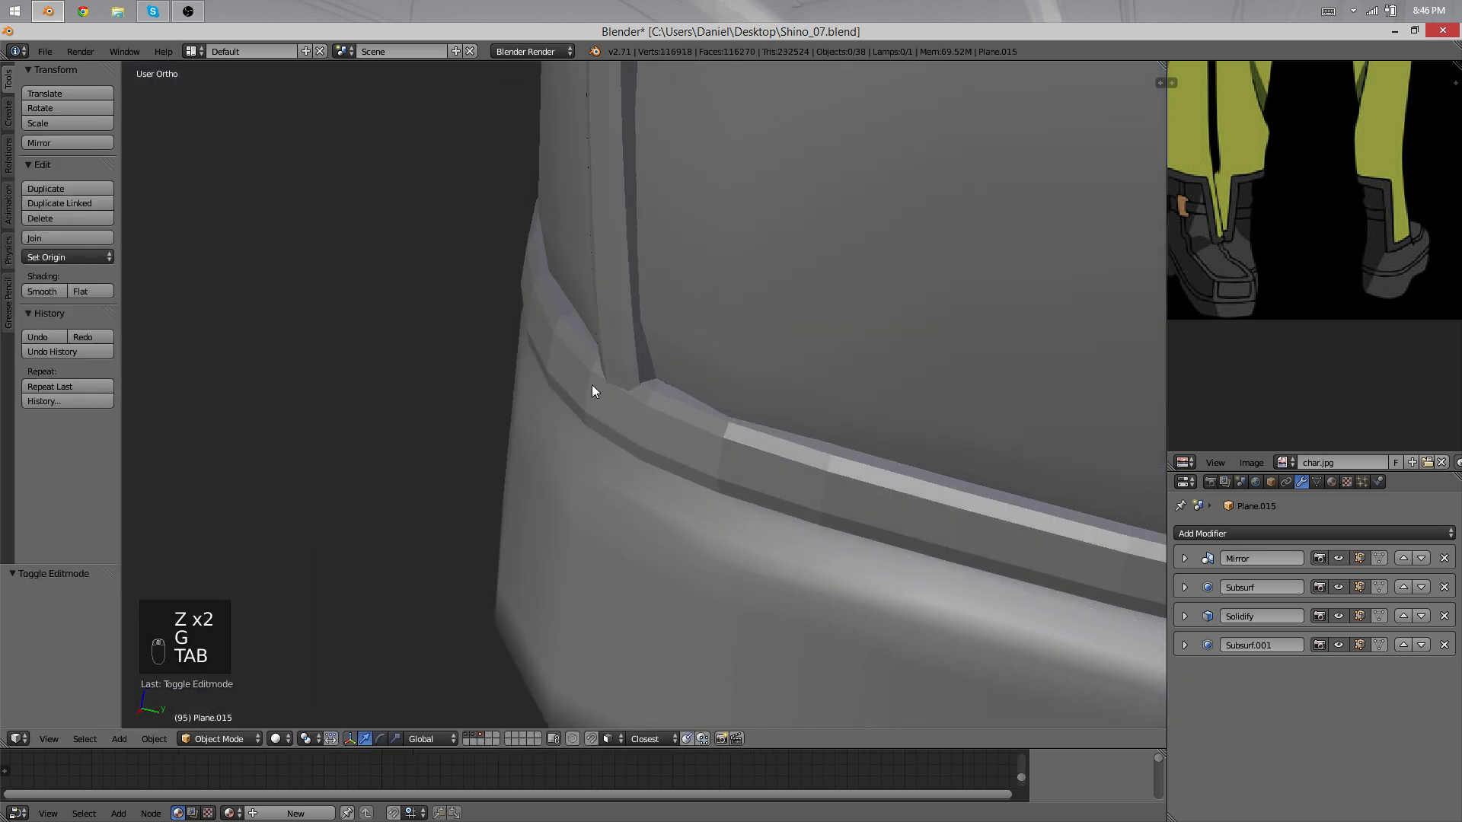
Step: Move the lower strip's cross edge at the toe cap corner outward around the vertical strip's bottom end
key("Tab")
right_click(533, 447)
key("g")
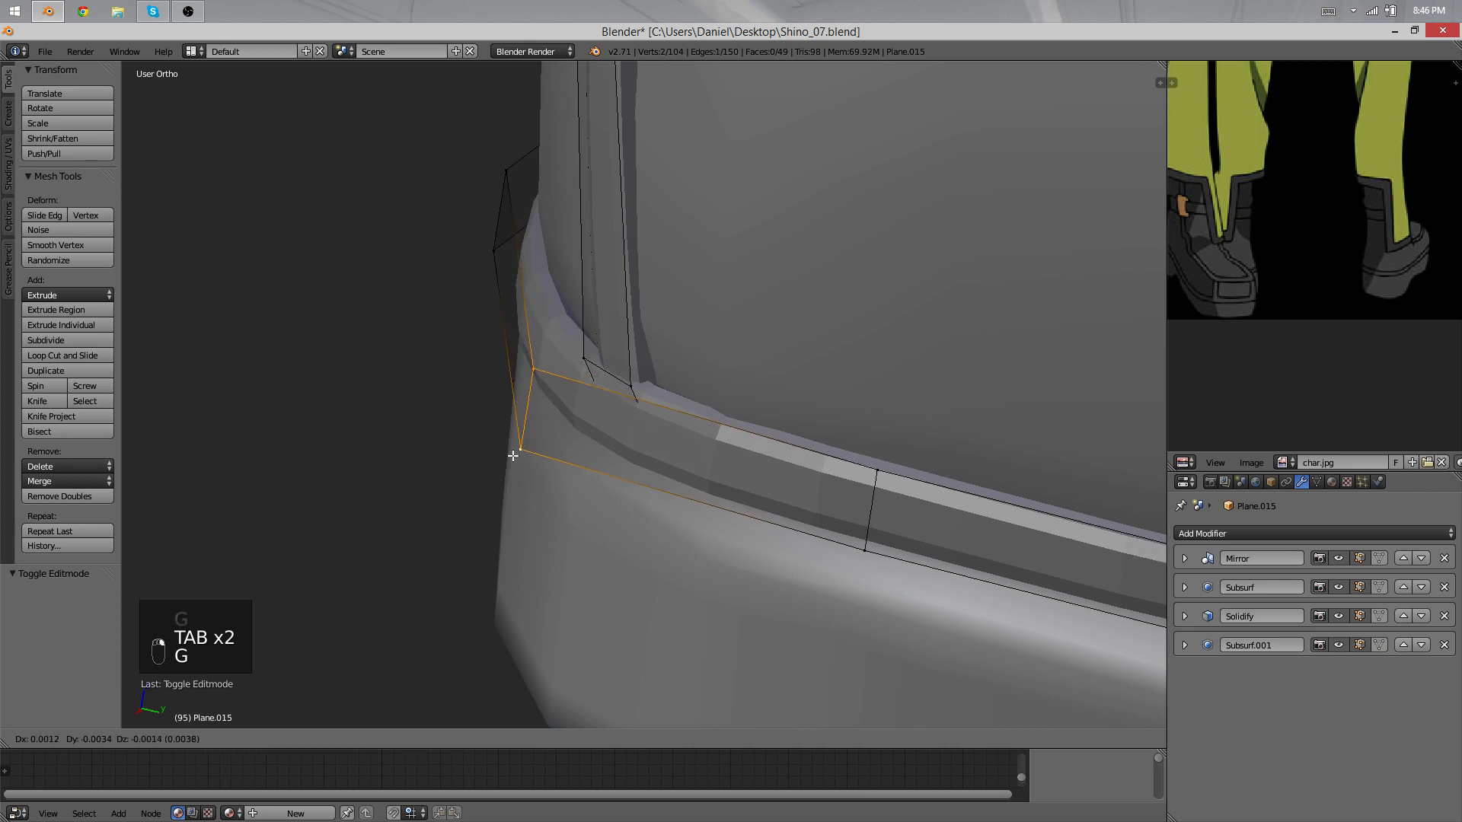
left_click(533, 470)
middle_click_drag(532, 471, 966, 358)
key("g")
key("Tab")
Step: Nudge a single vertex at the vertical strip's bottom end where it meets the lower strip
middle_click_drag(842, 467, 731, 382)
scroll(746, 385, "down", 2)
key("a")
key("a")
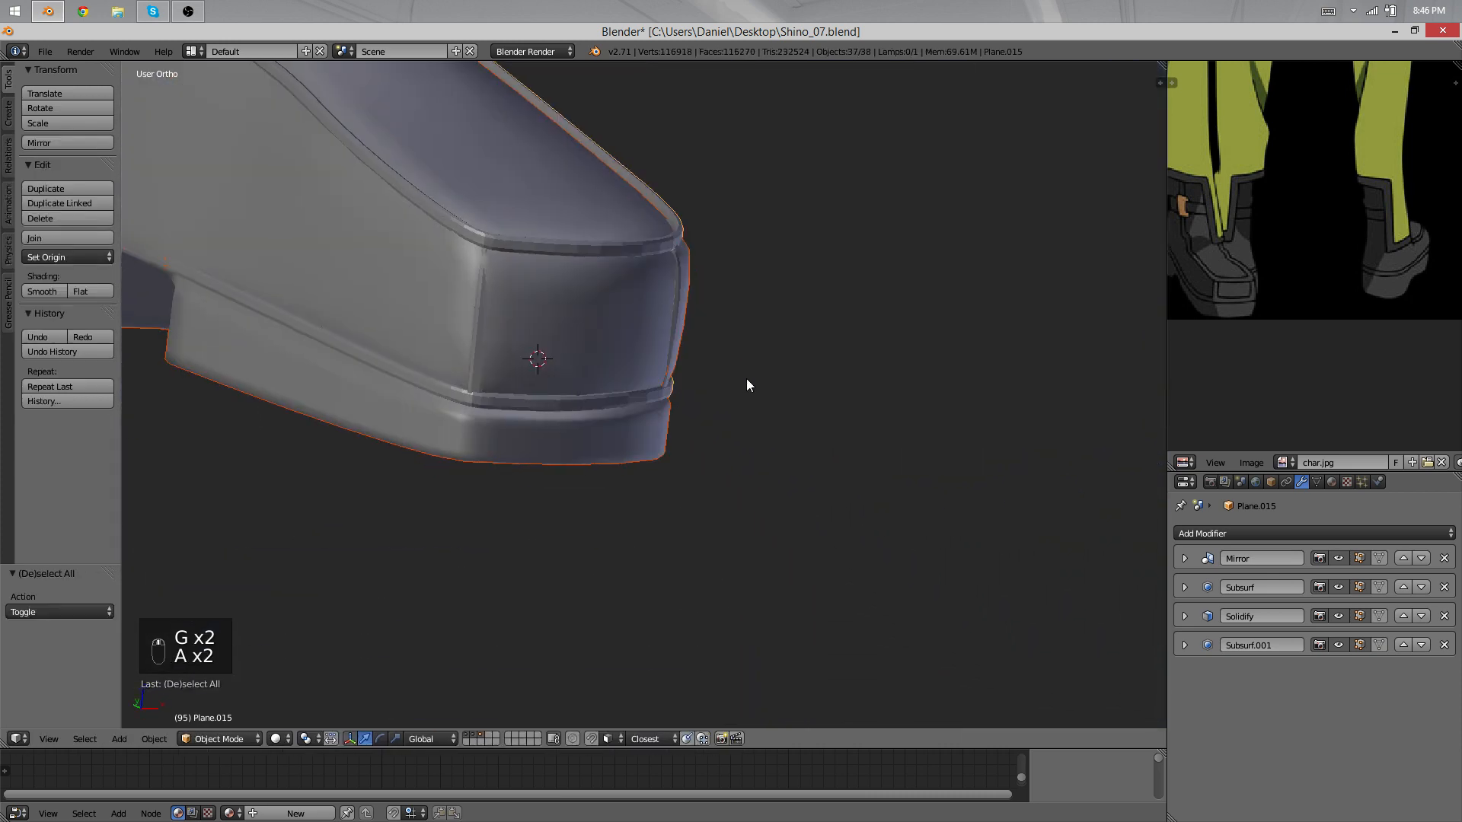
key("a")
key("Tab")
scroll(743, 386, "up", 5)
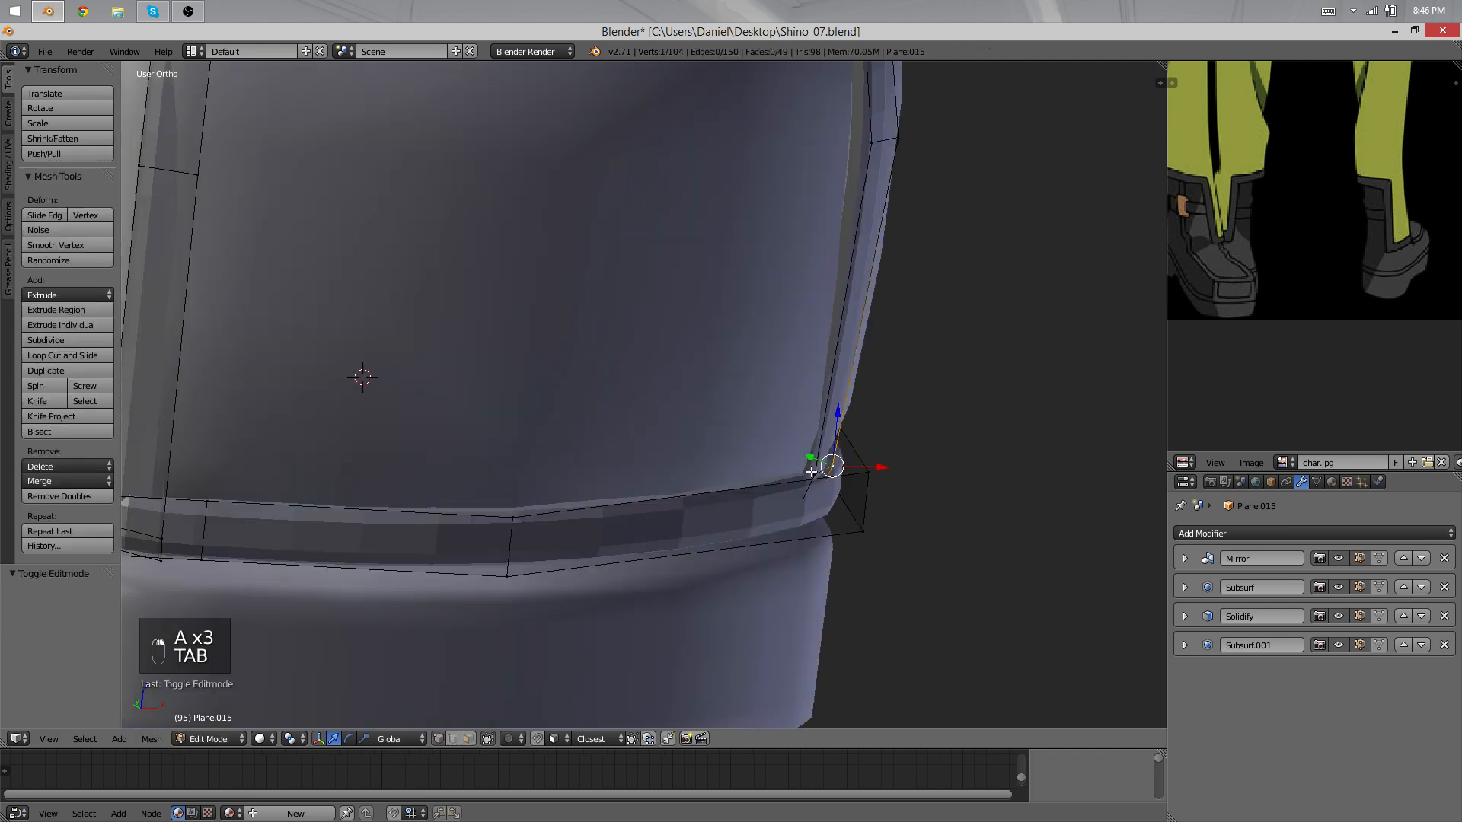
key("g")
key("Tab")
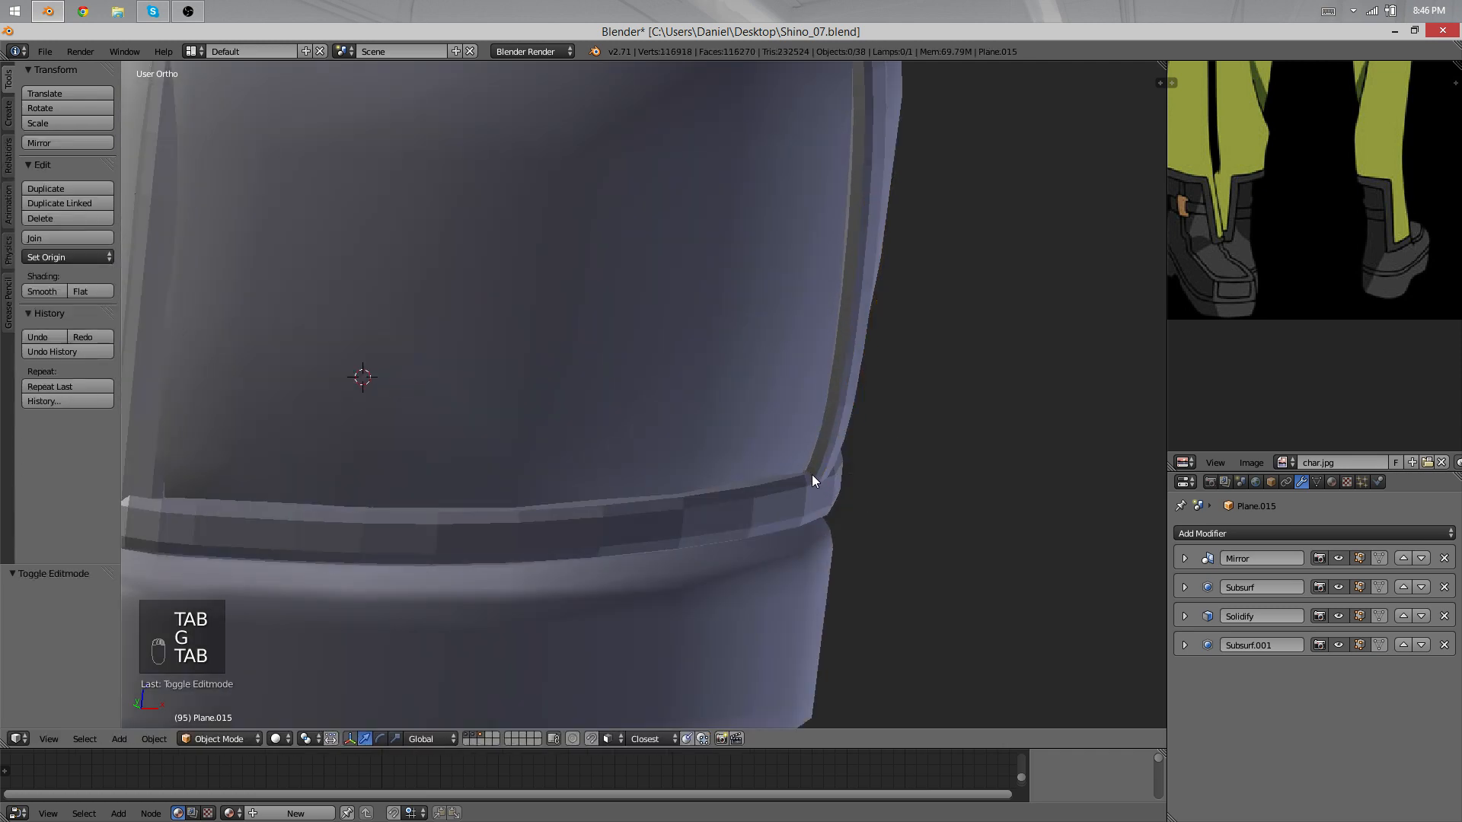
Step: Examine the thickened trim around the toe cap and along both boots from several angles
scroll(811, 475, "down", 4)
middle_click_drag(632, 455, 540, 447)
middle_click_drag(724, 437, 651, 373)
scroll(651, 373, "up", 5)
scroll(582, 379, "down", 4)
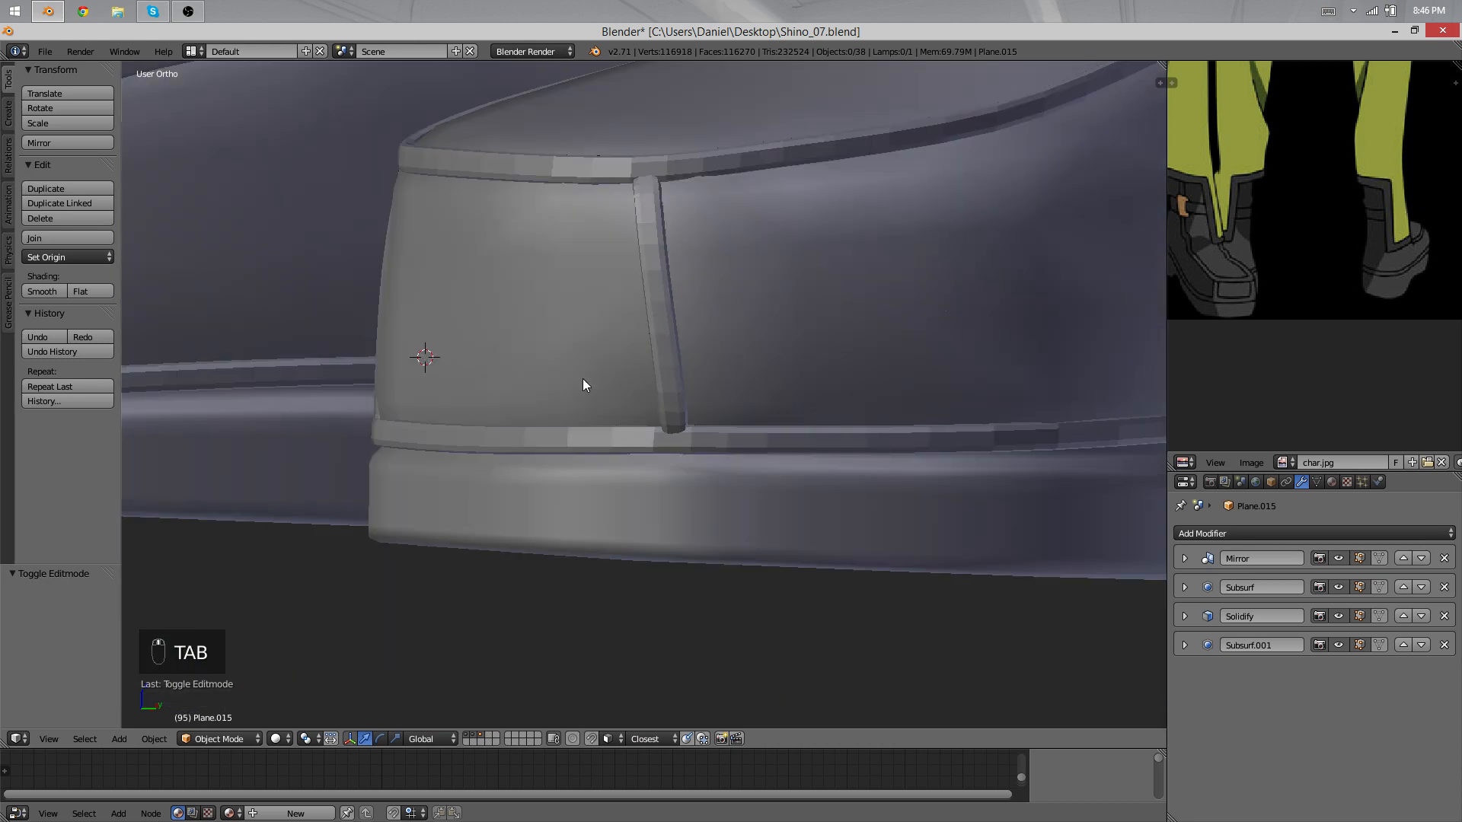
scroll(583, 377, "down", 4)
middle_click_drag(620, 428, 845, 503)
scroll(849, 506, "up", 3)
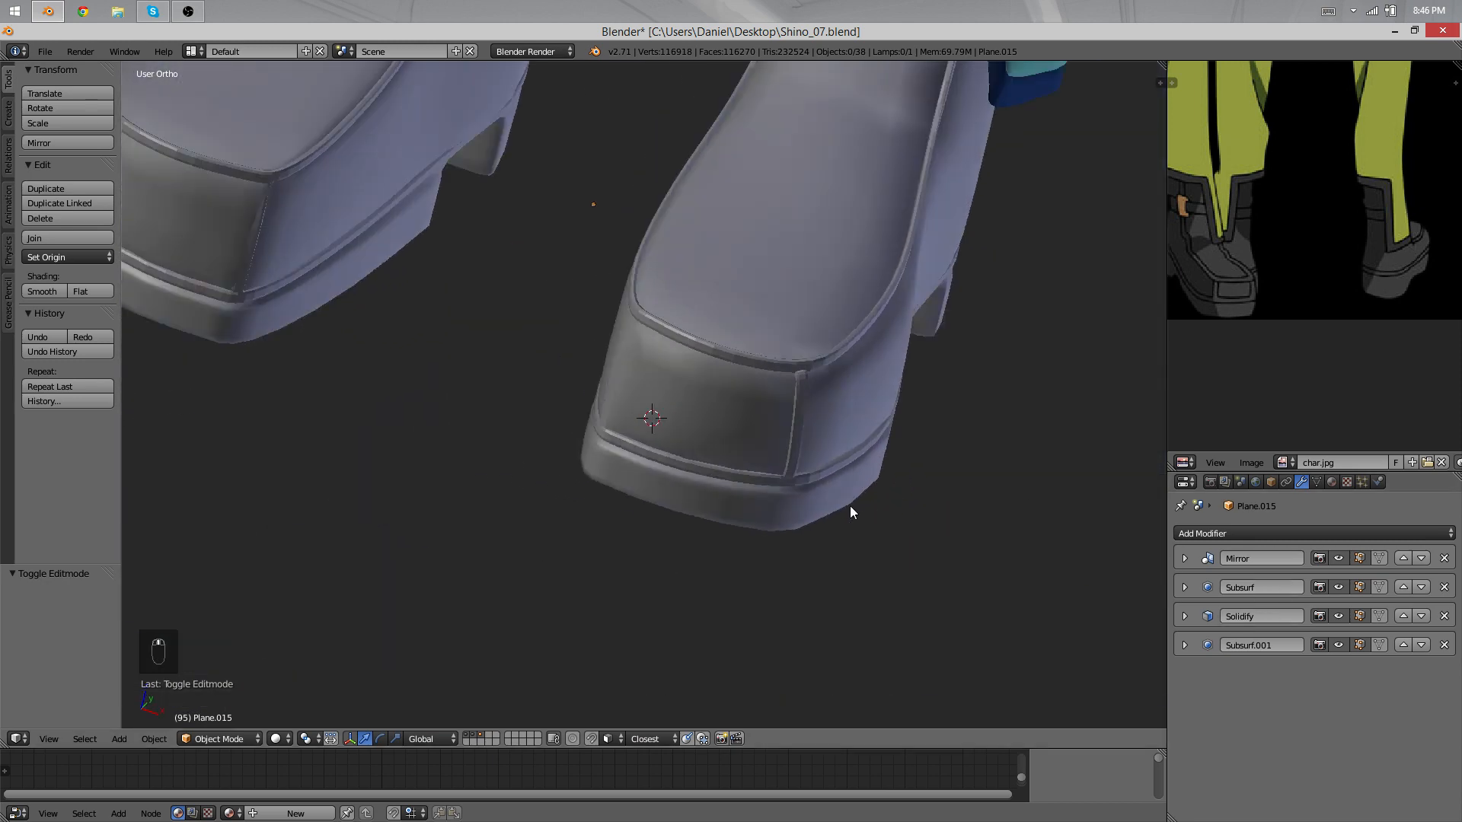
scroll(744, 478, "down", 3)
middle_click_drag(745, 477, 789, 391)
scroll(773, 496, "up", 4)
scroll(774, 506, "down", 3)
Step: Remove the duplicated Subsurf modifier below Solidify from the boot trim
left_click(1185, 645)
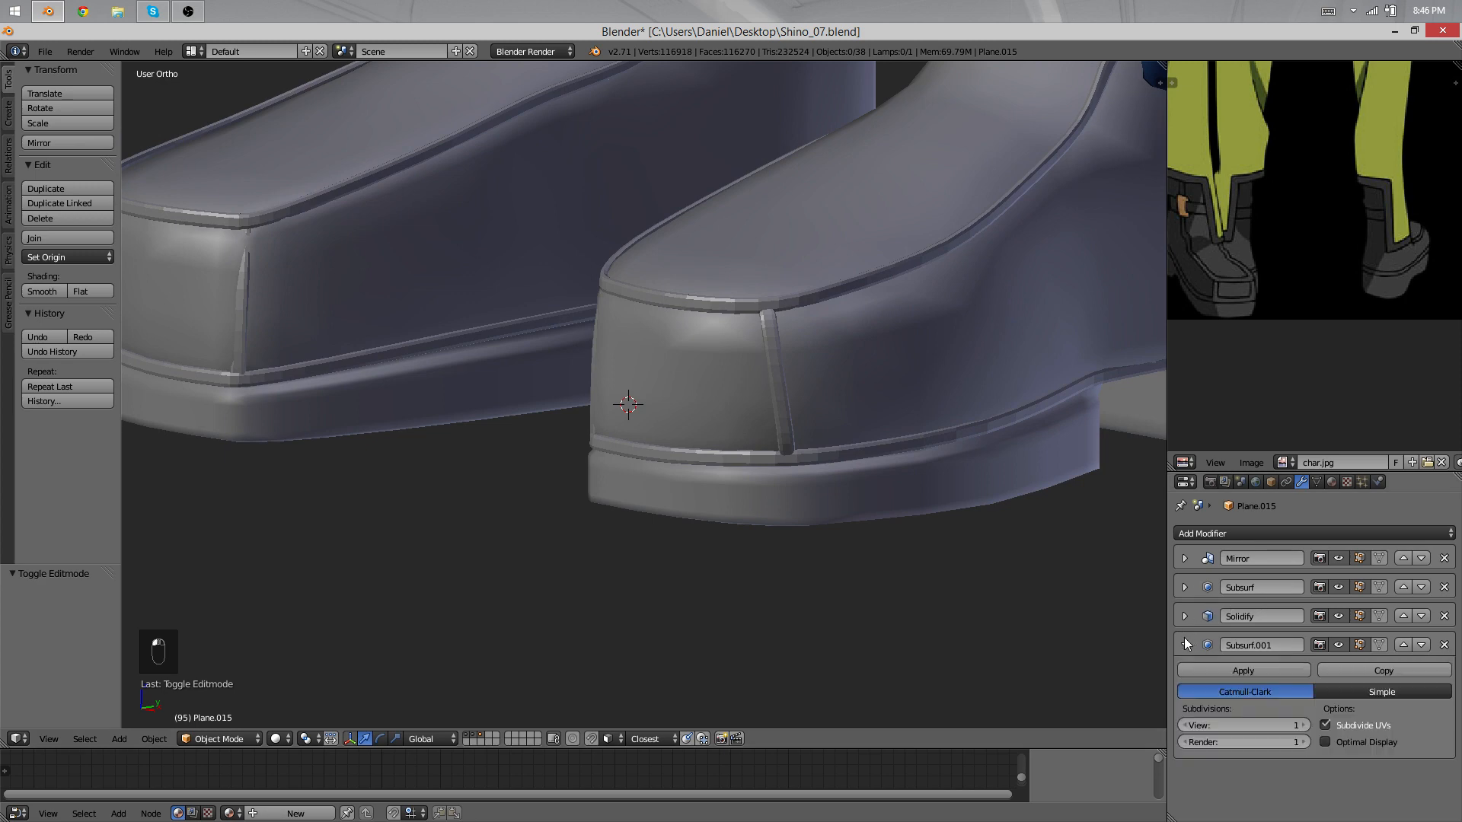
left_click(1197, 646)
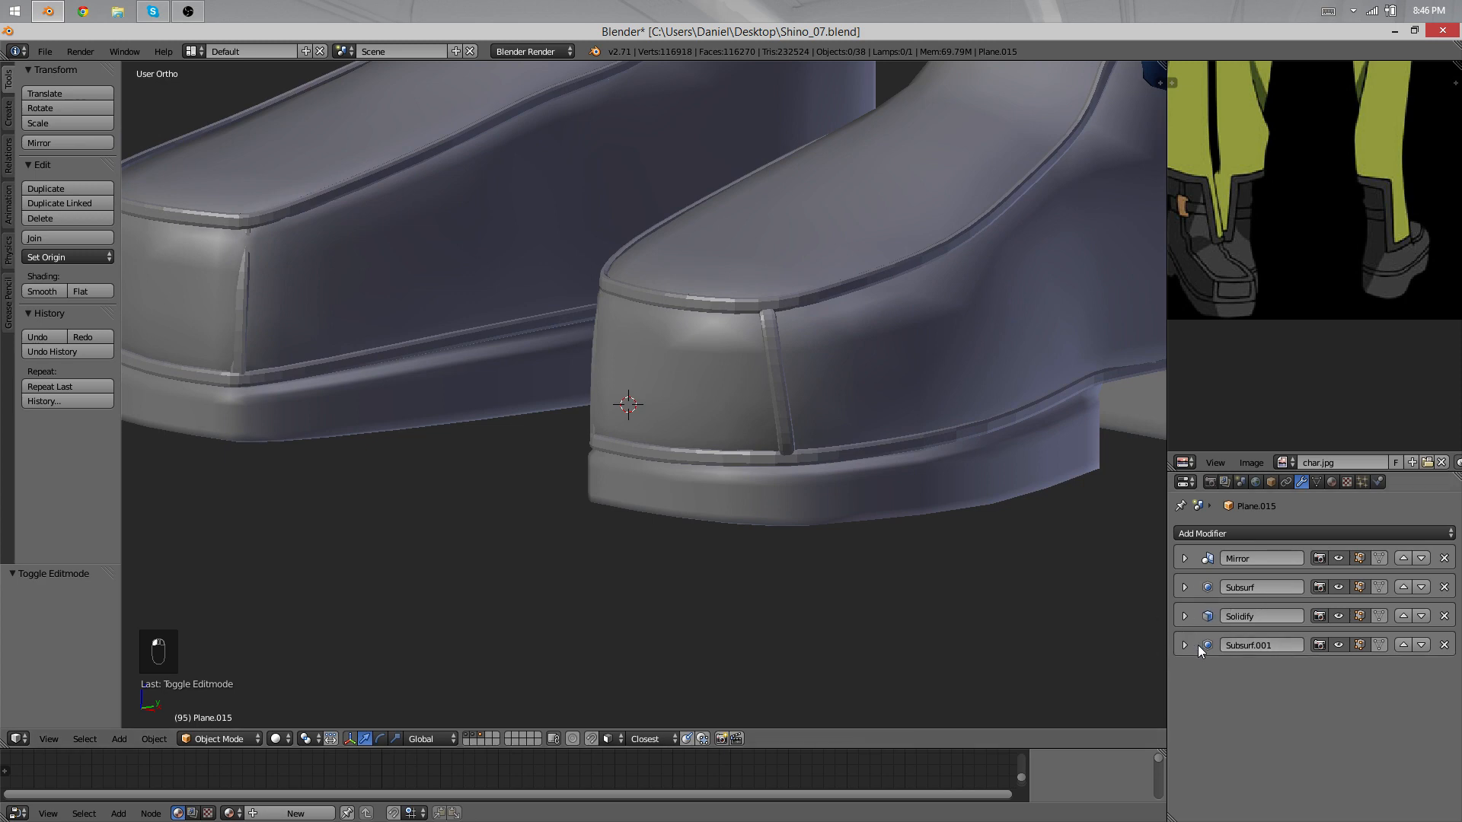
left_click(1445, 645)
scroll(573, 355, "down", 5)
middle_click_drag(574, 354, 603, 556)
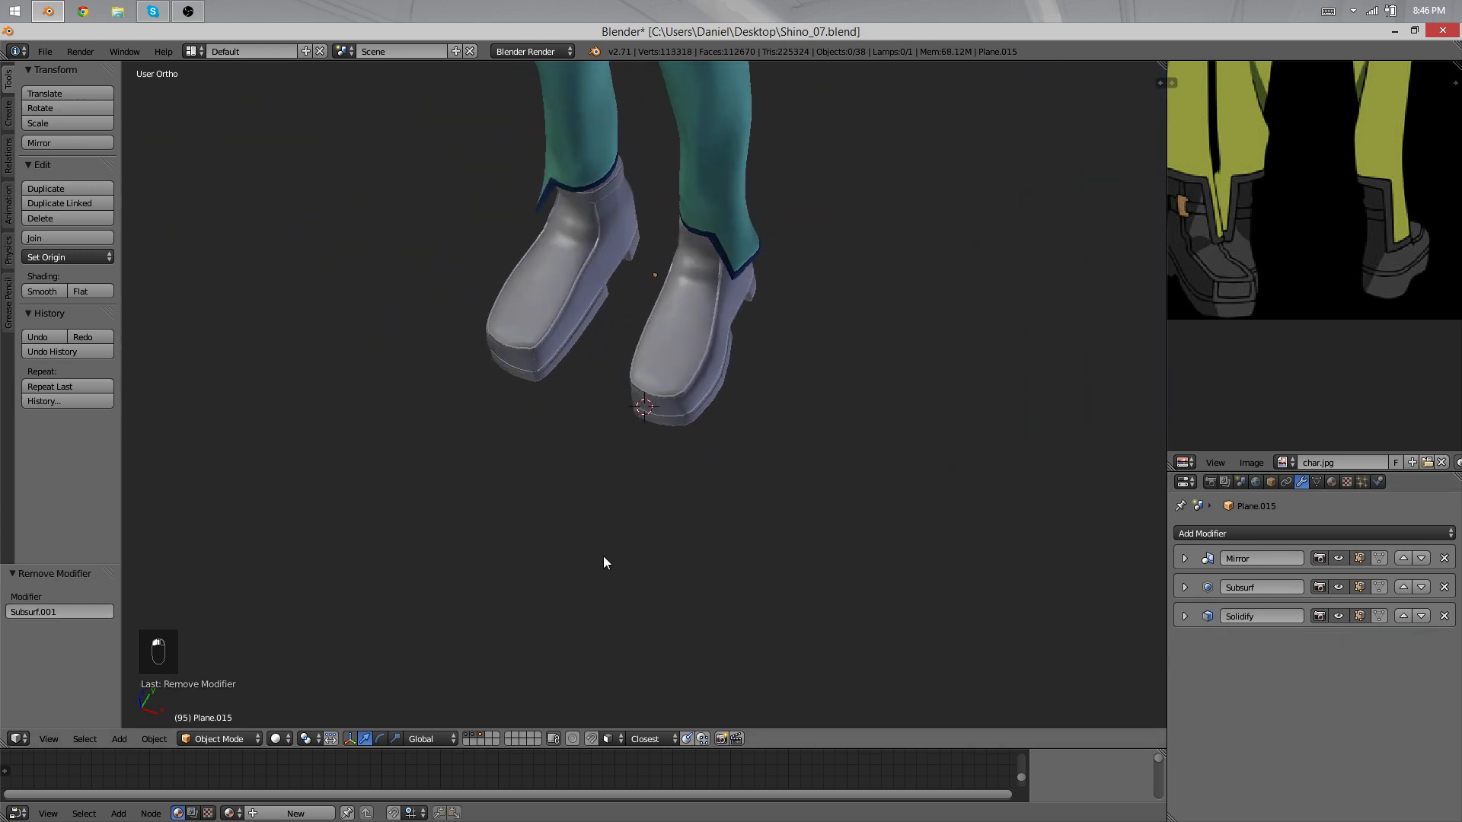
scroll(686, 522, "up", 5)
middle_click_drag(687, 523, 789, 349)
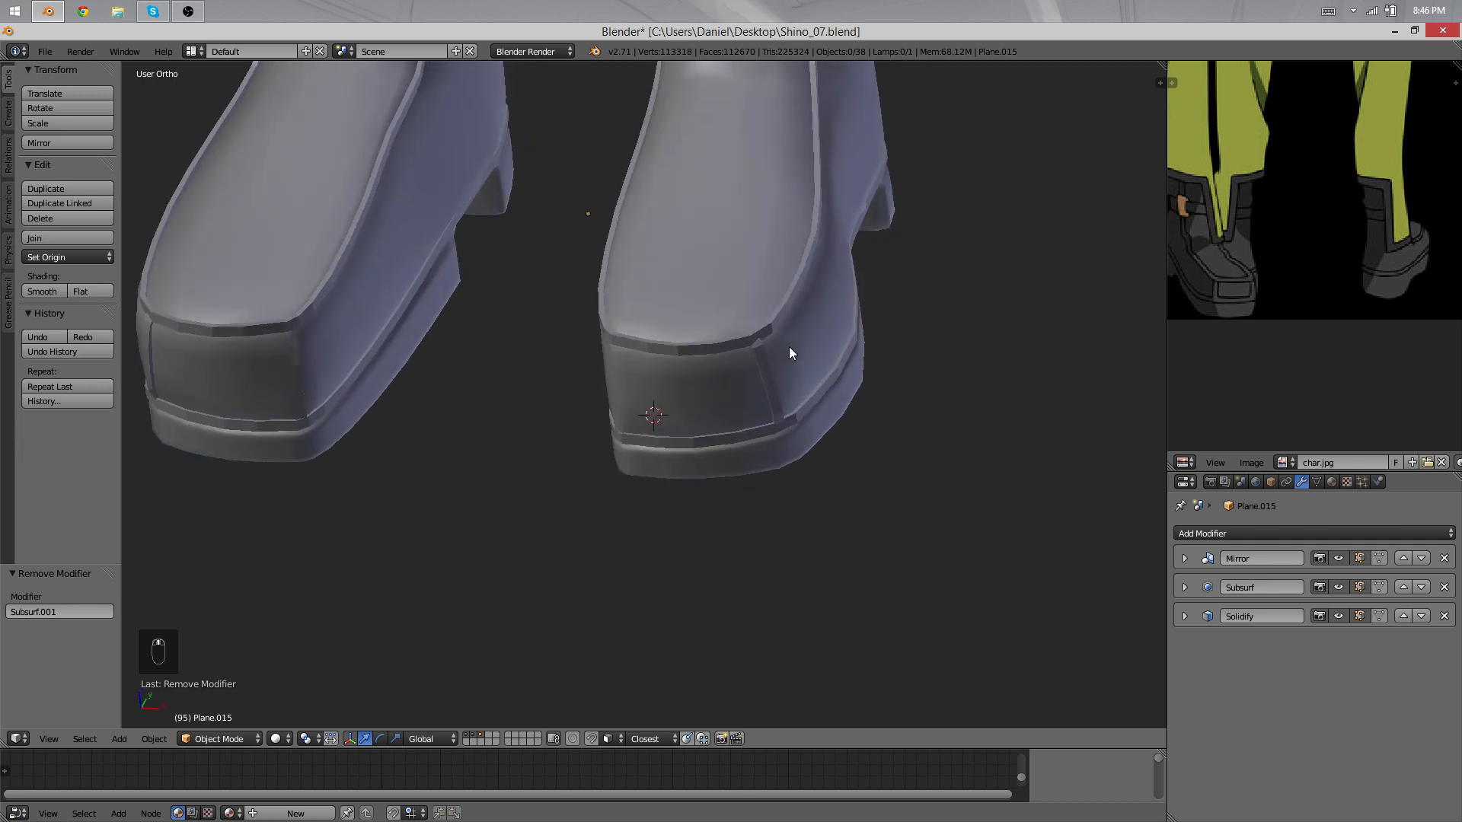
Step: Expand the Solidify modifier's settings and give the boot trim smooth shading
left_click(1185, 616)
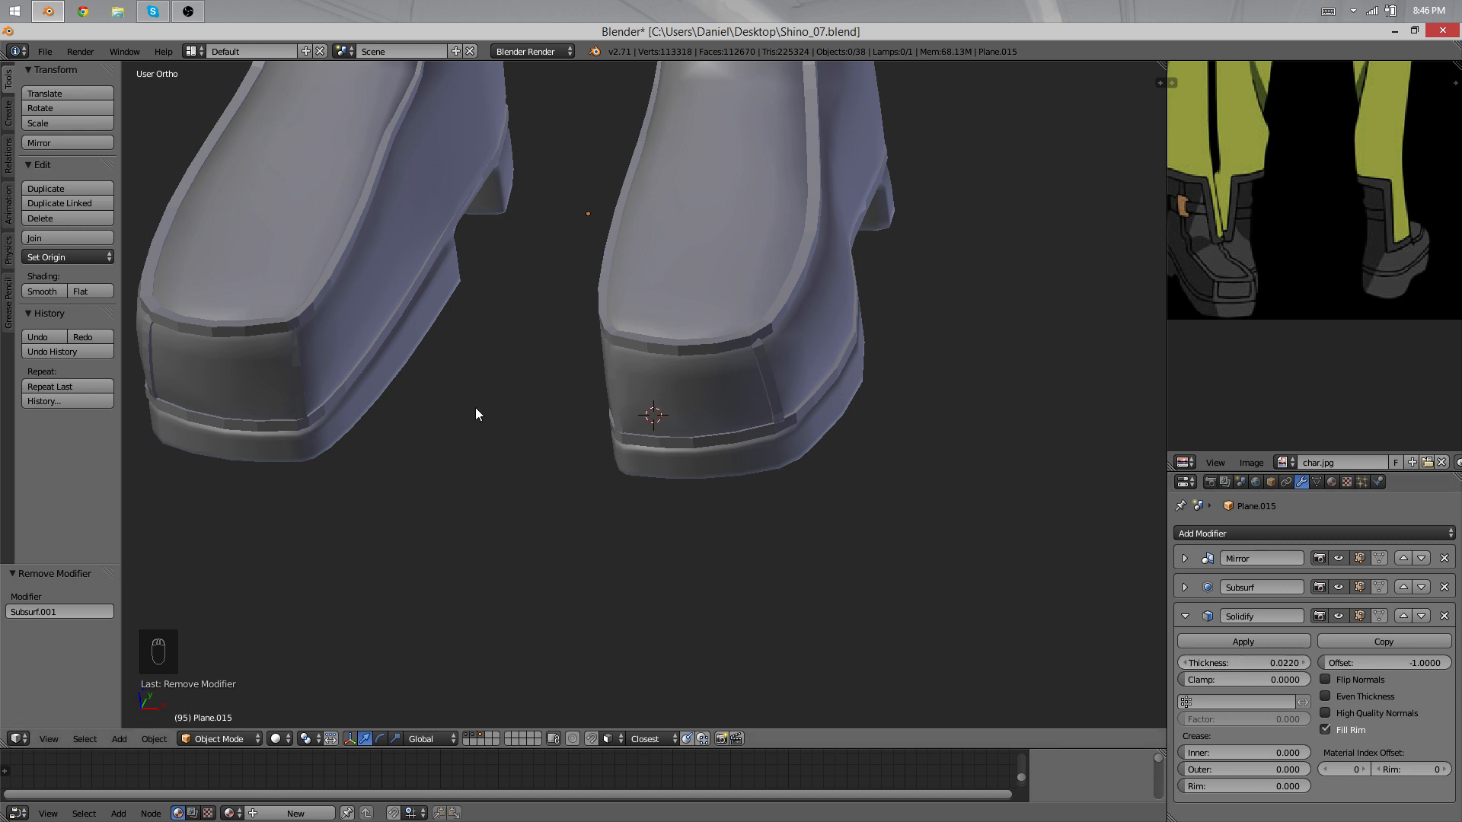
right_click(620, 366)
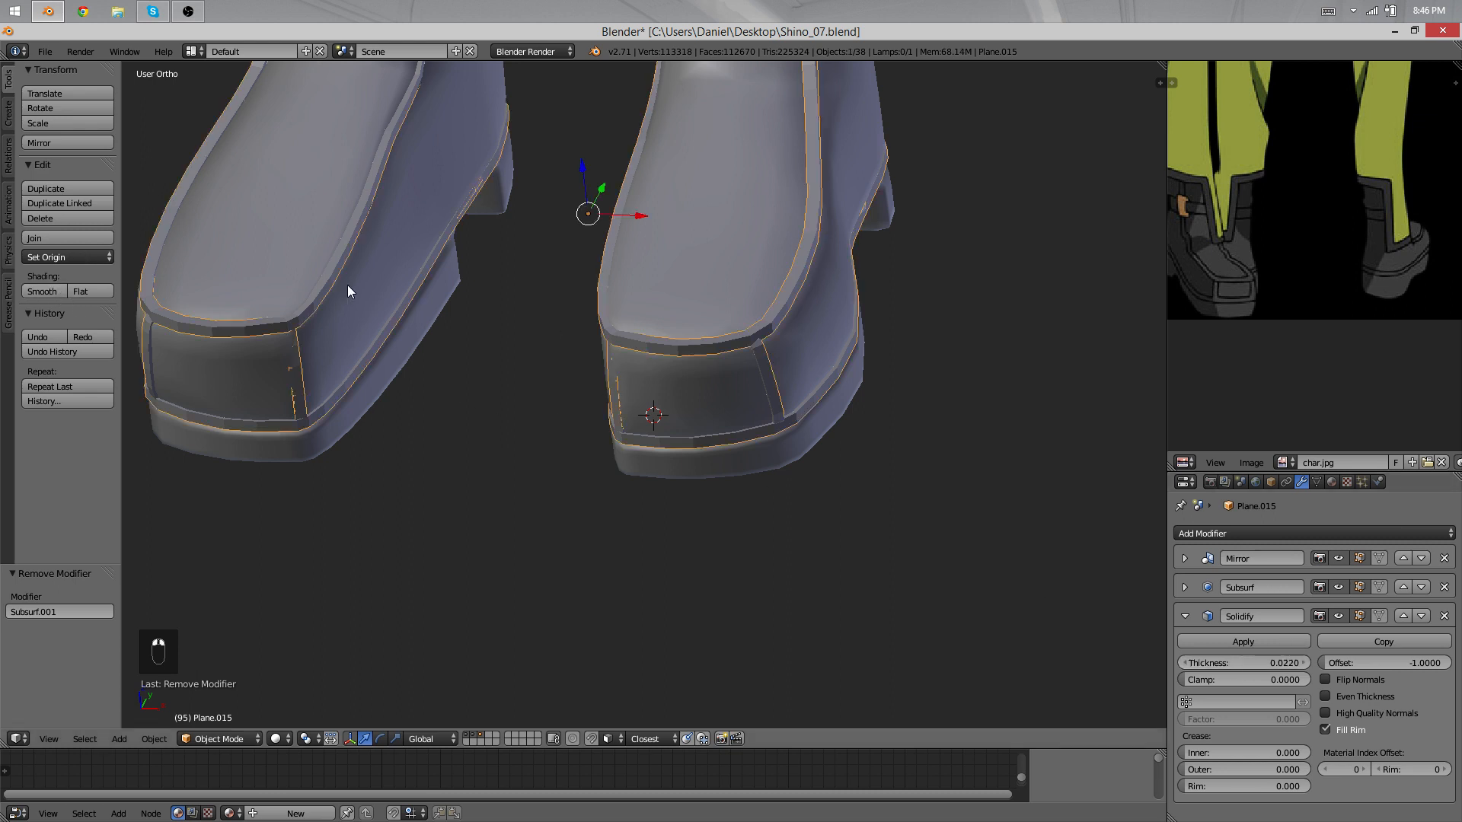
left_click(43, 292)
scroll(692, 491, "down", 4)
key("a")
mouse_move(697, 457)
middle_mouse_down()
mouse_move(735, 395)
mouse_move(833, 347)
middle_mouse_up()
scroll(797, 381, "up", 4)
Step: Select the toe cap's whole vertical strip and adjust its offset from the boot with Shrink/Fatten
key("Tab")
scroll(797, 381, "up", 4)
key("a")
key("a")
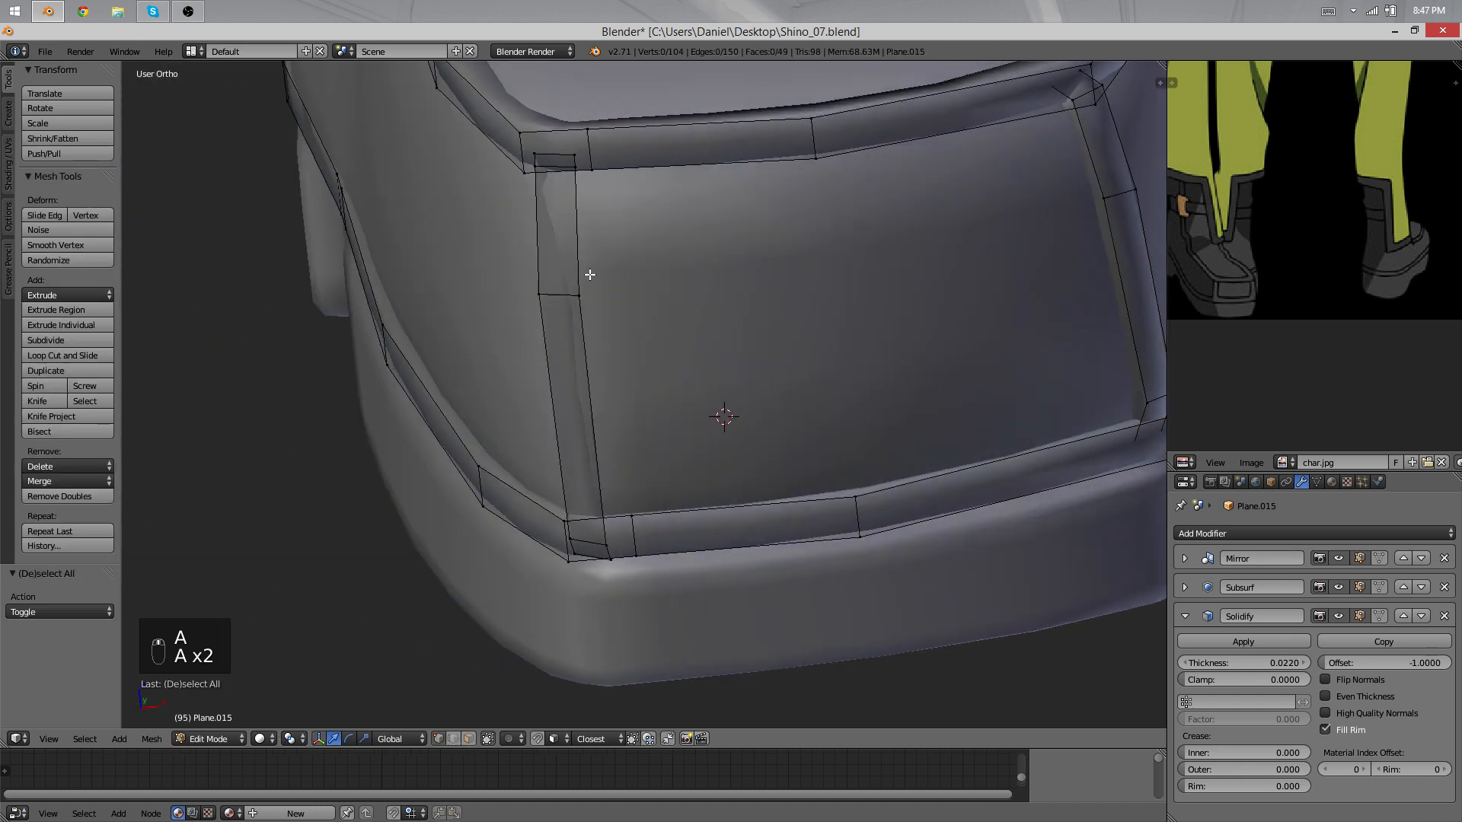
key("l")
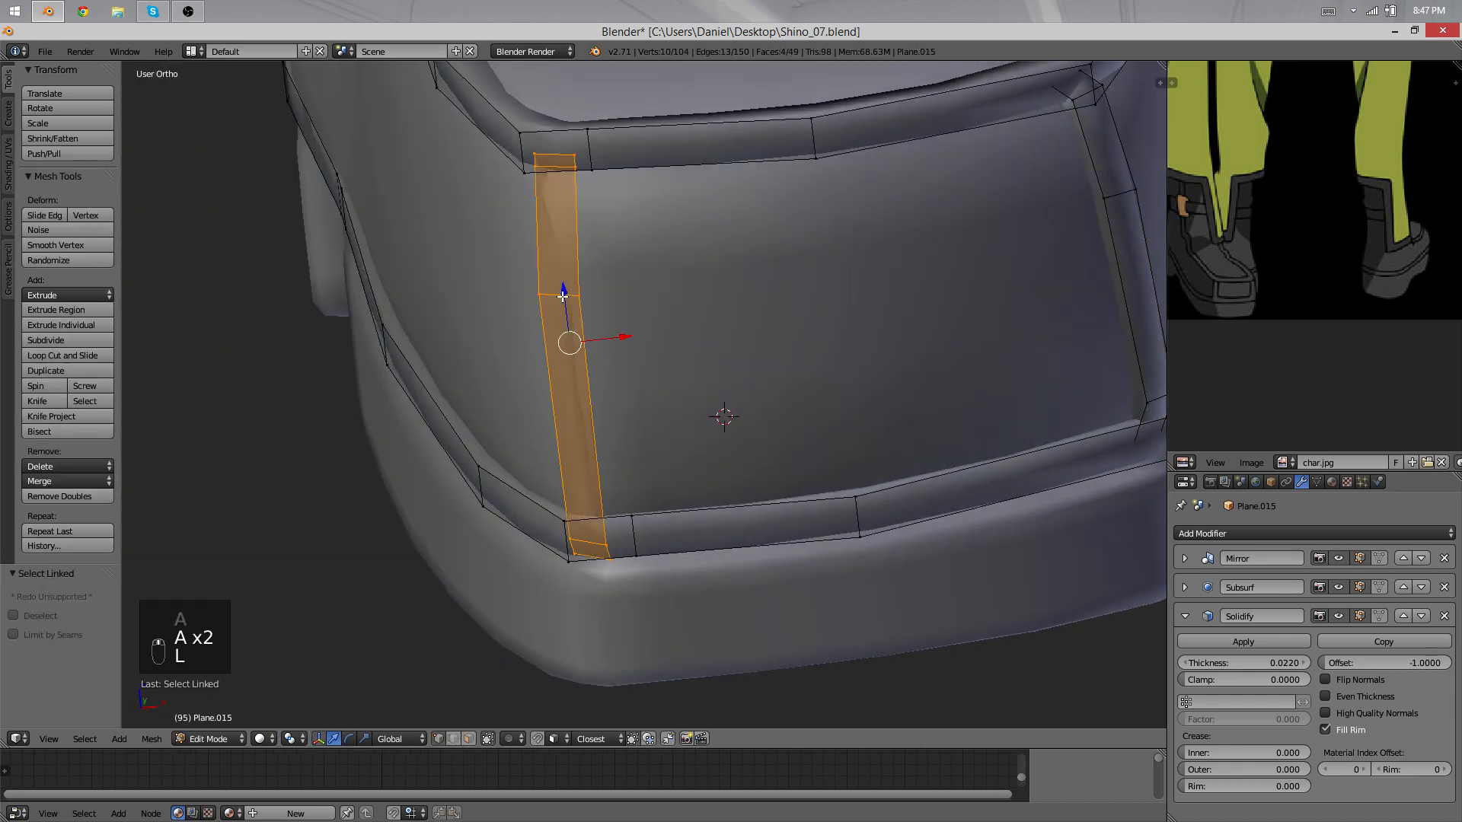
left_click(53, 140)
left_click(48, 142)
key("Tab")
middle_click_drag(648, 495, 573, 294)
Step: Move the cross edge just below the vertical strip's top end slightly outward from the toe cap
key("Tab")
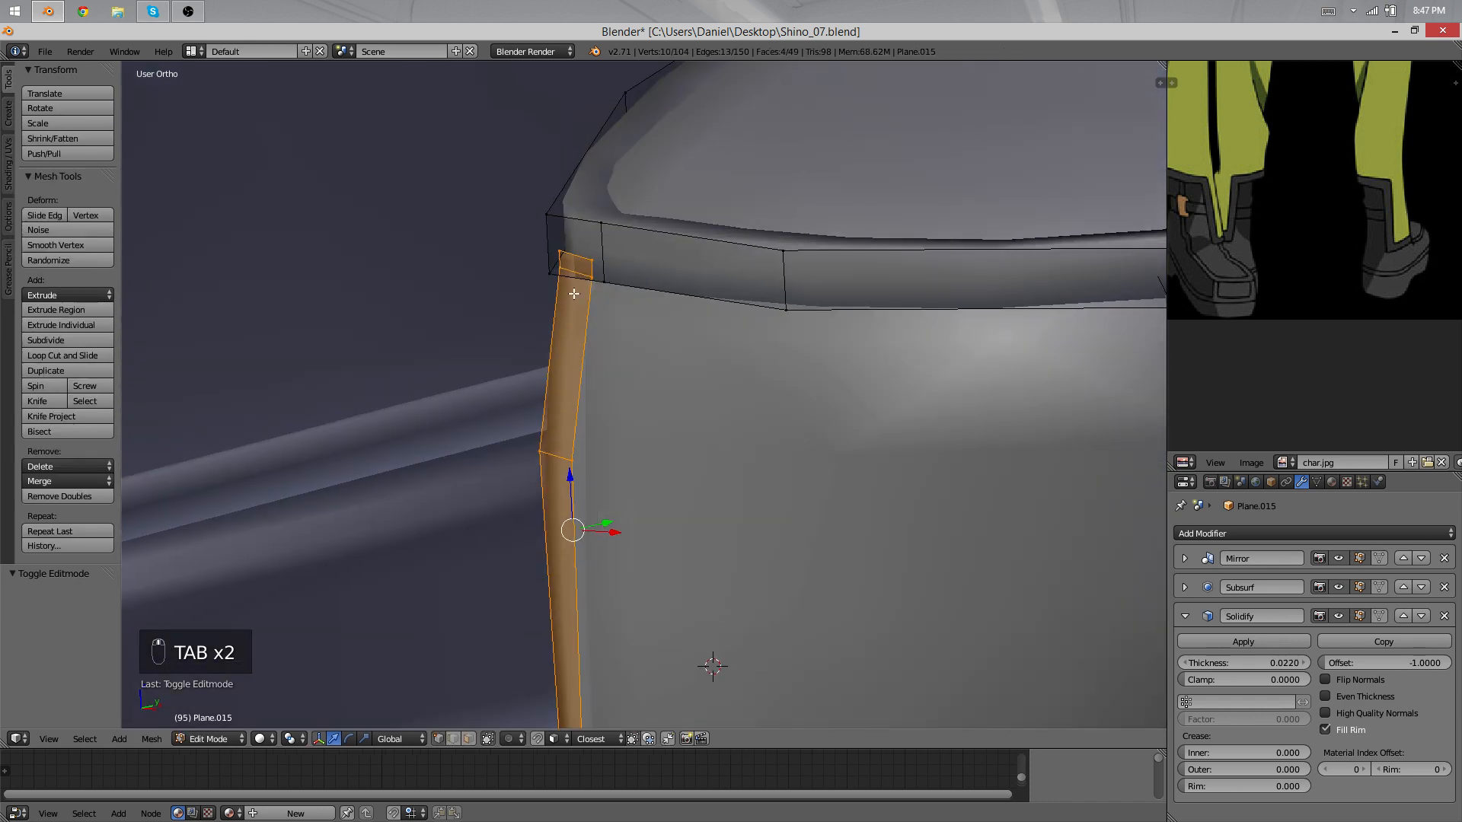
right_click(589, 279)
middle_click_drag(624, 354, 555, 343)
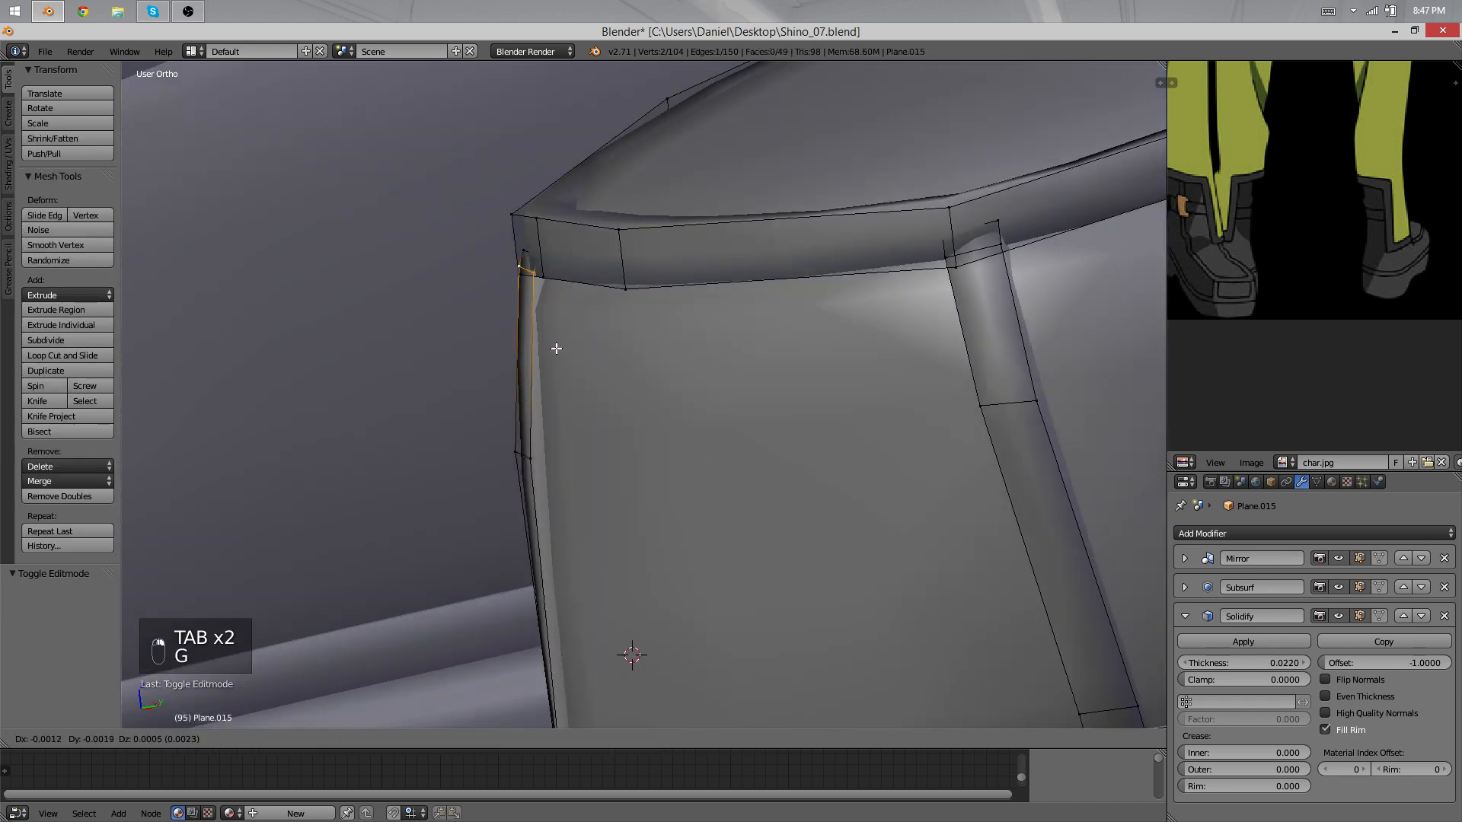
key("g")
left_click(547, 246)
Step: Move the upper strip's two cross edges at the toe cap corner outward over the vertical strip's top end
right_click(536, 276, "shift")
key("g")
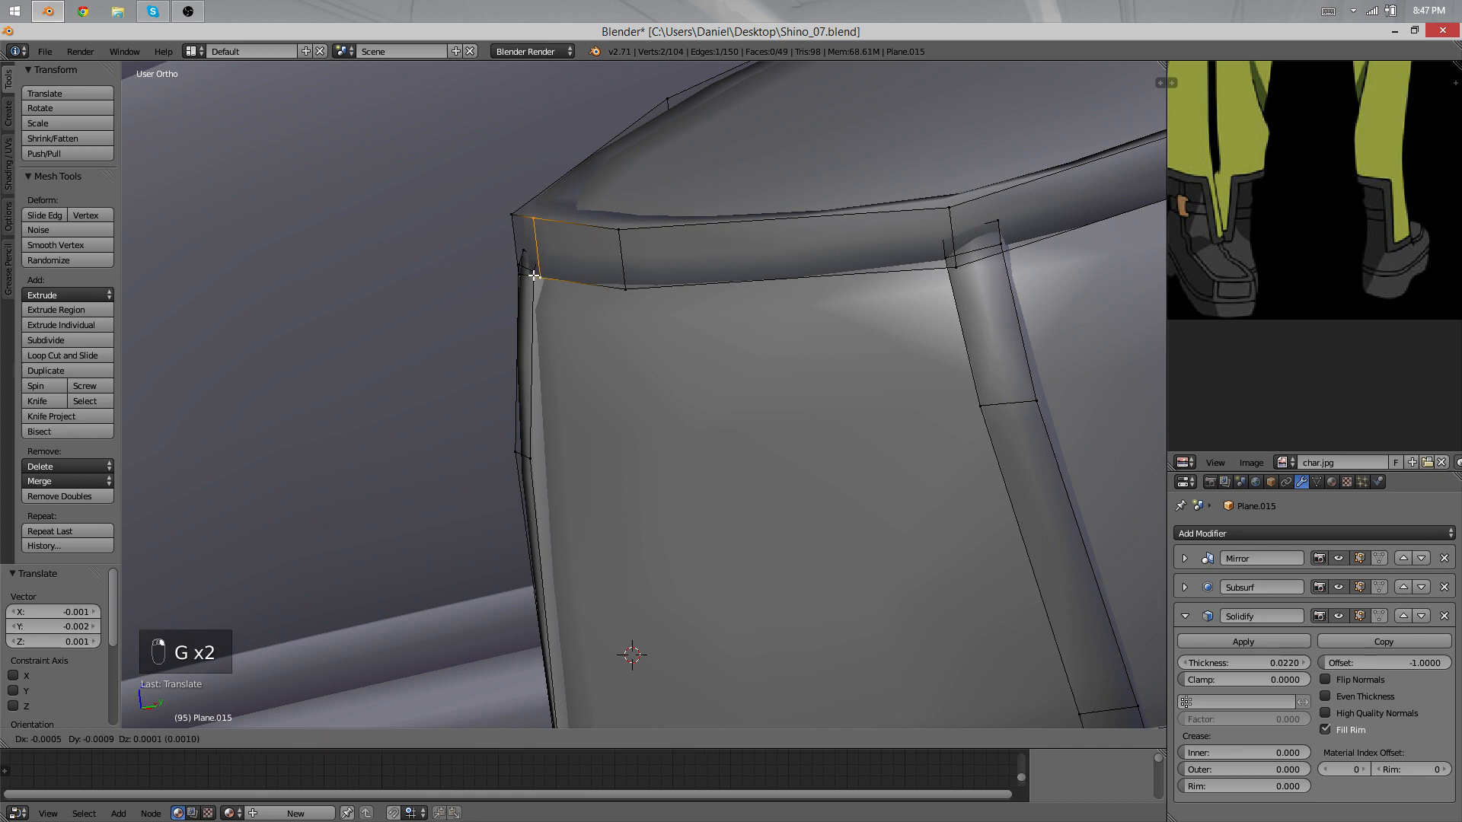
left_click(481, 218)
key("g")
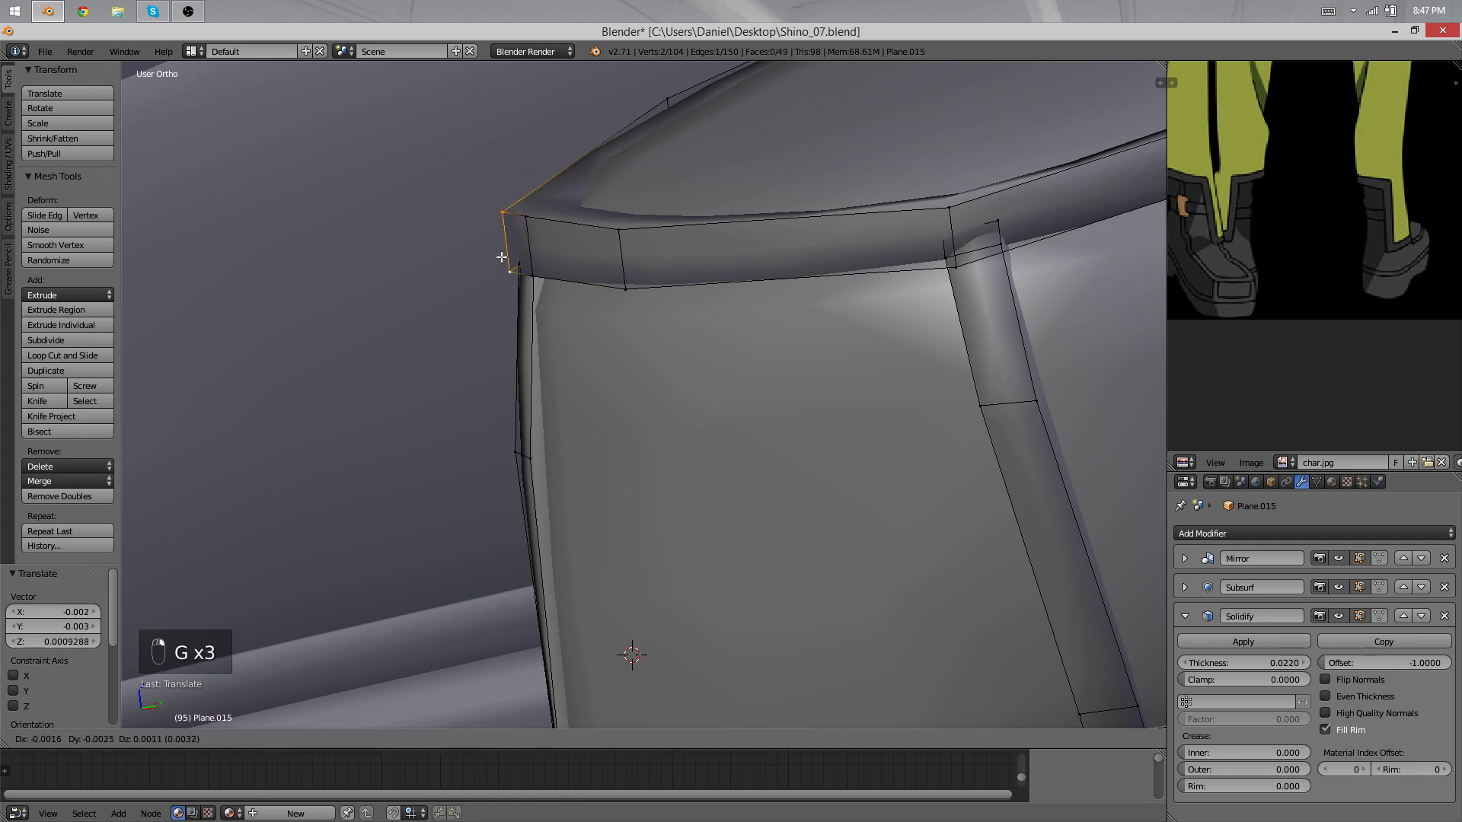
left_click(506, 260)
Step: Refine the trim's corner above the vertical strip with several small moves, checking the joint in between
key("Tab")
middle_click_drag(508, 310, 679, 379)
key("Tab")
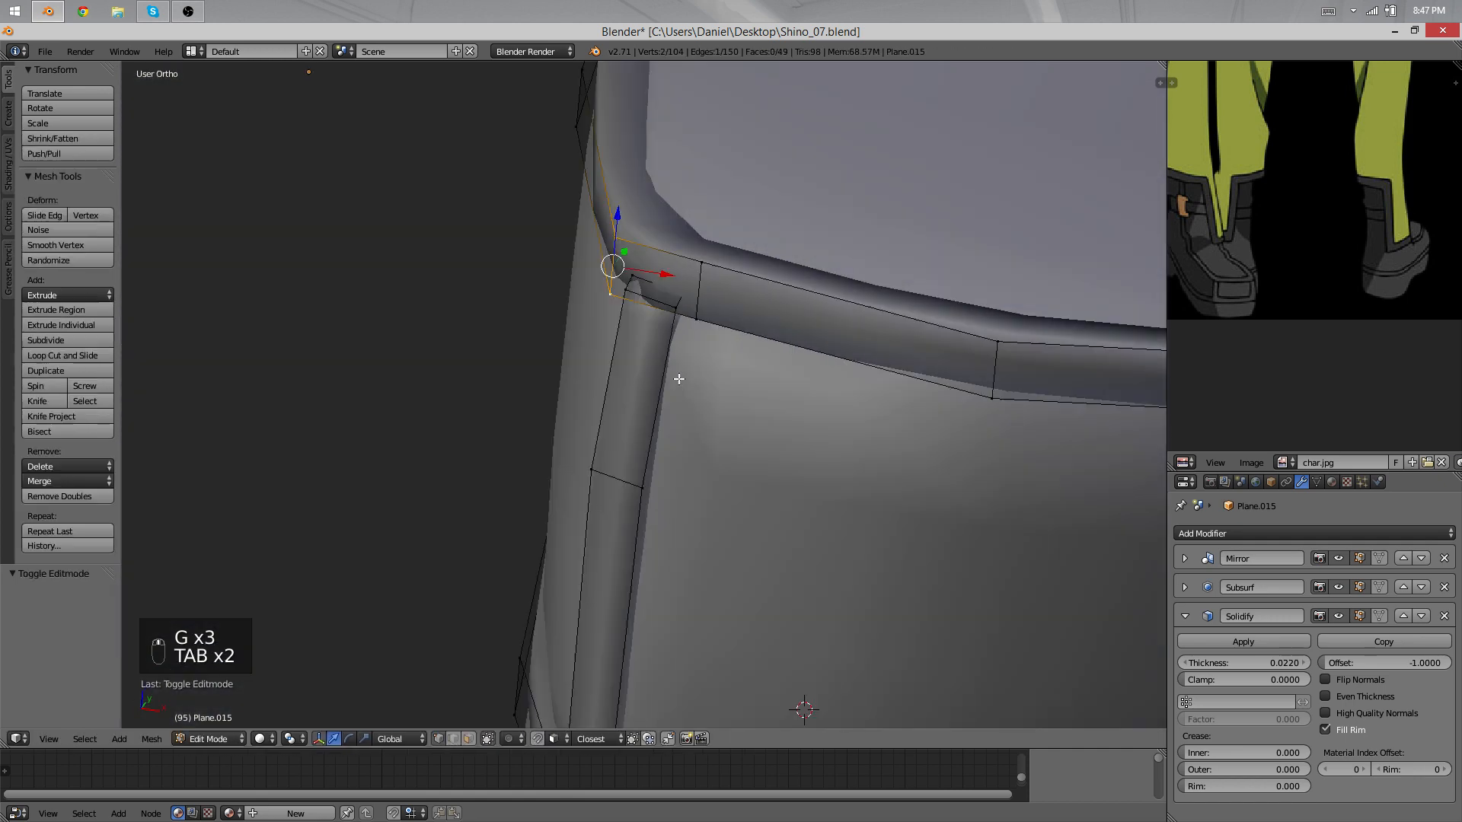
key("g")
left_click(655, 358)
middle_click_drag(651, 289, 731, 322)
key("g")
left_click(729, 487)
key("Tab")
key("Tab")
key("g")
left_click(724, 549)
key("Tab")
Step: Move and rotate the vertical strip's bottom end edge so that it tucks in behind the lower strip
scroll(731, 321, "down", 5)
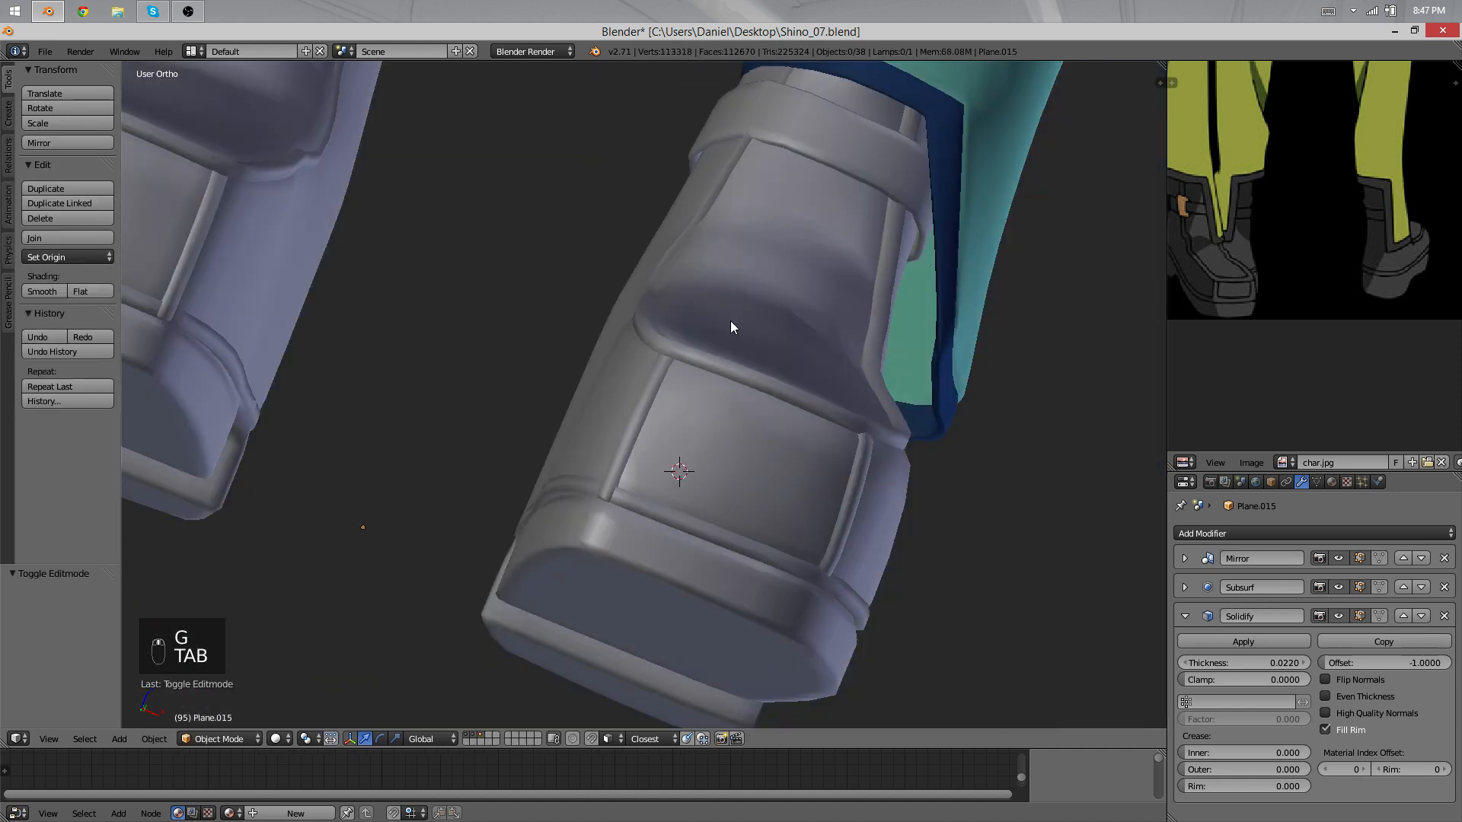
scroll(595, 411, "up", 6)
key("Tab")
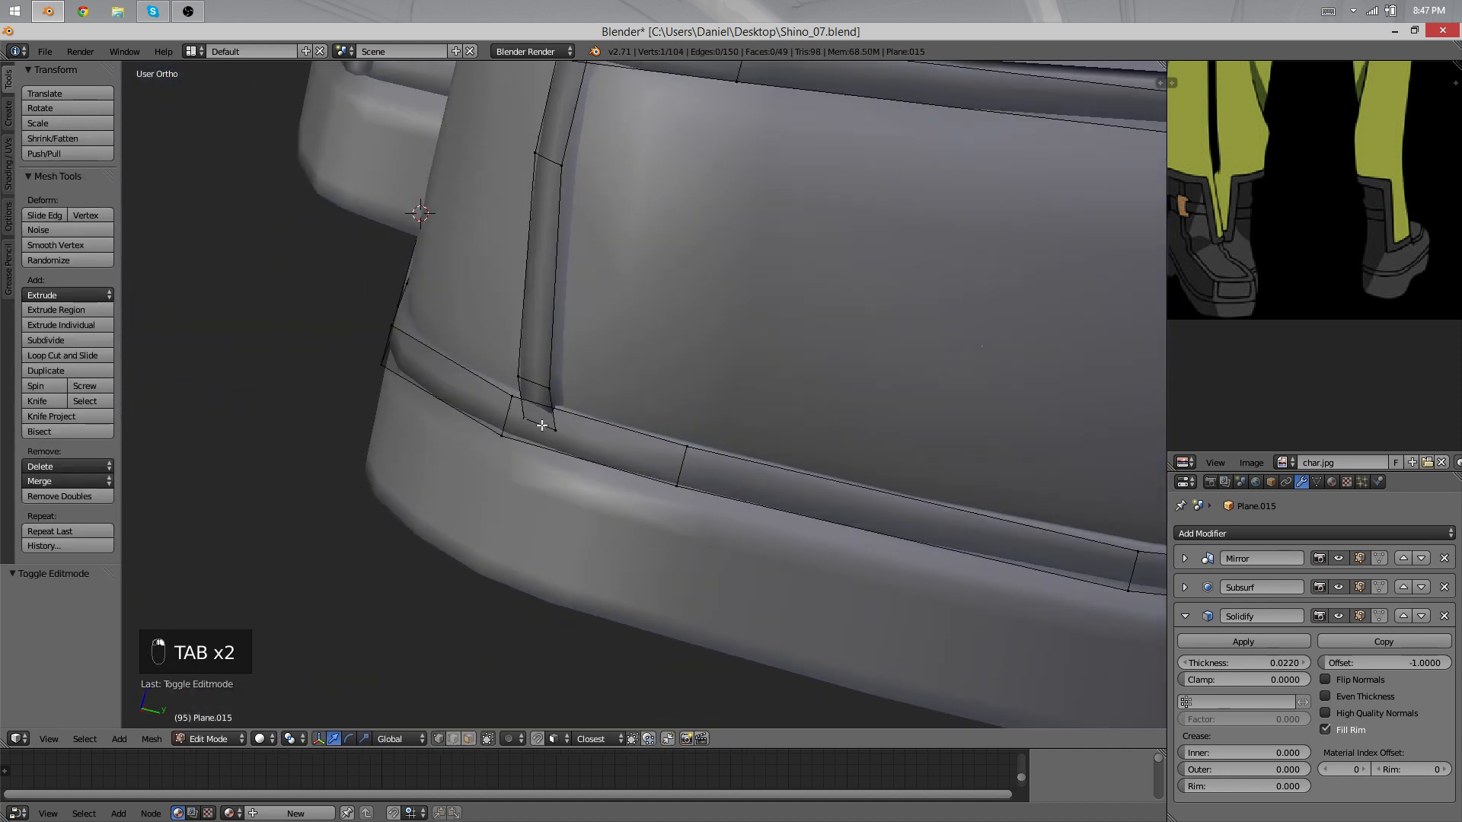
right_click(542, 425)
key("z")
right_click(539, 431)
key("z")
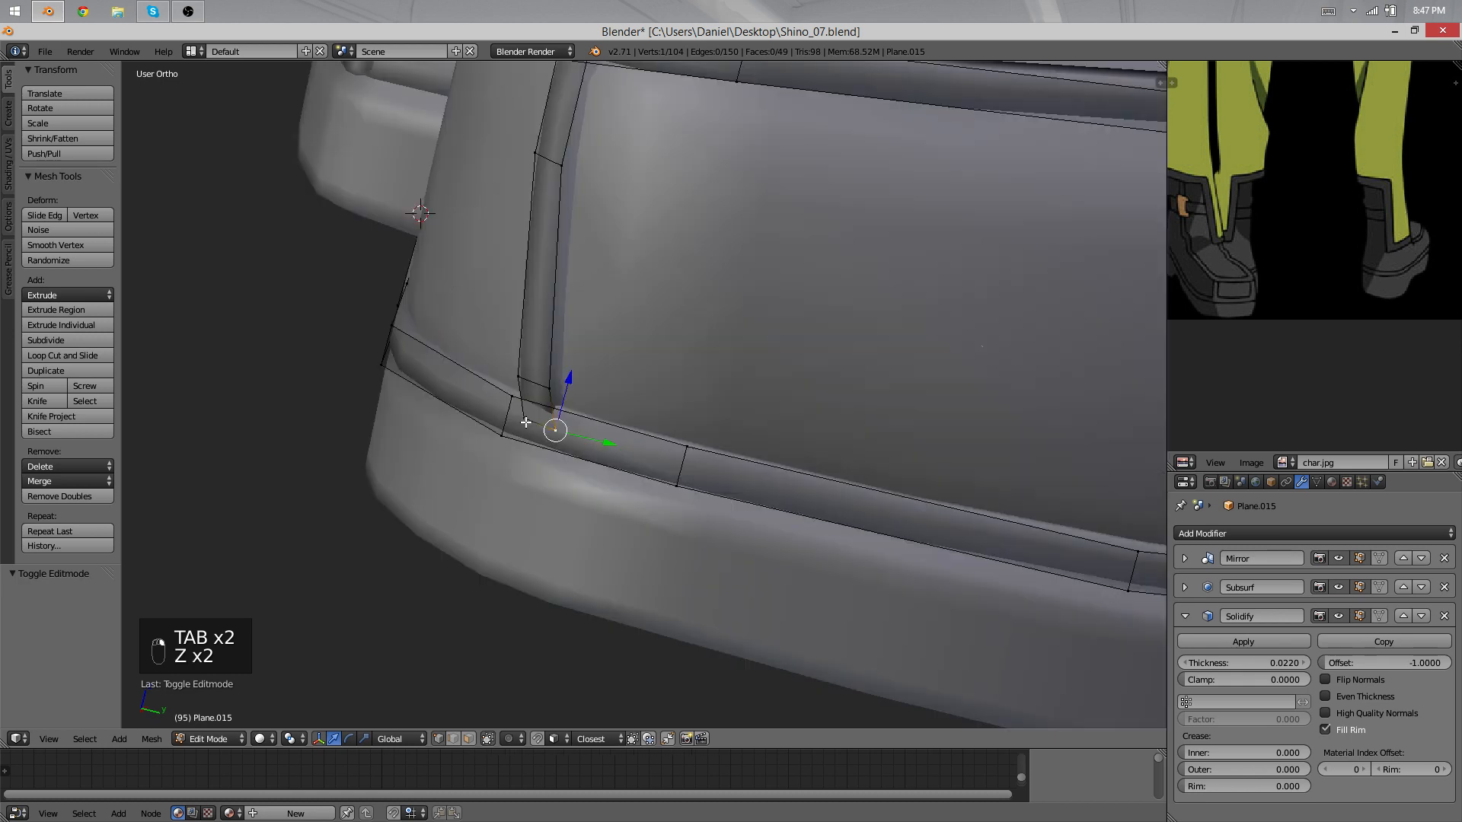
key("z")
right_click(527, 419, "shift")
key("z")
middle_click_drag(601, 414, 531, 404)
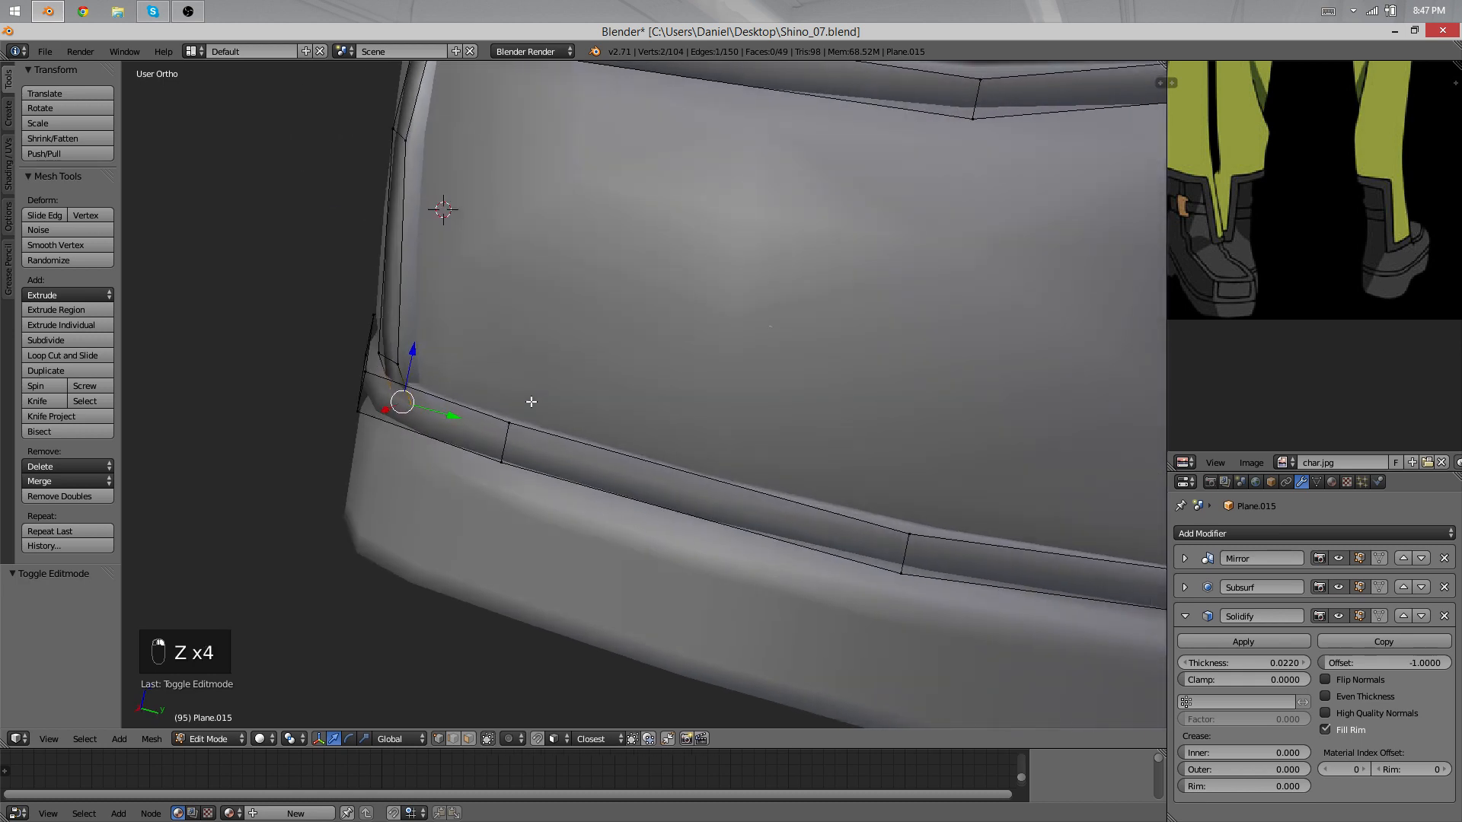
key("g")
left_click(508, 404)
key("r")
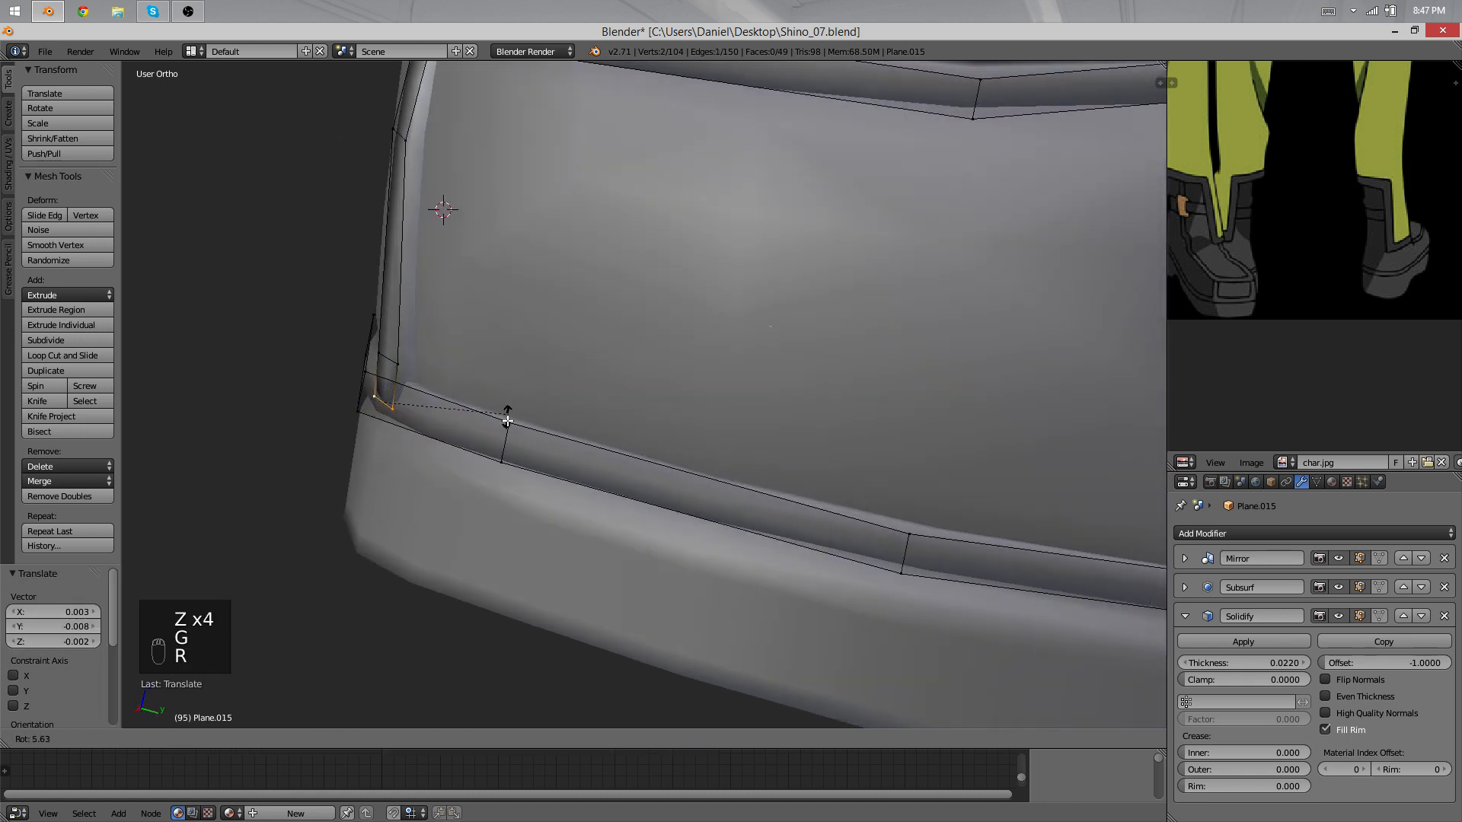
left_click(504, 396)
Step: Extrude a short segment from the vertical strip's bottom end edge
key("e")
left_click(513, 418)
key("Tab")
Step: Compare the boots' trim with the reference image and examine it along the side of the boot
scroll(513, 418, "down", 4)
middle_click_drag(513, 417, 678, 384)
scroll(600, 296, "down", 3)
scroll(747, 396, "up", 1)
scroll(750, 404, "down", 3)
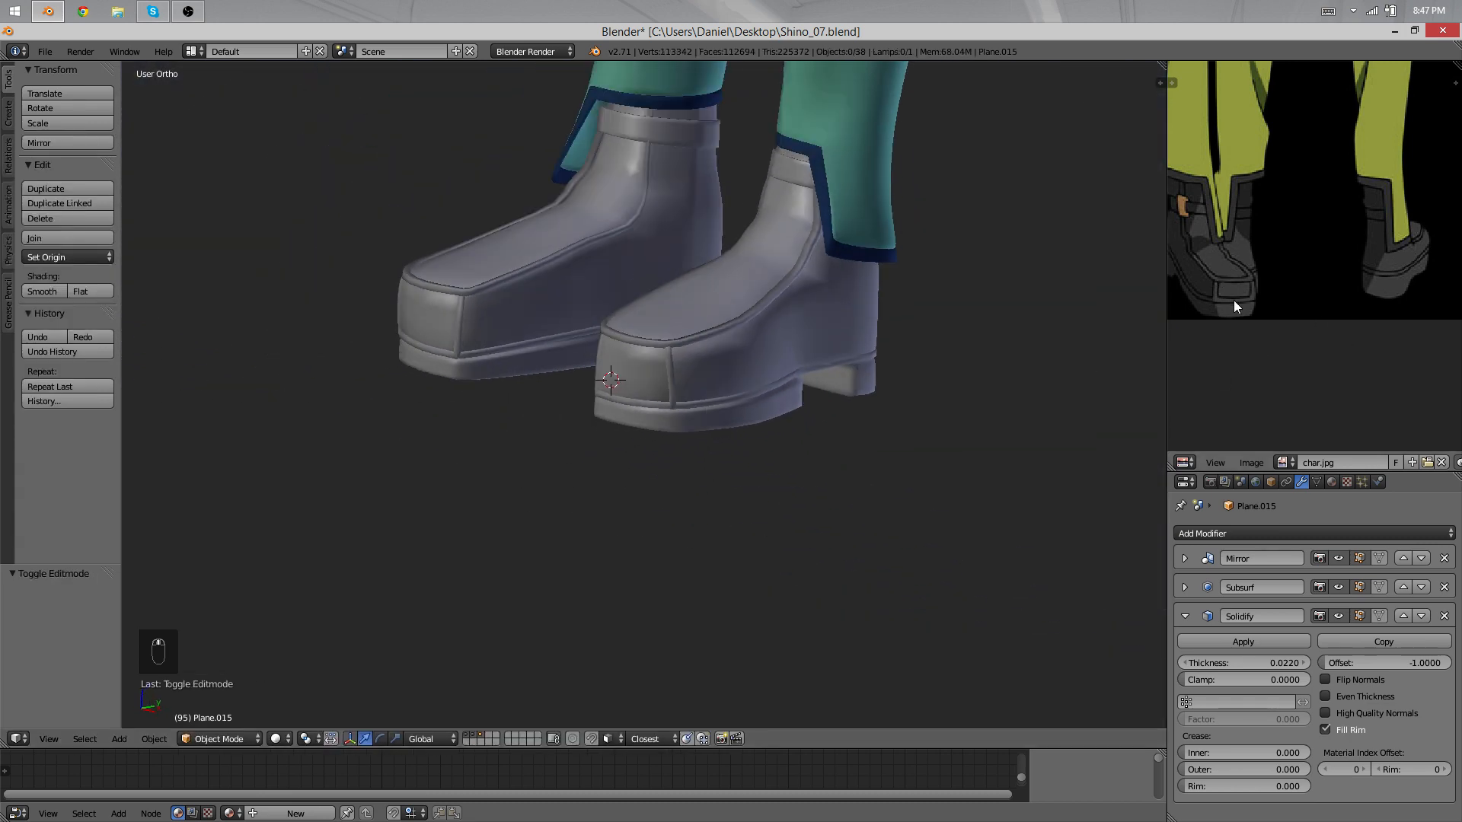
middle_click_drag(872, 419, 824, 417)
middle_click_drag(512, 402, 469, 454, "shift")
scroll(825, 513, "up", 4)
middle_click_drag(438, 407, 396, 381)
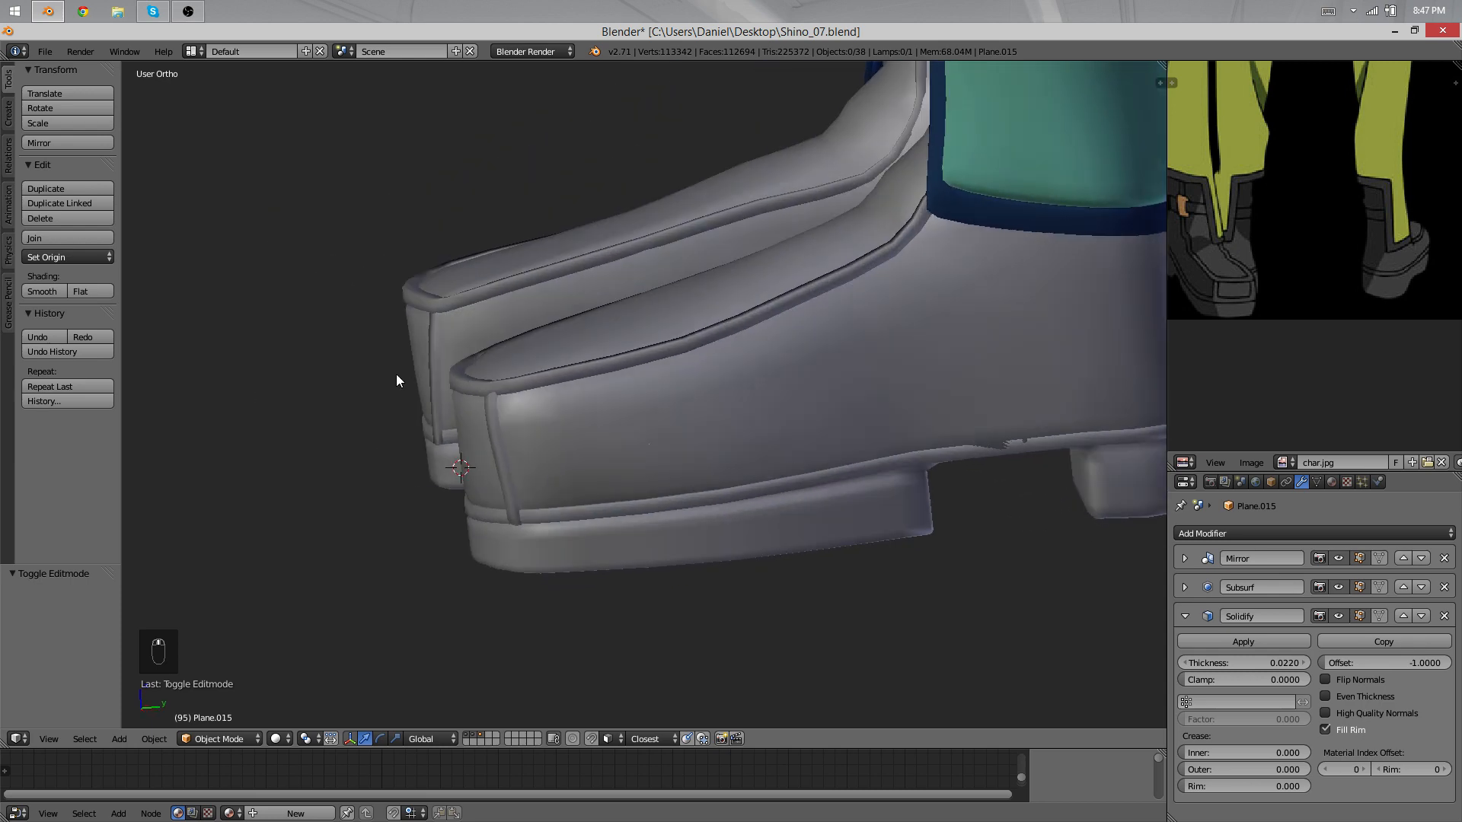
Step: Merge each pair of close vertices at center on the lower trim strip above the heel, leaving a single cross edge
middle_click_drag(829, 496, 554, 500, "shift")
key("Tab")
scroll(678, 491, "up", 2)
middle_click_drag(682, 489, 756, 432)
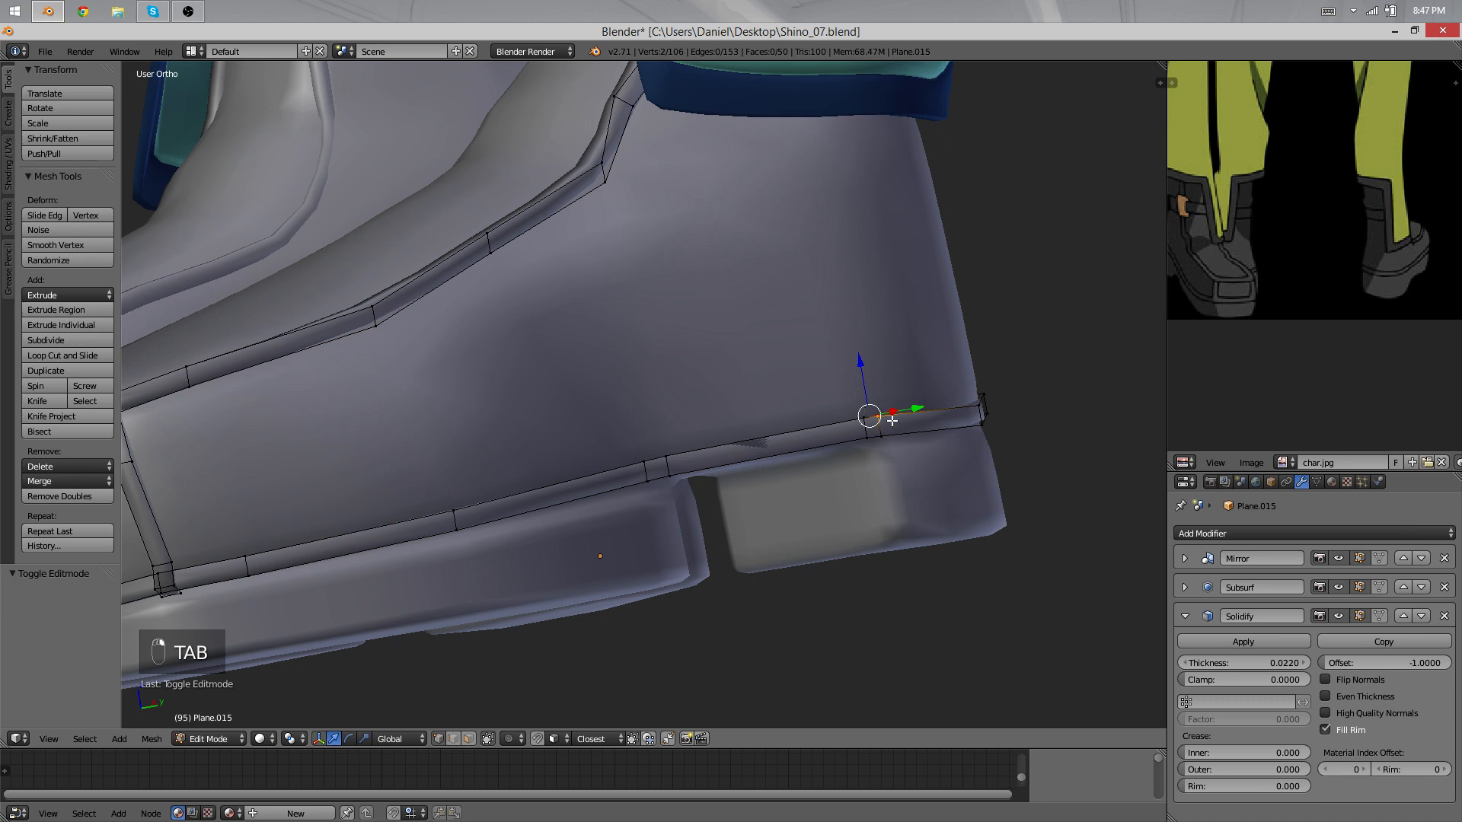
right_click(892, 421)
middle_click_drag(891, 420, 779, 499)
scroll(779, 503, "up", 2)
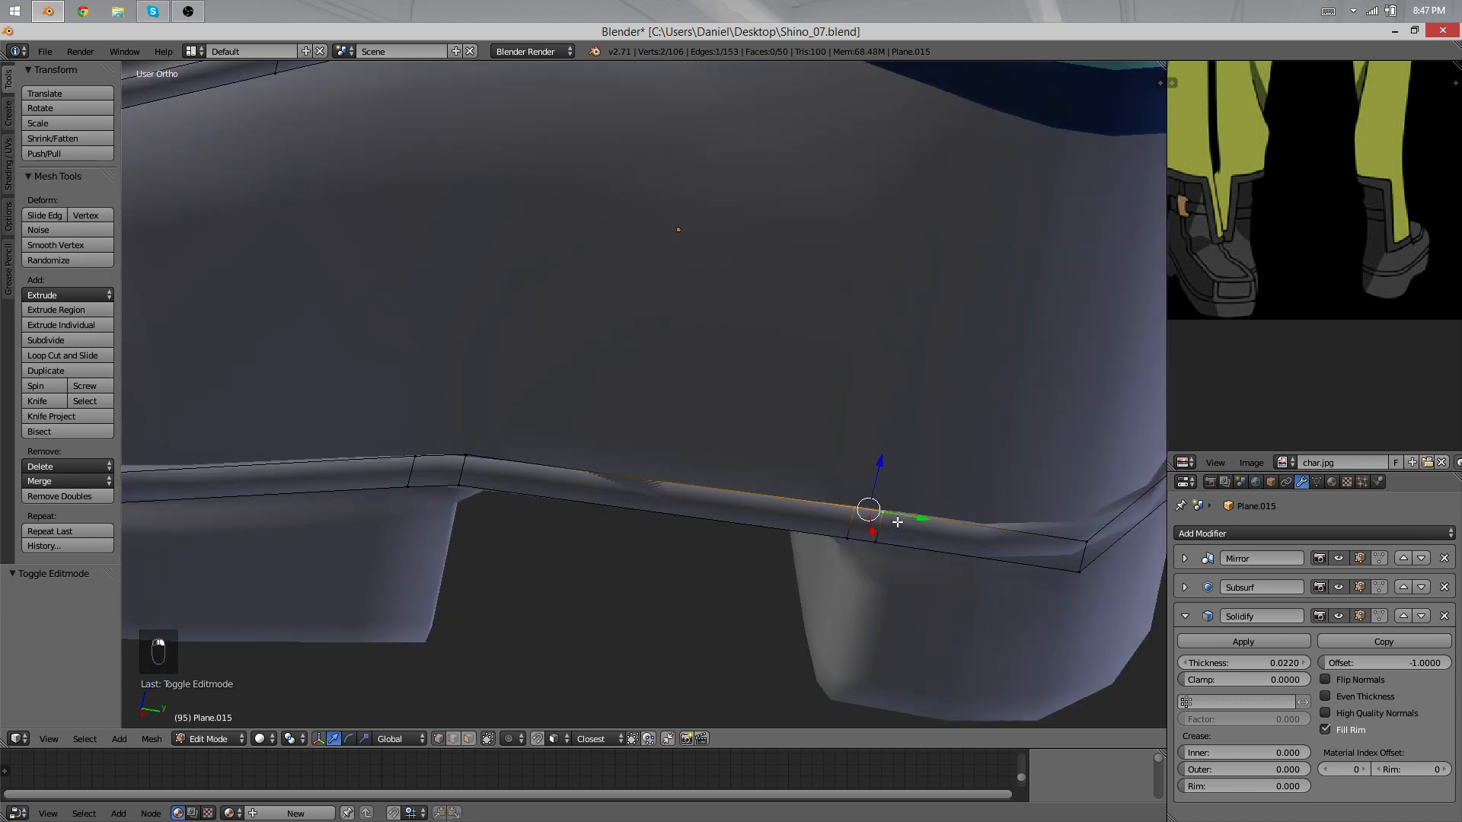
key("w")
left_click(881, 492)
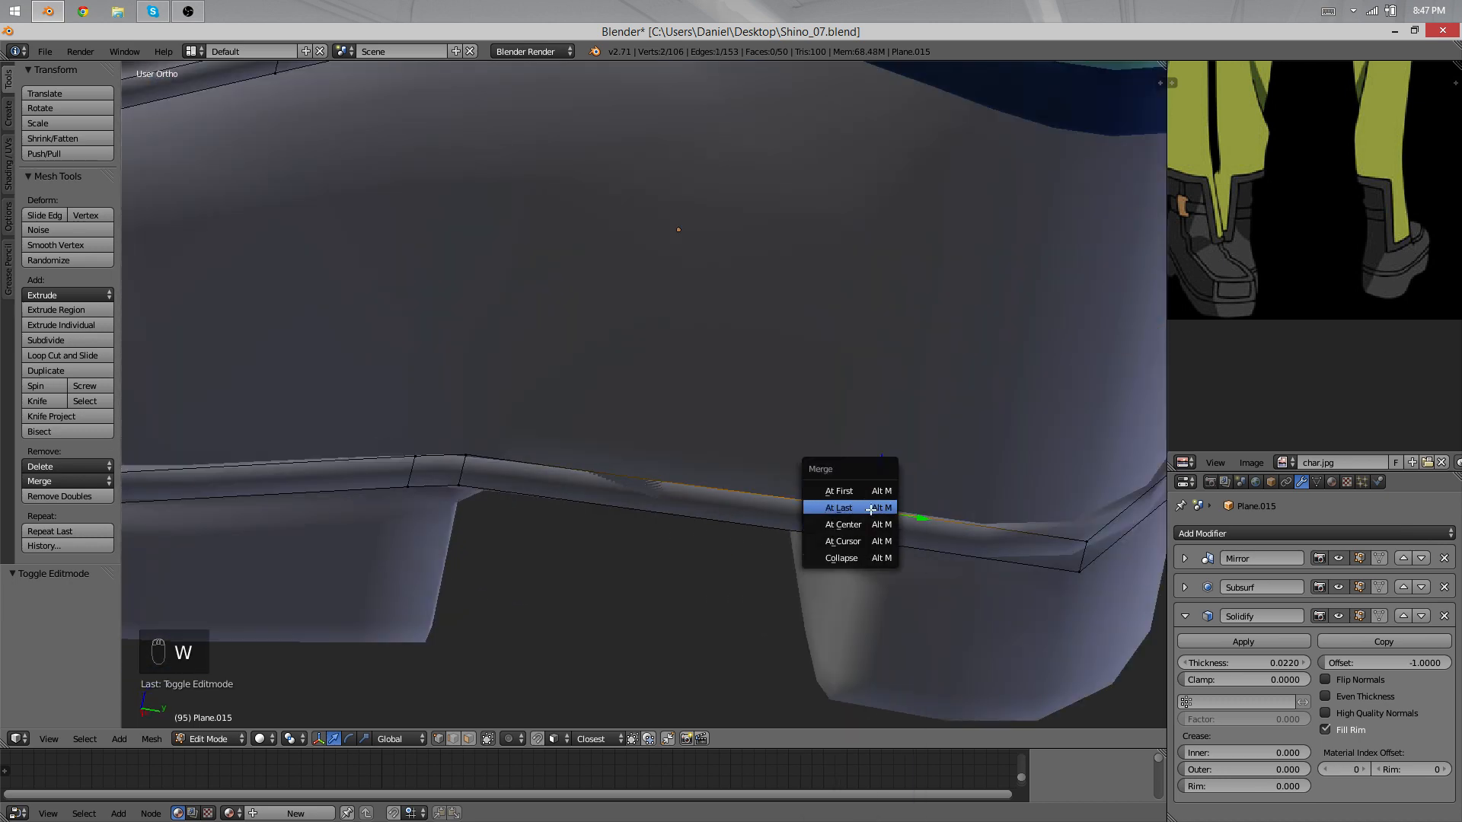
left_click(873, 525)
right_click(851, 540, "shift")
key("w")
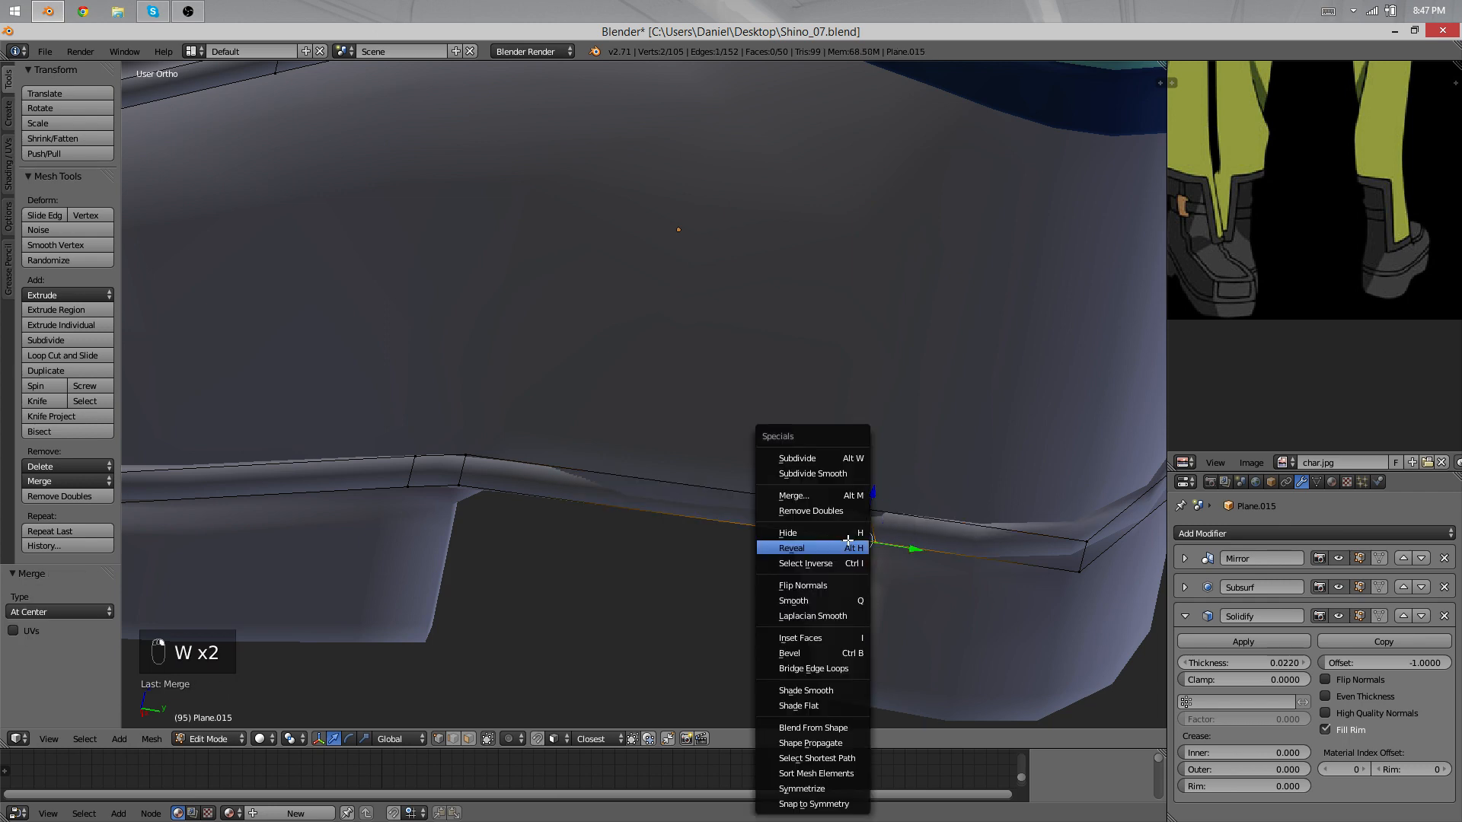
left_click(842, 495)
left_click(846, 496)
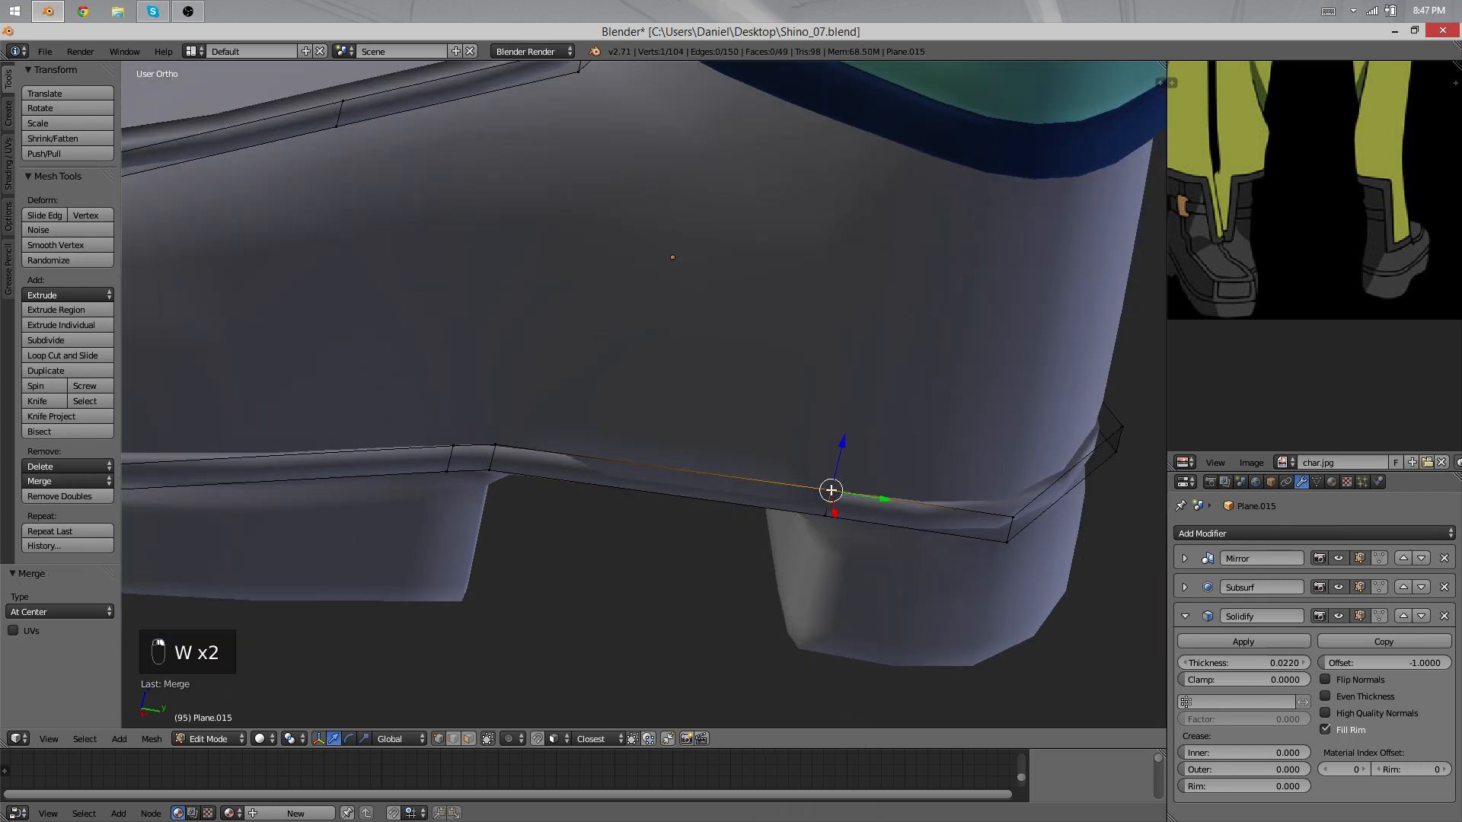
Step: Nudge the lower trim near the heel and slide the cross edge at the sole's rear end towards the middle of the arch
middle_click_drag(832, 506, 490, 310)
right_click(596, 425, "shift")
key("g")
left_click(604, 412)
right_click(491, 310)
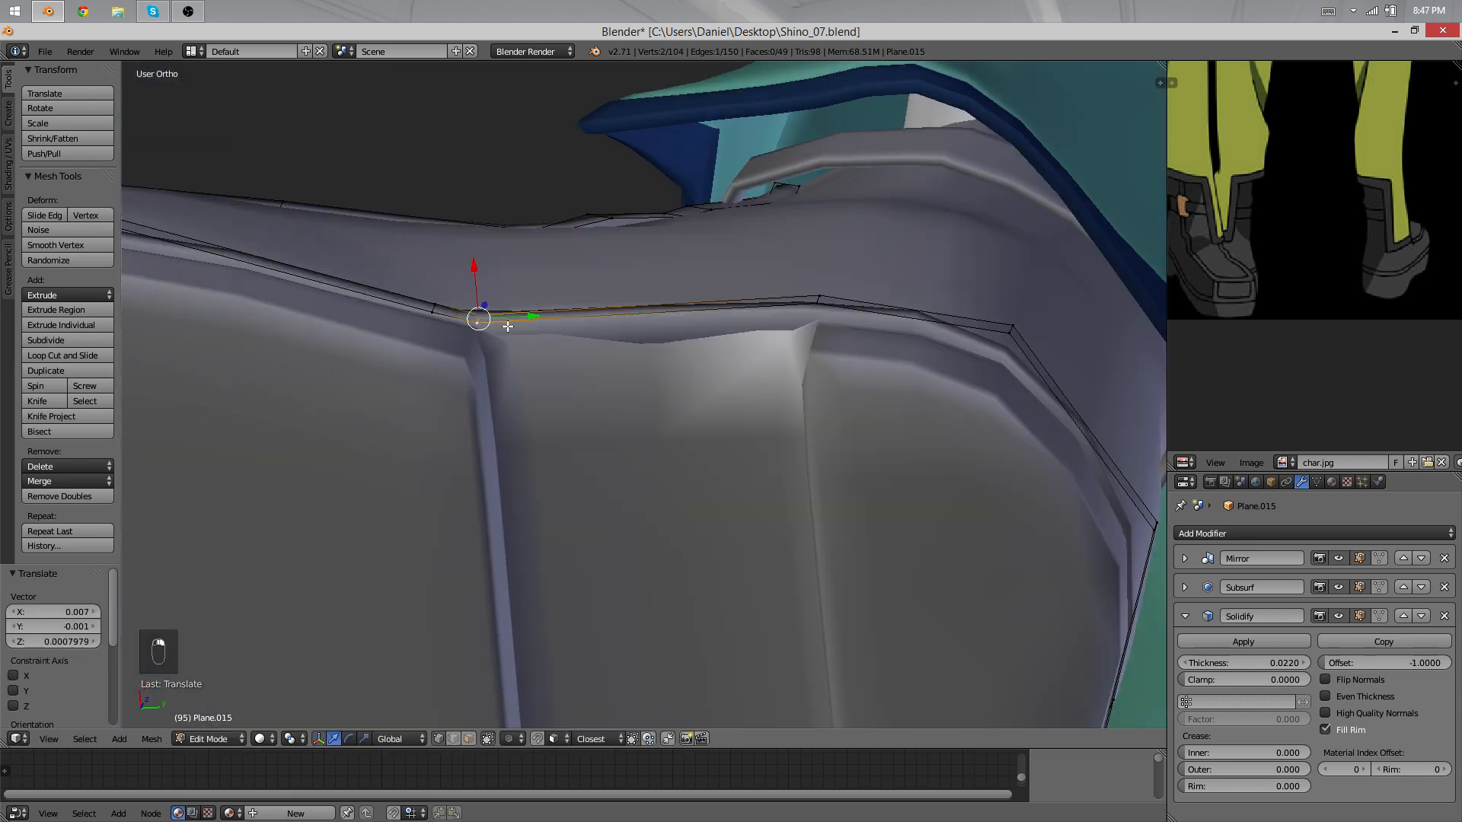
key("g")
key("g")
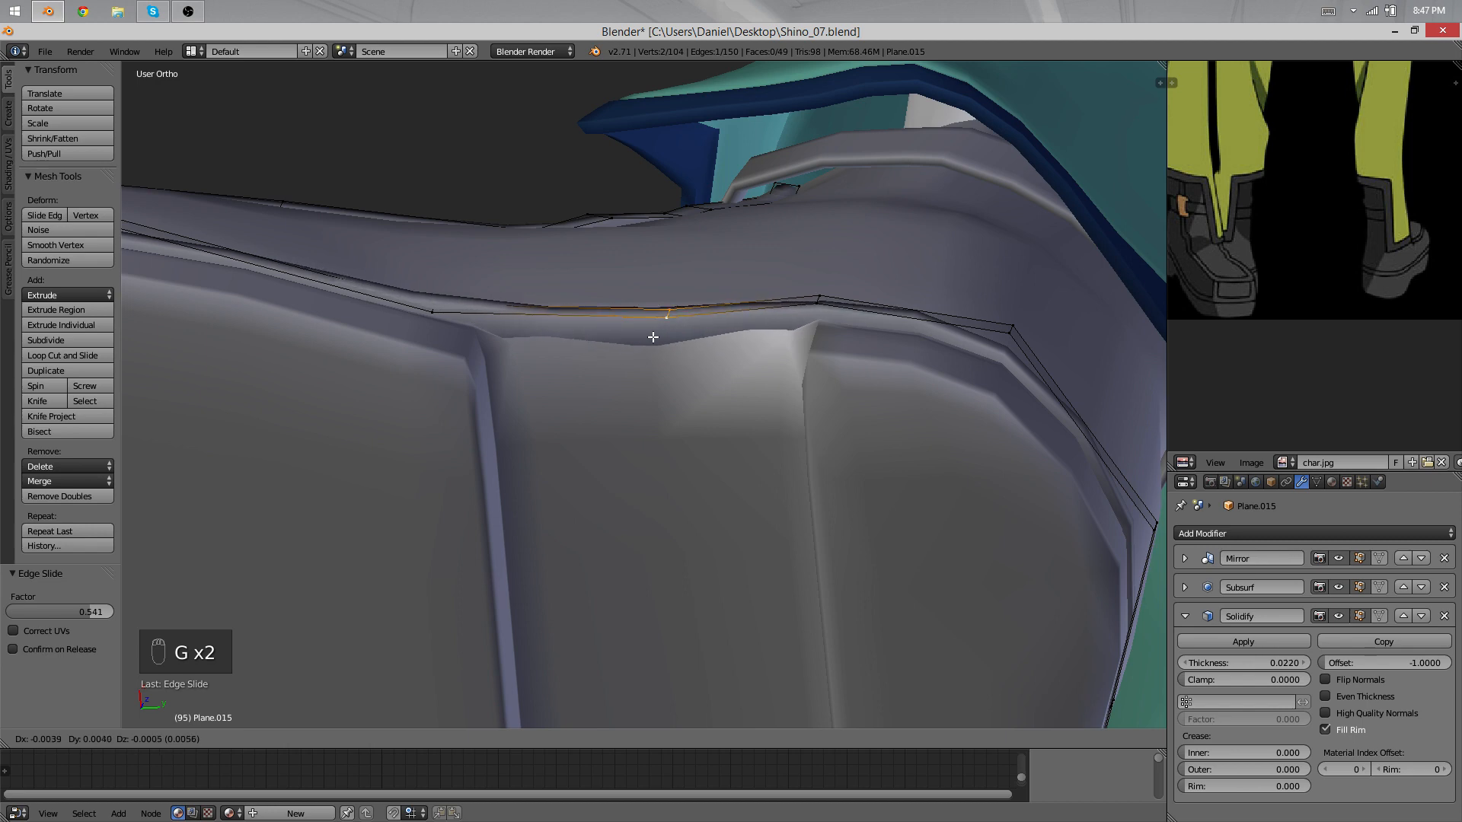
left_click(653, 333)
Step: Adjust the cross edge at the arch with two small moves and check the smoothed trim from a distance
middle_click_drag(652, 333, 816, 519)
key("g")
left_click(579, 409)
key("g")
left_click(640, 412)
key("Tab")
scroll(605, 402, "down", 6)
scroll(728, 399, "up", 4)
Step: Slide the selected cross edge of the lower trim along the strip around the heel
key("Tab")
key("Tab")
key("Tab")
key("Tab")
scroll(722, 472, "up", 4)
key("g")
key("g")
left_click(726, 408)
Step: Move the trim segment at the heel's back corner in two small moves to fit the boot's surface
right_click(654, 416, "shift")
key("g")
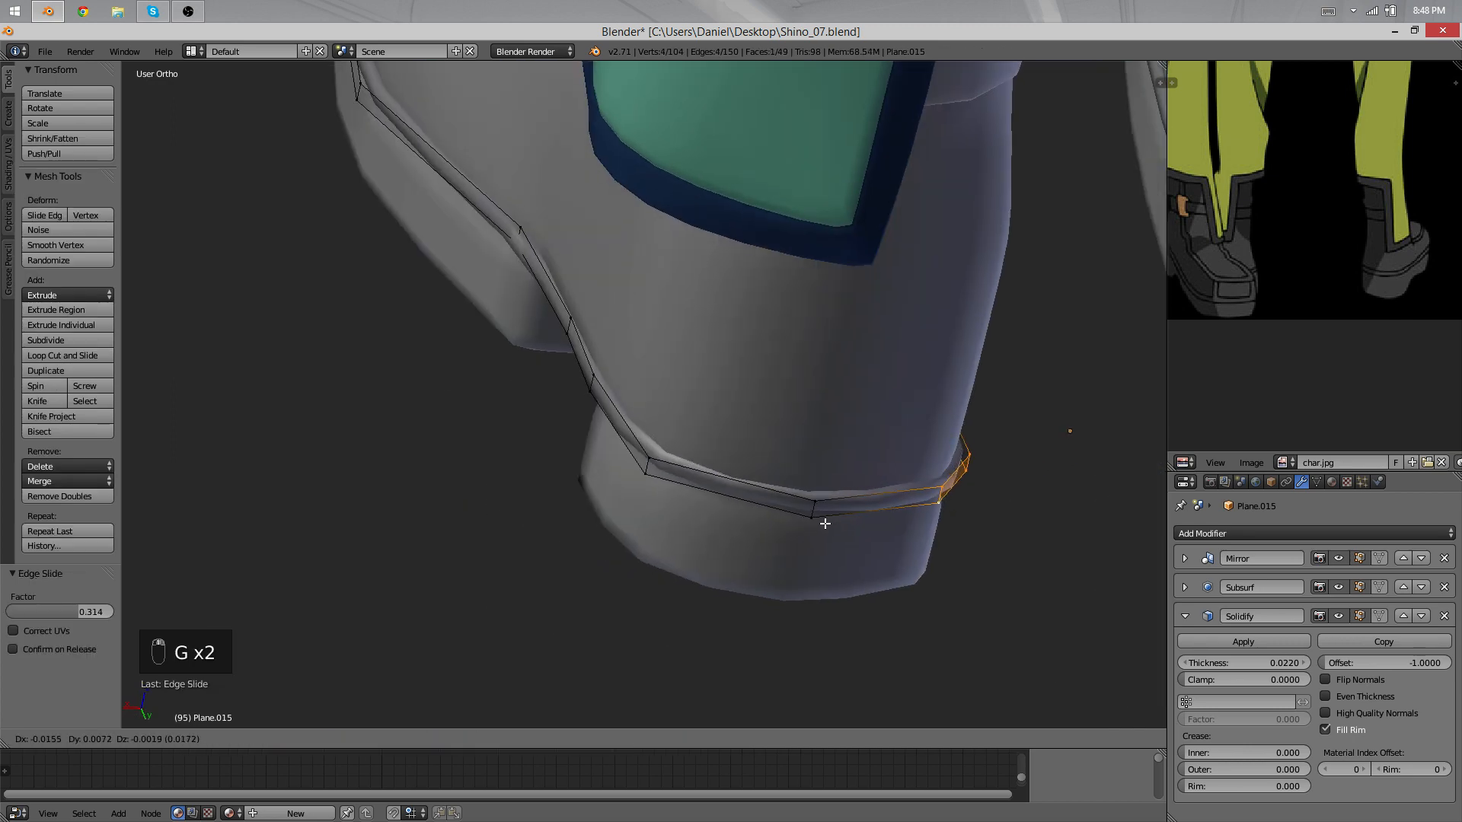
left_click(820, 516)
key("g")
left_click(830, 517)
Step: Slide the cross edge on the heel's other back corner along the strip towards the back of the heel
key("Tab")
middle_click_drag(916, 516, 842, 486)
key("Tab")
right_click(829, 439)
key("g")
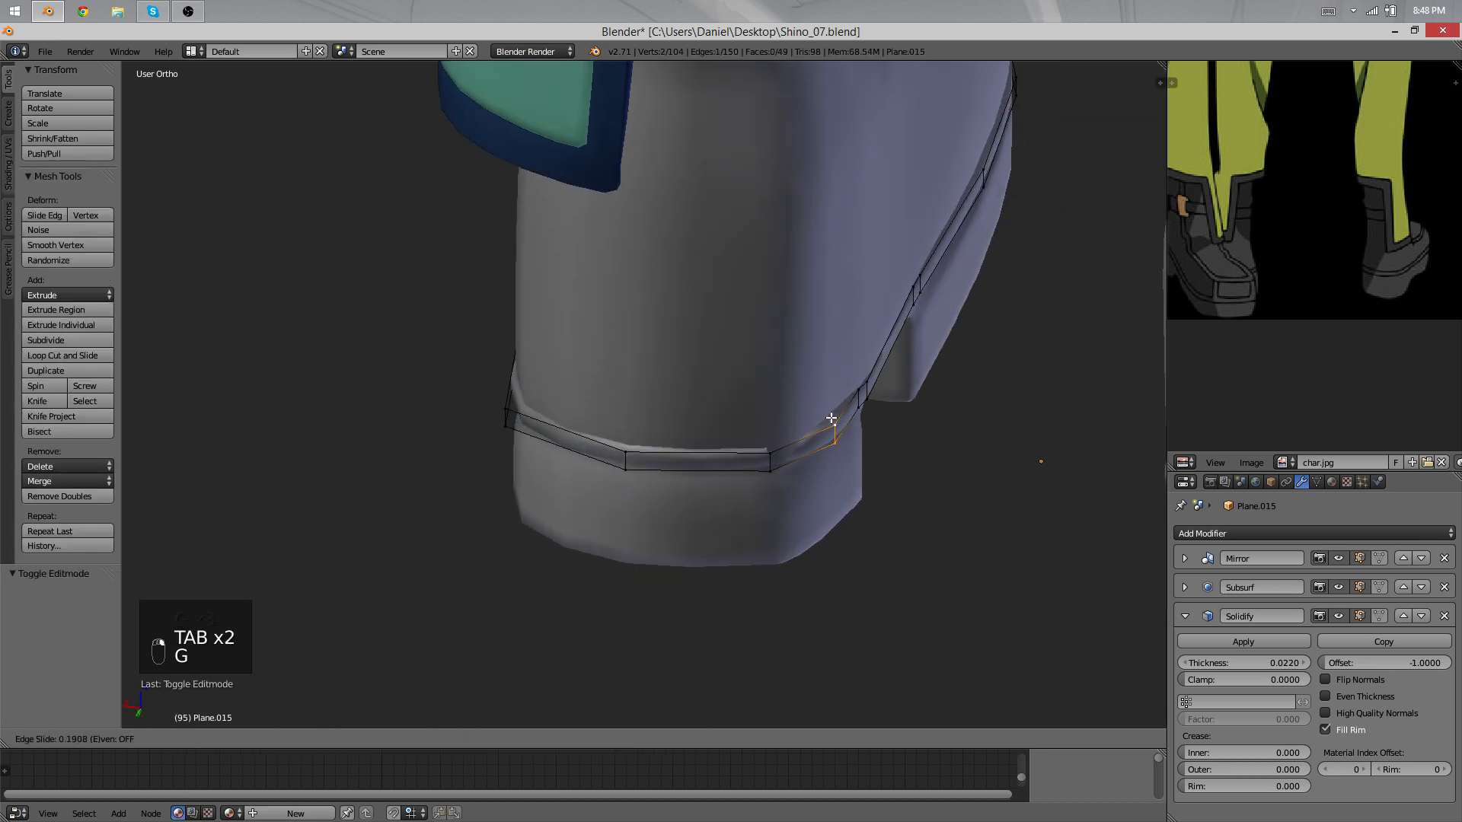
left_click(801, 440)
Step: Nudge the short trim segment at the front side of the heel and delete its extra edge loop
key("Tab")
middle_click_drag(801, 447, 860, 418)
key("Tab")
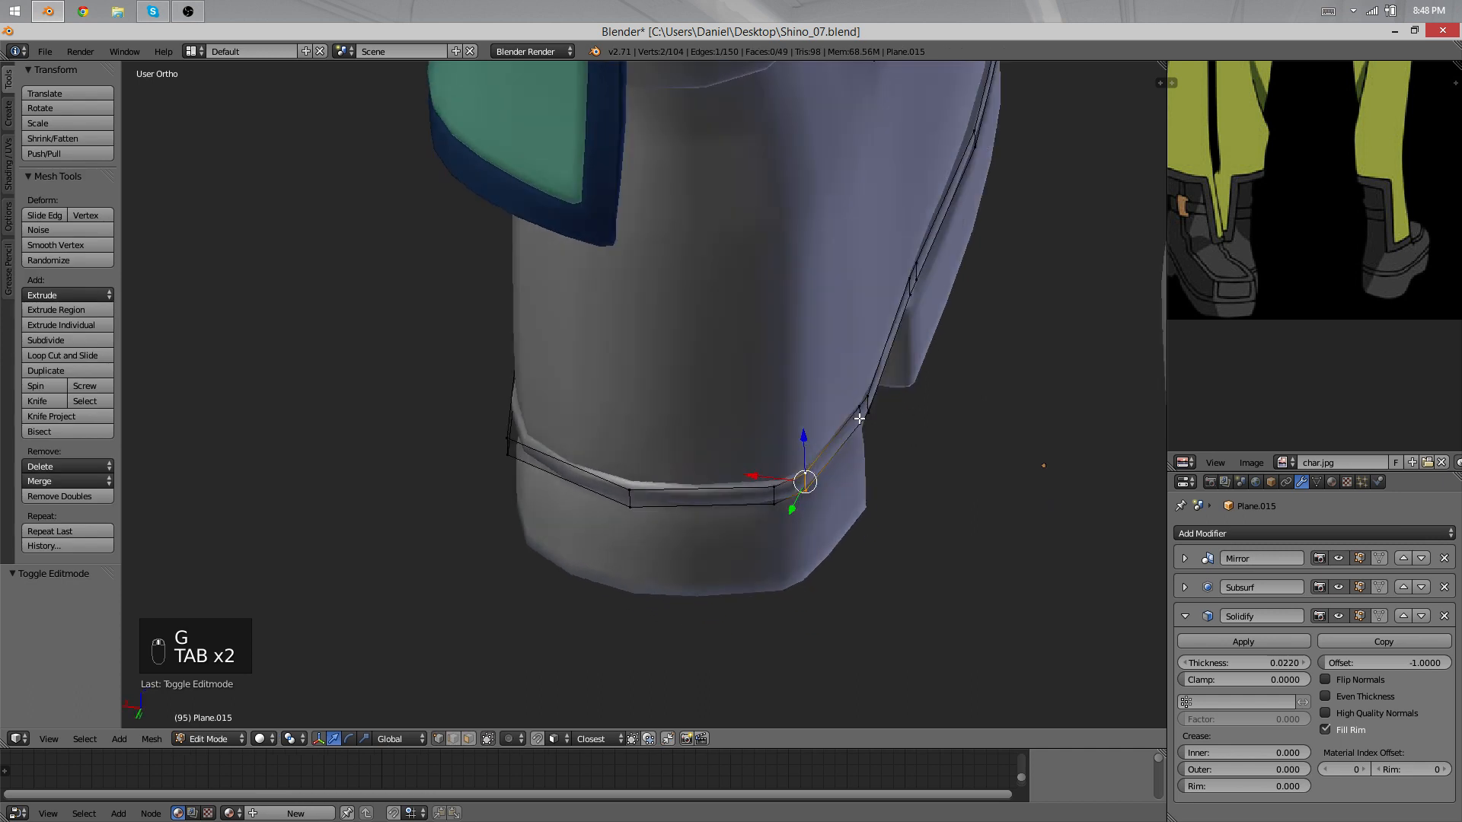
right_click(873, 408, "shift")
key("g")
left_click(872, 401)
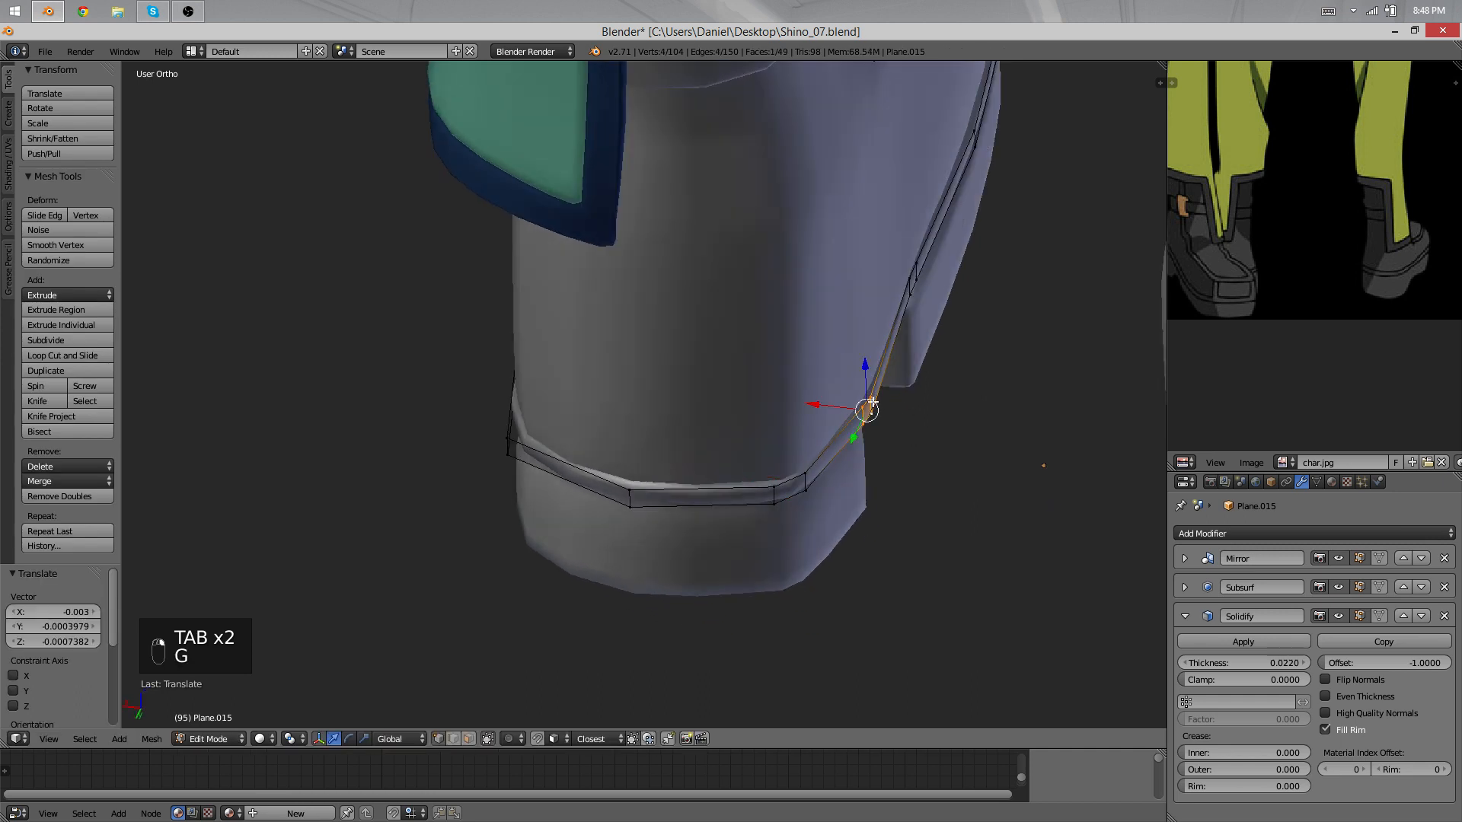
key("x")
left_click(876, 562)
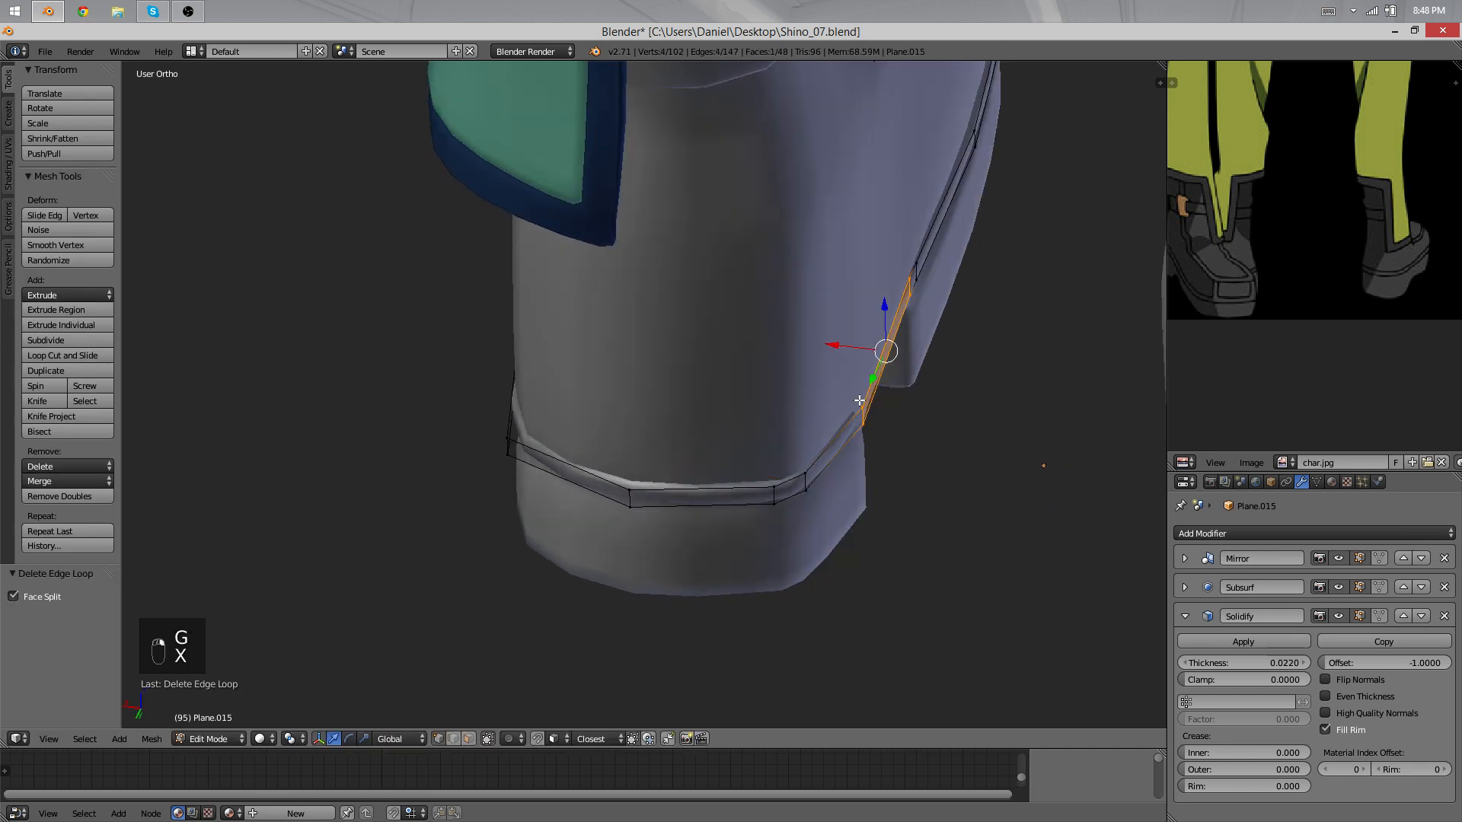
Step: Move the trim between heel and sole to fit the boot, reposition its cross edge near the sole, and check the result
middle_click_drag(858, 400, 898, 284)
key("Tab")
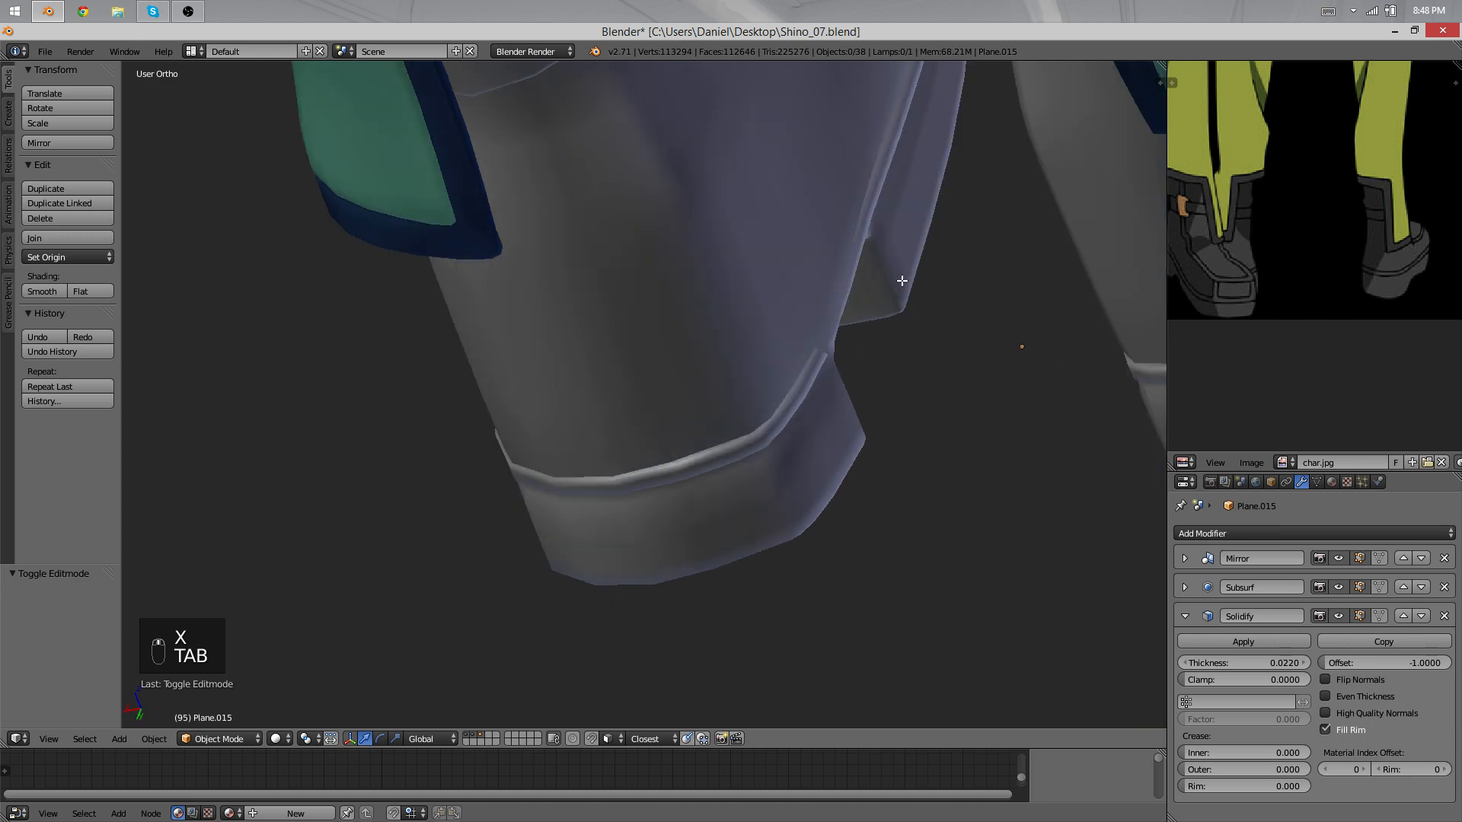
key("Tab")
key("g")
left_click(855, 348)
right_click(857, 207)
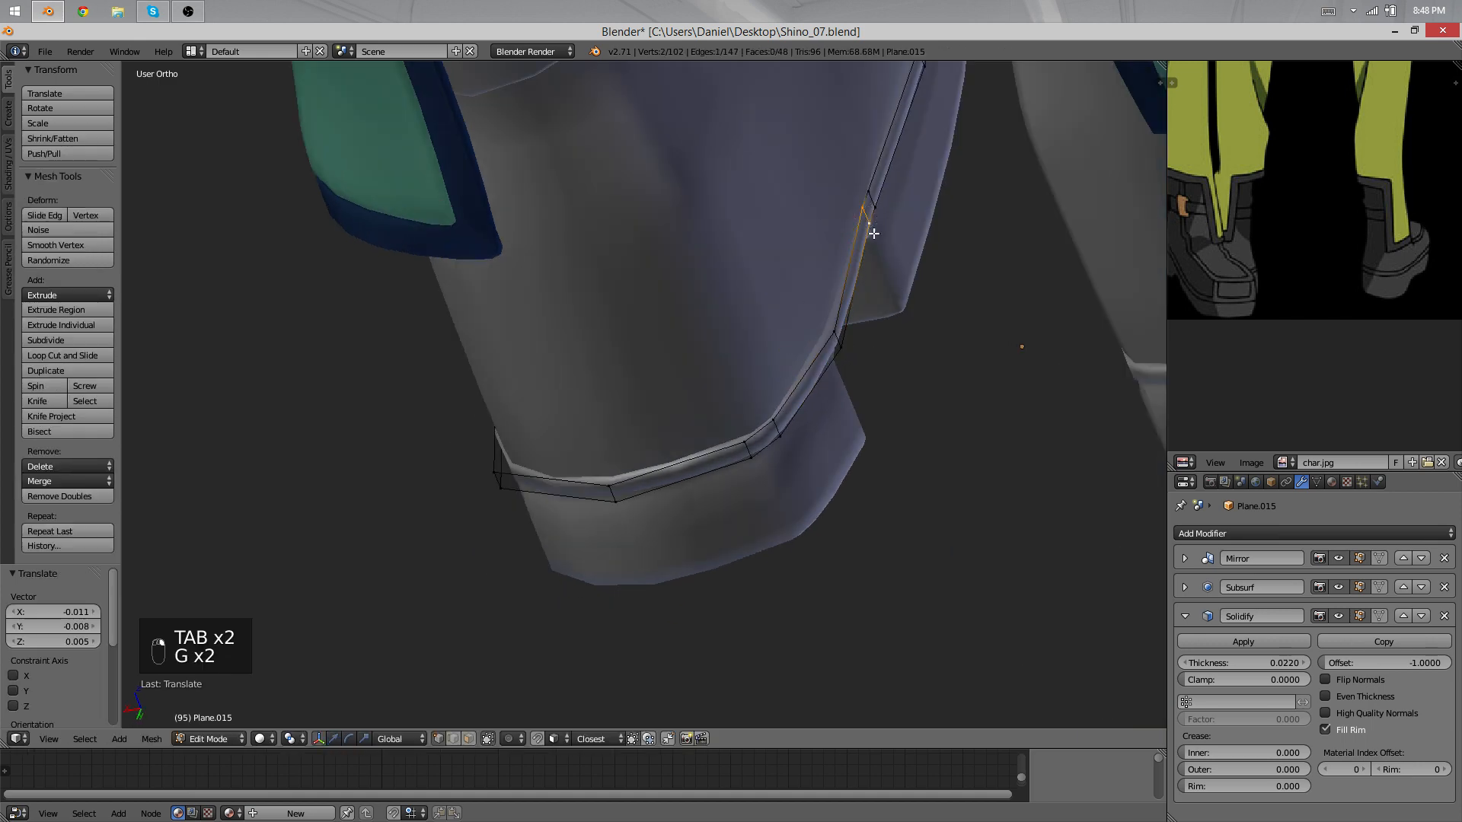
left_click(851, 276)
key("Tab")
middle_click_drag(884, 412, 664, 502)
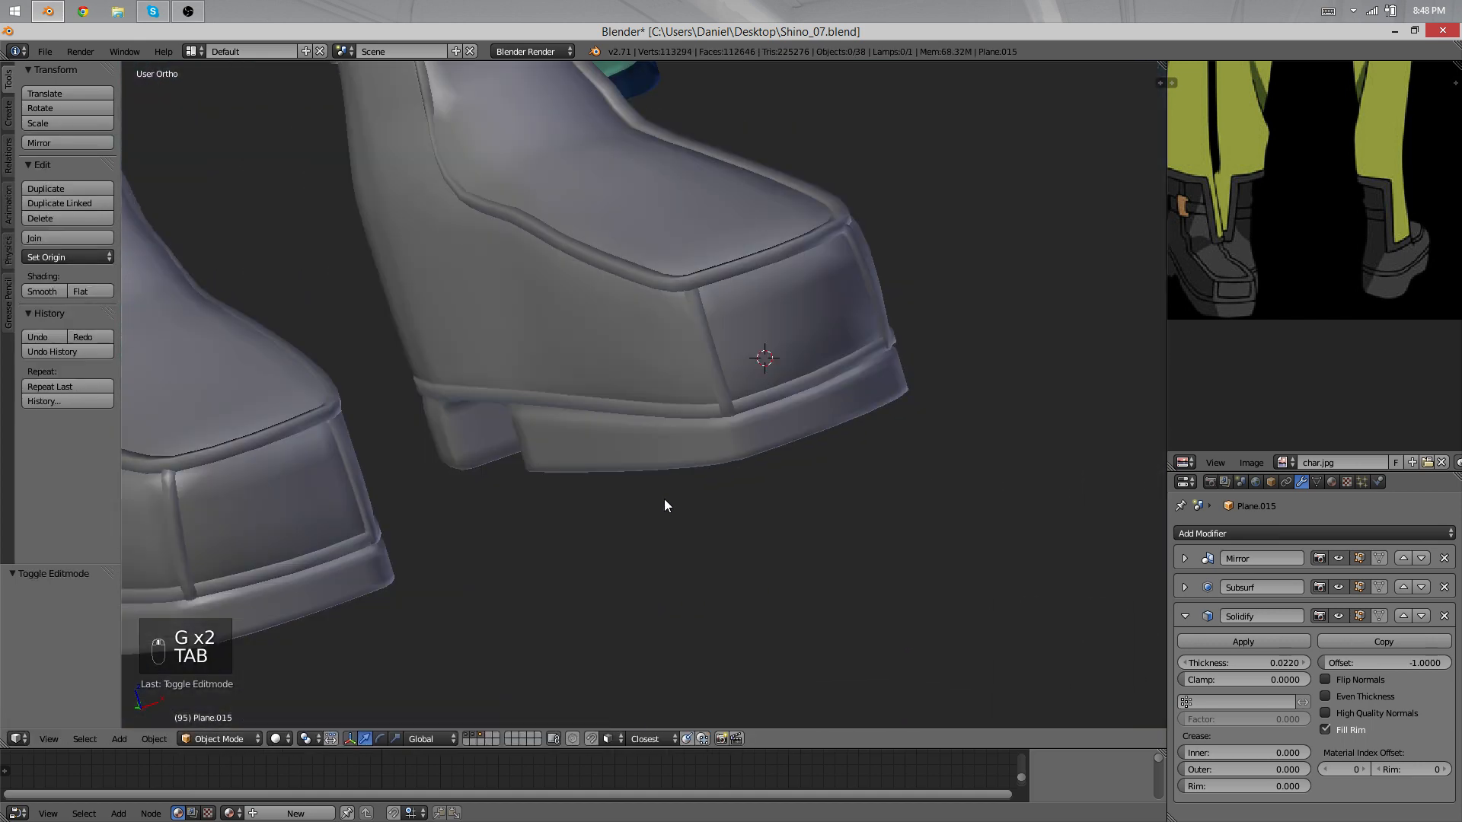
Step: Select the four outer-edge vertices of the upper trim around the instep bend and move them to fit the boot
key("Tab")
key("Tab")
middle_click_drag(723, 385, 778, 503)
key("Tab")
scroll(626, 391, "up", 3)
right_click(673, 370)
middle_click_drag(627, 391, 627, 320)
key("minus")
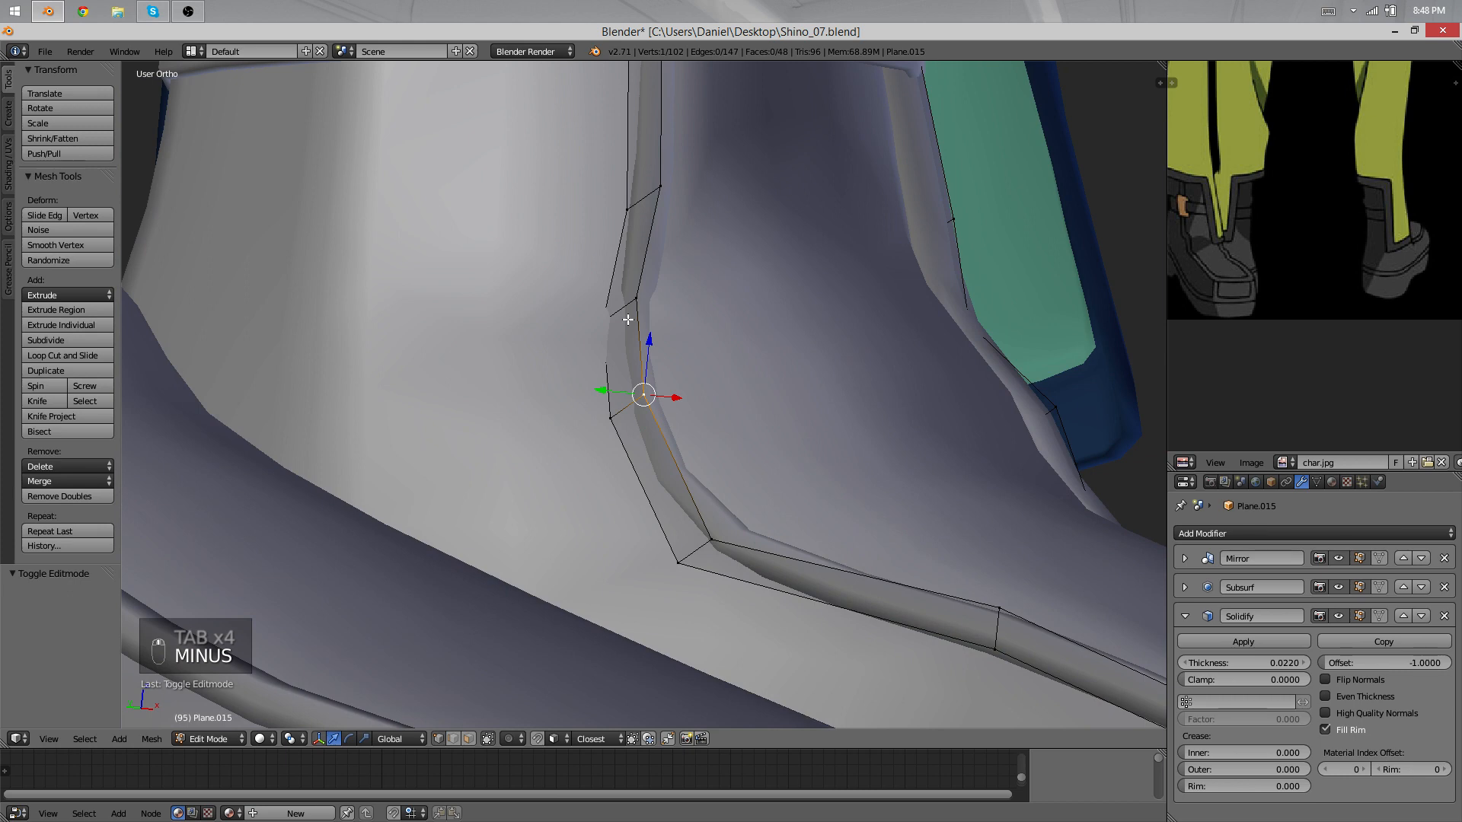
right_click(612, 416)
right_click(611, 317, "shift")
right_click(626, 211, "shift")
right_click(674, 563, "shift")
middle_click_drag(678, 557, 643, 381)
key("g")
left_click(591, 366)
Step: Select the three inner-edge vertices of the upper trim below the ankle cuff and move them slightly
right_click(638, 371)
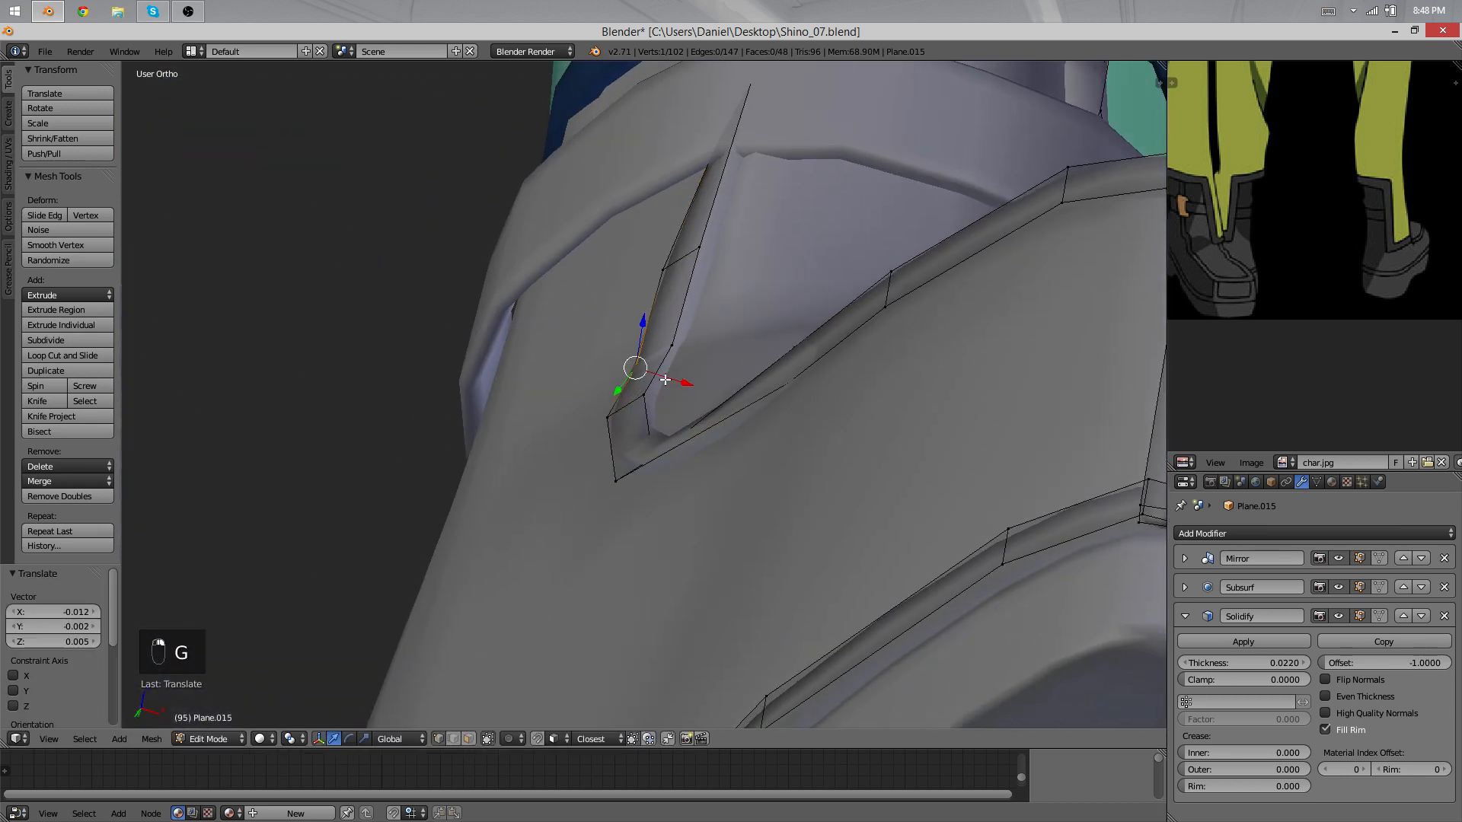
right_click_drag(664, 379, 656, 404)
right_click(708, 261, "shift")
key("g")
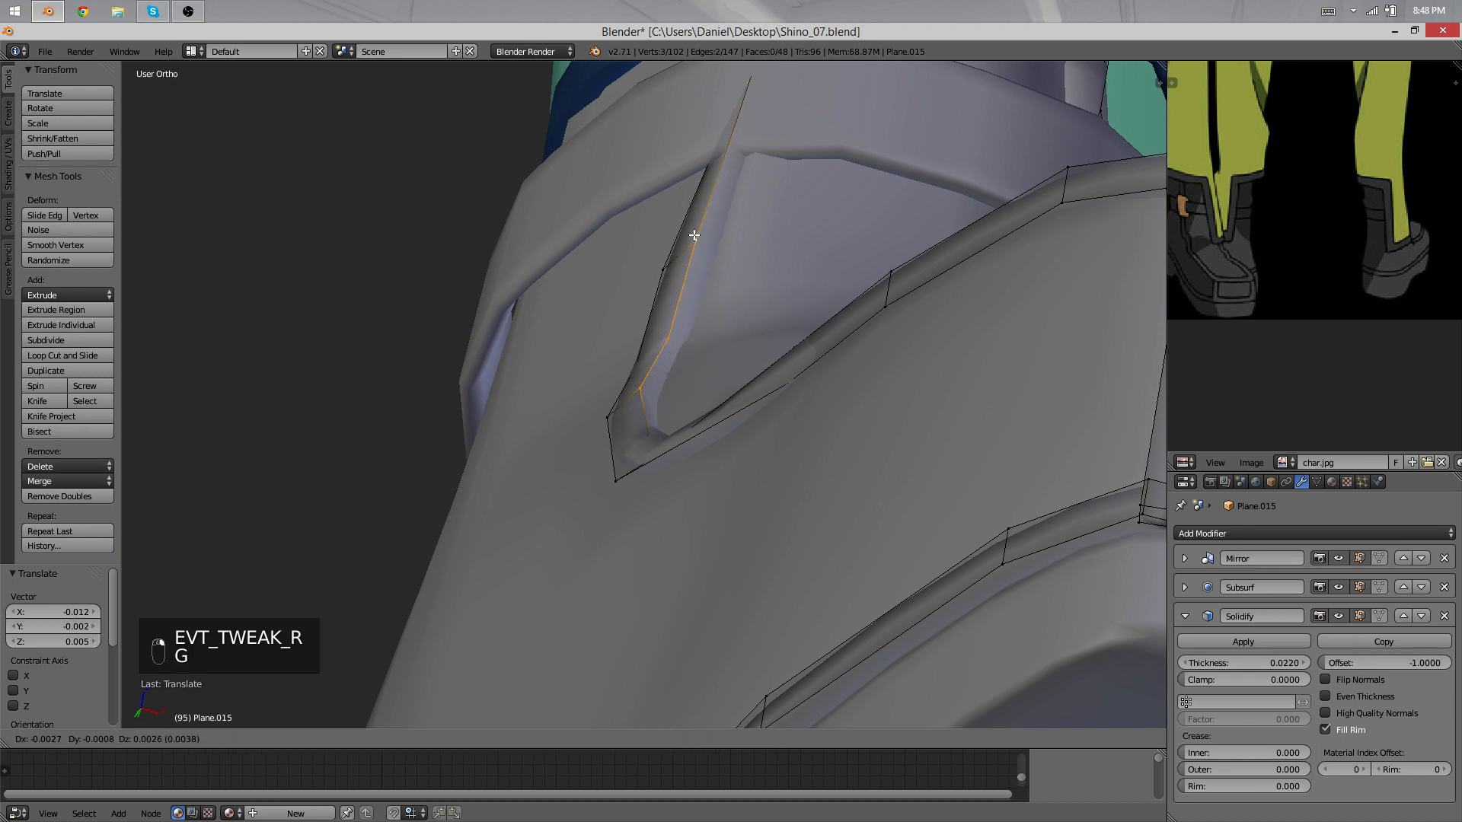
left_click(704, 254)
Step: Set the trim's Solidify offset to -0.6647 and check both boots with everything deselected
left_click_drag(1366, 657, 1409, 656)
key("Tab")
scroll(853, 446, "down", 4)
middle_click_drag(853, 447, 782, 460)
key("a")
key("a")
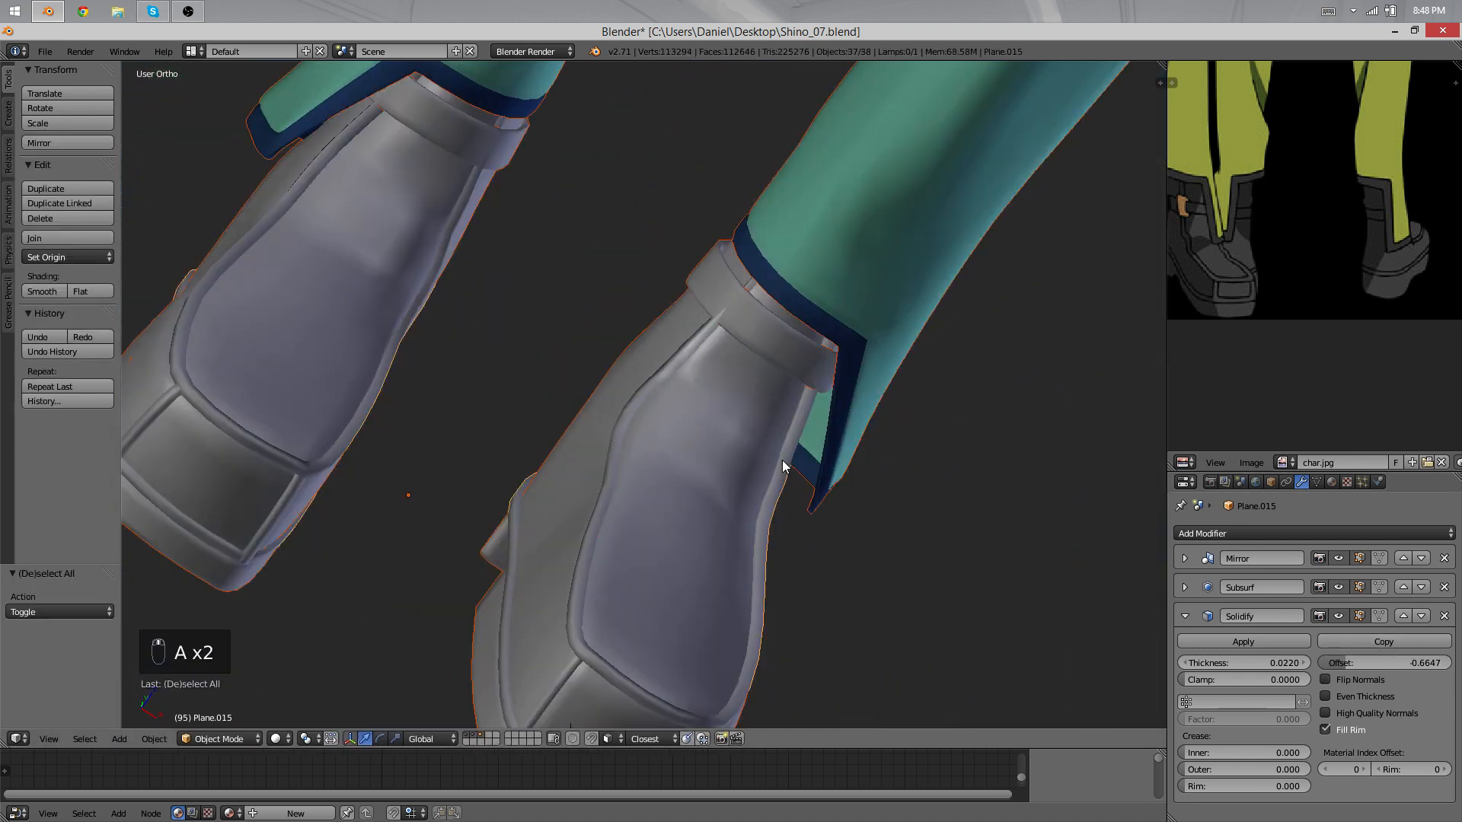
key("a")
Step: Move and rotate the selected part of the upper trim near the ankle cuff
scroll(638, 406, "up", 3)
middle_click_drag(731, 321, 622, 404, "shift")
right_click(638, 407)
key("Tab")
key("g")
left_click(661, 457)
key("r")
left_click(750, 434)
key("Tab")
Step: Move the inner vertex of the upper trim's cross edge just below the ankle cuff towards the boot's surface
key("Tab")
key("Tab")
scroll(623, 403, "up", 3)
right_click_drag(623, 404, 663, 342)
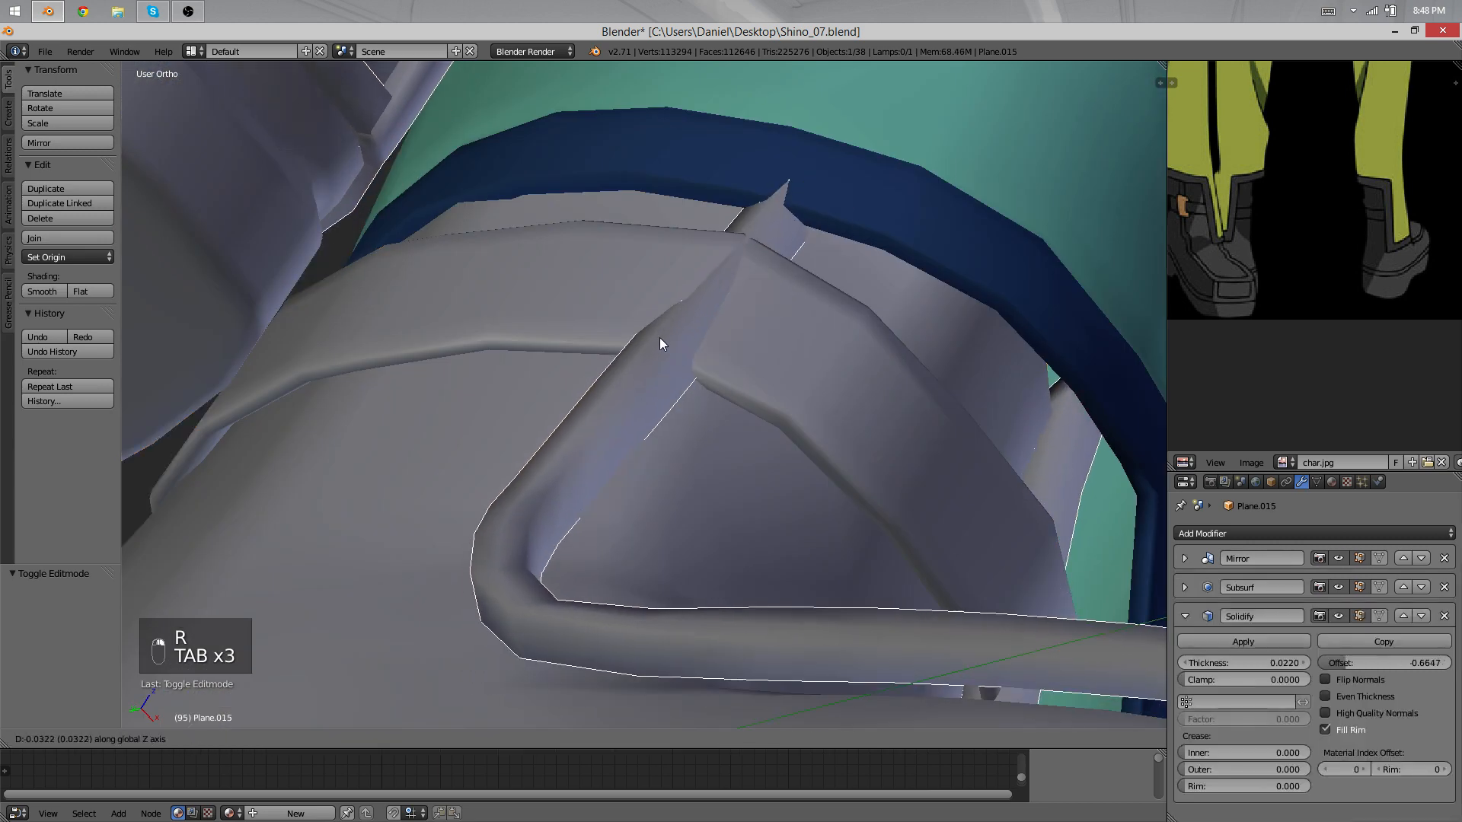
right_click(663, 341)
key("Tab")
middle_click_drag(663, 341, 697, 332)
right_click(698, 329)
key("g")
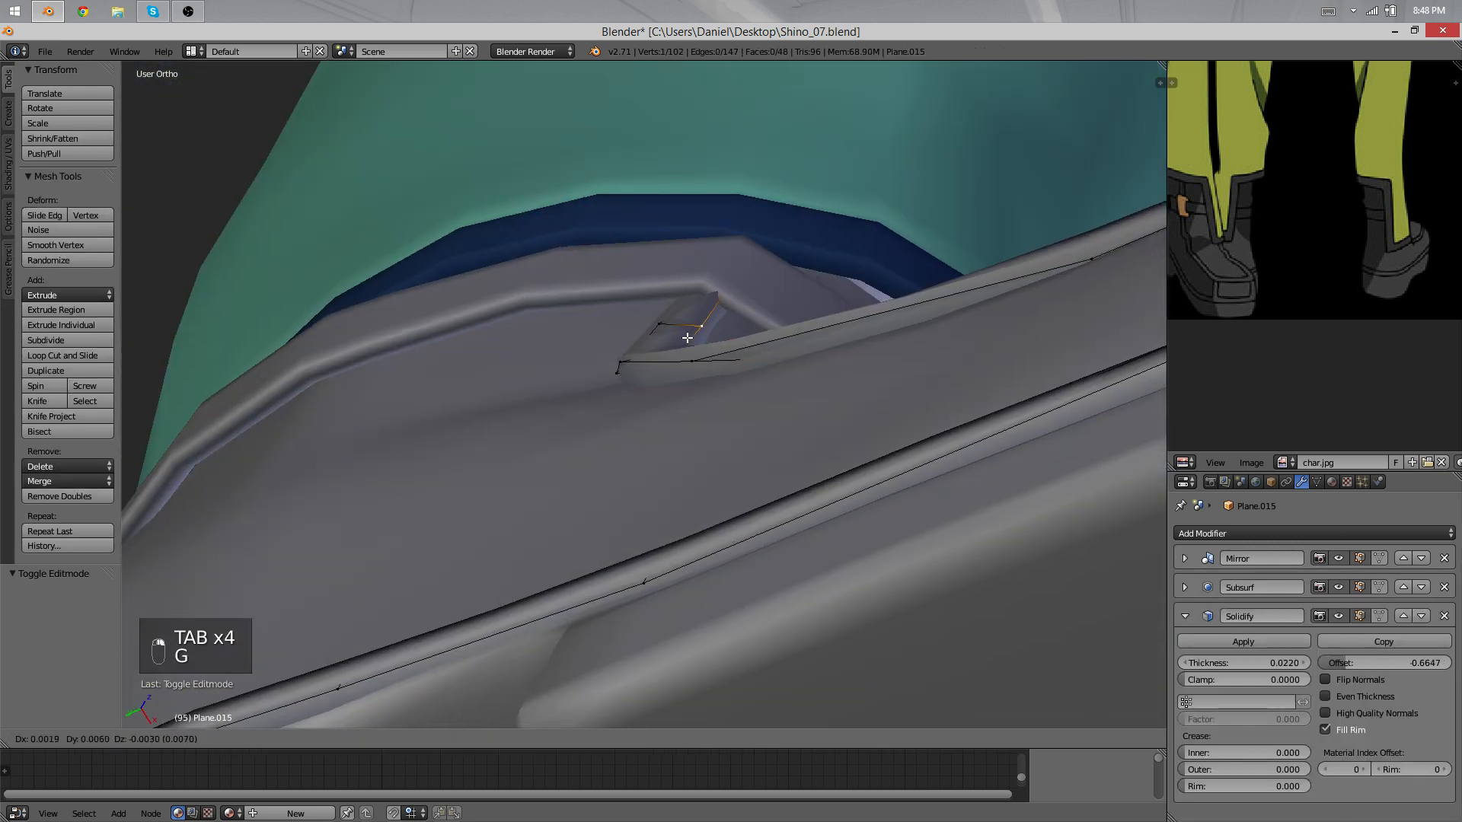
left_click(687, 338)
Step: Move the outer vertex of the cross edge below the cuff, and shift both of its vertices together to fit the boot
right_click(661, 327)
key("g")
left_click(645, 325)
right_click(695, 332, "shift")
key("g")
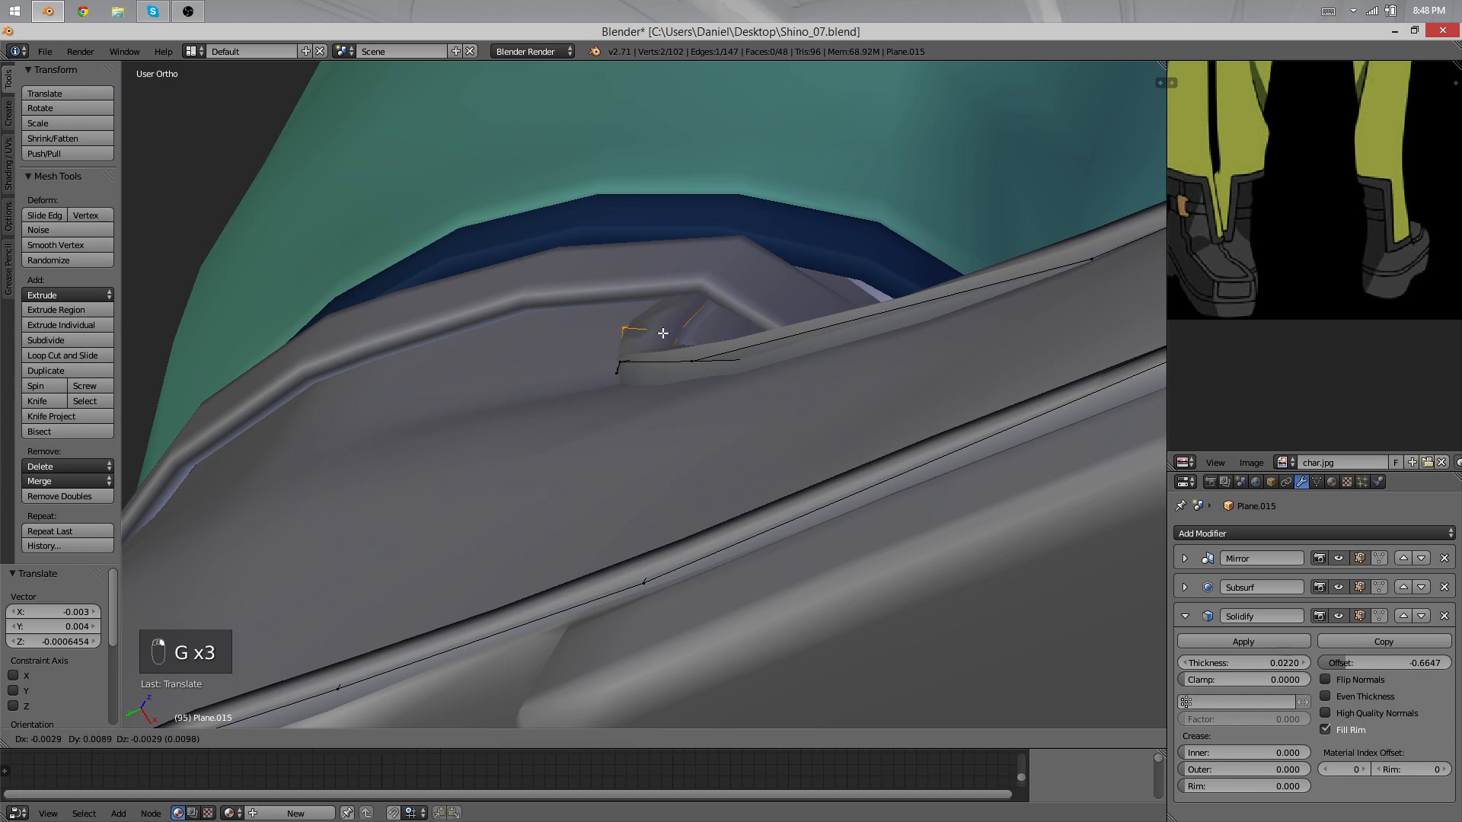
left_click(663, 333)
Step: Box-select the upper trim's end segment inside the ankle cuff in wireframe view and move it
key("Tab")
middle_click_drag(784, 304, 916, 317)
key("Tab")
key("z")
key("a")
key("a")
key("a")
key("a")
key("a")
key("a")
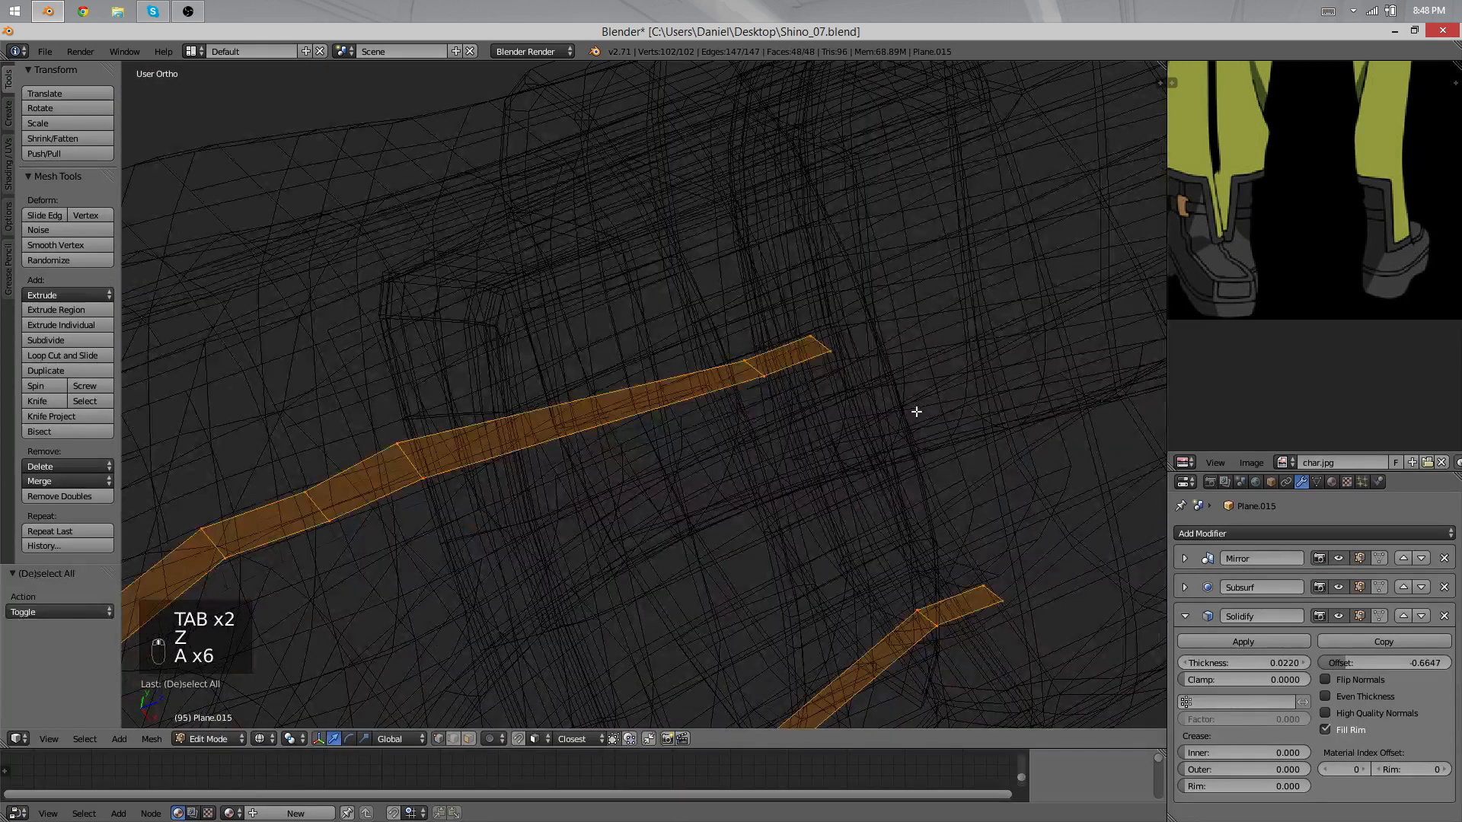
key("a")
key("b")
left_click_drag(916, 411, 682, 238)
key("z")
key("g")
left_click(832, 344)
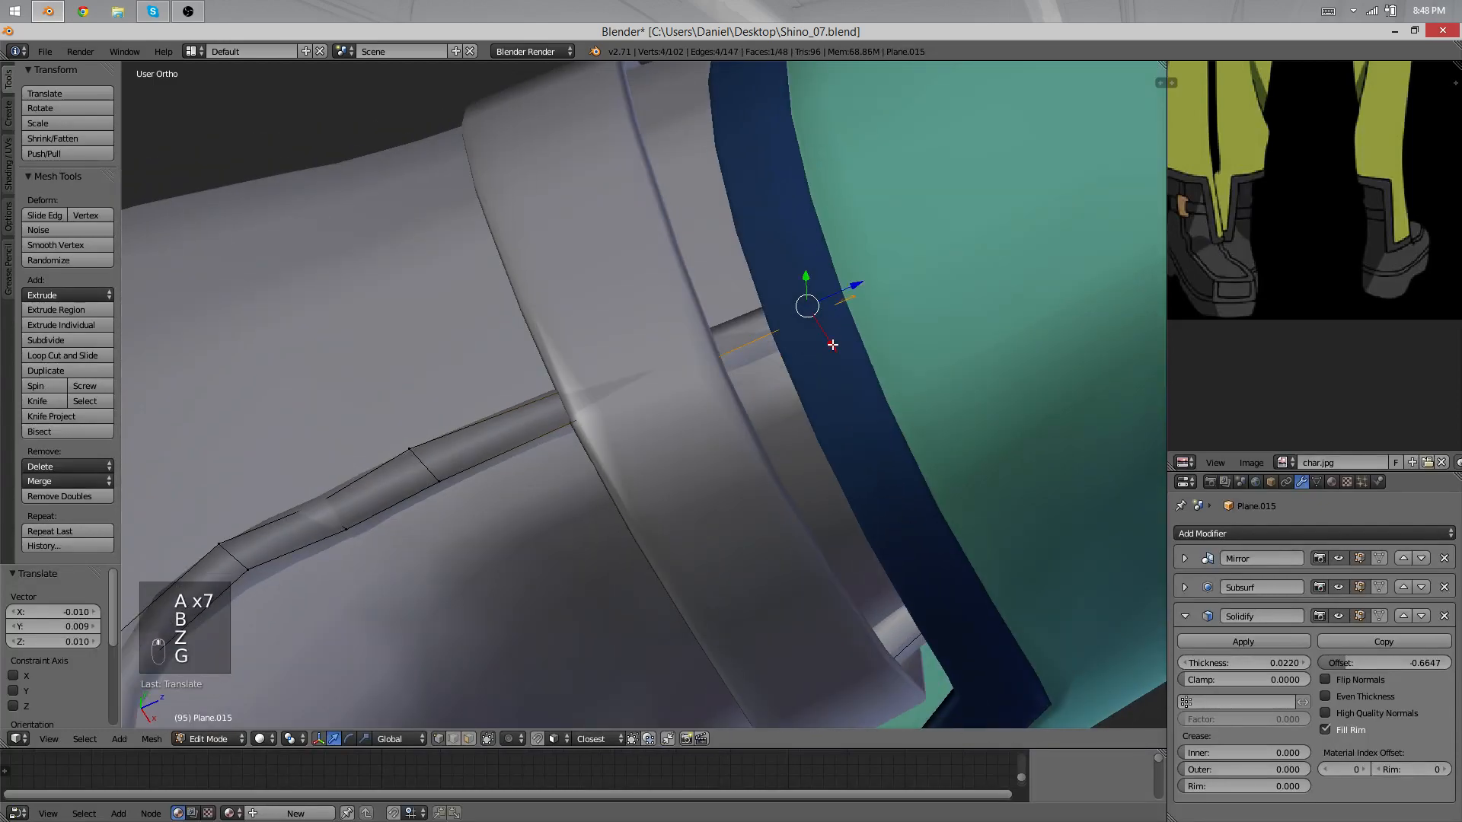
Step: Move the trim's end segment again, rotate it to run under the ankle cuff, and check the boots from a distance
key("g")
mouse_move(832, 344)
middle_mouse_down()
mouse_move(705, 496)
mouse_move(705, 478)
mouse_move(865, 418)
mouse_move(1272, 209)
mouse_move(274, 203)
mouse_move(434, 288)
mouse_move(539, 507)
mouse_move(688, 505)
middle_mouse_up()
left_click(702, 490)
key("z")
key("r")
left_click(715, 423)
key("z")
scroll(714, 496, "down", 15)
key("Tab")
key("a")
key("a")
scroll(688, 506, "down", 8)
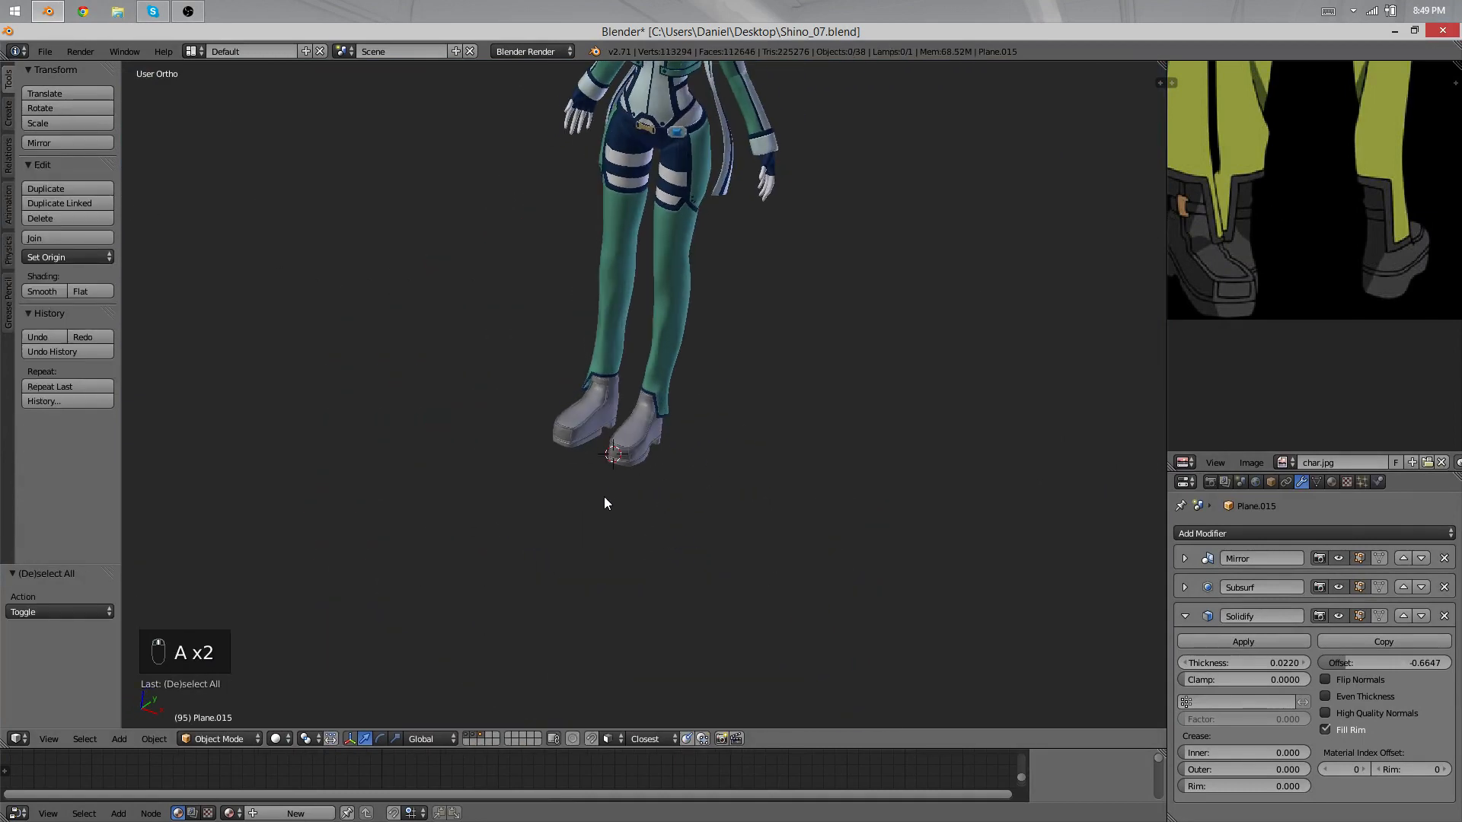
Step: Assign the existing dark blue Material.002 to the boot mesh
scroll(751, 528, "up", 8)
right_click(684, 526)
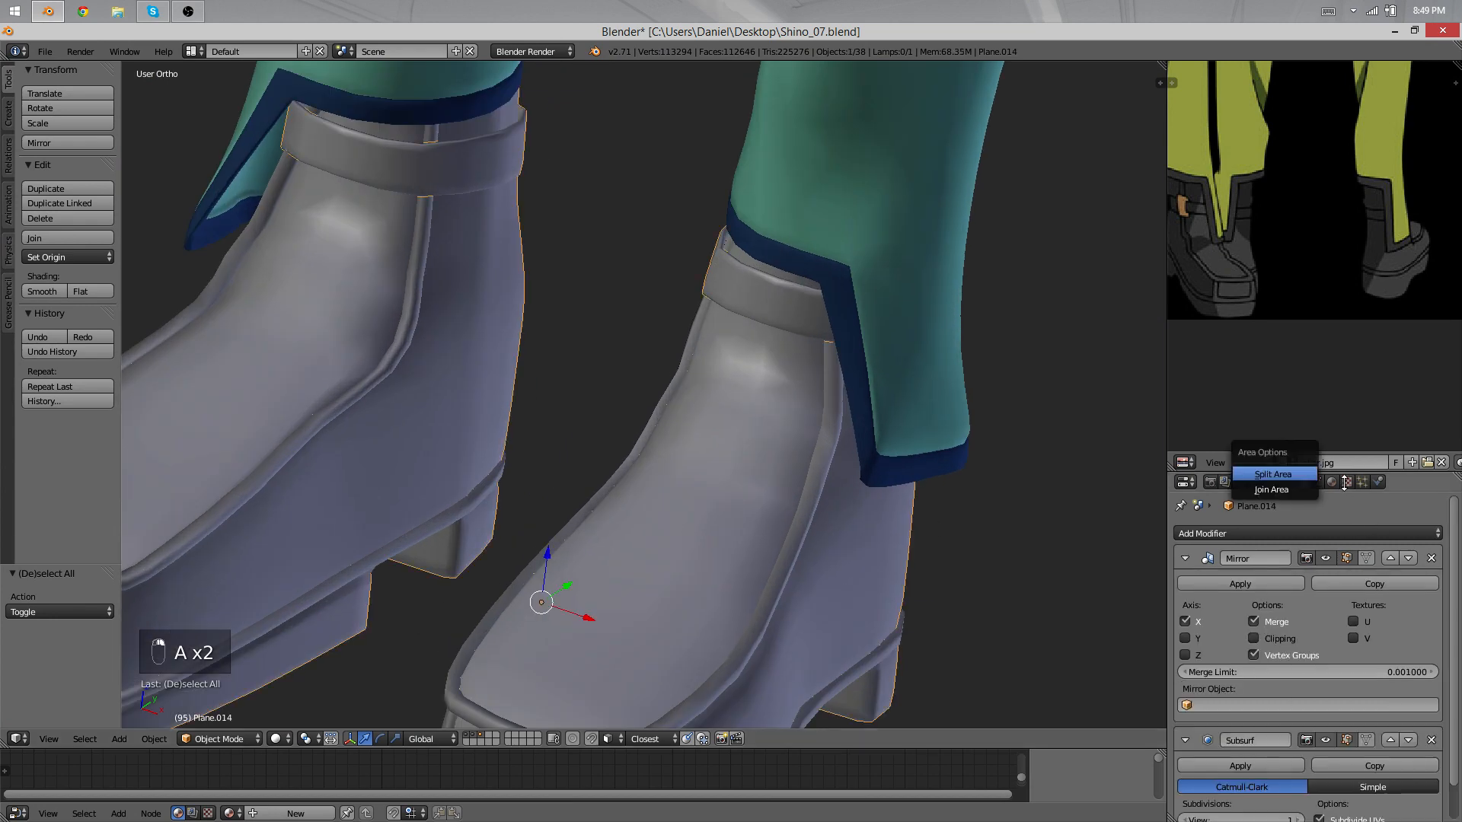
left_click(1331, 482)
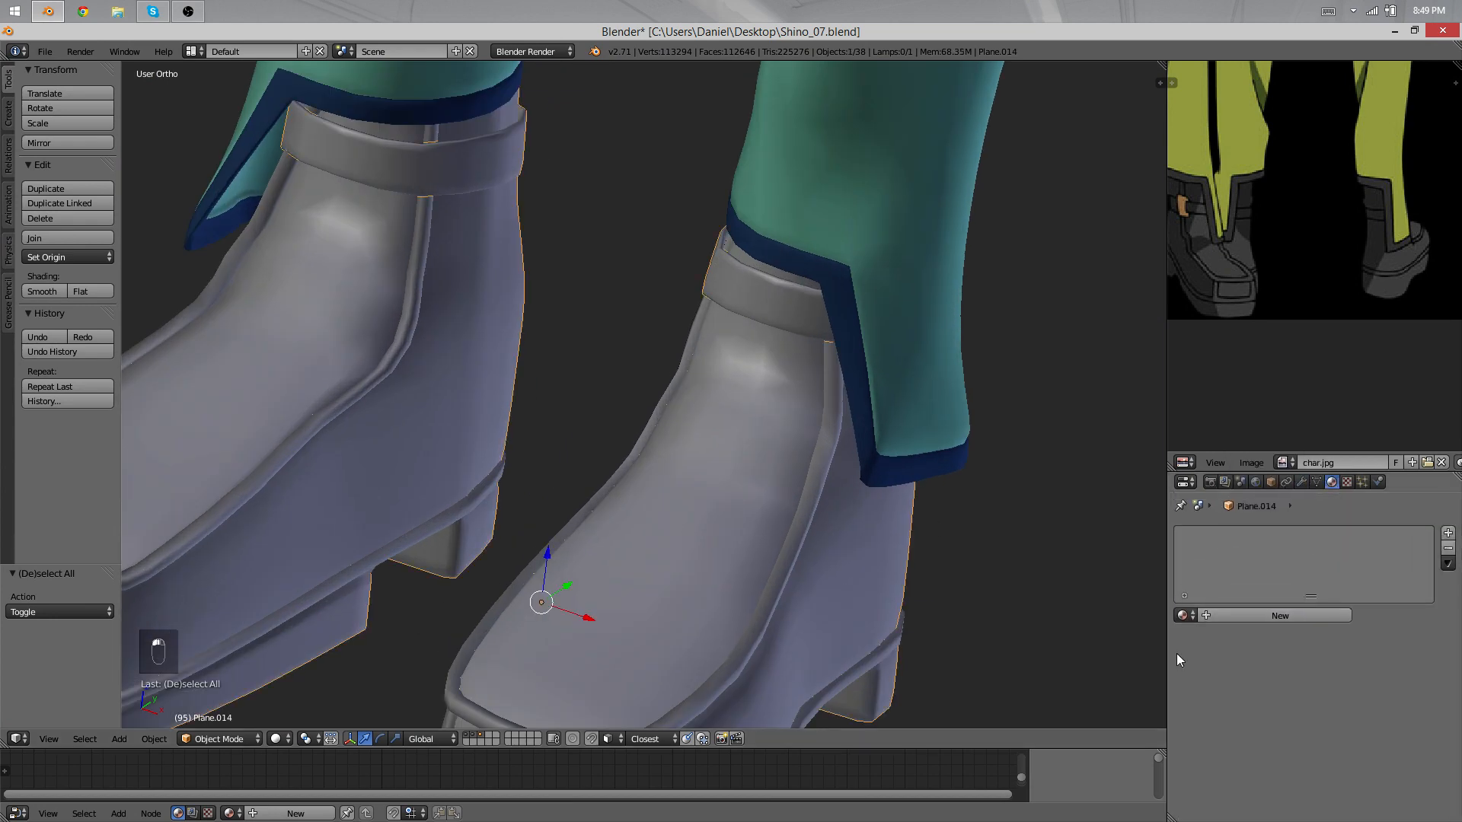
left_click(1185, 615)
left_click(1210, 715)
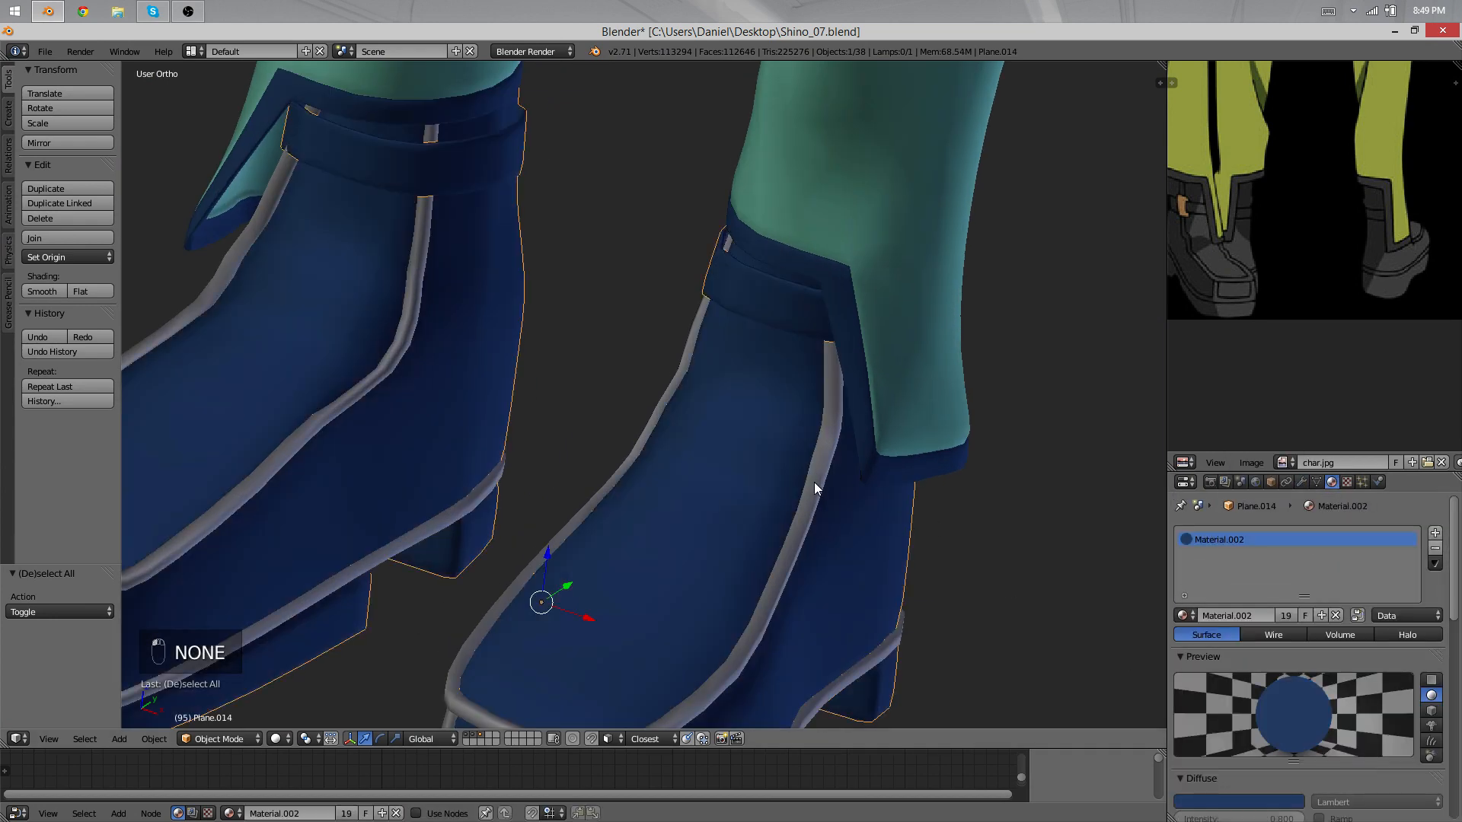
Step: Assign the existing Material.002 to the seam trim and view the whole character with nothing selected
right_click(815, 482)
left_click(1181, 616)
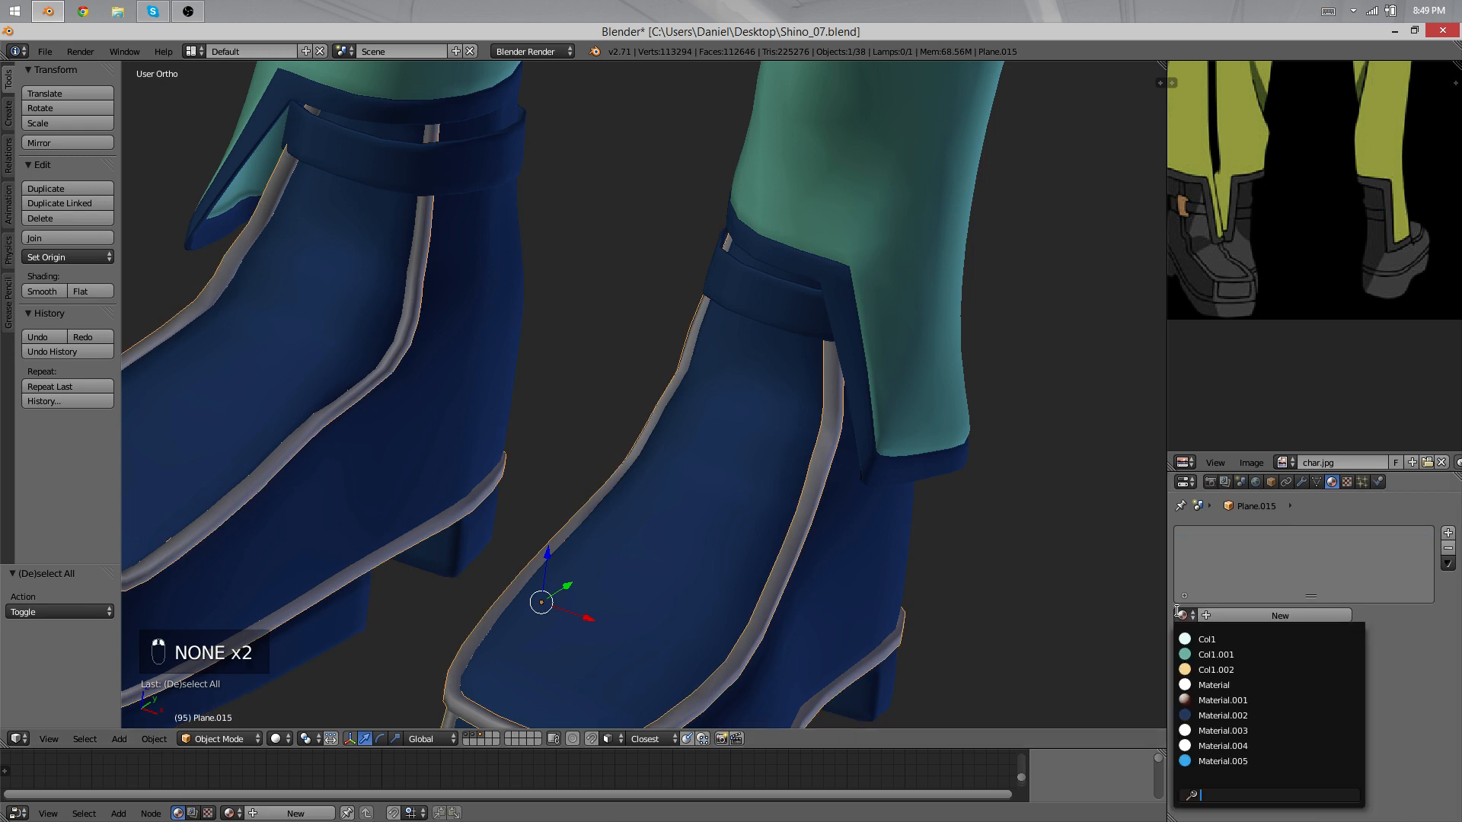
left_click(1210, 716)
key("a")
scroll(774, 483, "down", 10)
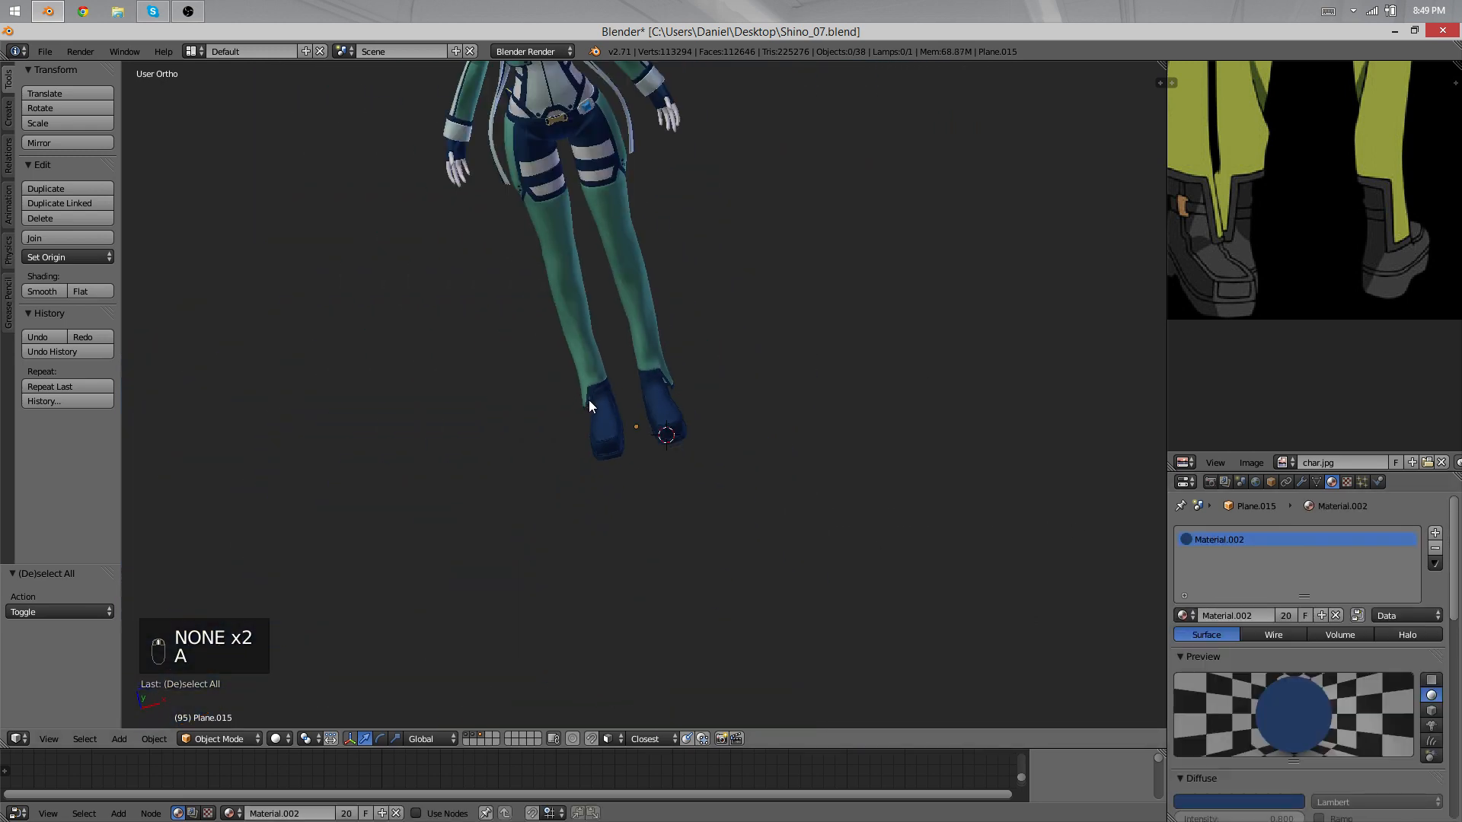
middle_click_drag(633, 368, 597, 509)
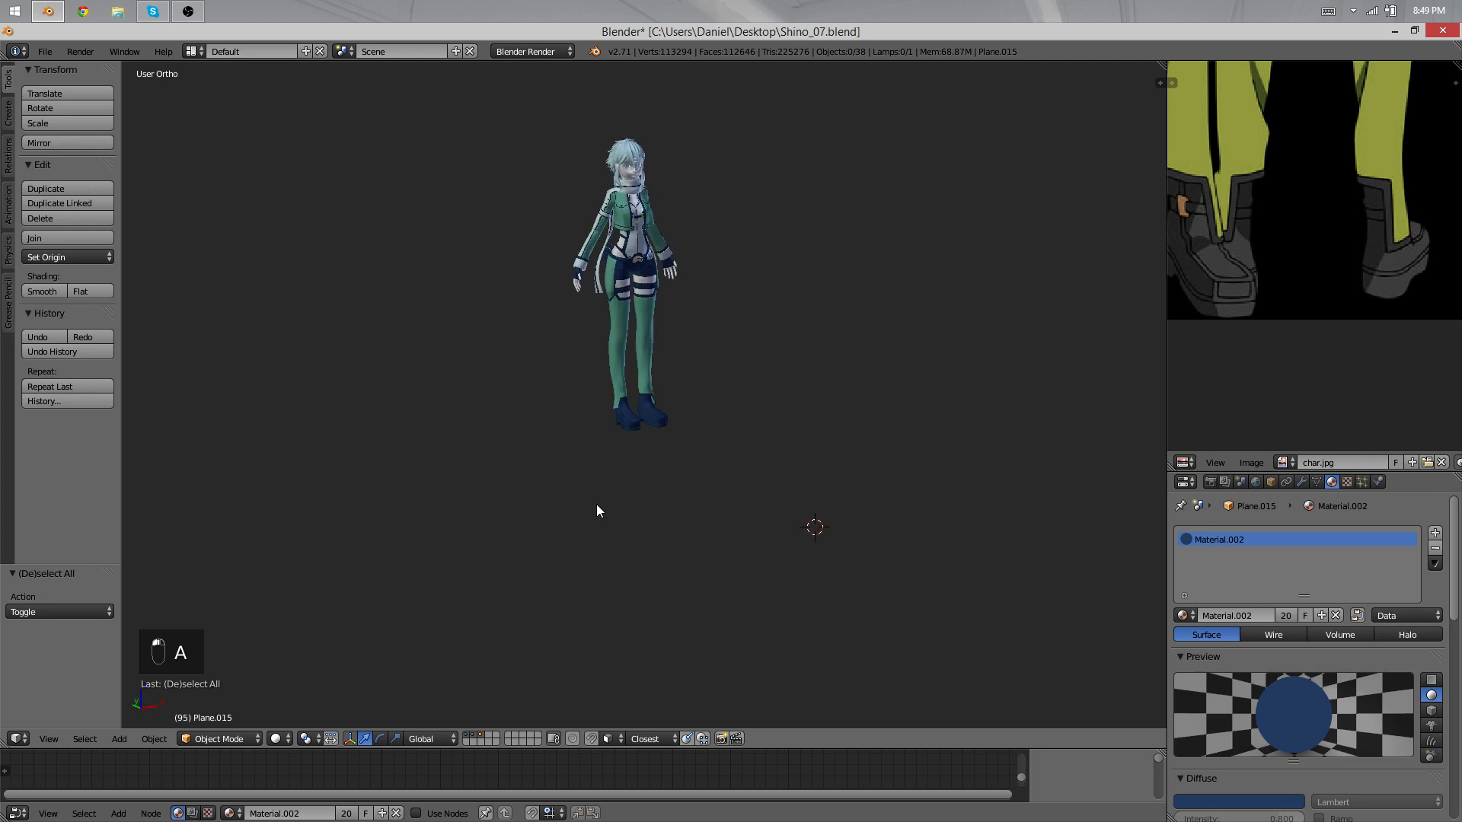
Step: Set the diffuse color of Material.002 to R 0.081, G 0.101, B 0.153 and check the boots up close
scroll(727, 441, "up", 3)
middle_click_drag(726, 440, 913, 533)
scroll(1260, 781, "down", 1)
left_click(1248, 772)
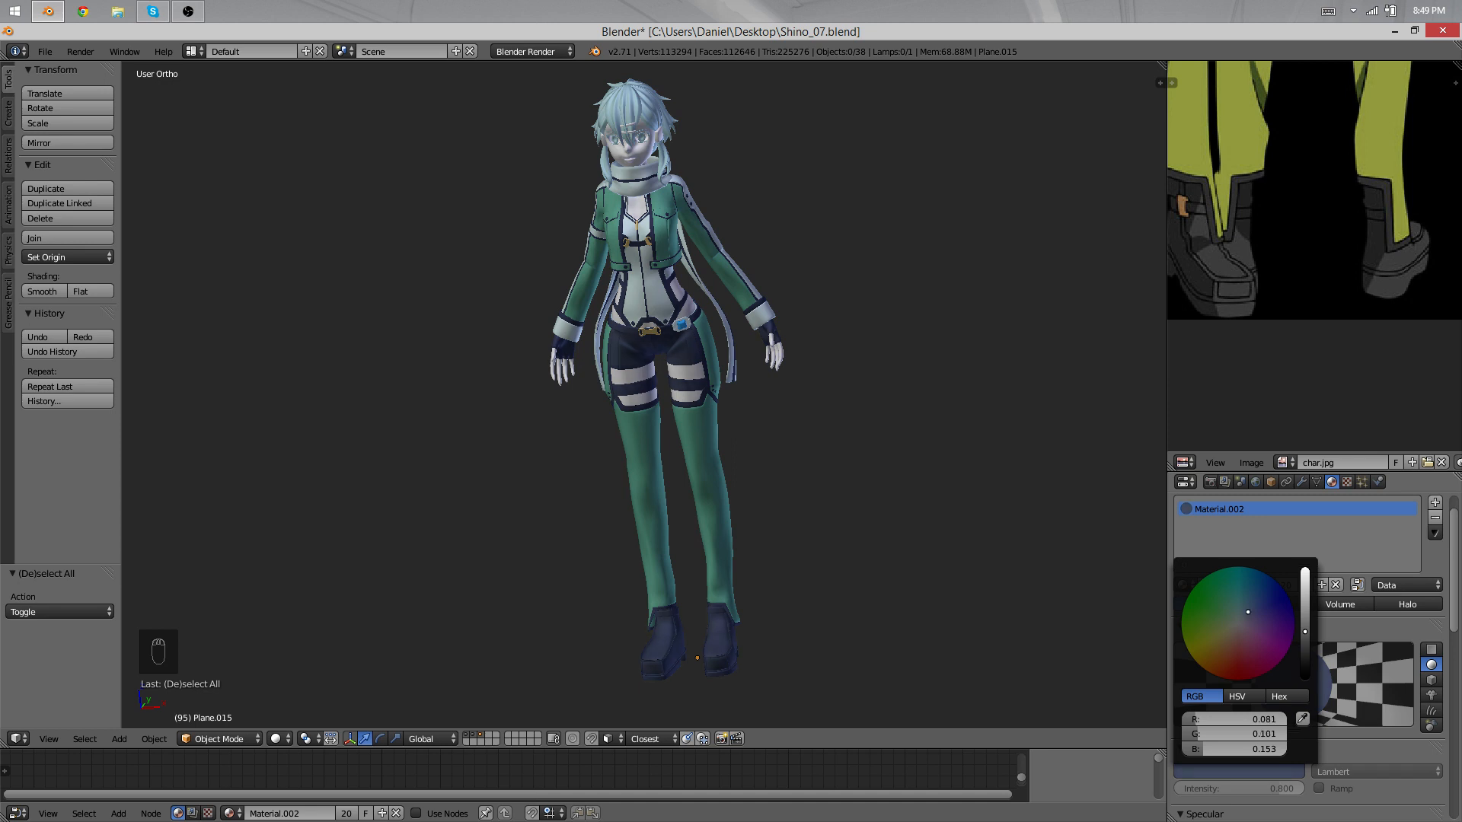
key("a")
key("a")
middle_click_drag(855, 483, 731, 613)
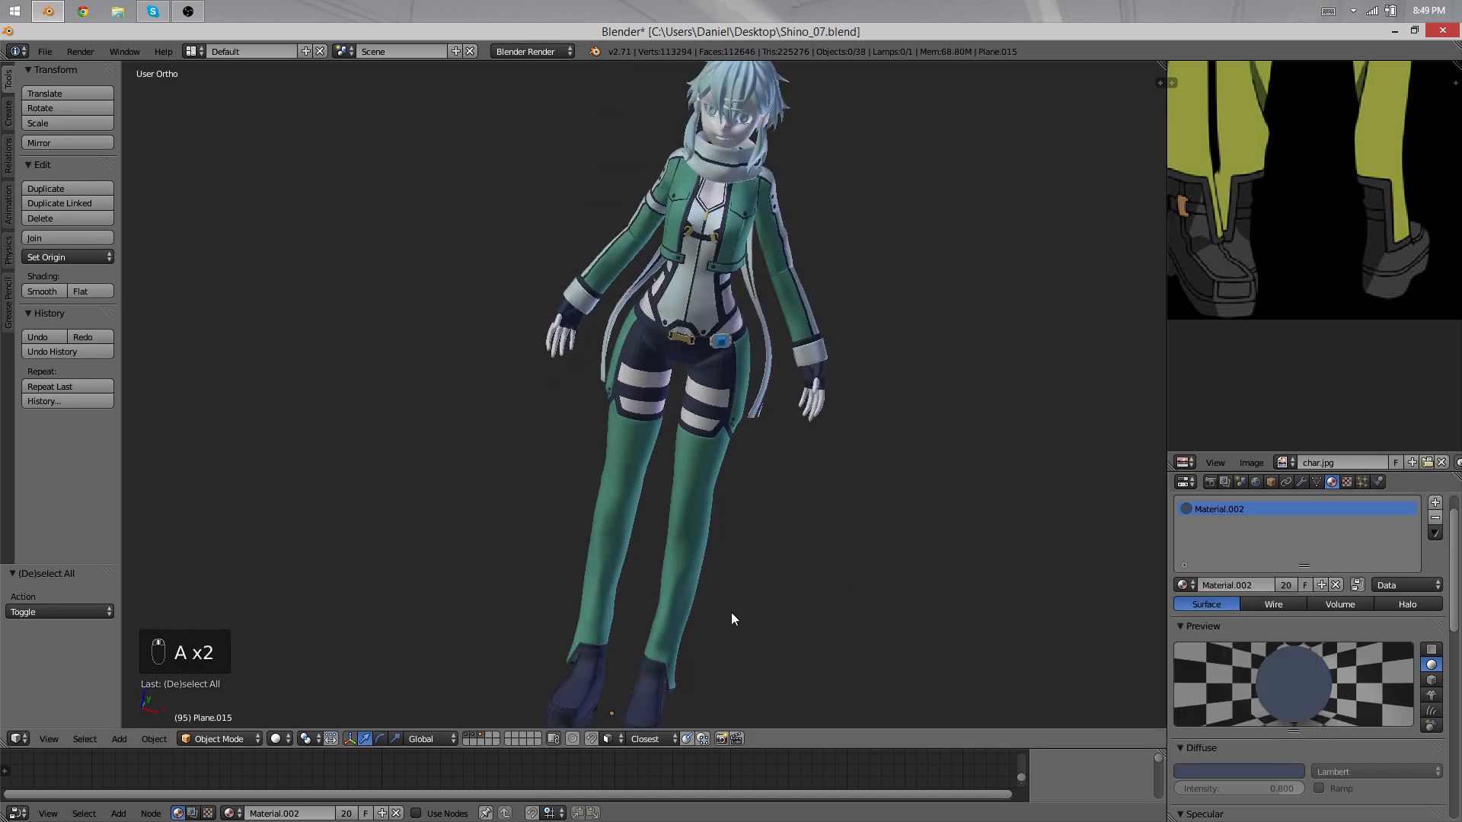
scroll(727, 556, "up", 3)
middle_click_drag(720, 495, 688, 425)
scroll(766, 431, "up", 5)
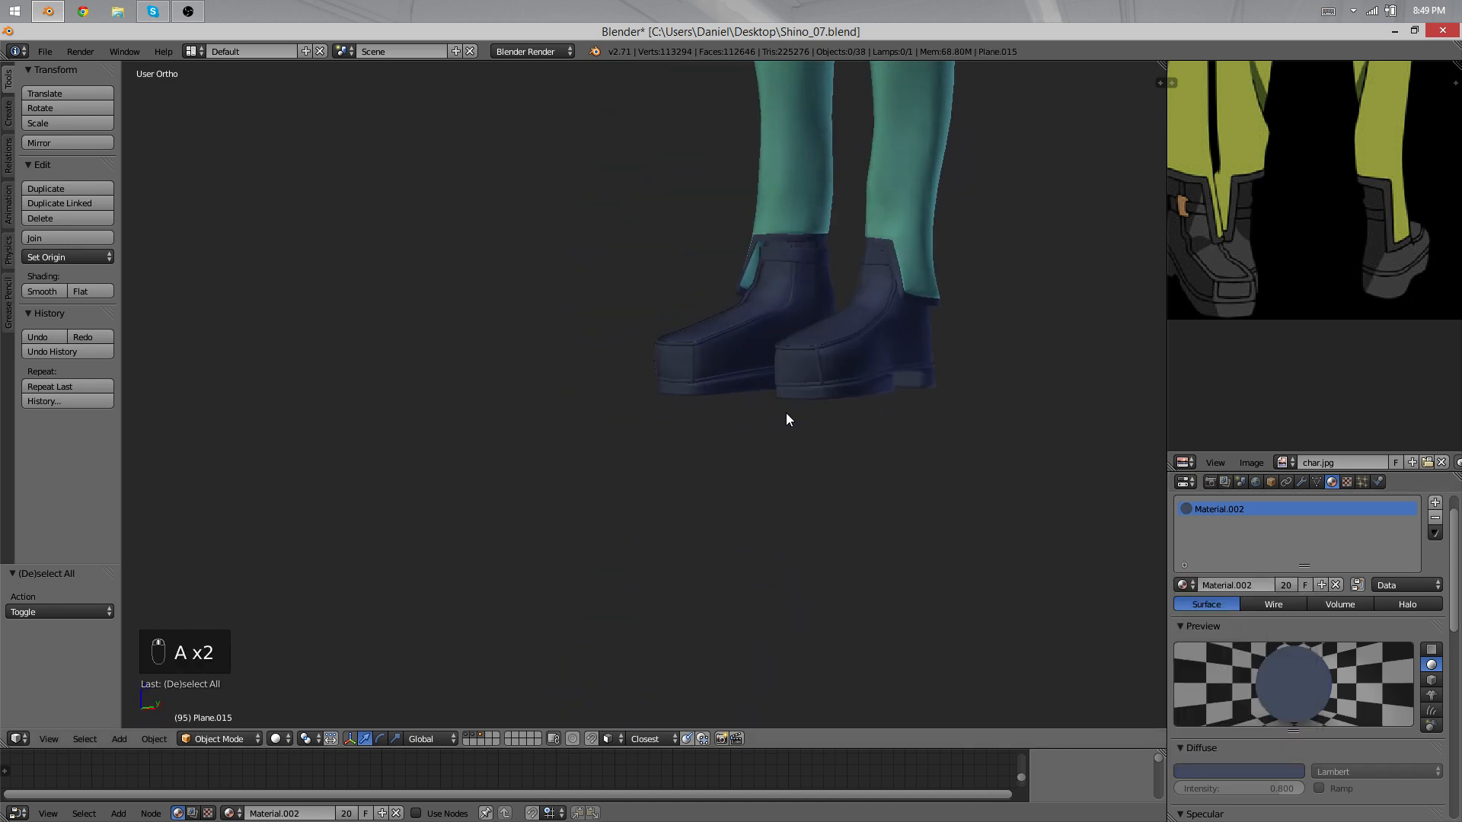
middle_click_drag(829, 459, 775, 372)
scroll(811, 298, "up", 4)
Step: Move the edge on the side of the boot's toe slightly along the X axis with proportional editing at size 0.22
right_click(852, 291)
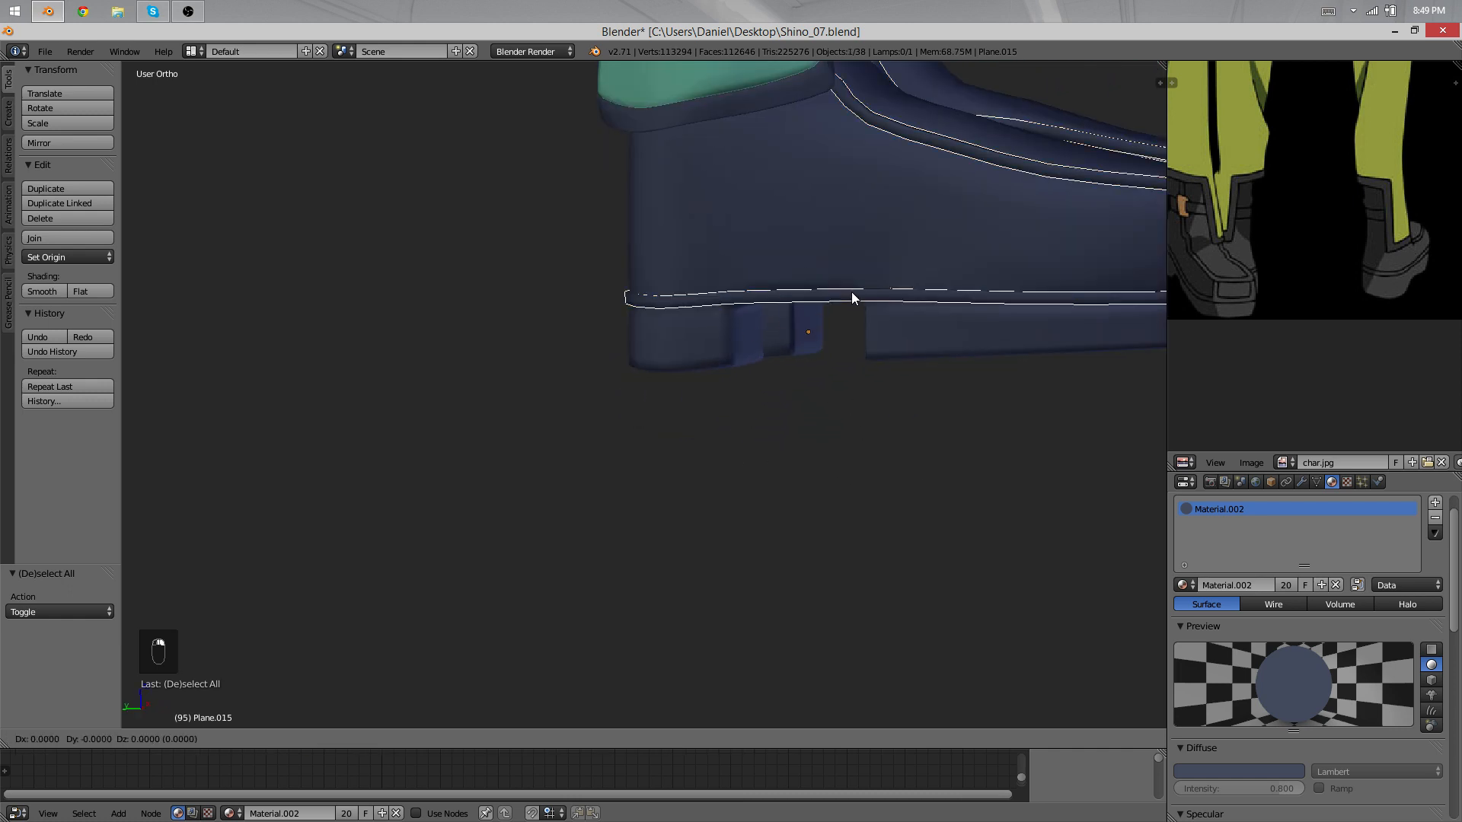
right_click(799, 378)
middle_click_drag(876, 262, 743, 546)
key("Tab")
key("o")
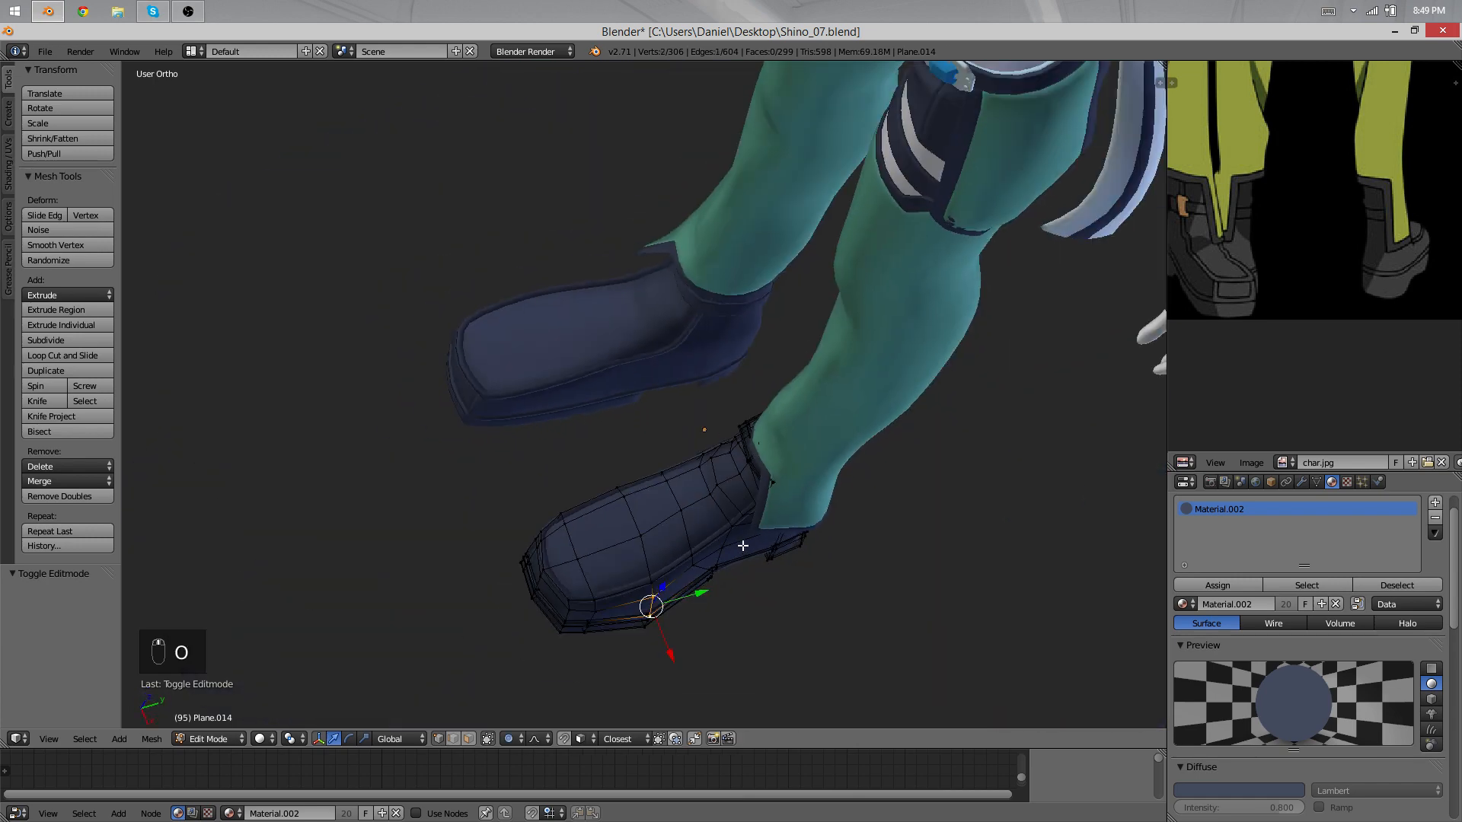
key("g")
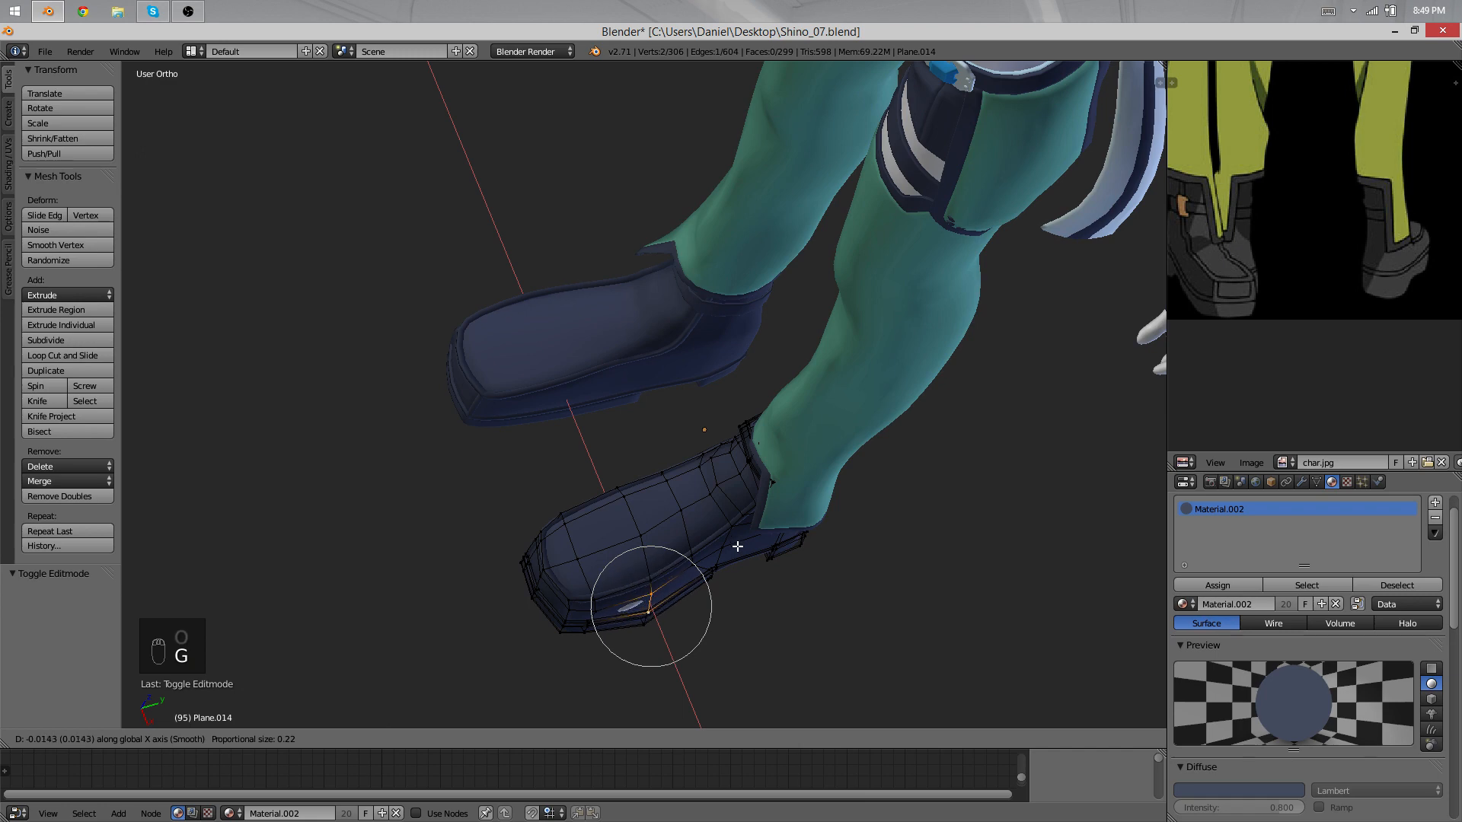
left_click(738, 547)
key("Tab")
middle_click_drag(738, 546, 1015, 352)
key("a")
key("a")
key("a")
scroll(1444, 249, "up", 1)
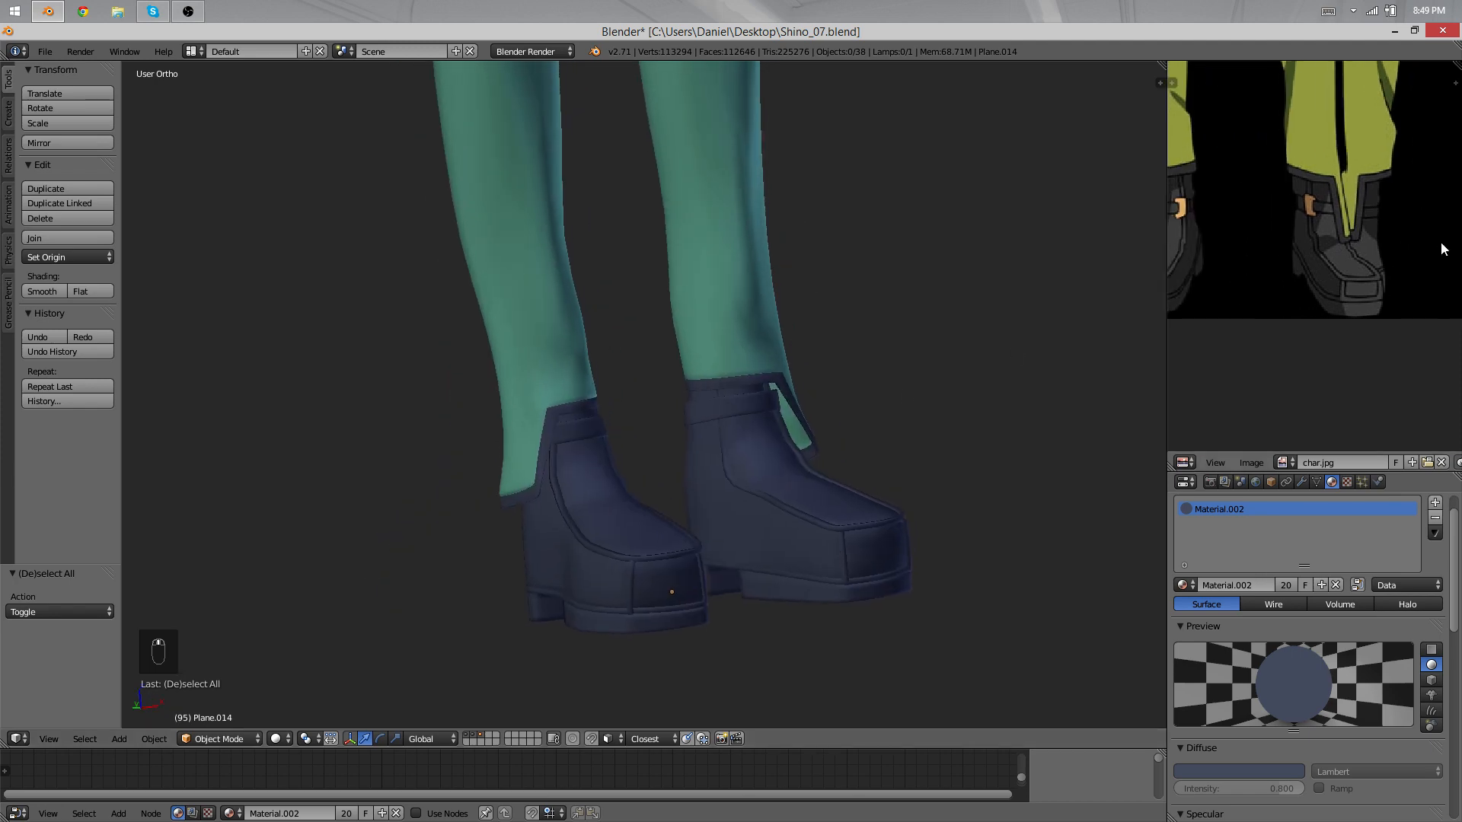
Step: Duplicate a vertical edge loop of the boot's ankle strap, separate it into its own object and select that object
scroll(1305, 274, "left", 2)
scroll(825, 424, "up", 2)
key("Tab")
middle_click_drag(829, 433, 869, 444)
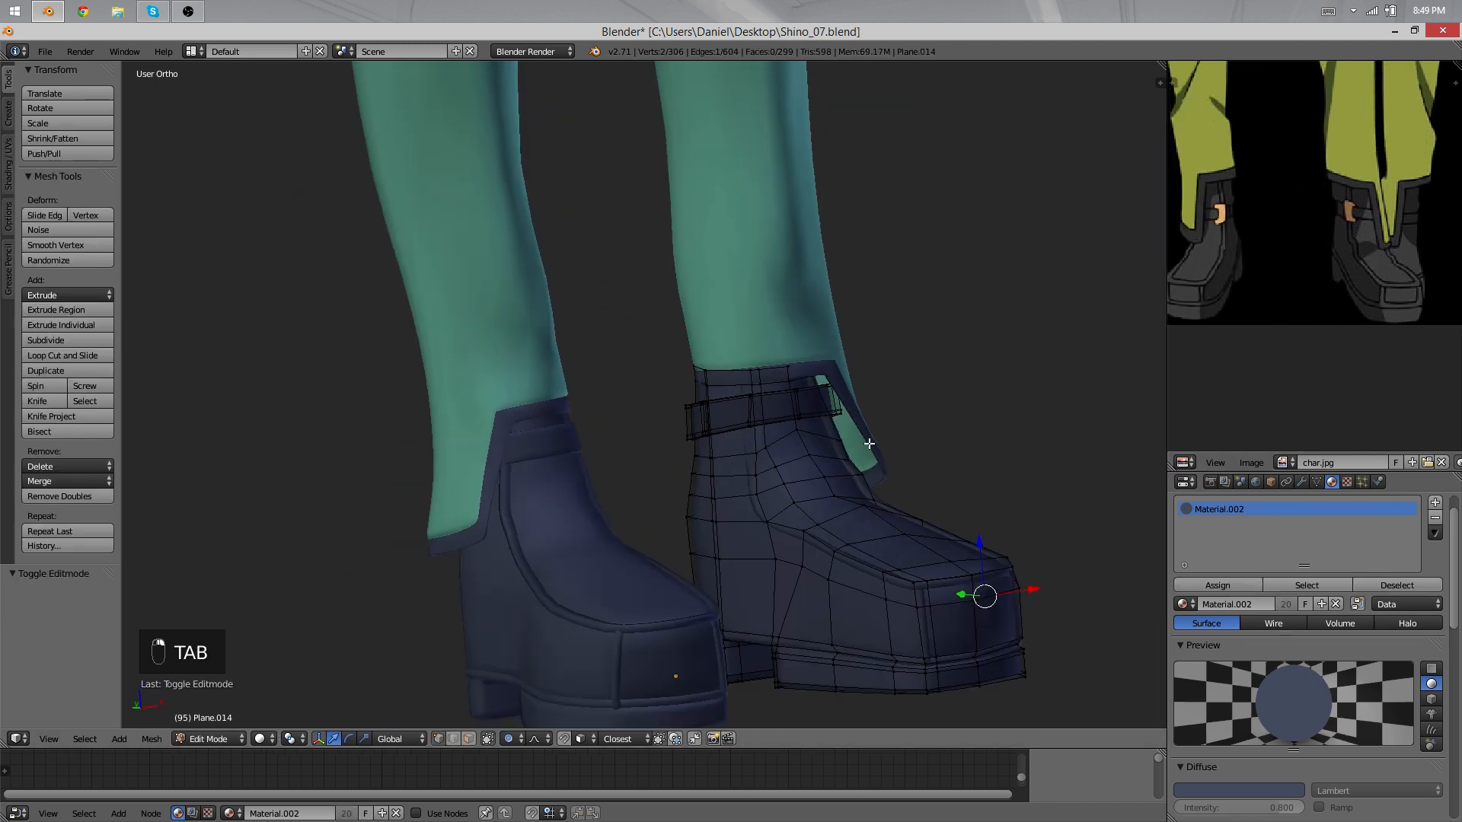
scroll(868, 444, "up", 5)
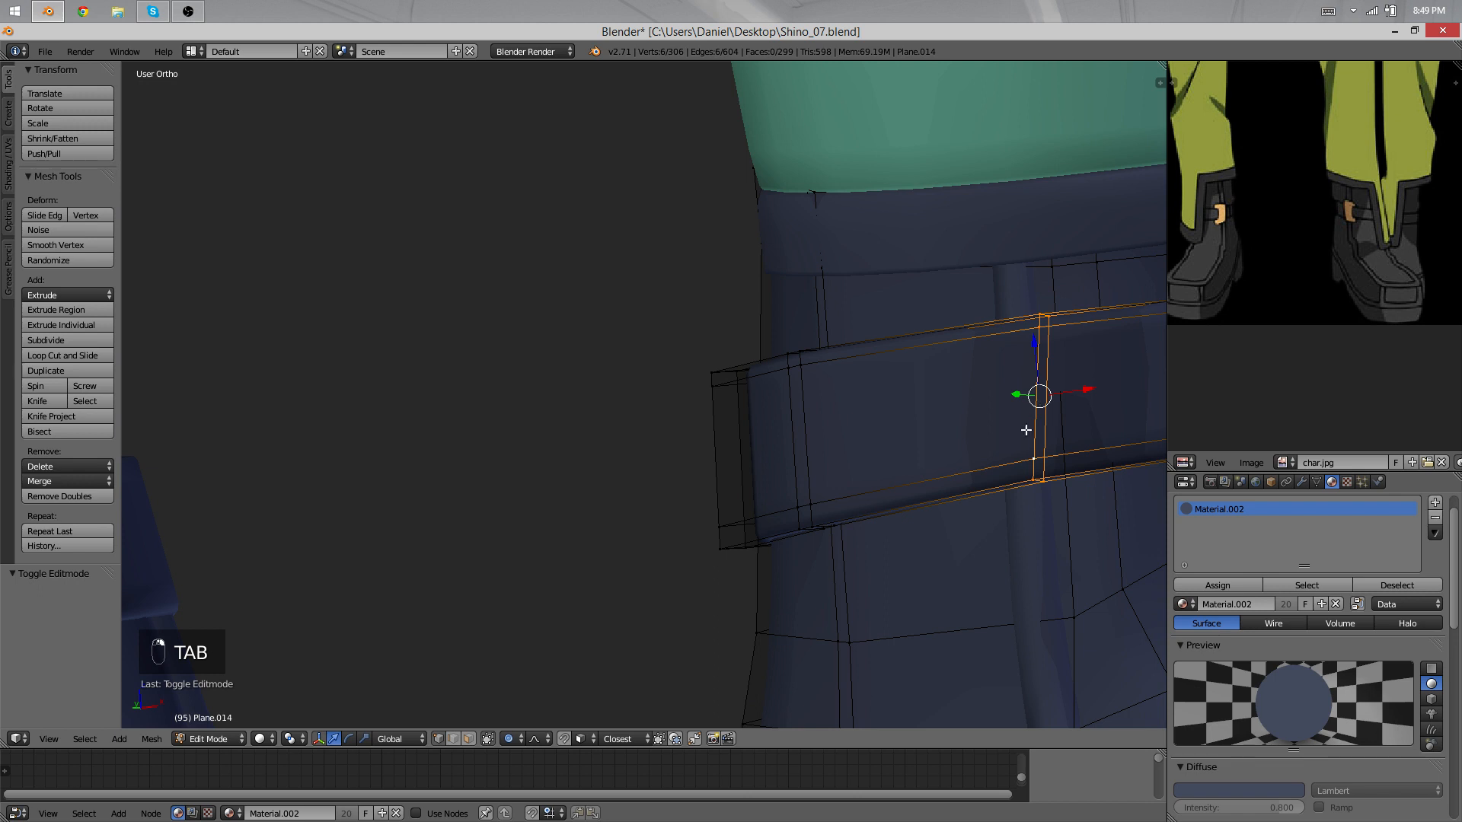
key("shift+d")
left_click(963, 434)
key("p")
left_click(956, 435)
key("Tab")
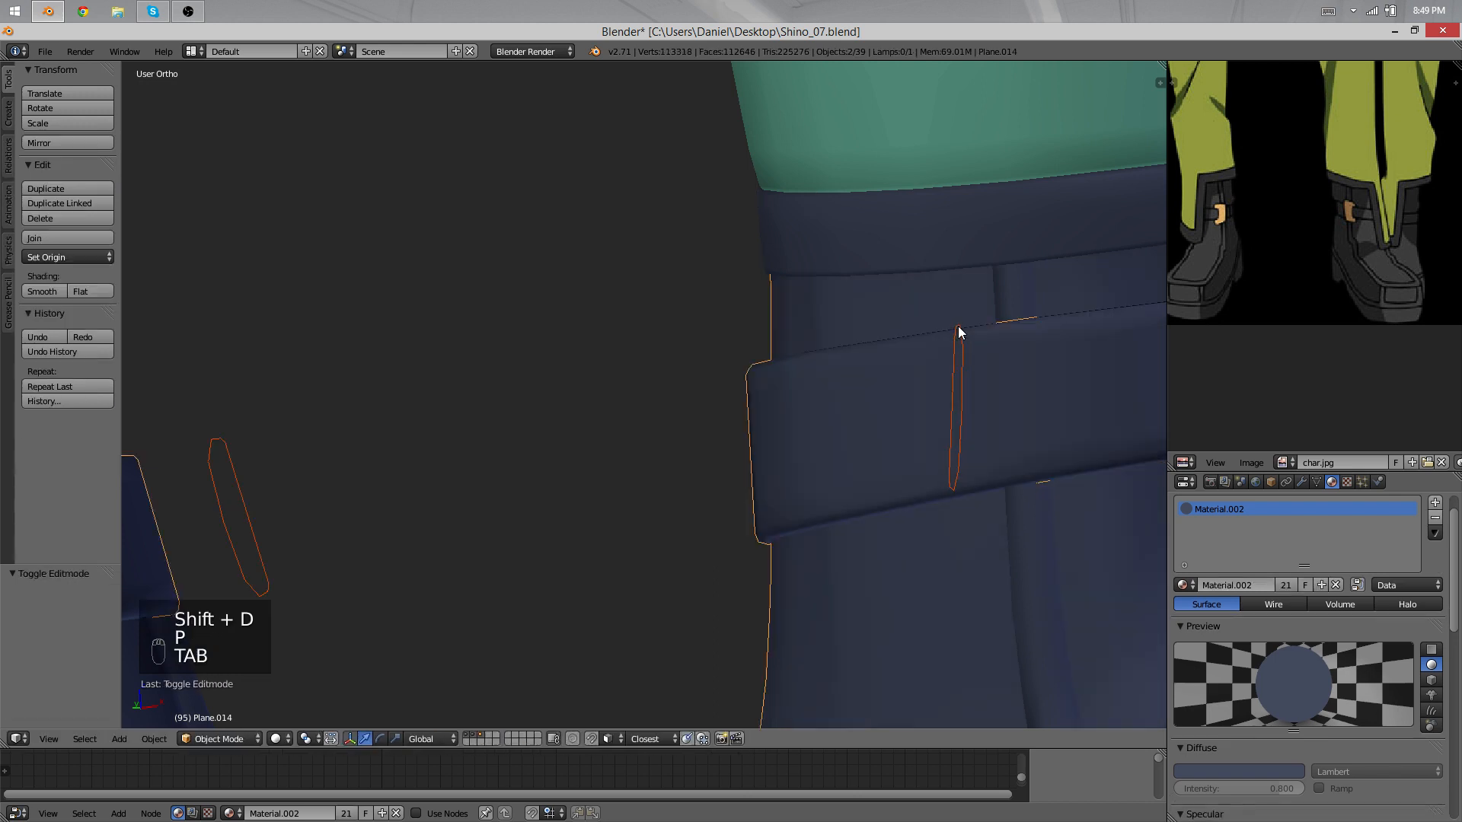
right_click(956, 326)
key("minus")
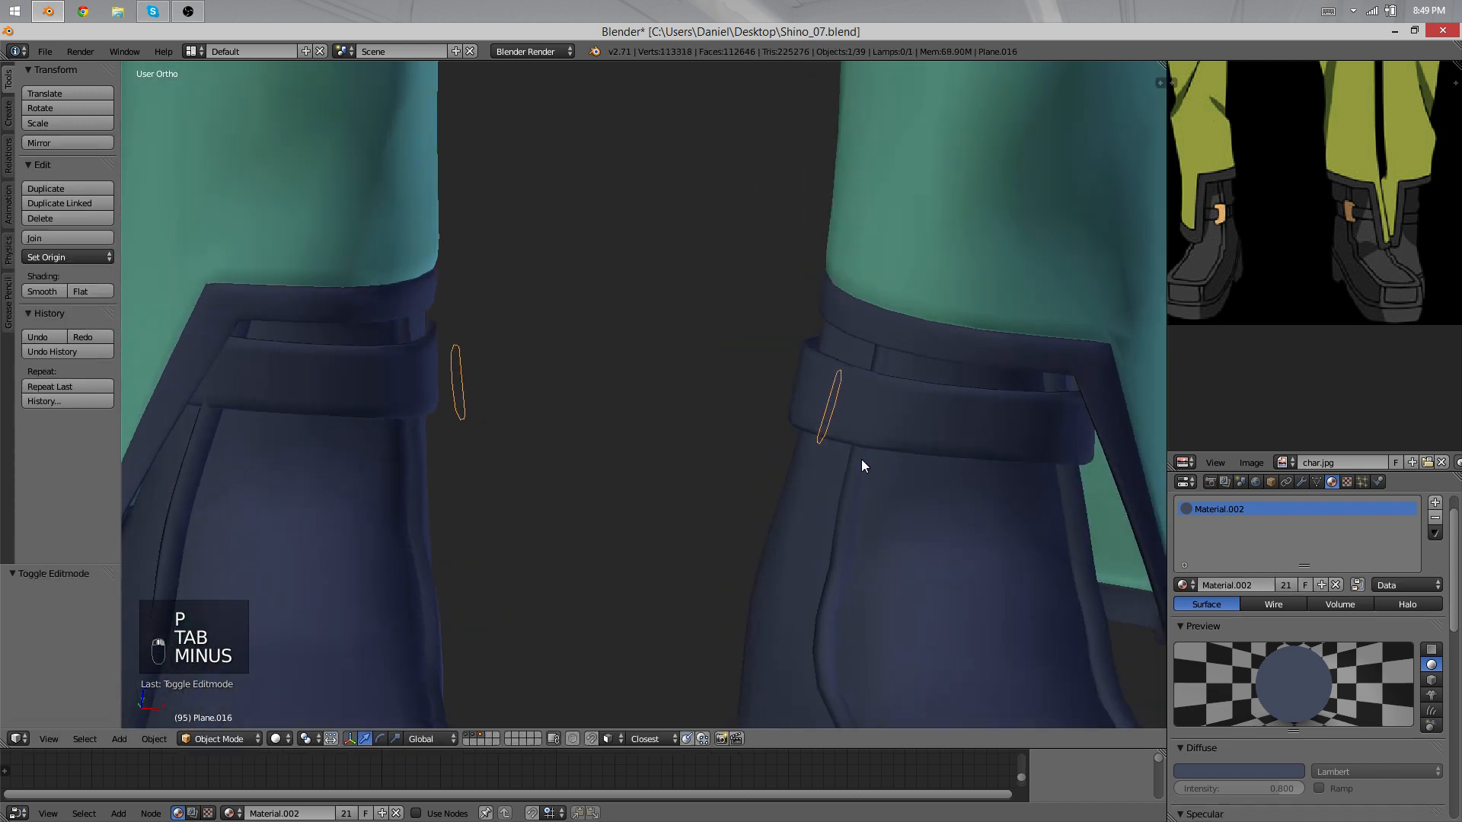
Step: Delete the surplus vertices of the separated loop, keeping a single upright edge, and select that edge
key("Tab")
scroll(861, 459, "up", 4)
key("a")
key("a")
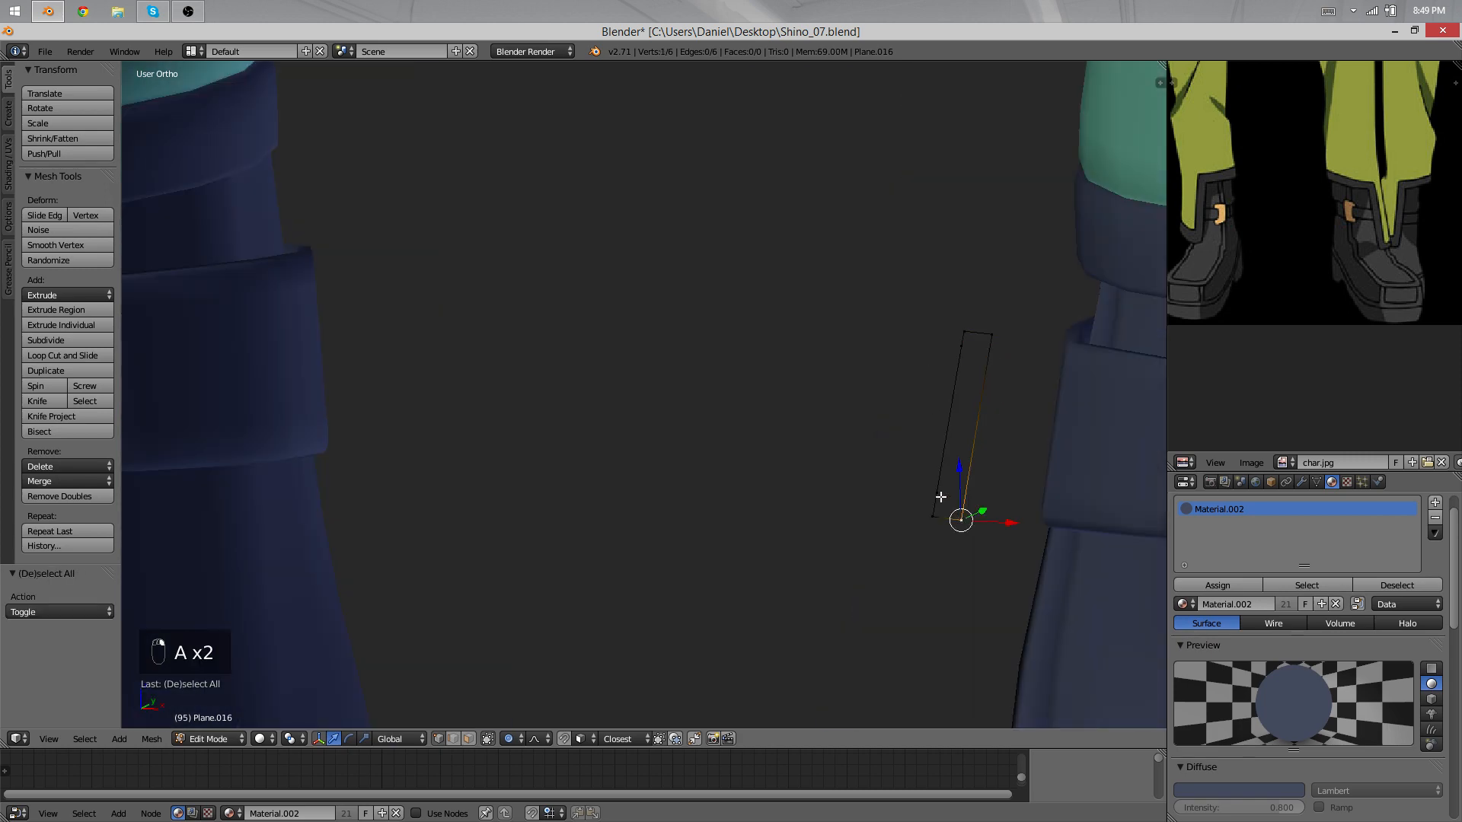
right_click(994, 335, "shift")
key("x")
left_click(989, 158)
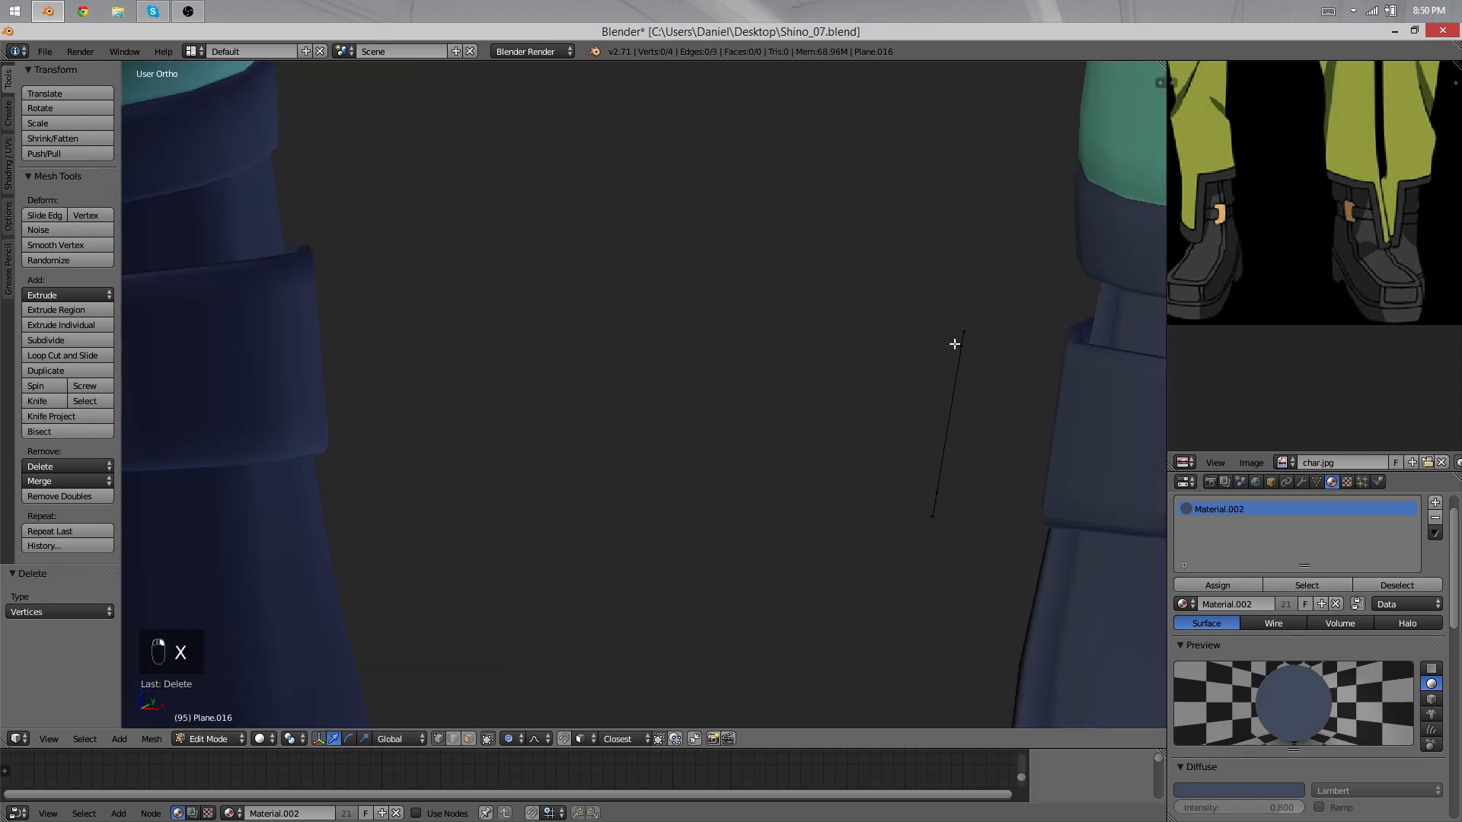
right_click(966, 332, "shift")
key("x")
left_click(967, 333)
key("a")
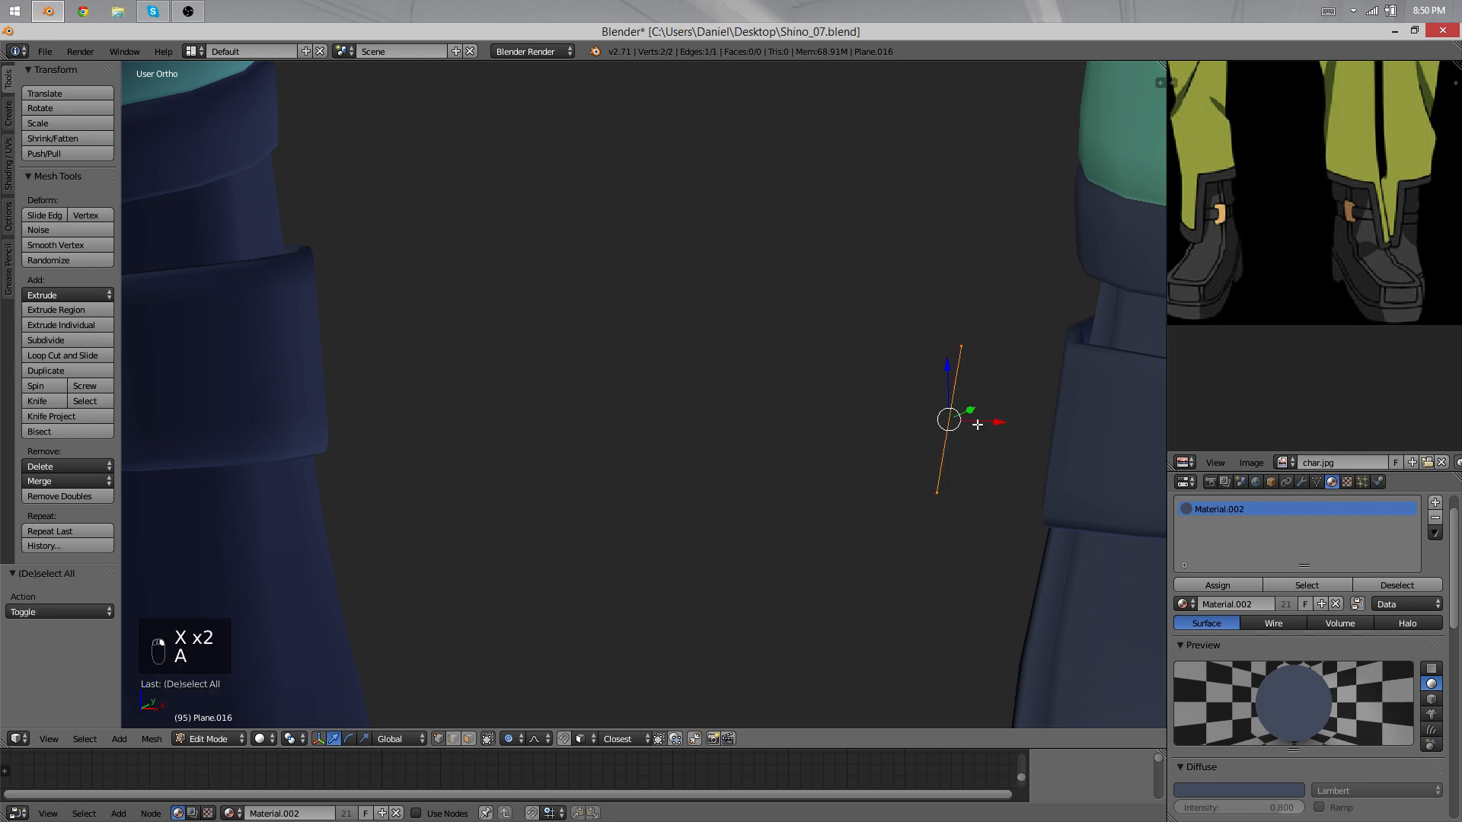
Step: Move and rotate the single edge so it lies across the ankle strap, parallel to the strap's height
middle_click_drag(975, 423, 836, 410)
scroll(840, 434, "up", 3)
key("g")
left_click(853, 392)
key("o")
key("g")
left_click(790, 388)
key("r")
left_click(881, 385)
key("g")
left_click(878, 398)
key("r")
left_click(878, 389)
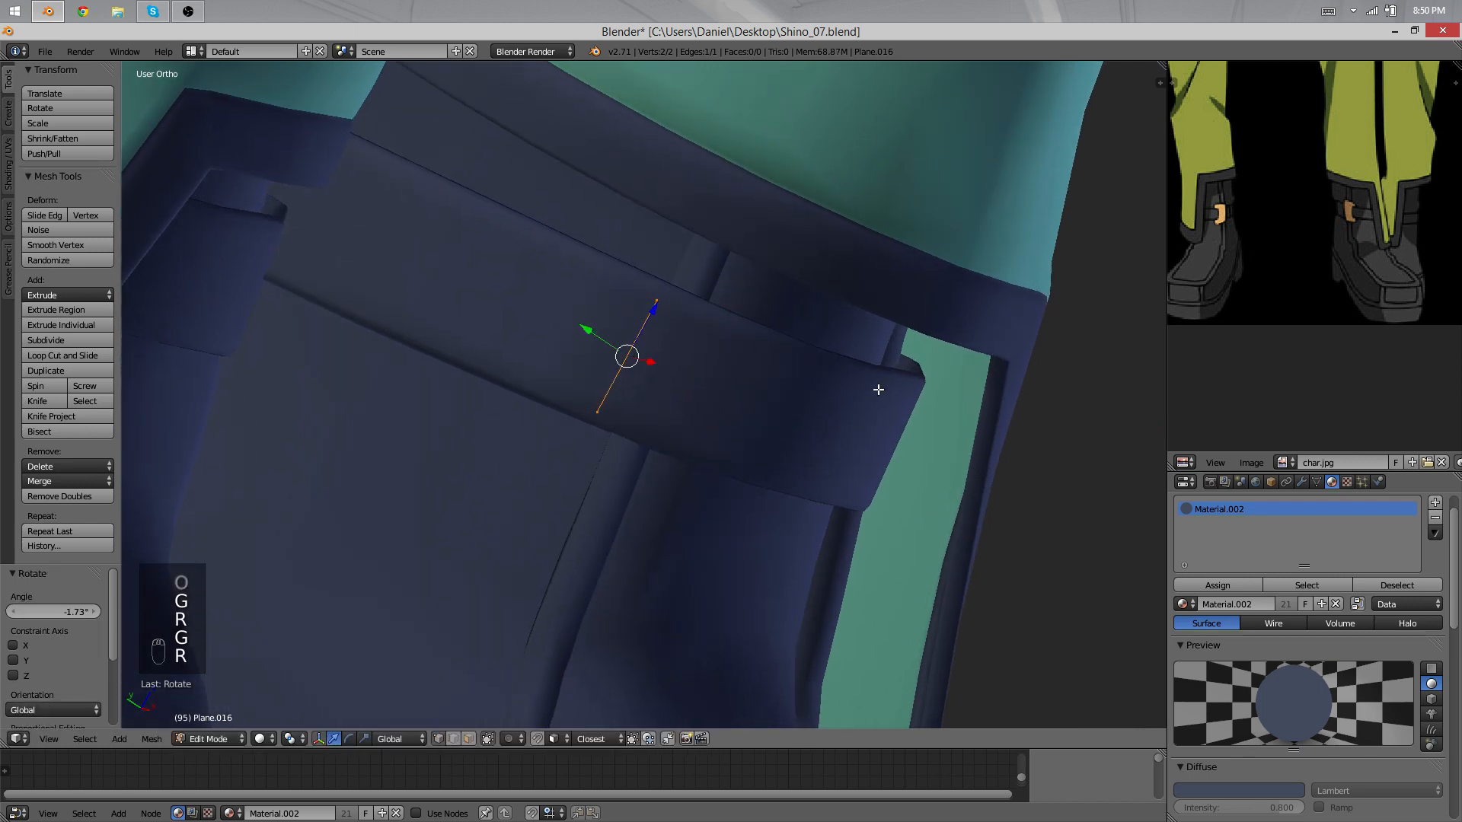
Step: Extrude the edge sideways into a narrow strip, then move and rotate the new edge to follow the strap
key("e")
left_click(831, 368)
middle_click_drag(830, 368, 584, 359)
key("g")
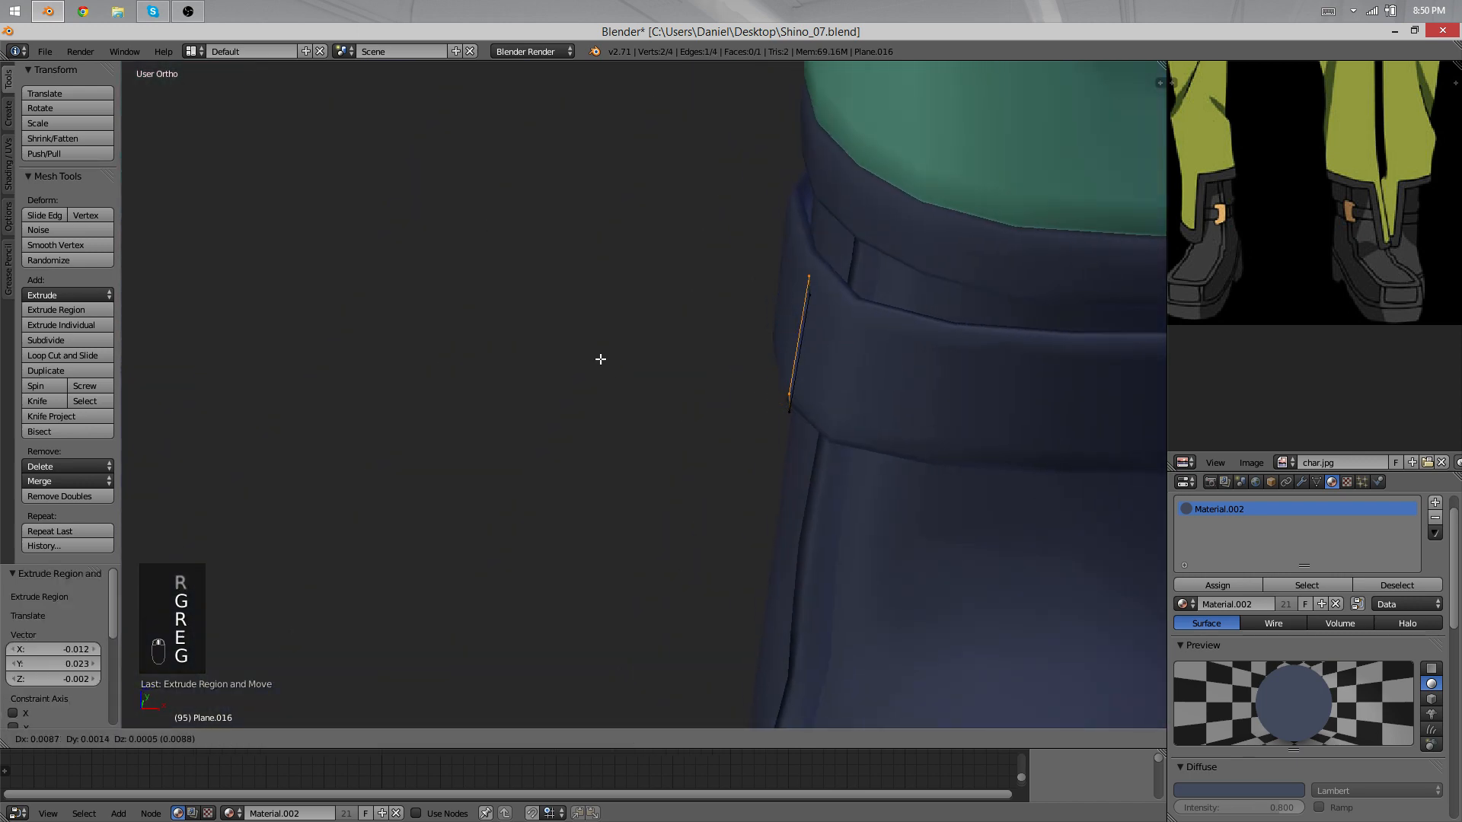
left_click(596, 359)
key("r")
left_click(943, 395)
key("g")
left_click(960, 389)
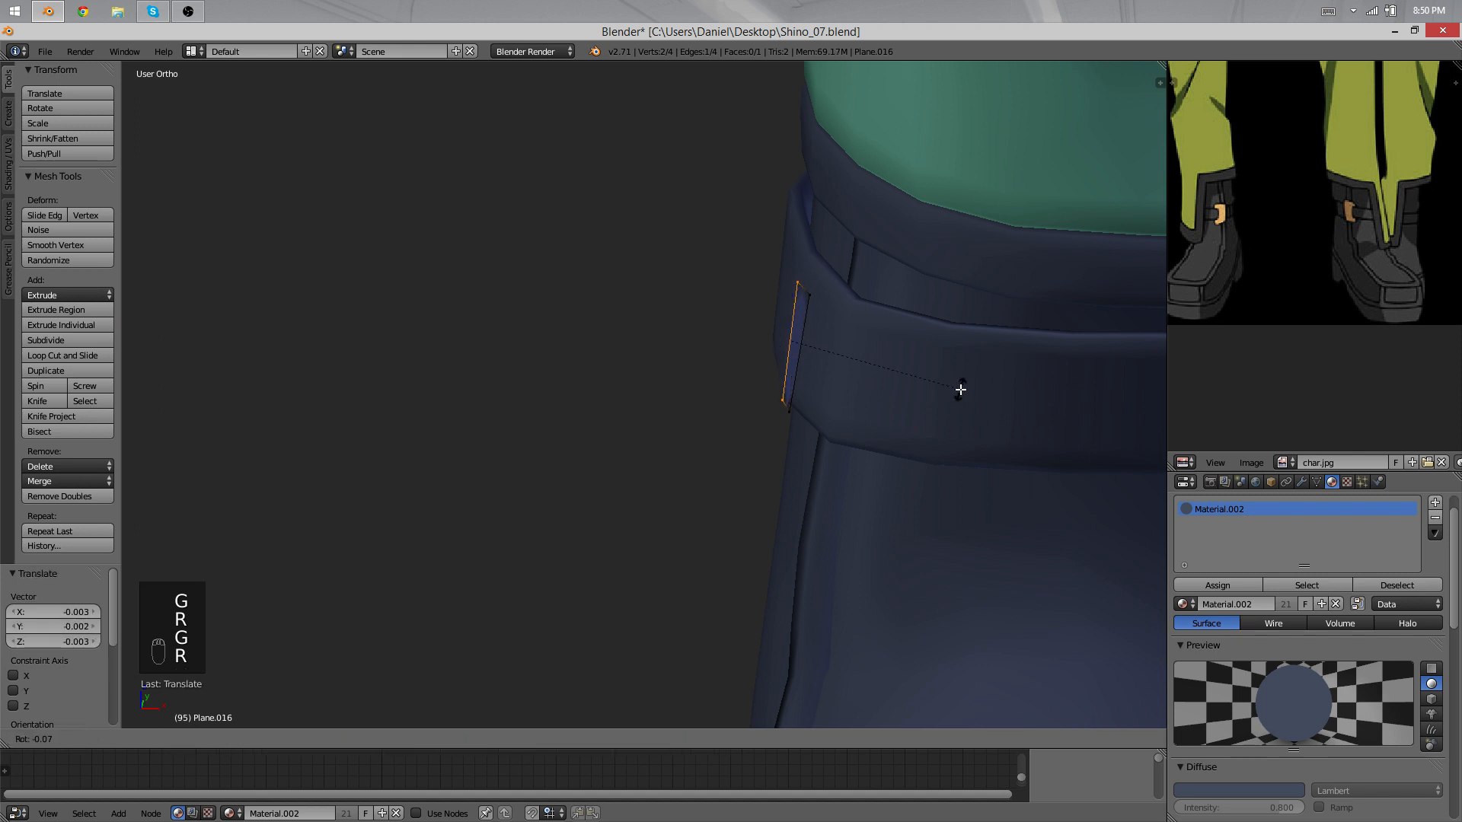
key("r")
left_click(960, 395)
Step: Select the whole strip, scale it and shift it slightly on the ankle strap
middle_click_drag(960, 395, 825, 350)
key("a")
key("a")
key("a")
key("s")
left_click(932, 353)
key("g")
left_click(934, 349)
key("r")
right_click(940, 359)
scroll(825, 349, "up", 4)
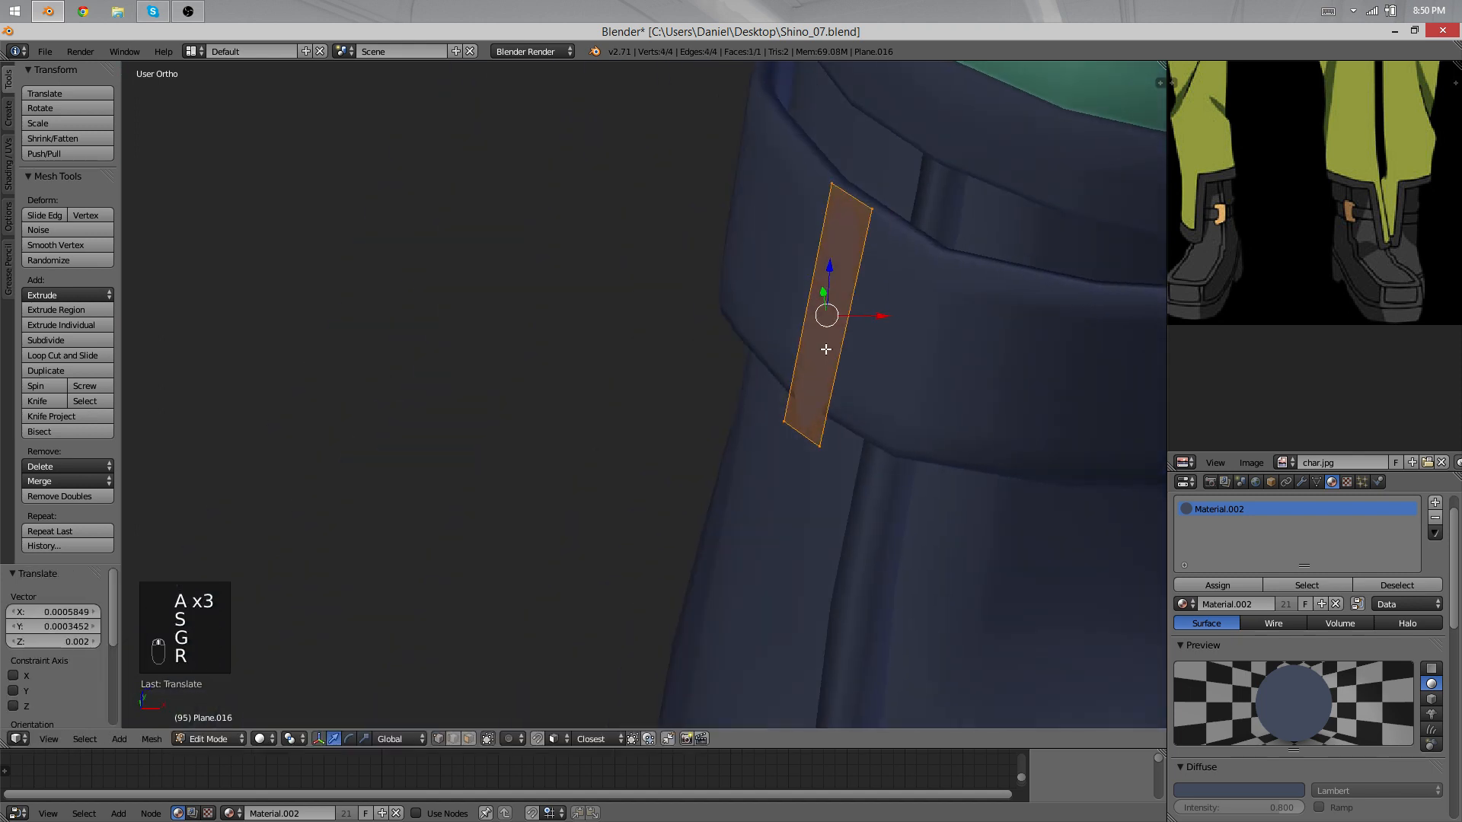
Step: In front perspective view, move the strip off the strap into free space and rotate it about 82° to lie horizontally
middle_click_drag(919, 307, 781, 236)
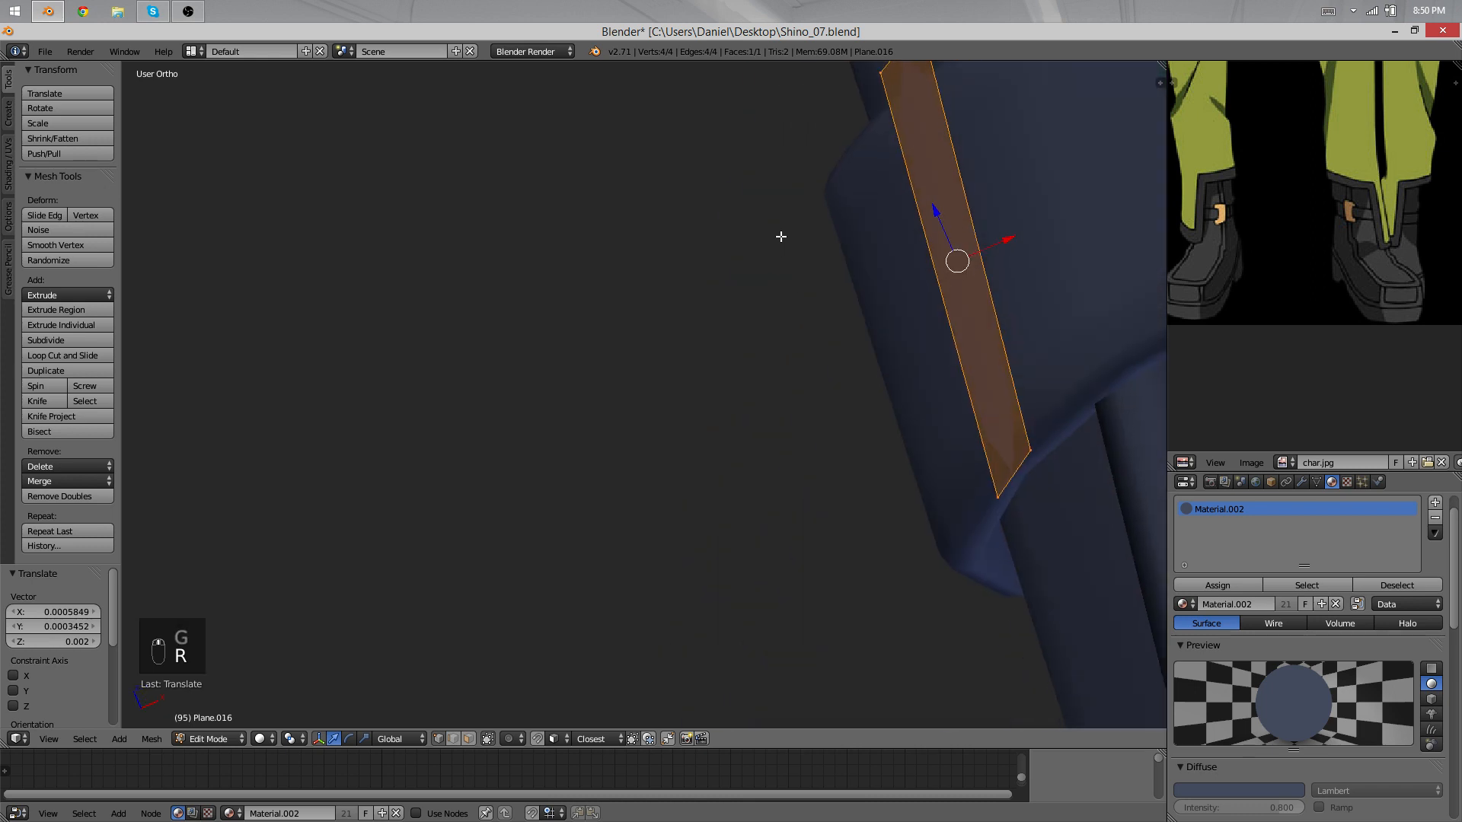
key("KP_5")
middle_click_drag(809, 306, 833, 366)
key("KP_1")
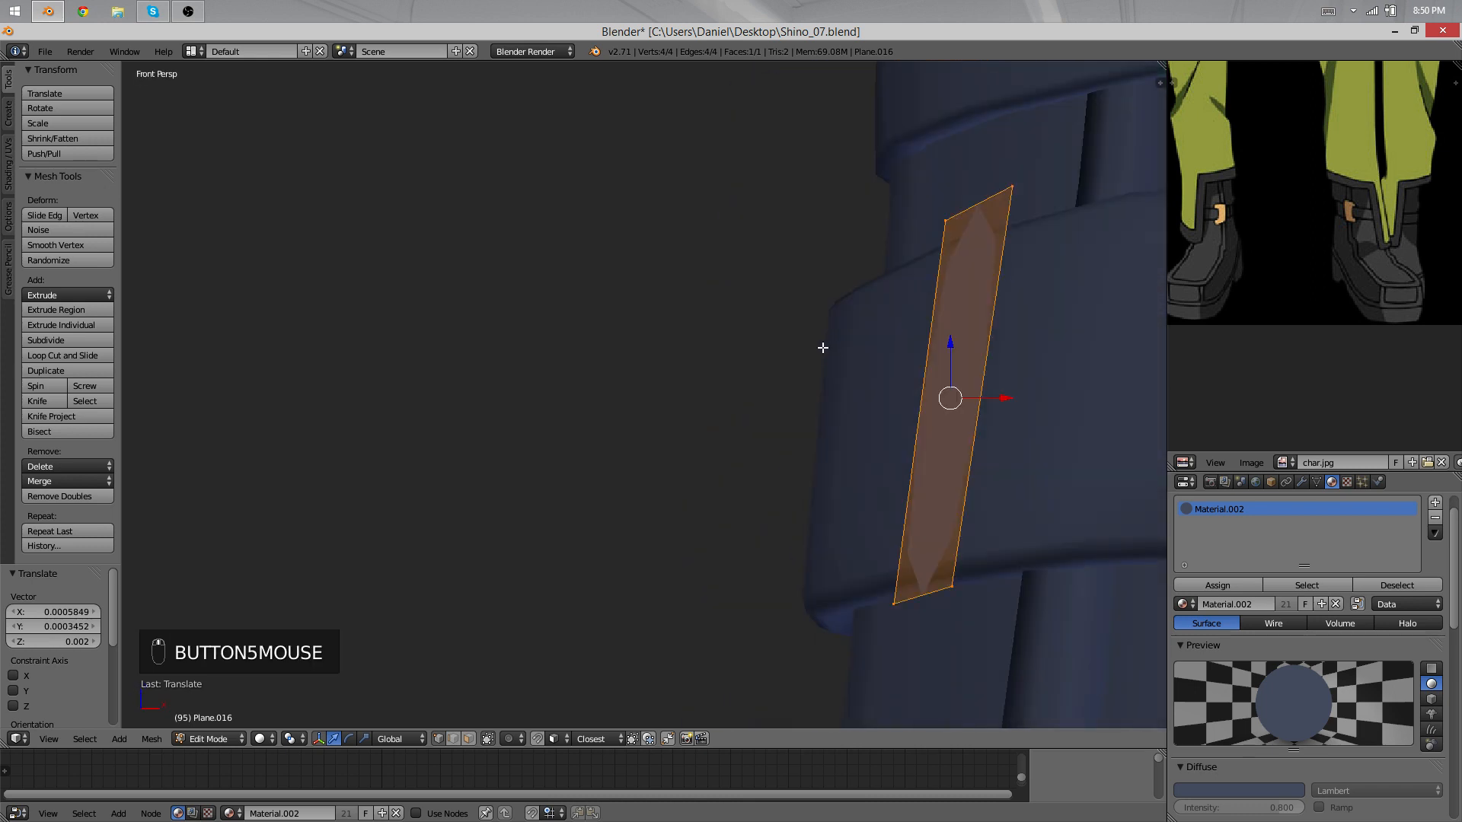
scroll(822, 353, "down", 4)
key("g")
left_click(769, 345)
key("r")
left_click(685, 549)
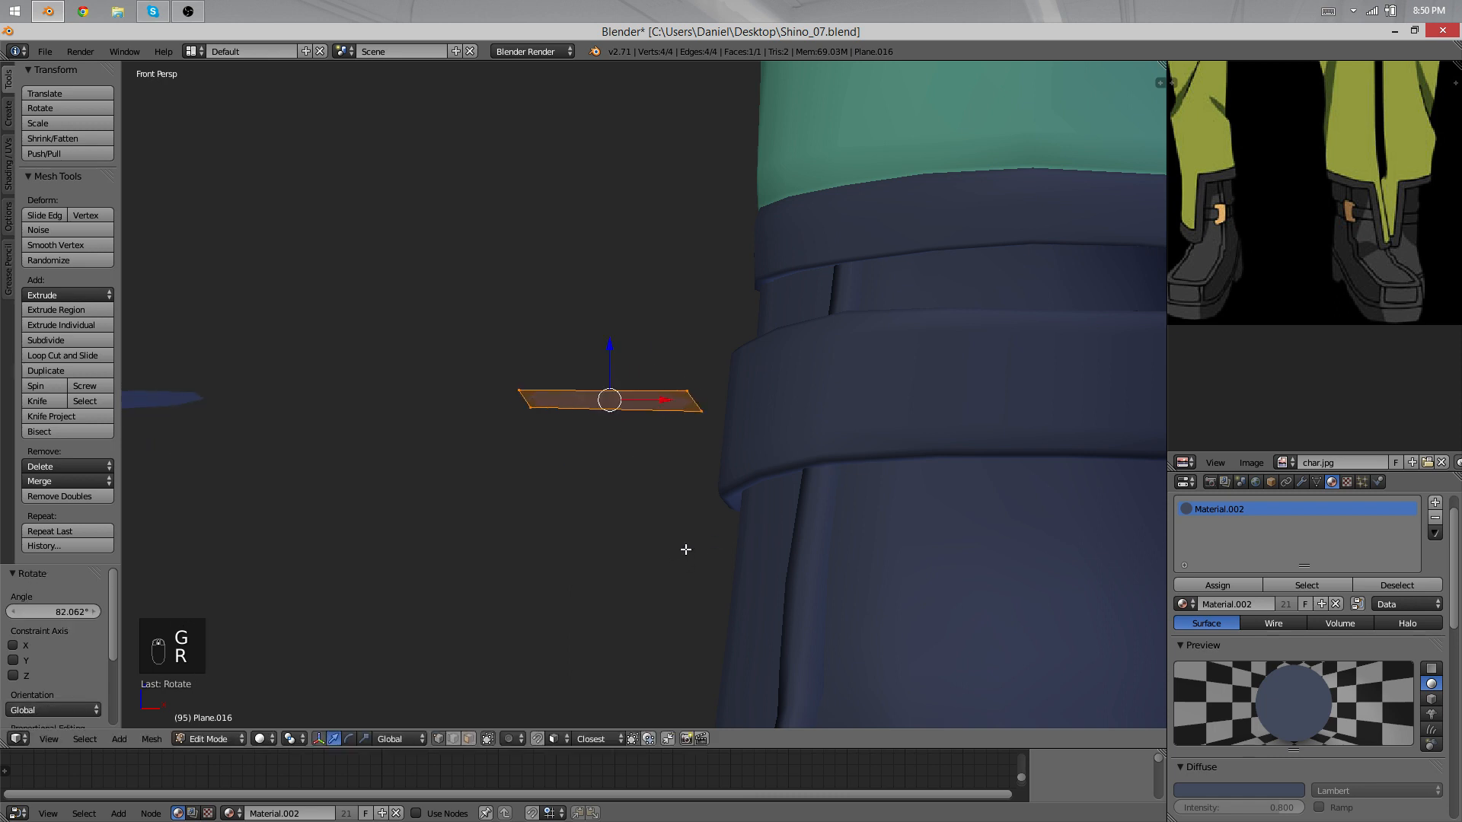
Step: Rotate the strip freely until it lies flat, seen edge-on from the front
key("r")
key("r")
key("r")
left_click(792, 475)
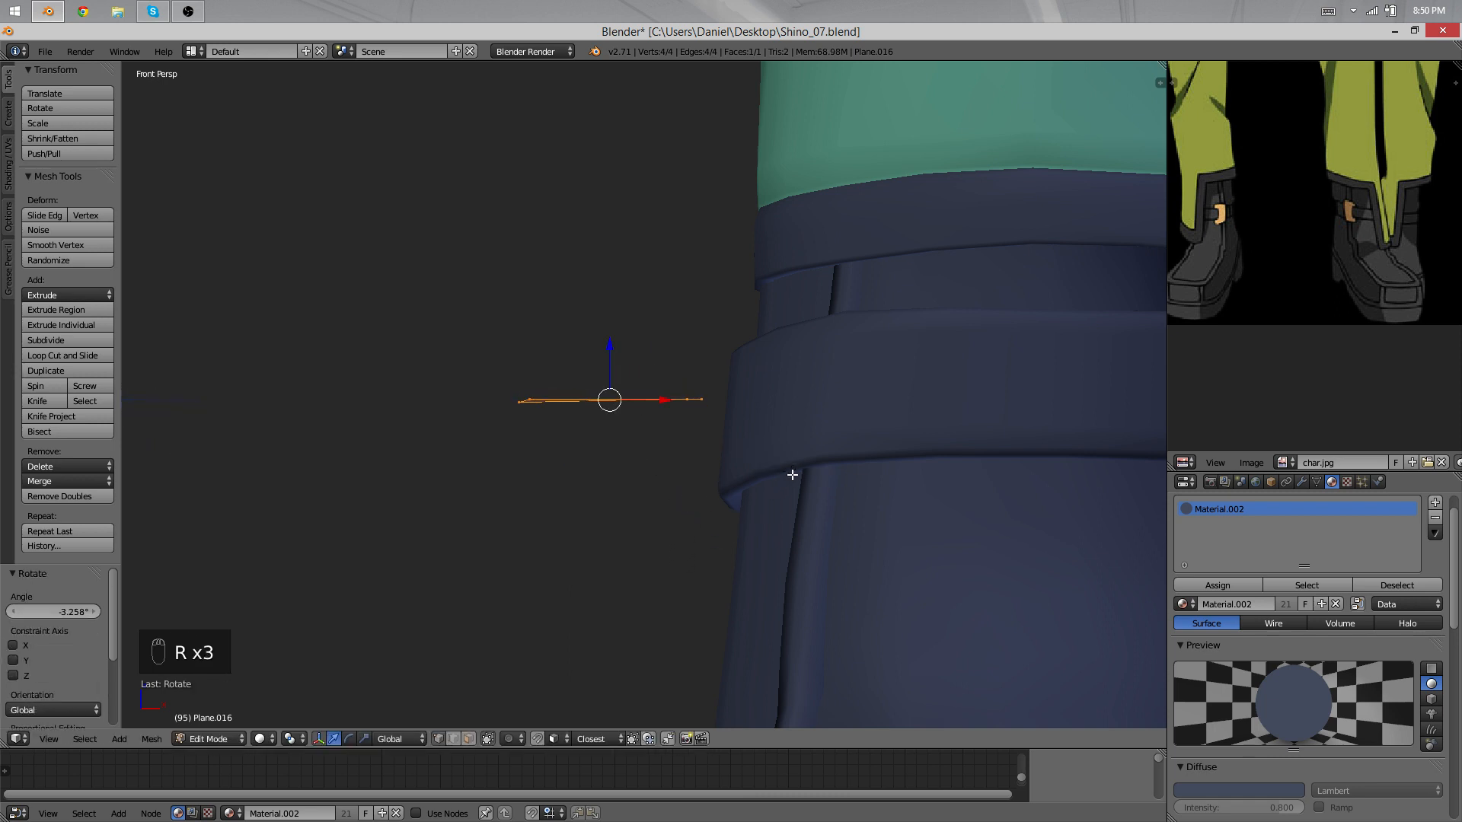
Step: Align the vertices at each short end of the strip by scaling them to 0 along X
key("s")
key("x")
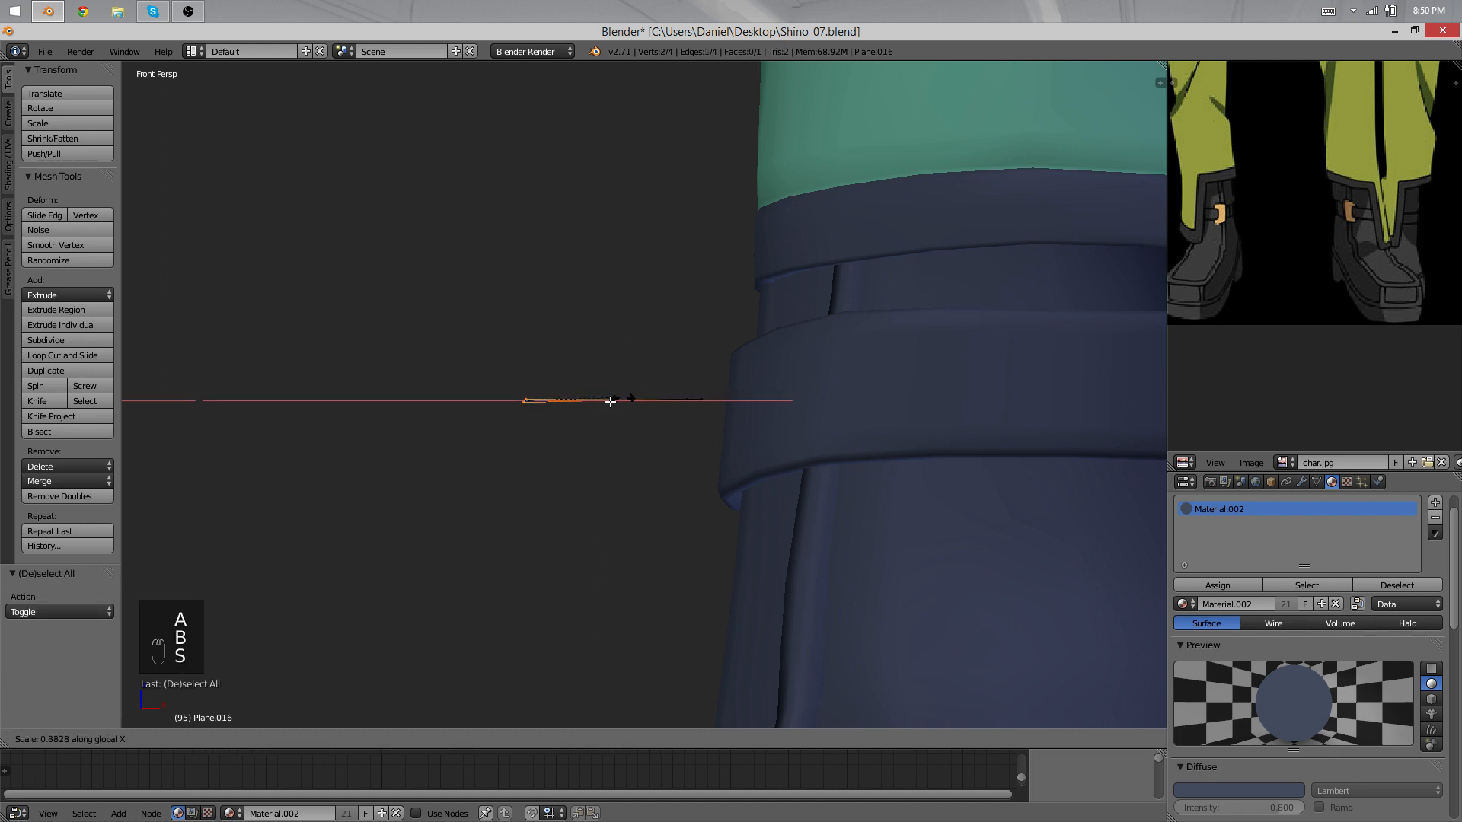
left_click(600, 402)
key("a")
key("b")
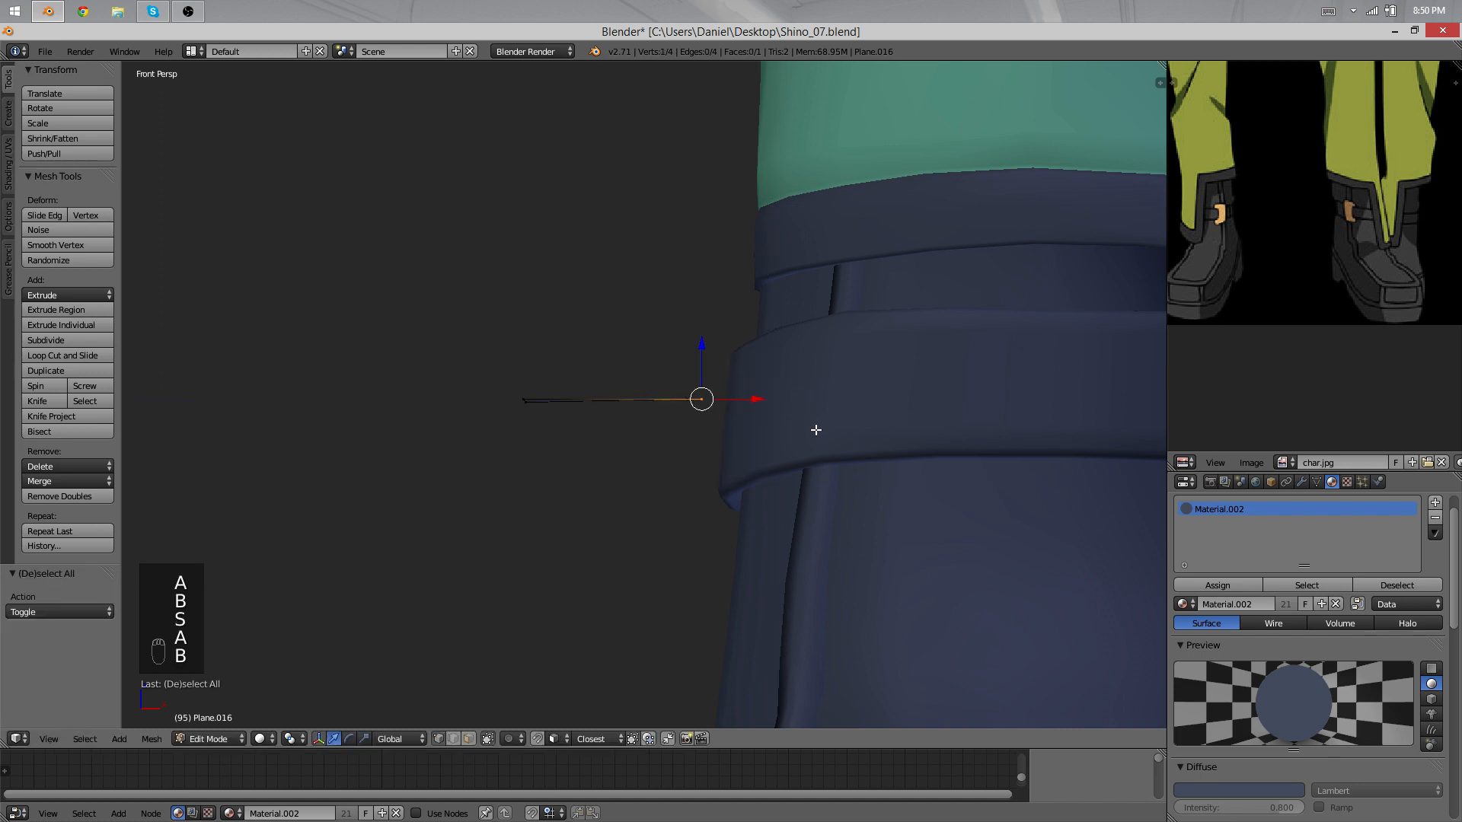
left_click_drag(754, 463, 625, 275)
key("s")
key("x")
key("x")
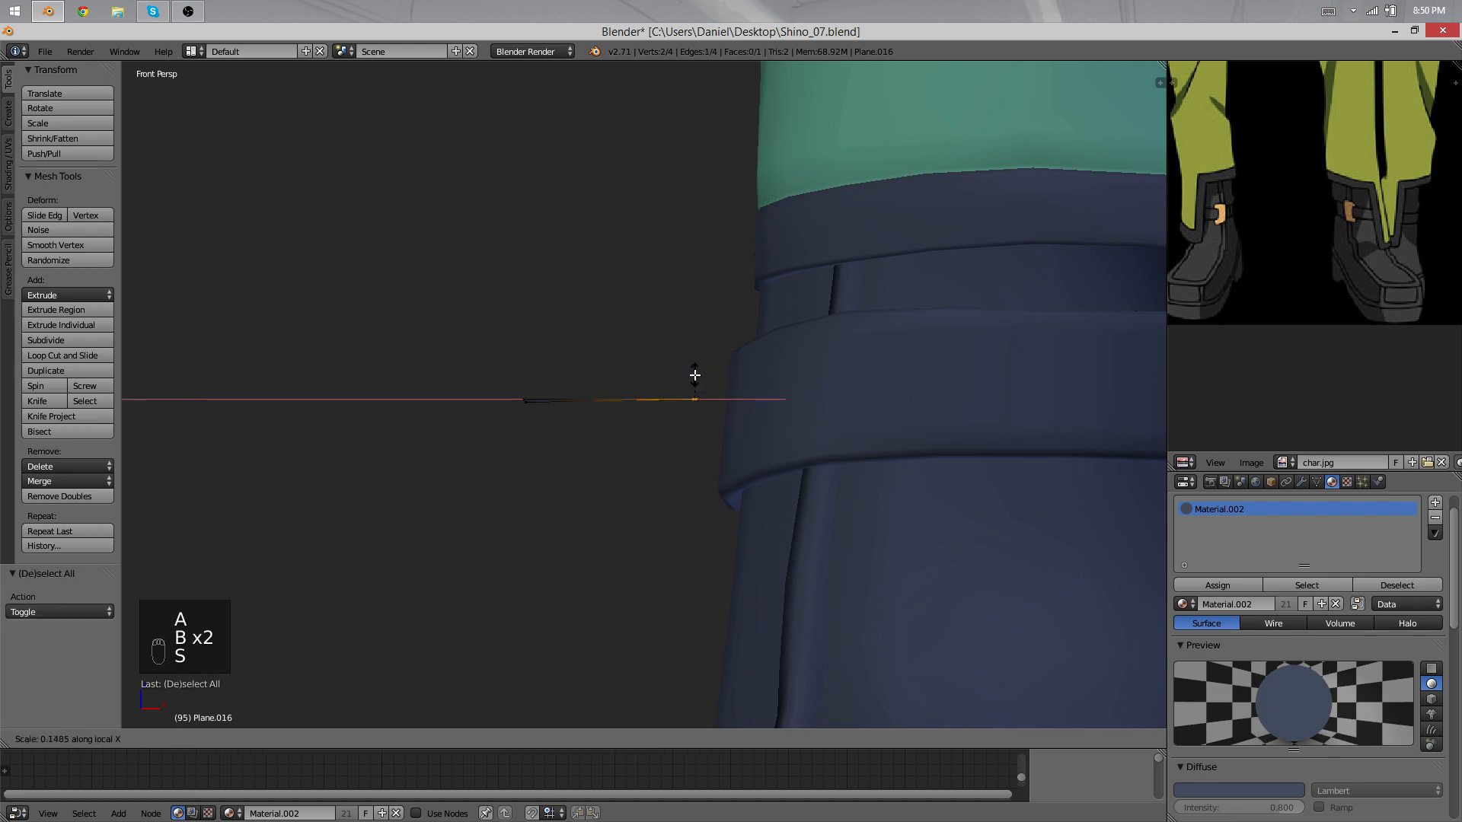
left_click(695, 375)
Step: Straighten the strip's two long edges by scaling each to 0 along the Y axis
middle_click_drag(629, 358, 608, 415)
right_click(608, 414, "alt")
key("s")
key("y")
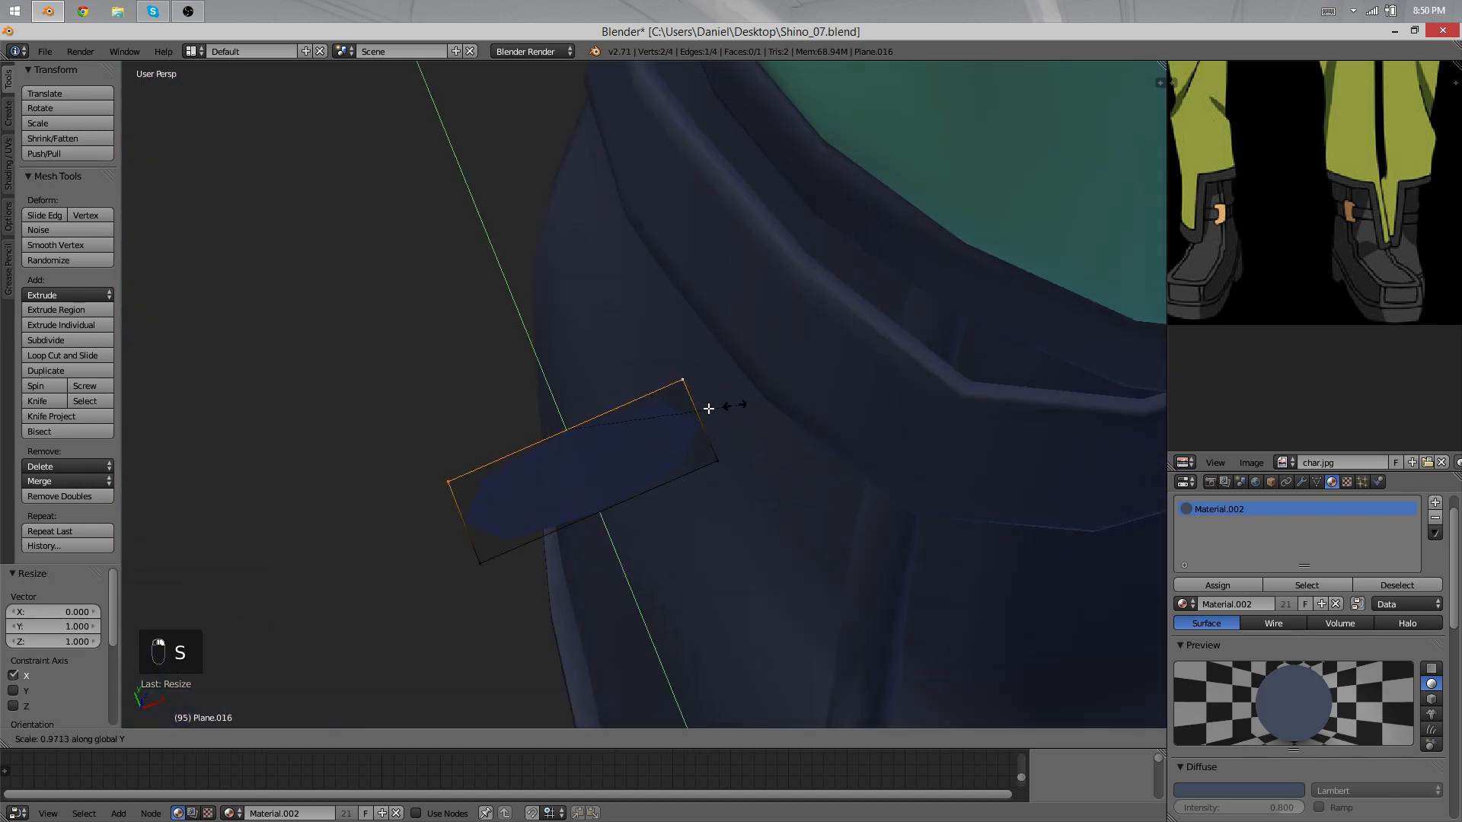
key("0")
key("Return")
key("s")
key("y")
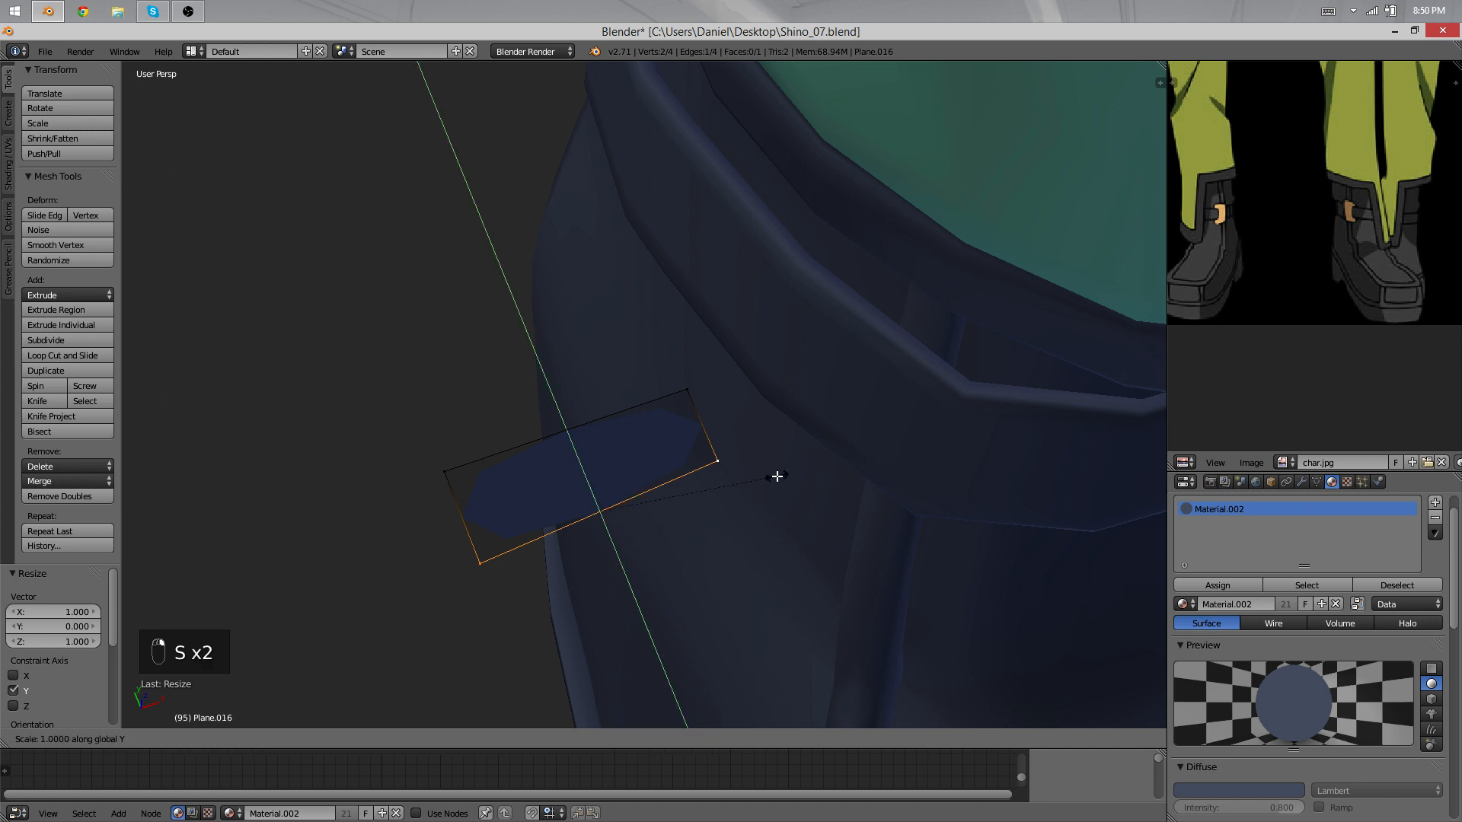
key("Return")
key("a")
key("a")
key("a")
key("a")
key("a")
scroll(708, 586, "down", 3)
scroll(708, 525, "up", 3)
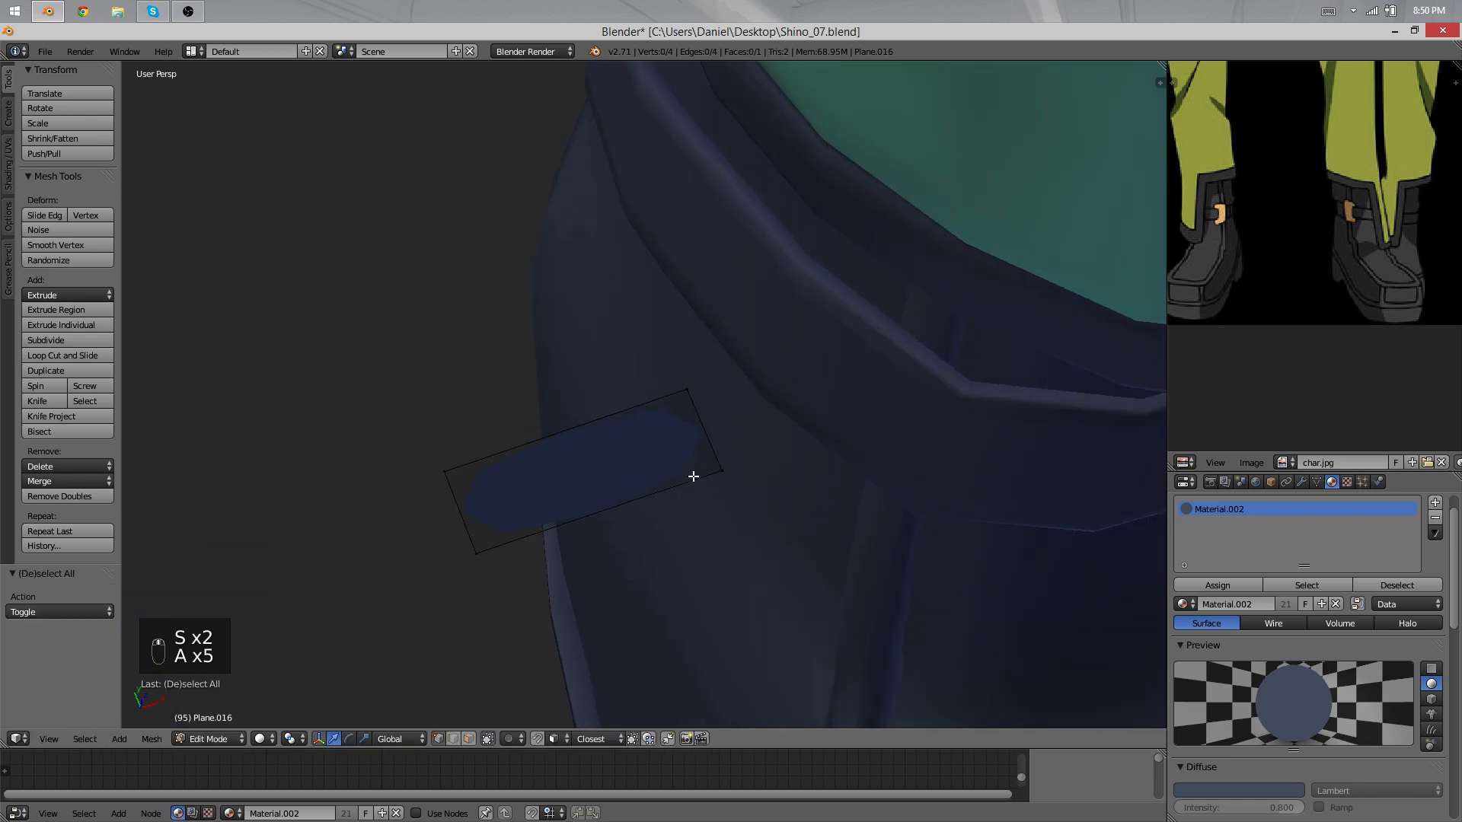
key("a")
Step: Extrude both short ends of the strip outward along X, by -0.028 at one end and 0.030 at the other
middle_click_drag(711, 457, 609, 427)
right_click(572, 418)
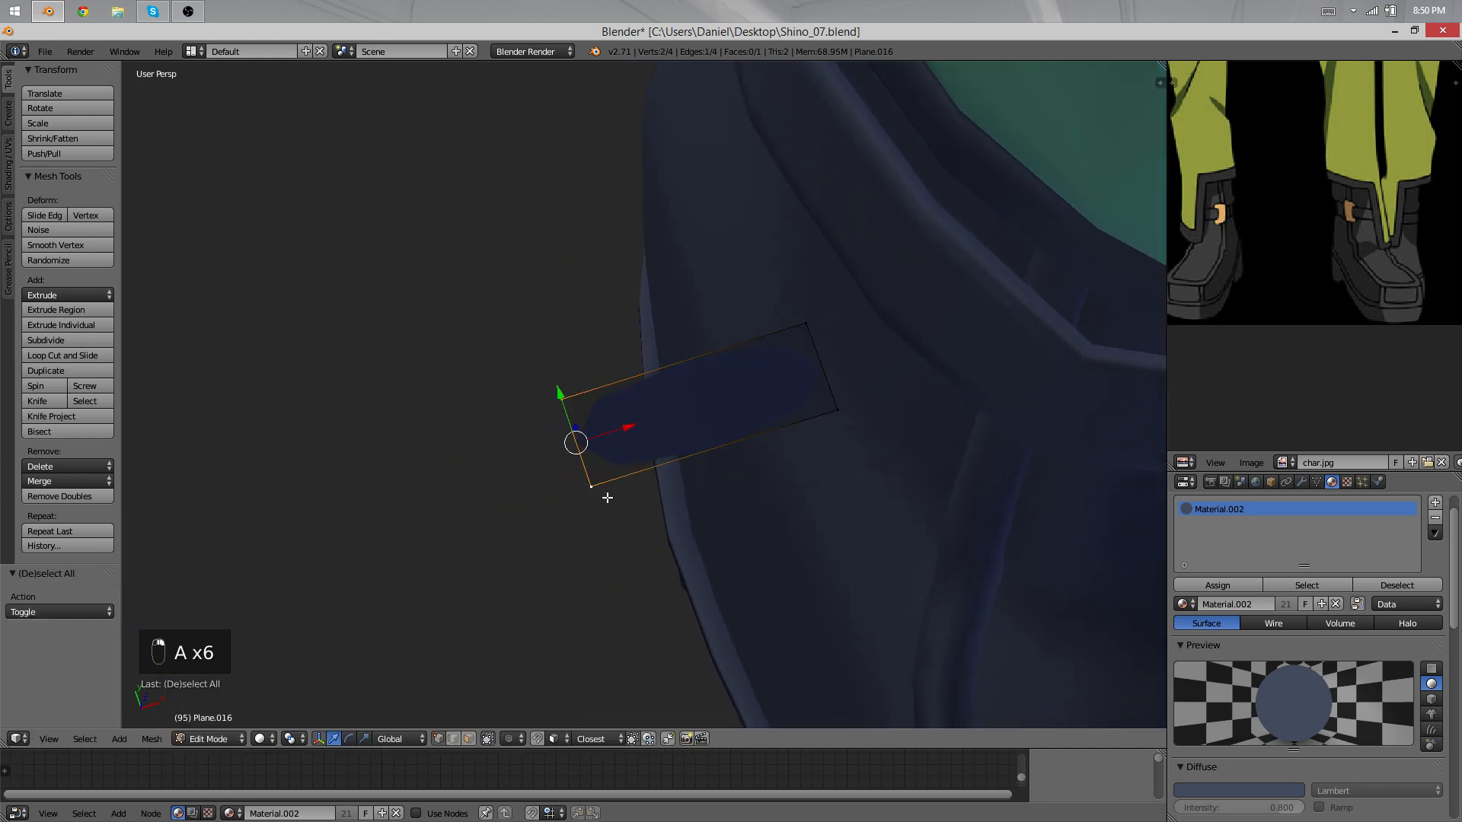
key("e")
left_click(524, 509)
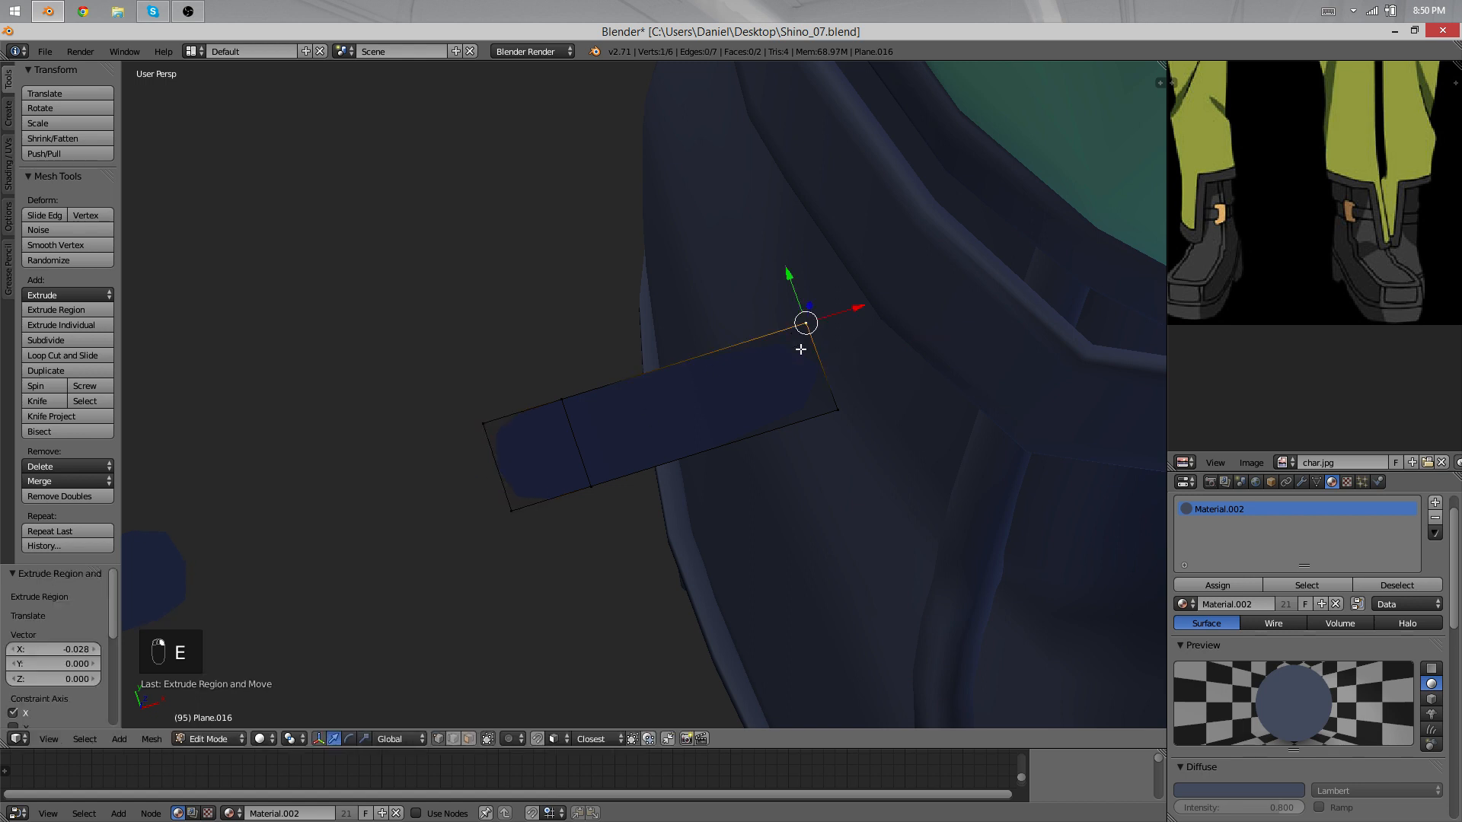
key("e")
left_click(930, 392)
right_click(922, 387)
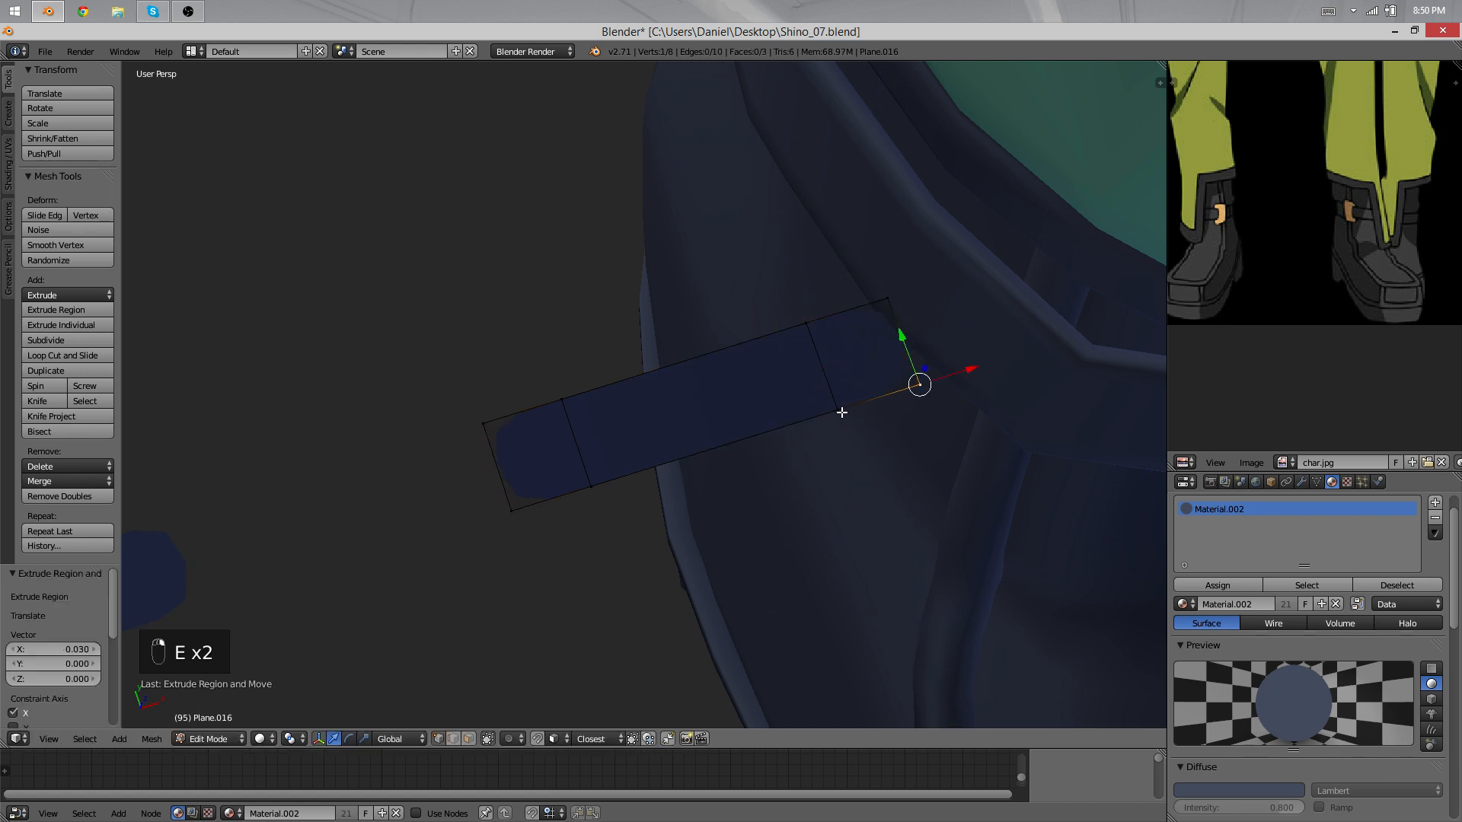
key("e")
right_click(1045, 556)
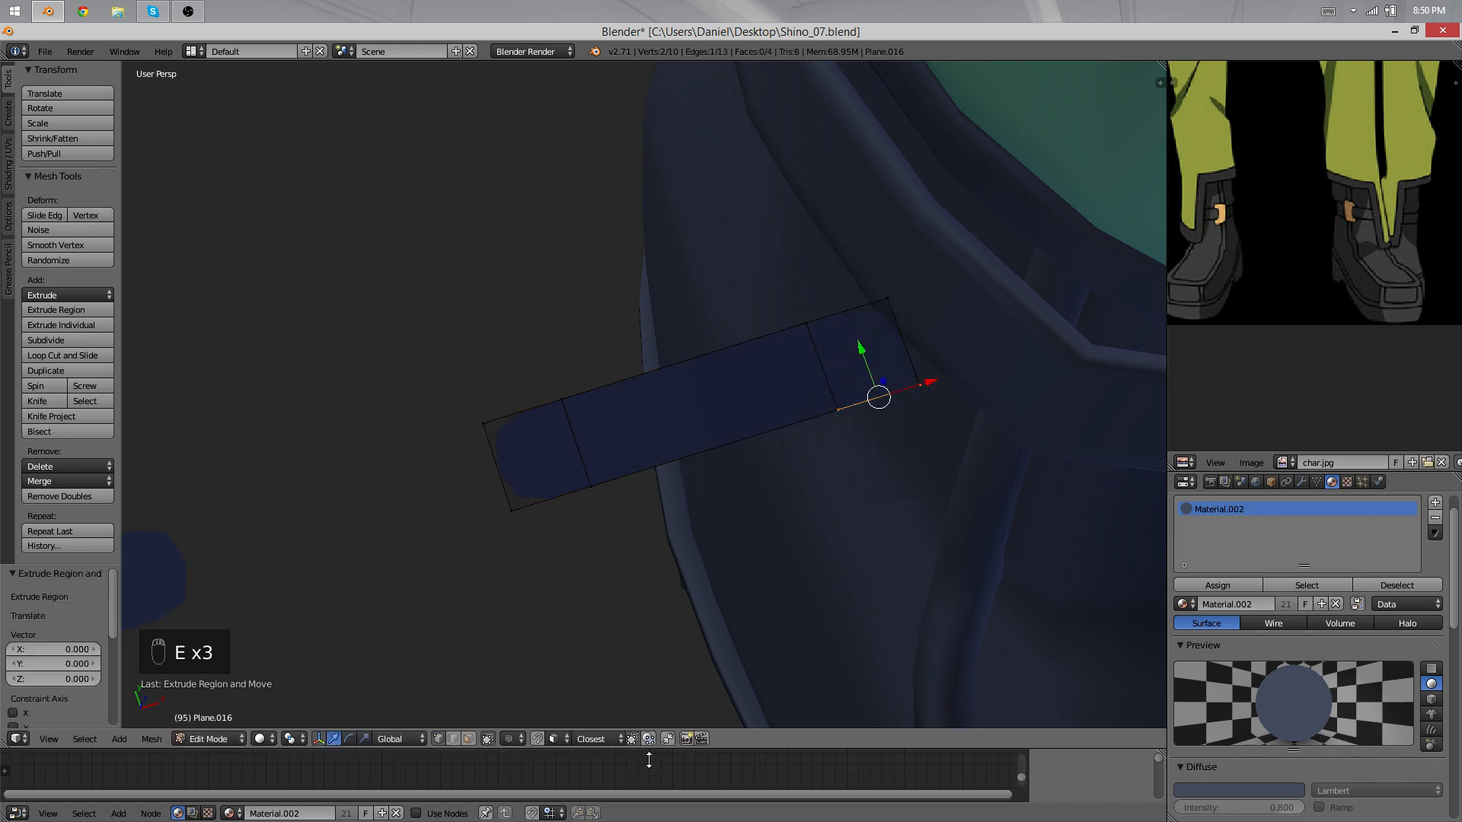
key("ctrl+z")
Step: In edge select mode, extrude the long-side edges of both end segments along Y to form a U shape
left_click(466, 738)
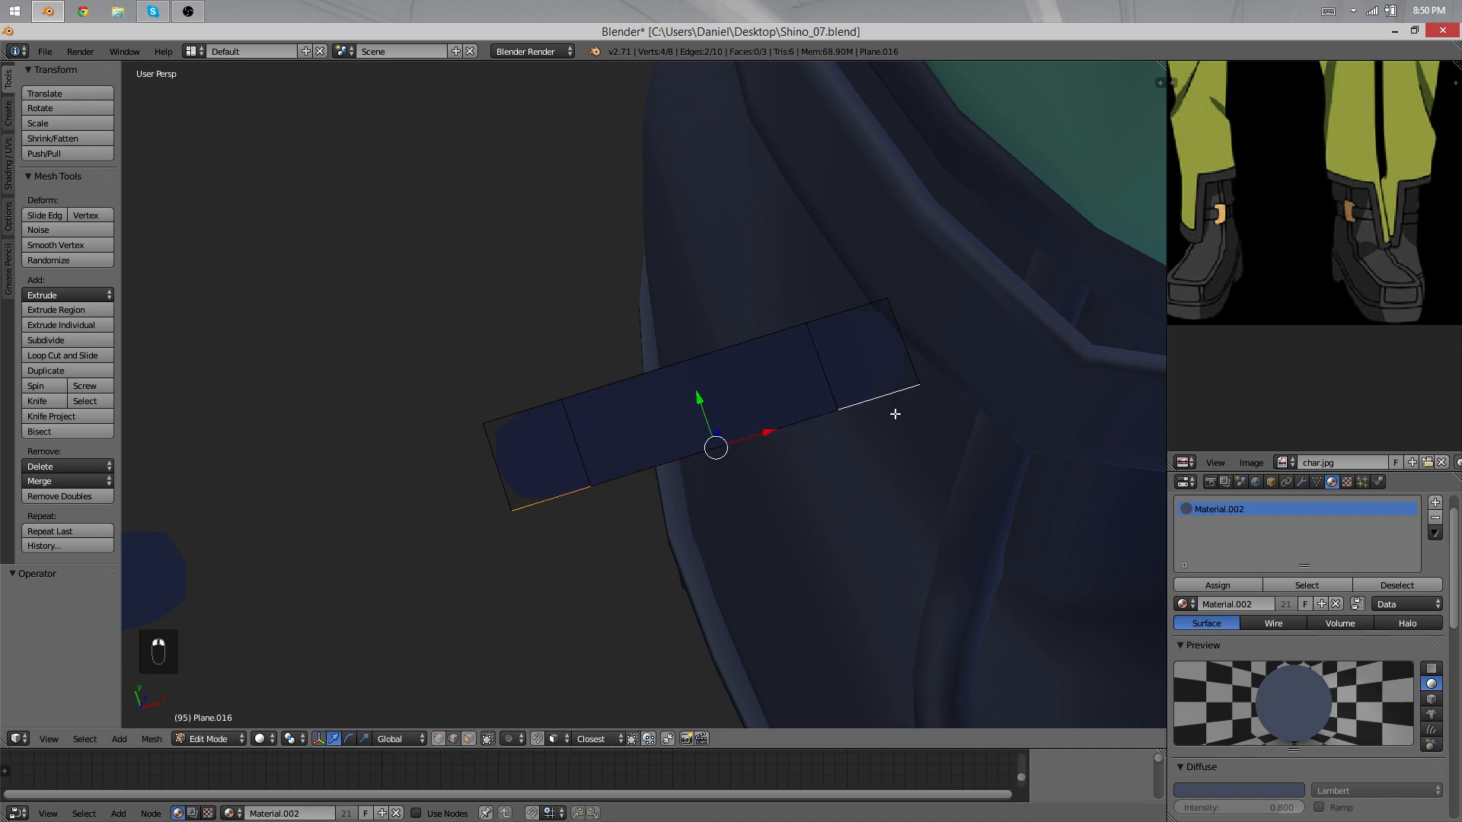
key("e")
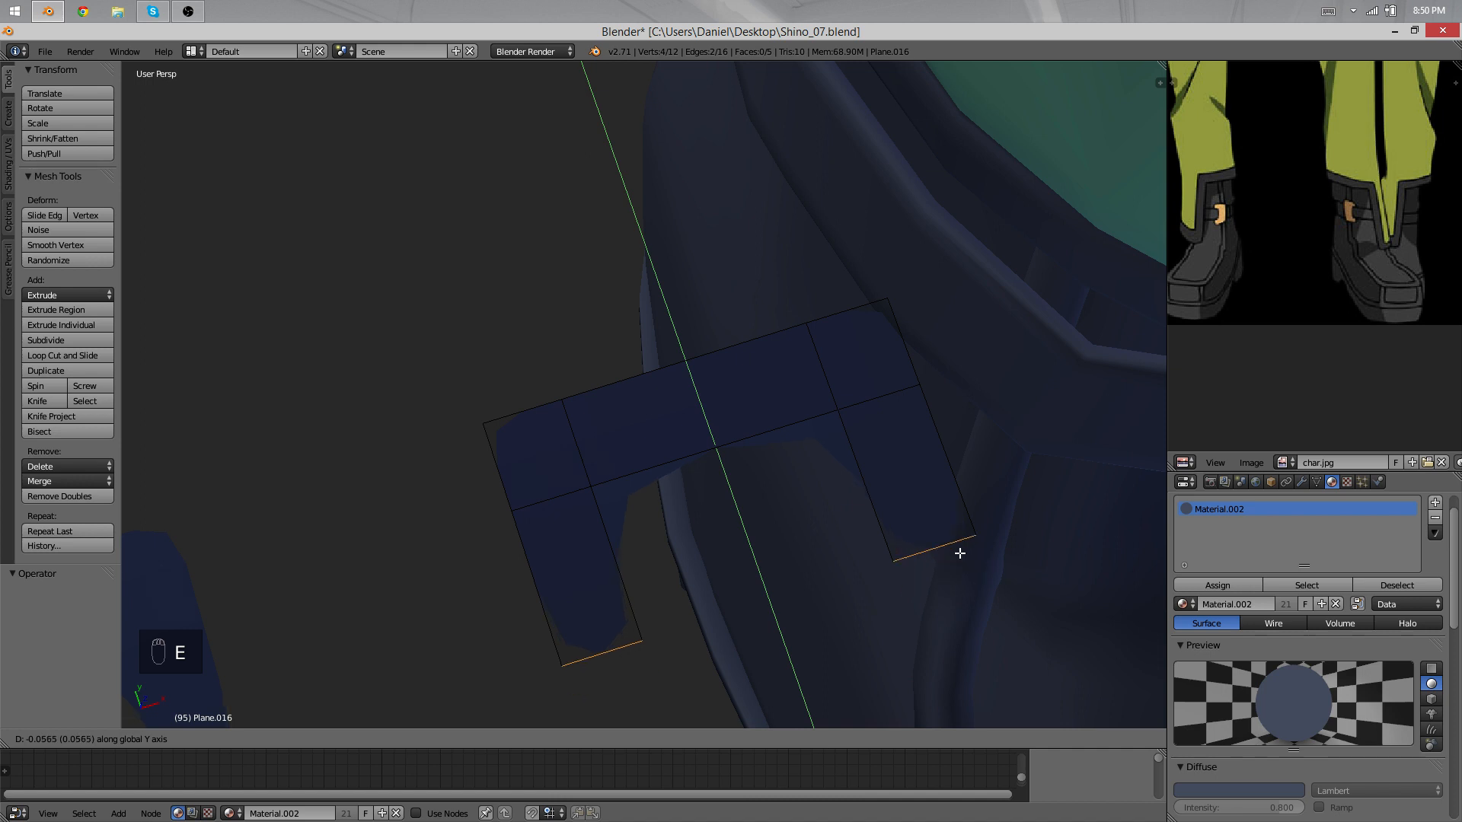
left_click(957, 520)
Step: Add supporting loop cuts near the leg ends and beside both corners of the U-shaped buckle
key("ctrl+r")
left_click(893, 528)
key("ctrl+r")
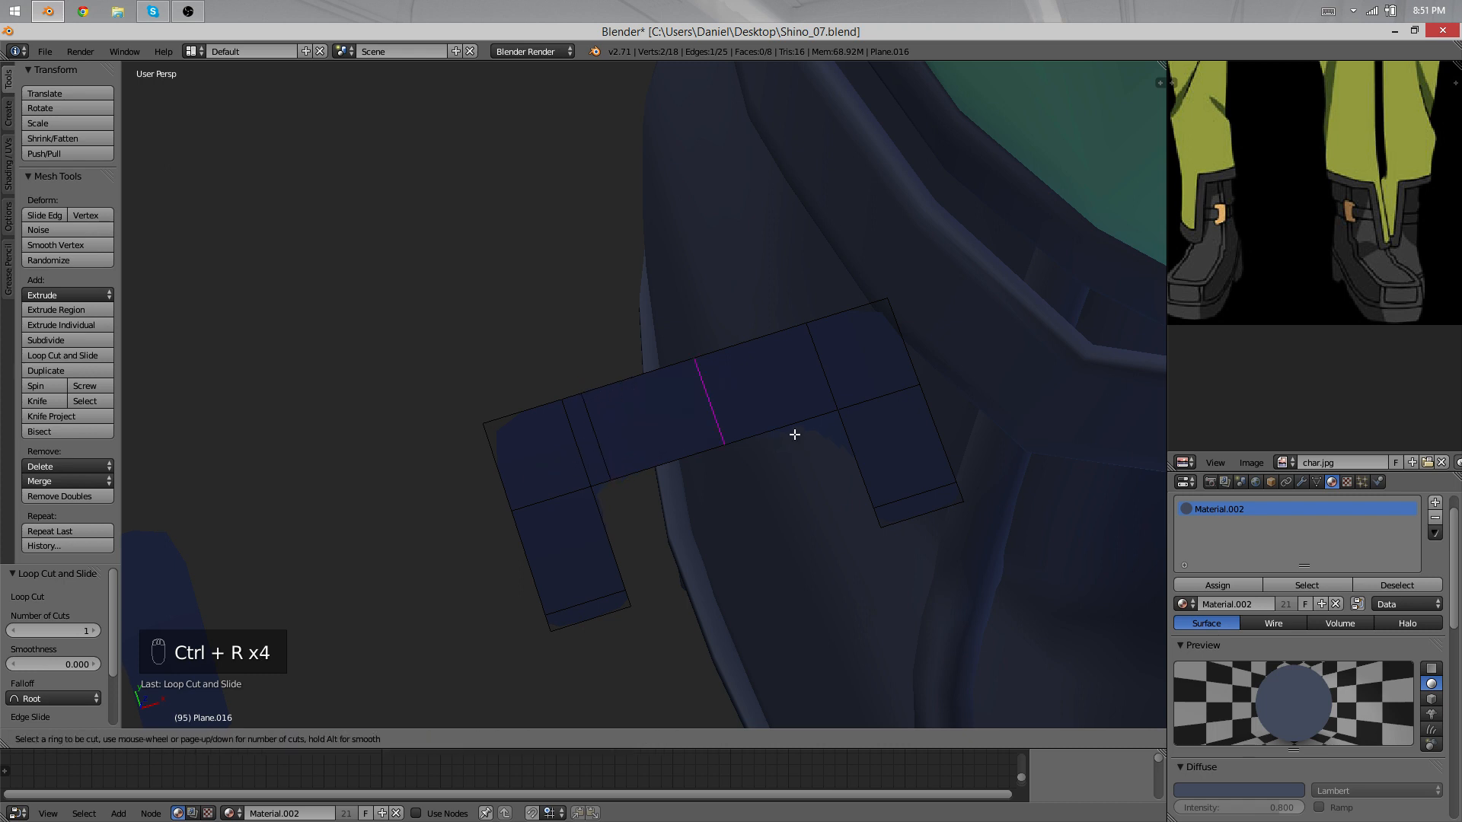
left_click(863, 415)
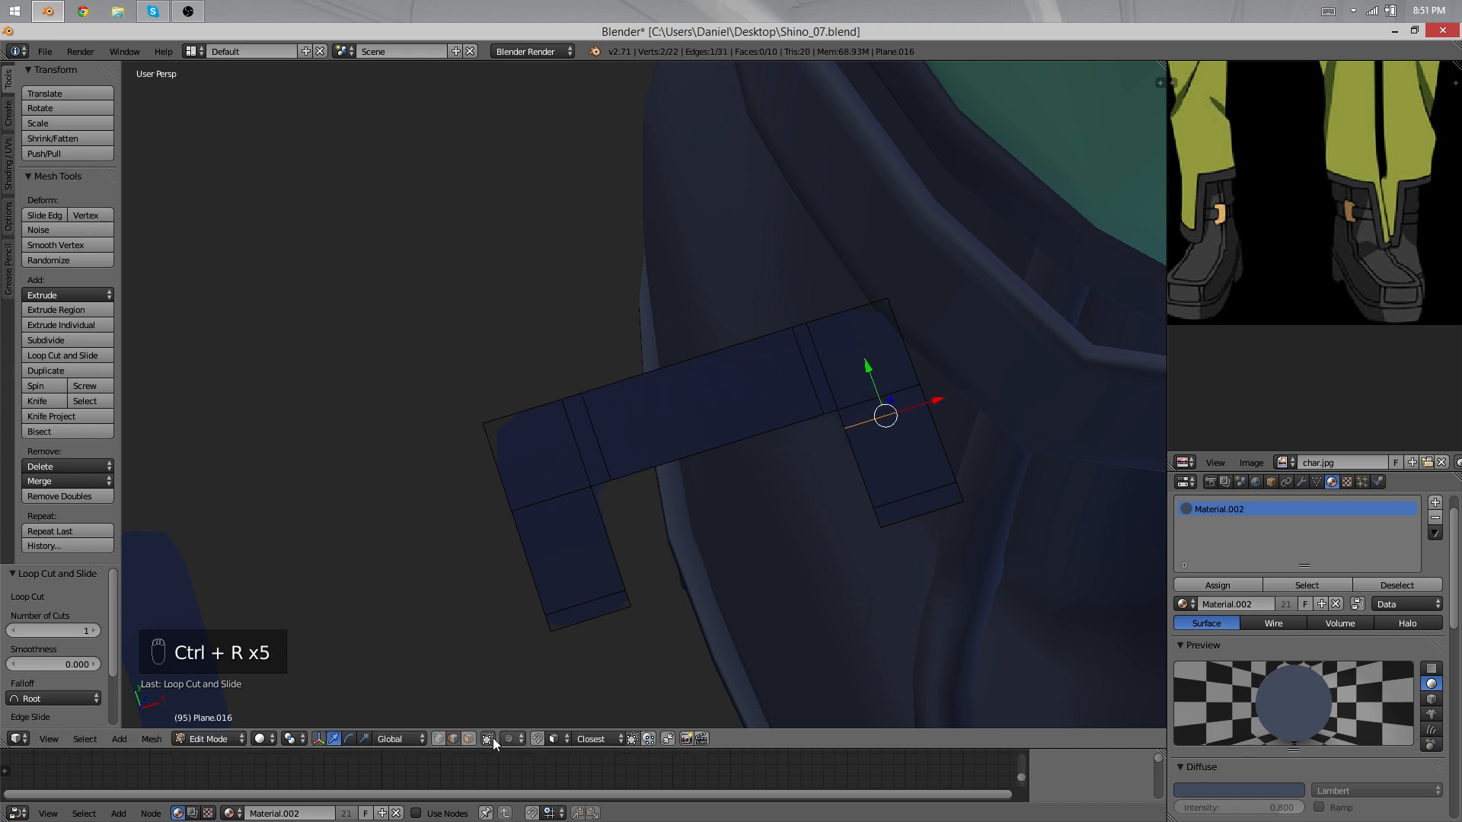
Step: Miter the corner nearest the boot by merging its outer vertices, moving the adjacent vertex 0.031 along X and deleting the extra edge loop
right_click(886, 307, "shift")
key("w")
left_click(887, 307)
left_click(890, 292)
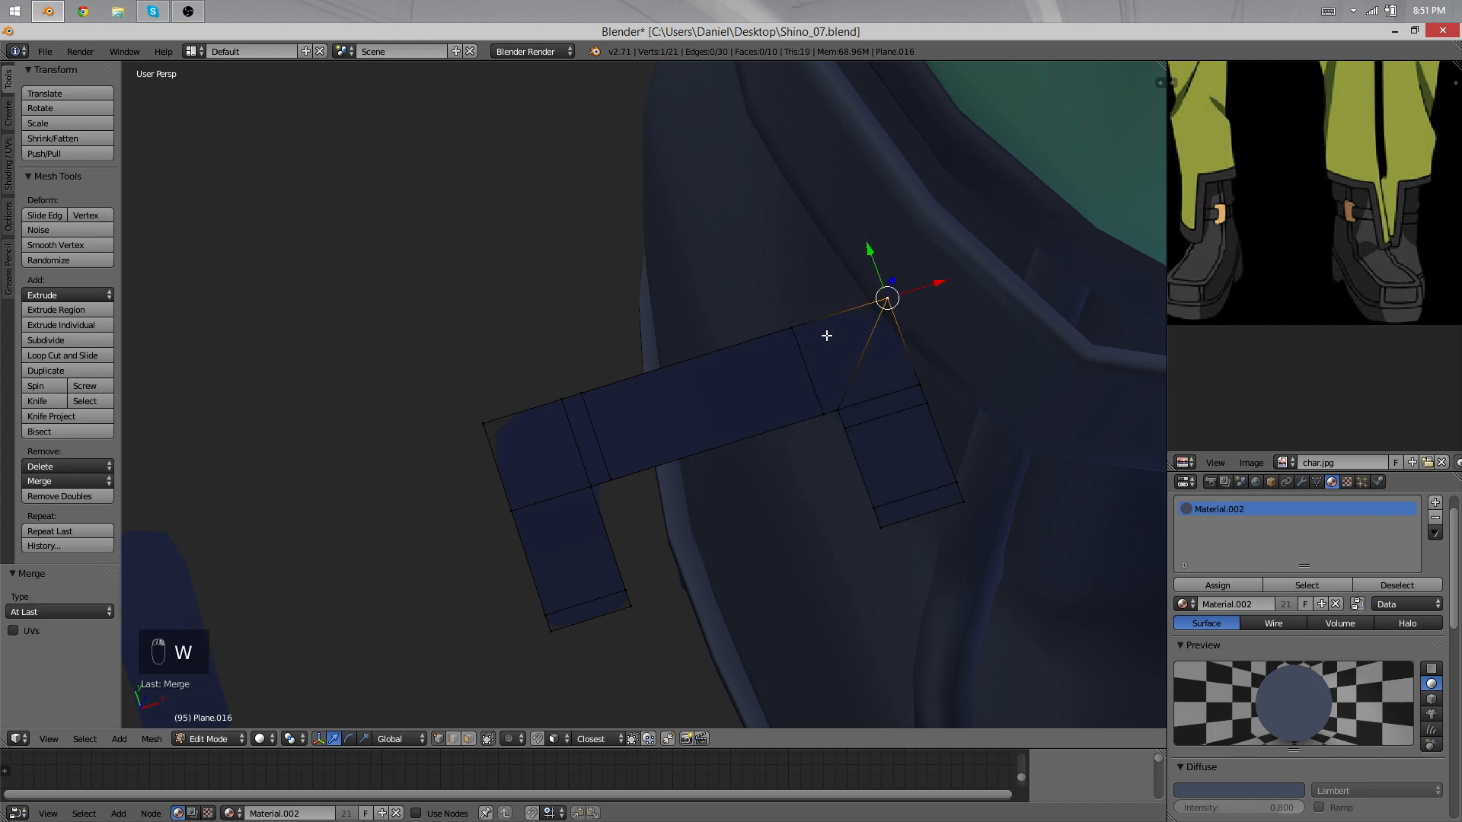
key("g")
left_click(885, 304)
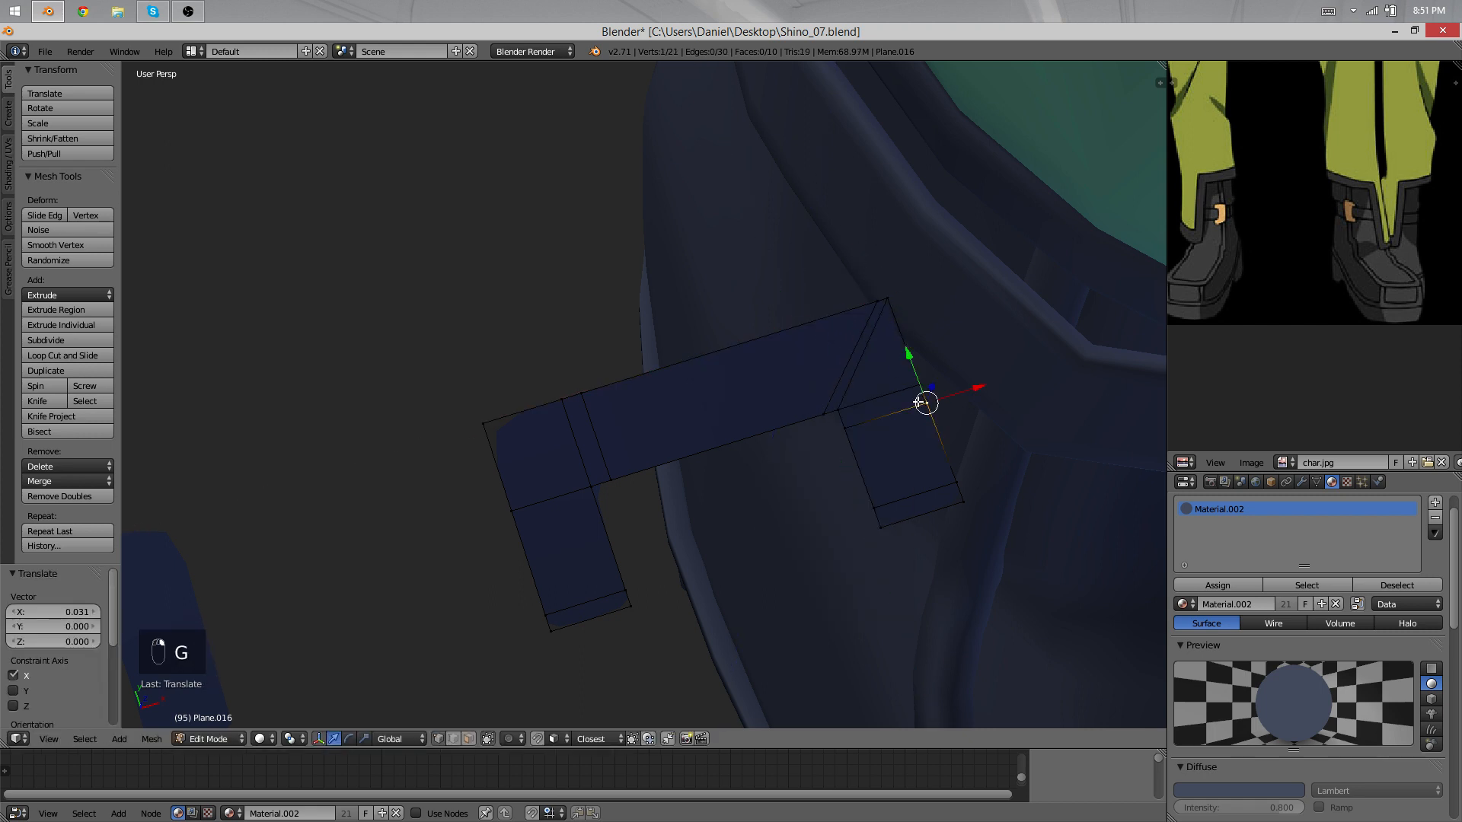
key("x")
left_click(865, 600)
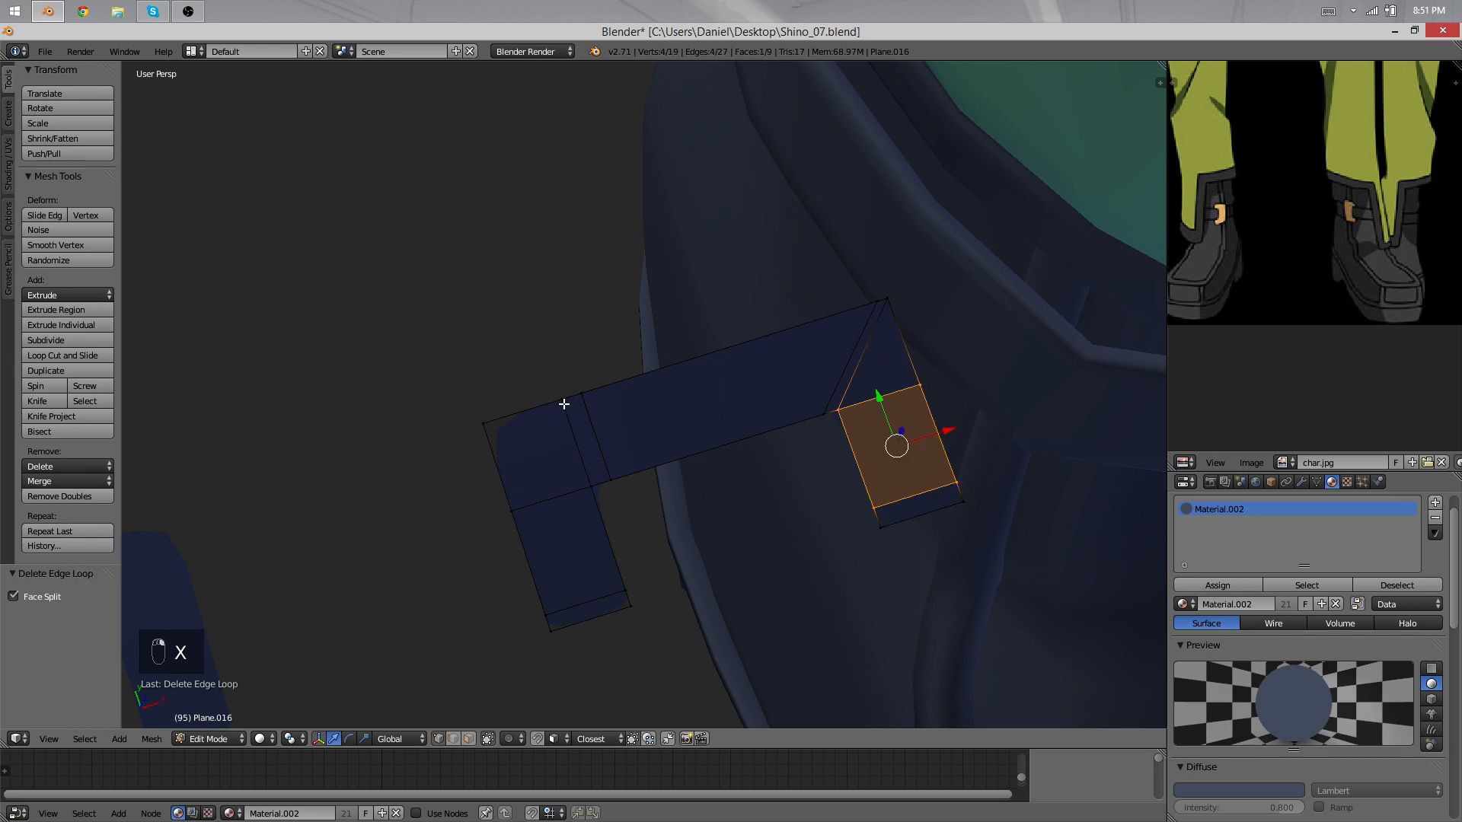
Step: Merge the outer vertices at the opposite corner with At Last and move the adjacent vertex -0.029 along X
right_click(561, 399)
right_click(484, 423, "shift")
key("w")
left_click(477, 427)
left_click(477, 432)
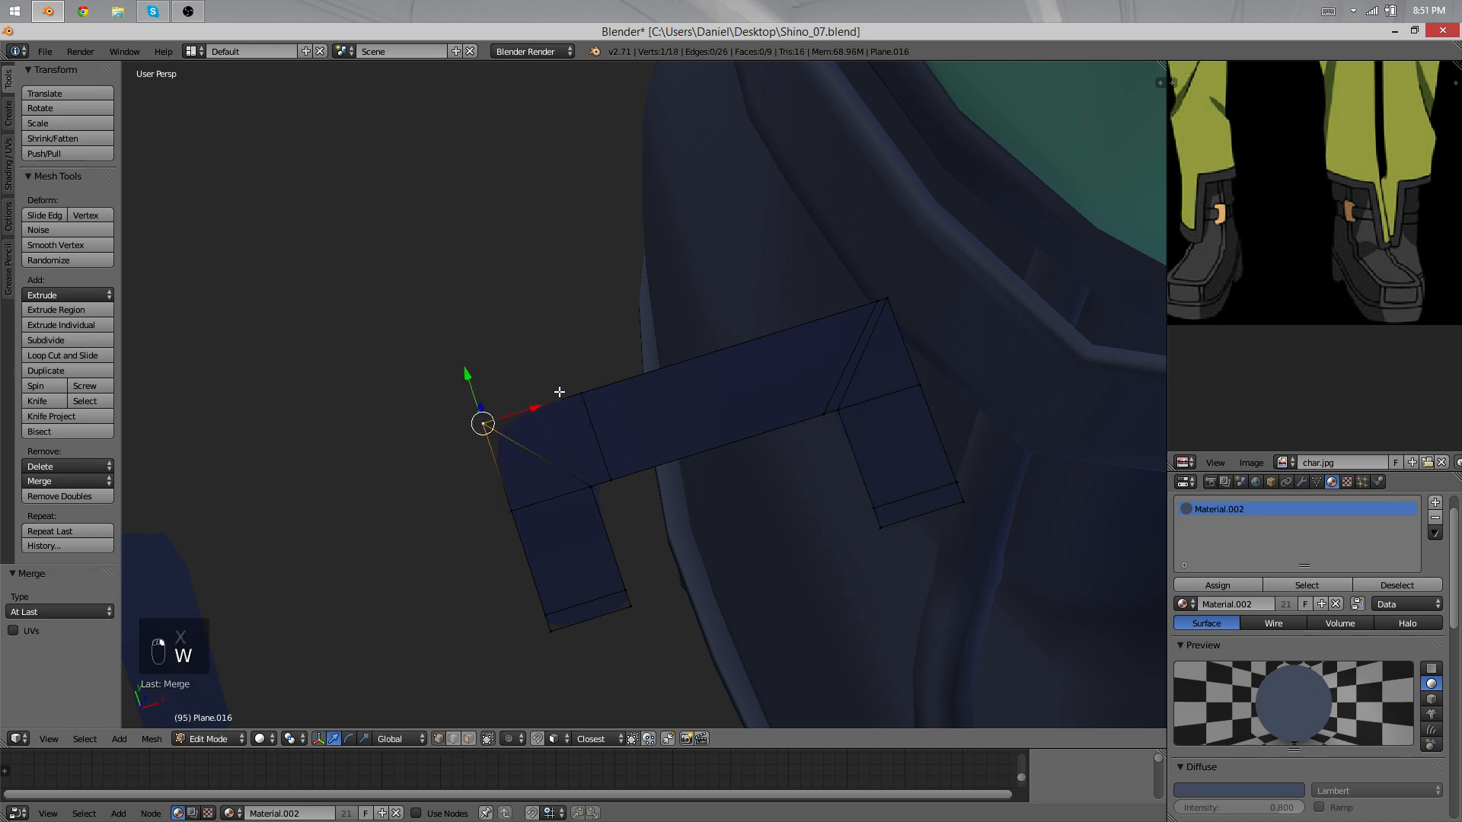
key("g")
left_click(512, 407)
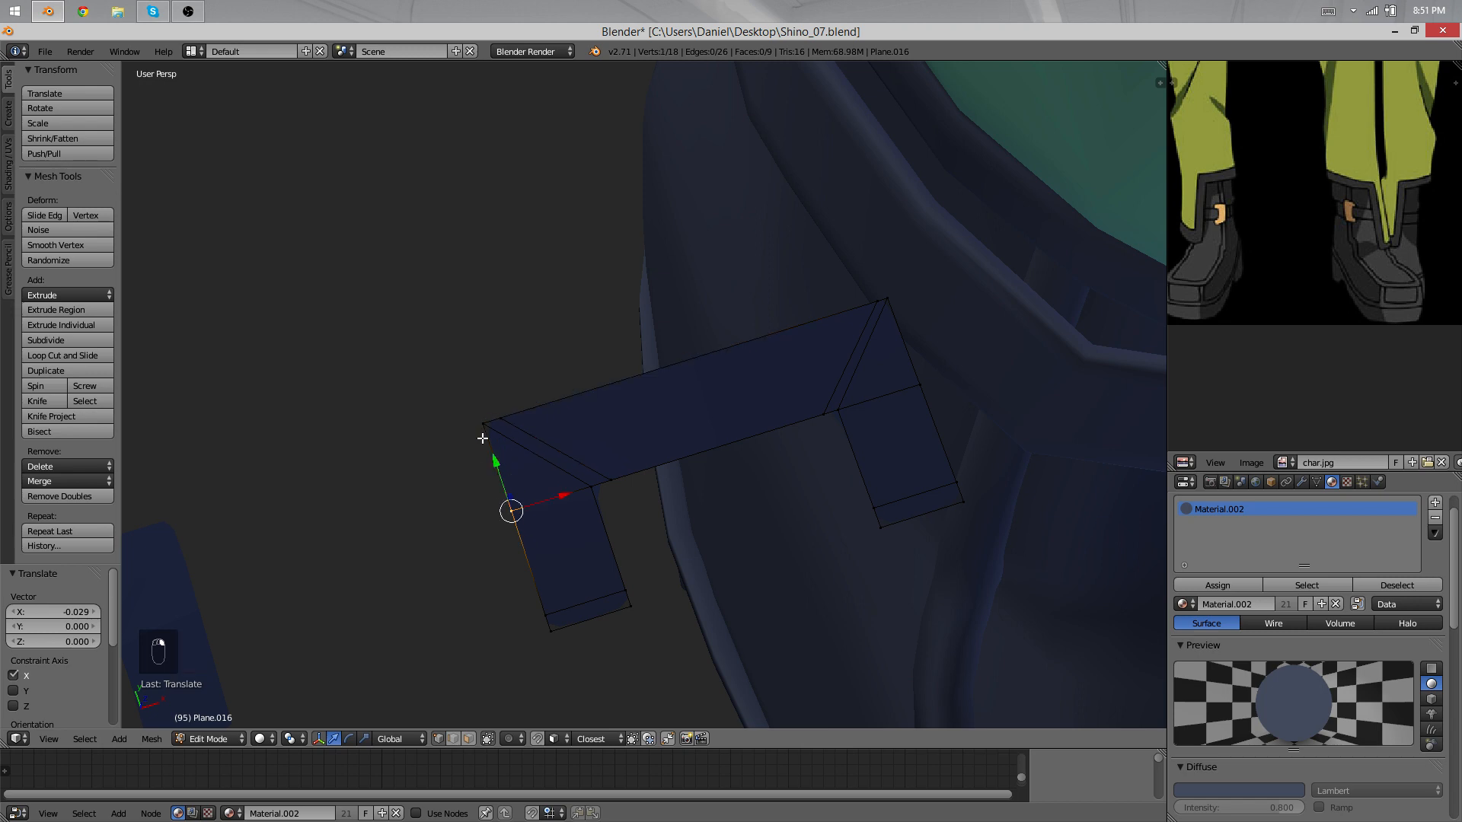
Step: Run Remove Doubles on the whole mesh and merge the side vertex below the far corner into the corner vertex
key("a")
key("a")
key("a")
key("w")
left_click(582, 510)
right_click(503, 509)
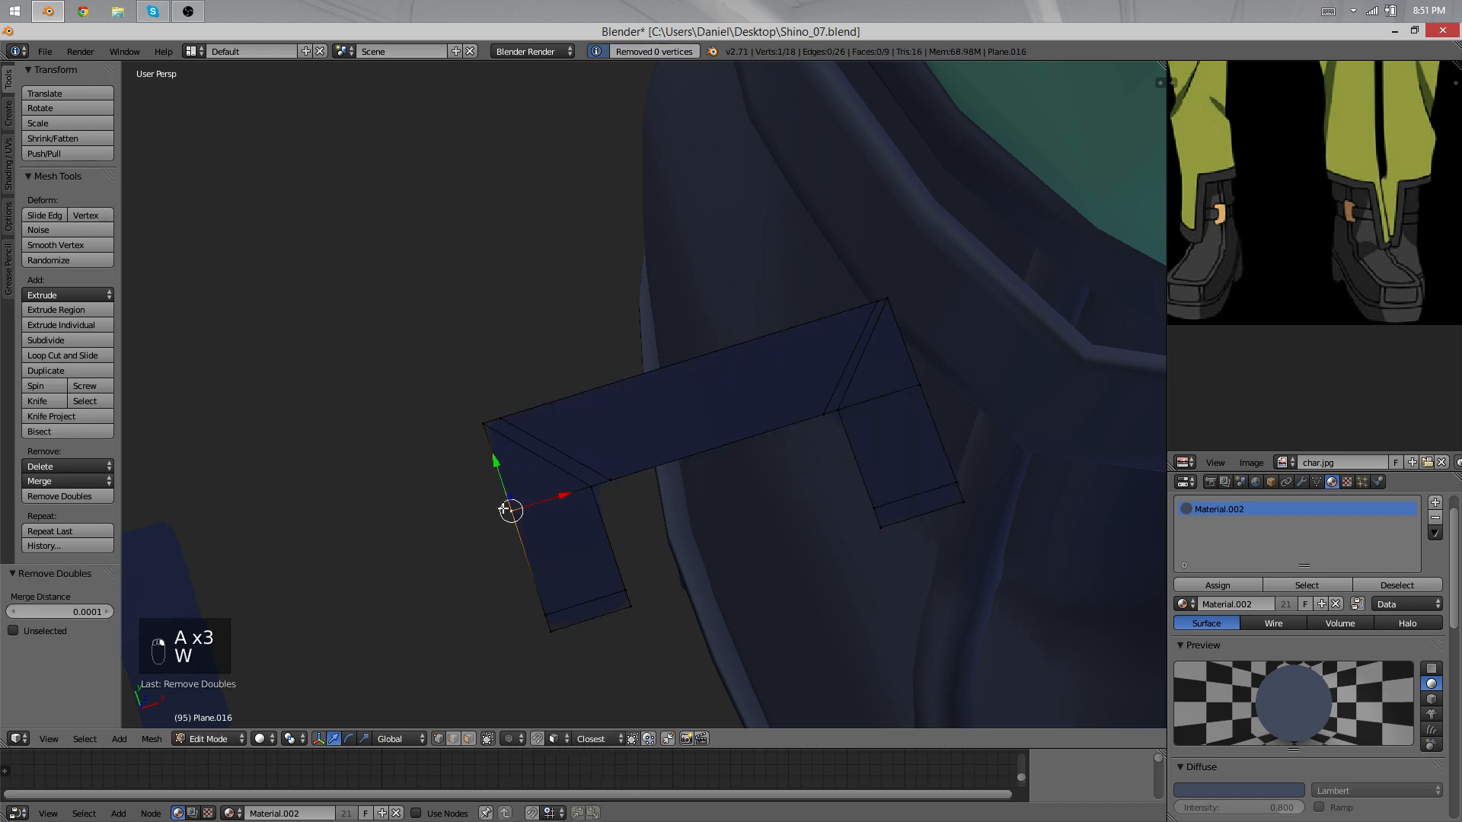
key("w")
left_click(461, 434)
left_click(466, 423)
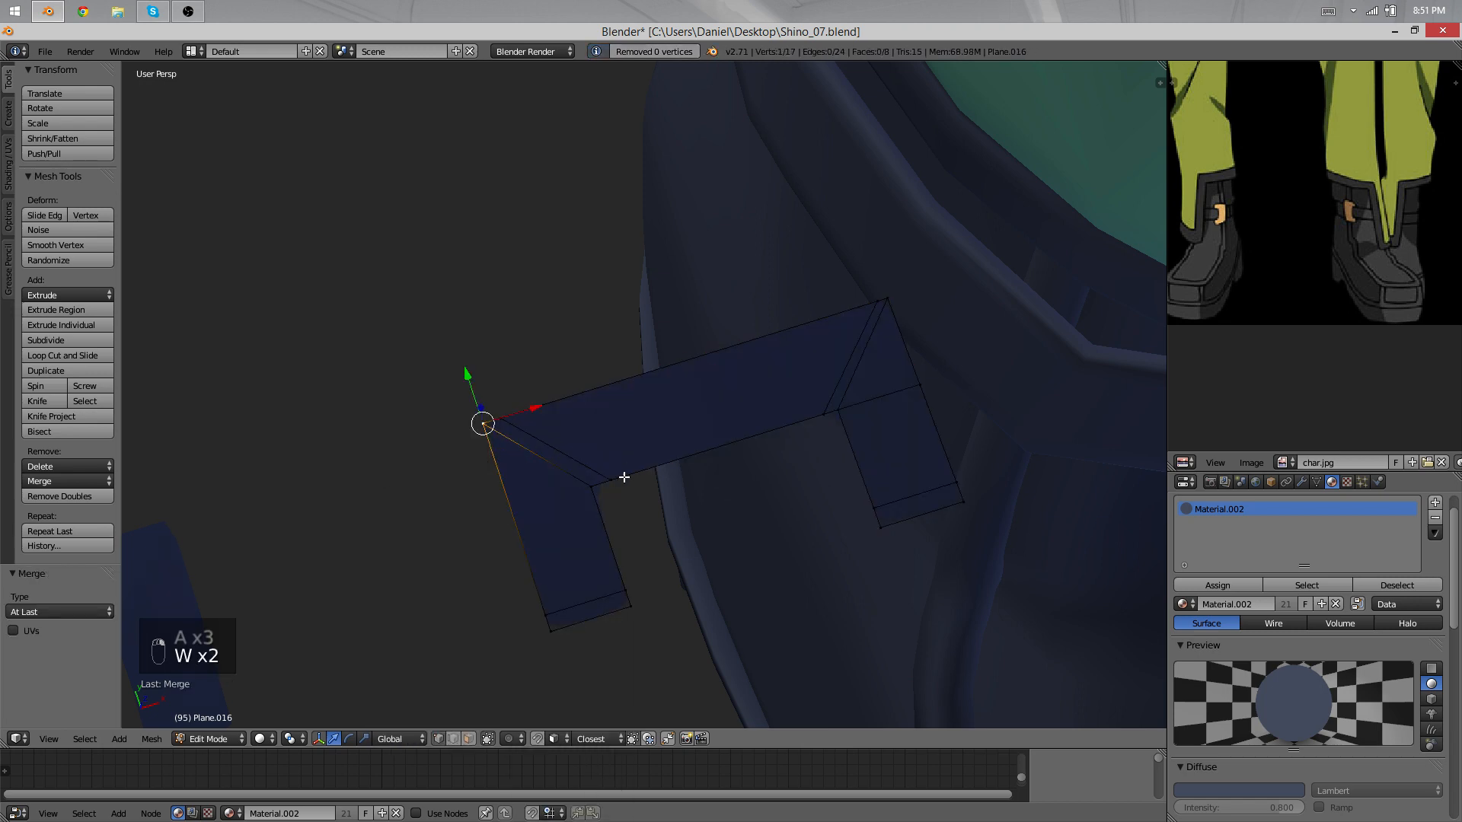
Step: Move the leg-side diagonal edges of both corners -0.005 along Y
key("Tab")
scroll(678, 473, "down", 1)
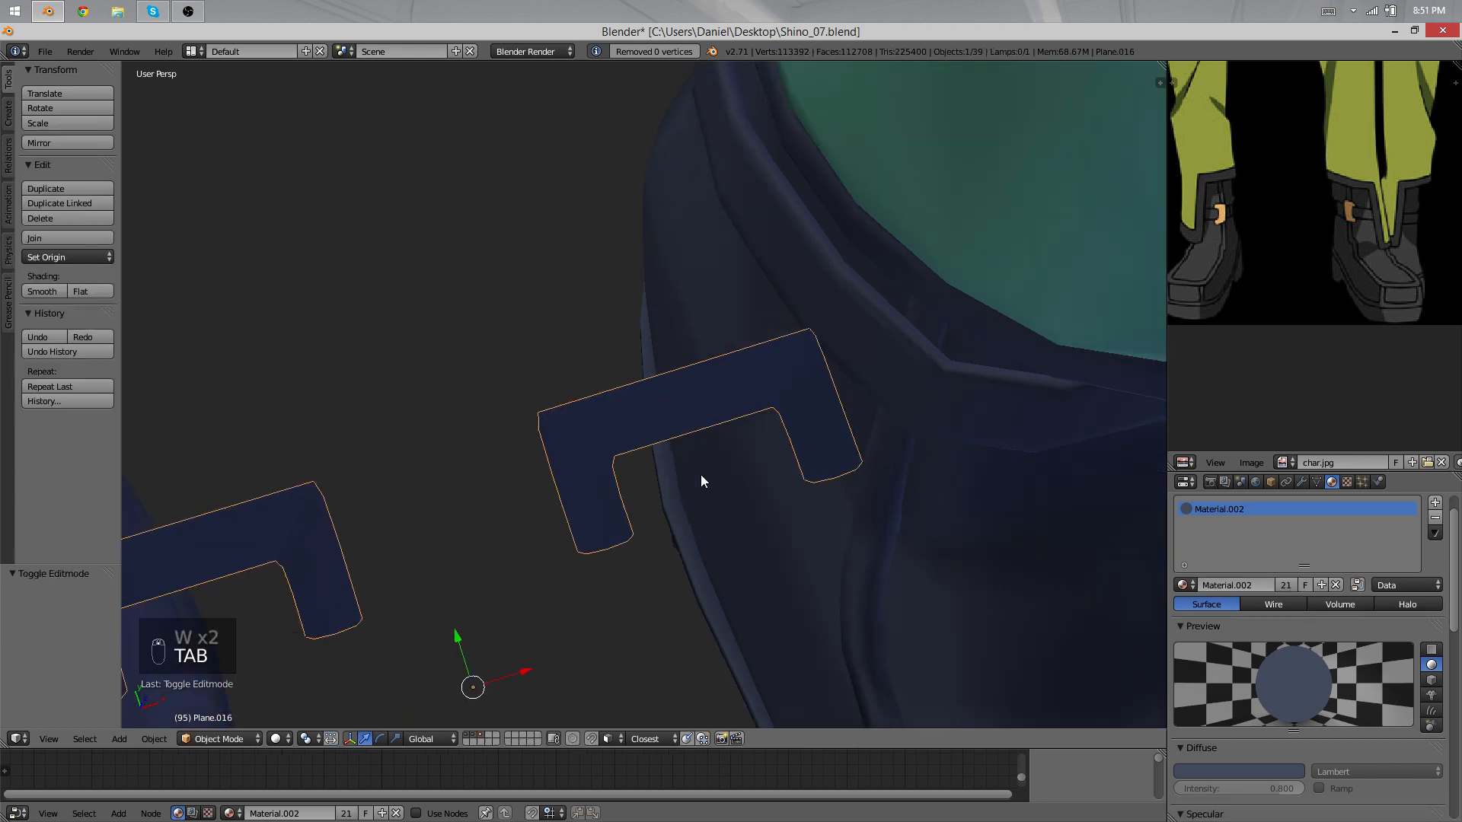
scroll(701, 474, "up", 3)
key("Tab")
key("g")
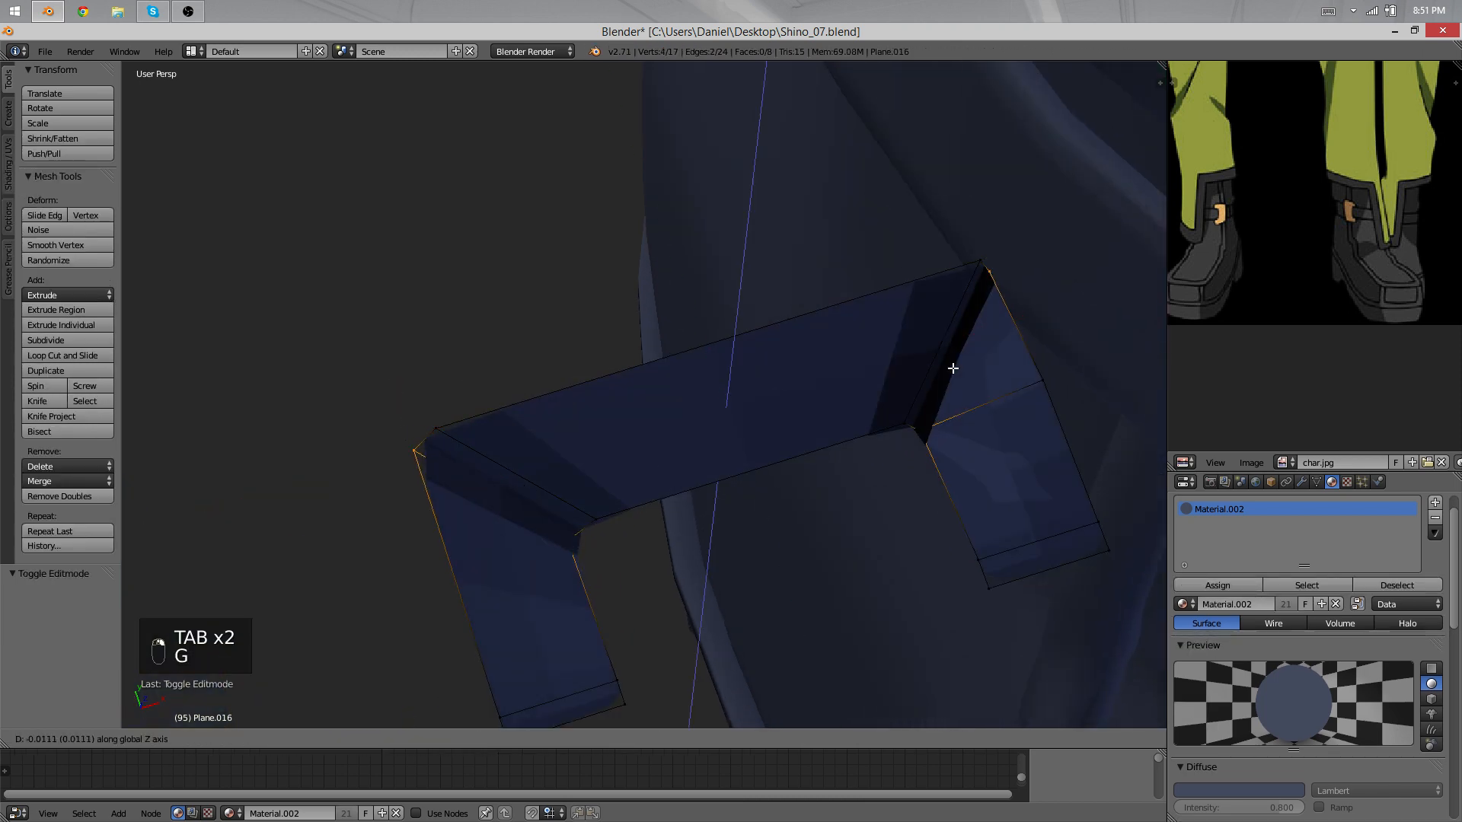
key("g")
left_click(948, 390)
Step: Shift the crossbar-side diagonal edges outward along X, by -0.003 at the far corner and 0.002 at the corner nearest the boot
right_click(922, 385)
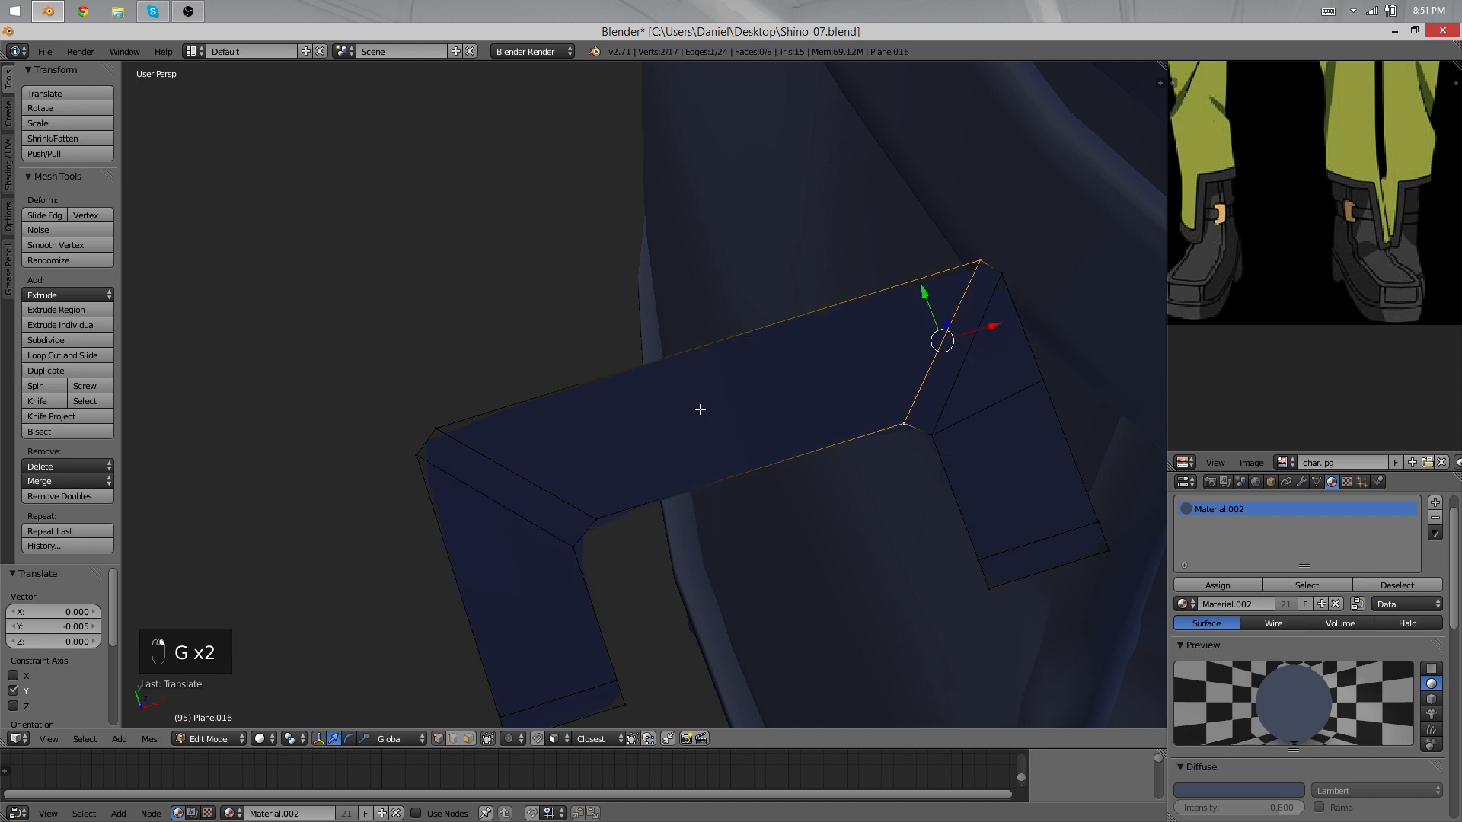
right_click(477, 460)
key("g")
middle_click(812, 372)
left_click(805, 374)
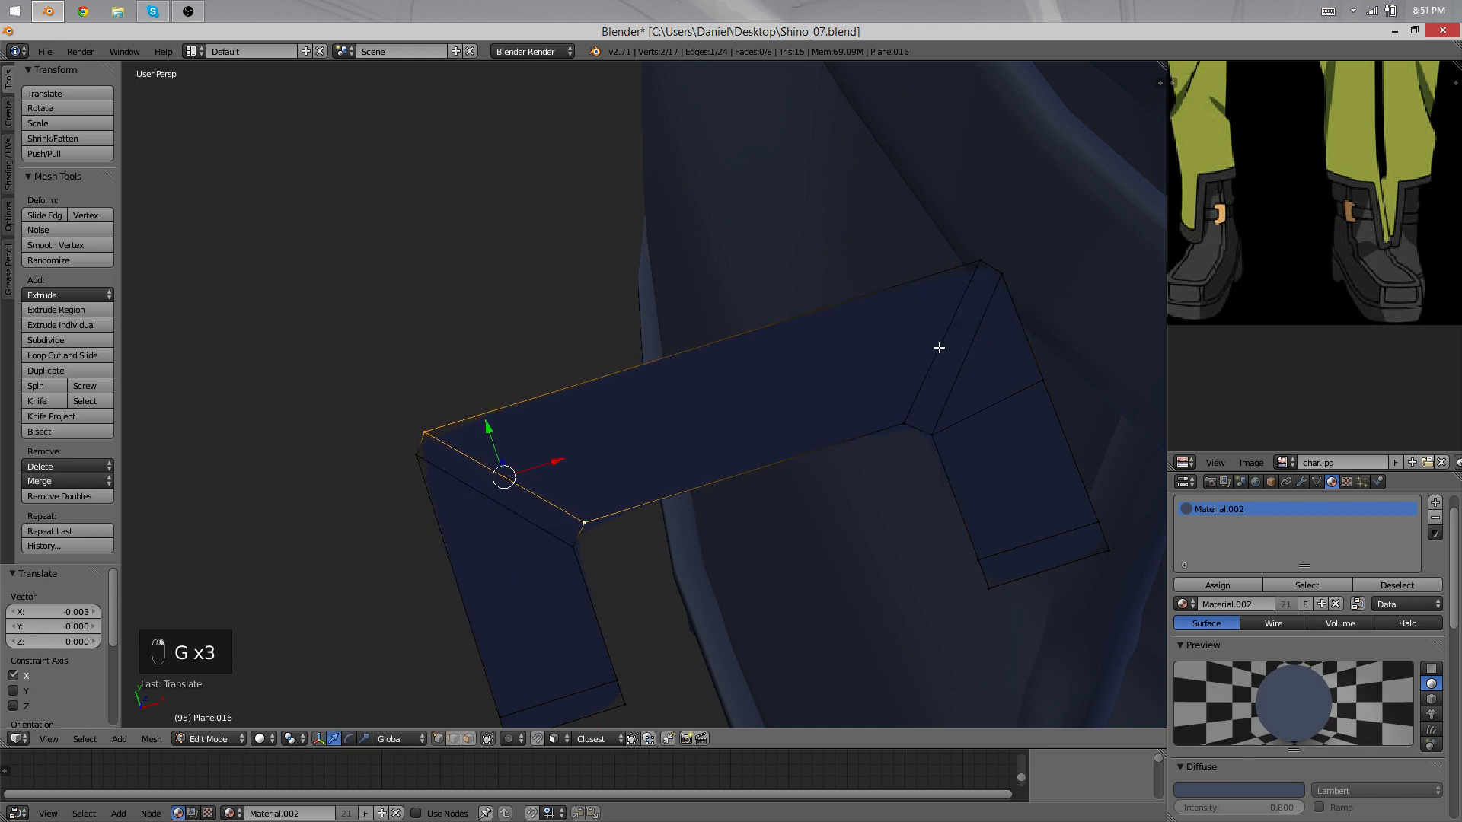
right_click(939, 348)
key("g")
middle_click(944, 349)
left_click(947, 350)
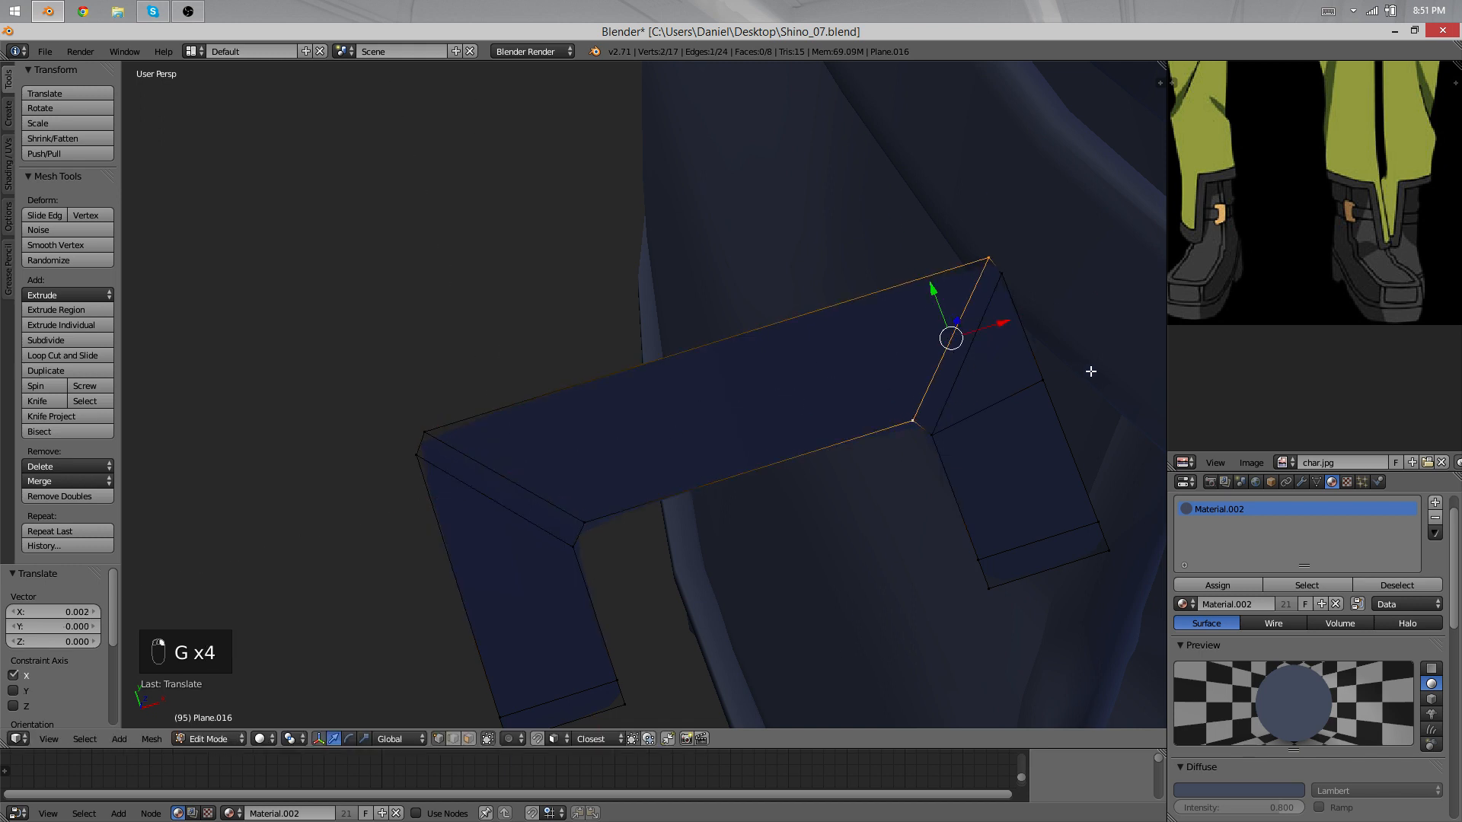
Step: Merge the leftover side vertex into the outer corner vertex nearest the boot using At Last
key("w")
key("w")
left_click(1007, 280)
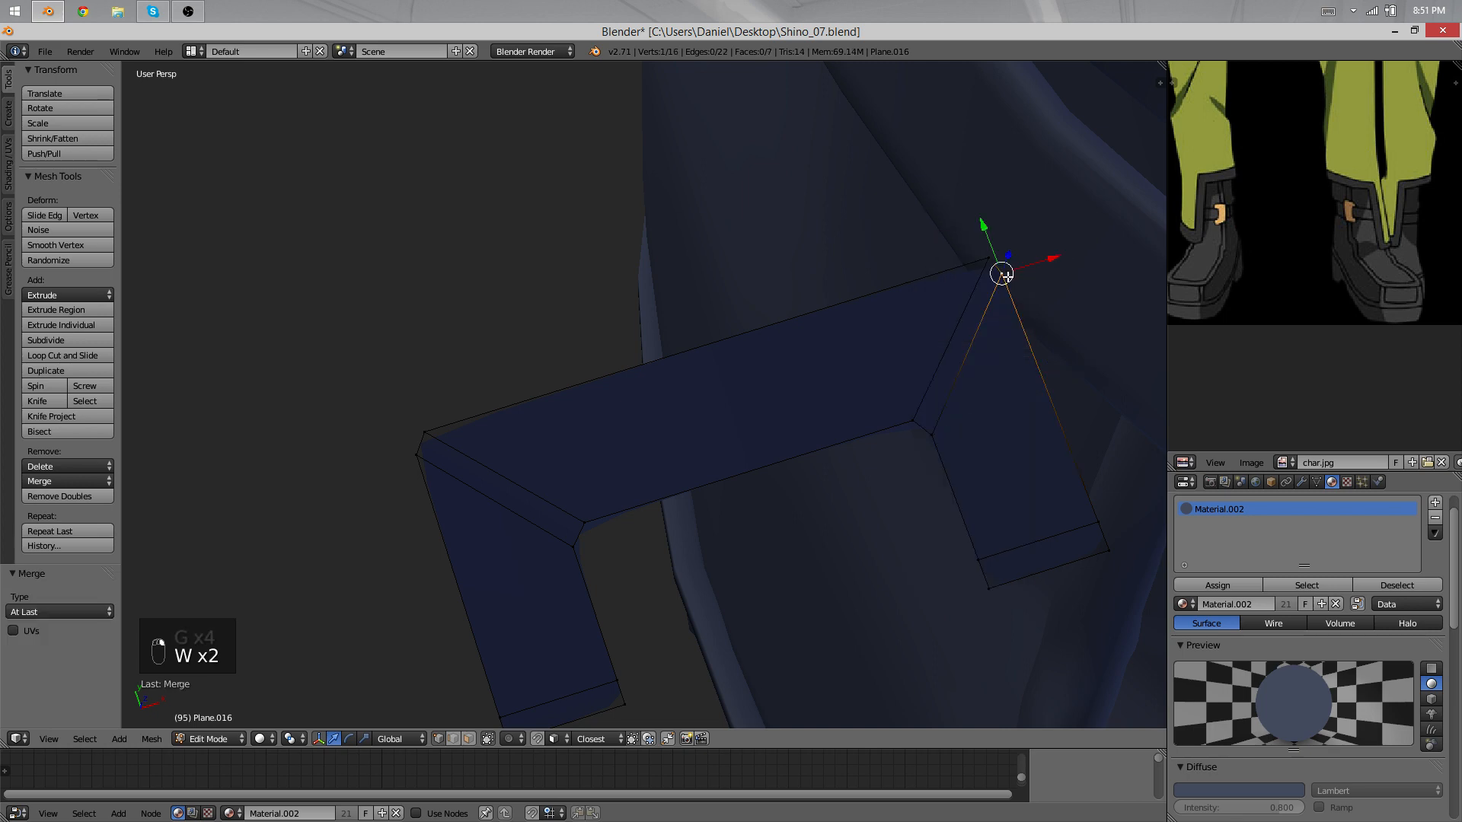
Step: Give the whole buckle the light yellow material Col1.002
scroll(776, 418, "down", 3)
key("a")
key("a")
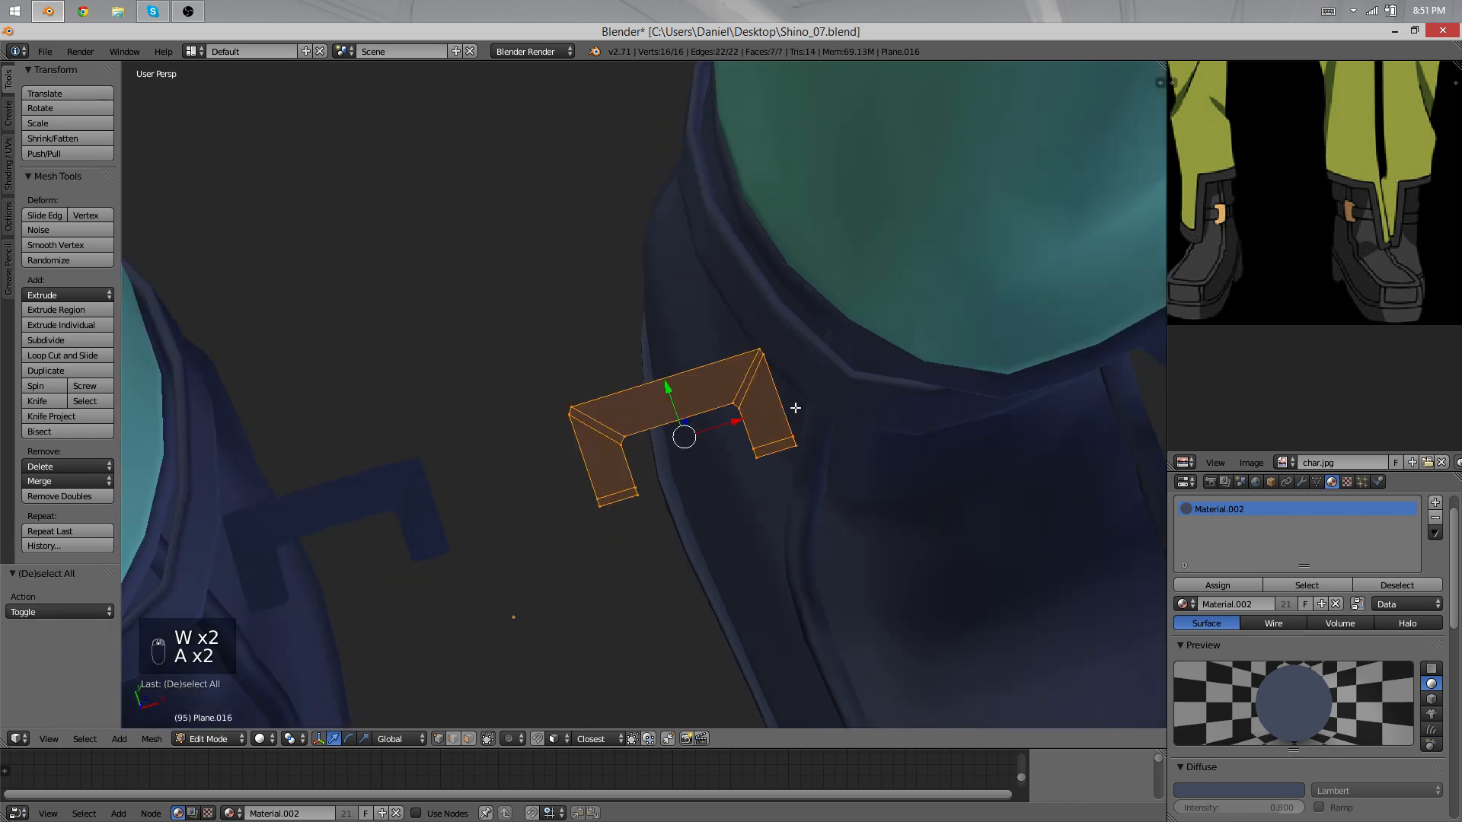
left_click(1183, 604)
left_click(1218, 654)
key("Tab")
scroll(640, 370, "down", 3)
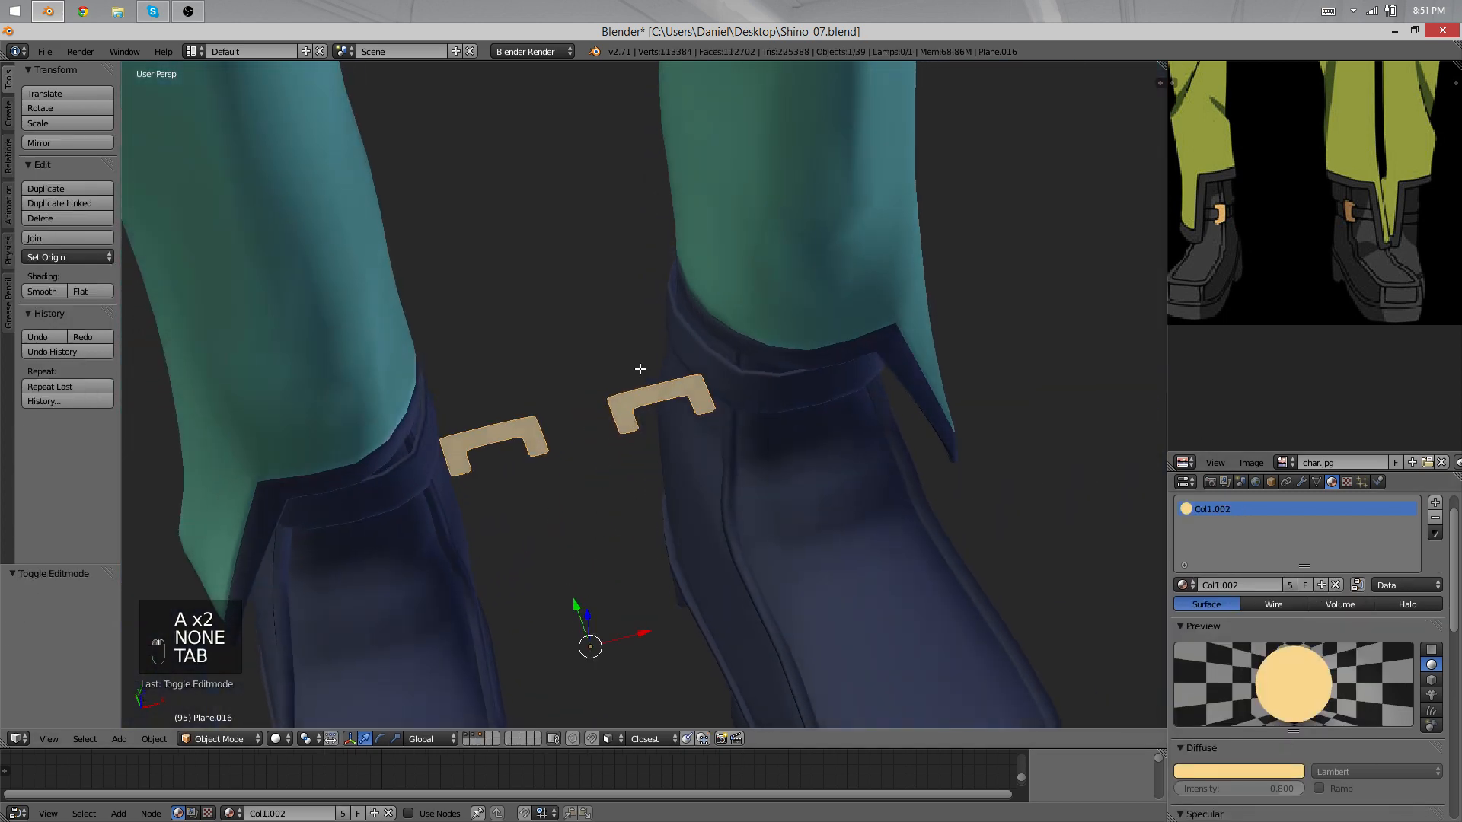
Step: Add a loop cut across the buckle's crossbar near each of its two corners
key("Tab")
scroll(685, 412, "up", 5)
key("ctrl+r")
key("ctrl+r")
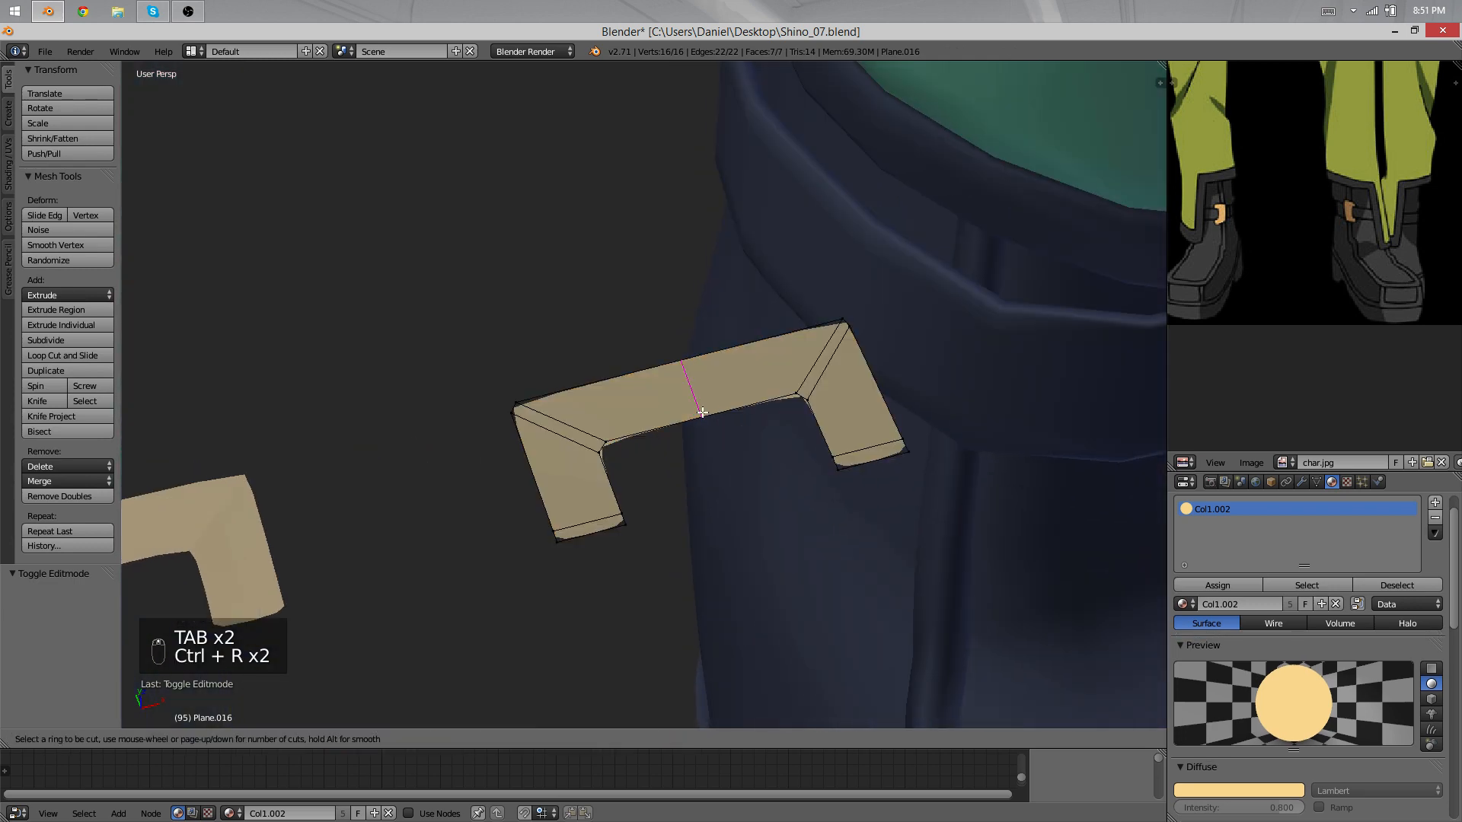
left_click(702, 412)
left_click(632, 413)
key("ctrl+r")
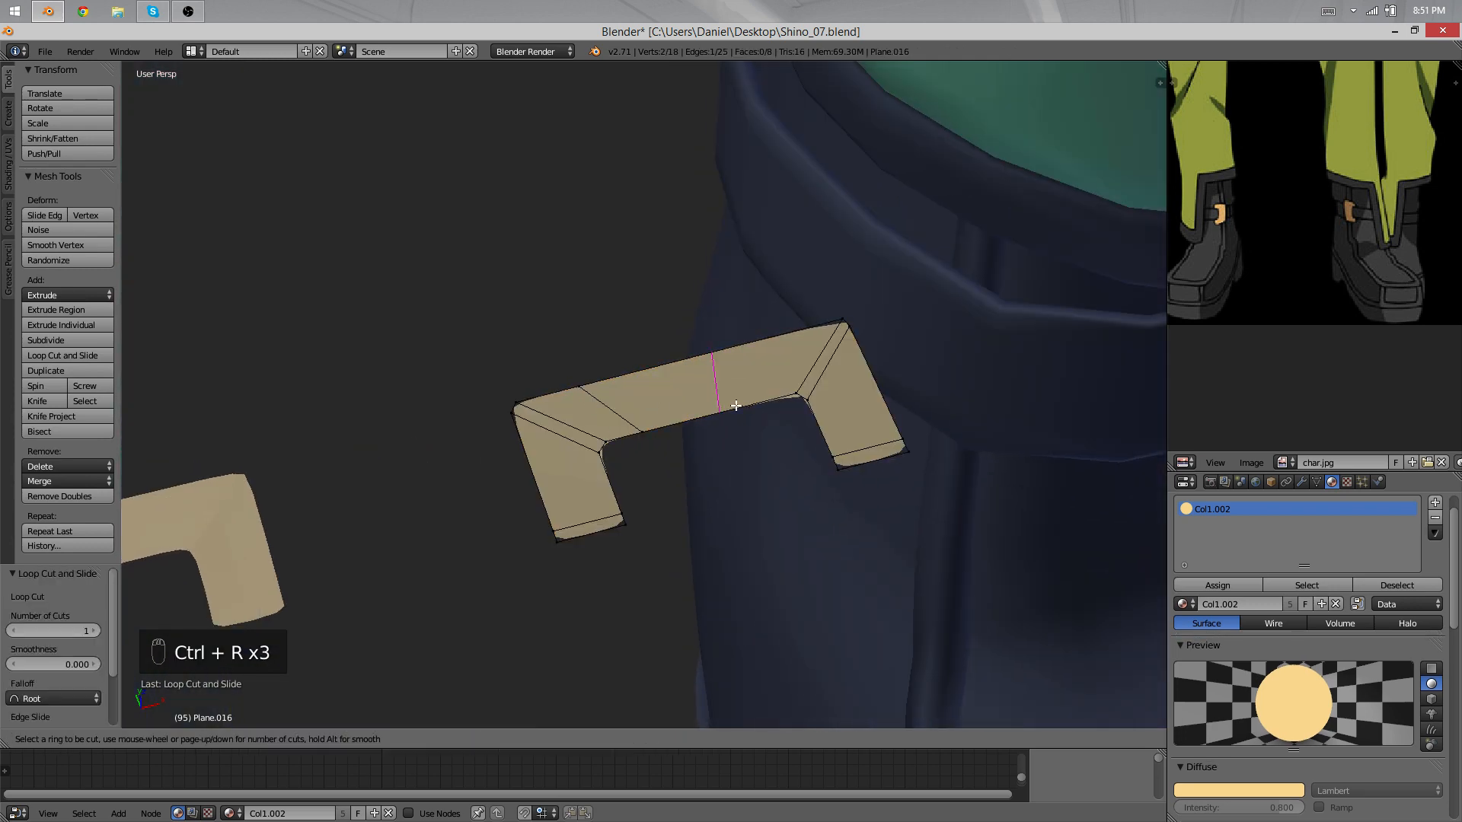
left_click(771, 399)
Step: Add a centred loop cut running lengthwise through the whole U-shaped buckle
key("a")
scroll(806, 483, "down", 1)
key("a")
key("a")
middle_click_drag(643, 449, 637, 391)
key("r")
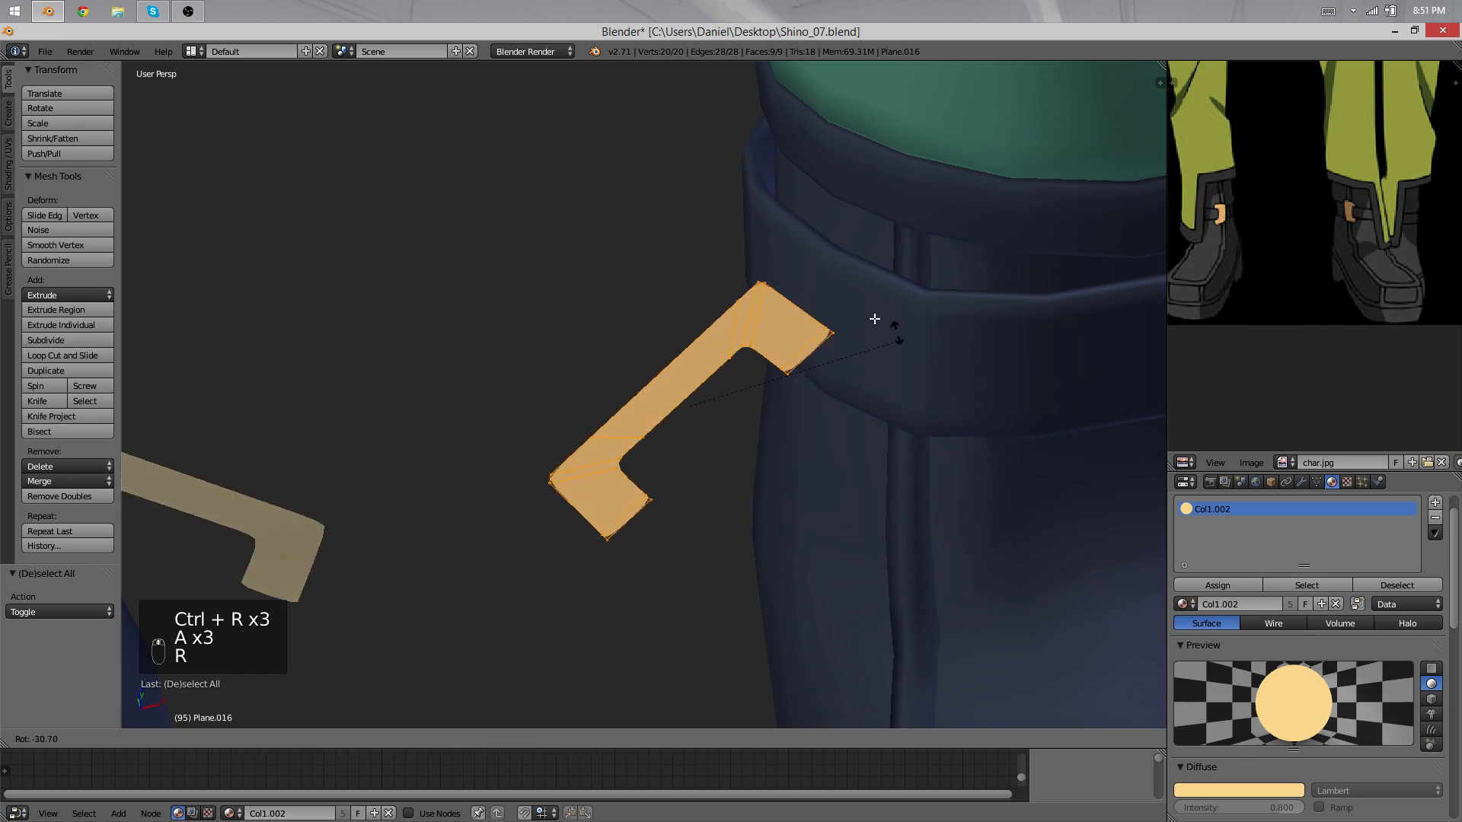
right_click(868, 365)
key("ctrl+r")
left_click(851, 429)
right_click(851, 429)
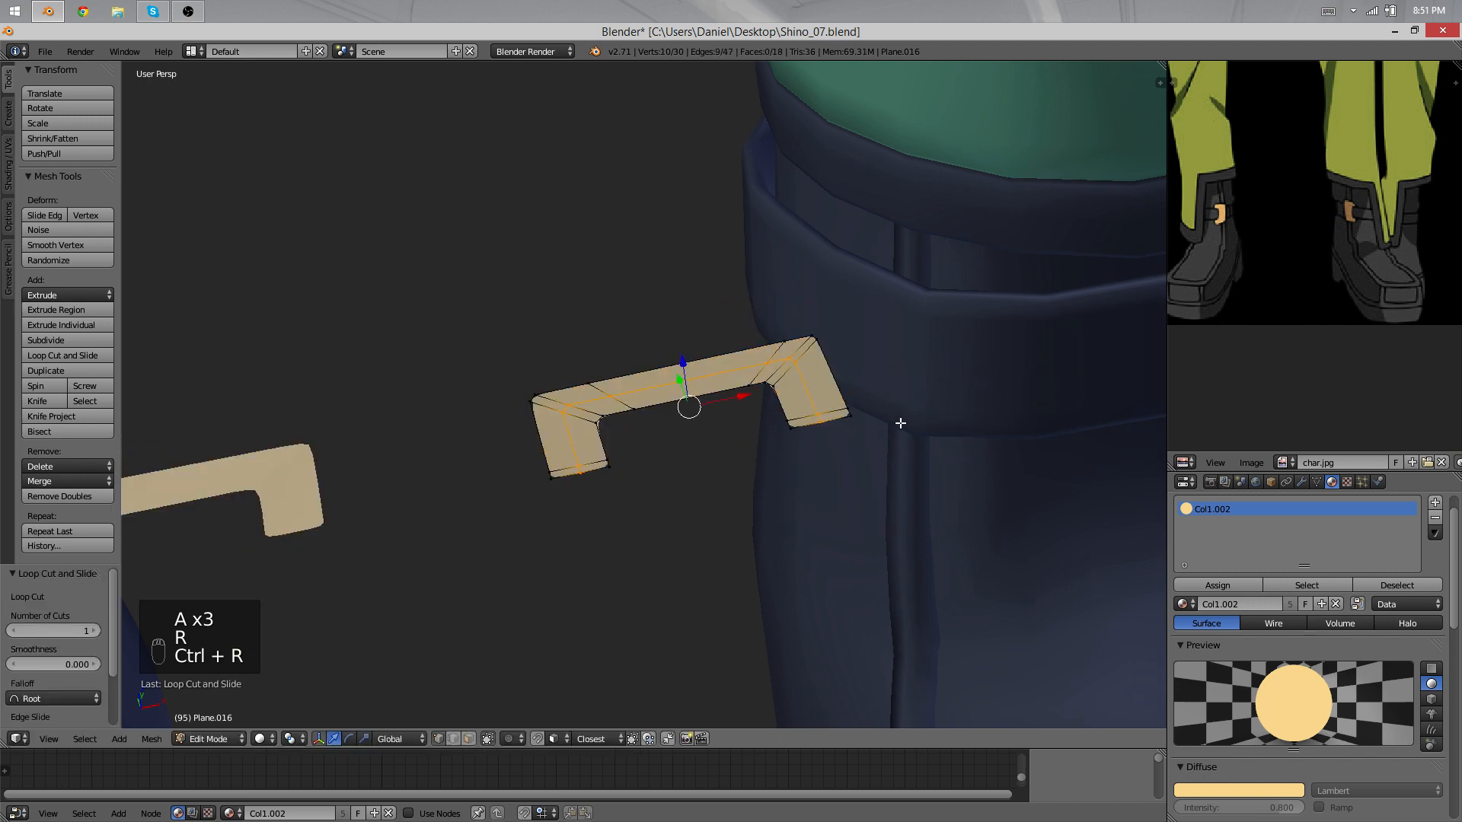
Step: Rotate the entire buckle upright and move it in front of the boot's ankle strap
key("a")
key("a")
key("r")
left_click(775, 217)
key("g")
left_click(900, 227)
middle_click_drag(899, 227, 668, 285)
key("g")
left_click(740, 311)
key("r")
key("r")
left_click(729, 360)
middle_click_drag(729, 360, 1018, 313)
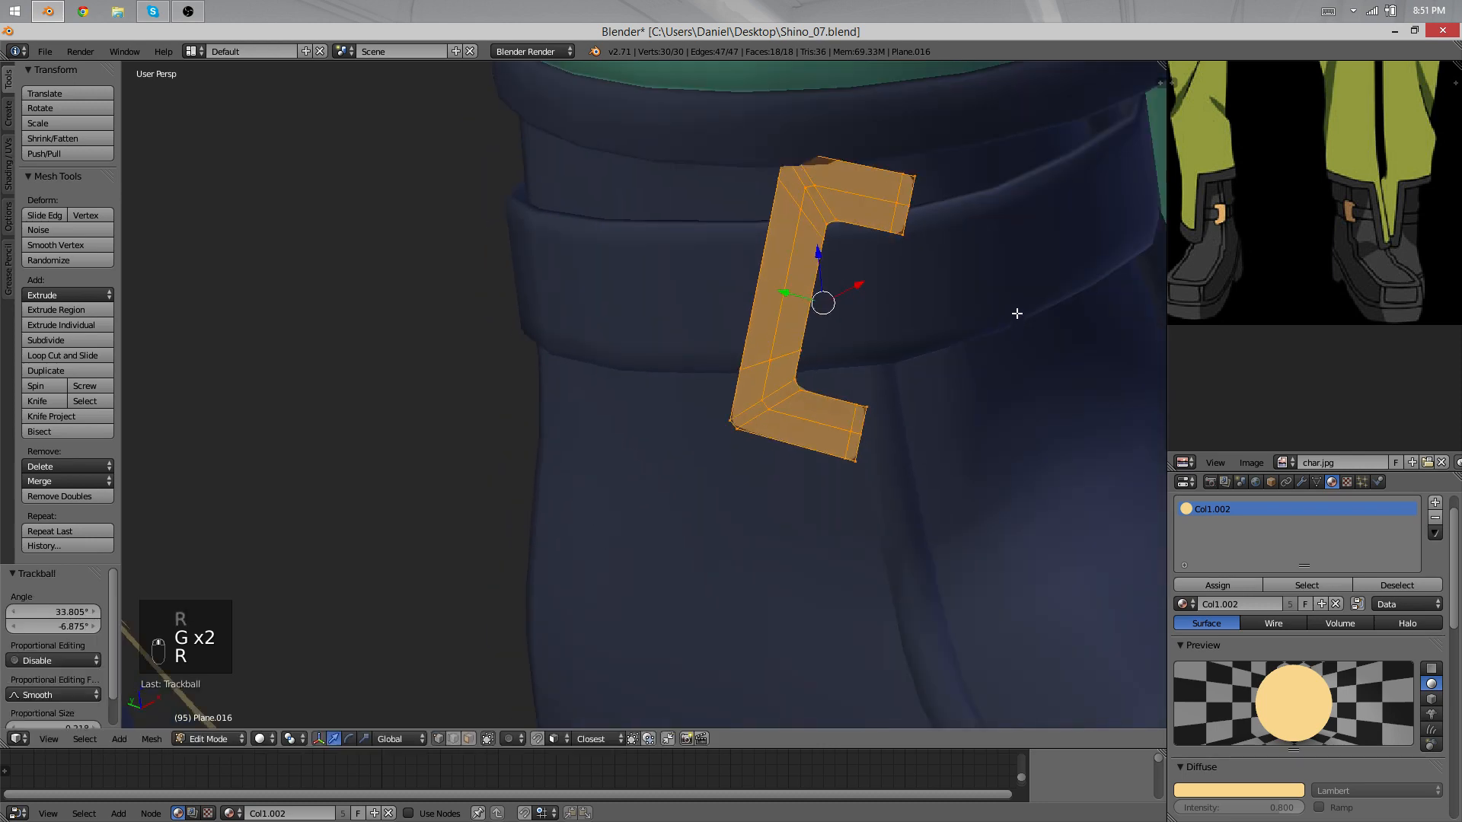
Step: Scale the buckle down to suit the strap's height, adjusting its rotation and position over the strap
scroll(1017, 314, "down", 2)
key("r")
left_click(953, 204)
key("s")
left_click(930, 212)
key("r")
left_click(938, 220)
key("g")
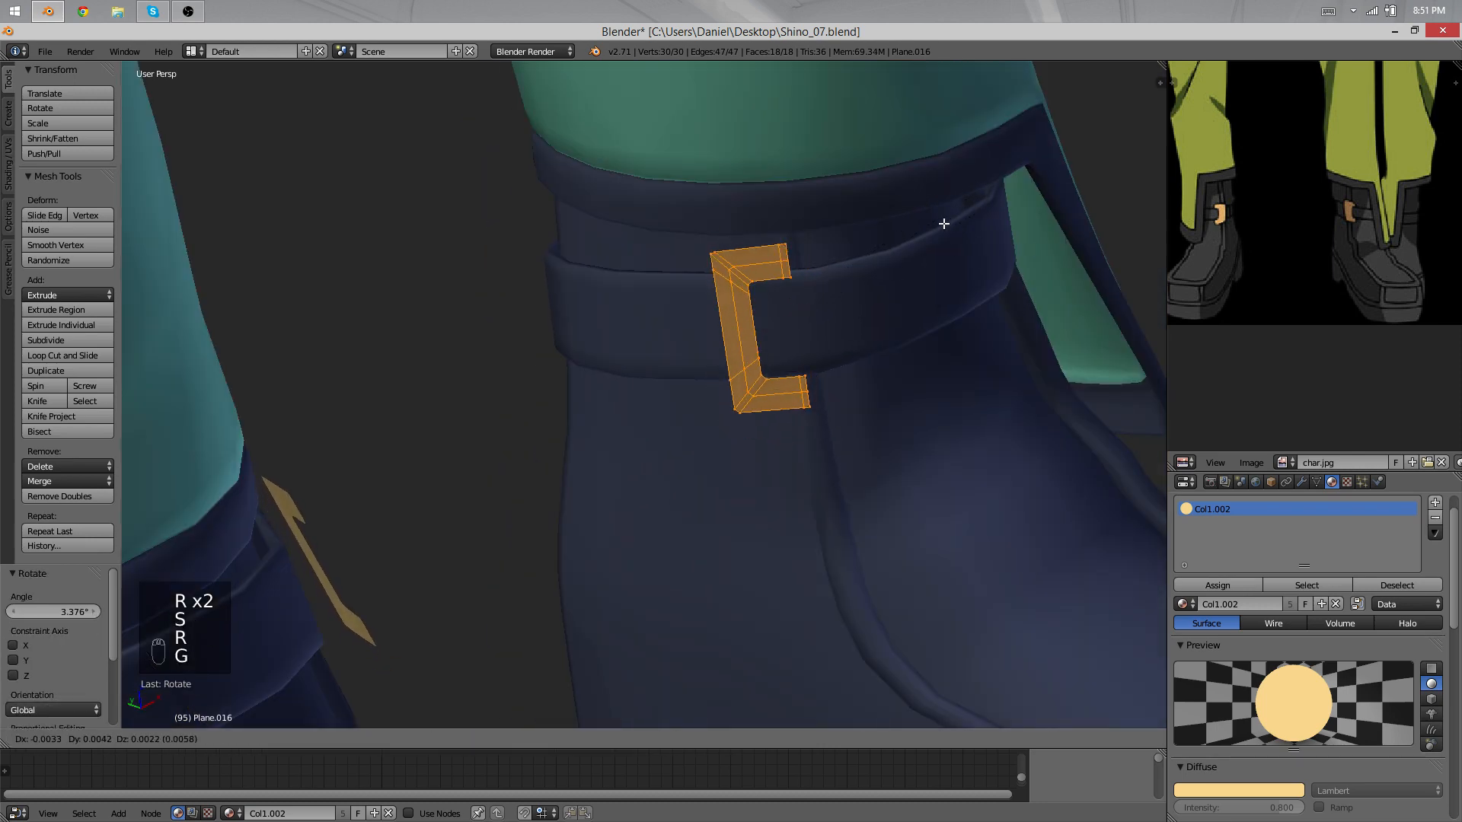
left_click(945, 243)
Step: Reposition the buckle on the strap's inner side and tilt it to follow the strap's slope and the boot's surface
key("r")
left_click(927, 307)
mouse_move(926, 307)
middle_mouse_down()
mouse_move(669, 373)
mouse_move(917, 322)
middle_mouse_up()
key("g")
left_click(812, 349)
key("r")
left_click(836, 354)
key("r")
left_click(870, 335)
key("r")
key("r")
left_click(950, 303)
Step: Fine-tune the buckle's rotation and scale, and nudge it -0.003 along X and 0.002 along Z
key("r")
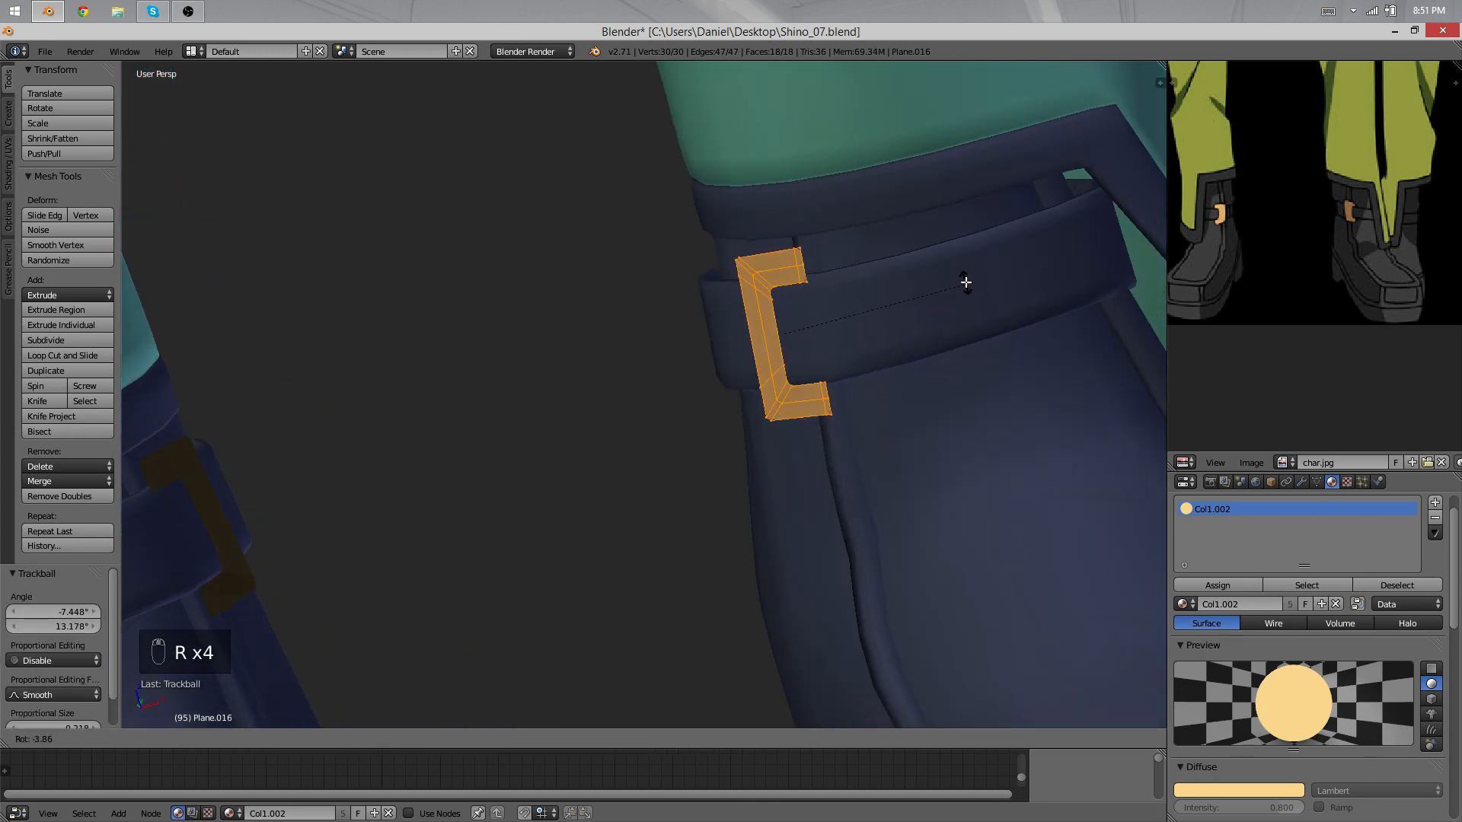
left_click(975, 281)
key("s")
left_click(976, 281)
key("g")
left_click(973, 281)
middle_click_drag(973, 281, 906, 377)
Step: Collapse the Mirror and Subsurf modifiers and add a Solidify modifier to the buckle
left_click(1301, 482)
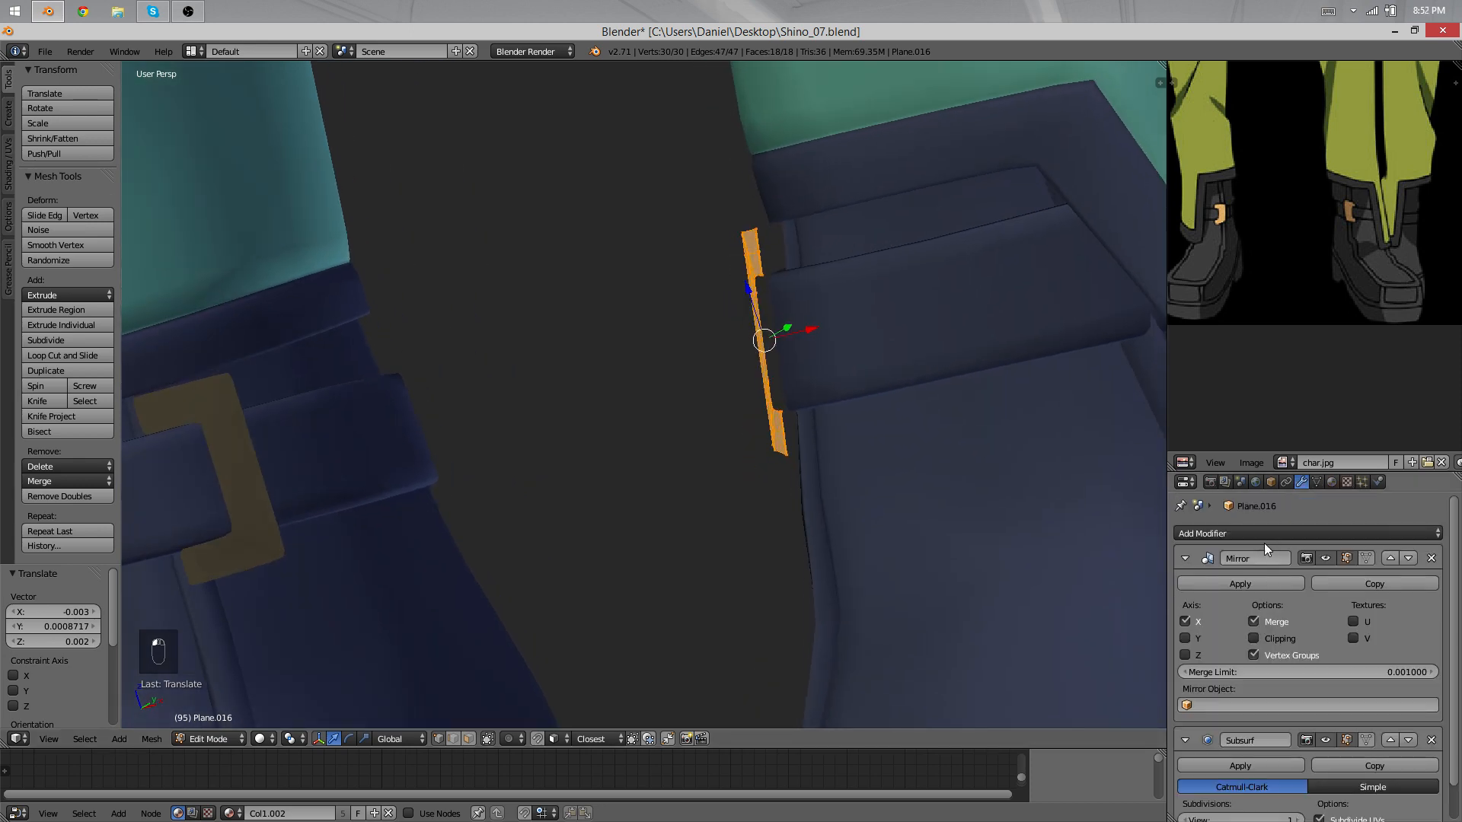
left_click(1184, 558)
left_click(1185, 587)
left_click(1225, 533)
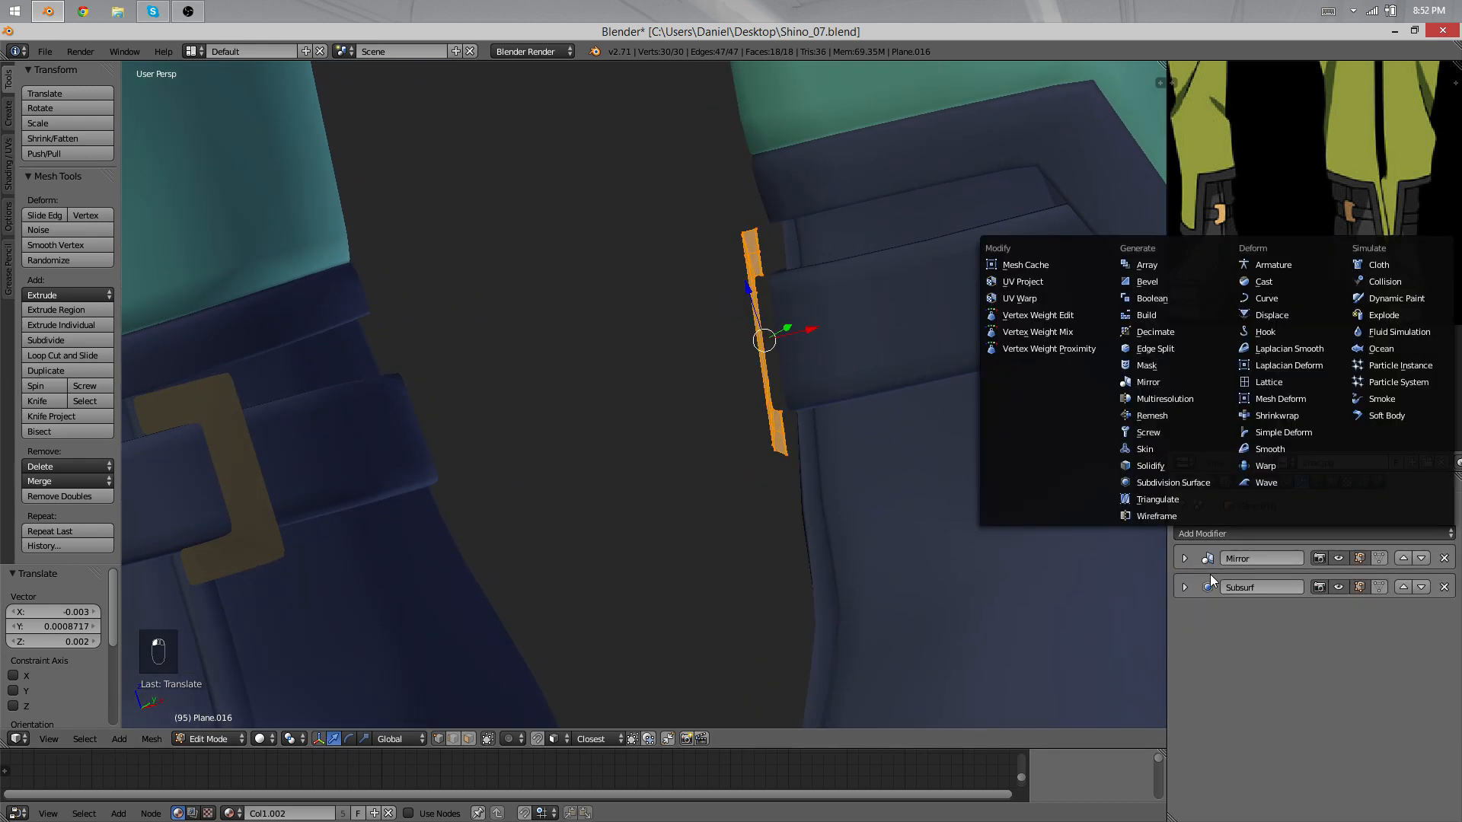
left_click(1177, 466)
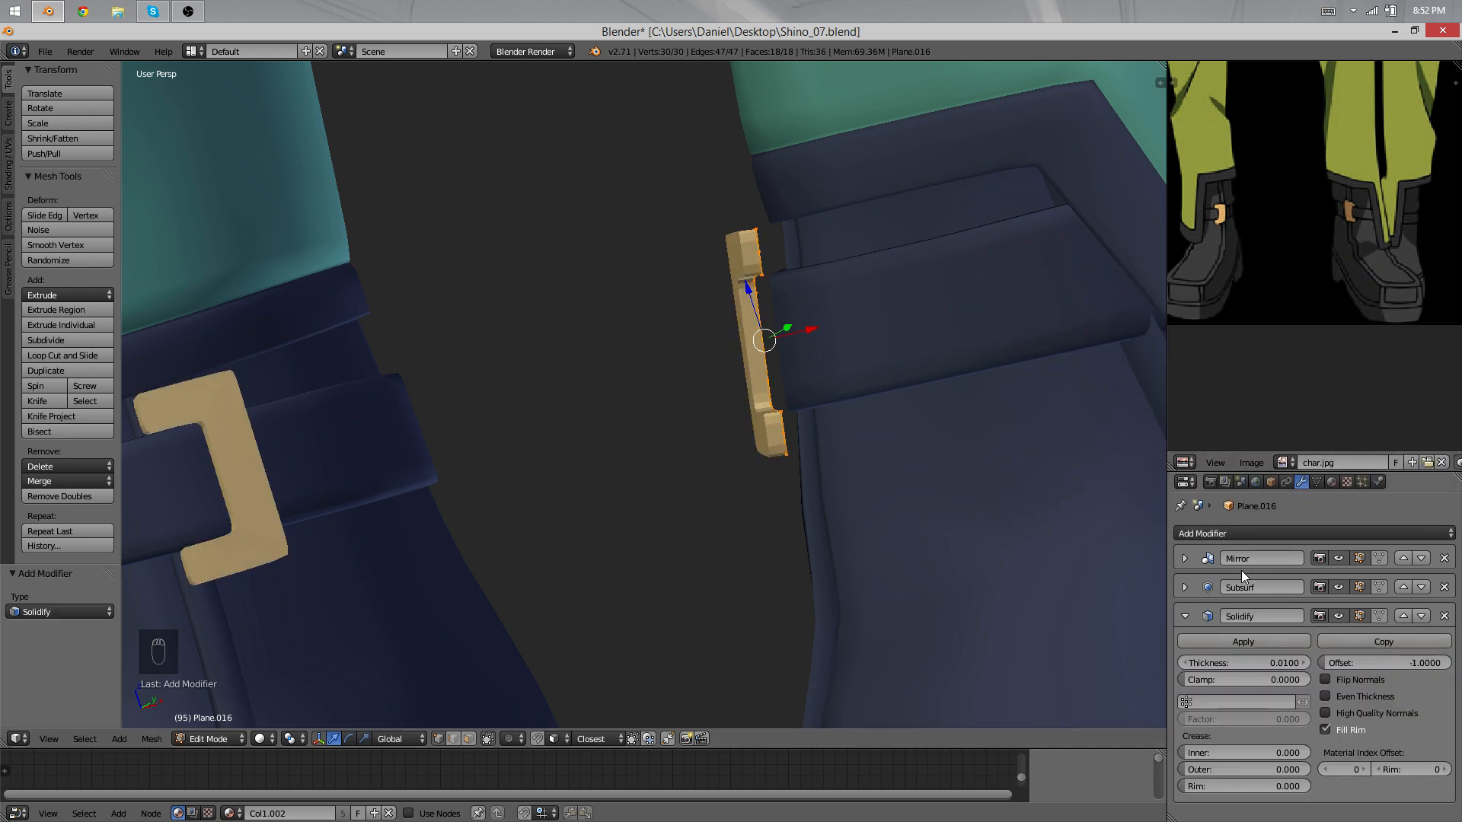
Step: Set the Solidify modifier's thickness to 0.0220 and its offset to 0.2096
mouse_move(1260, 659)
left_mouse_down()
mouse_move(1226, 660)
mouse_move(1279, 659)
left_mouse_up()
left_click_drag(1381, 659, 1455, 659)
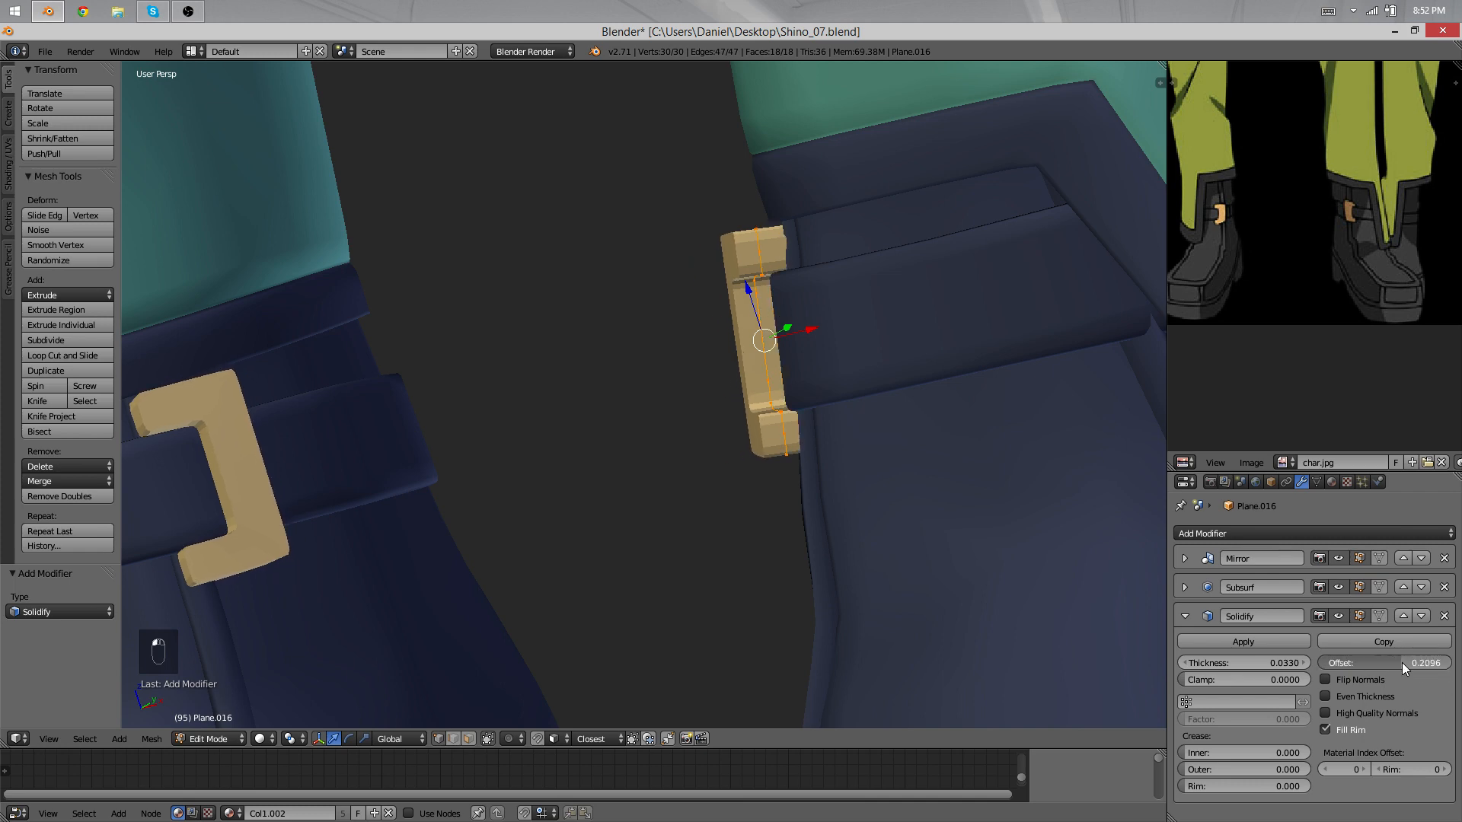
key("Return")
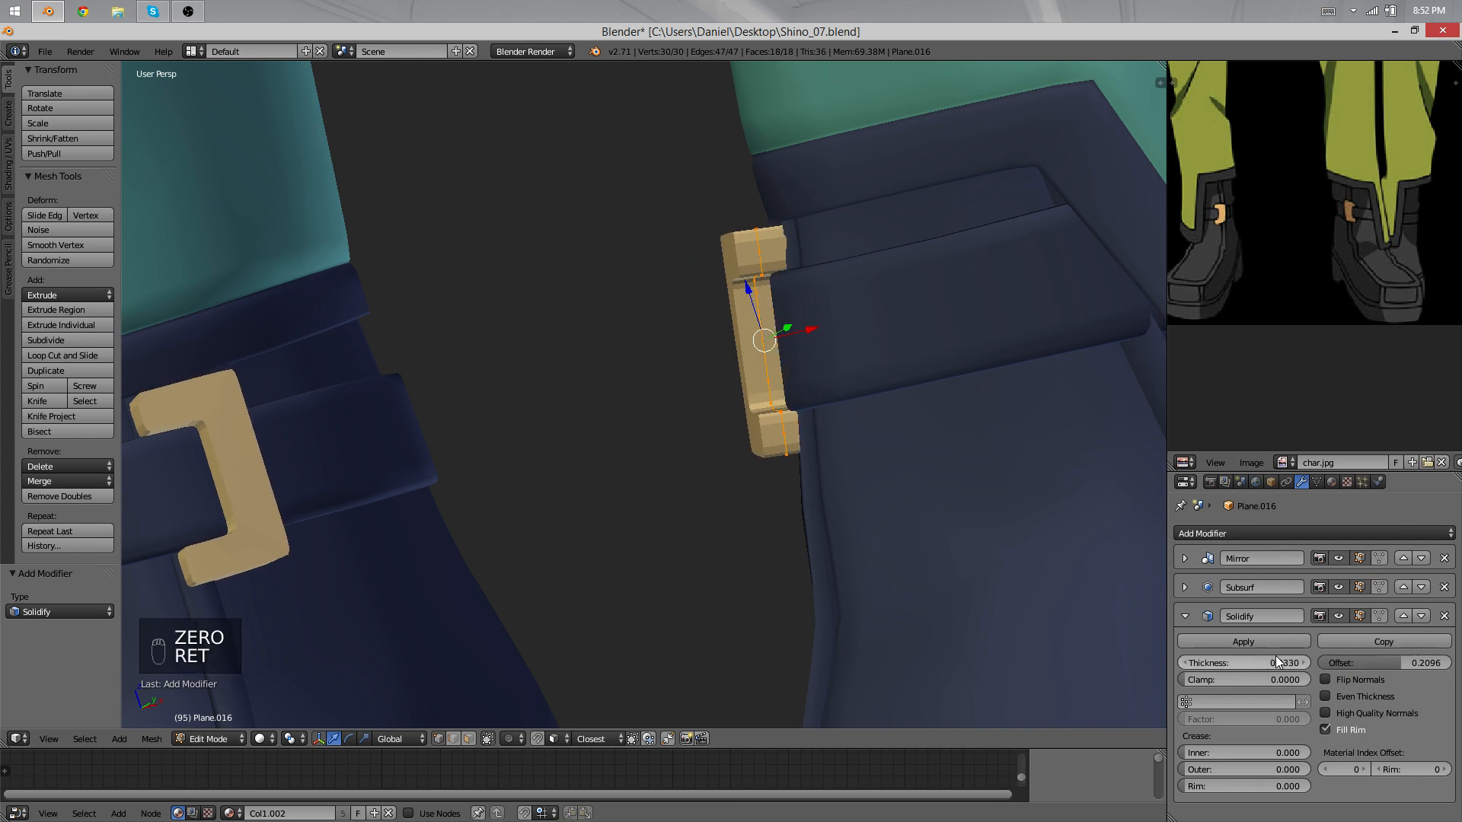
left_click_drag(1276, 659, 1270, 659)
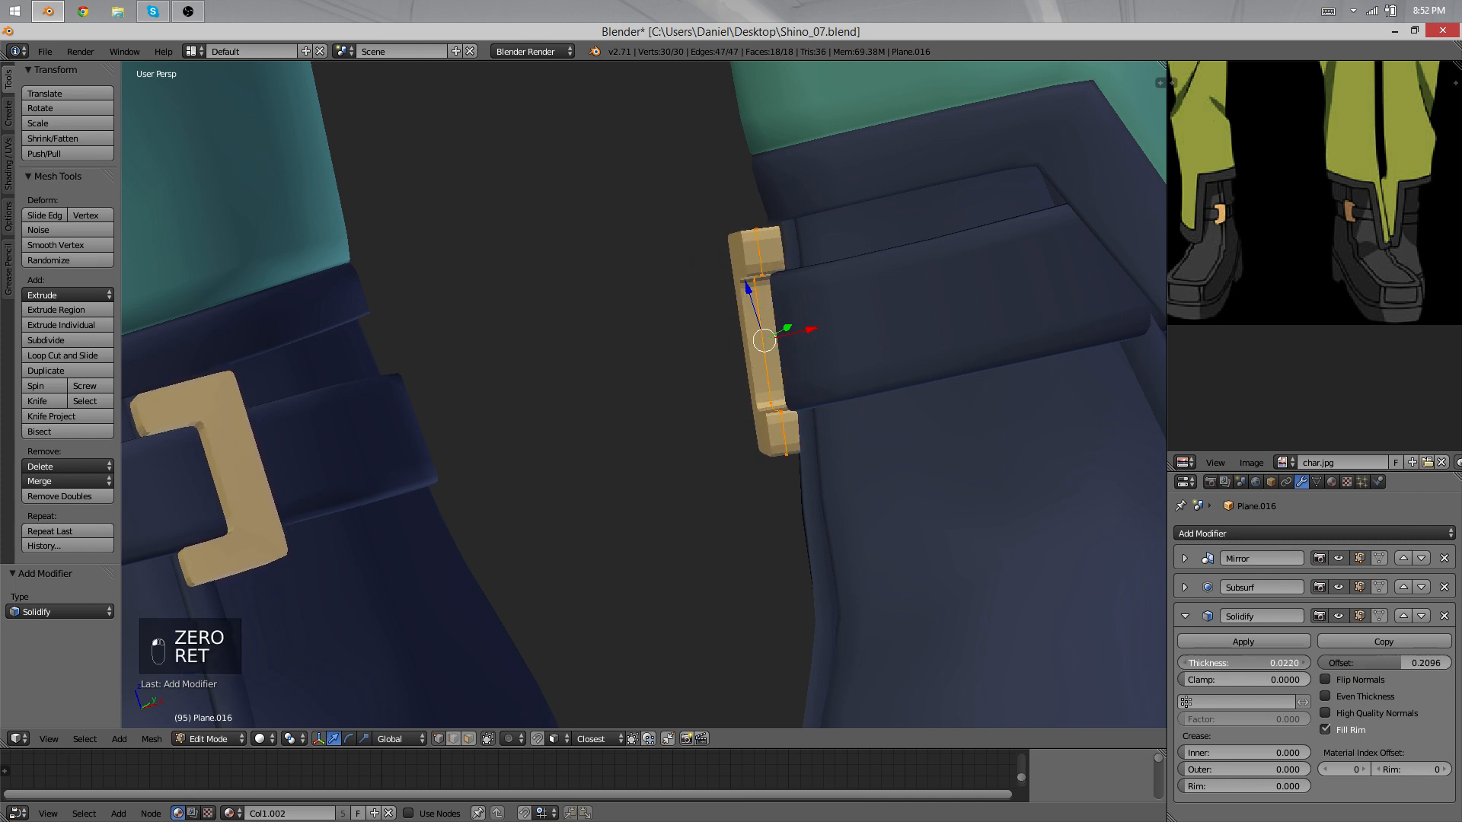
Step: Move the Solidify modifier above Subsurf in the stack and check the smoothed buckle in Object Mode
left_click(1404, 616)
key("Tab")
key("Tab")
key("Tab")
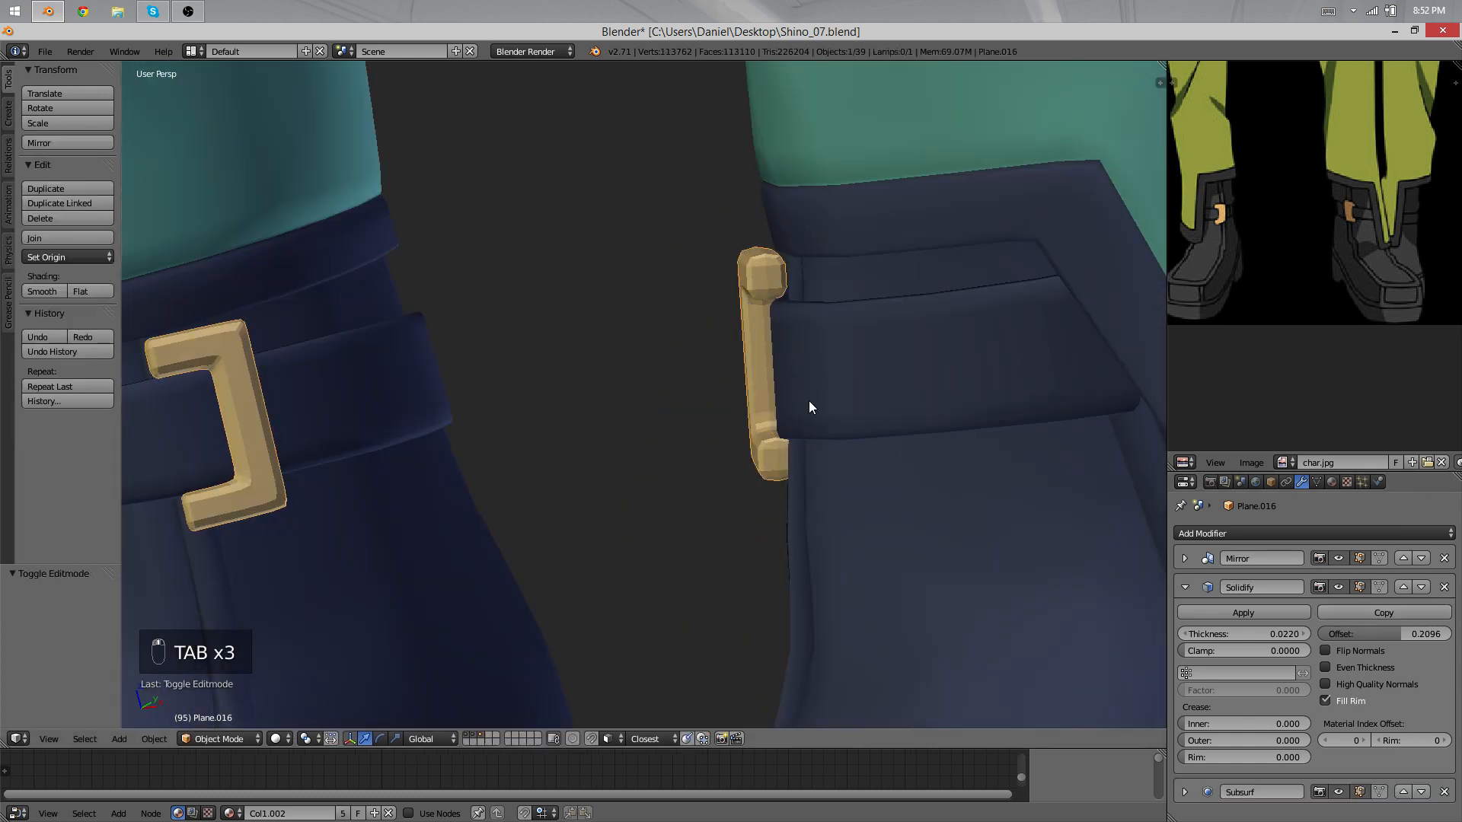
key("Tab")
key("Tab")
Step: Rotate the buckle slightly and move it 0.002 along X and -0.004 along Z
key("r")
left_click(897, 356)
key("g")
left_click(705, 354)
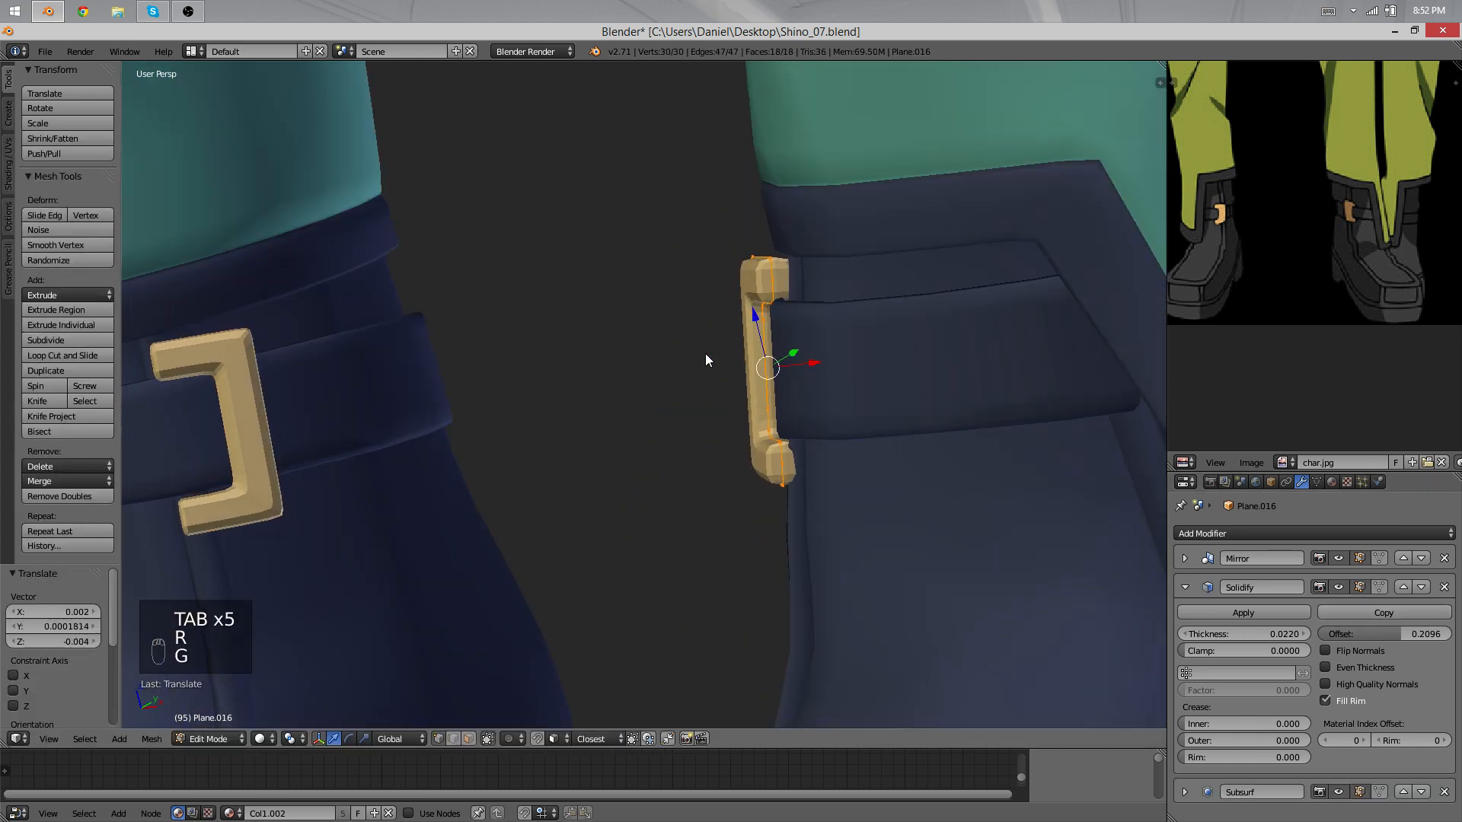
Step: Rotate and shift the thickened buckle to sit flush against the strap's edge, checking the fit in Object Mode
key("Tab")
middle_click_drag(705, 353, 855, 395)
key("Tab")
key("r")
left_click(959, 350)
key("g")
left_click(977, 355)
key("Tab")
scroll(977, 354, "down", 3)
scroll(856, 394, "up", 3)
key("Tab")
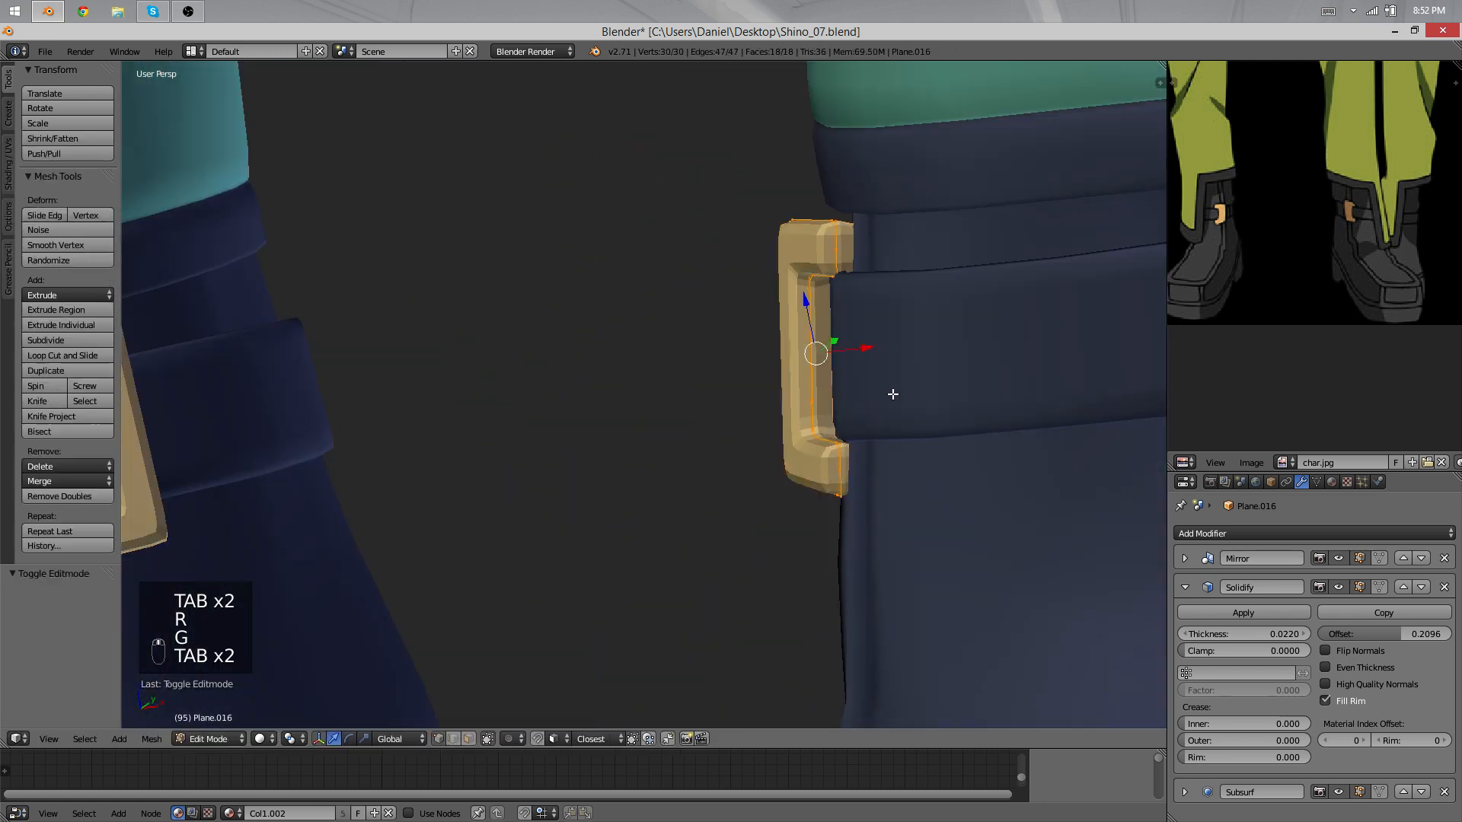
Step: Trackball-rotate the buckle to face along the strap and move it by X -0.006, Y 0.011, Z -0.005
key("r")
key("r")
left_click(725, 369)
middle_click_drag(725, 369, 946, 398)
key("g")
key("g")
left_click(893, 429)
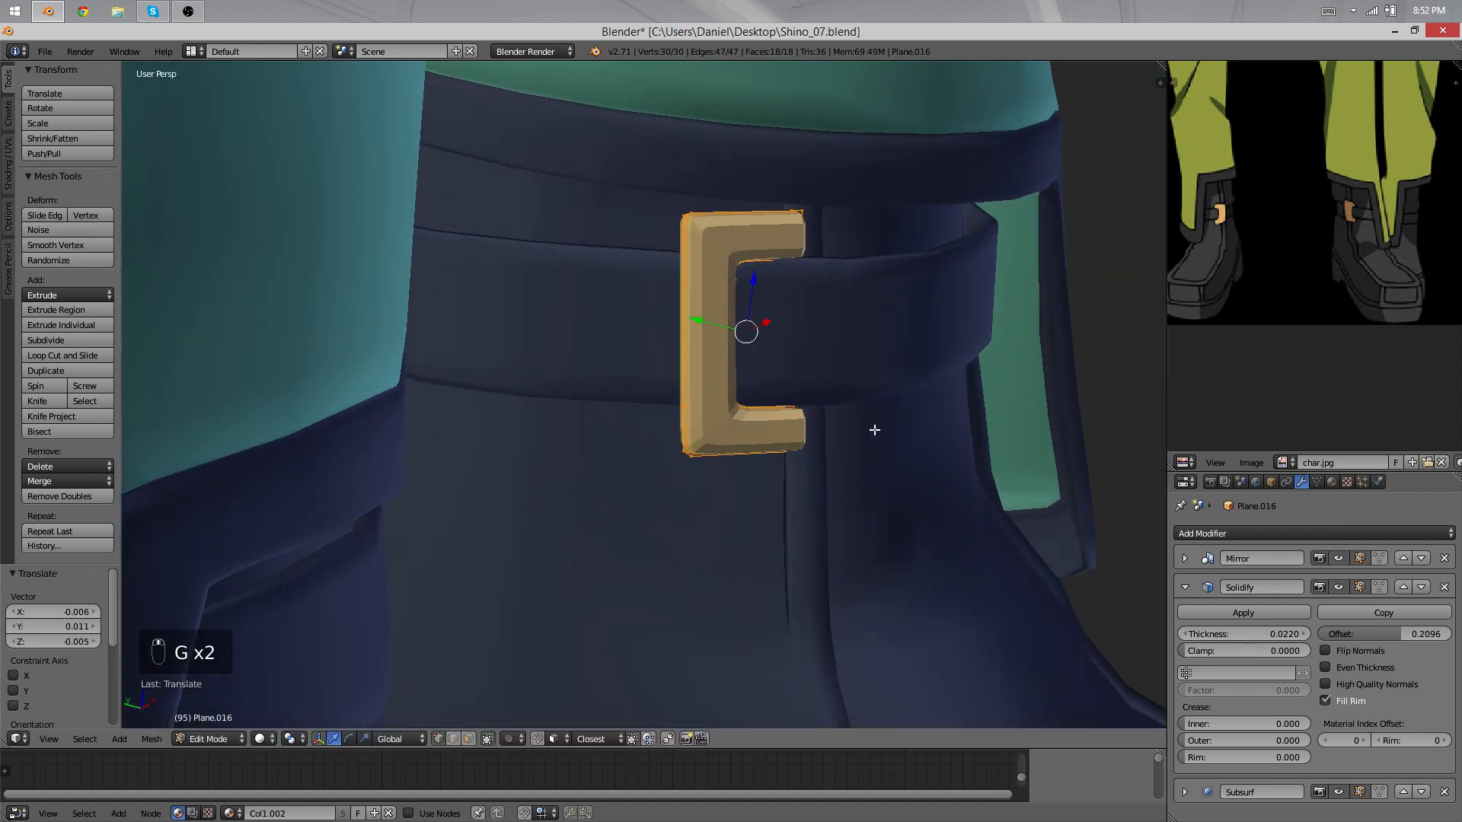
Step: Nudge the buckle on the ankle strap and check its fit in Object Mode from another angle
scroll(715, 395, "down", 5)
key("g")
left_click(711, 399)
middle_click_drag(712, 398, 659, 486)
key("a")
key("Tab")
key("a")
key("a")
scroll(660, 486, "up", 5)
middle_click_drag(581, 392, 710, 483)
Step: Select the whole buckle mesh, shift it by X -0.002 and rotate it -0.984° to sit closer to the strap in side view
key("Tab")
scroll(721, 421, "up", 4)
key("a")
key("a")
left_click(711, 447)
key("g")
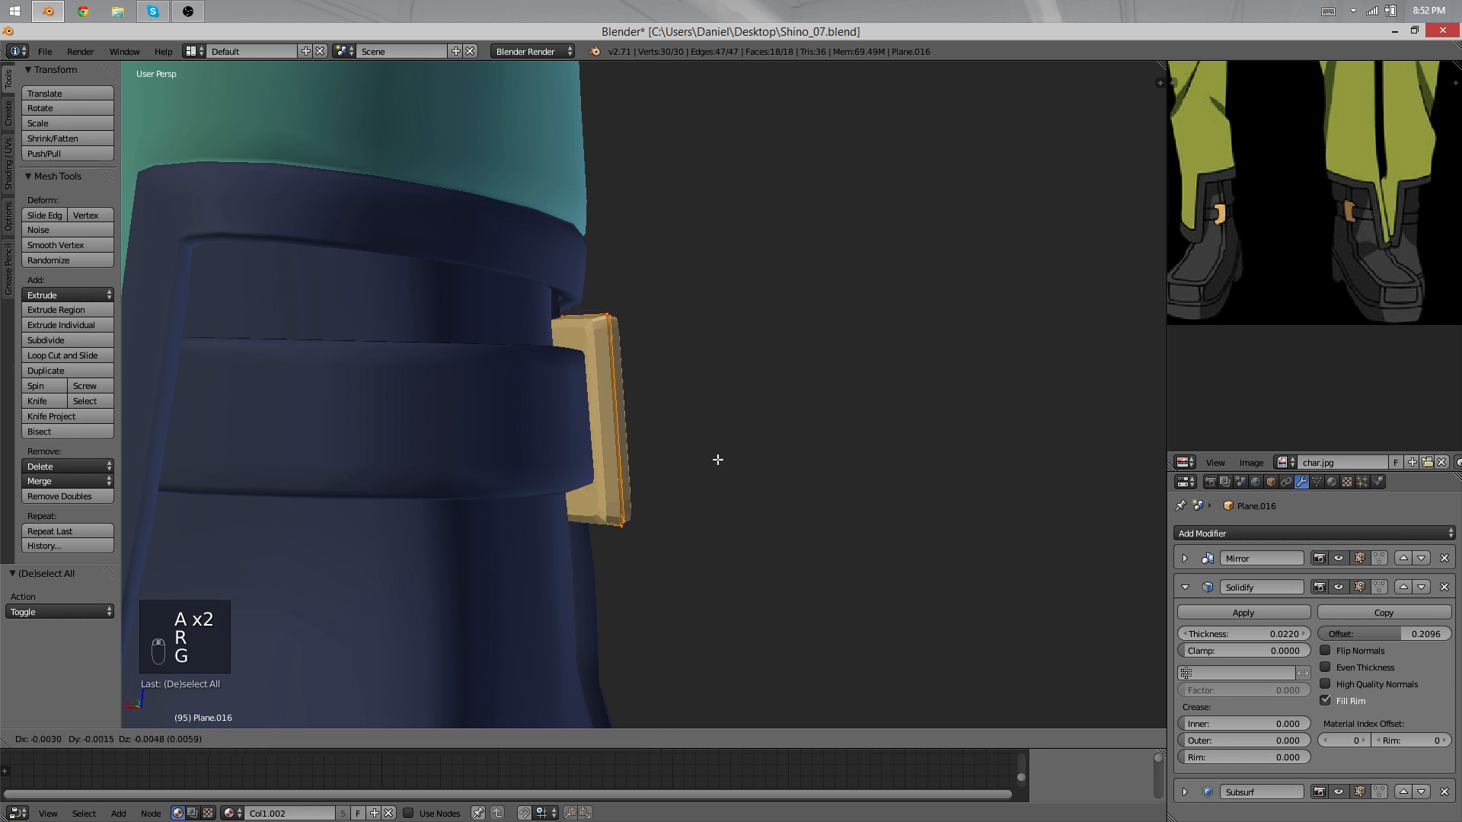
left_click(720, 457)
key("r")
key("g")
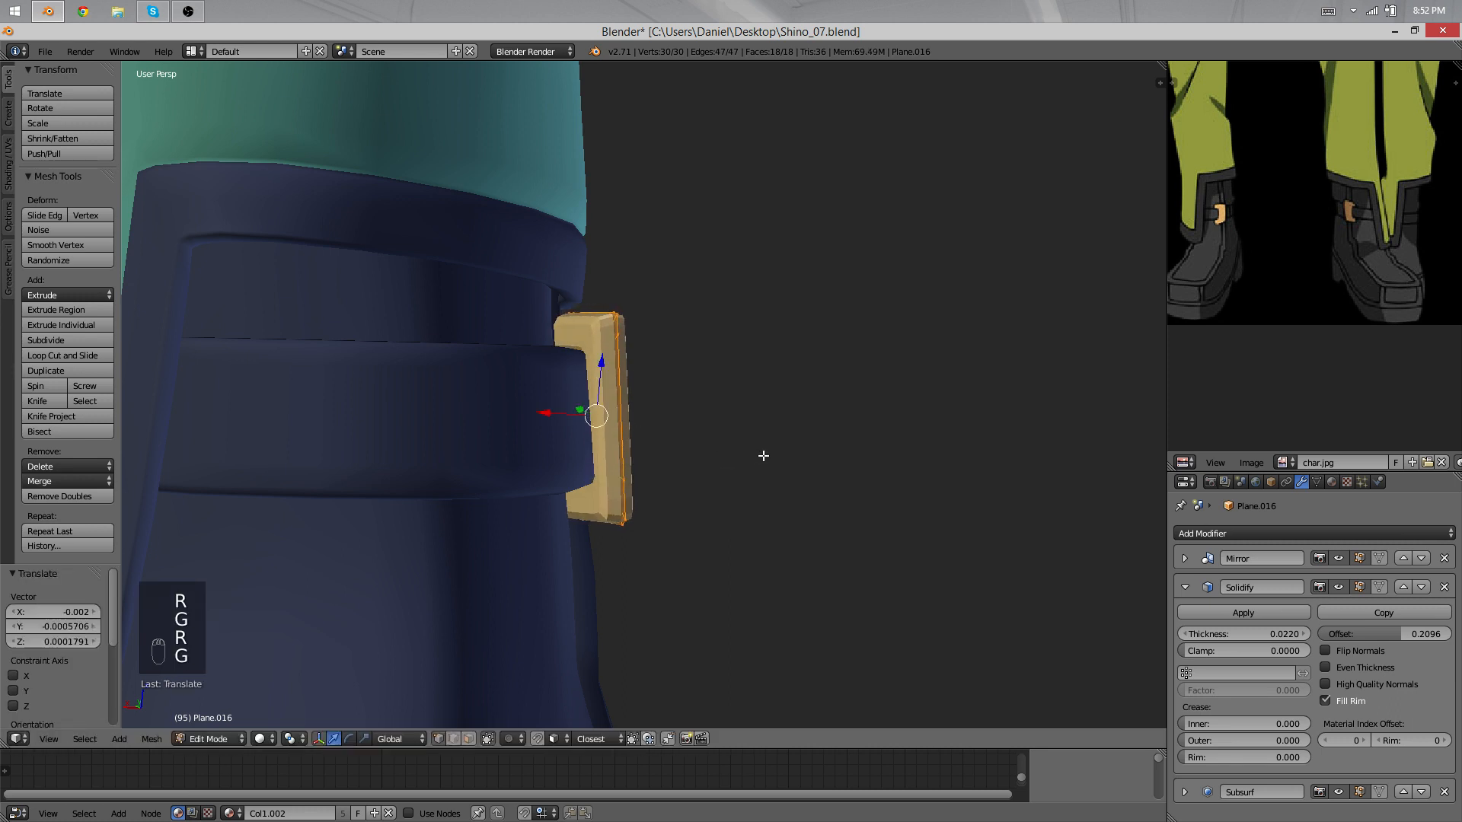
key("r")
left_click(767, 453)
Step: Select the end vertices of both buckle arms and move them toward the boot by about X 0.007, Y 0.002, Z -0.001
middle_click_drag(776, 450, 833, 382)
scroll(832, 382, "up", 3)
right_click(828, 324)
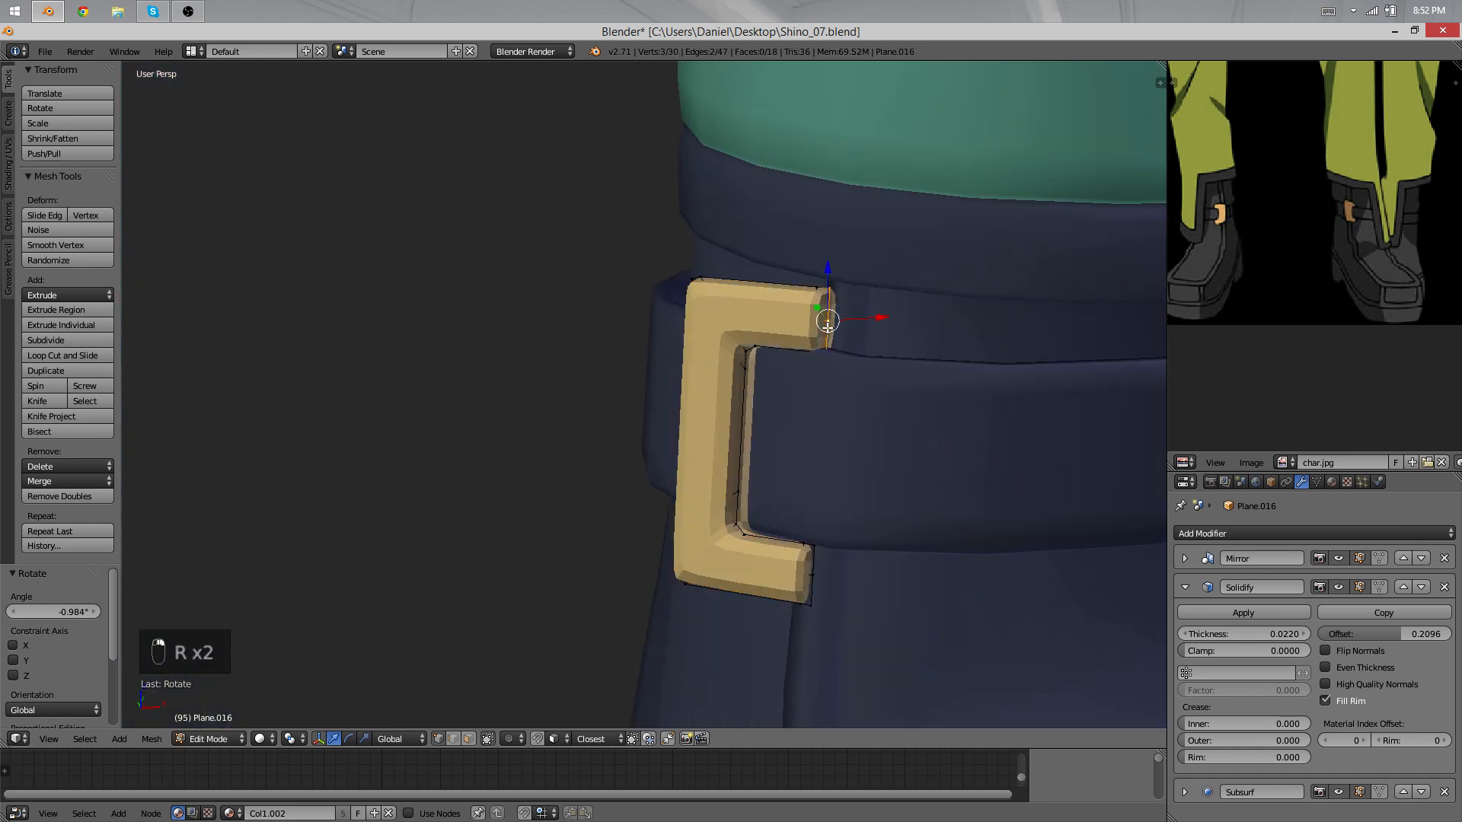
middle_click_drag(814, 580, 765, 477)
key("g")
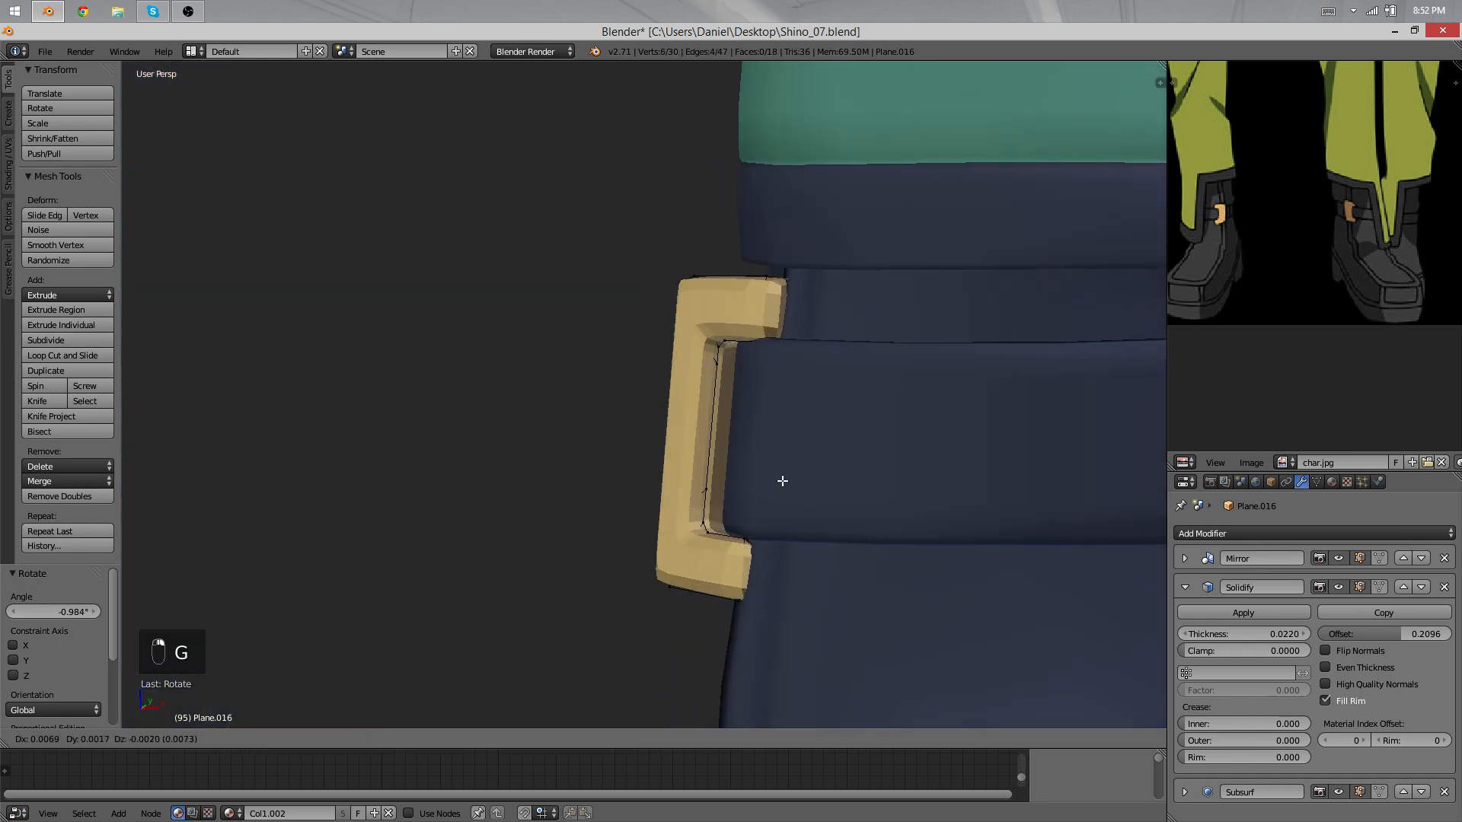
right_click(771, 484)
key("z")
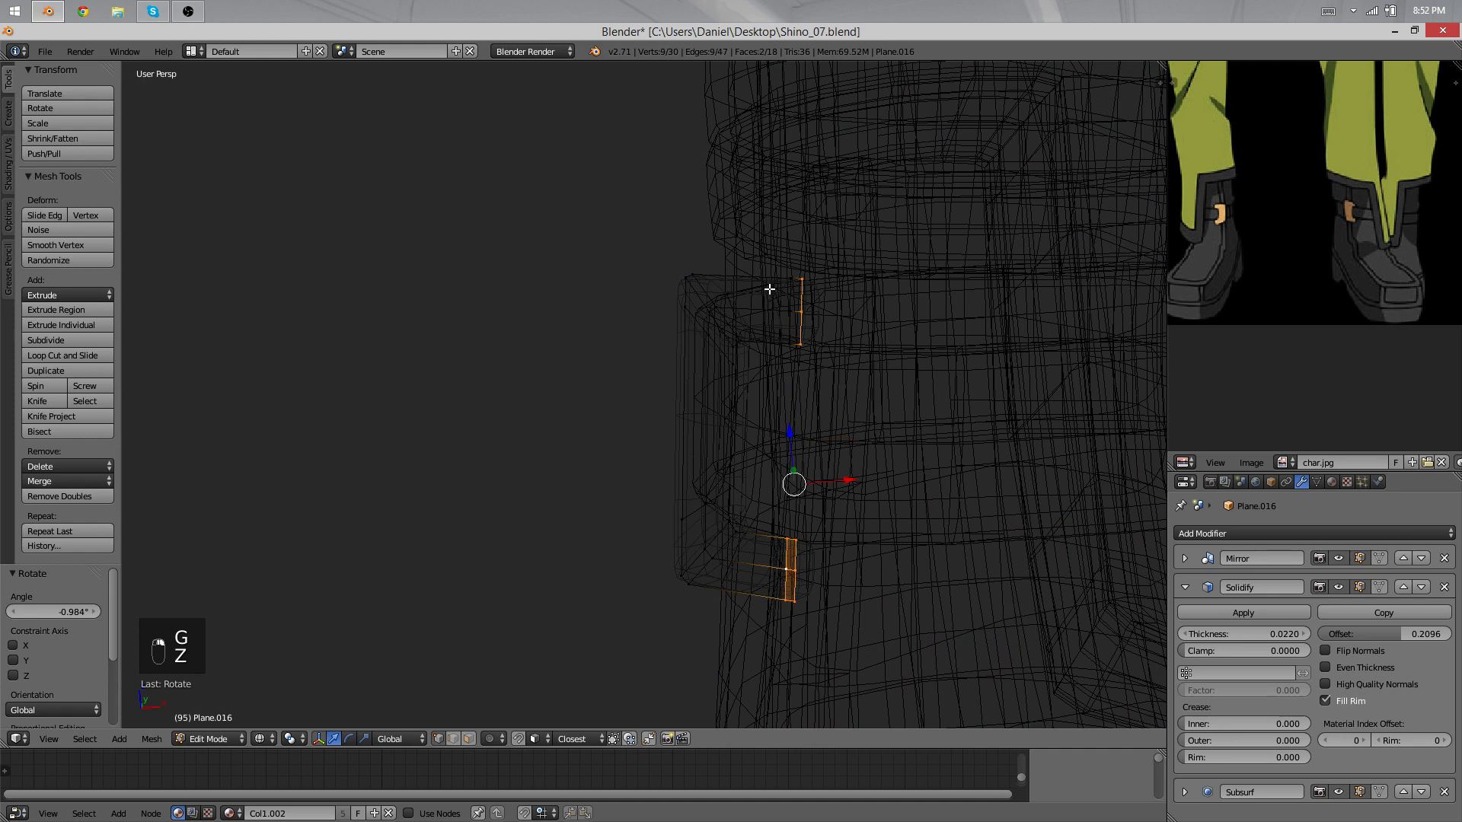
key("t")
key("t")
key("z")
key("g")
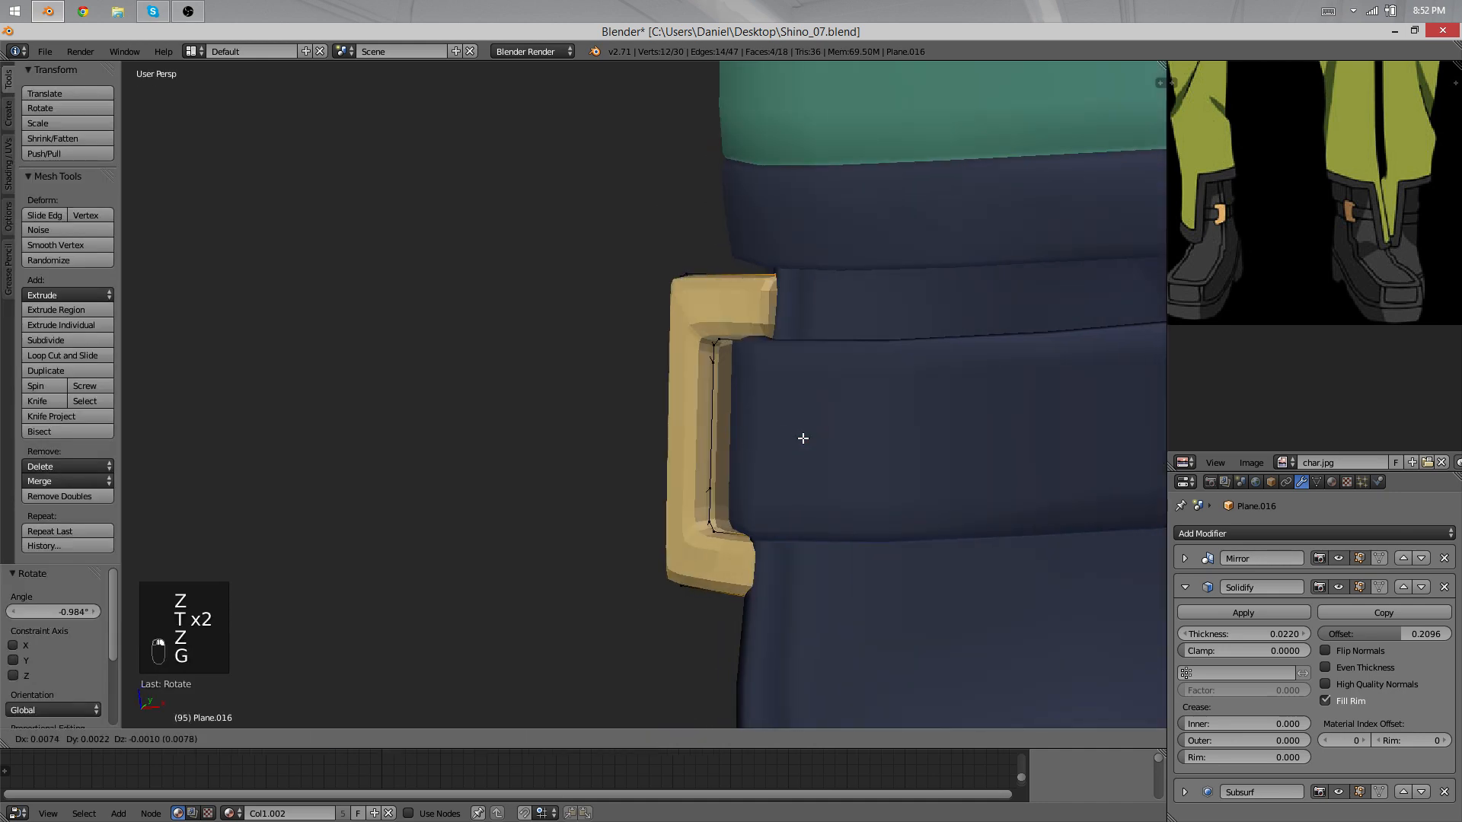
left_click(803, 434)
Step: Shift the buckle's arm ends by X -0.005, Y 0.005, rotate them 0.29° and lower them slightly to align with the strap
middle_click_drag(803, 434, 916, 511)
middle_click_drag(848, 473, 842, 414)
key("g")
left_click(967, 387)
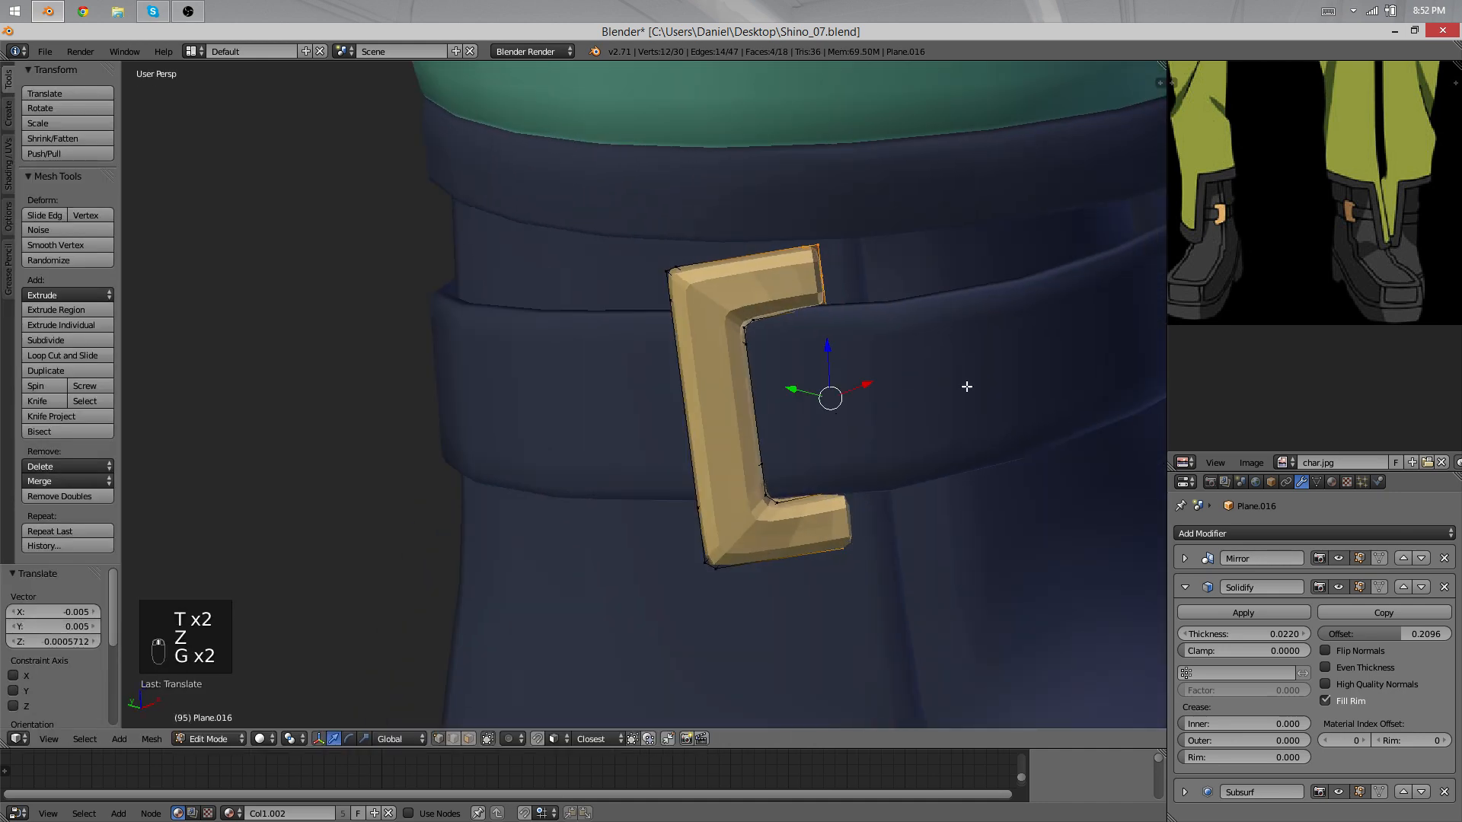
key("r")
left_click(982, 398)
key("g")
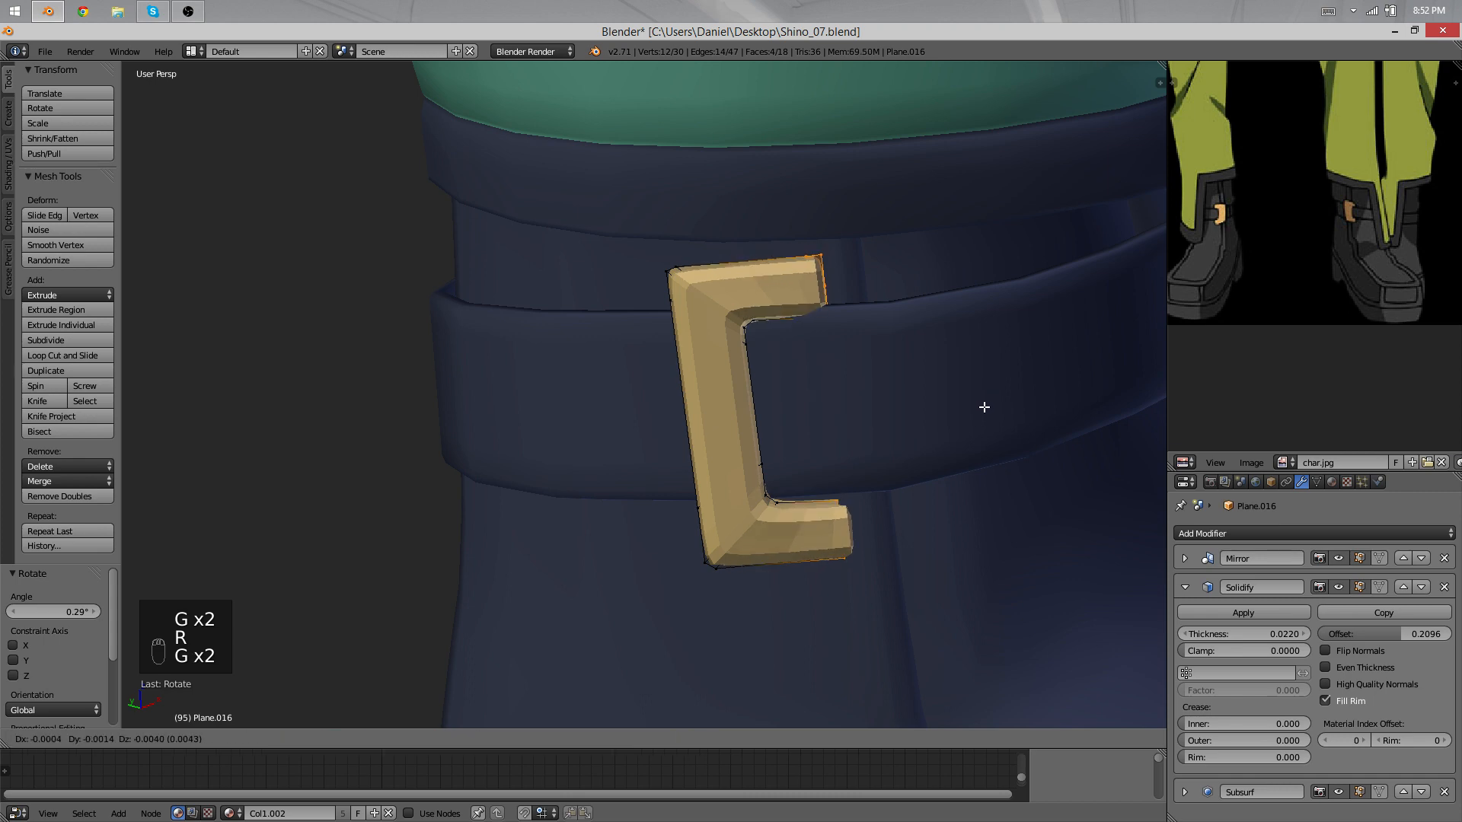
left_click(982, 404)
key("g")
left_click(822, 365)
Step: Return to Object Mode and examine the buckles on both boots and the full character from front and back
scroll(822, 365, "down", 5)
key("a")
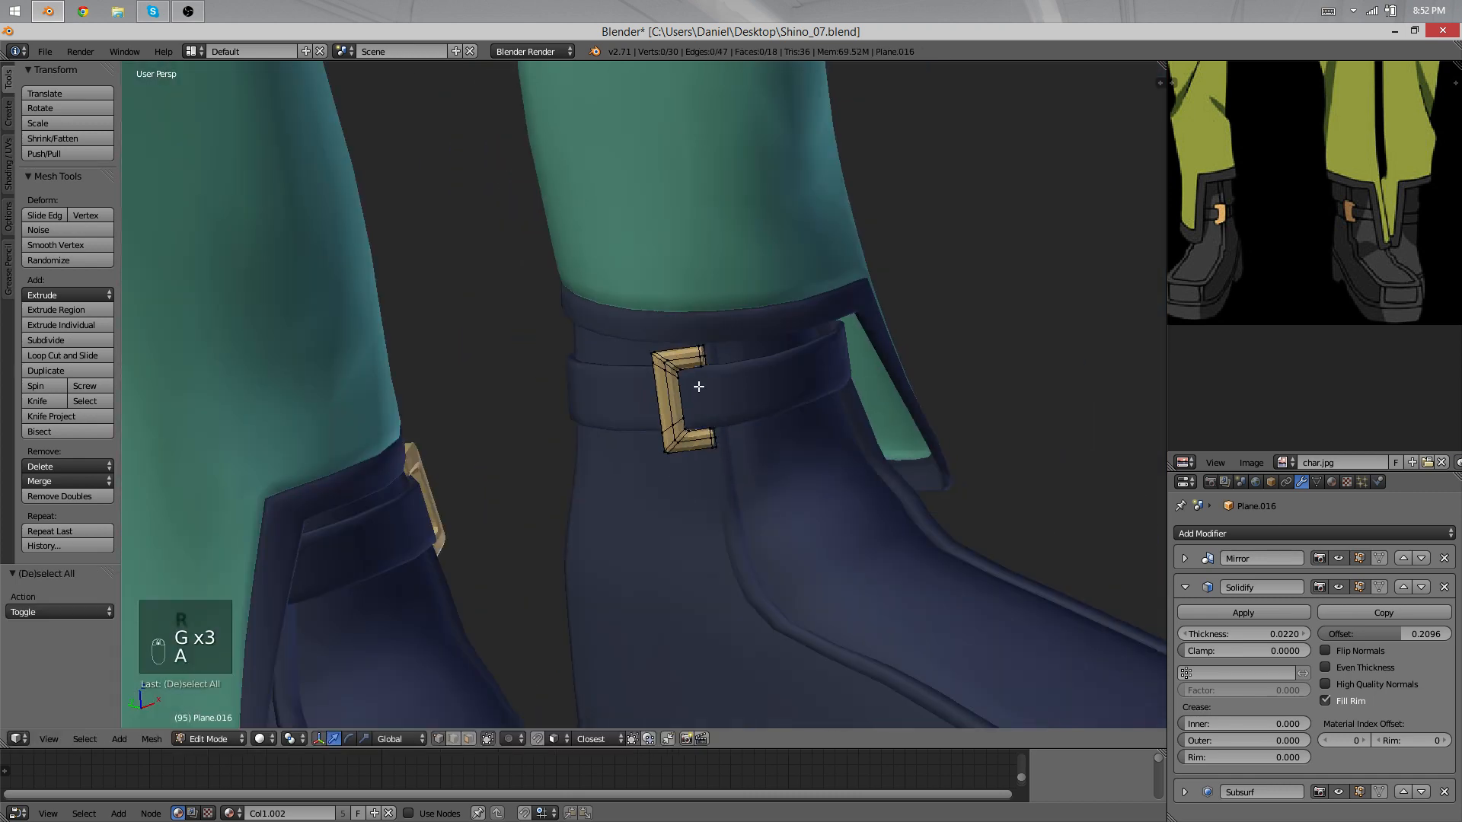
key("Tab")
middle_click_drag(695, 385, 422, 428)
scroll(513, 352, "down", 5)
key("a")
key("a")
scroll(574, 413, "up", 3)
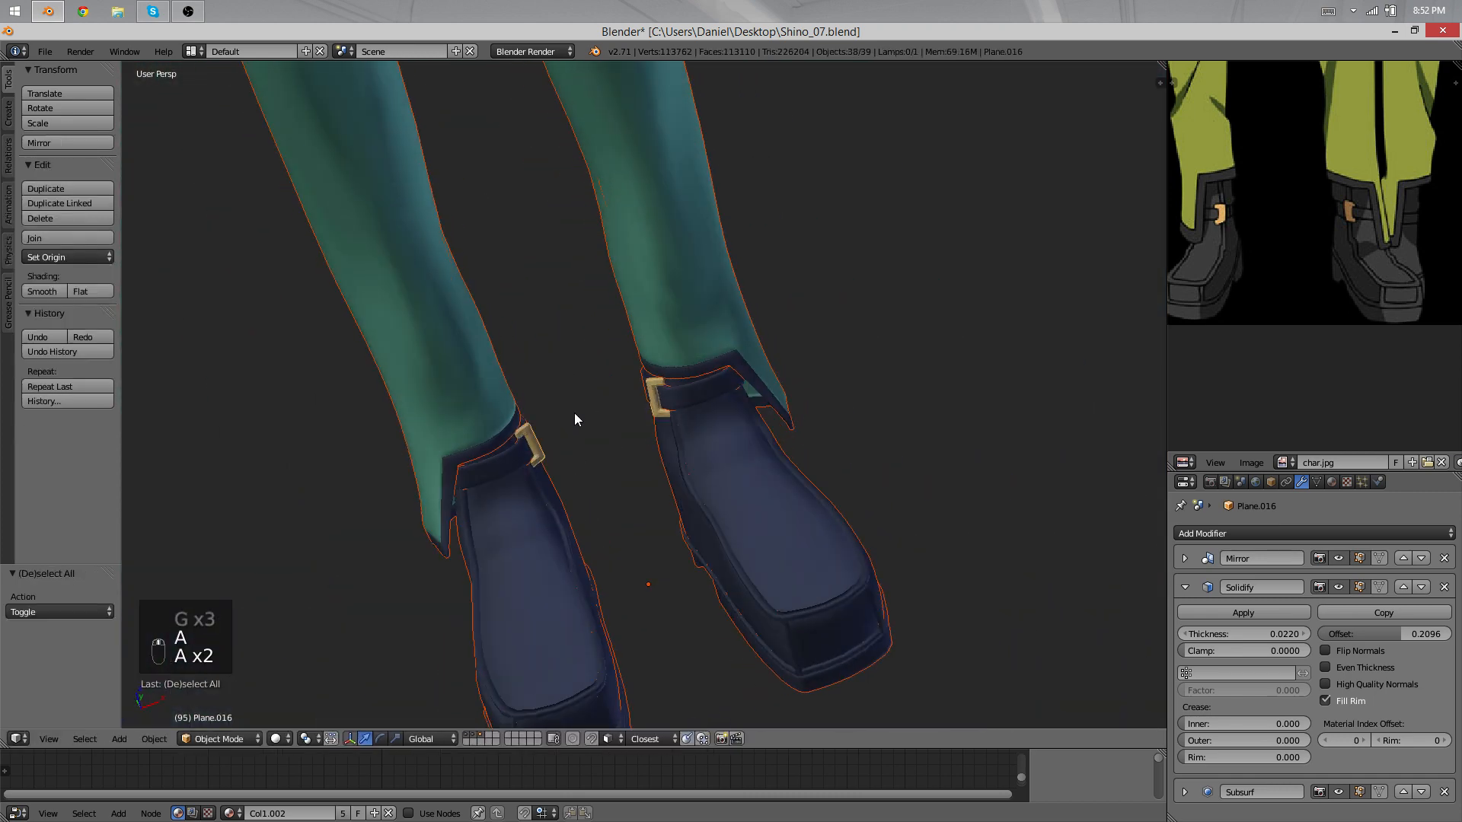
scroll(573, 396, "down", 2)
scroll(587, 372, "down", 5)
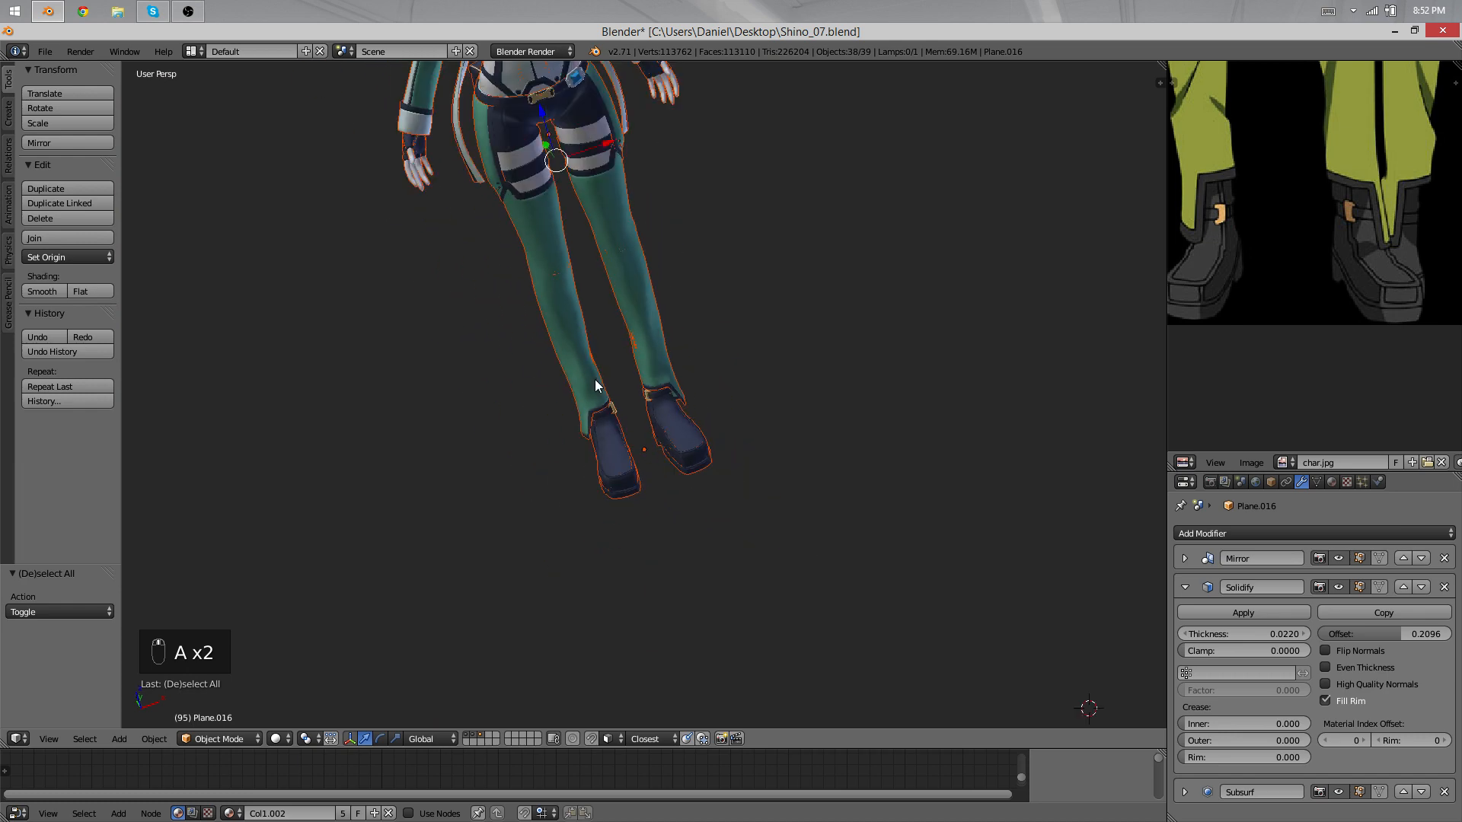
scroll(698, 368, "up", 5)
key("a")
middle_click_drag(698, 368, 761, 541, "shift")
scroll(761, 541, "down", 4)
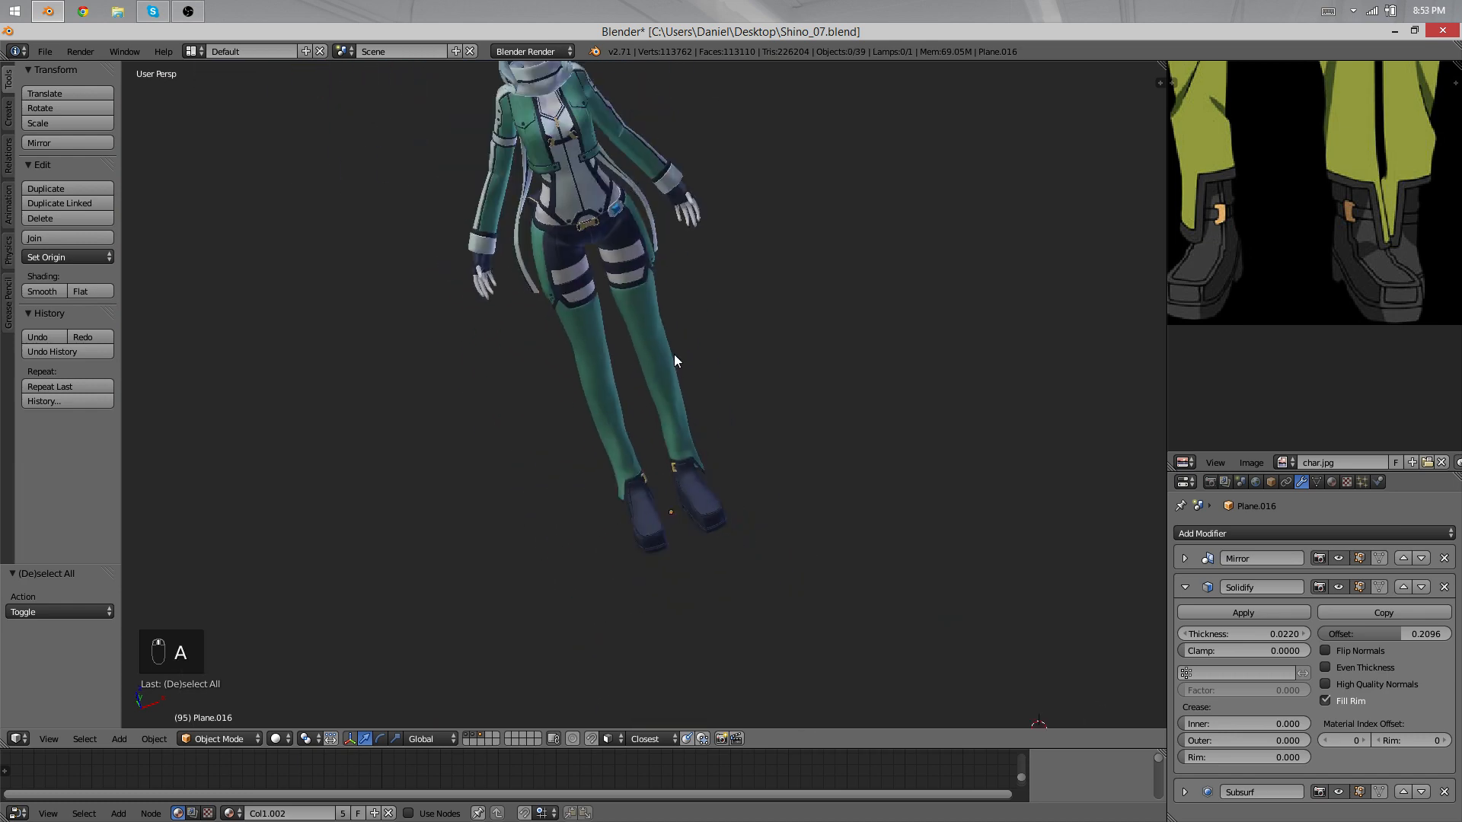
middle_click_drag(613, 331, 591, 472, "shift")
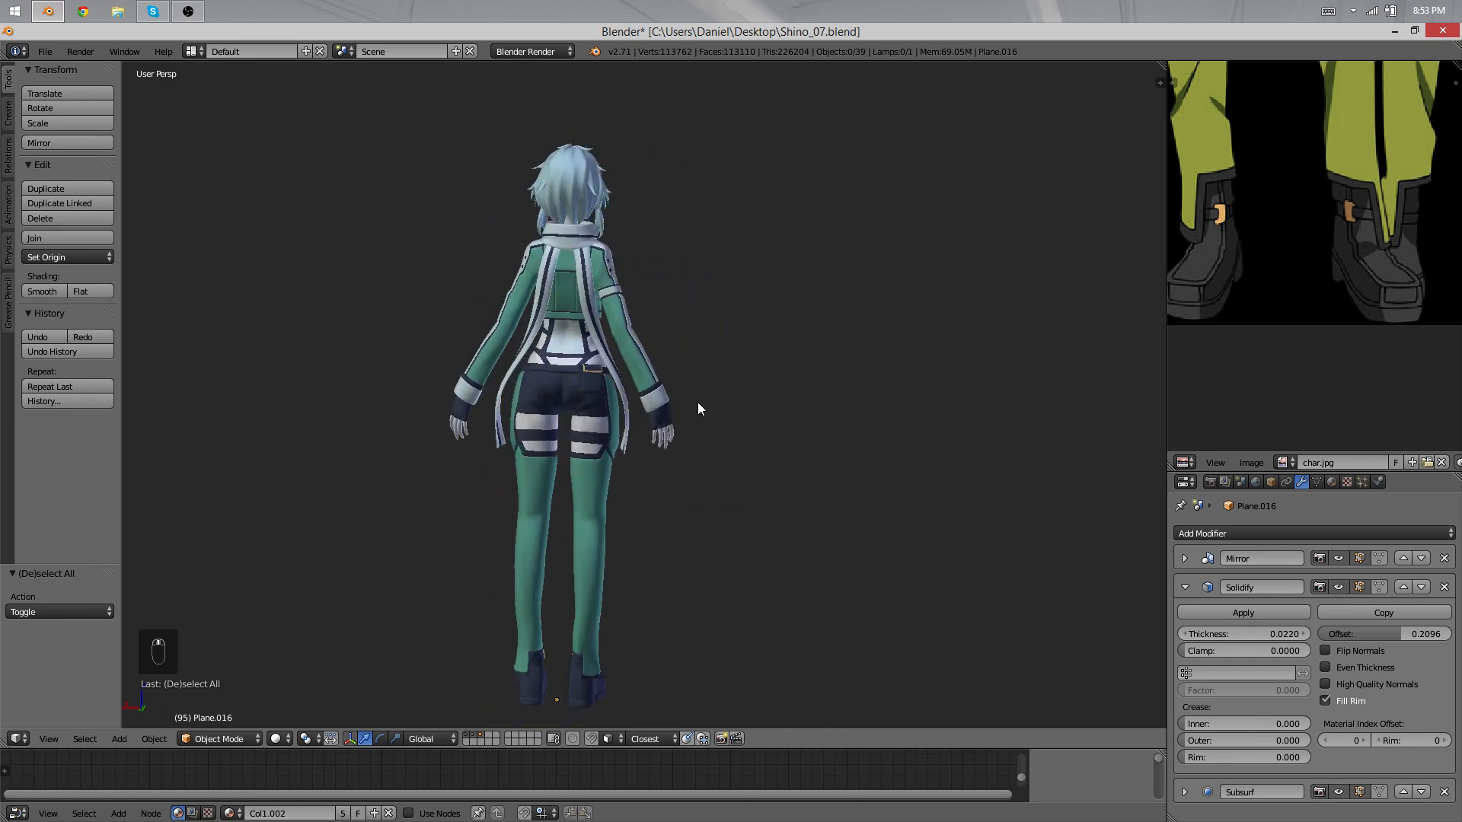
key("a")
key("a")
Step: Enable Matcap shading for the viewport and inspect the character's surface forms from several sides
key("n")
scroll(1066, 251, "down", 6)
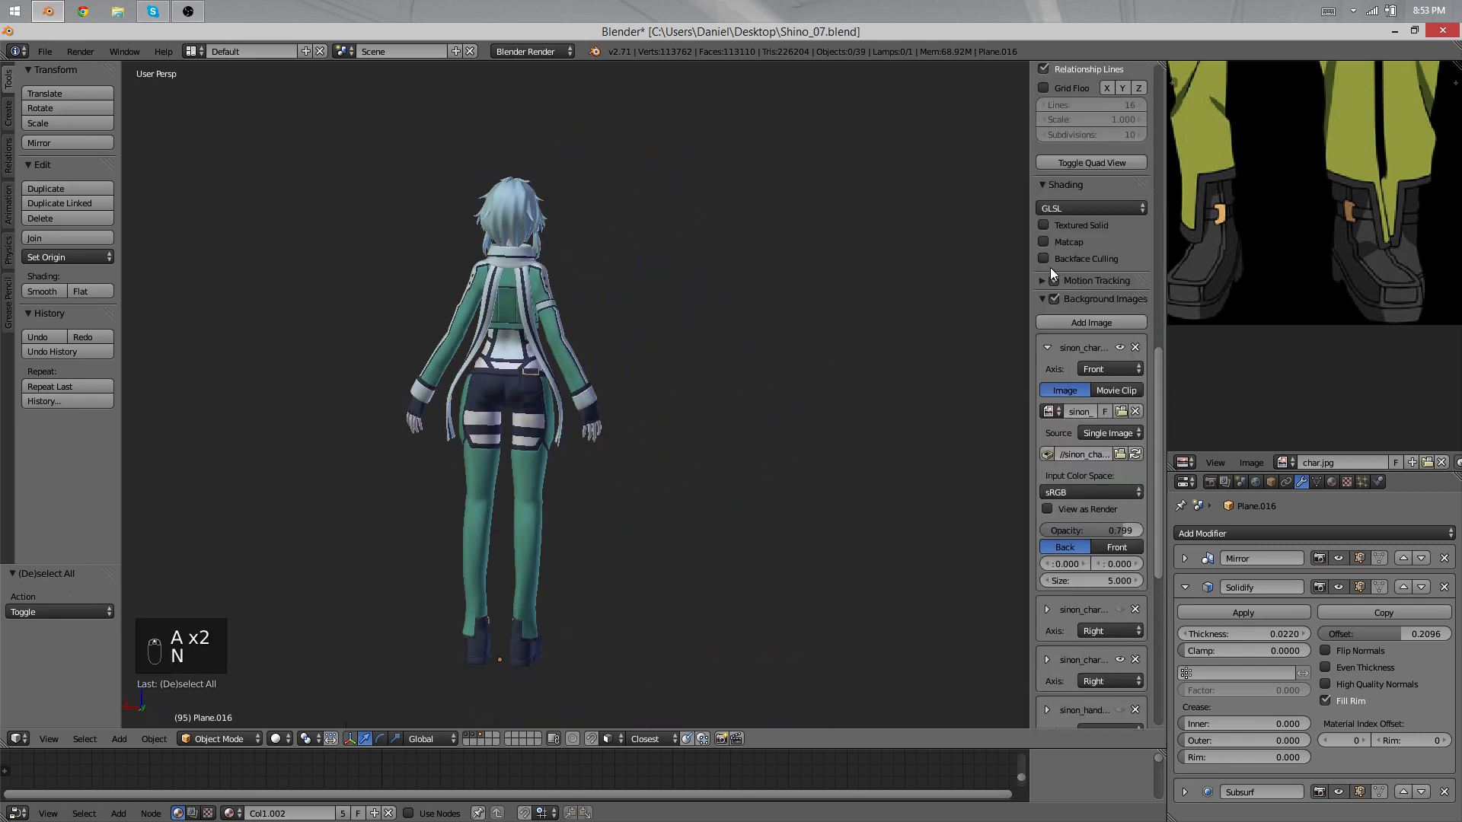
scroll(1066, 267, "up", 20)
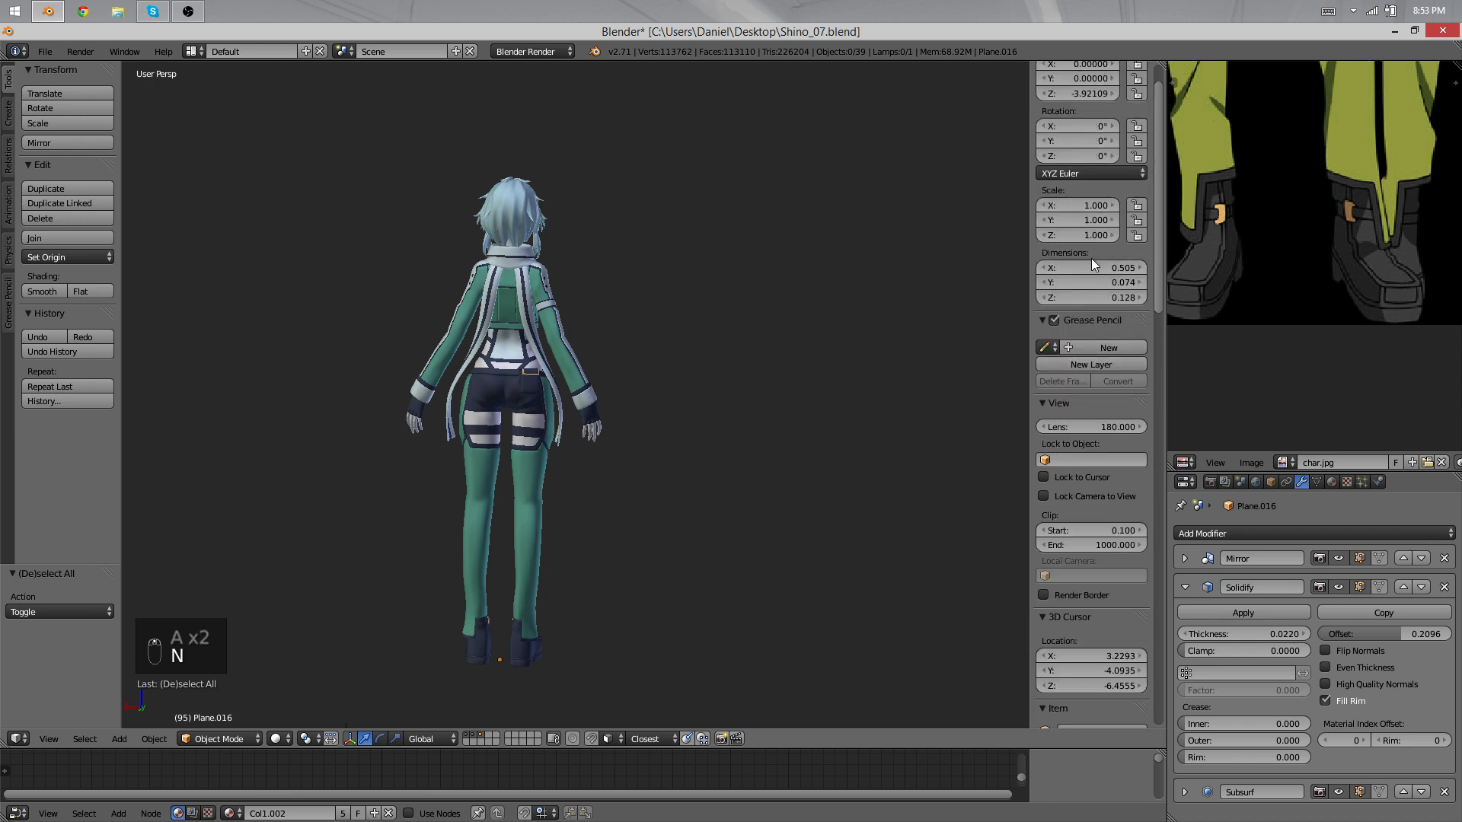
scroll(1090, 264, "down", 20)
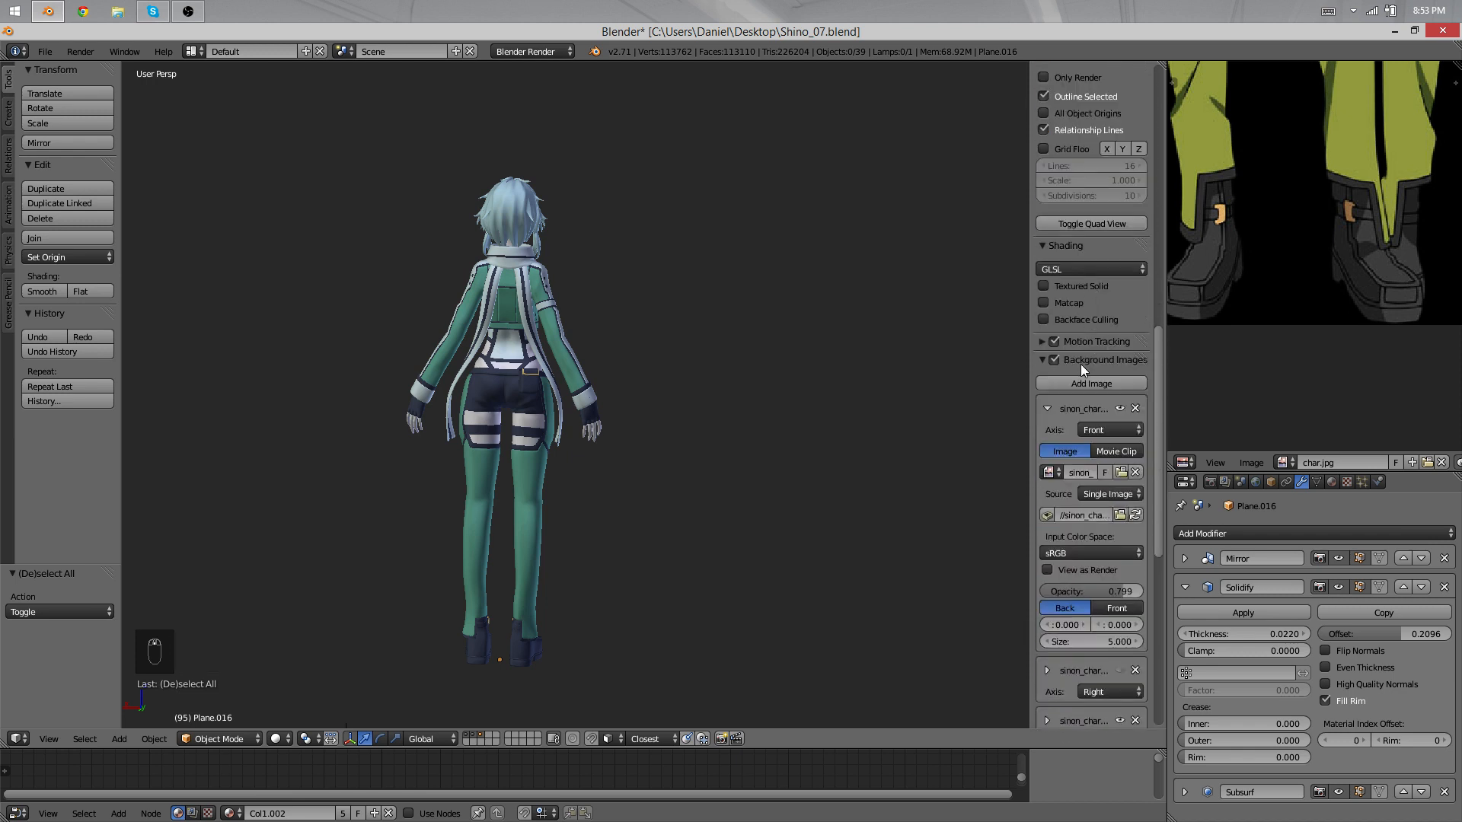
scroll(1060, 282, "down", 1)
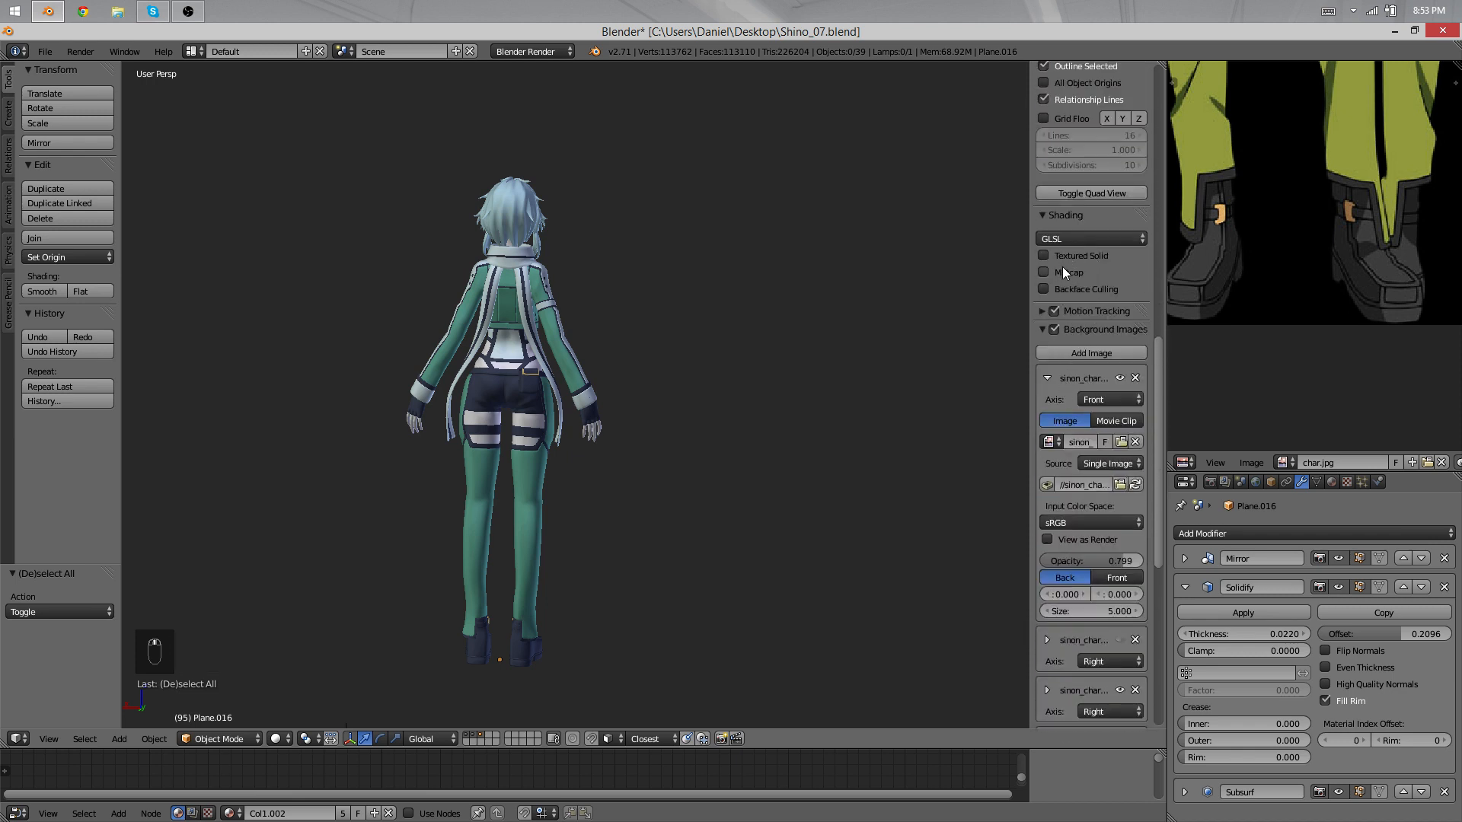
left_click(1062, 270)
middle_click_drag(975, 330, 603, 434)
key("a")
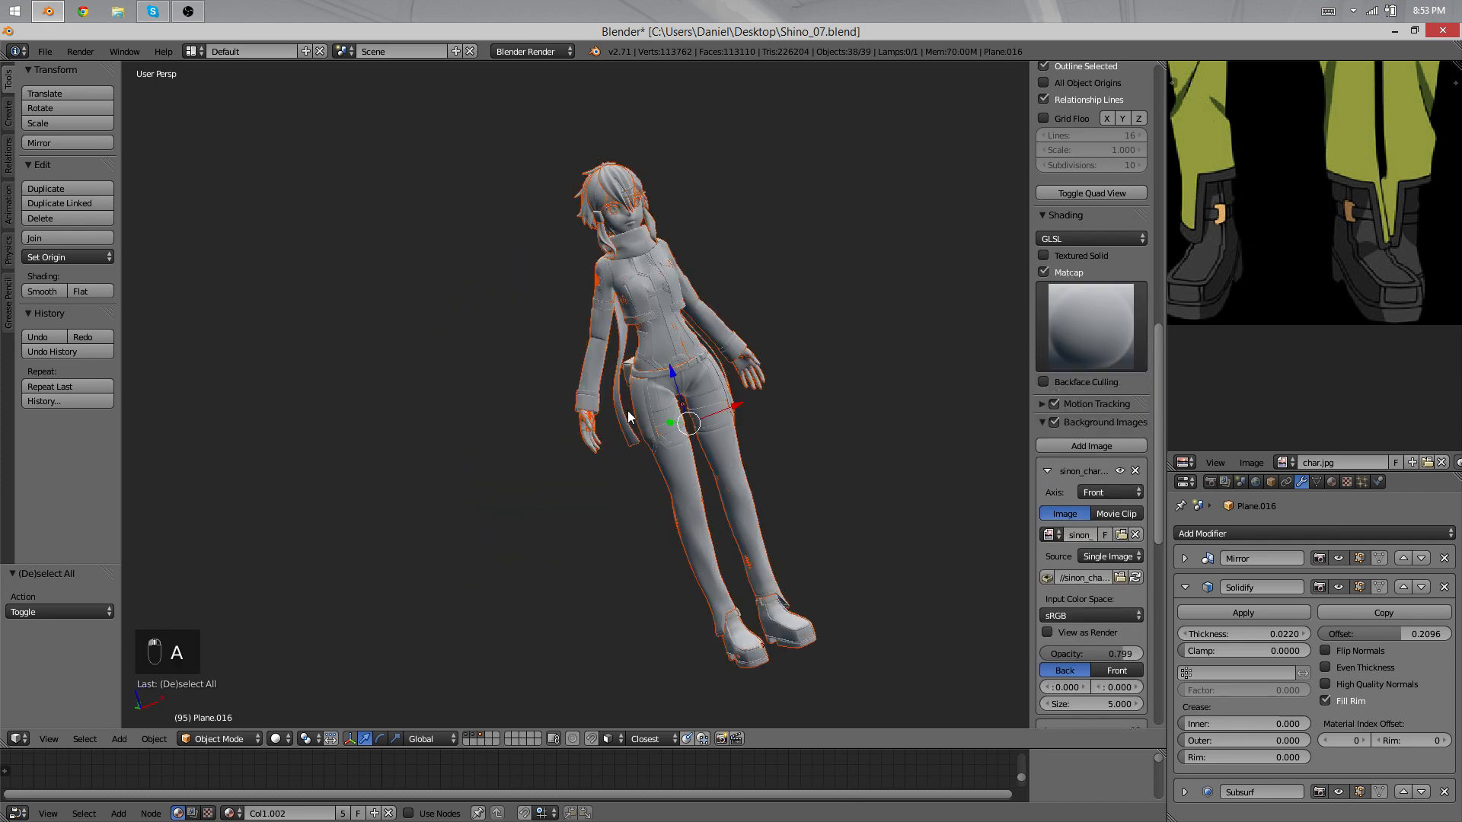
key("minus")
scroll(768, 431, "up", 3)
key("a")
middle_click_drag(777, 419, 688, 388)
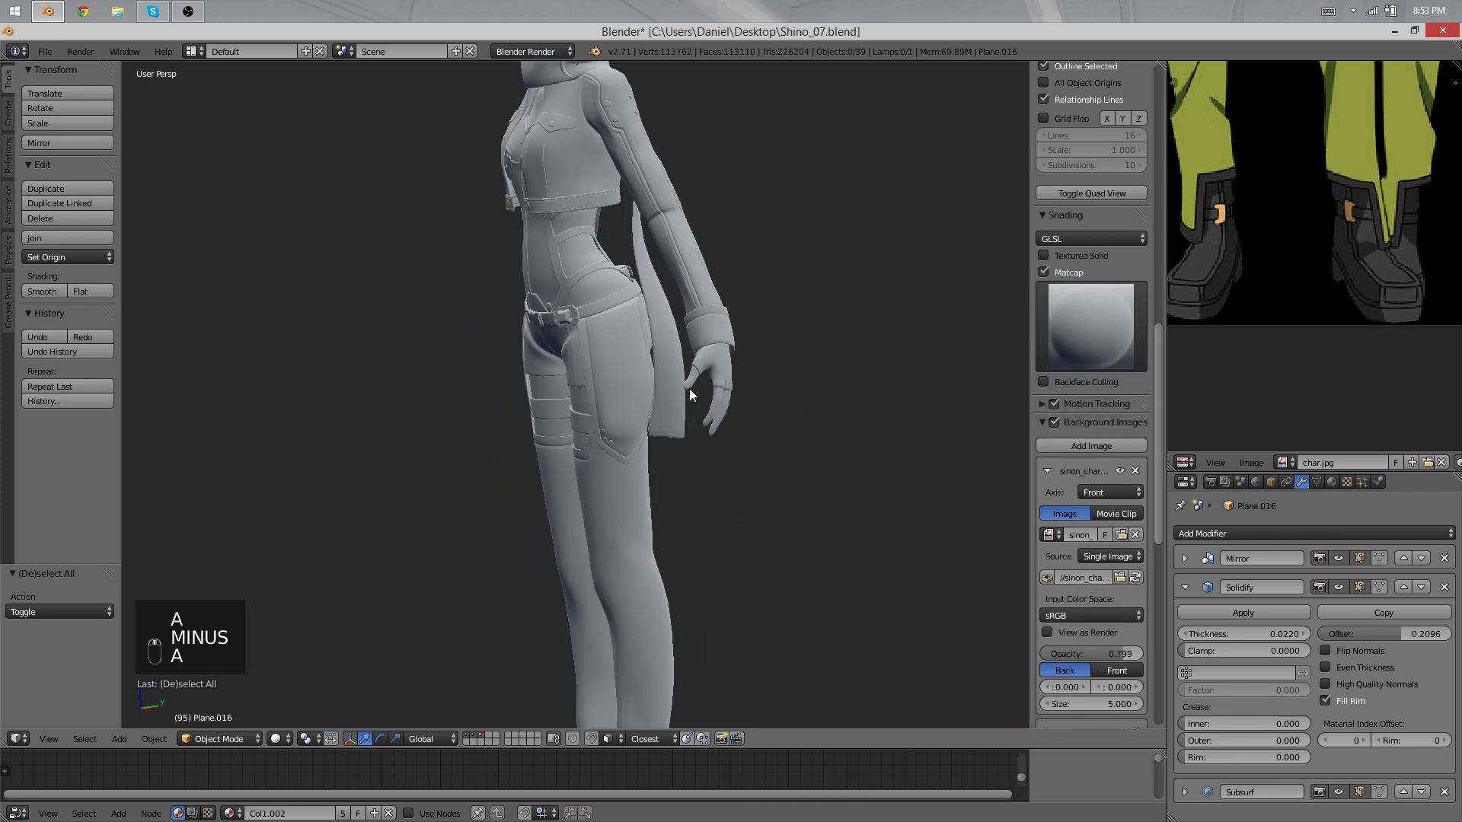
middle_click_drag(796, 347, 944, 426, "shift")
Step: Switch the matcap to the matte dark grey sphere preset and maximize the 3D viewport
left_click(1089, 353)
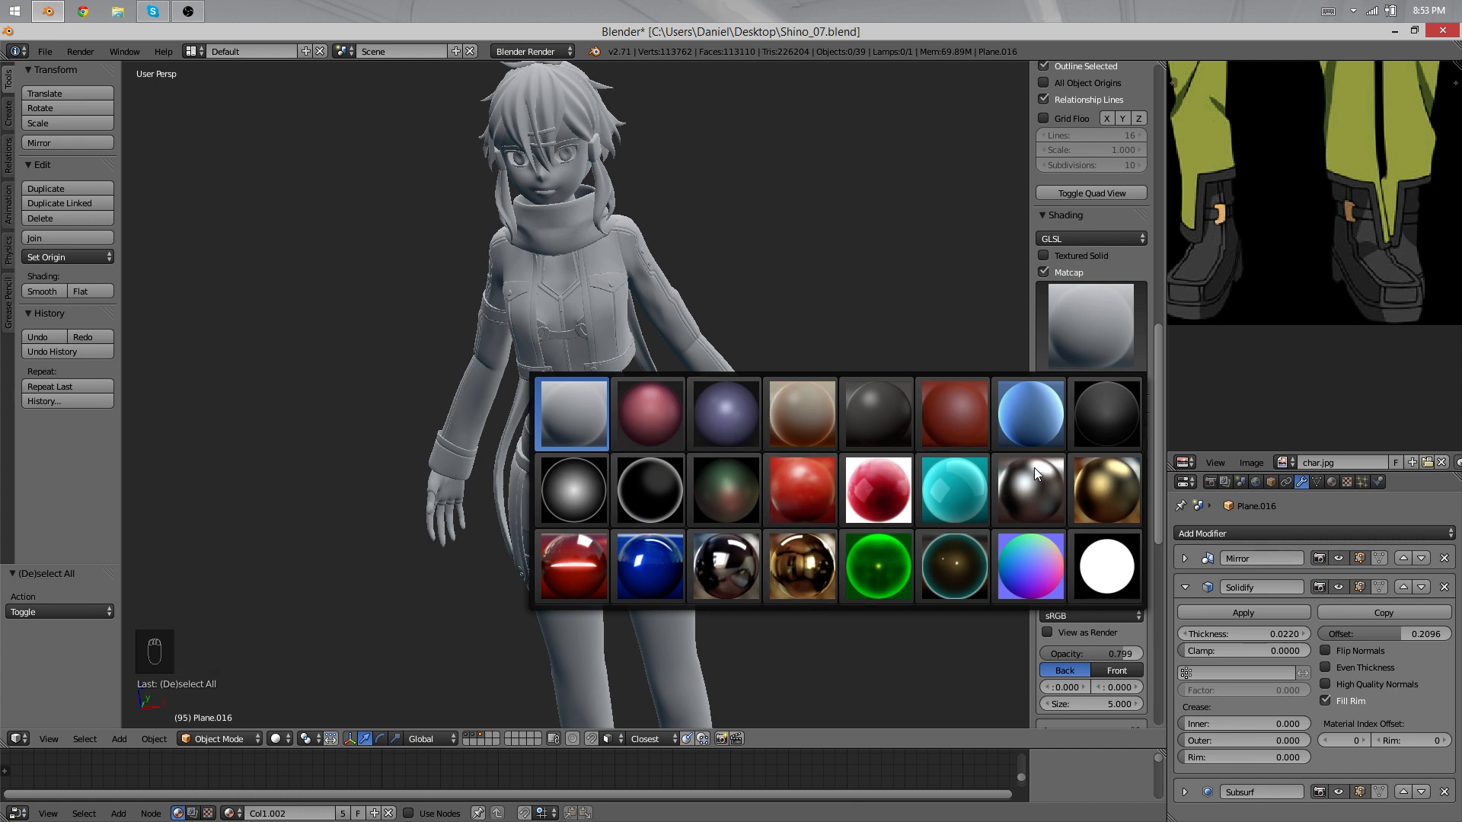
left_click(869, 428)
key("a")
key("a")
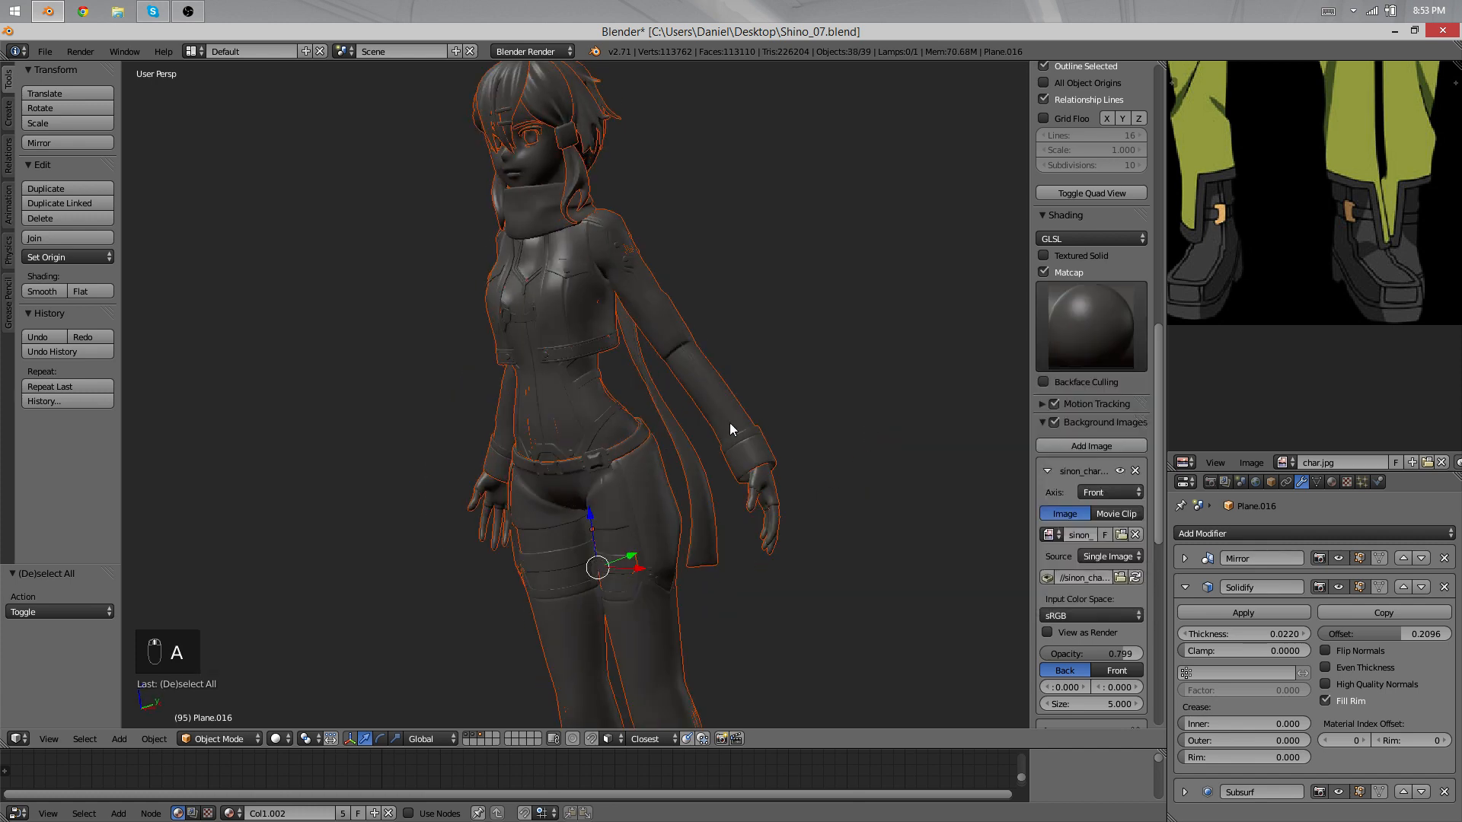
key("shift+space")
middle_click_drag(746, 440, 862, 455)
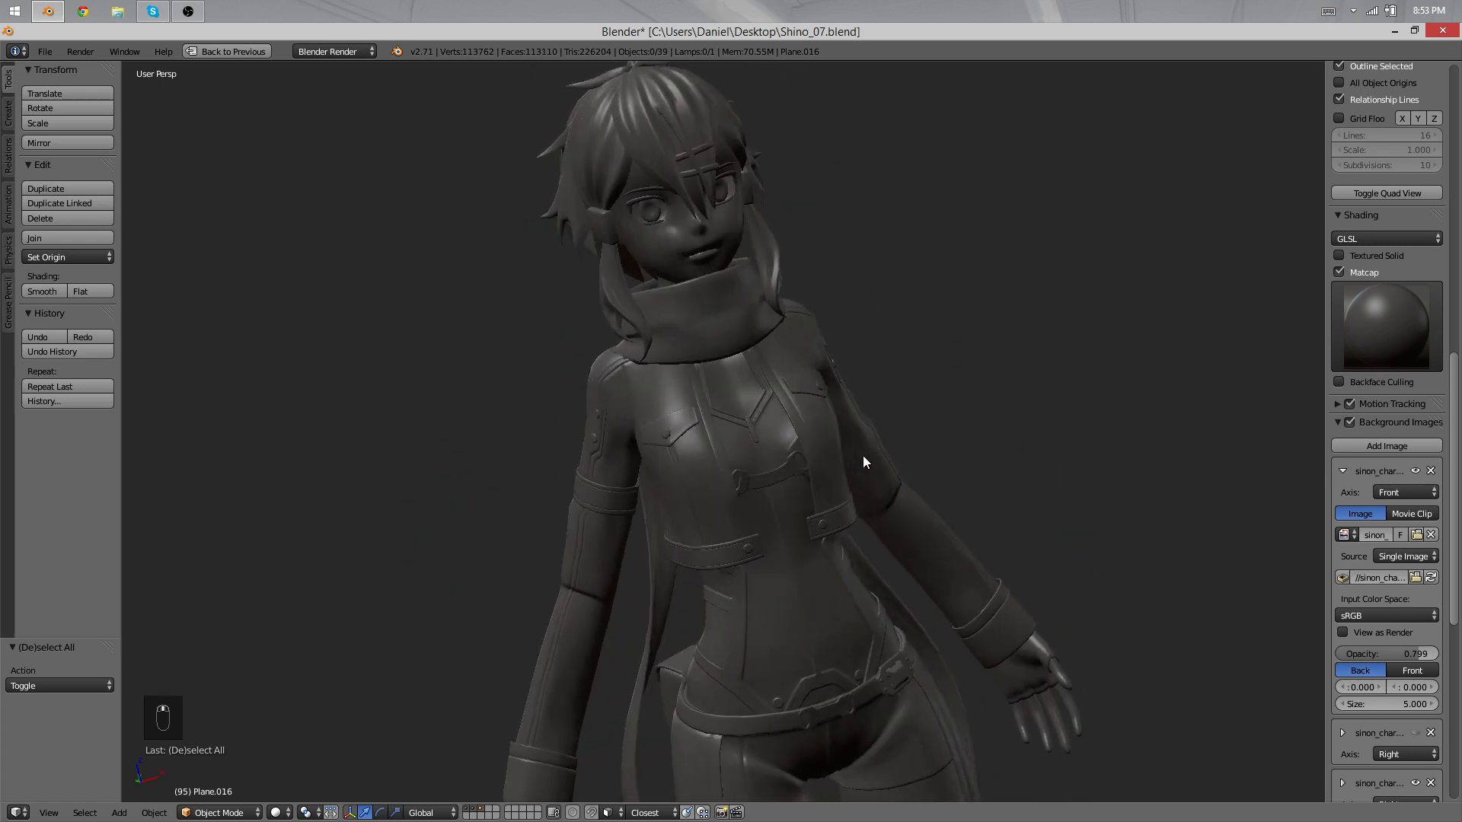
Step: Examine the character's face, jacket, belt and legs under the dark matcap from near, far and low angles
scroll(686, 557, "down", 3)
middle_click_drag(687, 557, 764, 449)
scroll(751, 480, "up", 3)
scroll(747, 489, "up", 3)
scroll(173, 574, "down", 2)
scroll(729, 490, "down", 4)
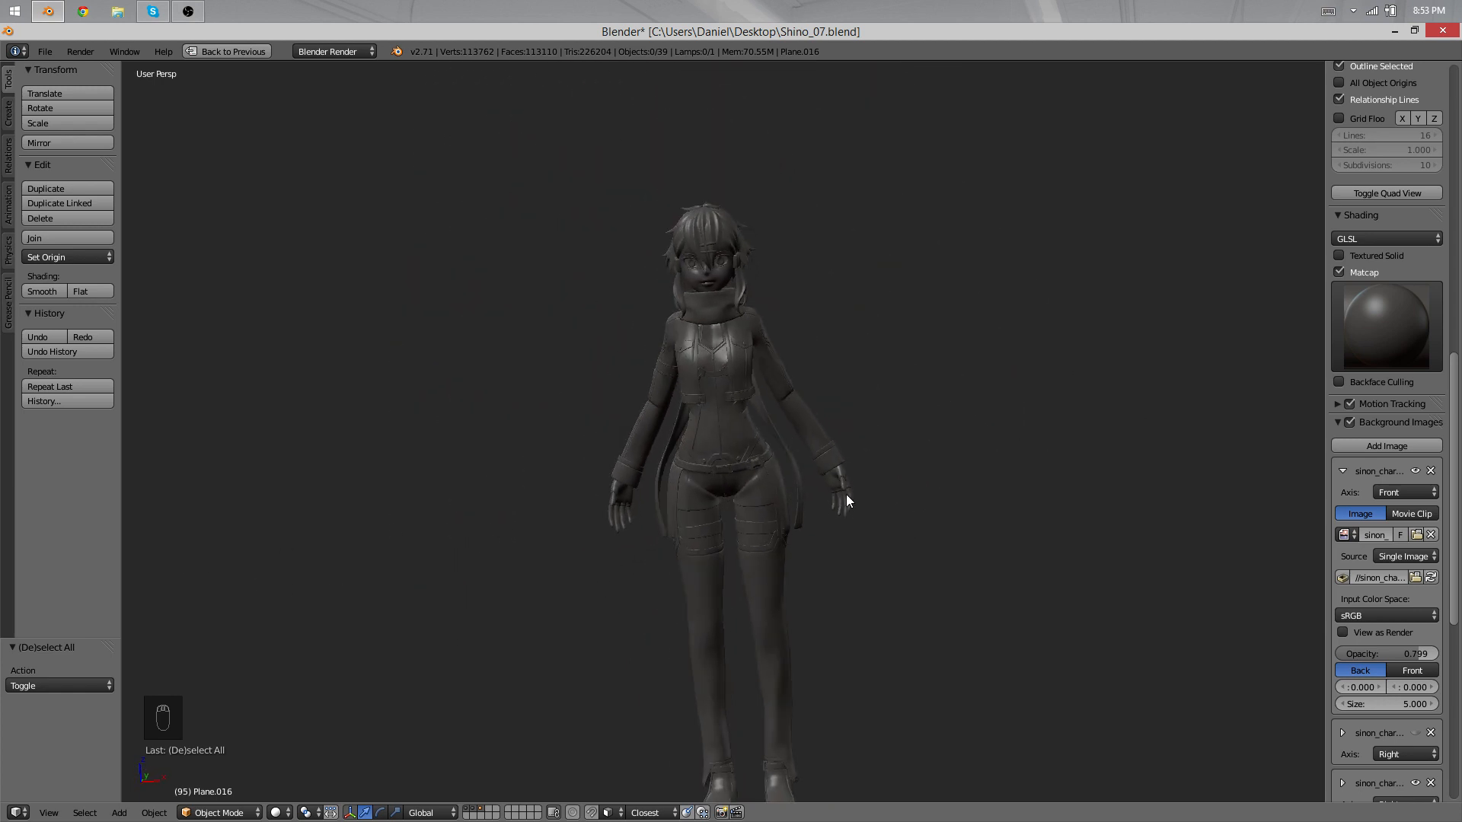
scroll(847, 494, "up", 1)
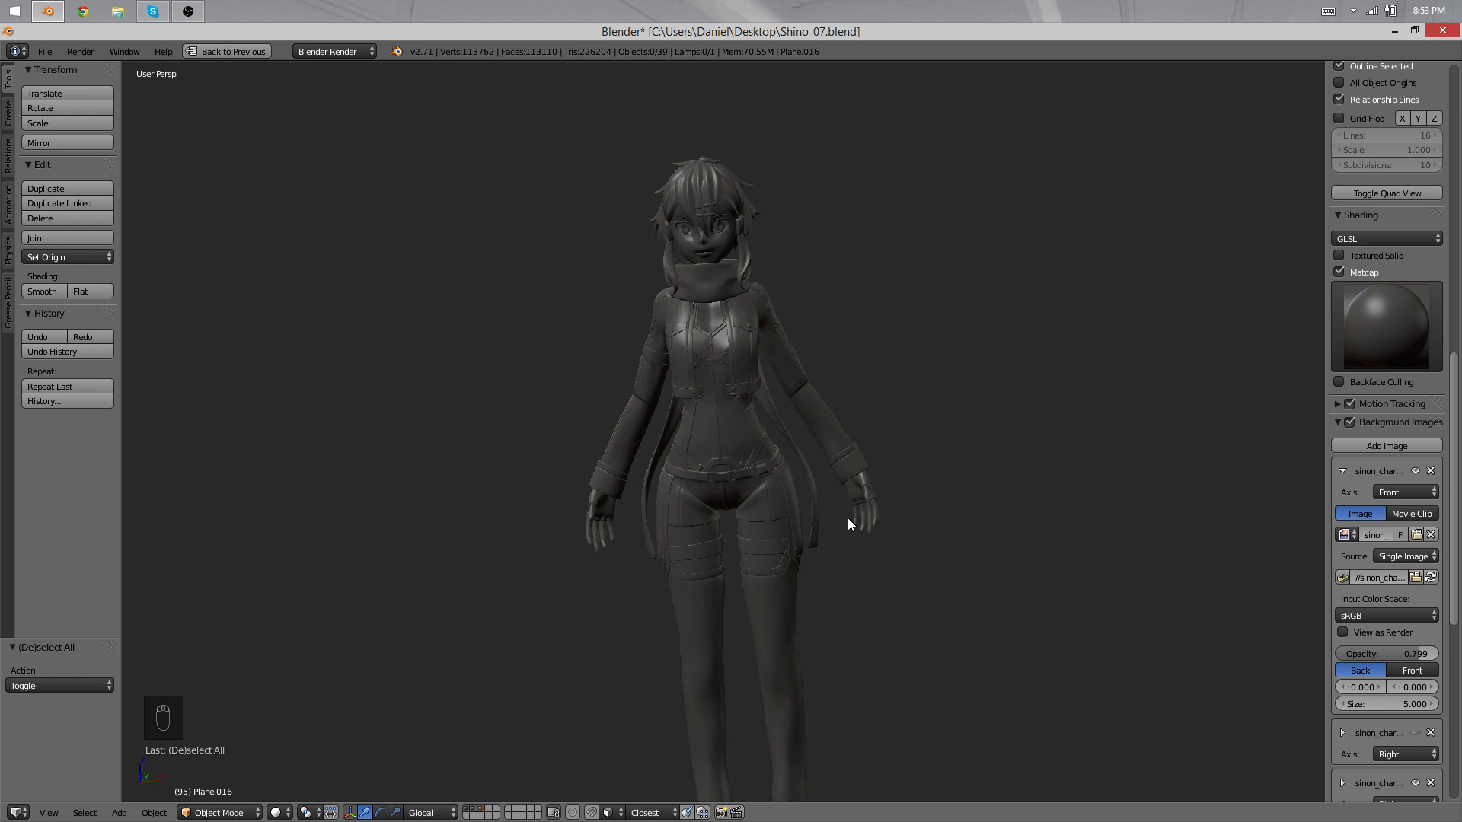
scroll(803, 481, "up", 3)
scroll(789, 369, "down", 2)
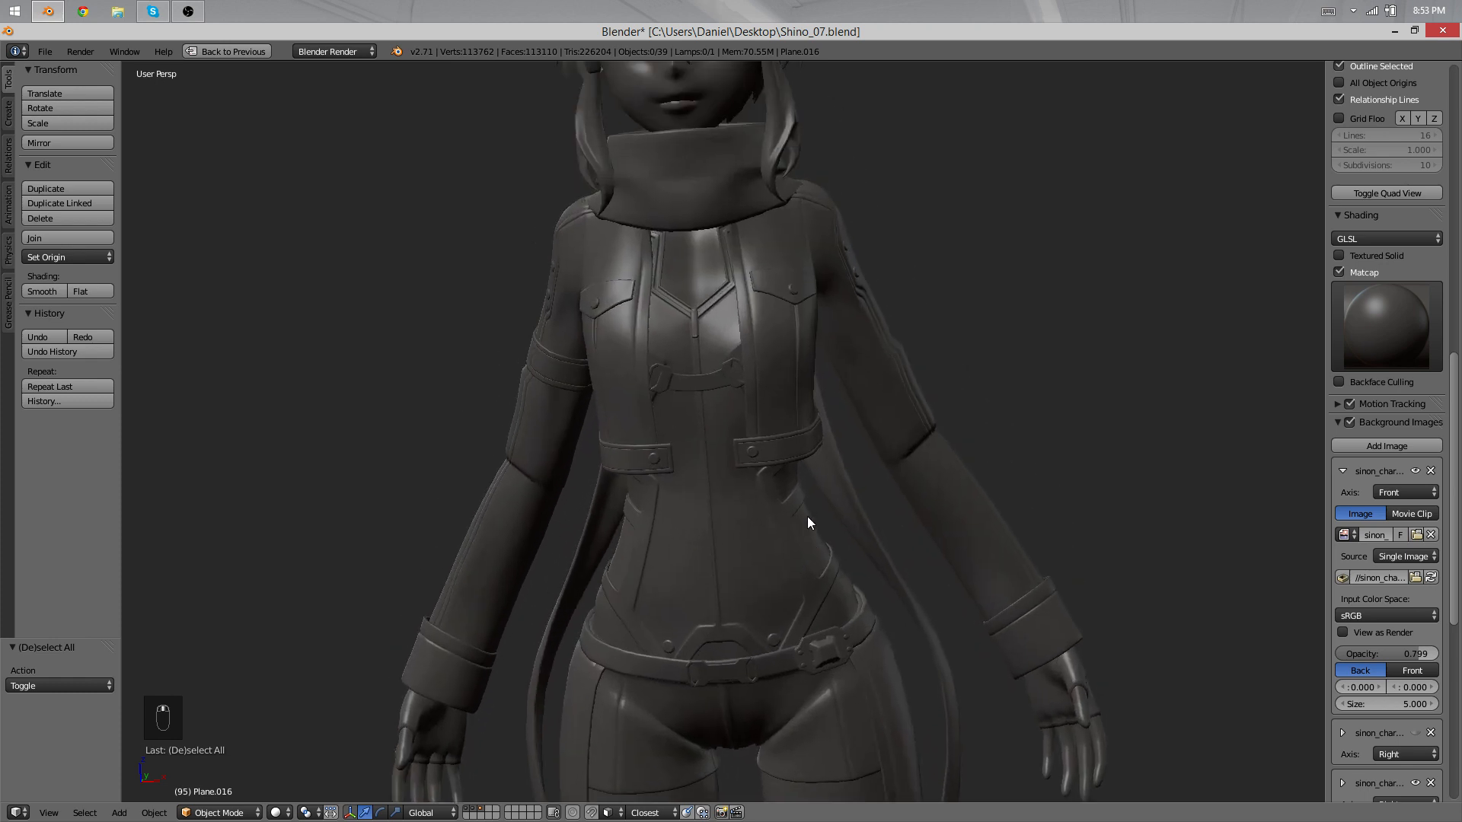
middle_click_drag(793, 548, 801, 421)
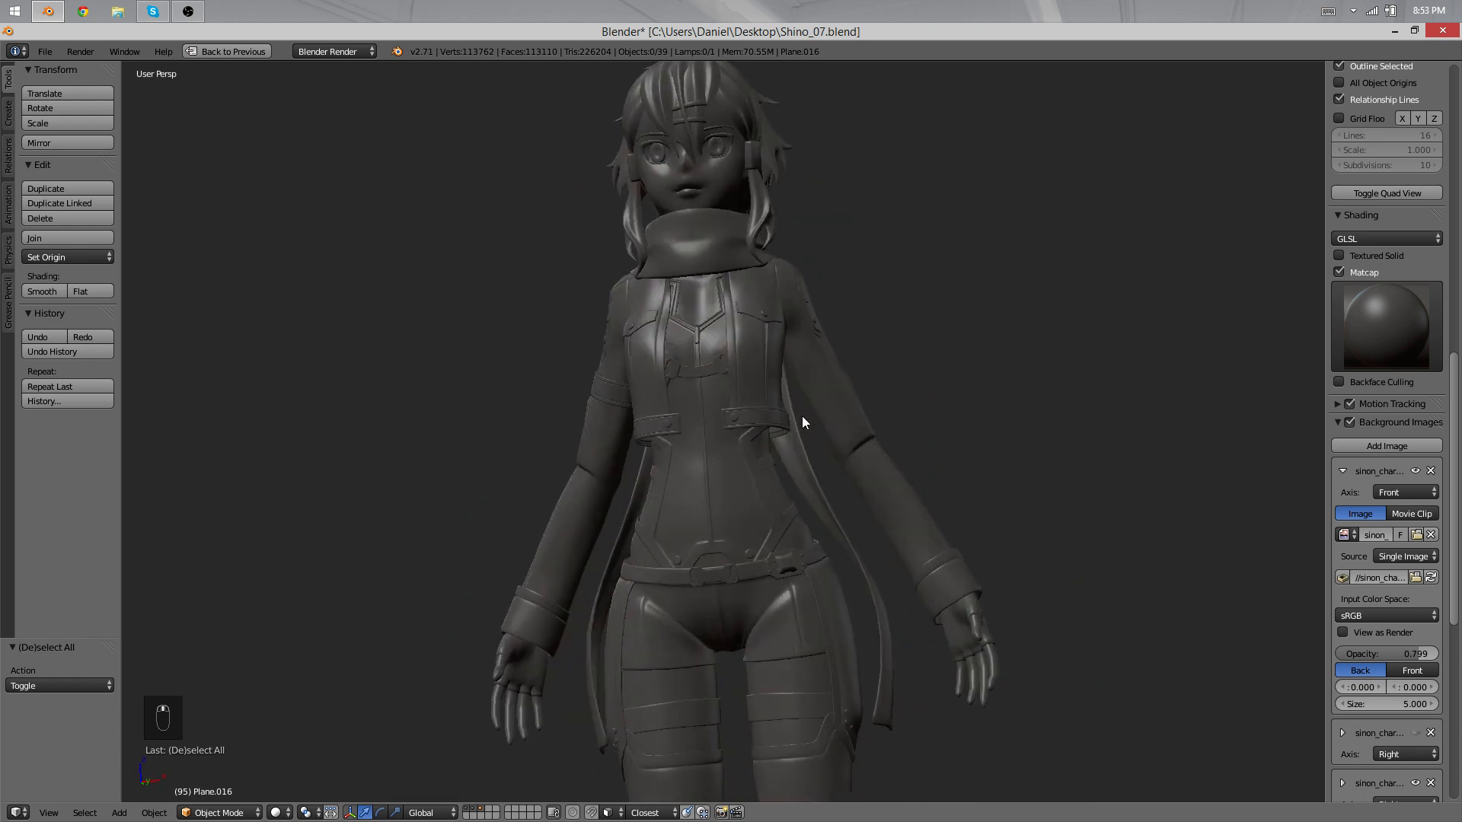
middle_click_drag(677, 455, 715, 449)
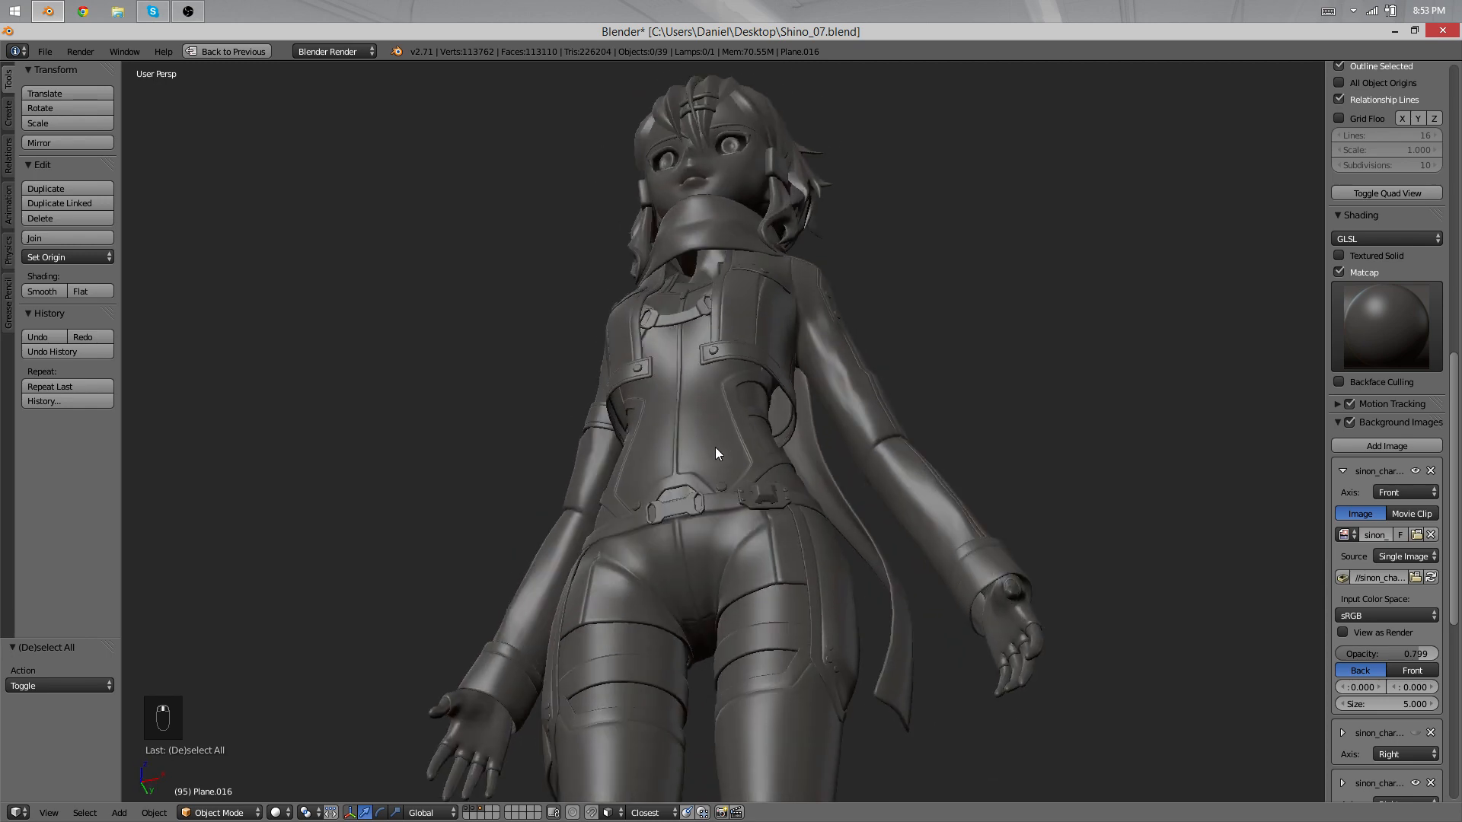
middle_click_drag(639, 569, 888, 458)
scroll(700, 457, "down", 4)
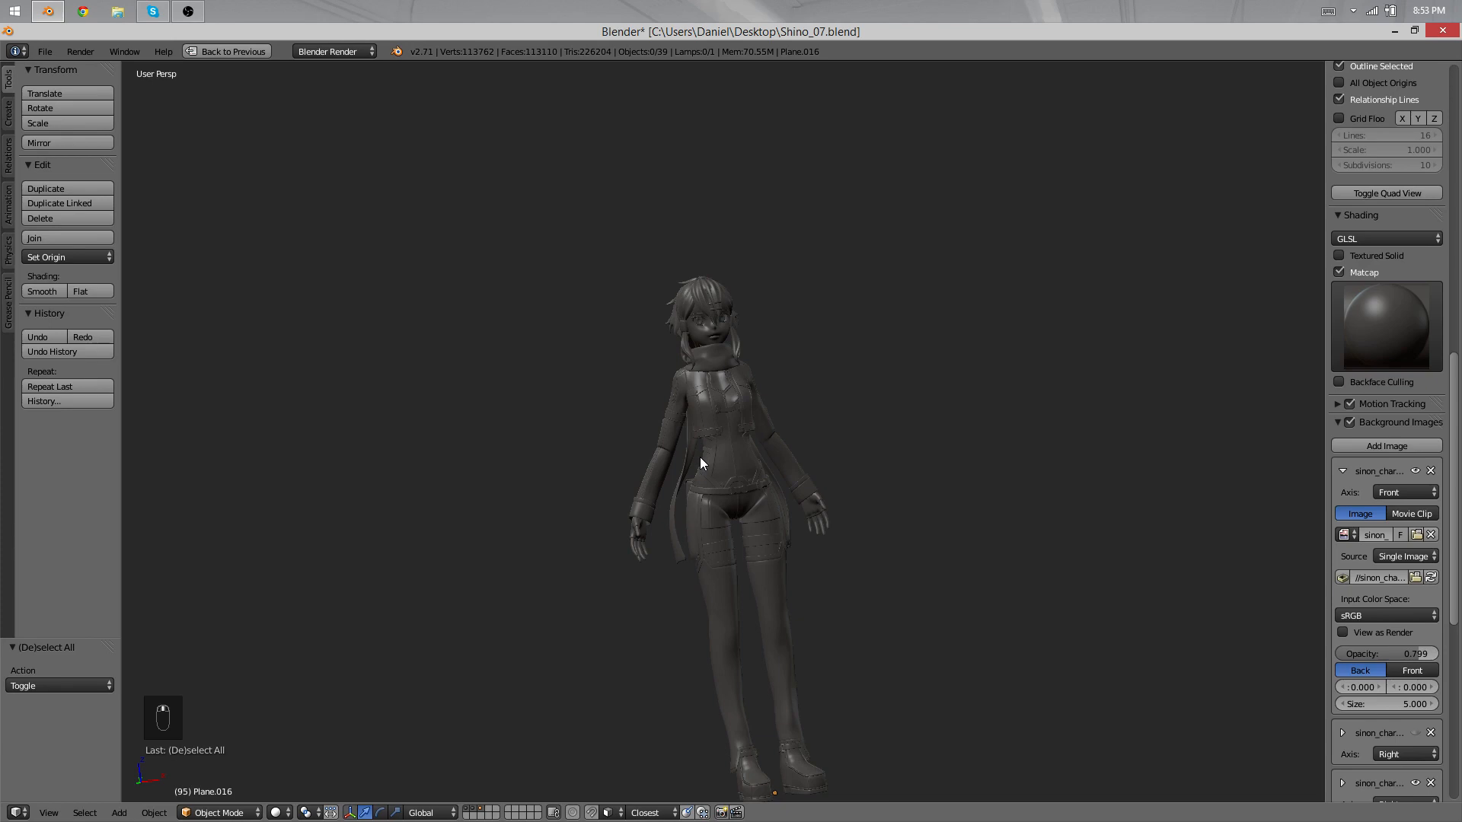
scroll(701, 457, "up", 3)
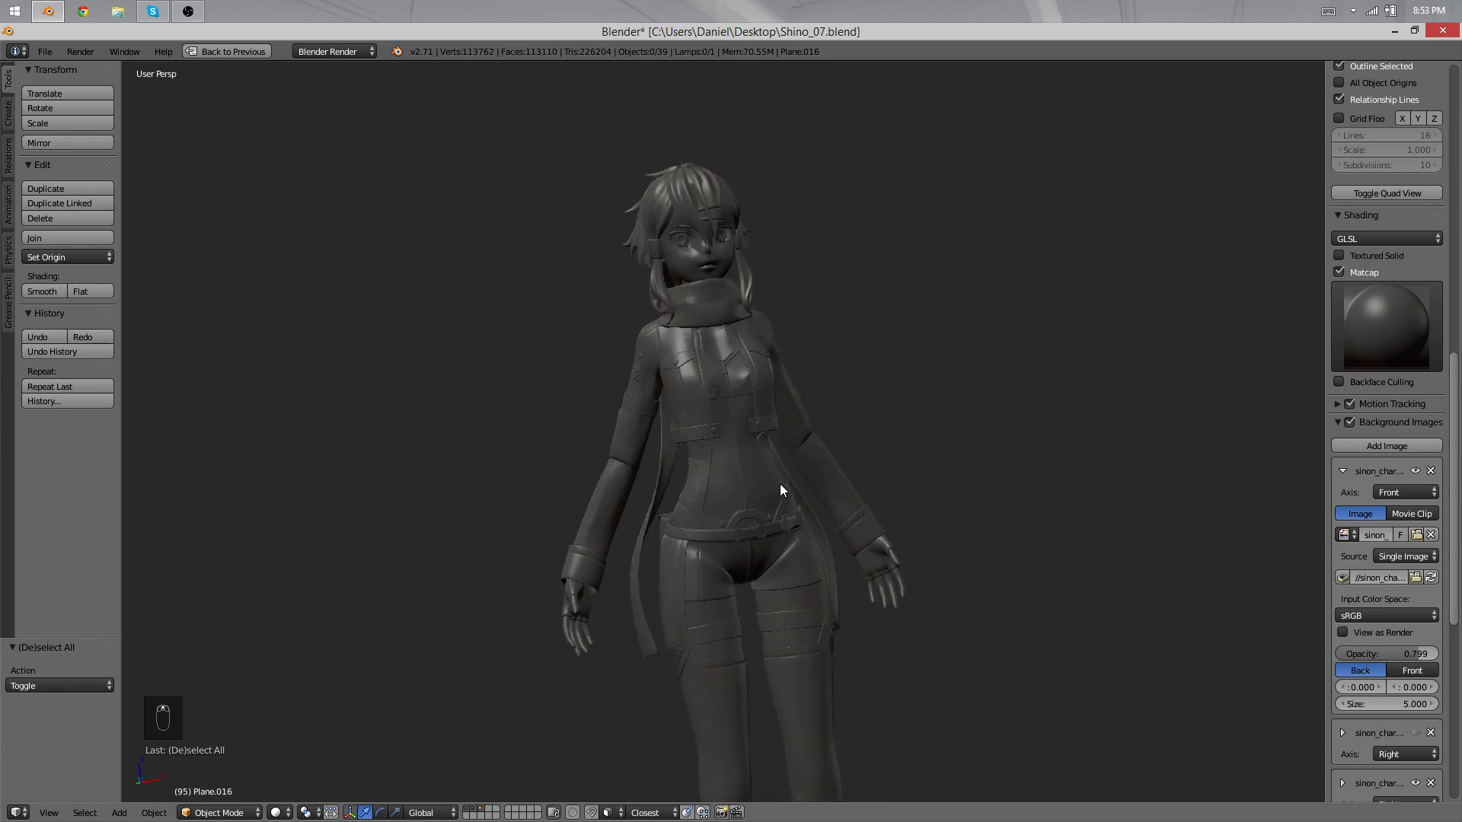
Step: Restore the split layout, browse the matcap presets without changing them and turn off Matcap shading to show the material colors
key("shift+space")
scroll(603, 458, "down", 2)
middle_click_drag(603, 459, 998, 419)
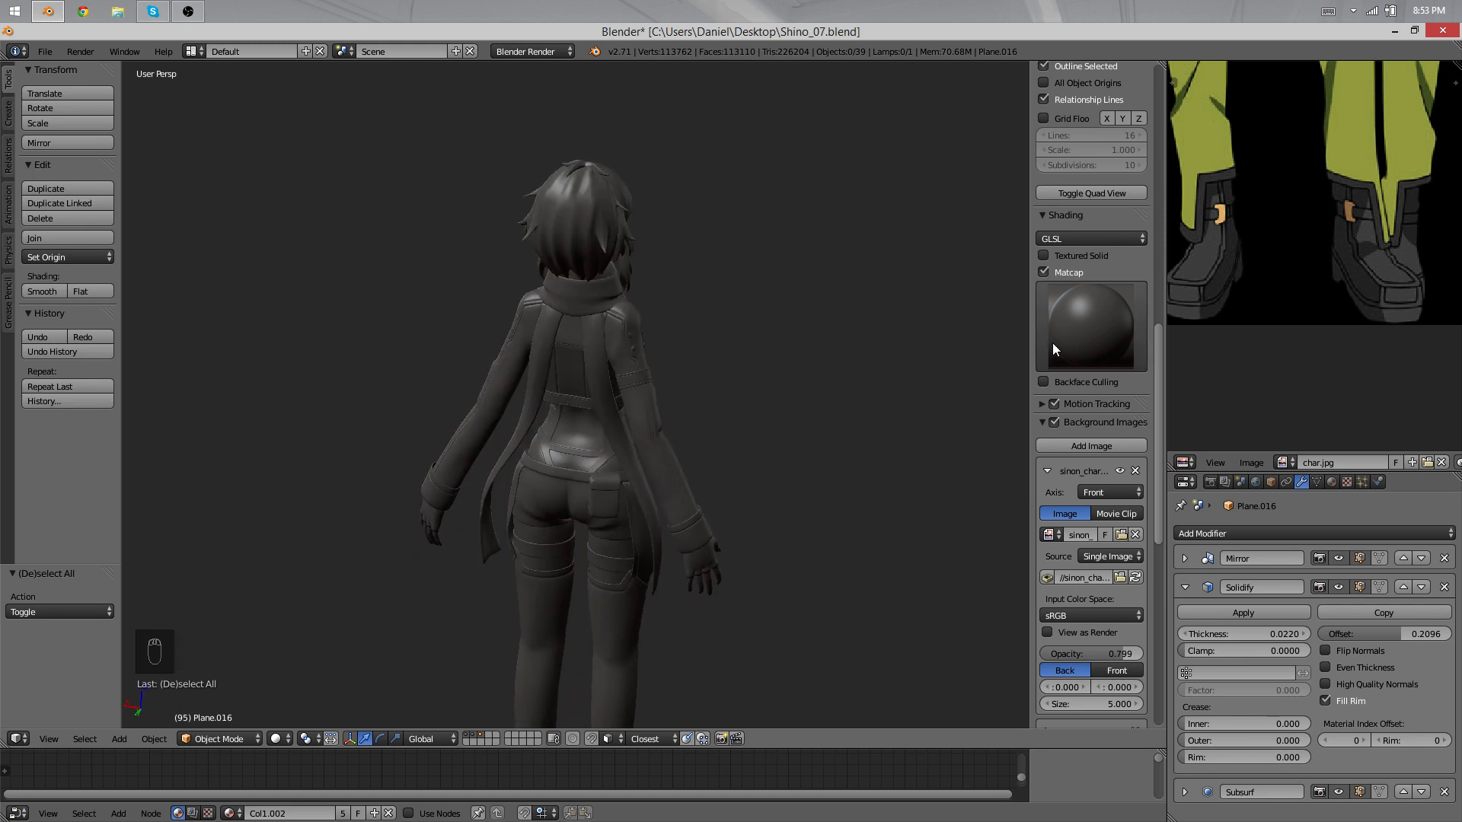
left_click(1053, 348)
left_click(1106, 413)
left_click(1101, 350)
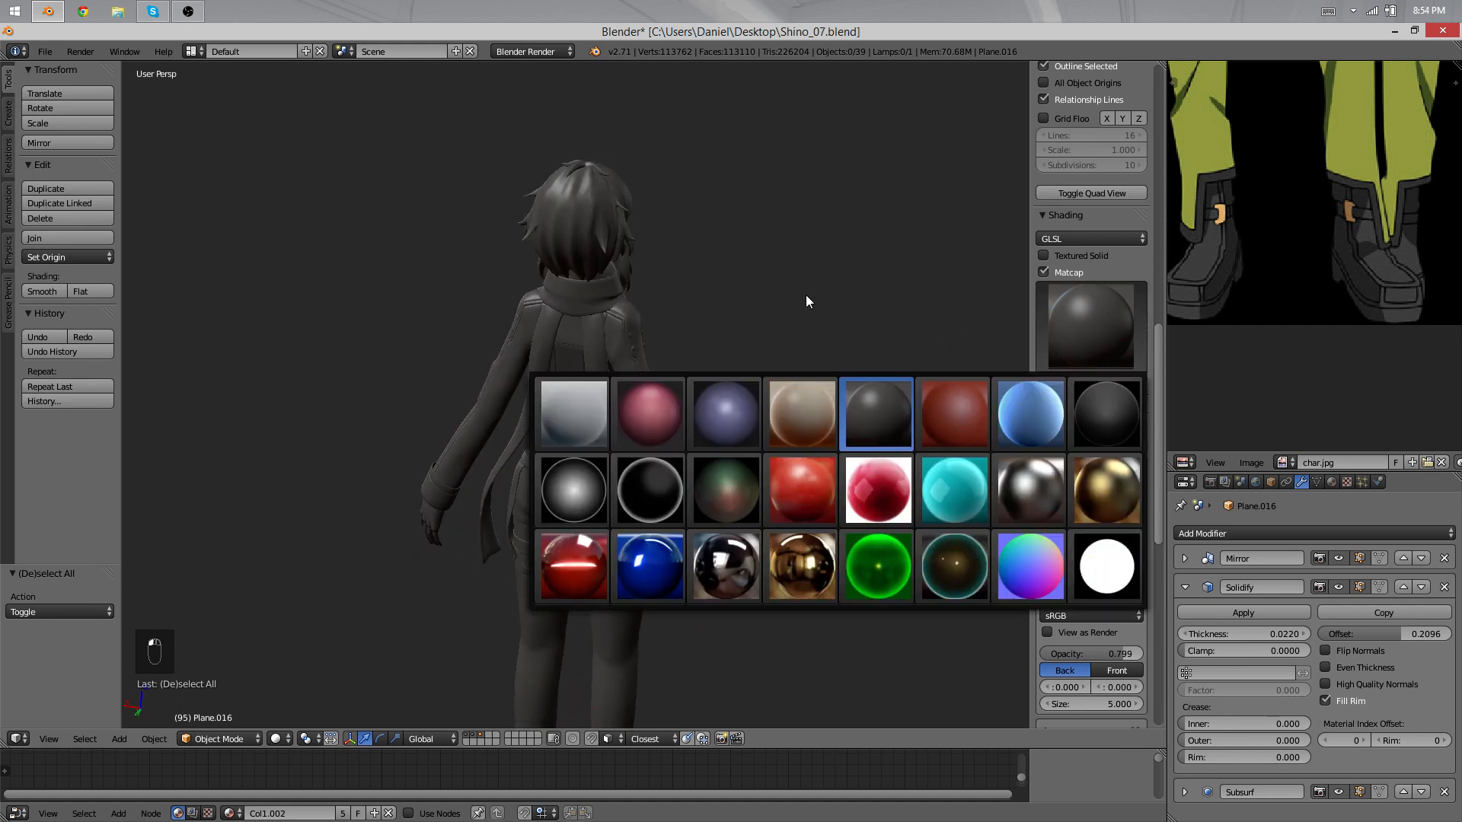
key("Escape")
left_click(1068, 272)
middle_click_drag(887, 391, 558, 527)
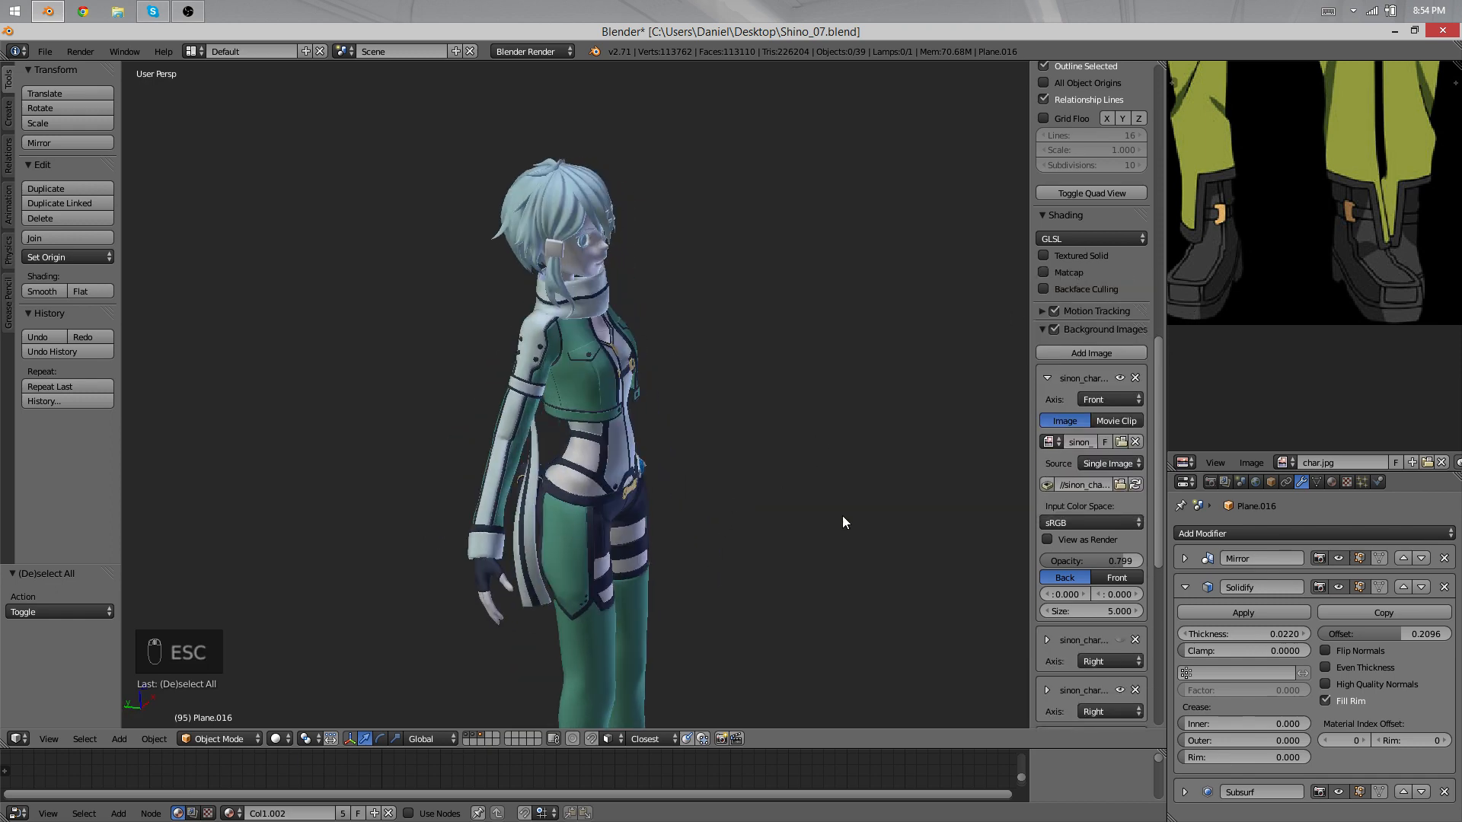